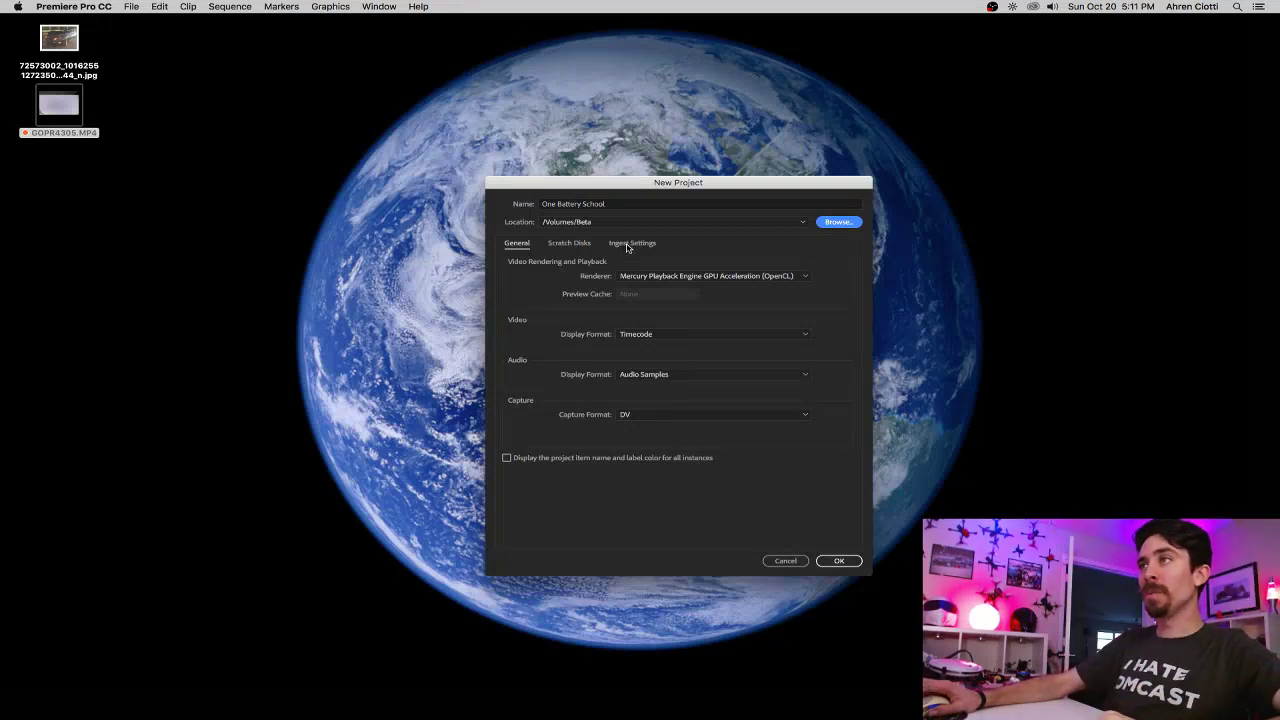
# Enable ingest with the Create Proxies option in the new project's settings and create the project.
pyautogui.click(623, 245)
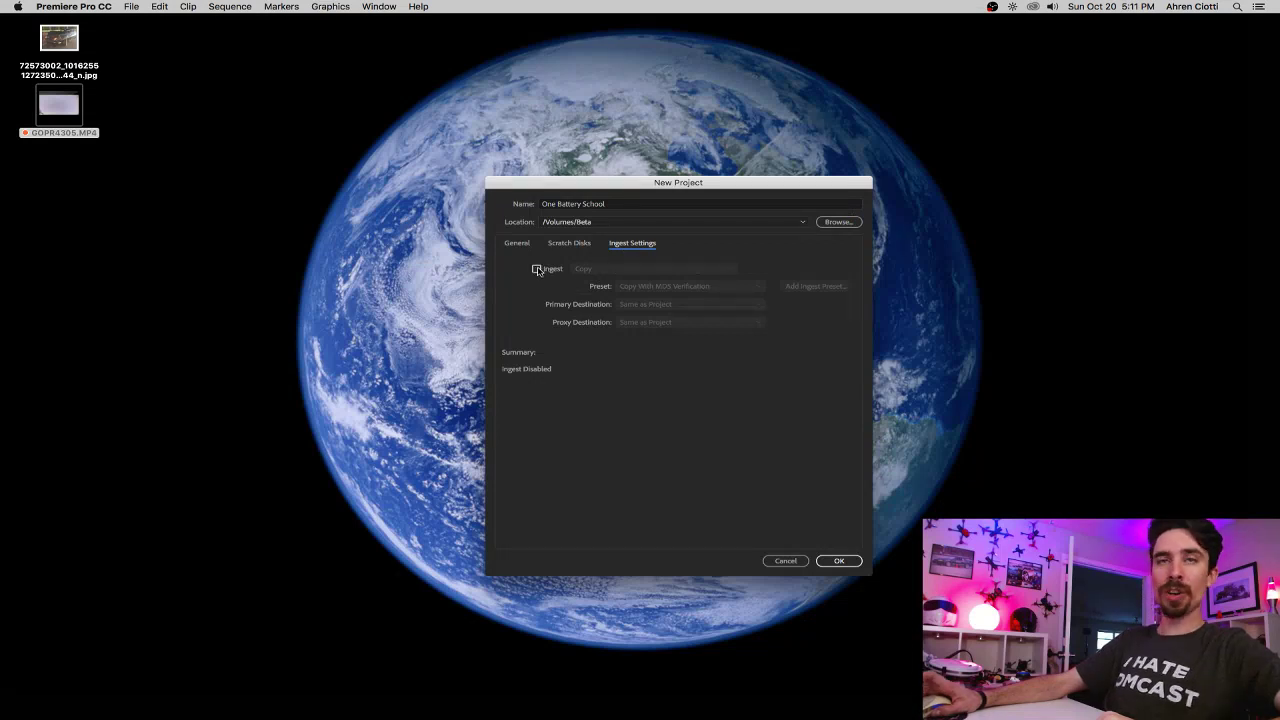
pyautogui.click(537, 269)
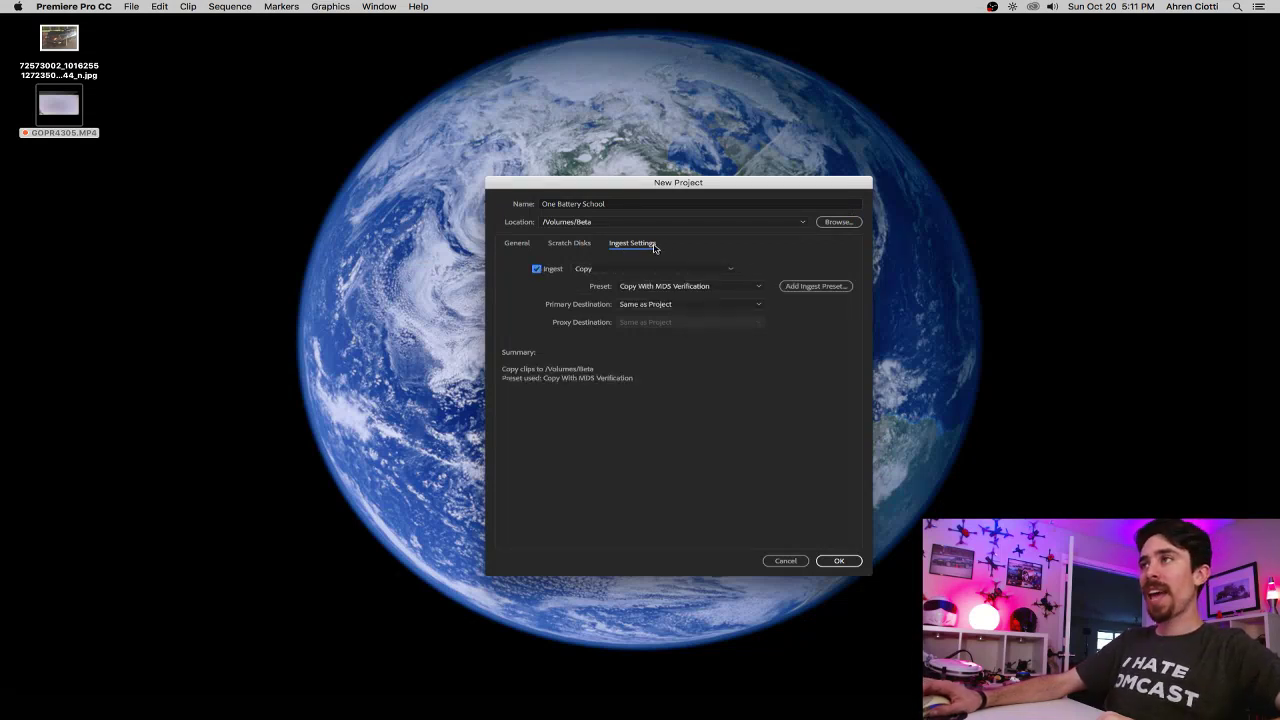
pyautogui.click(605, 270)
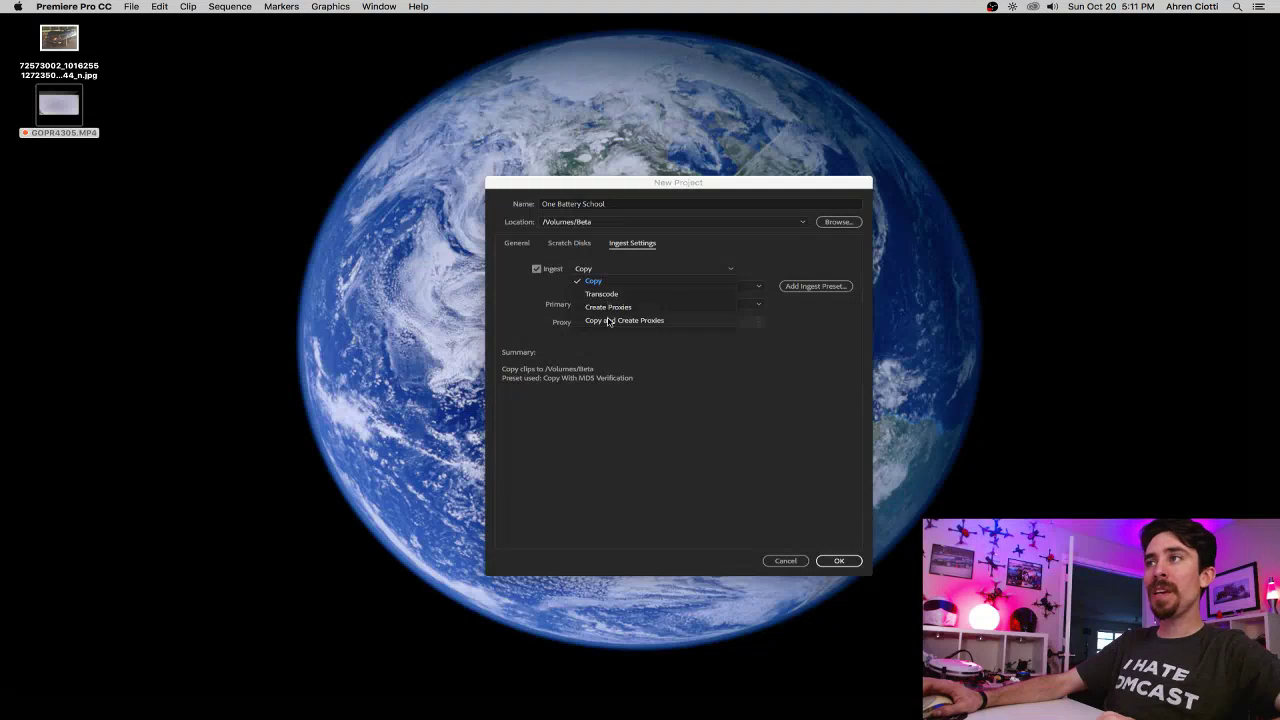
pyautogui.click(611, 308)
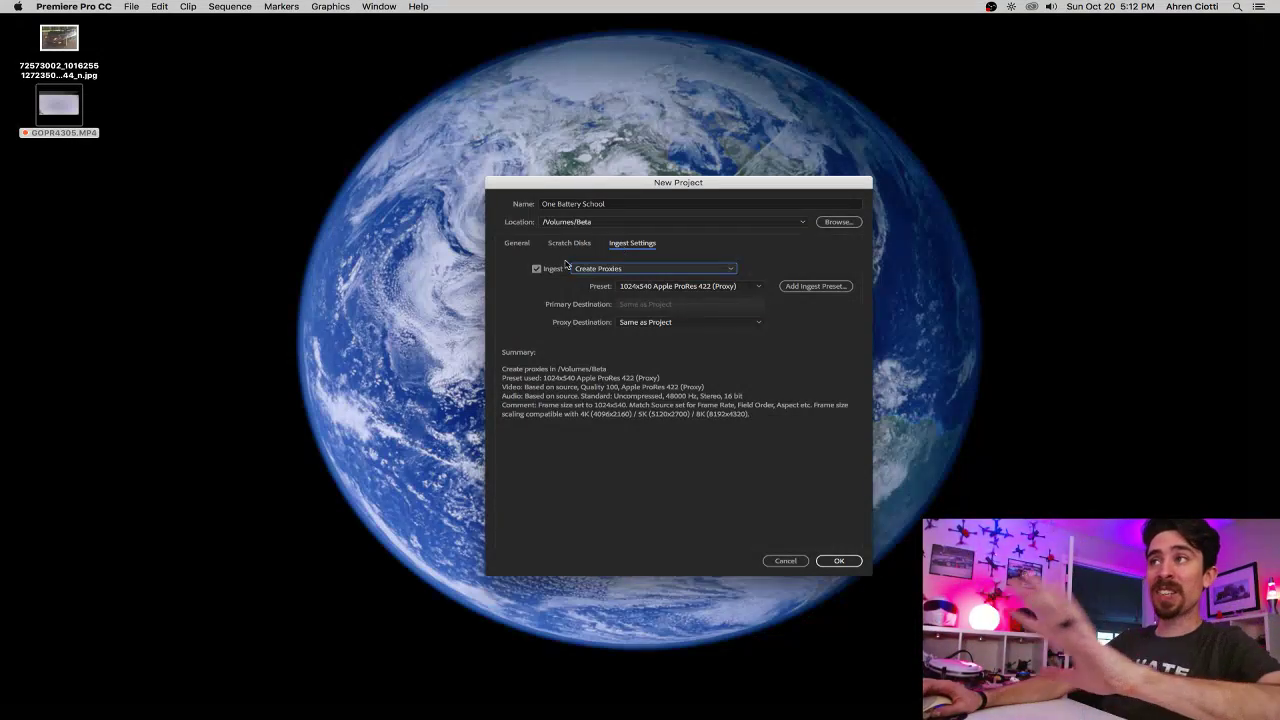
pyautogui.click(838, 561)
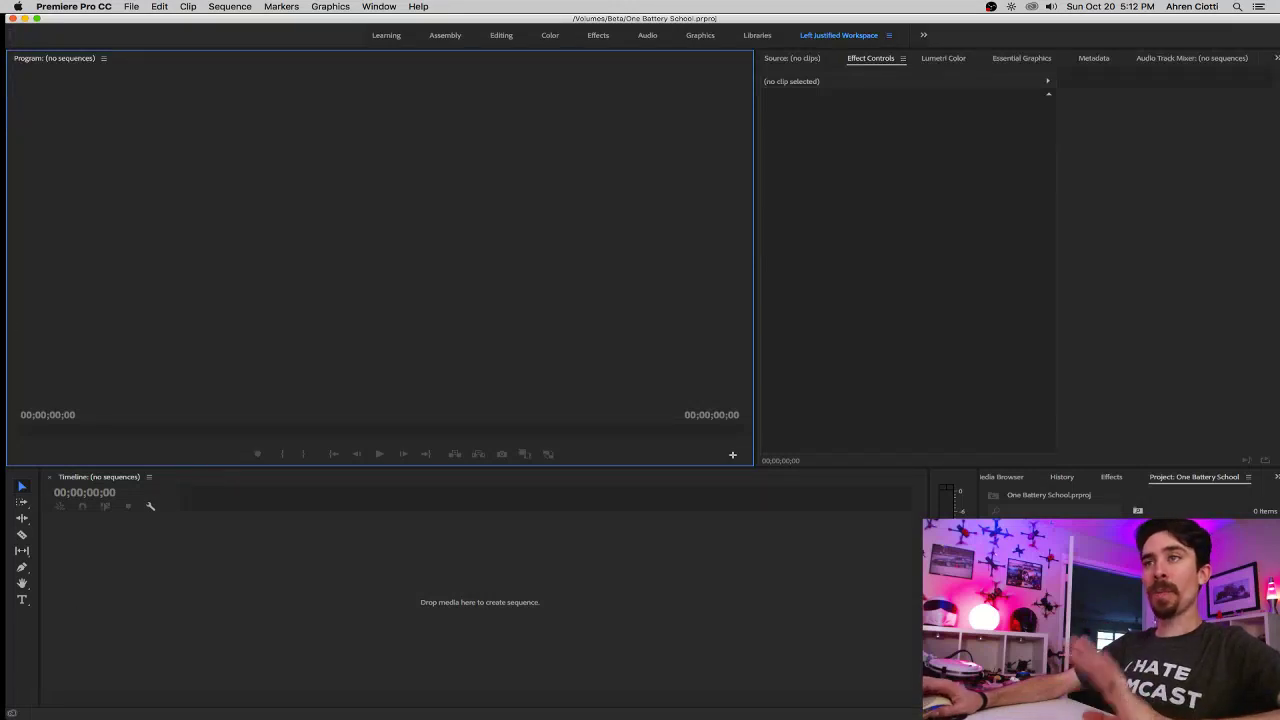
# Import GOPR4305.MP4 from the desktop into the project, moving the Premiere window aside and back to reach the file.
pyautogui.moveTo(140, 22); pyautogui.dragTo(223, 21)
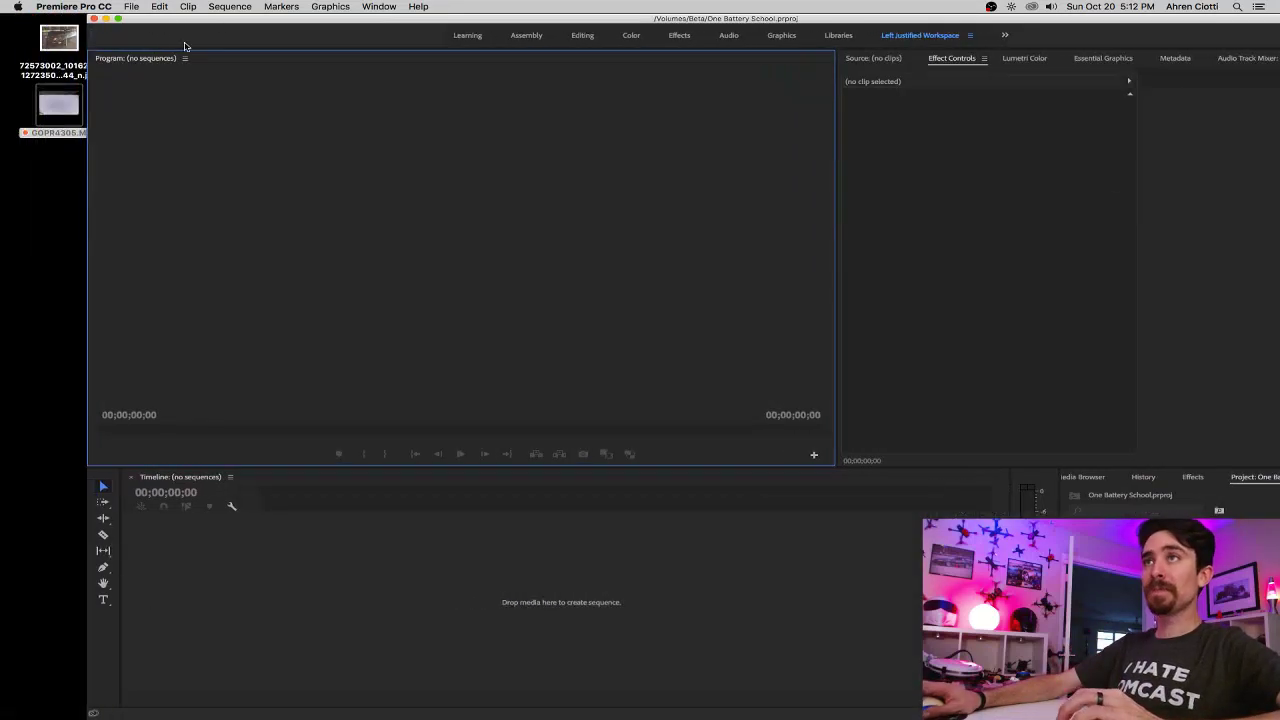
pyautogui.moveTo(60, 104); pyautogui.dragTo(1110, 560)
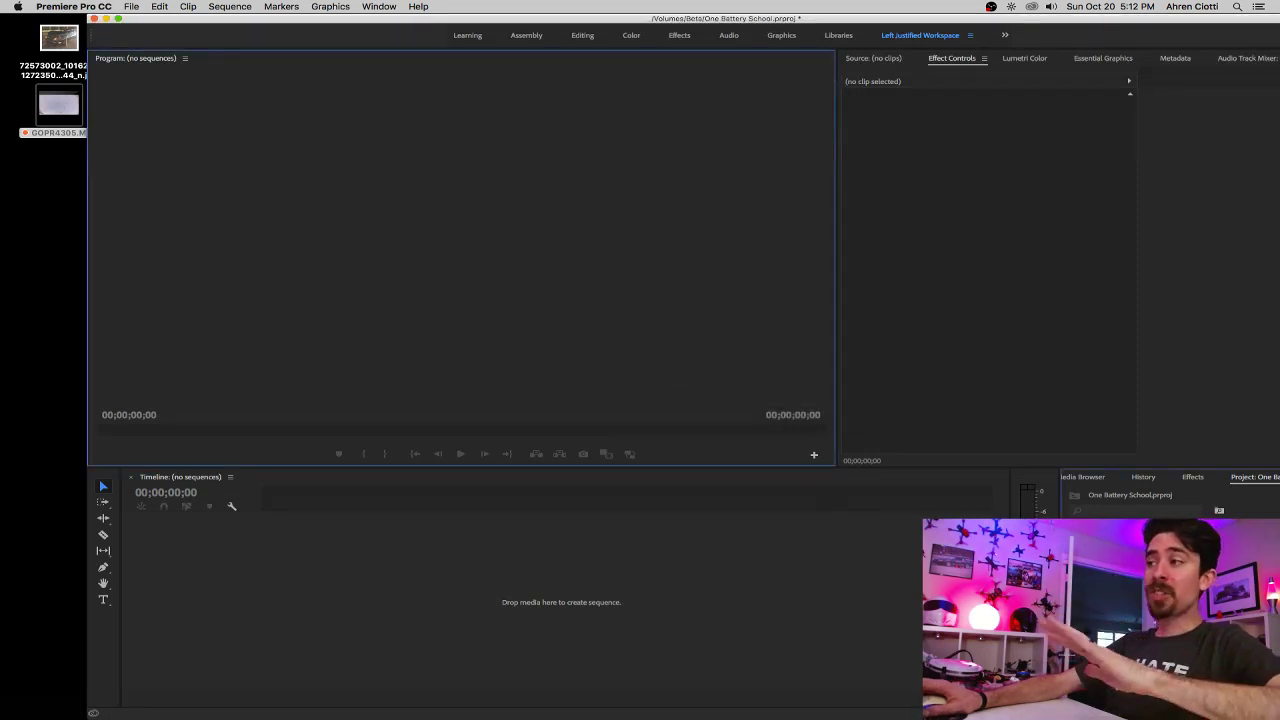
pyautogui.moveTo(737, 18); pyautogui.dragTo(655, 14)
# Switch to Media Encoder to check its encoding queue and minimize its window.
pyautogui.moveTo(653, 712)
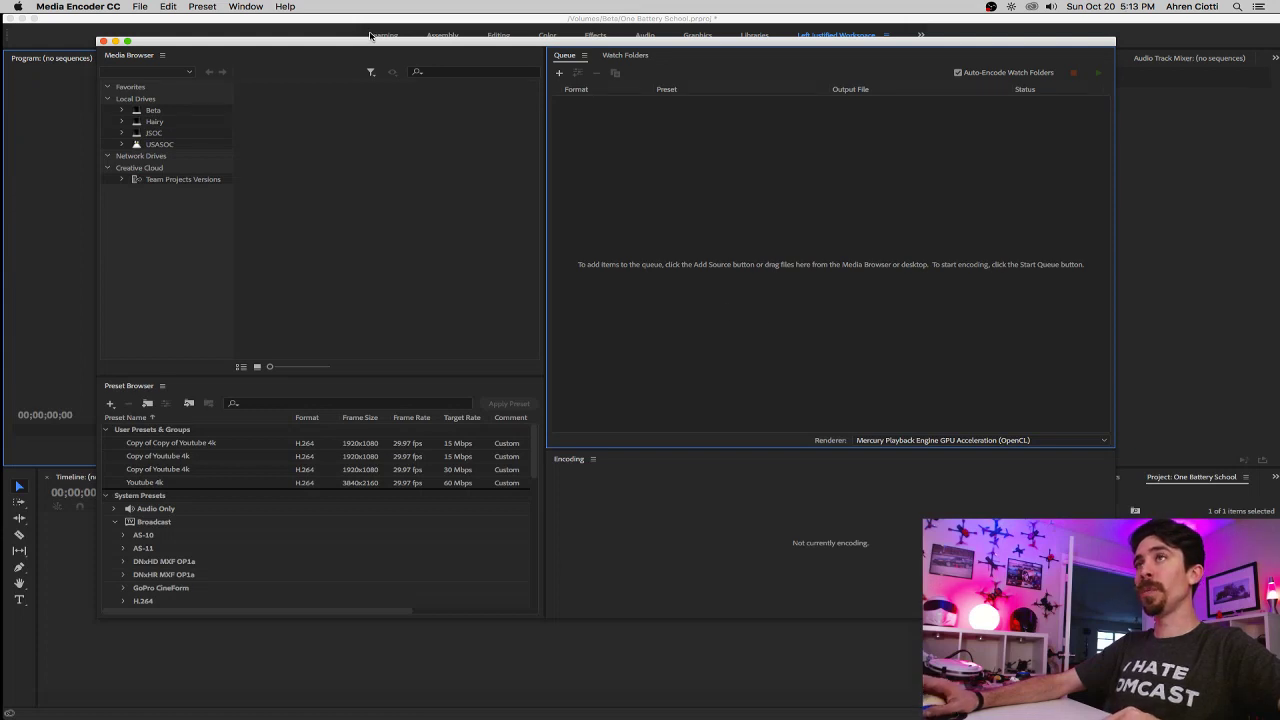
pyautogui.moveTo(377, 43); pyautogui.dragTo(416, 20)
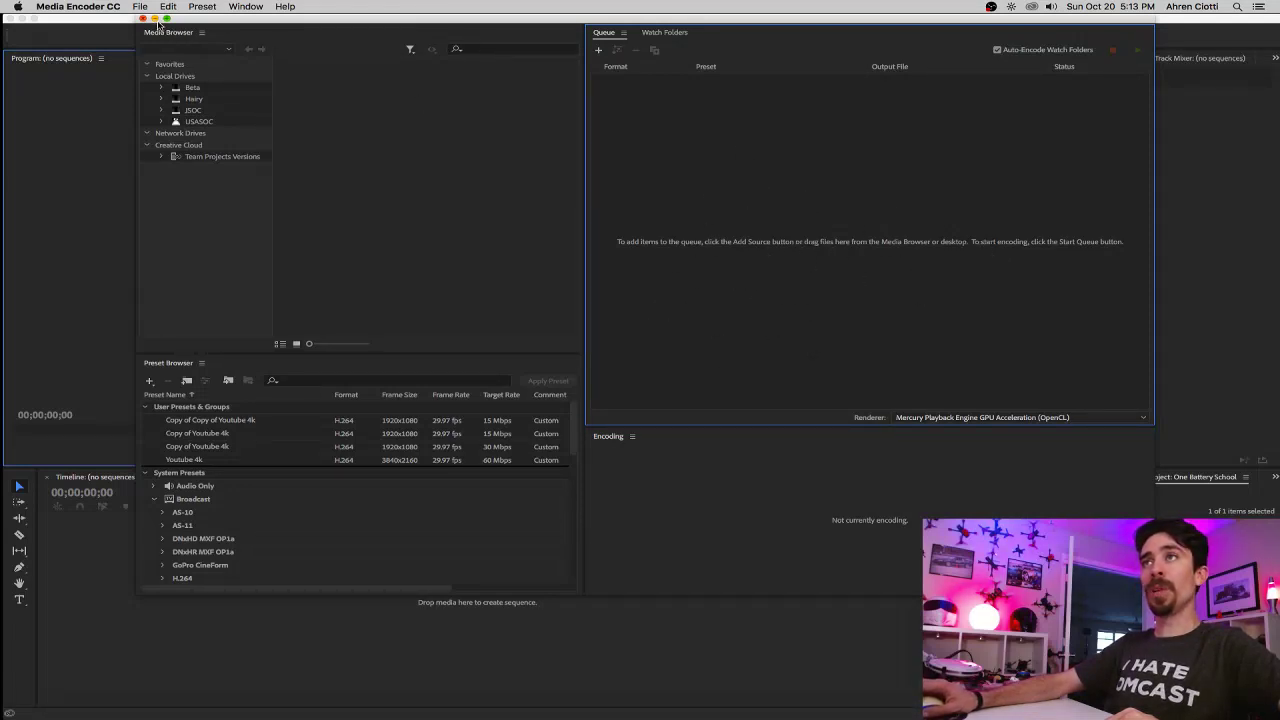
pyautogui.doubleClick(195, 18)
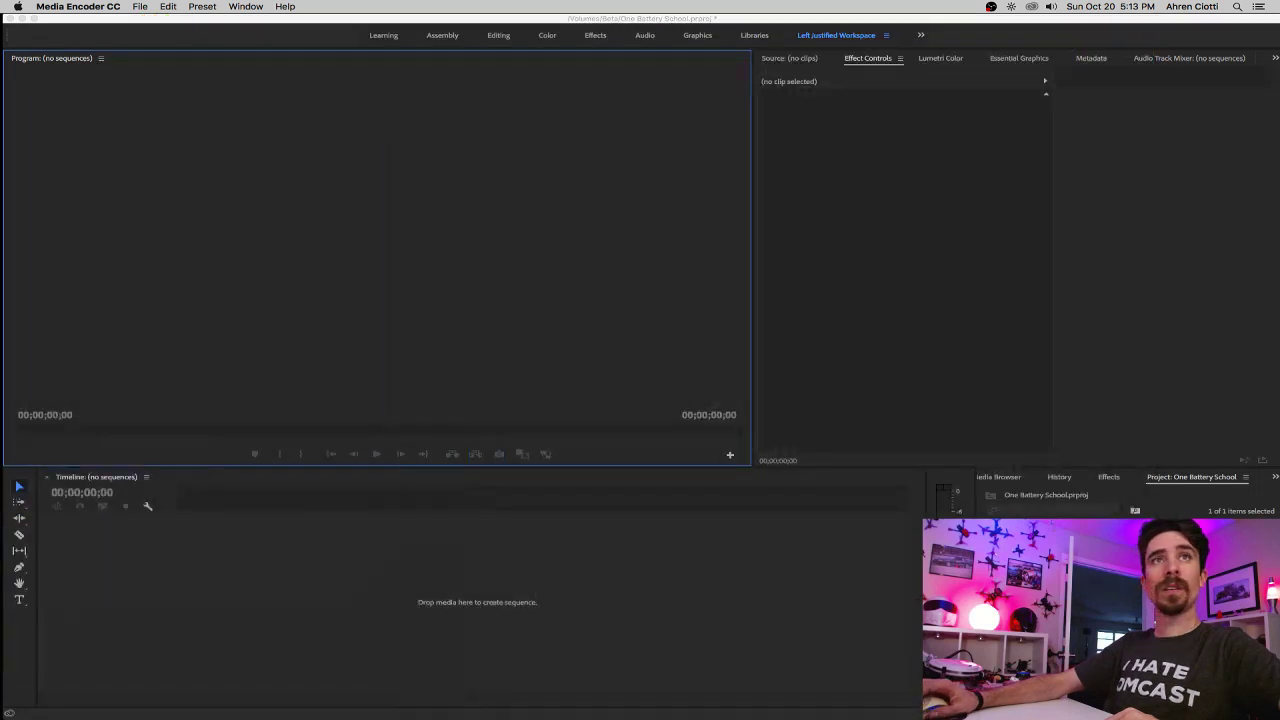
# Create a proxy for the imported clip using the 1024x540 H.264 preset, stored next to the original media in a Proxy folder.
pyautogui.rightClick(1022, 540)
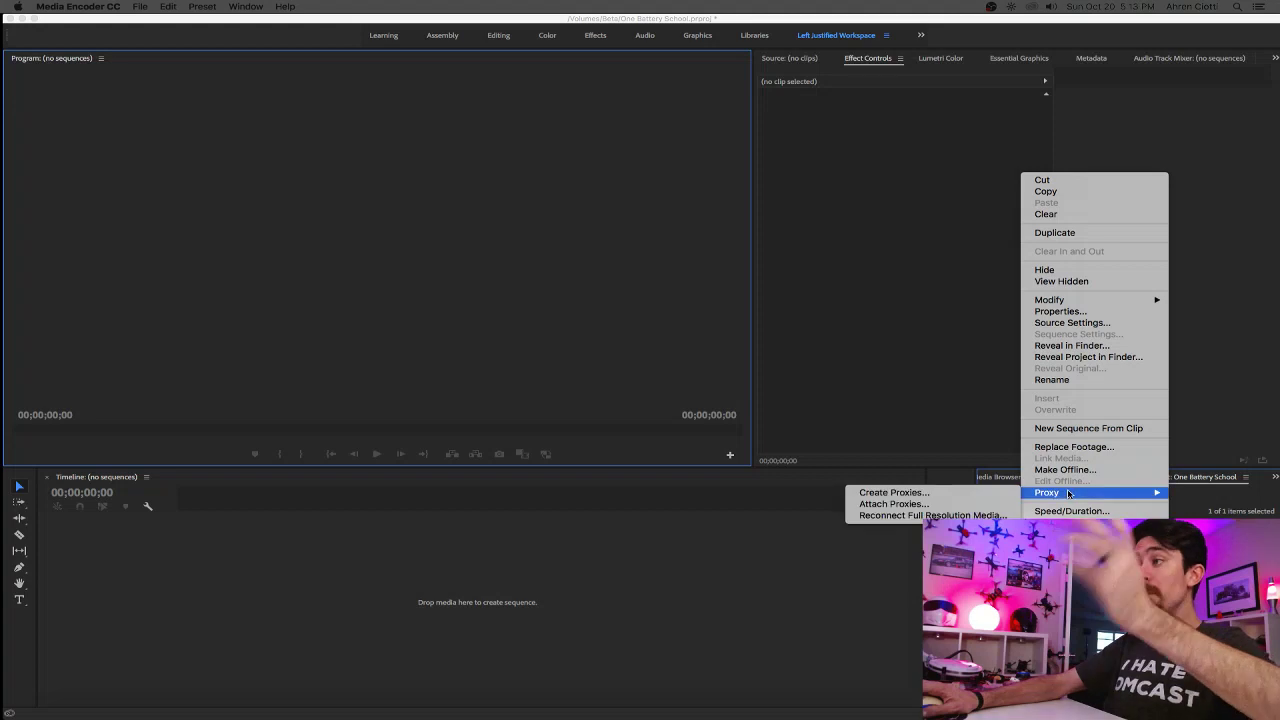
pyautogui.press('Escape')
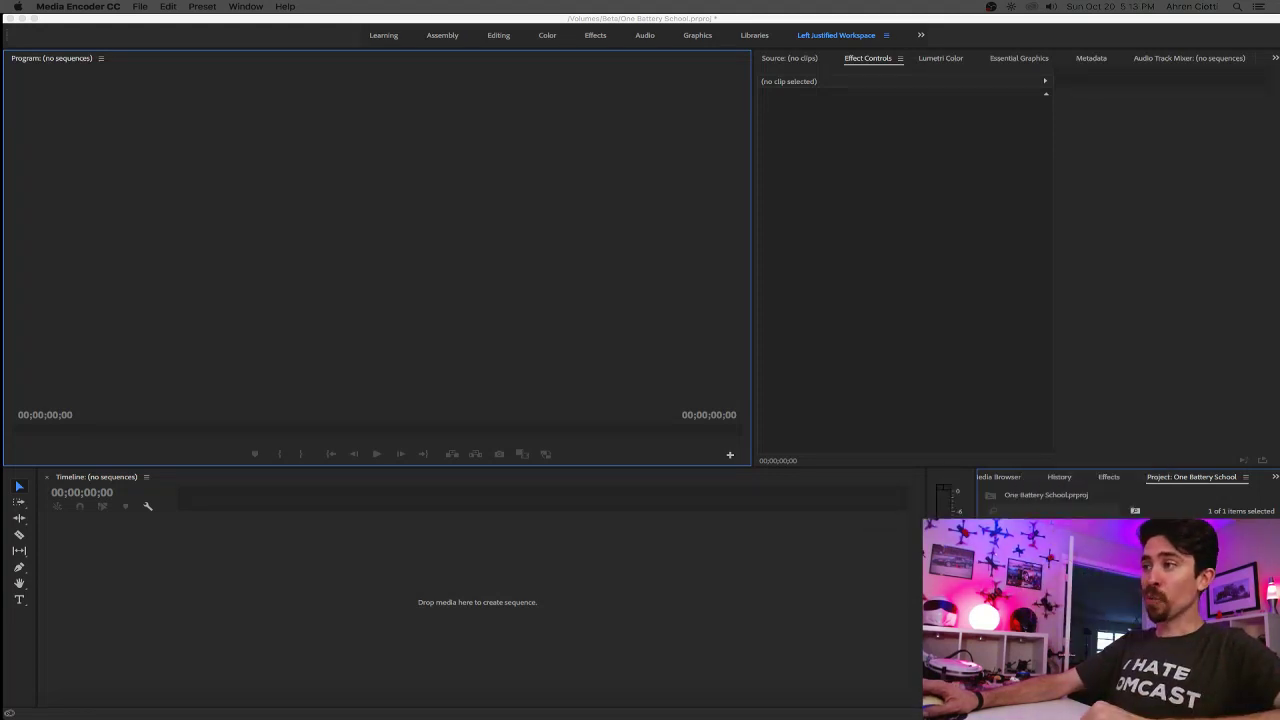
pyautogui.rightClick(1033, 173)
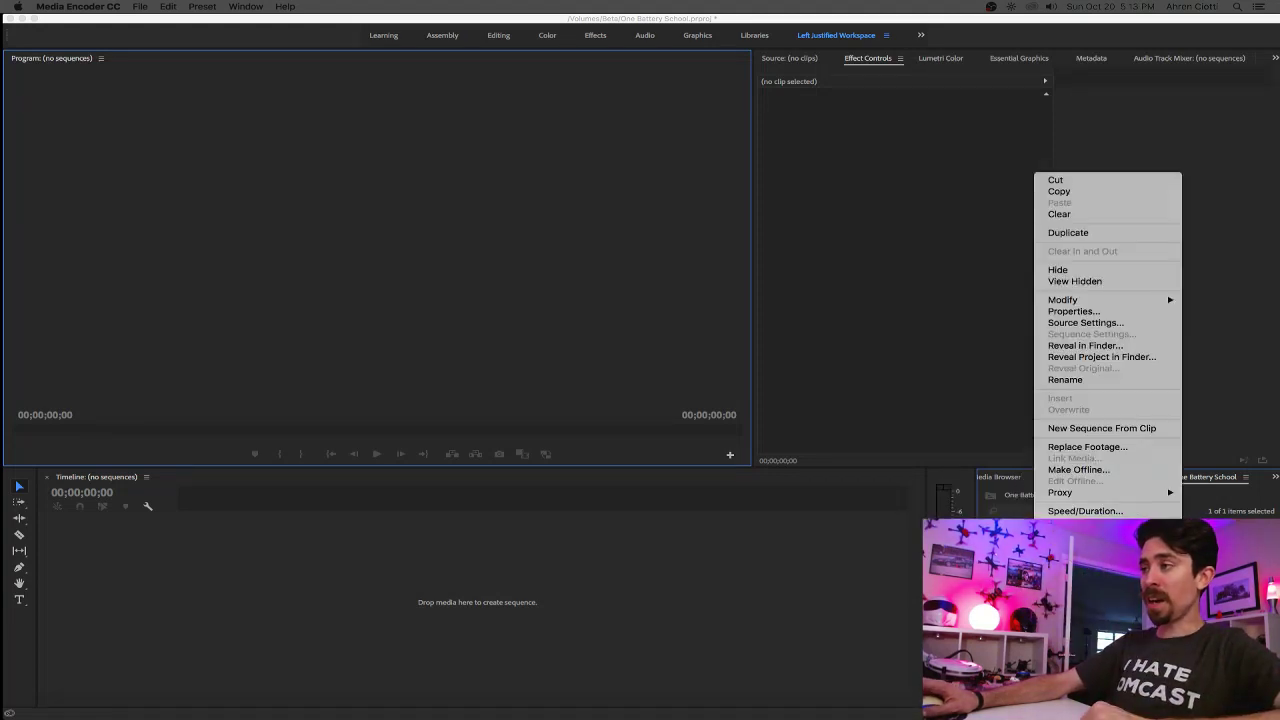
pyautogui.press('Escape')
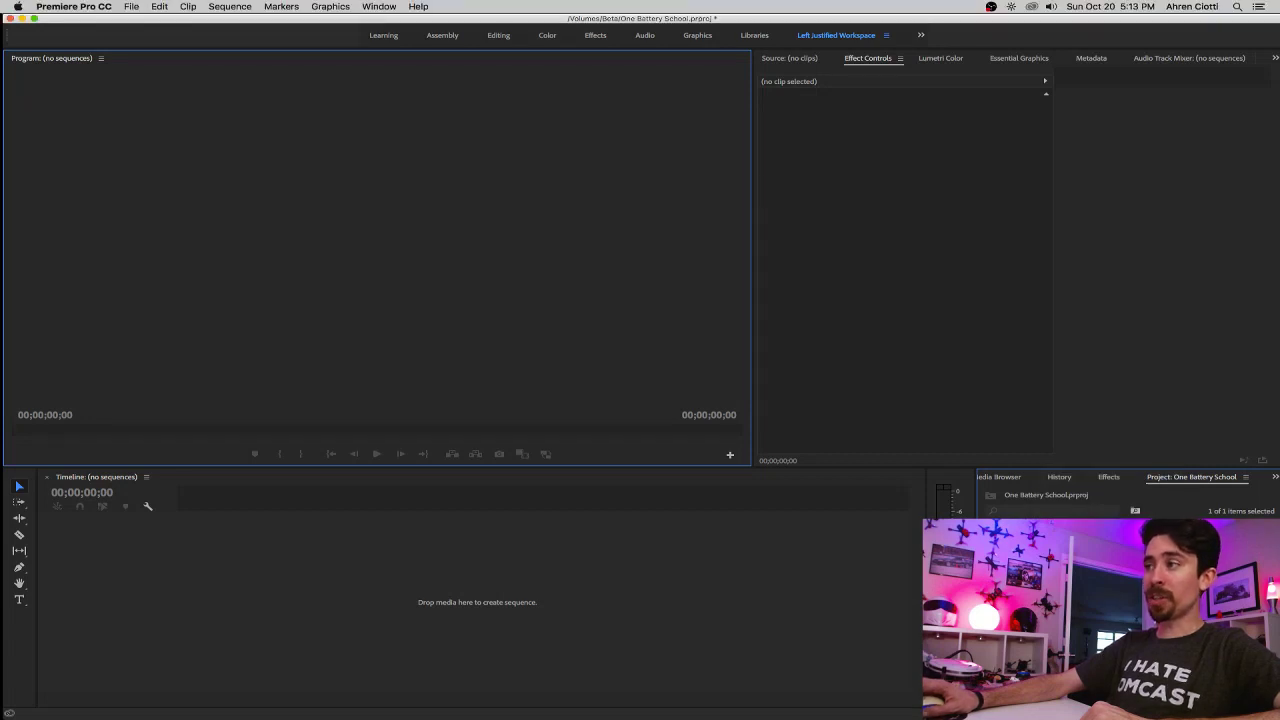
pyautogui.rightClick(1041, 172)
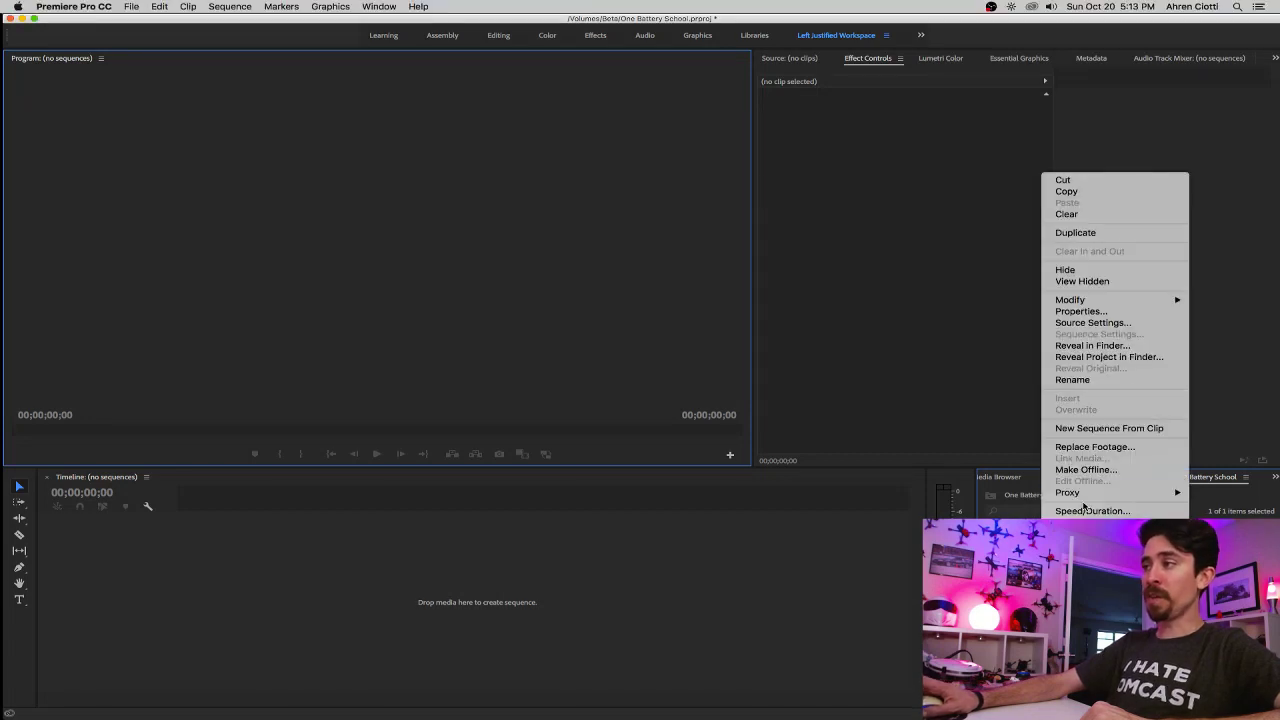
pyautogui.moveTo(1086, 494)
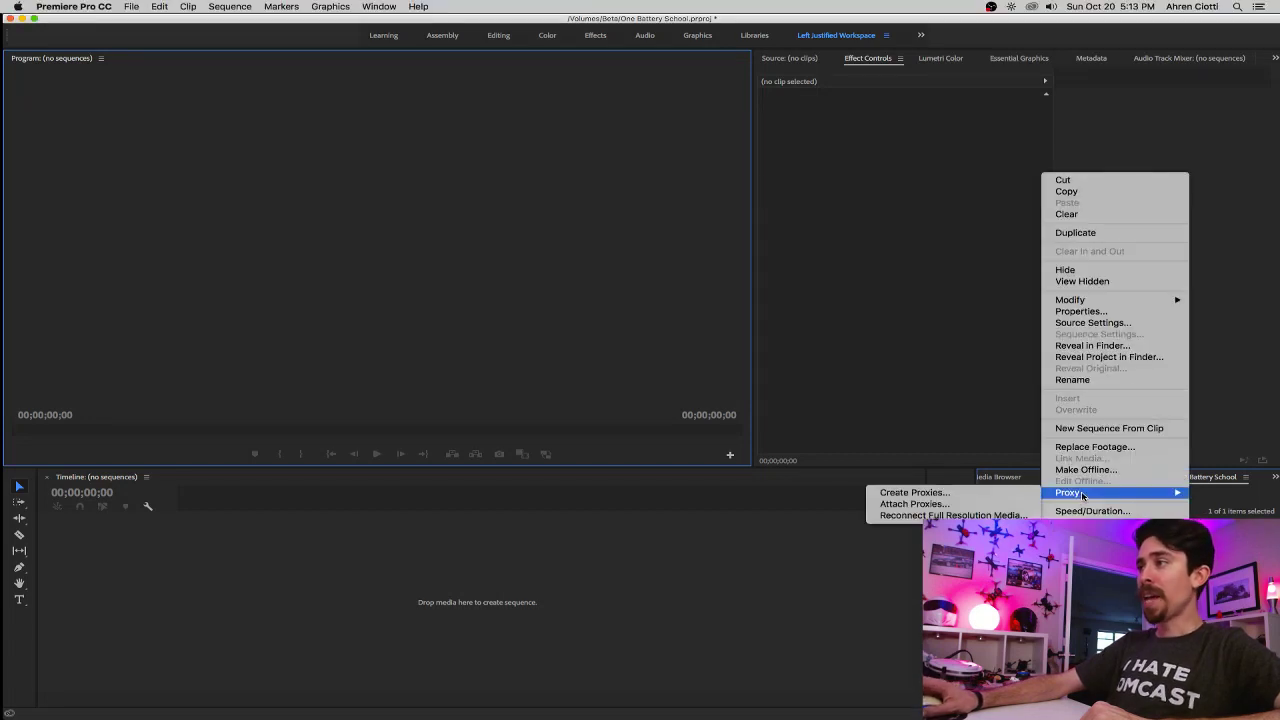
pyautogui.click(910, 493)
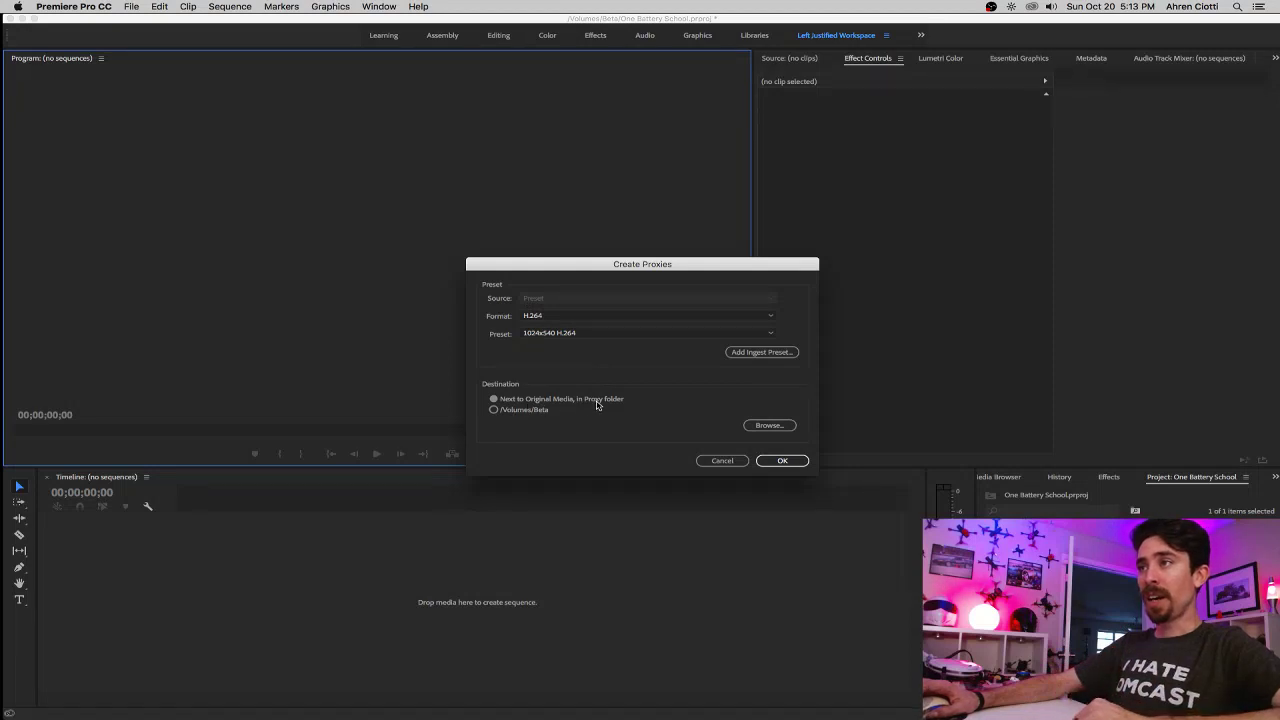
pyautogui.click(782, 461)
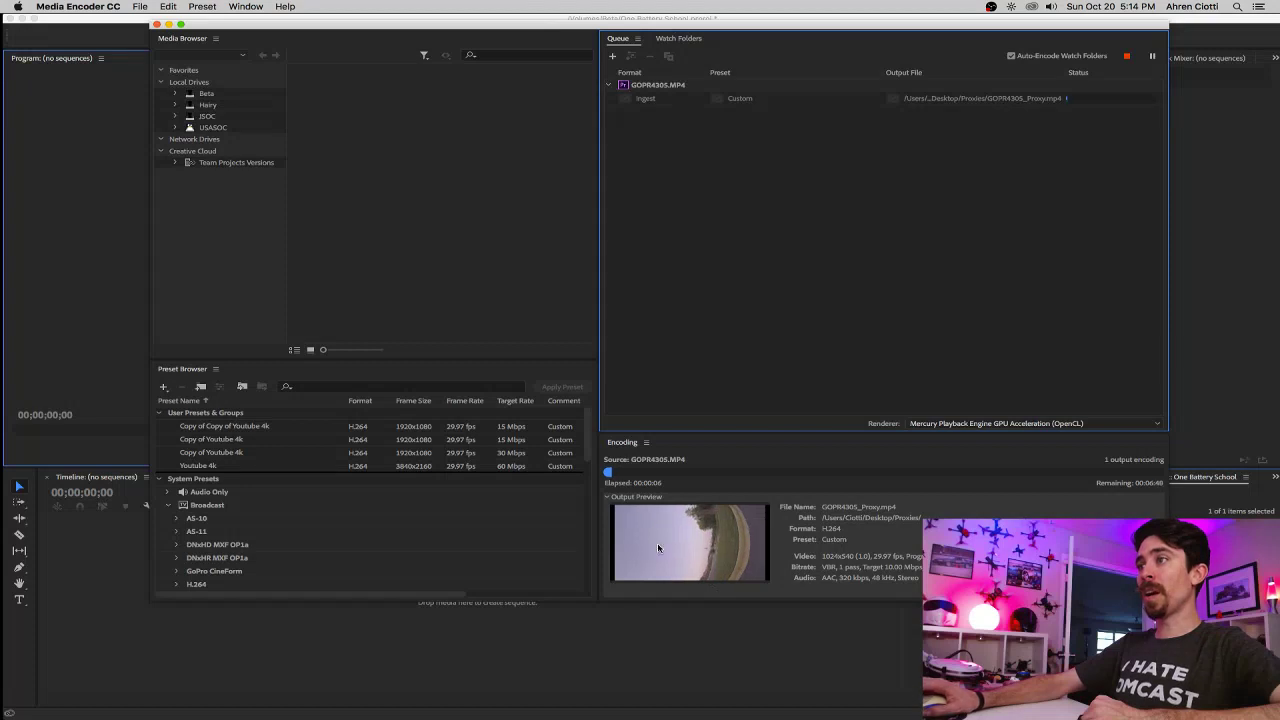
# Minimize Media Encoder with its output preview collapsed and create a sequence from GOPR4305.MP4 in Premiere's empty timeline.
pyautogui.click(606, 497)
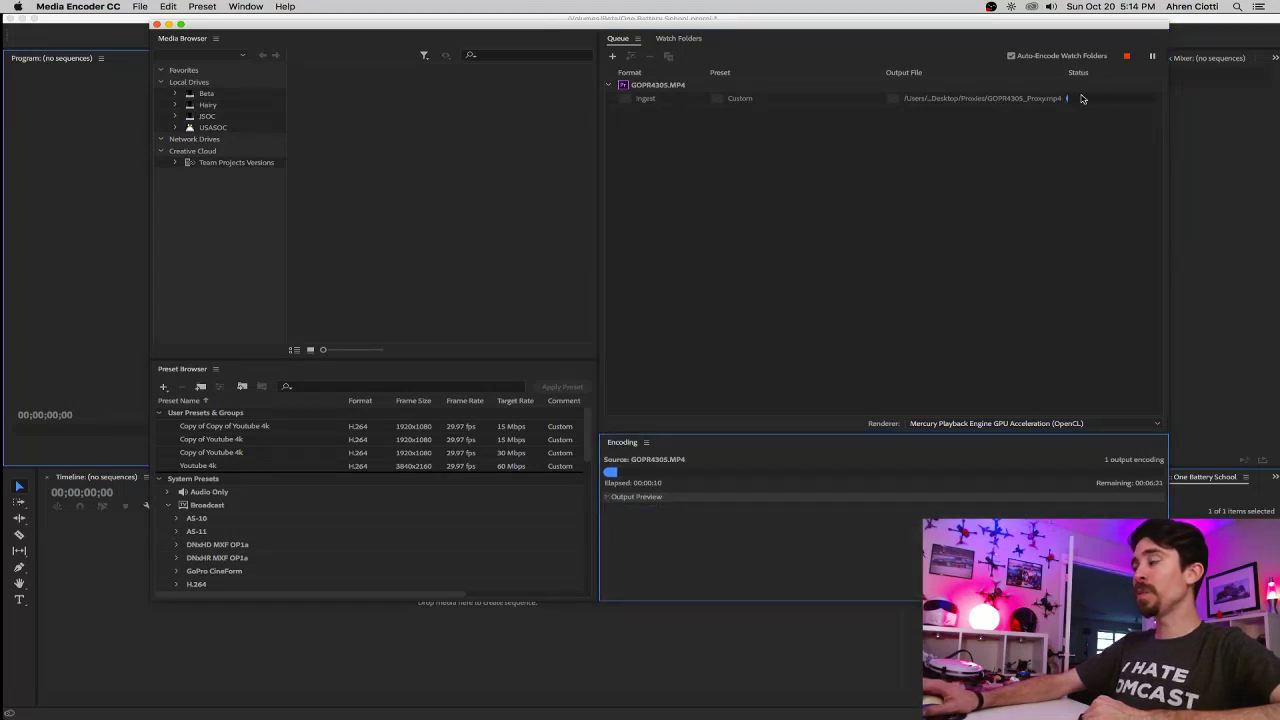
pyautogui.click(168, 23)
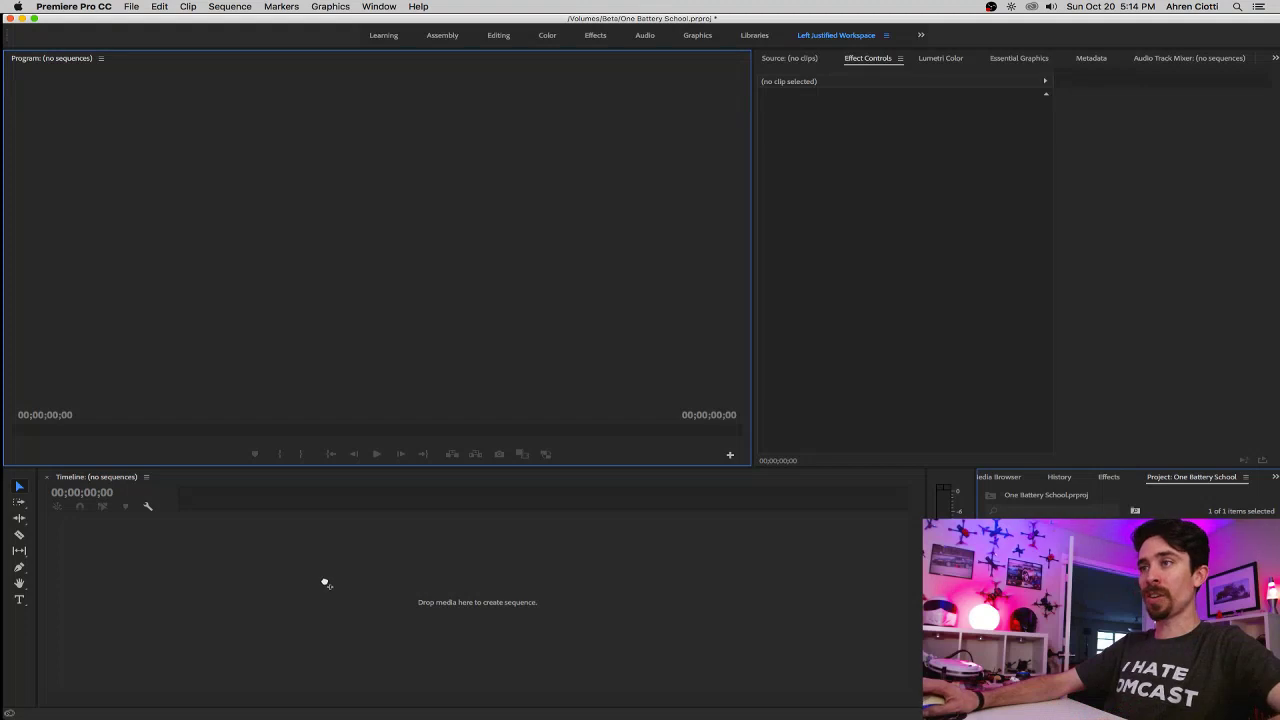
pyautogui.moveTo(326, 587); pyautogui.dragTo(325, 586)
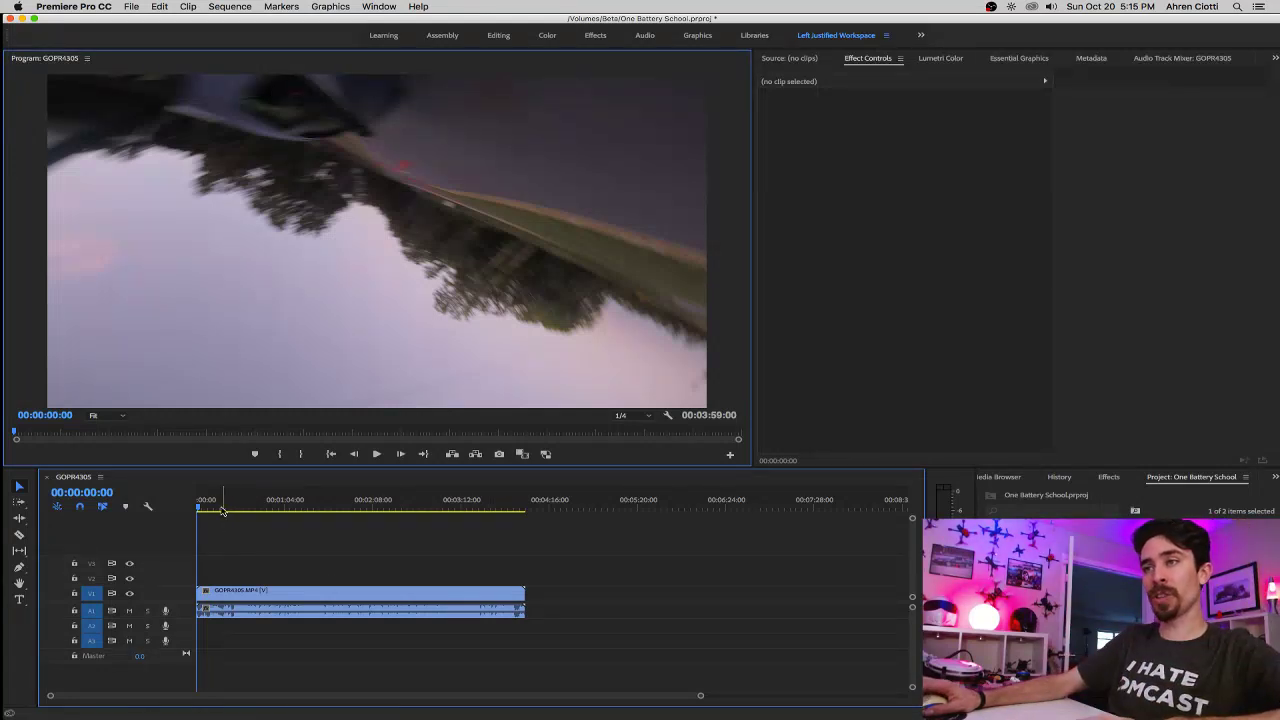
# Preview the footage between about 40 and 48 seconds and return the playhead to the start of the sequence.
pyautogui.moveTo(222, 503); pyautogui.dragTo(197, 505)
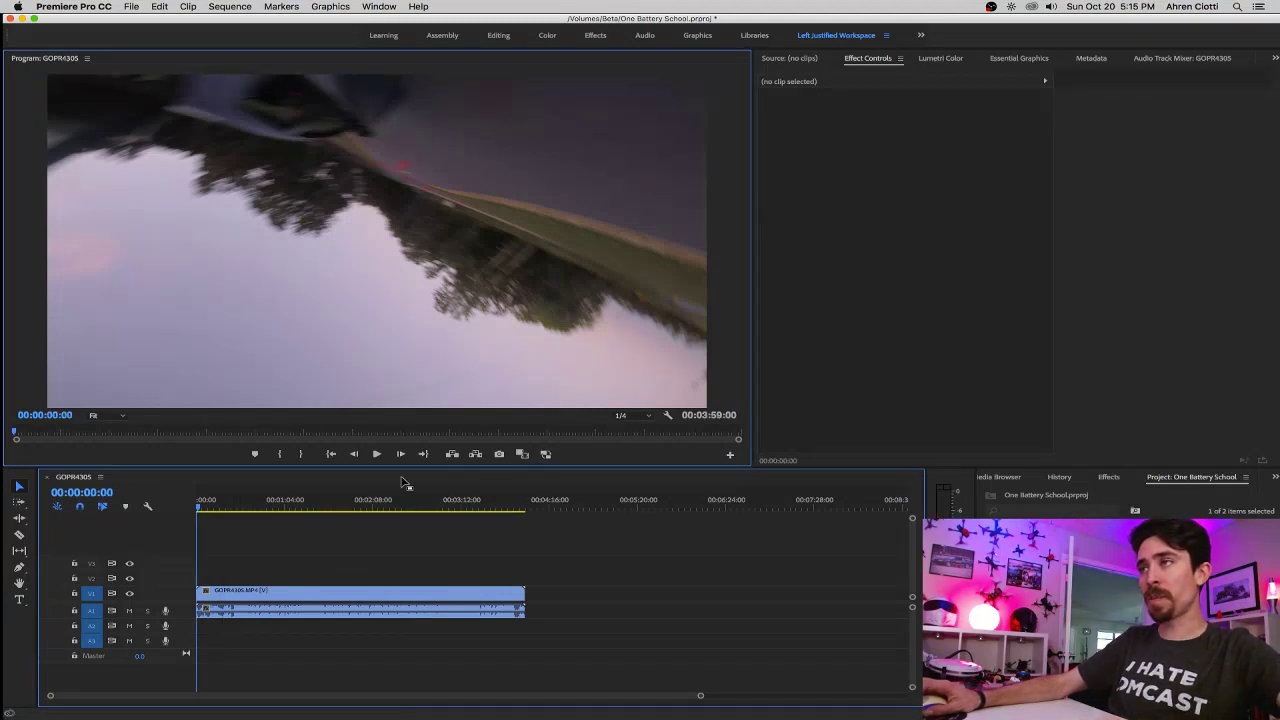
pyautogui.click(250, 511)
pyautogui.press('space')
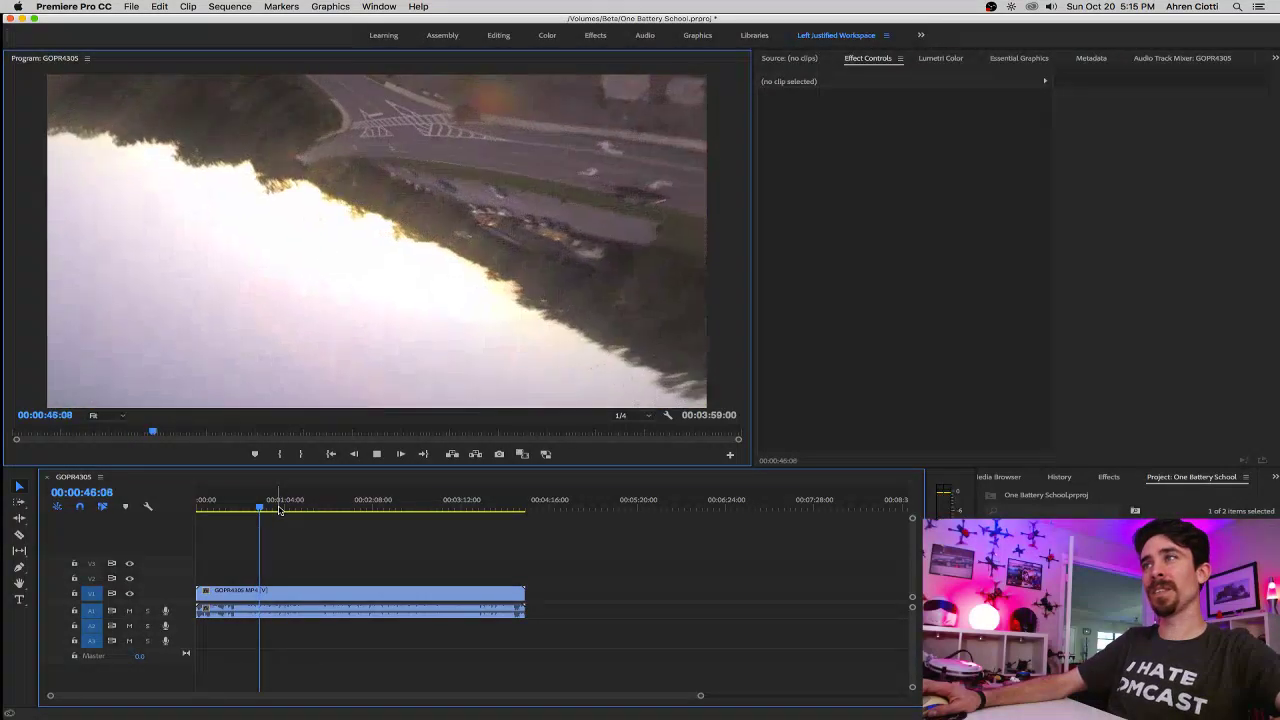
pyautogui.press('space')
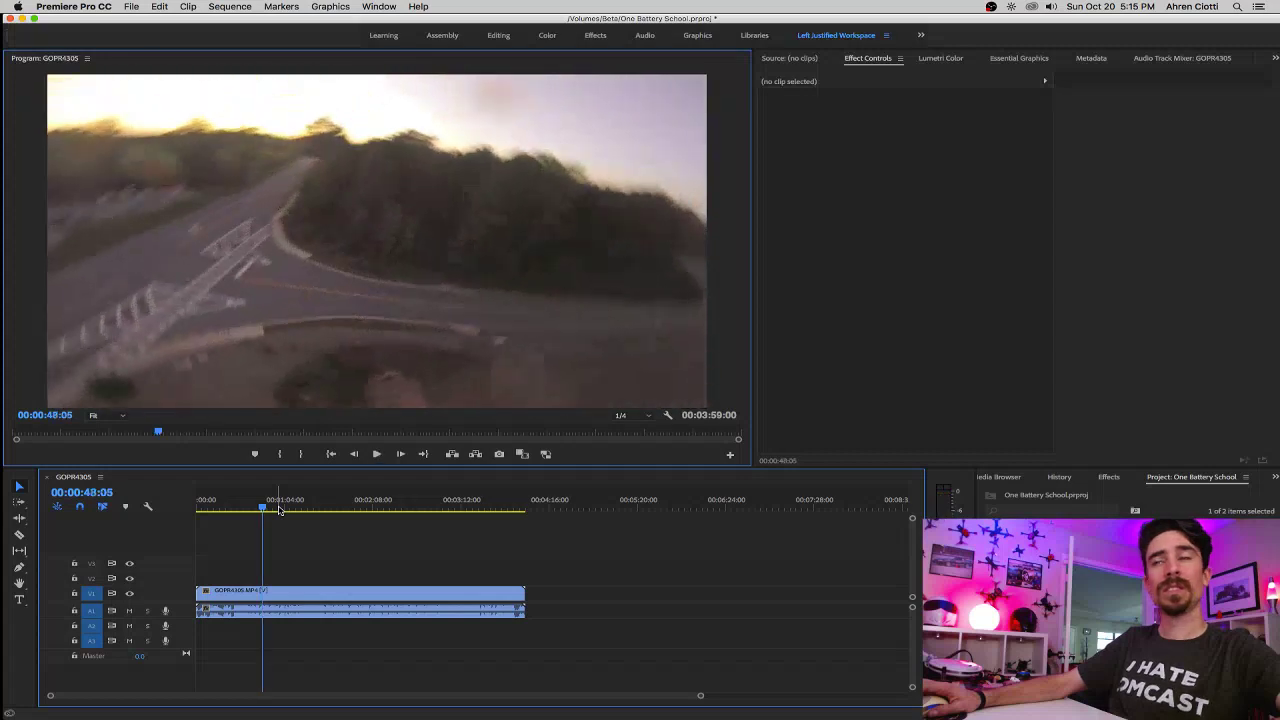
pyautogui.moveTo(234, 508); pyautogui.dragTo(197, 510)
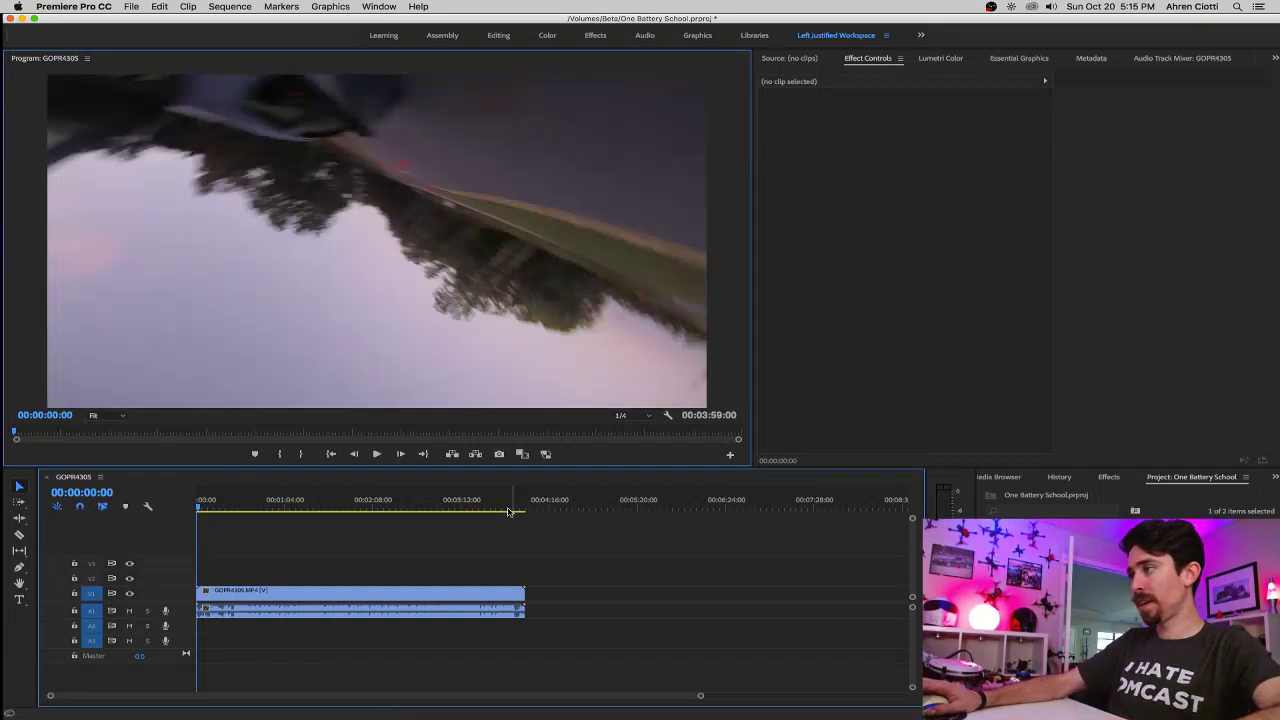
# Split the GOPR4305 clip at 00:00:27:07, where the camera rests on the ground before takeoff, and ripple delete the part before it.
pyautogui.press('space')
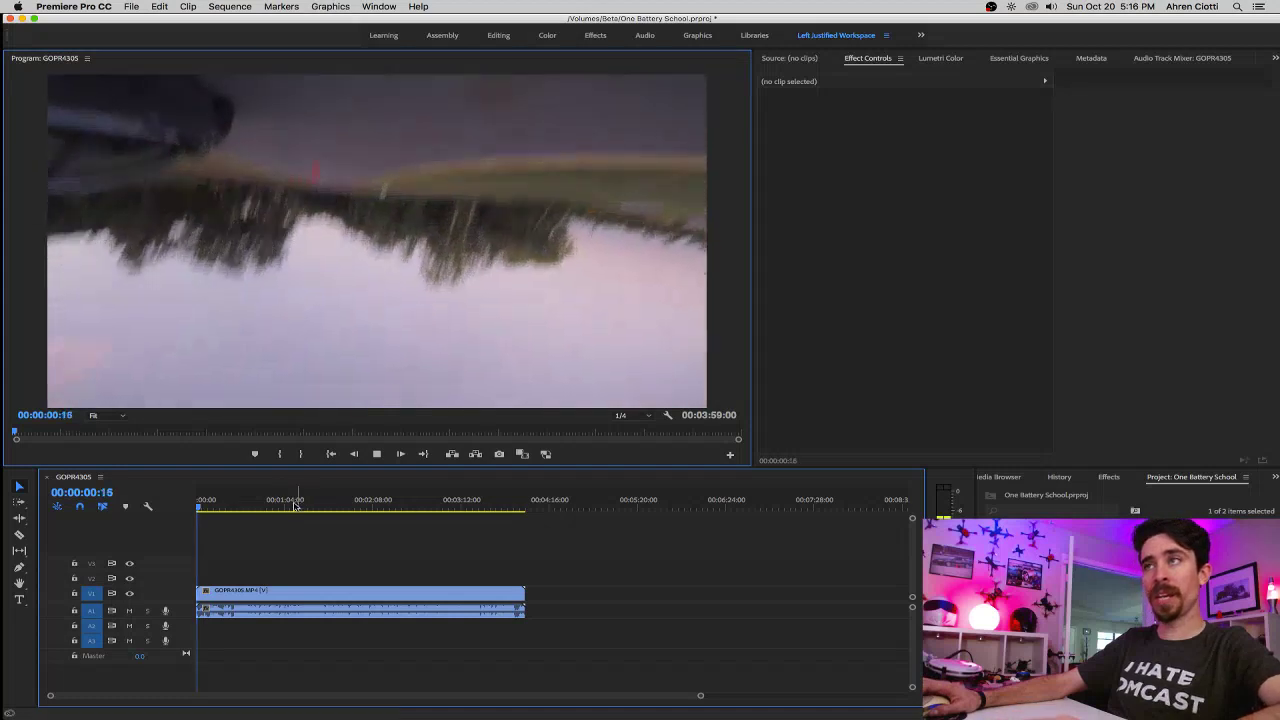
pyautogui.click(208, 508)
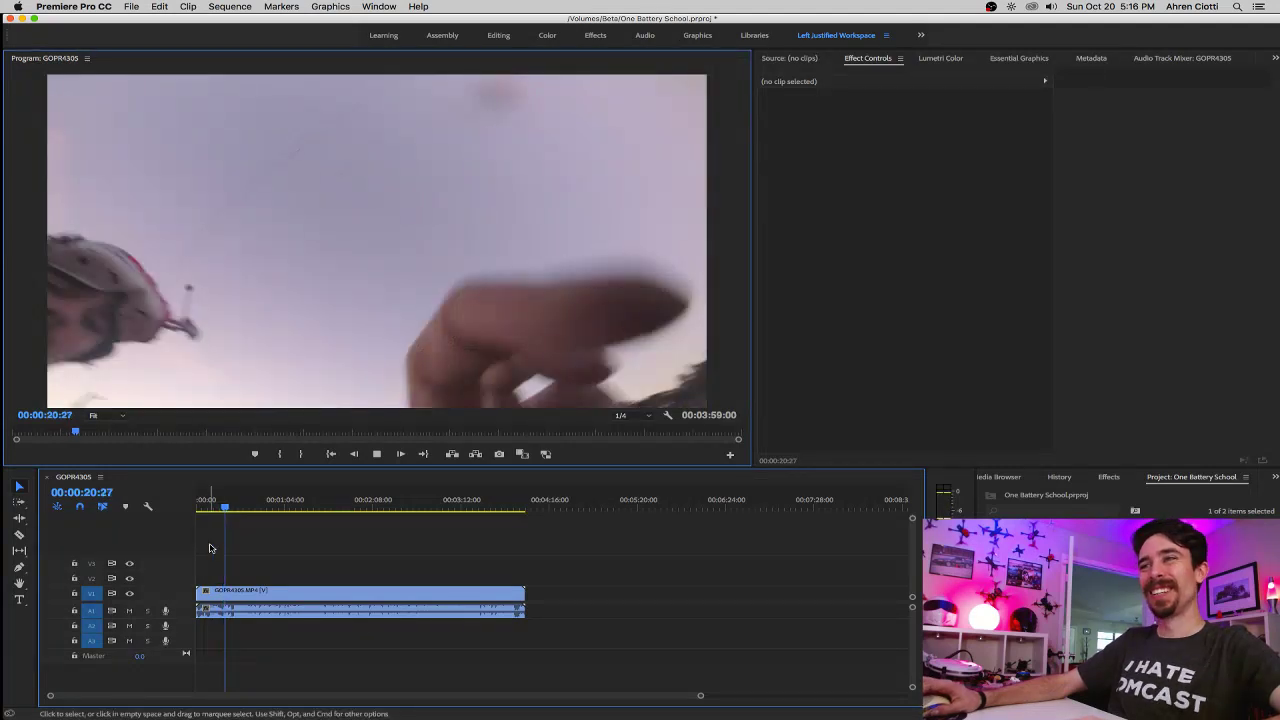
pyautogui.click(236, 514)
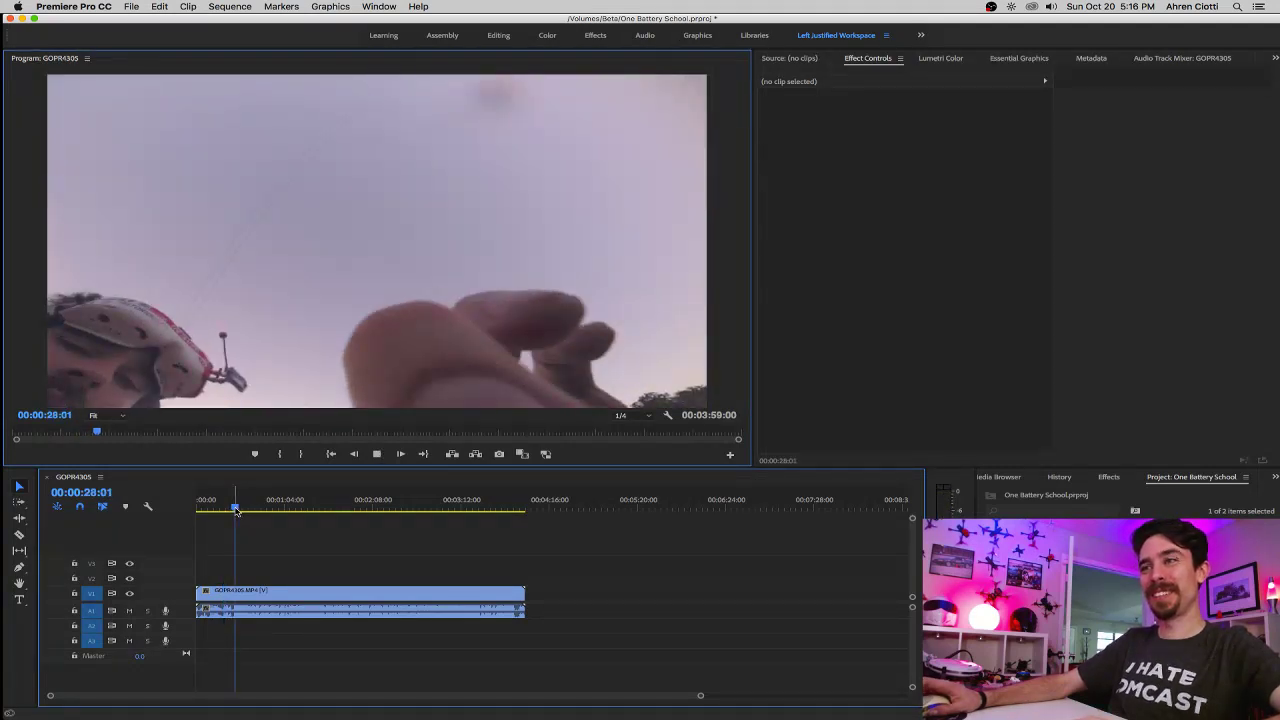
pyautogui.press('space')
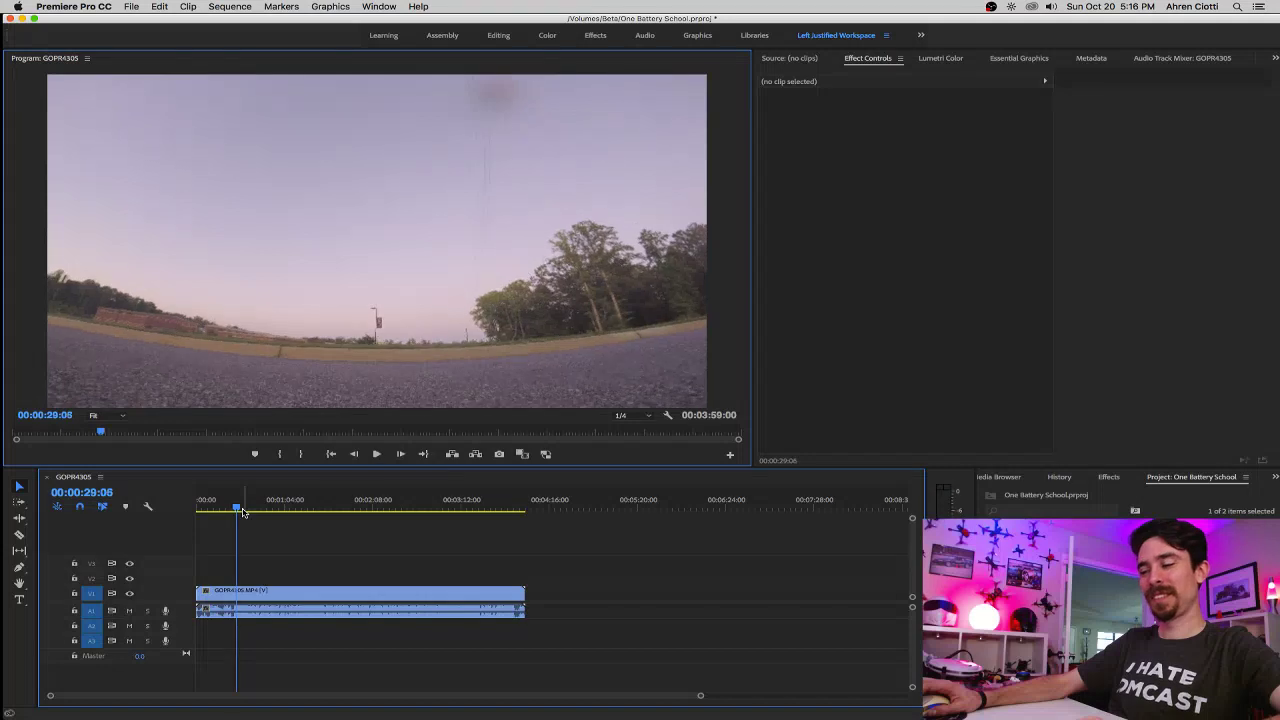
pyautogui.press('Left')
pyautogui.press('Left')
pyautogui.press('Left')
pyautogui.press('Left')
pyautogui.press('Left')
pyautogui.press('Left')
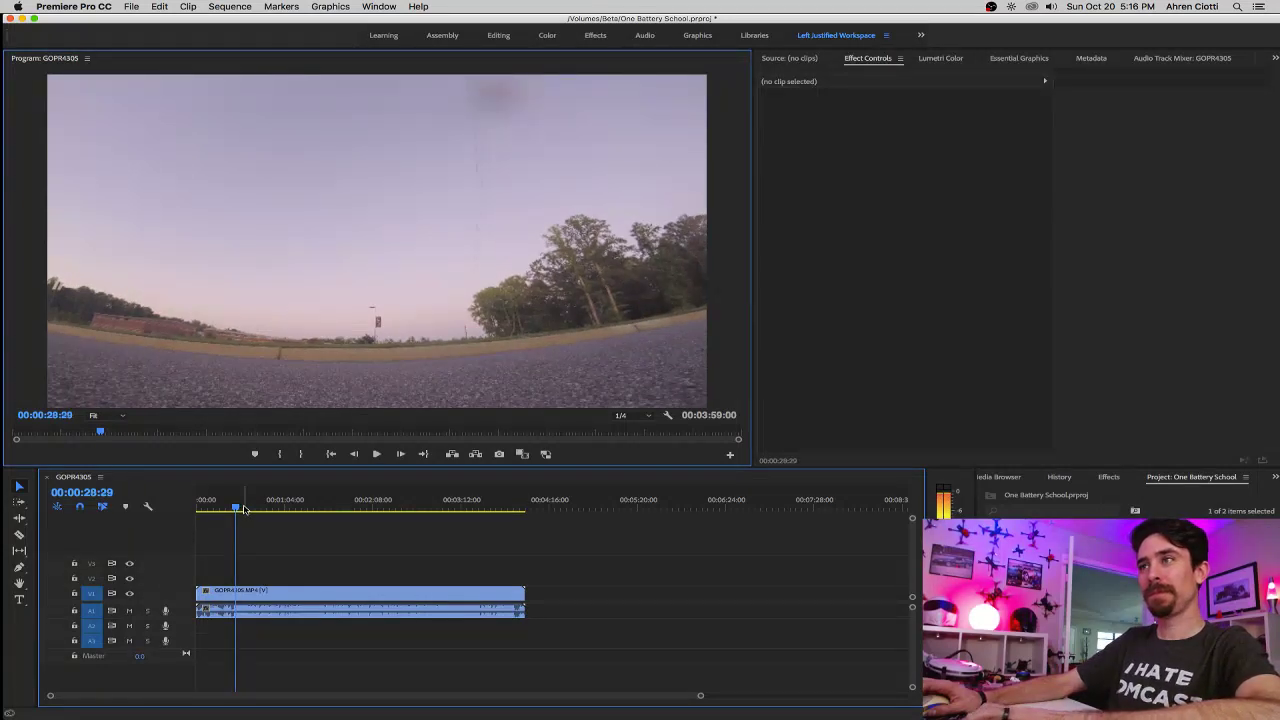
pyautogui.press('Left')
pyautogui.press('Left')
pyautogui.press('Left')
pyautogui.press('Left')
pyautogui.press('Left')
pyautogui.press('Left')
pyautogui.press('Left')
pyautogui.press('Left')
pyautogui.press('Left')
pyautogui.press('Left')
pyautogui.press('Left')
pyautogui.press('Left')
pyautogui.press('Left')
pyautogui.press('Left')
pyautogui.press('Left')
pyautogui.press('Left')
pyautogui.press('Left')
pyautogui.press('Left')
pyautogui.press('Left')
pyautogui.press('Left')
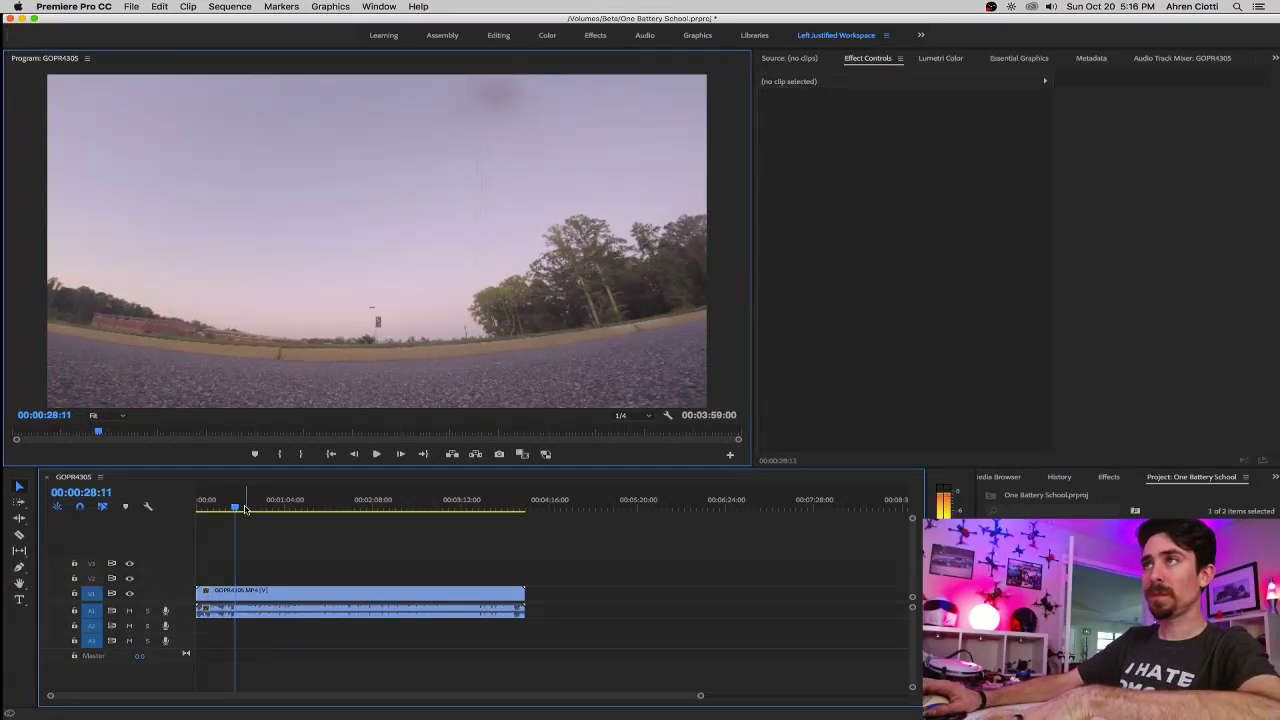
pyautogui.press('Left')
pyautogui.press('Left')
pyautogui.press('Left')
pyautogui.press('Left')
pyautogui.press('Left')
pyautogui.press('Left')
pyautogui.press('Left')
pyautogui.press('Left')
pyautogui.press('Left')
pyautogui.press('Left')
pyautogui.press('Left')
pyautogui.press('Left')
pyautogui.press('Left')
pyautogui.press('Left')
pyautogui.press('Left')
pyautogui.press('Left')
pyautogui.press('Left')
pyautogui.press('Left')
pyautogui.press('Left')
pyautogui.press('Left')
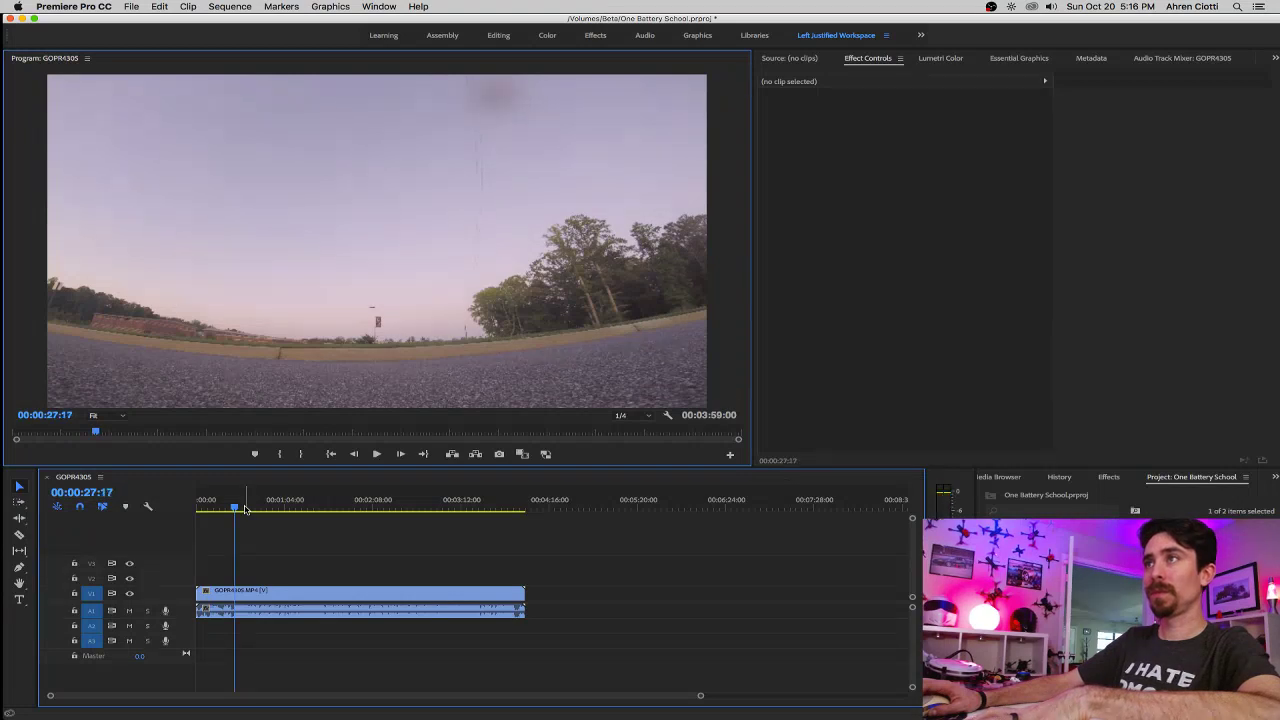
pyautogui.press('Left')
pyautogui.press('Left')
pyautogui.press('Left')
pyautogui.press('Left')
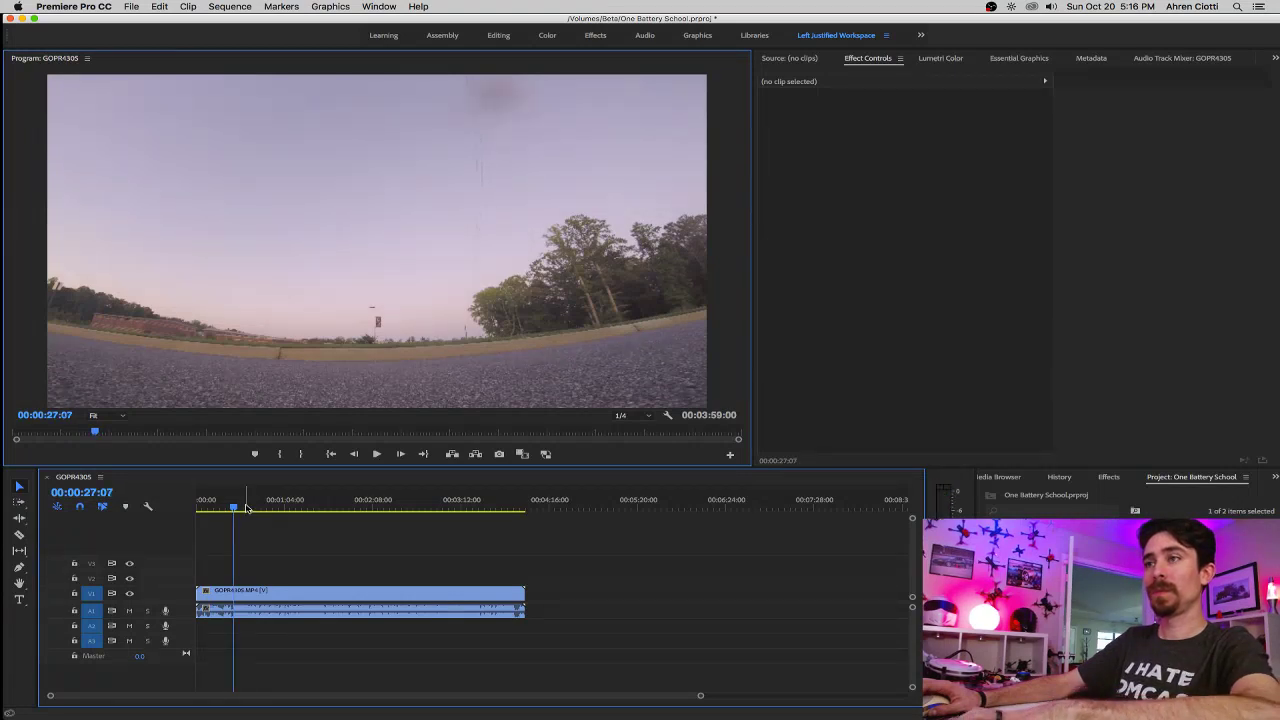
pyautogui.press('c')
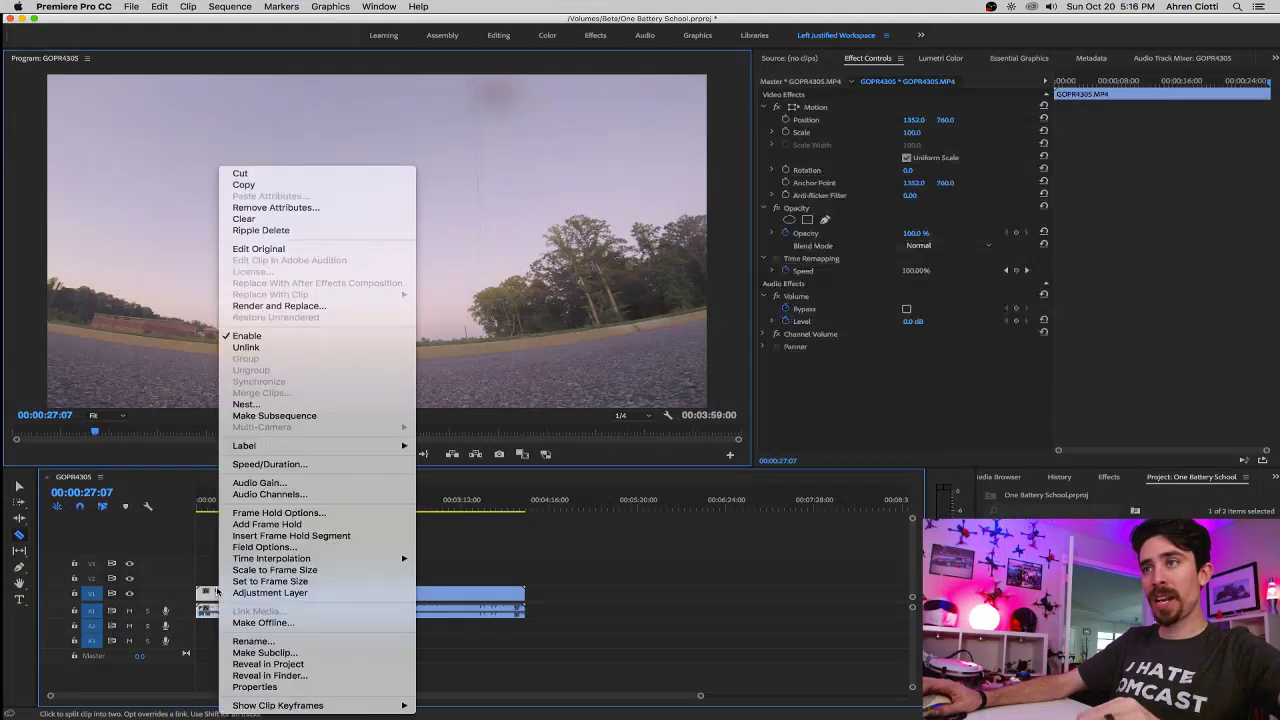
pyautogui.rightClick(220, 594)
pyautogui.click(258, 230)
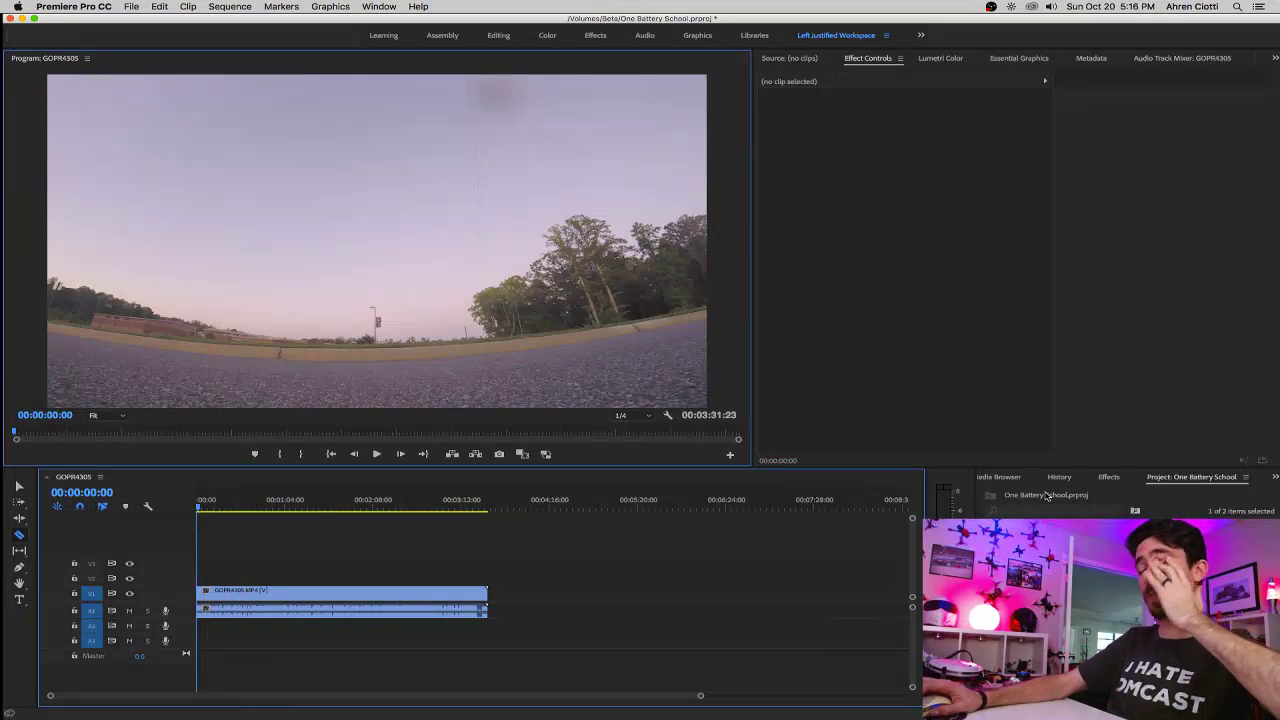
# Apply a Cross Dissolve to the start of the GOPR4305 video clip and select the transition.
pyautogui.click(1112, 478)
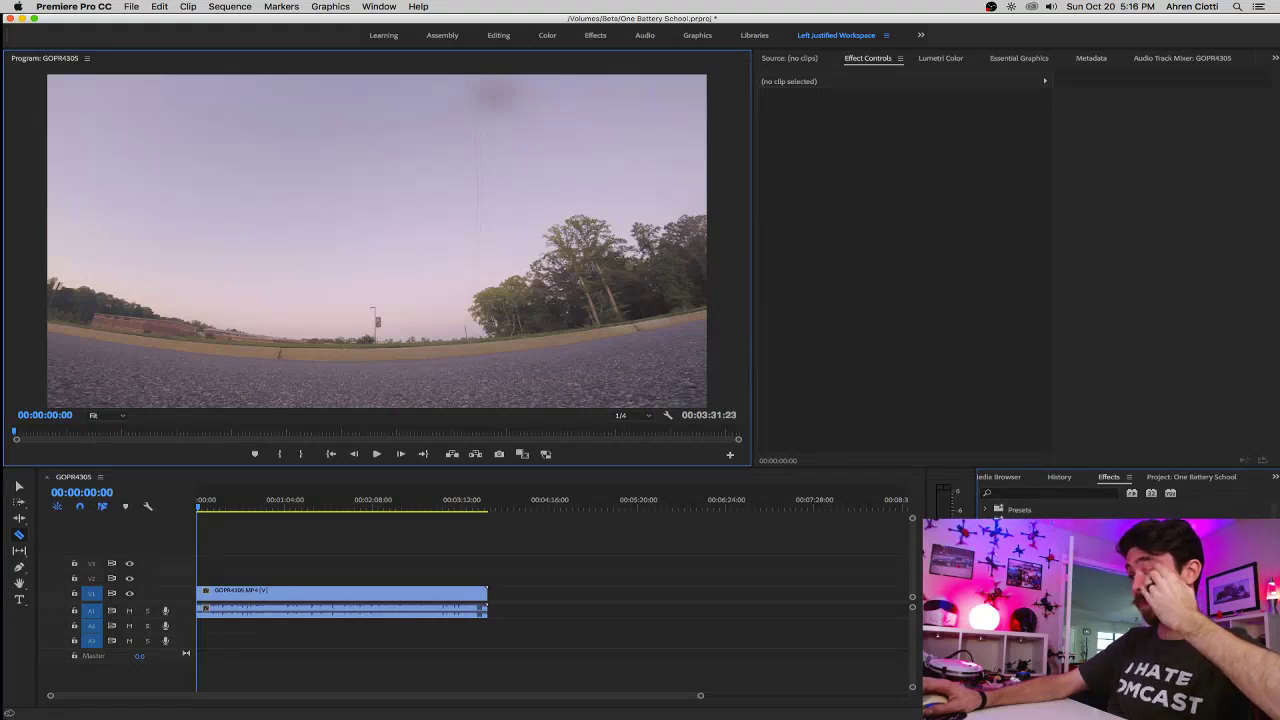
pyautogui.moveTo(1040, 560); pyautogui.dragTo(205, 597)
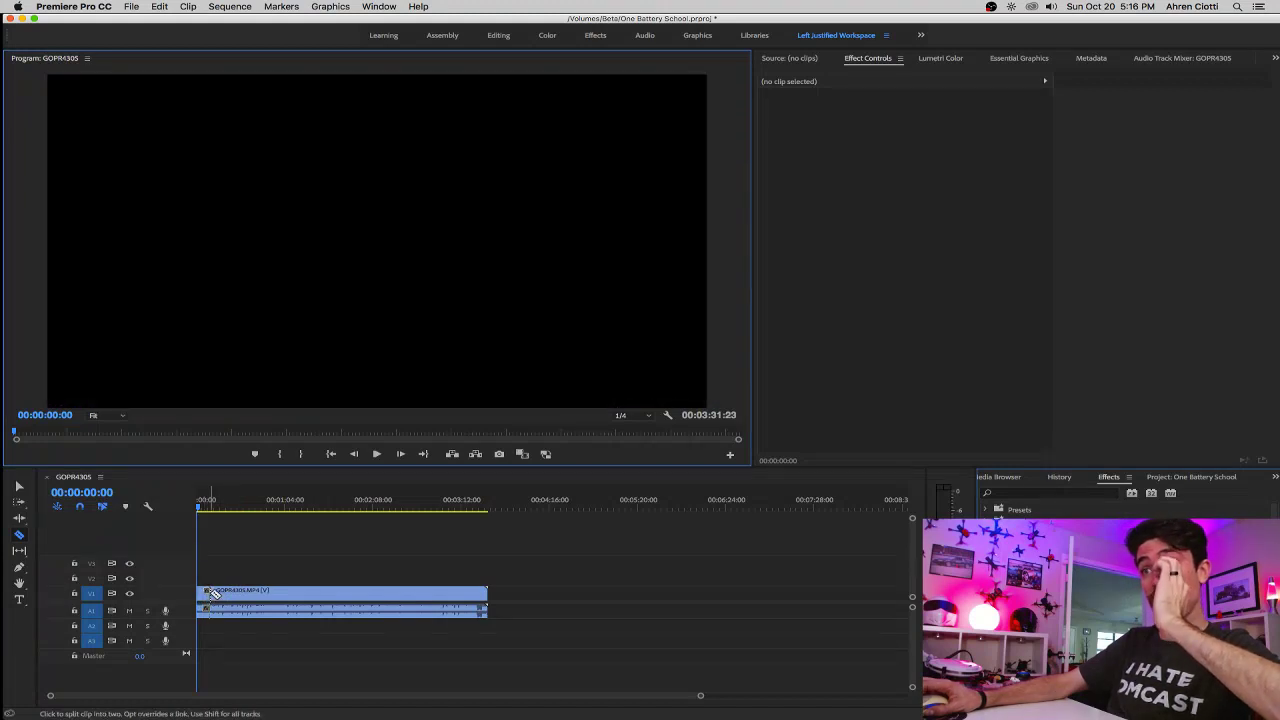
pyautogui.press('=')
pyautogui.press('=')
pyautogui.press('=')
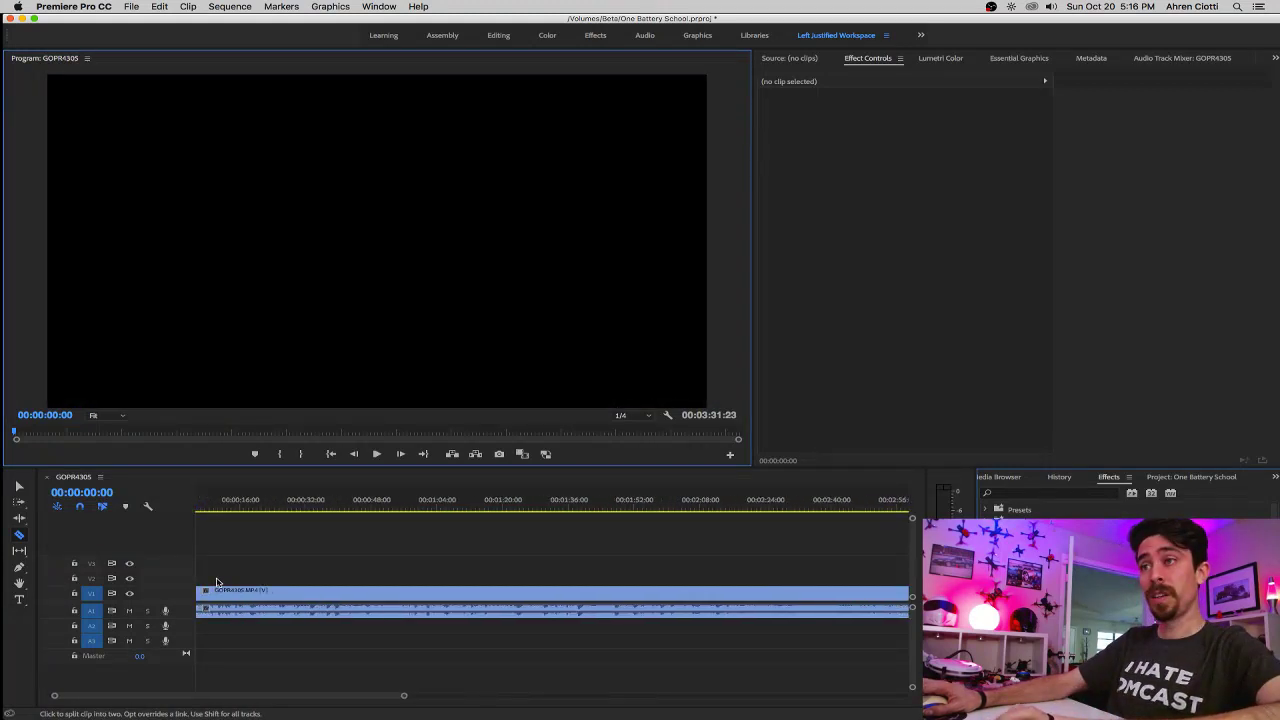
pyautogui.press('=')
pyautogui.press('=')
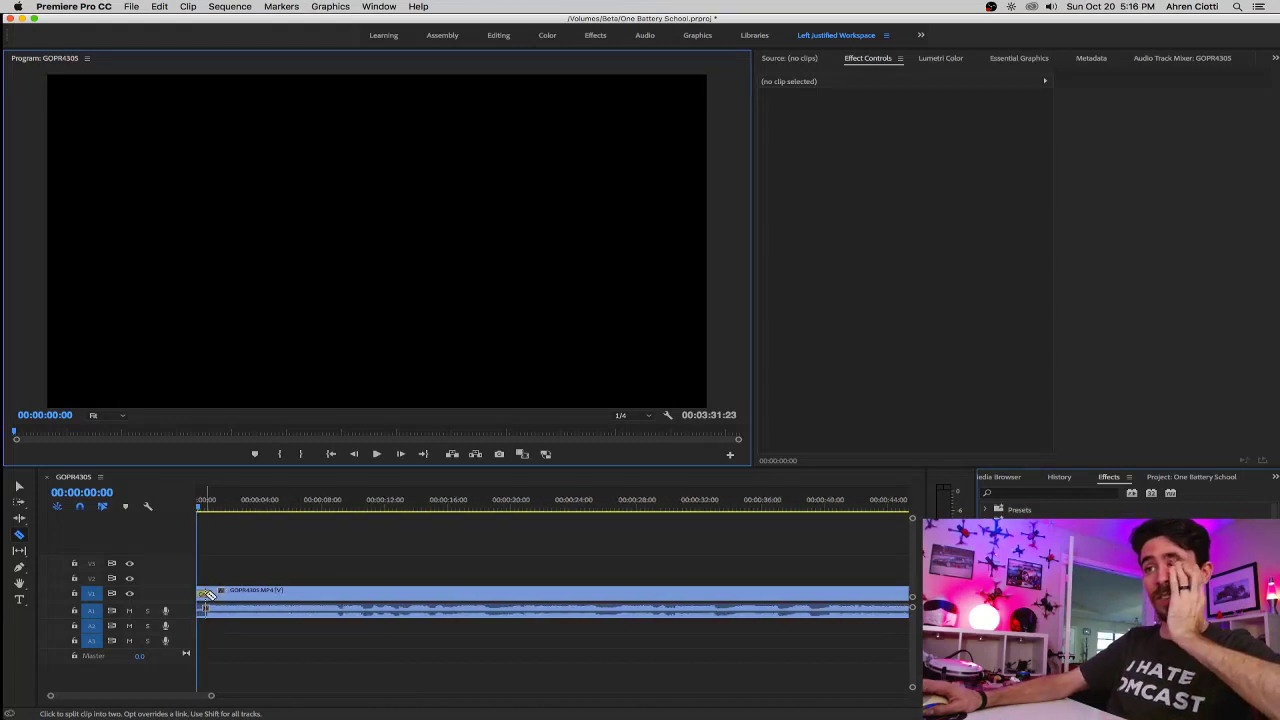
pyautogui.press('v')
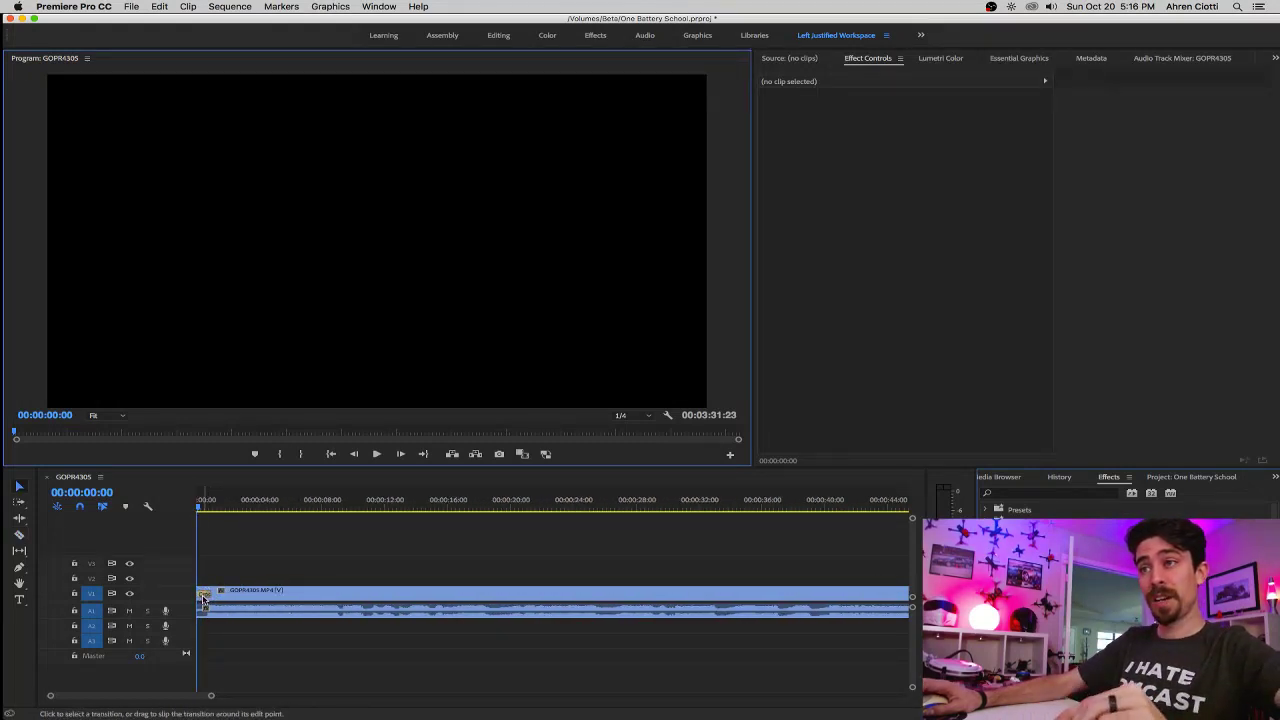
pyautogui.press('super+d')
pyautogui.click(204, 594)
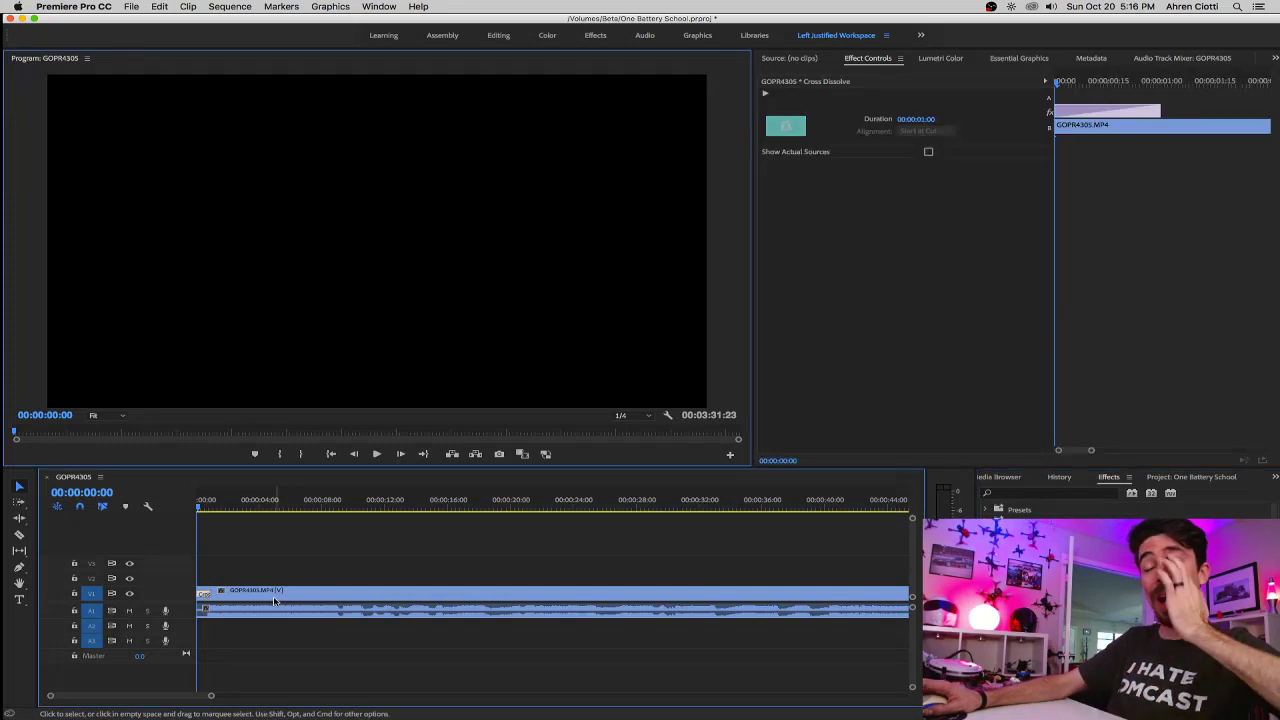
# Play the opening of the sequence to check the Cross Dissolve's fade-in.
pyautogui.press('=')
pyautogui.press('=')
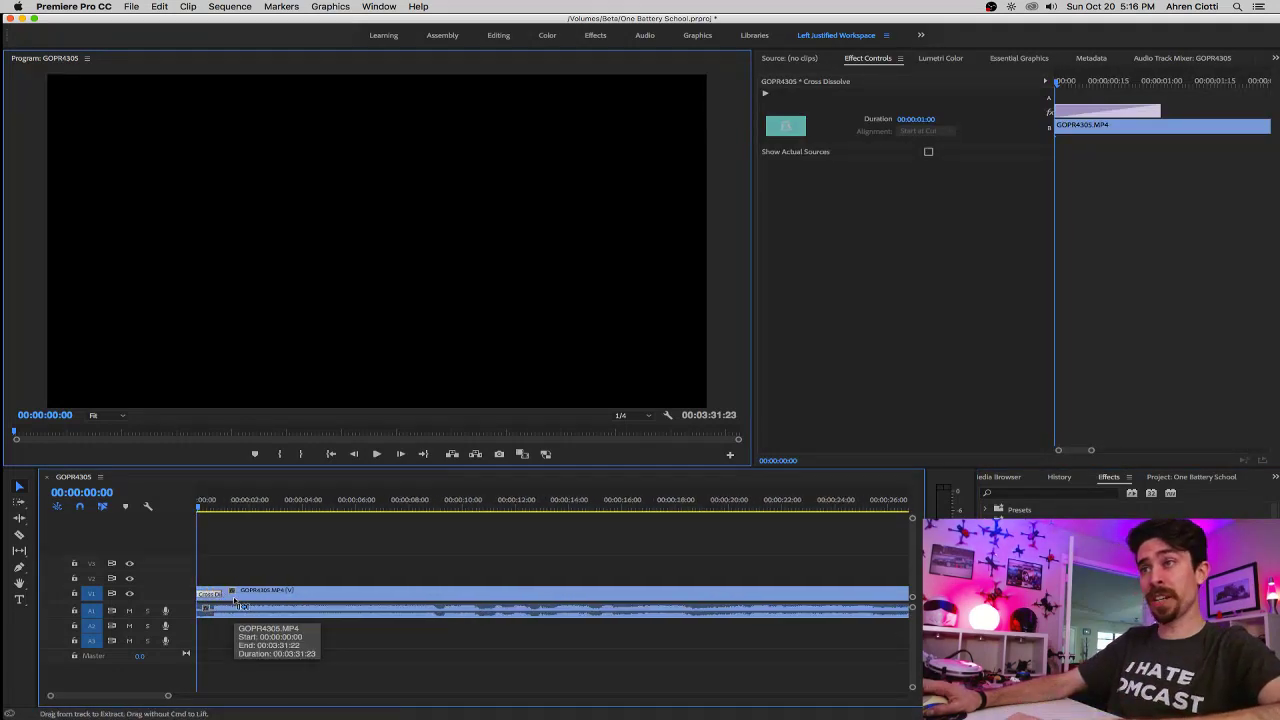
pyautogui.press('space')
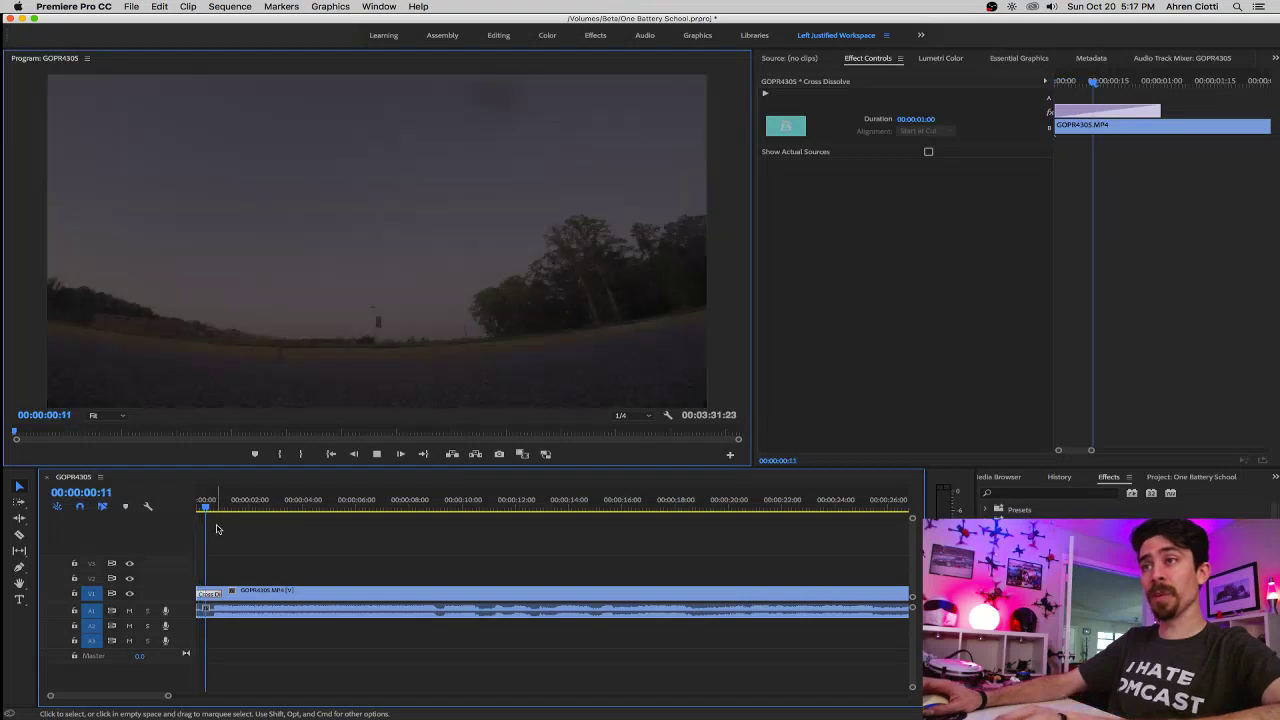
pyautogui.press('space')
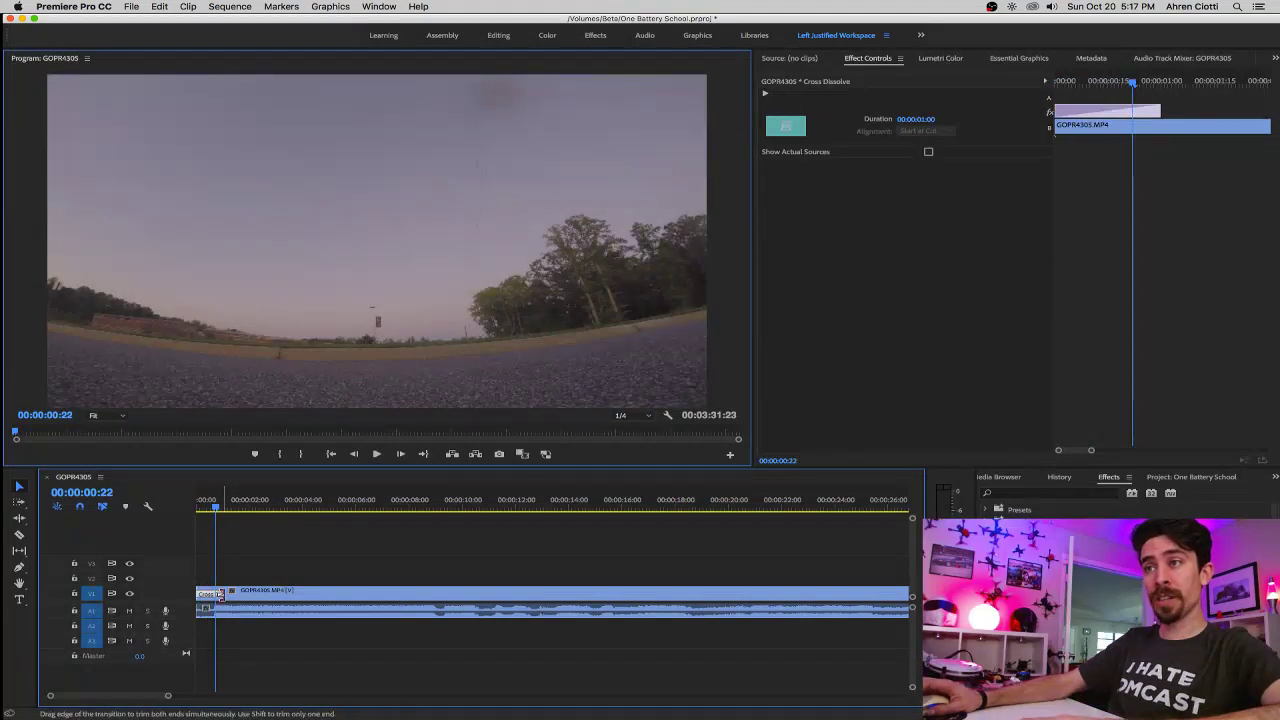
# Lengthen the opening Cross Dissolve to 00:00:02:00 and play the longer fade-in.
pyautogui.moveTo(219, 594); pyautogui.dragTo(248, 594)
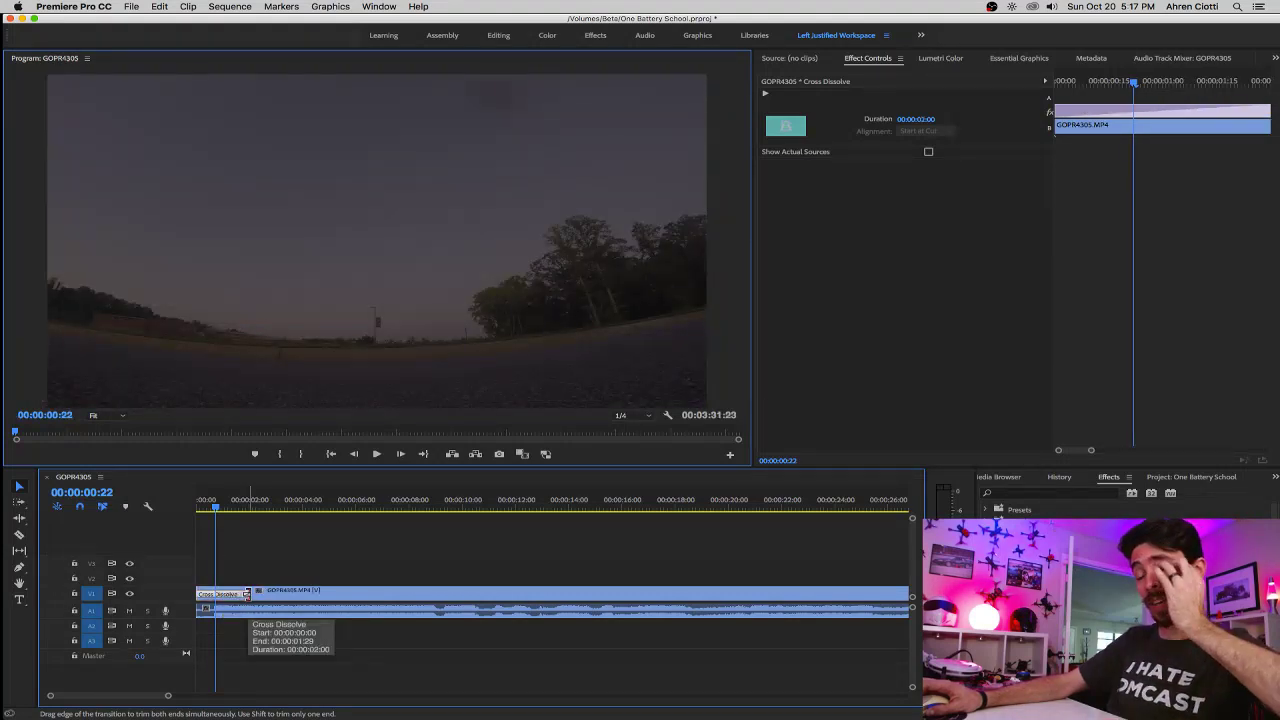
pyautogui.rightClick(246, 594)
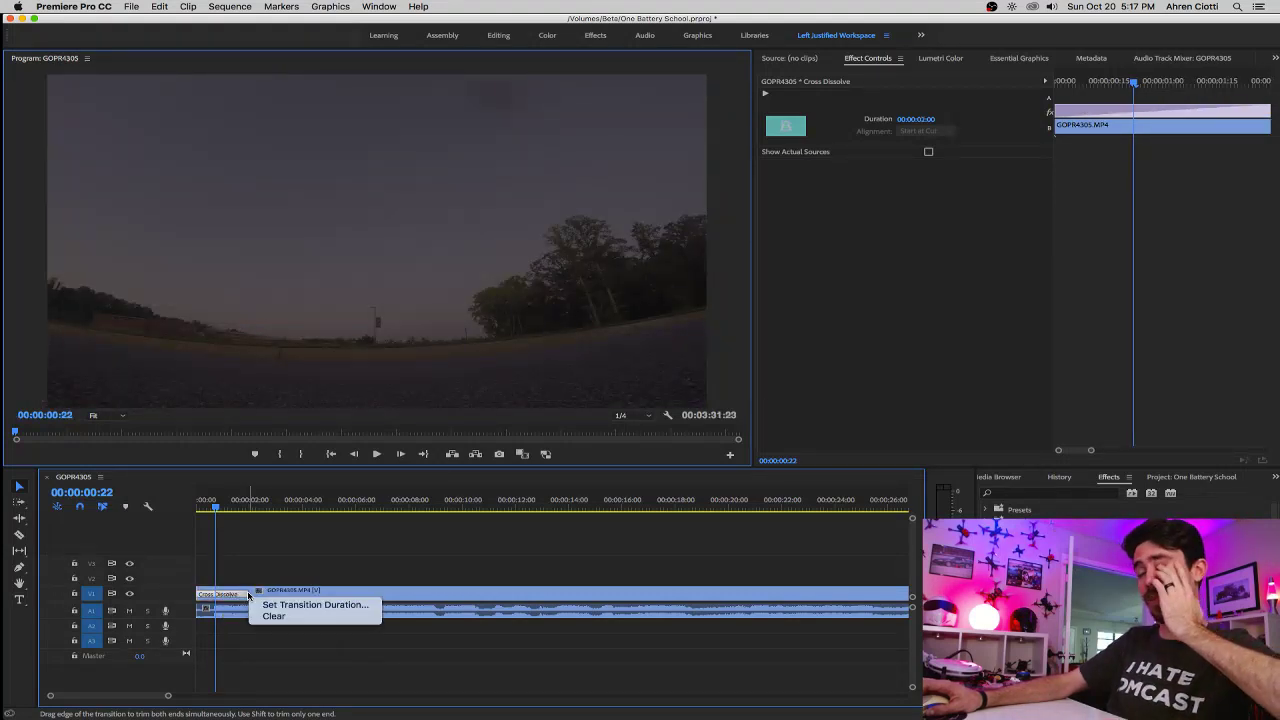
pyautogui.click(272, 662)
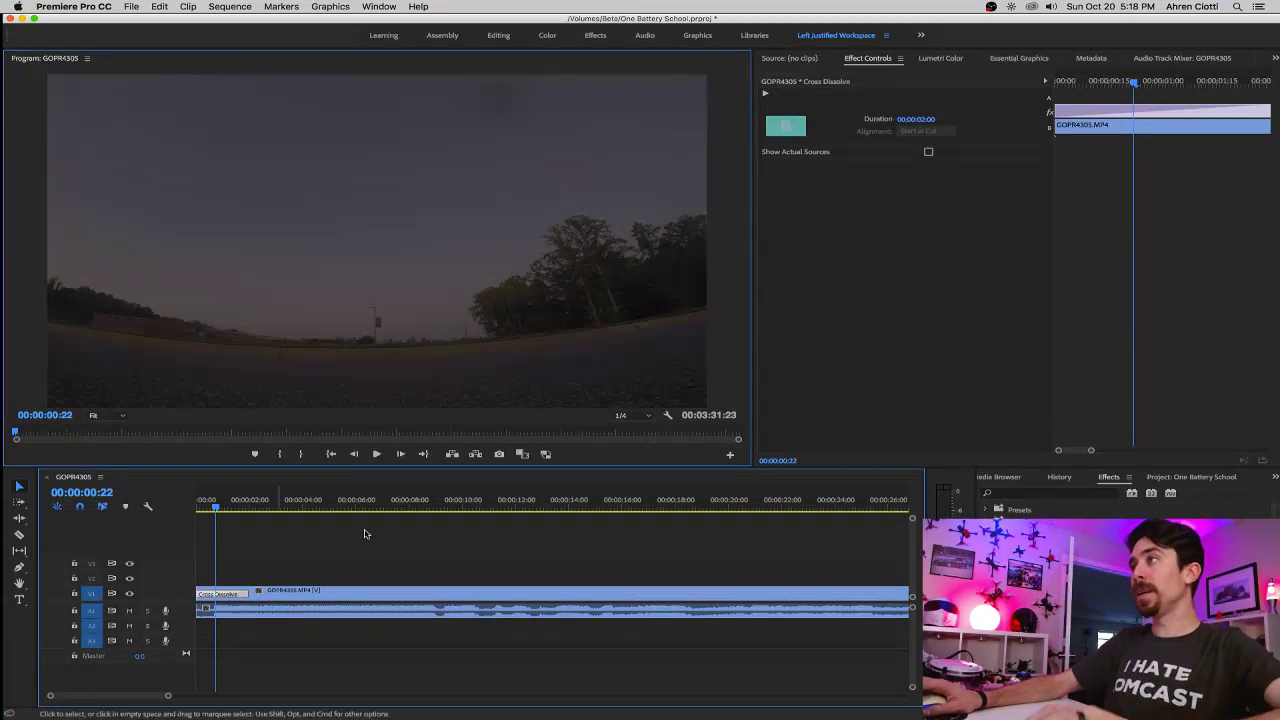
pyautogui.click(209, 507)
pyautogui.press('space')
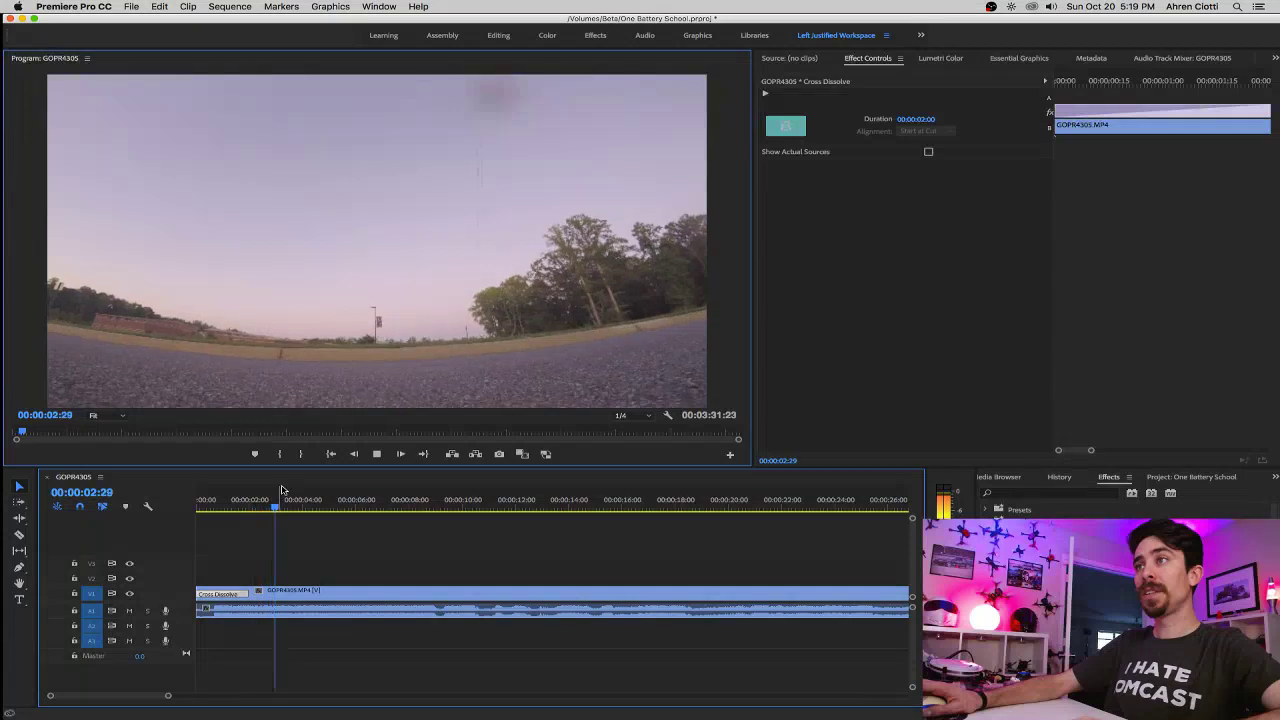
pyautogui.press('space')
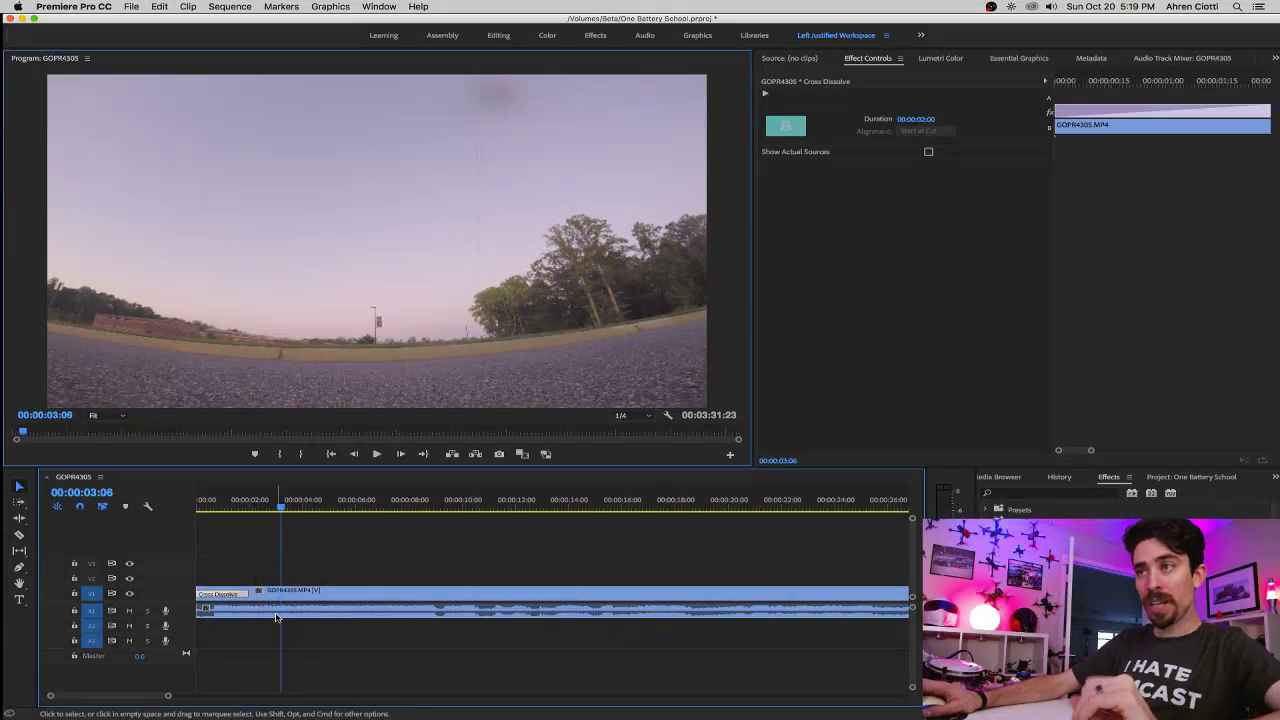
# Add a Constant Gain transition to the start of the clip's audio, lengthen it to 00:00:02:00 and return to the sequence start.
pyautogui.click(237, 617)
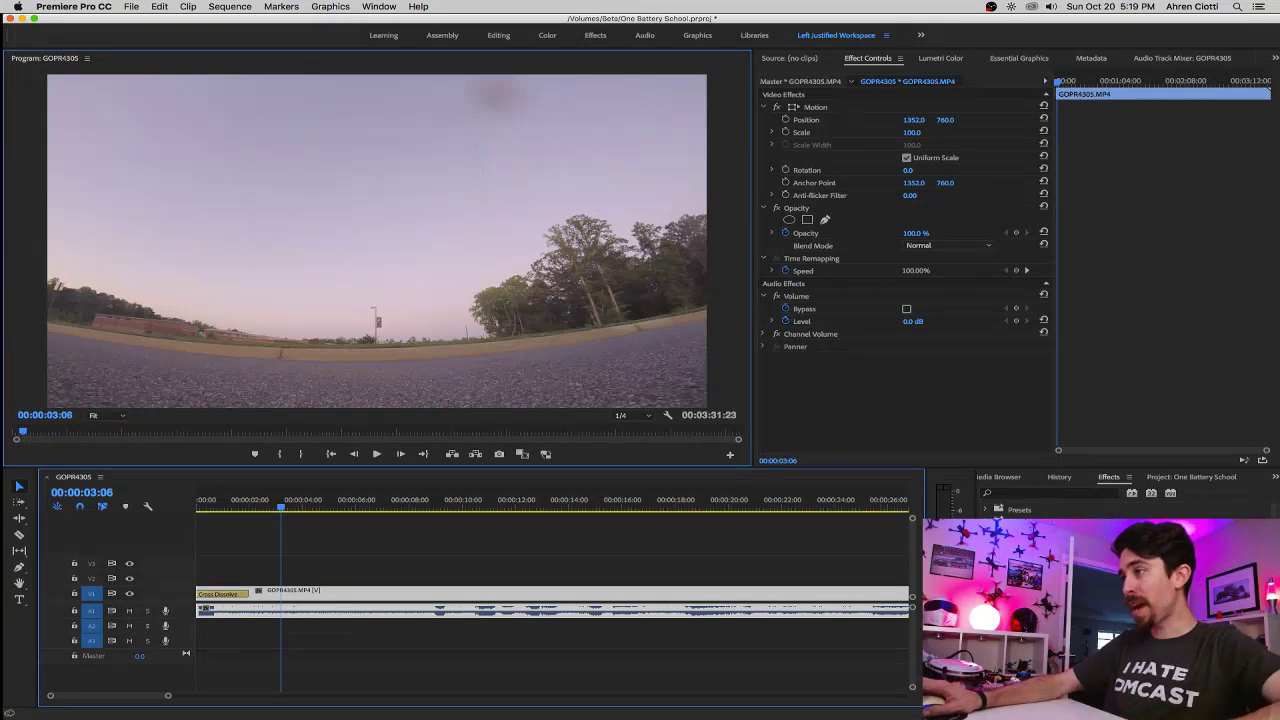
pyautogui.hotkey('shift', '7')
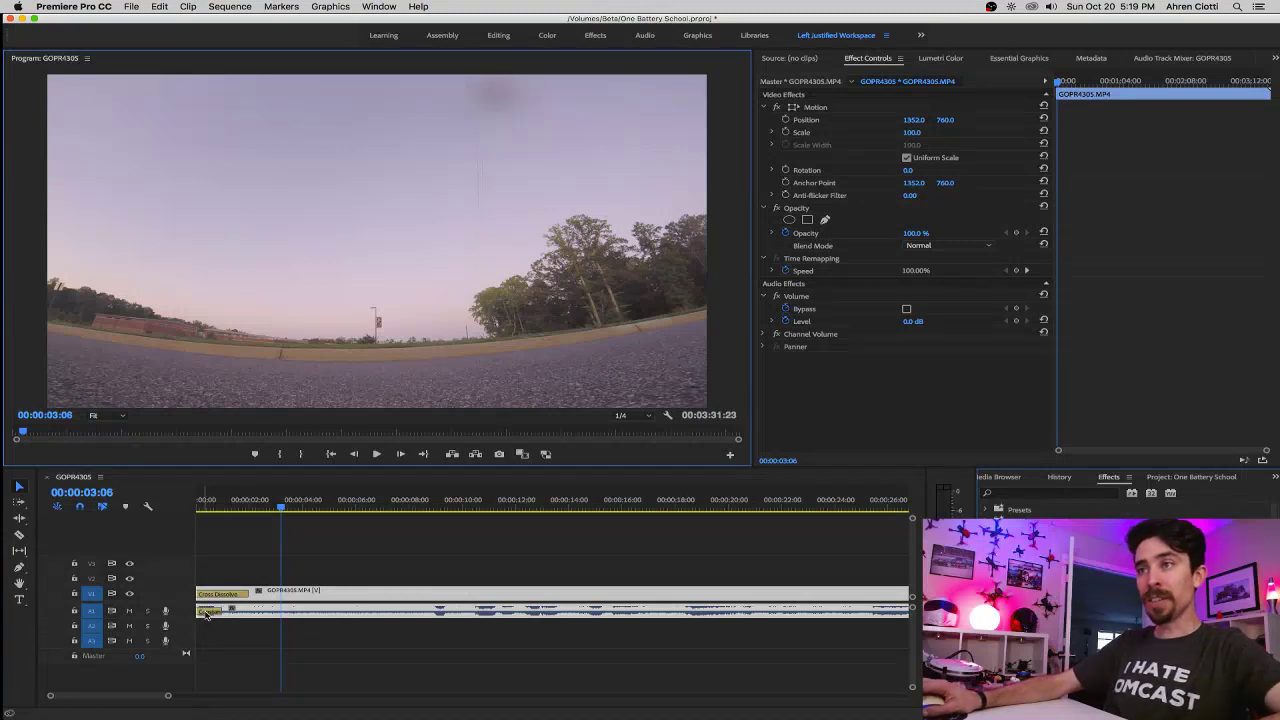
pyautogui.moveTo(221, 611); pyautogui.dragTo(247, 610)
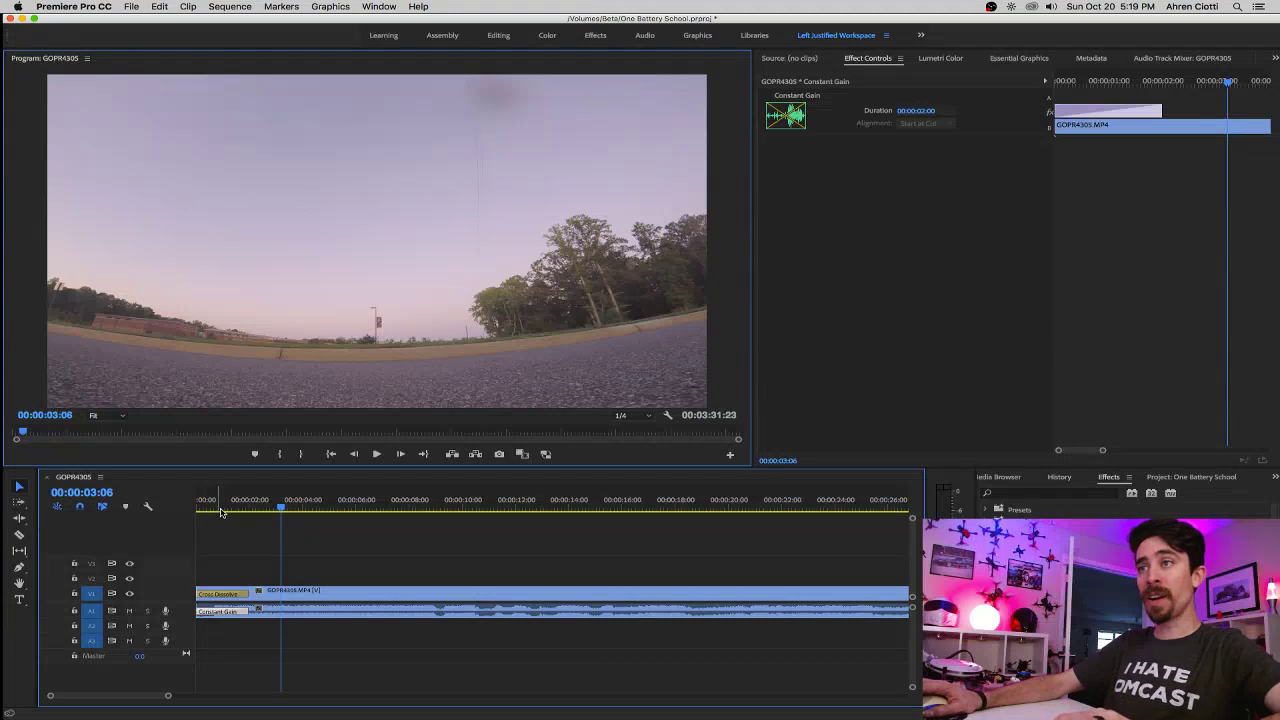
pyautogui.press('Home')
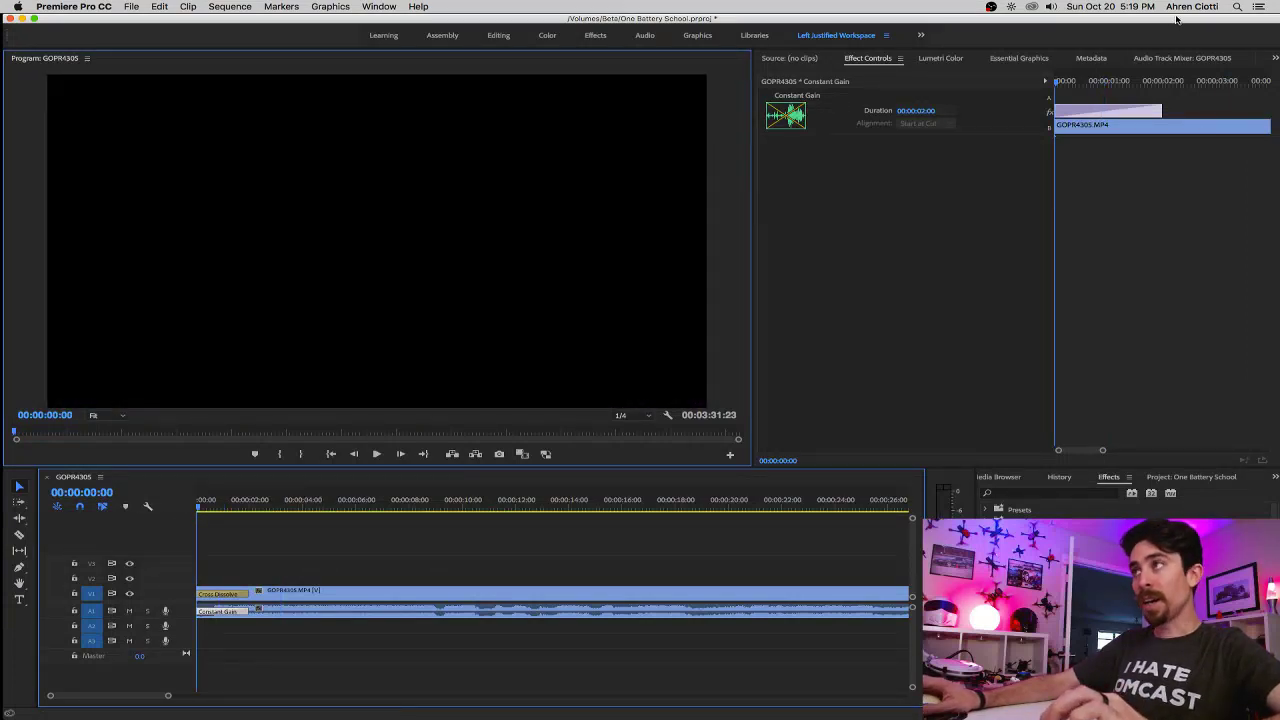
# Lower the Audio 1 track level to -19.9 dB in the Audio Track Mixer, keeping the playhead at the sequence start.
pyautogui.click(1163, 58)
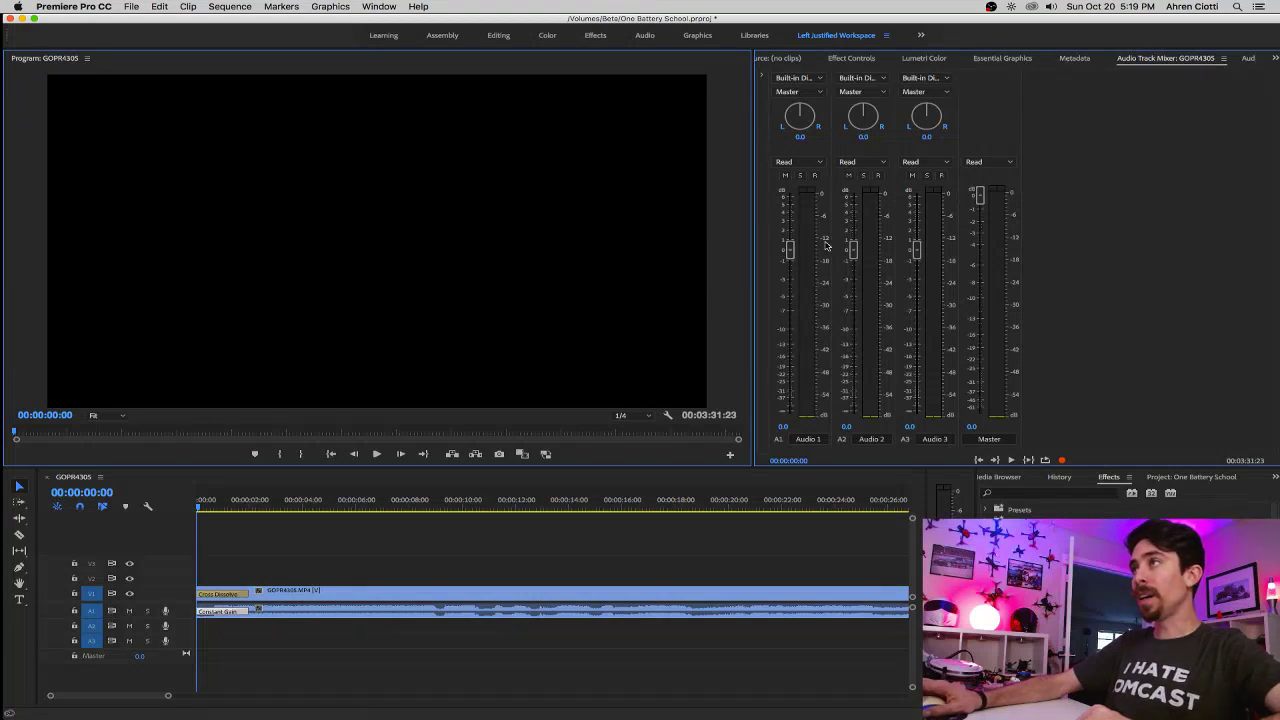
pyautogui.moveTo(790, 248); pyautogui.dragTo(812, 371)
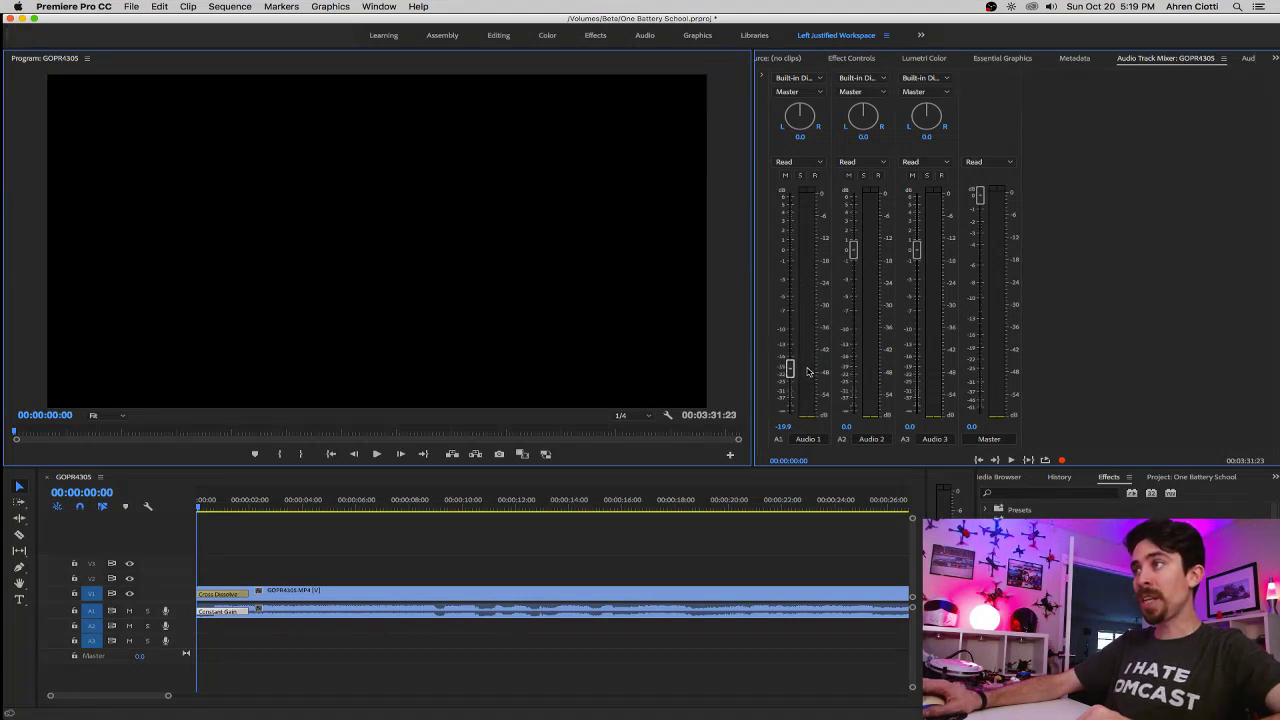
pyautogui.moveTo(216, 503); pyautogui.dragTo(123, 508)
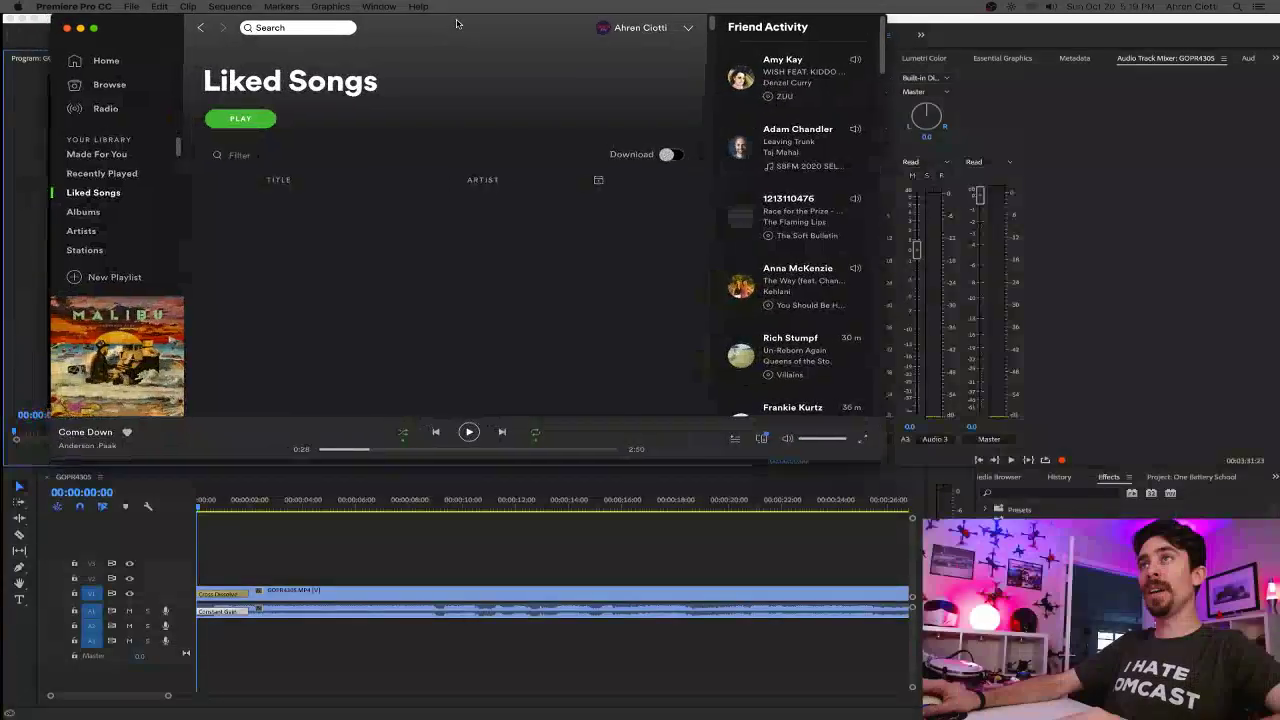
# Browse the Made For You mixes and the Liked Songs in Spotify for music, and close its window.
pyautogui.moveTo(456, 22); pyautogui.dragTo(496, 33)
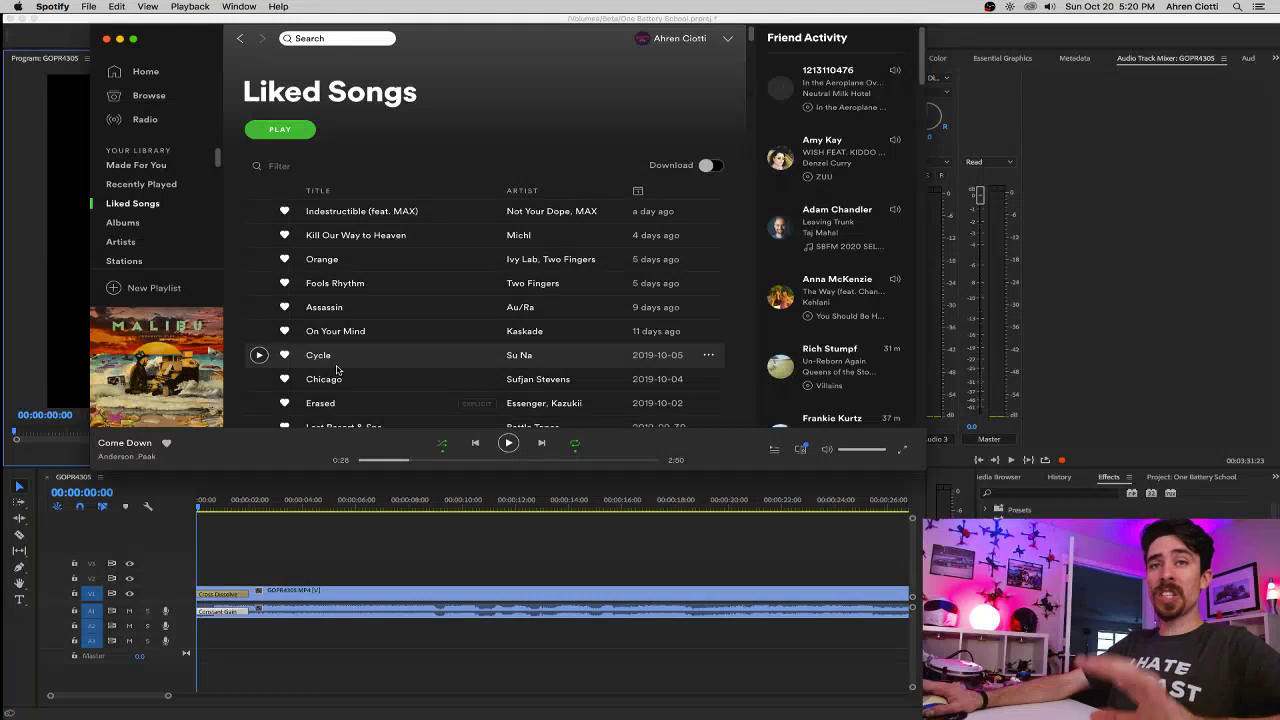
pyautogui.click(157, 170)
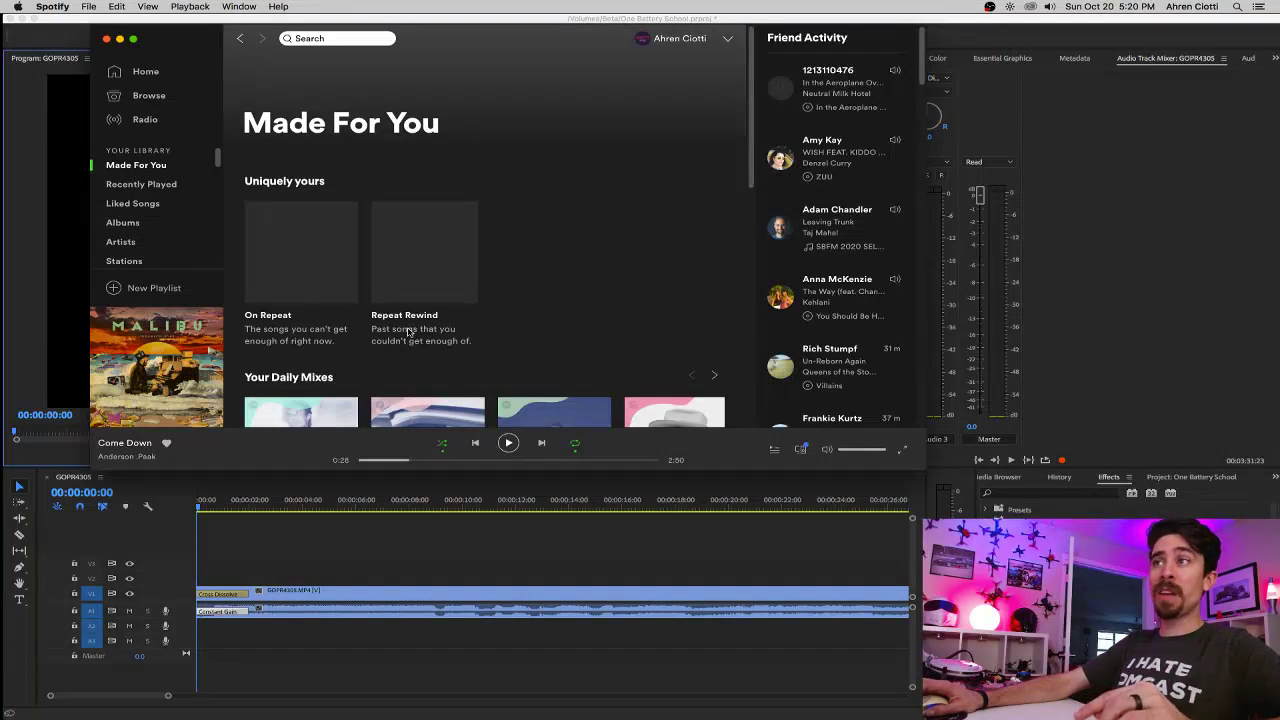
pyautogui.scroll(-5, 586, 298)
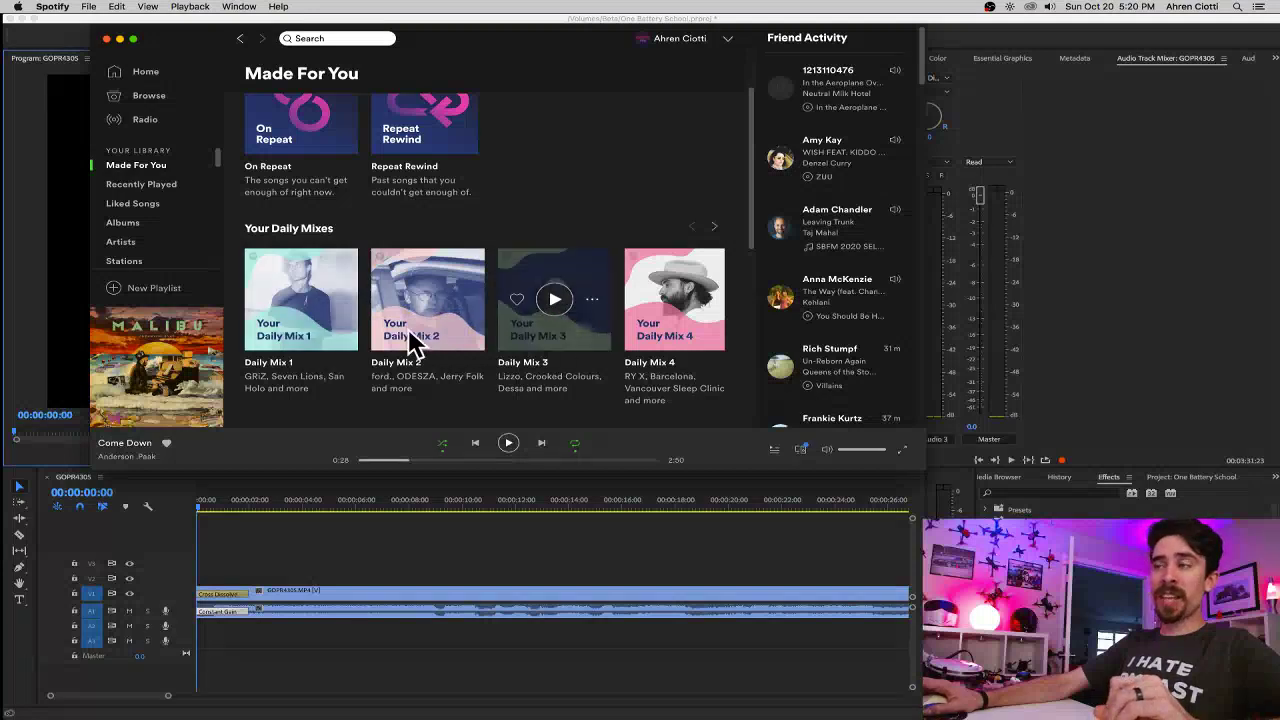
pyautogui.scroll(-3, 510, 285)
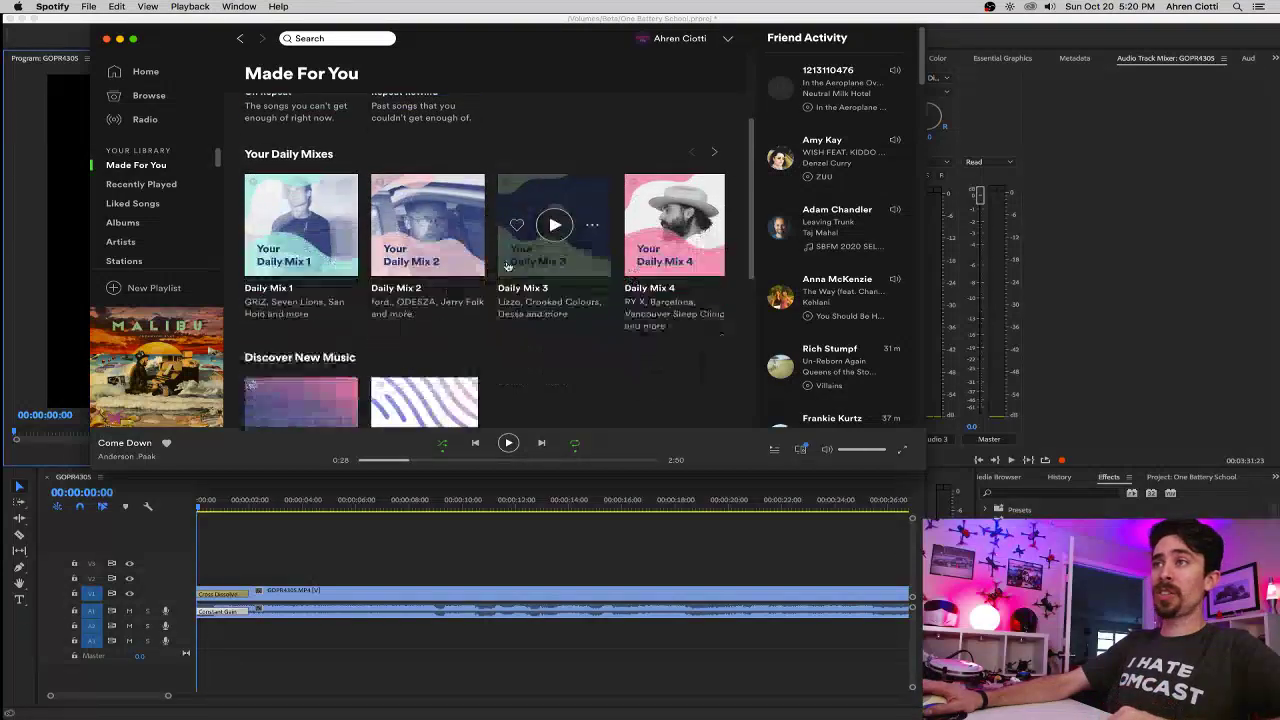
pyautogui.scroll(-3, 509, 264)
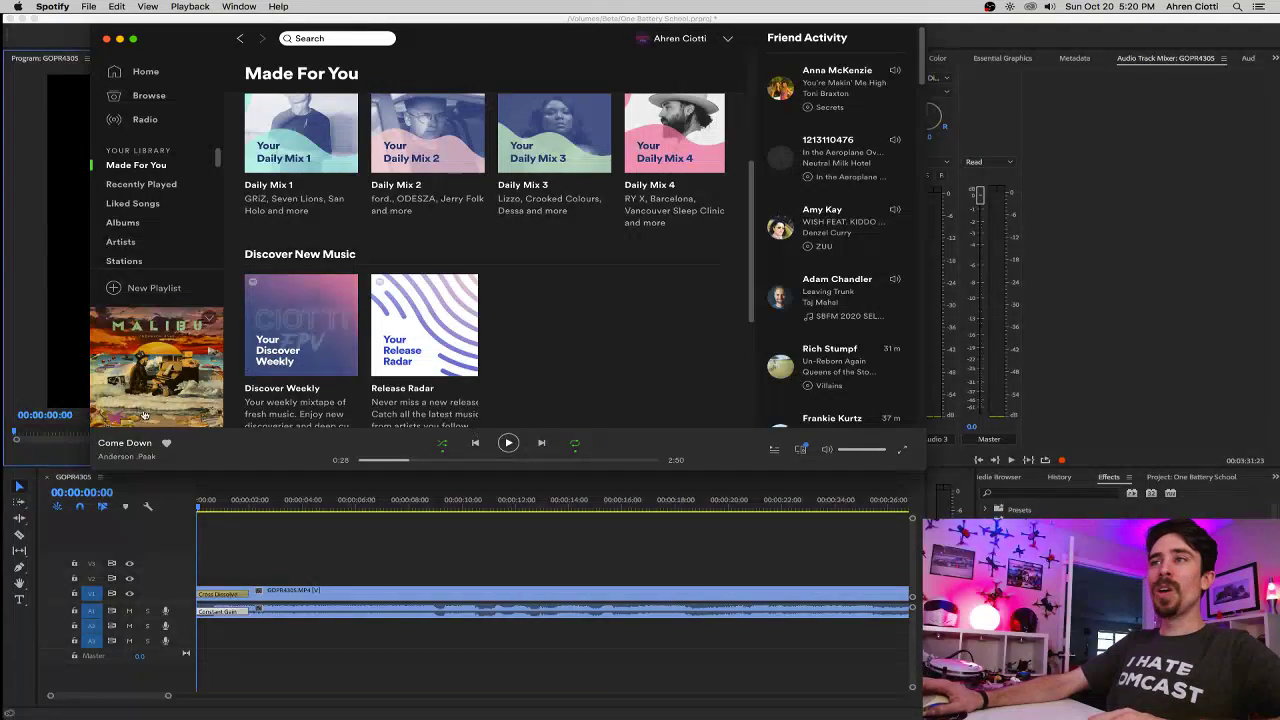
pyautogui.moveTo(298, 345)
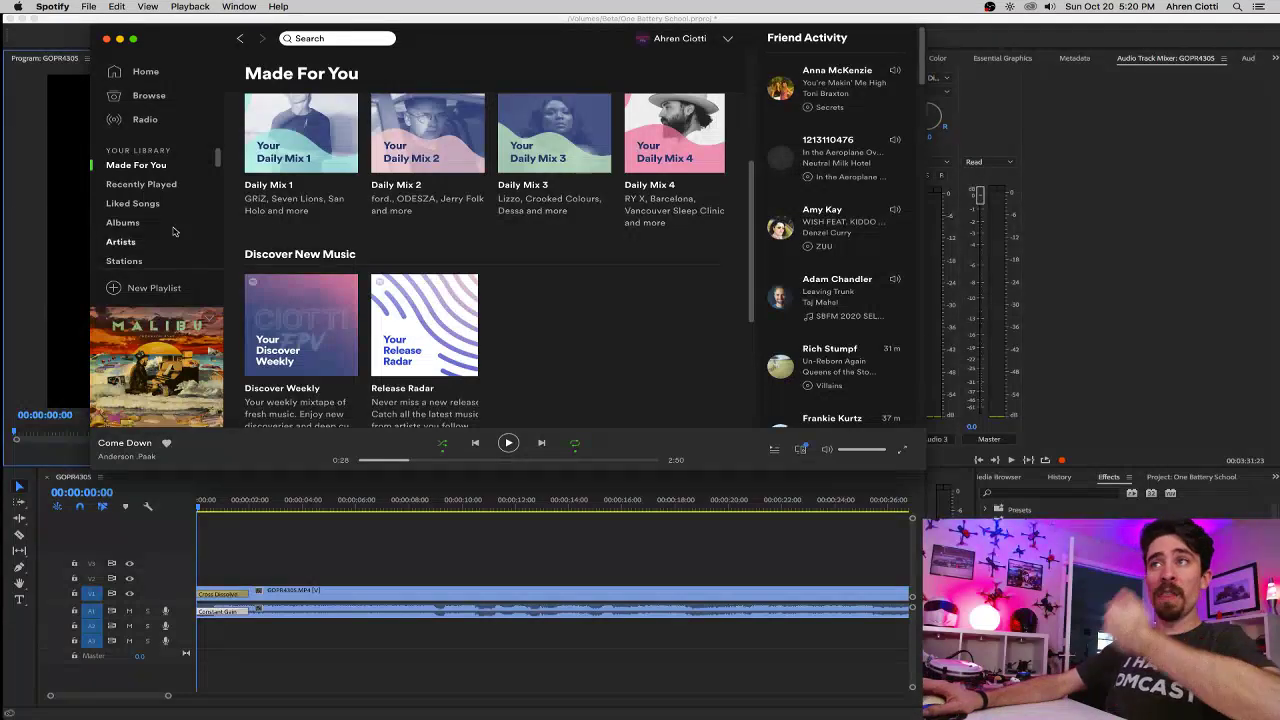
pyautogui.click(133, 204)
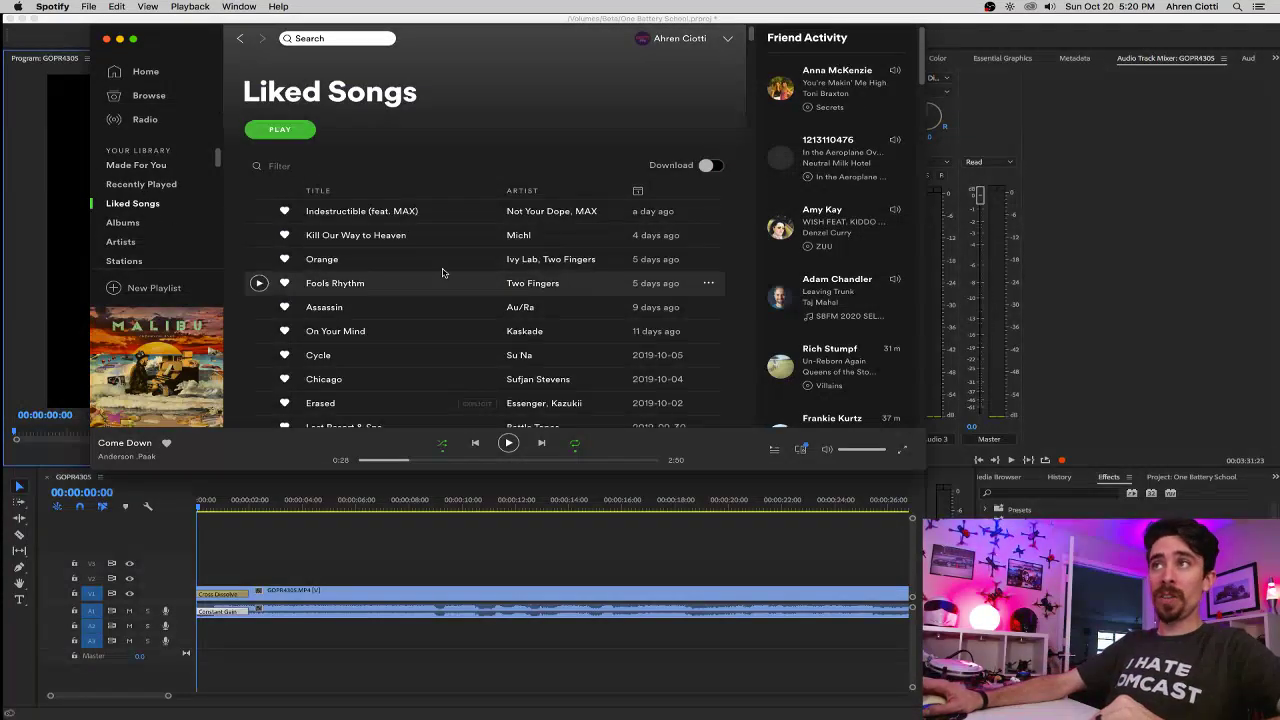
pyautogui.scroll(-20, 543, 262)
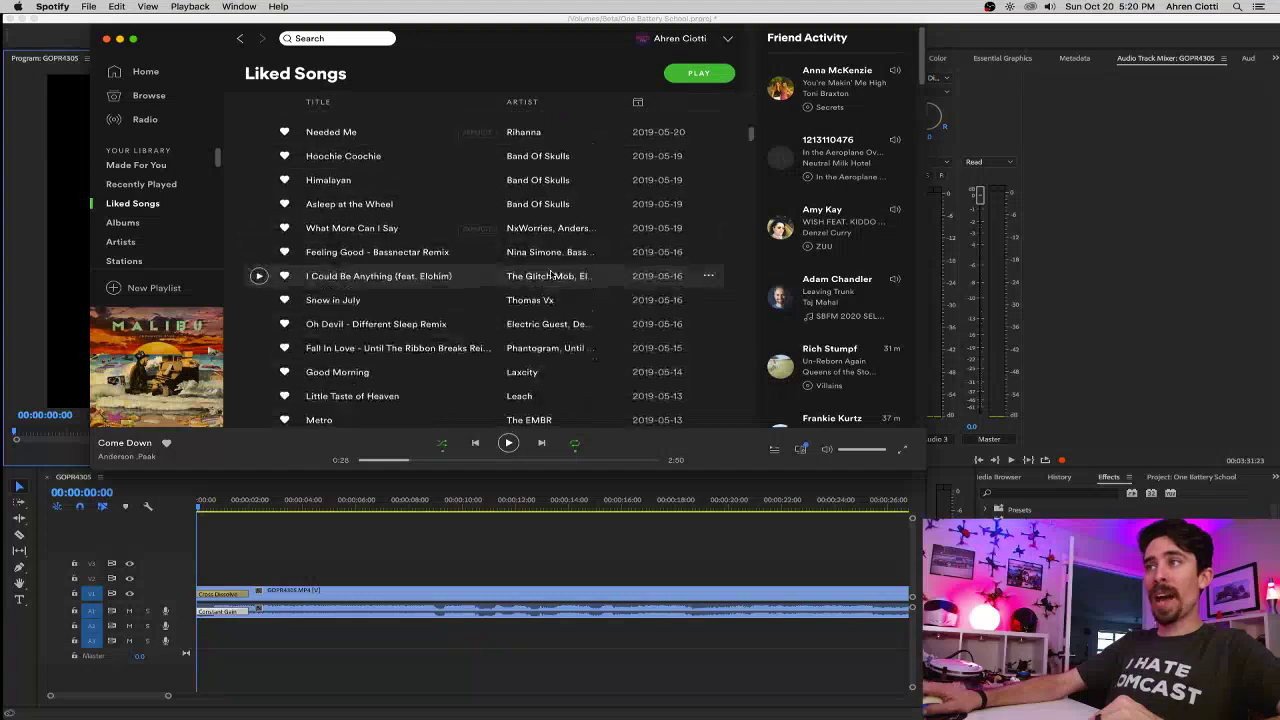
pyautogui.scroll(20, 550, 275)
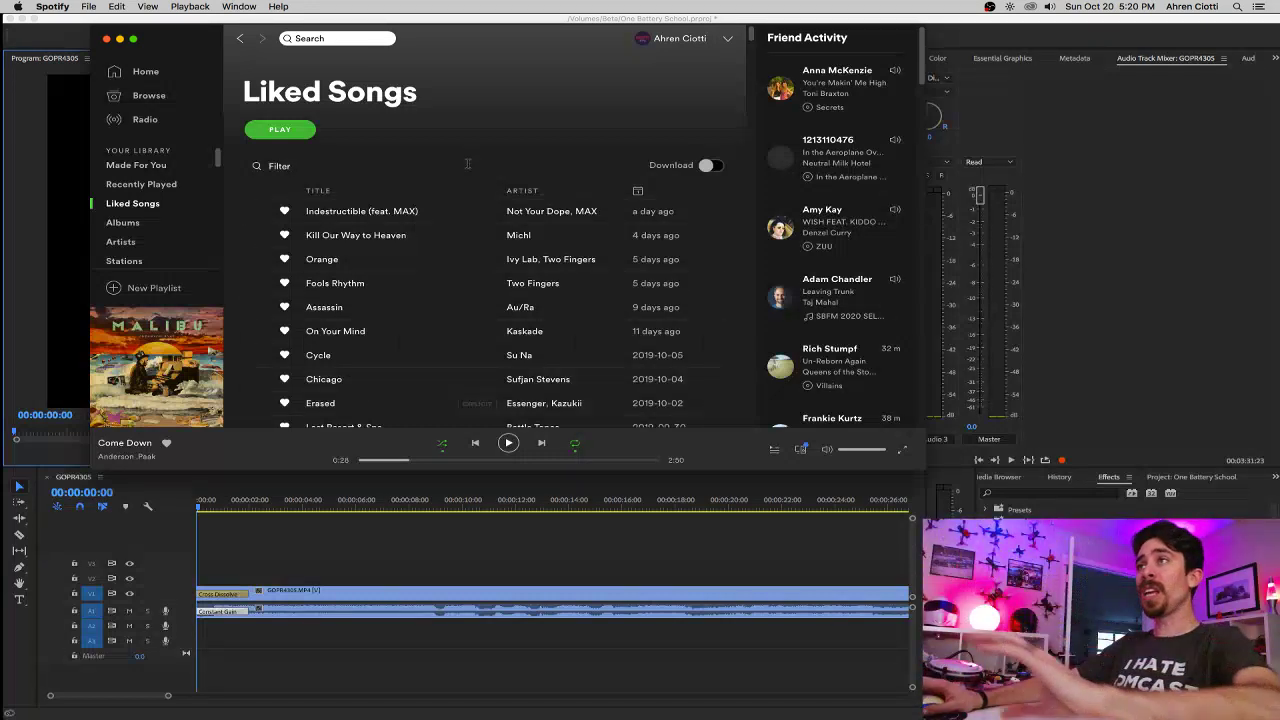
pyautogui.press('super+w')
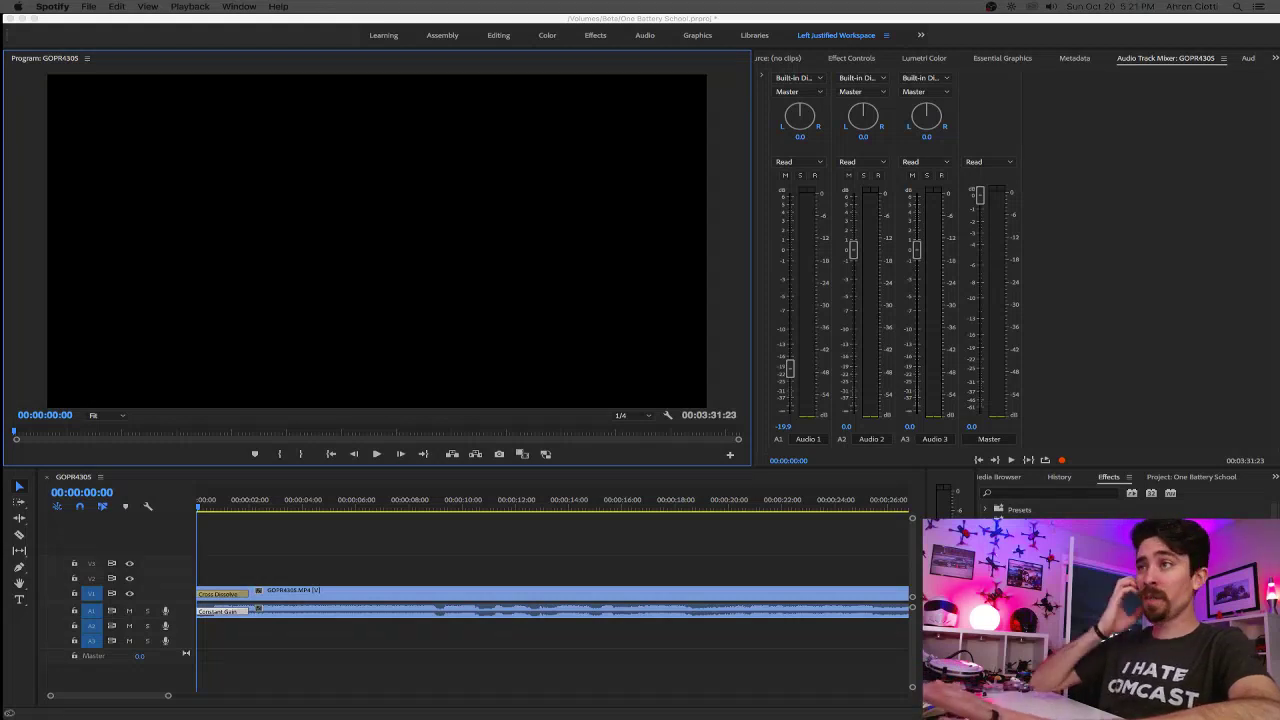
# Return to Premiere and move the playhead to 00:00:02:08, just past the opening transitions.
pyautogui.click(615, 483)
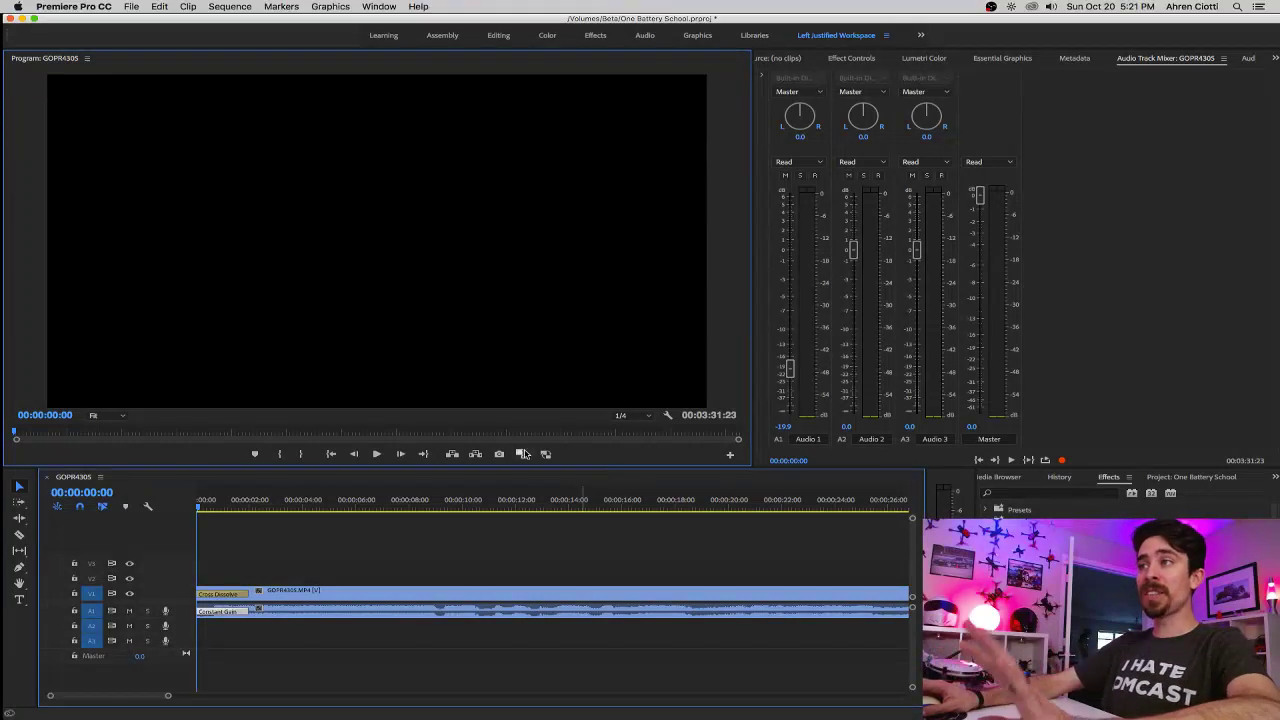
pyautogui.click(258, 509)
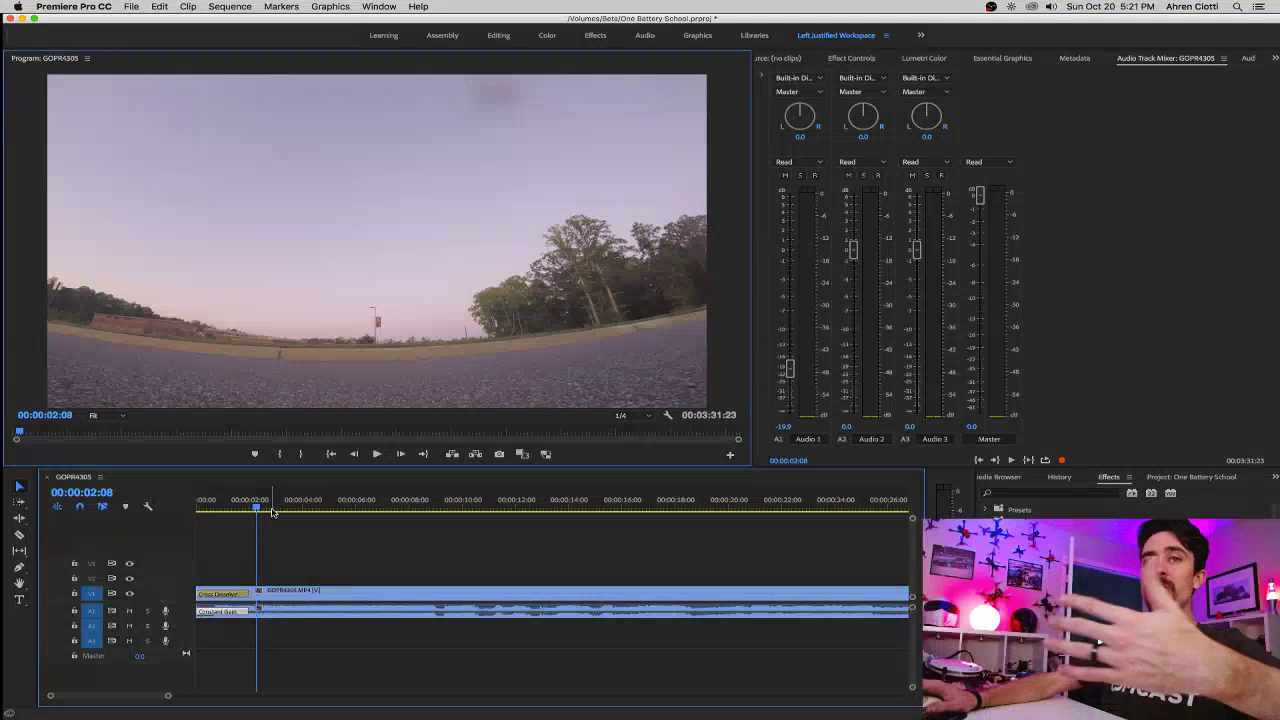
pyautogui.rightClick(362, 352)
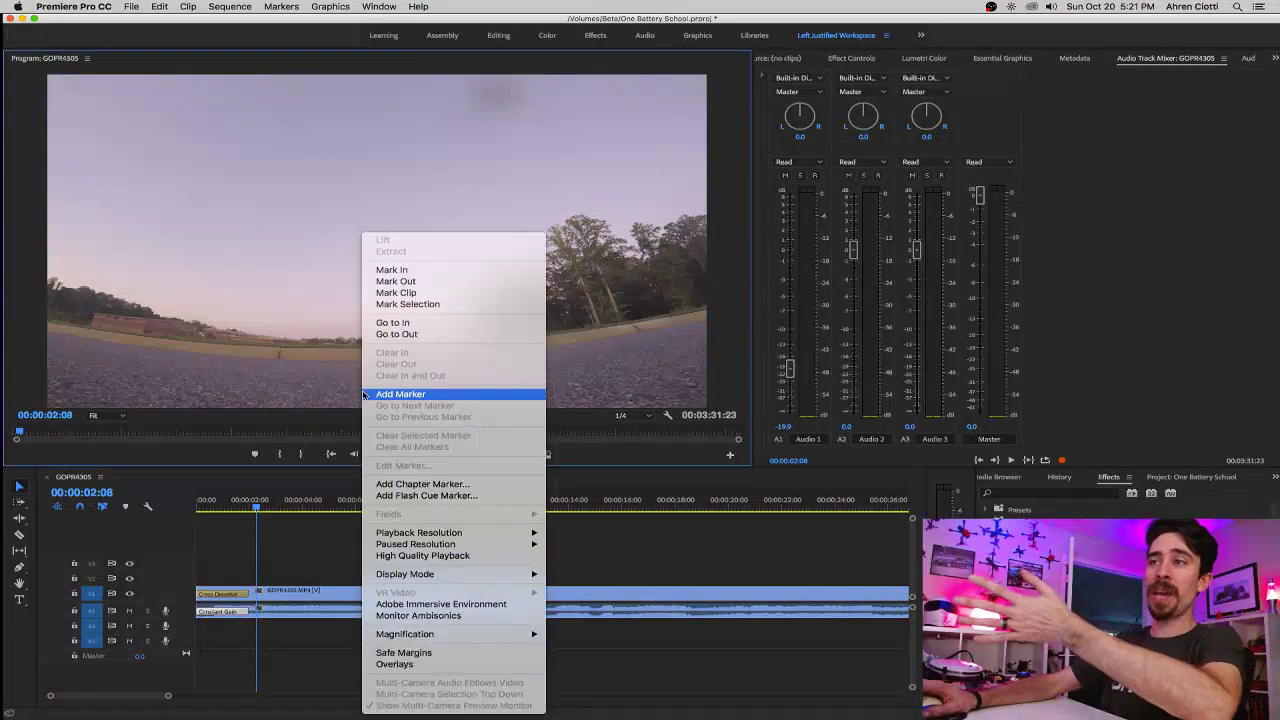
pyautogui.click(333, 425)
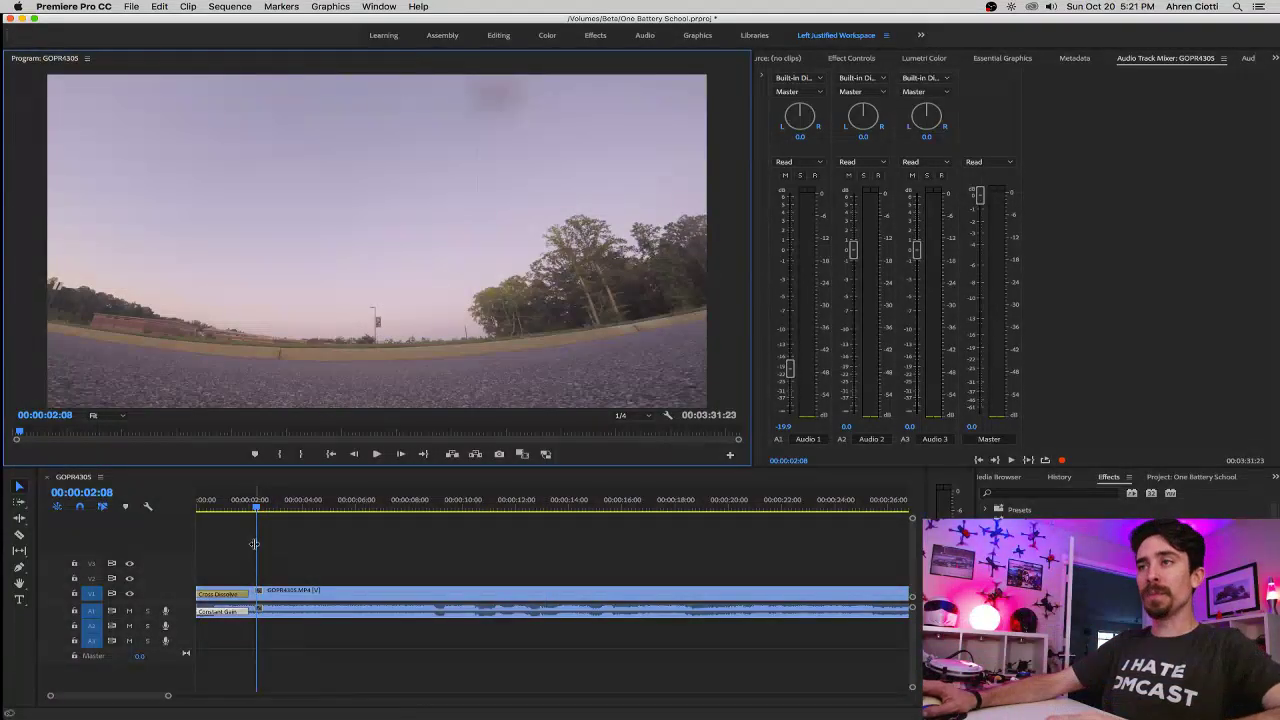
# Play and skim the clip's opening seconds from the sequence start to find the drone's takeoff, stopping at 00:00:08:24.
pyautogui.click(222, 508)
pyautogui.moveTo(224, 512); pyautogui.dragTo(49, 484)
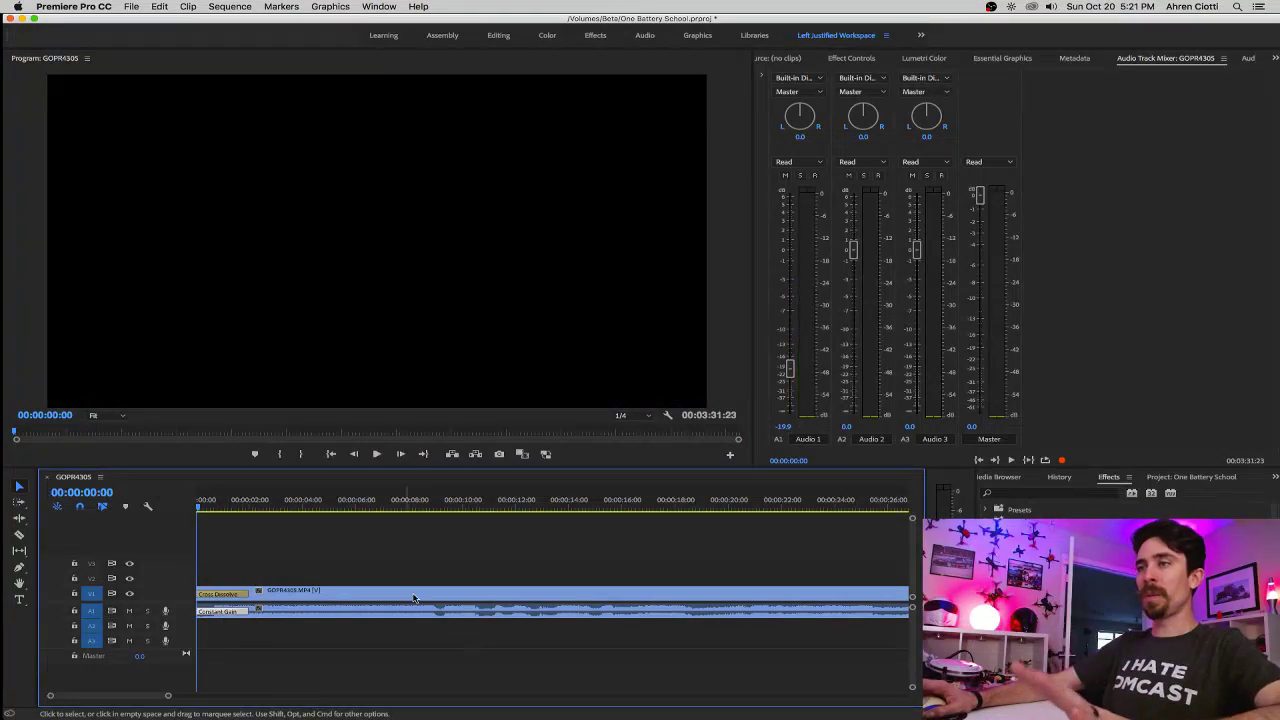
pyautogui.click(271, 506)
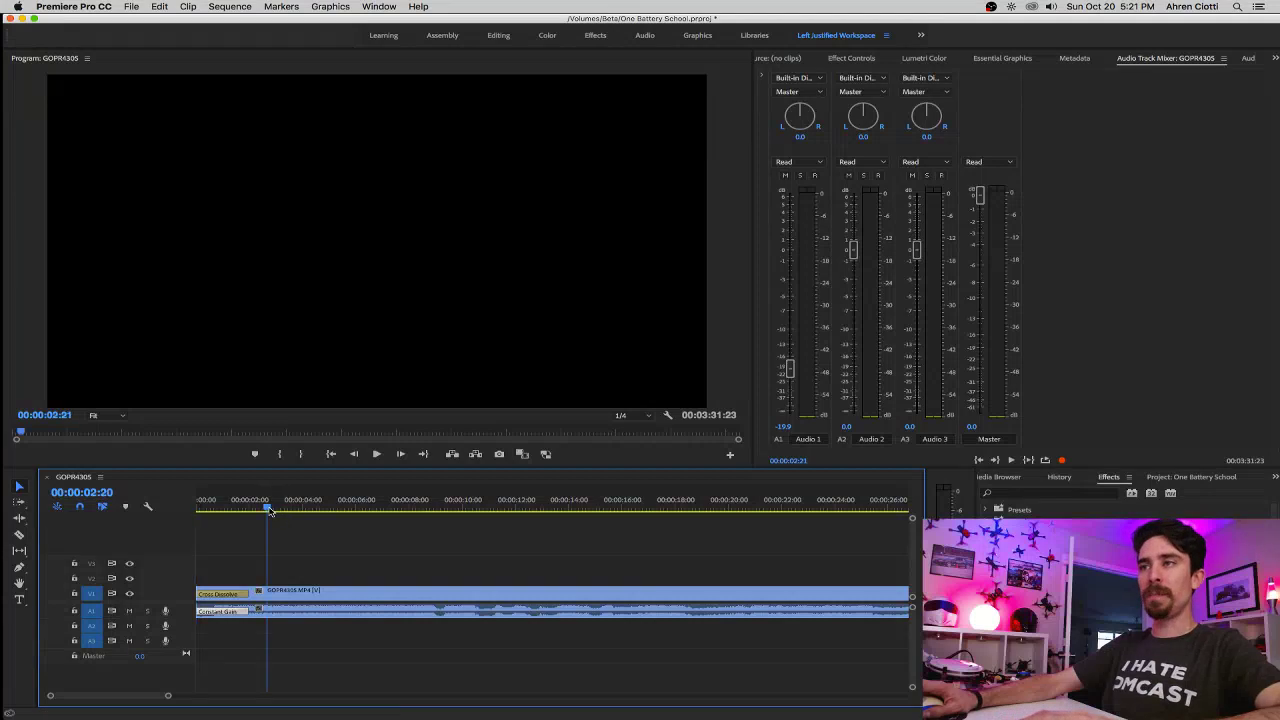
pyautogui.press('space')
pyautogui.click(355, 508)
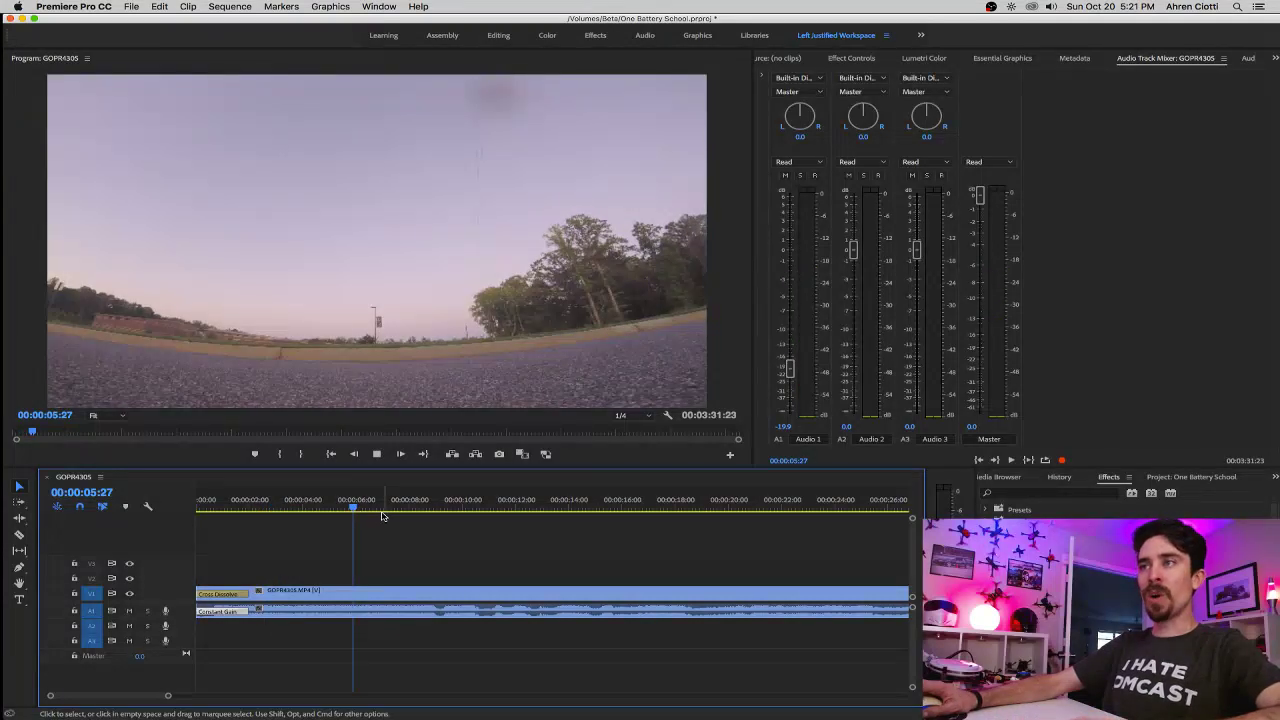
pyautogui.click(398, 509)
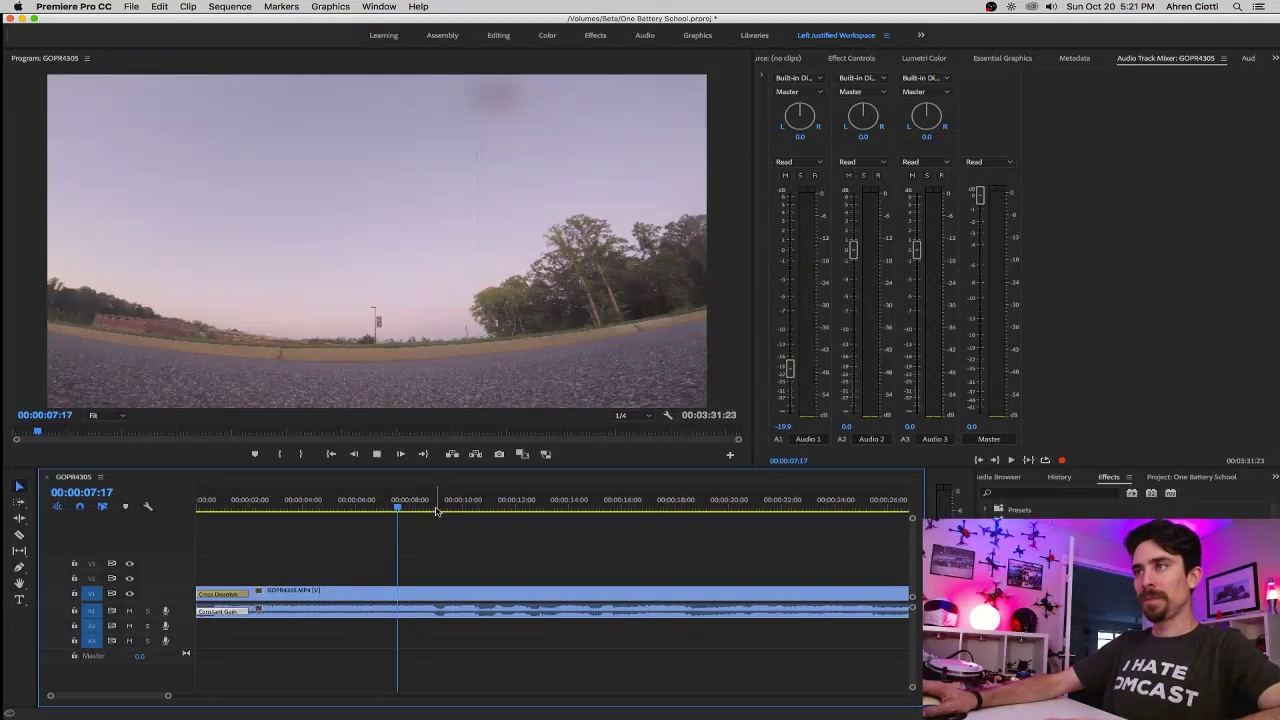
pyautogui.press('space')
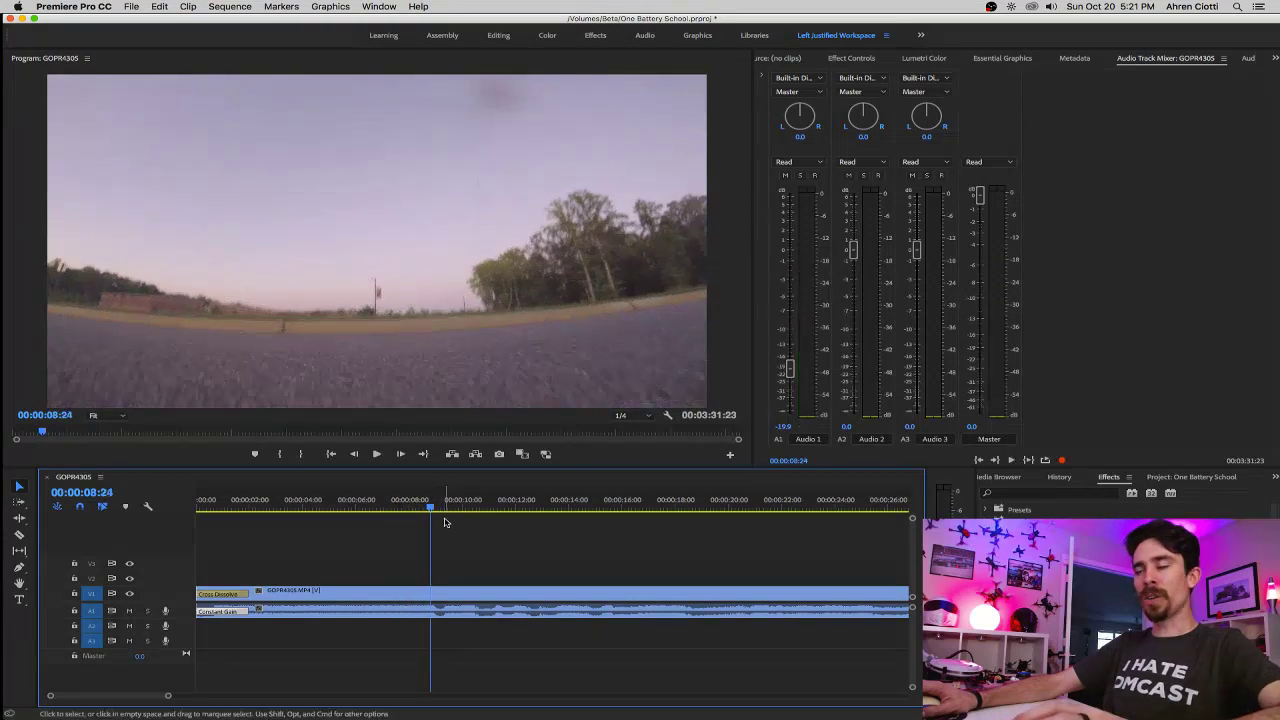
# Locate the last still frame before the drone lifts off and split the clip's video and audio there, at 00:00:08:15.
pyautogui.press('Left')
pyautogui.press('Left')
pyautogui.press('Left')
pyautogui.press('Left')
pyautogui.press('Left')
pyautogui.press('Left')
pyautogui.press('Left')
pyautogui.press('Left')
pyautogui.press('Left')
pyautogui.press('Left')
pyautogui.press('Left')
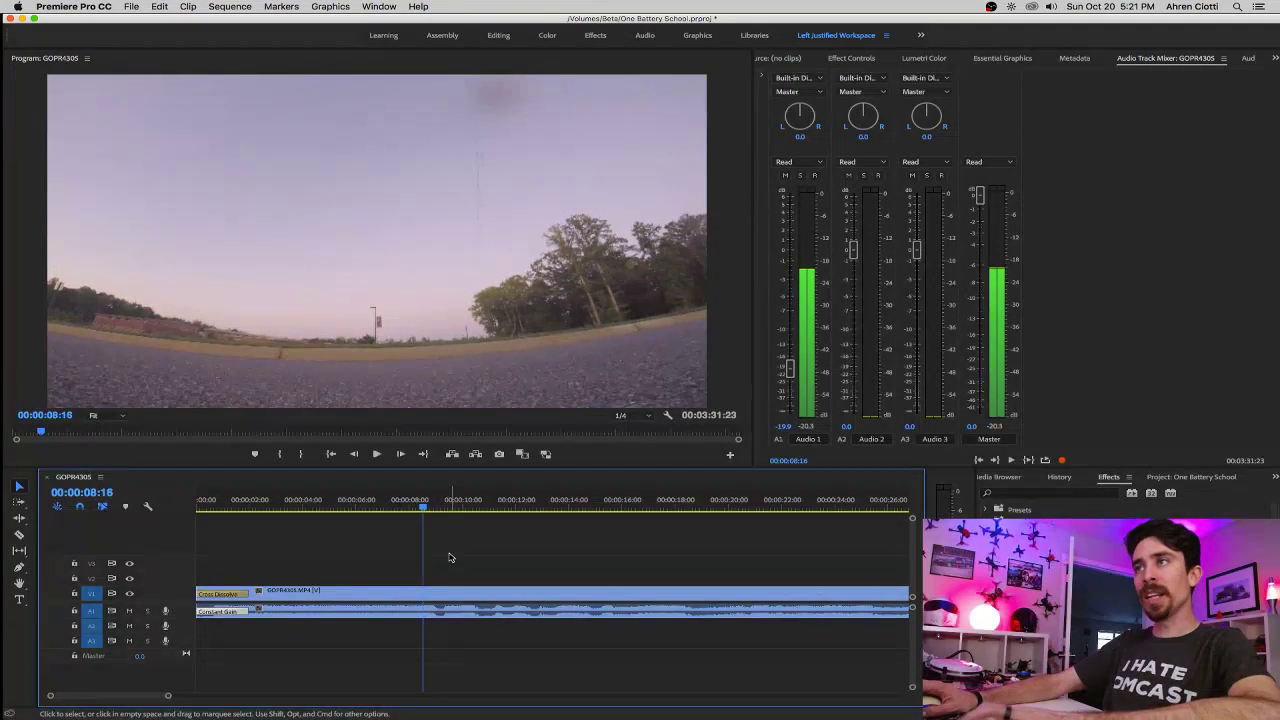
pyautogui.press('Right')
pyautogui.press('Right')
pyautogui.press('Right')
pyautogui.press('Right')
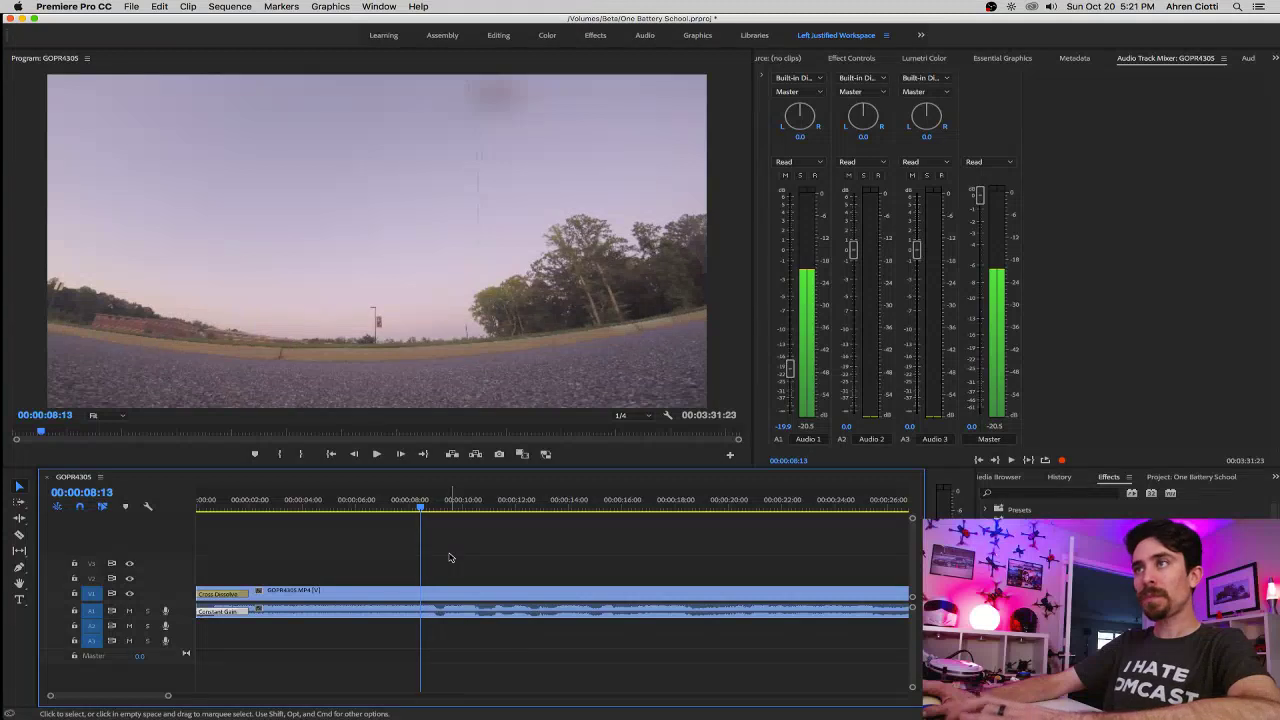
pyautogui.press('Left')
pyautogui.press('Right')
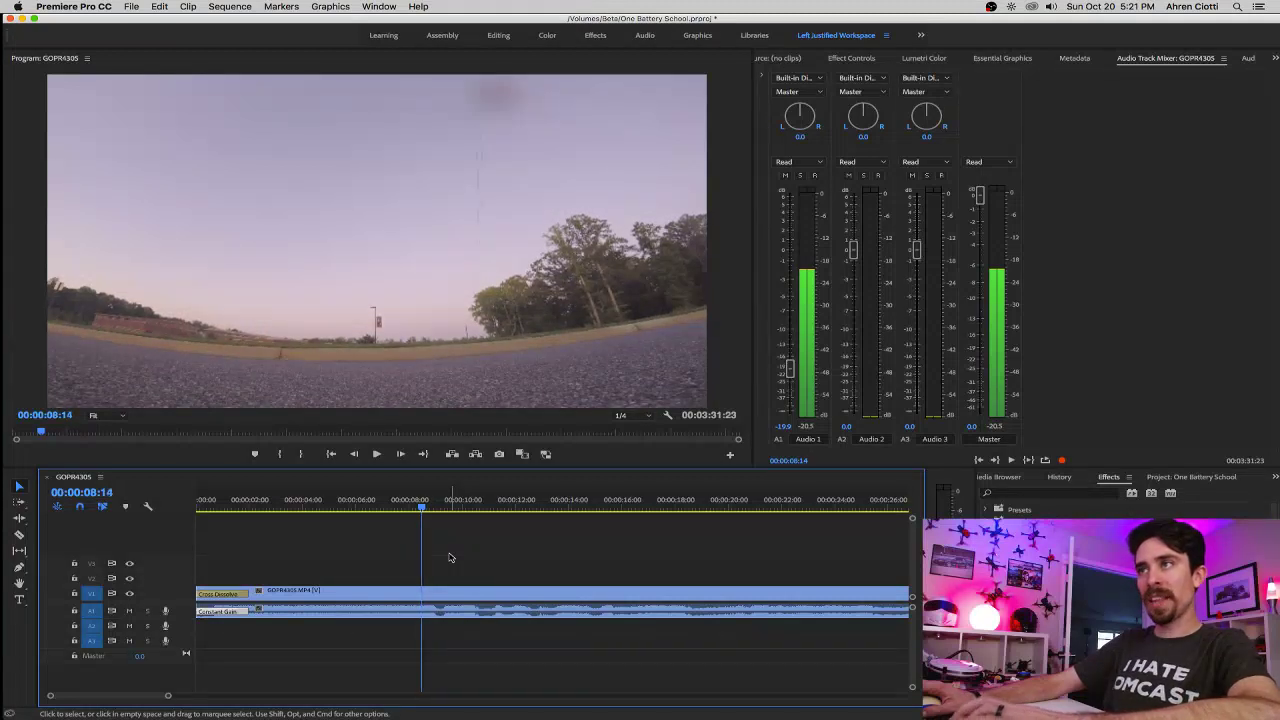
pyautogui.press('Left')
pyautogui.press('Left')
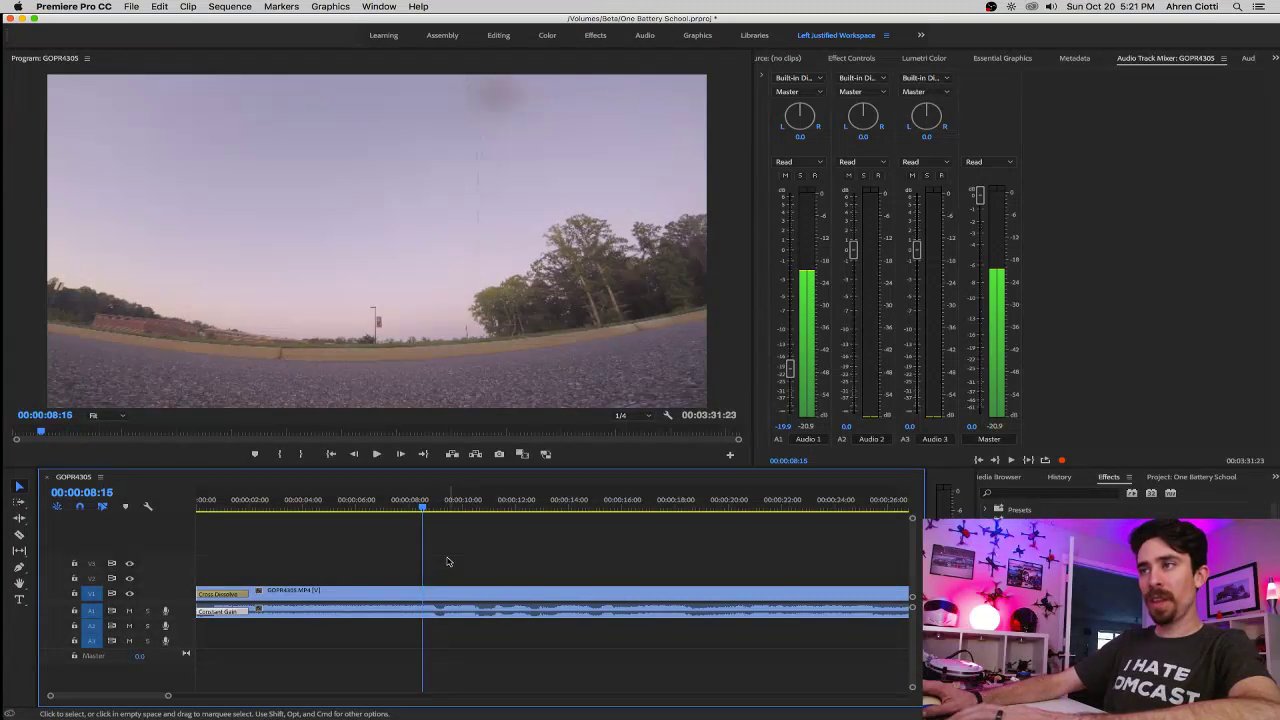
pyautogui.press('c')
pyautogui.click(426, 591)
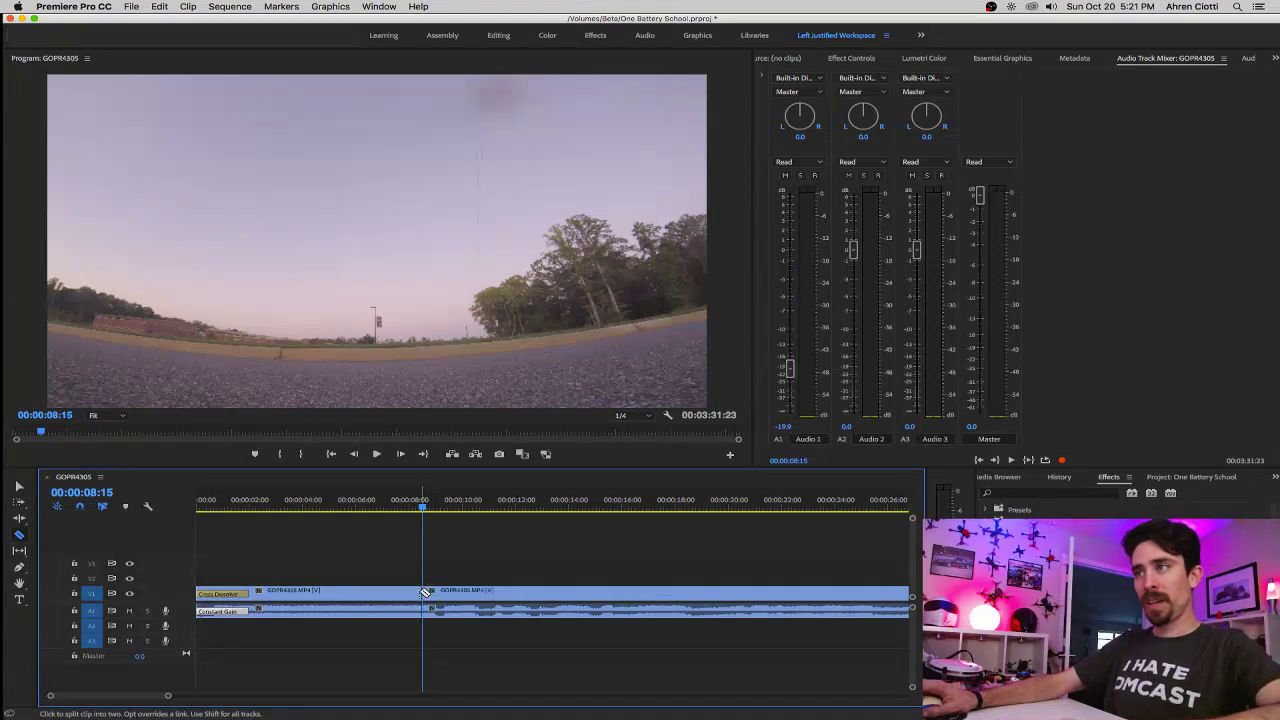
# Split the clip again at 00:00:02:29, shortly after the opening transitions, and select the motionless segment between the two cuts.
pyautogui.press('Left')
pyautogui.press('Left')
pyautogui.press('Left')
pyautogui.moveTo(419, 509); pyautogui.dragTo(275, 510)
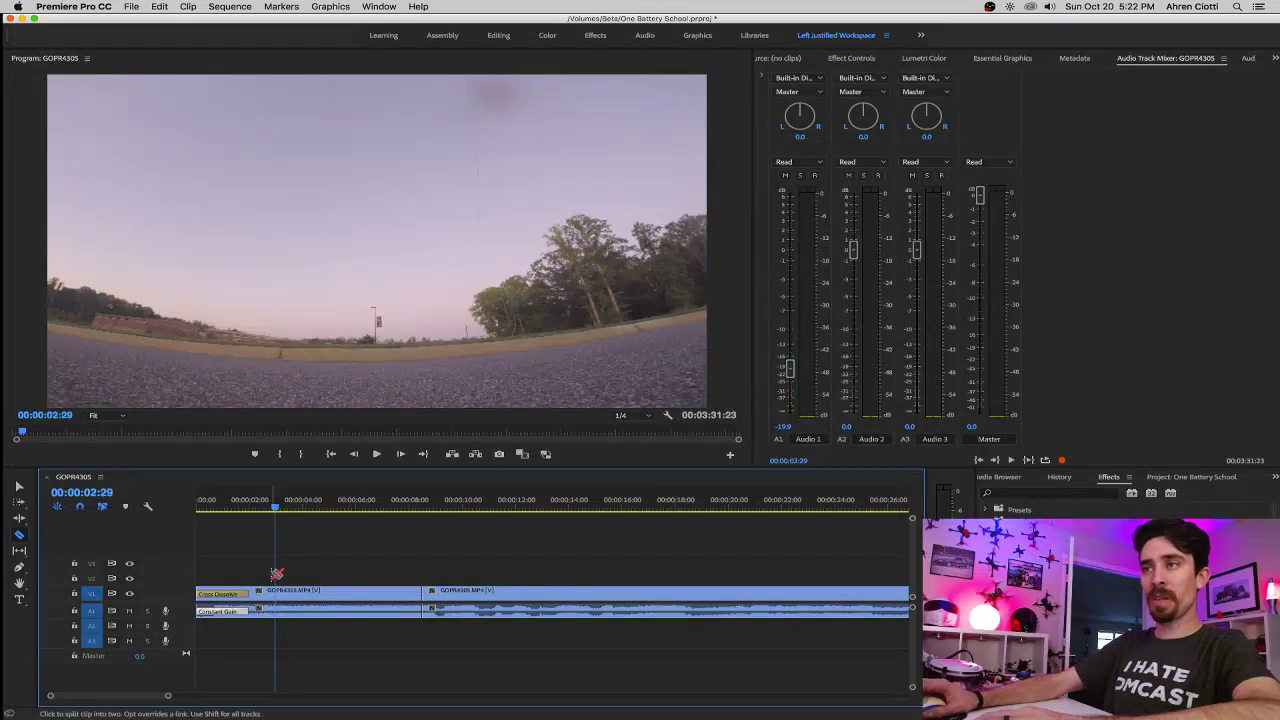
pyautogui.rightClick(328, 595)
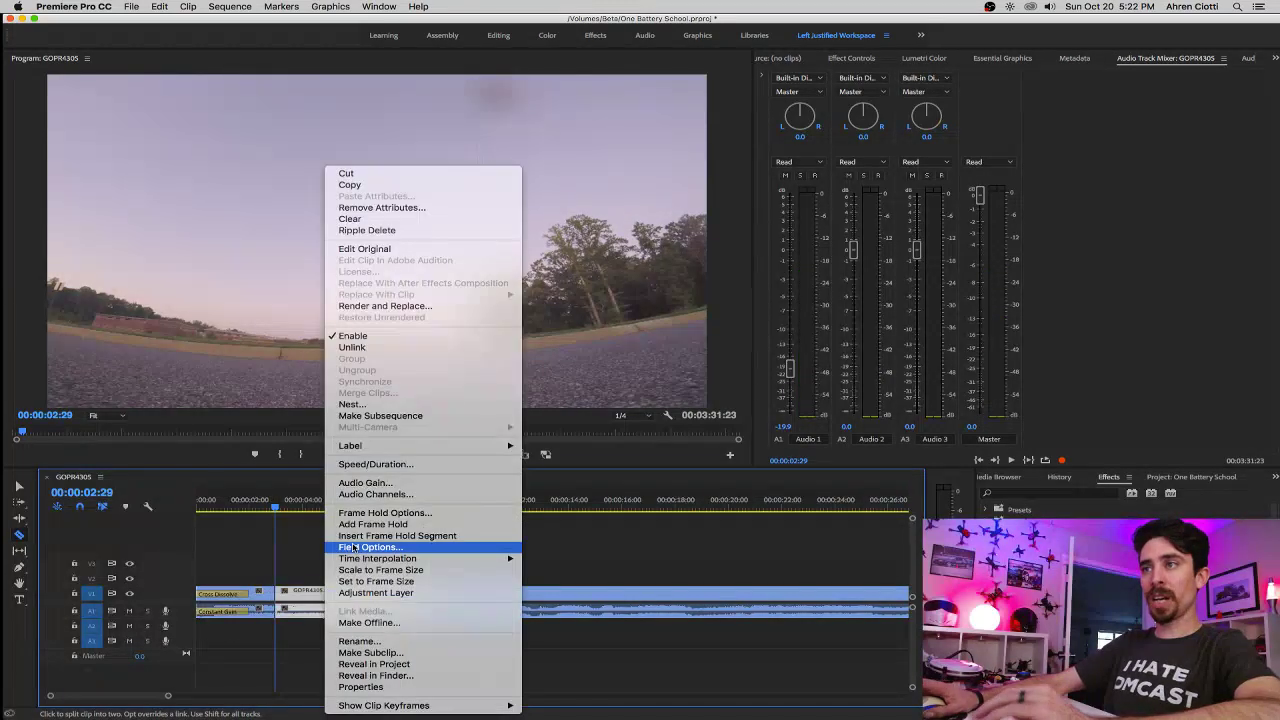
pyautogui.press('Escape')
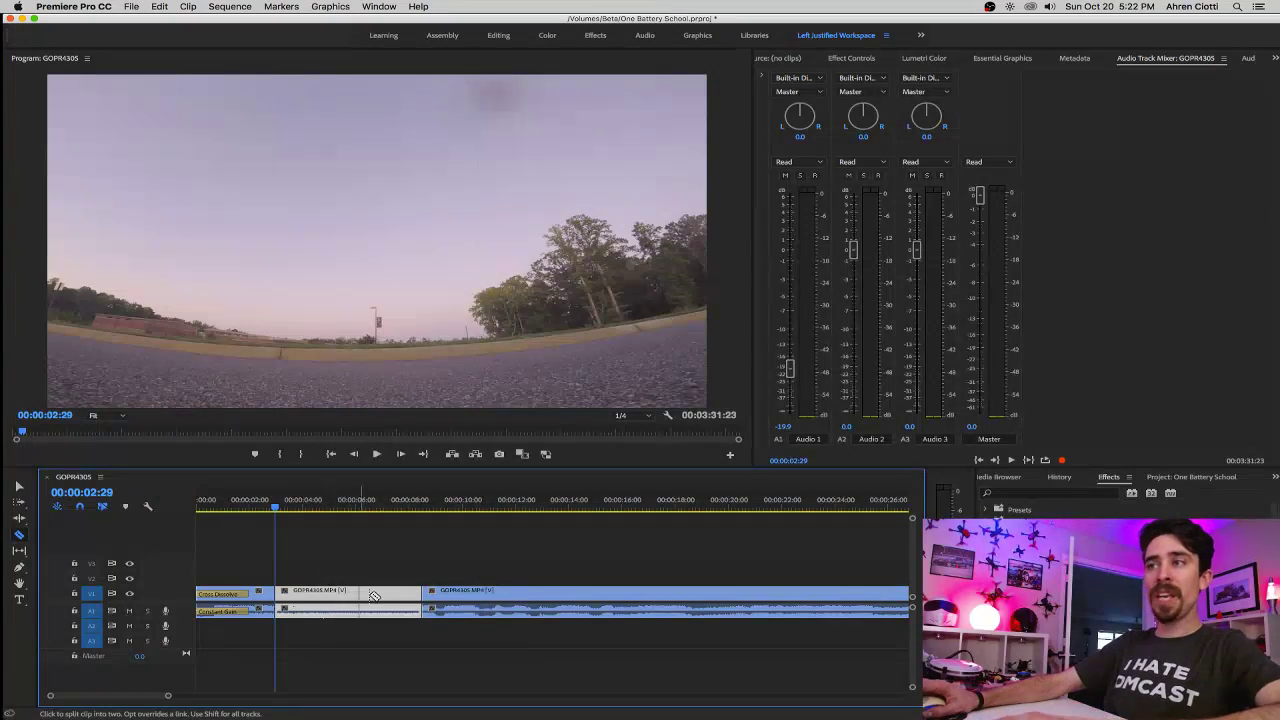
# Speed up the segment between the two cuts to 1000% and ripple delete the gap left behind it.
pyautogui.click(418, 509)
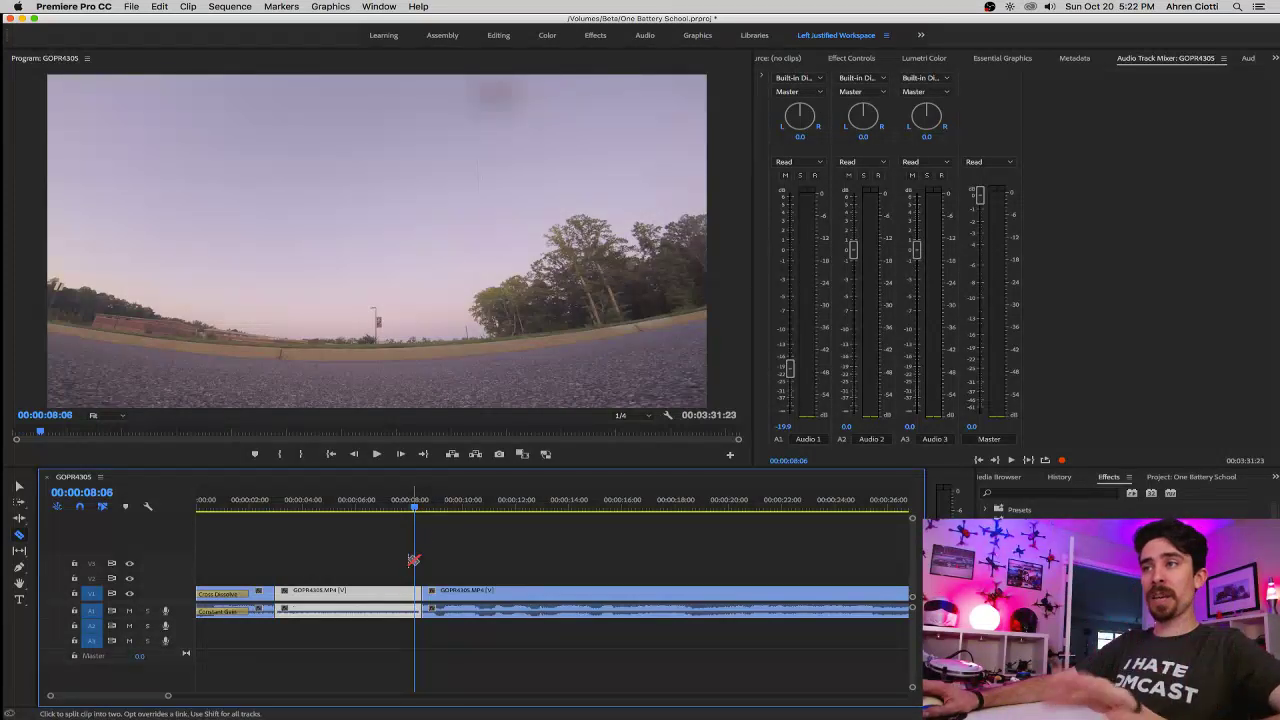
pyautogui.rightClick(364, 597)
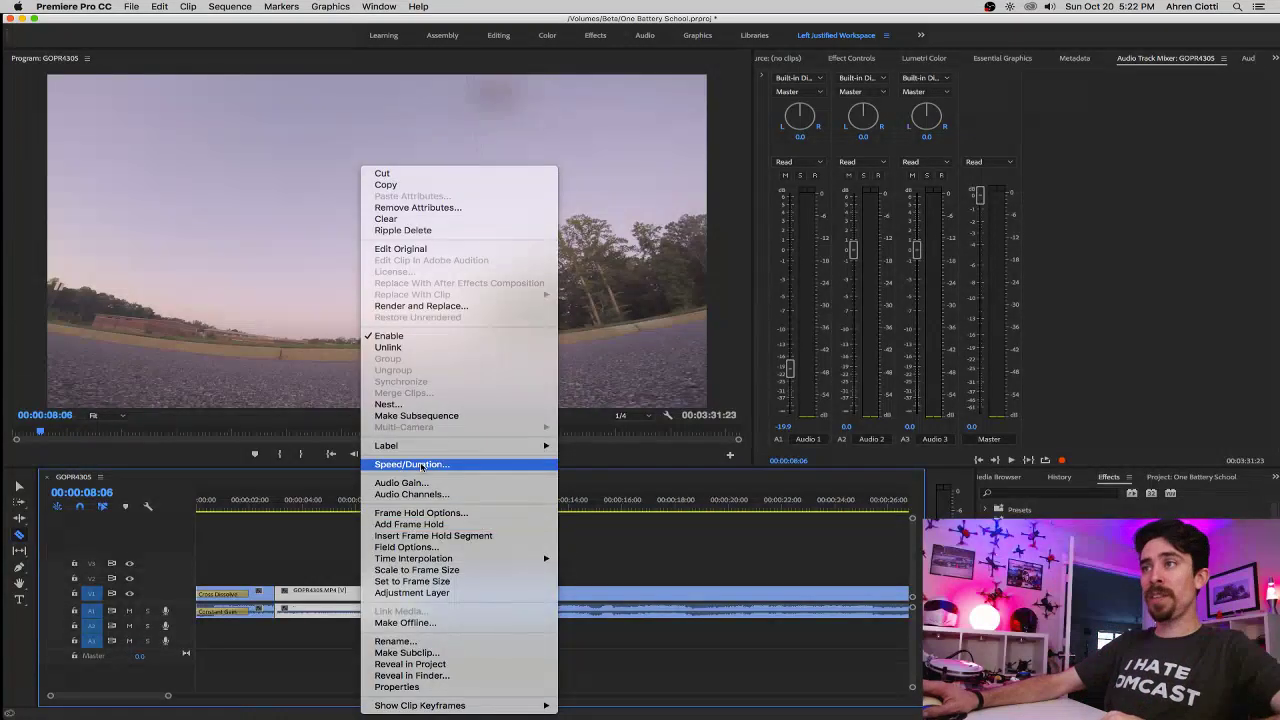
pyautogui.click(579, 438)
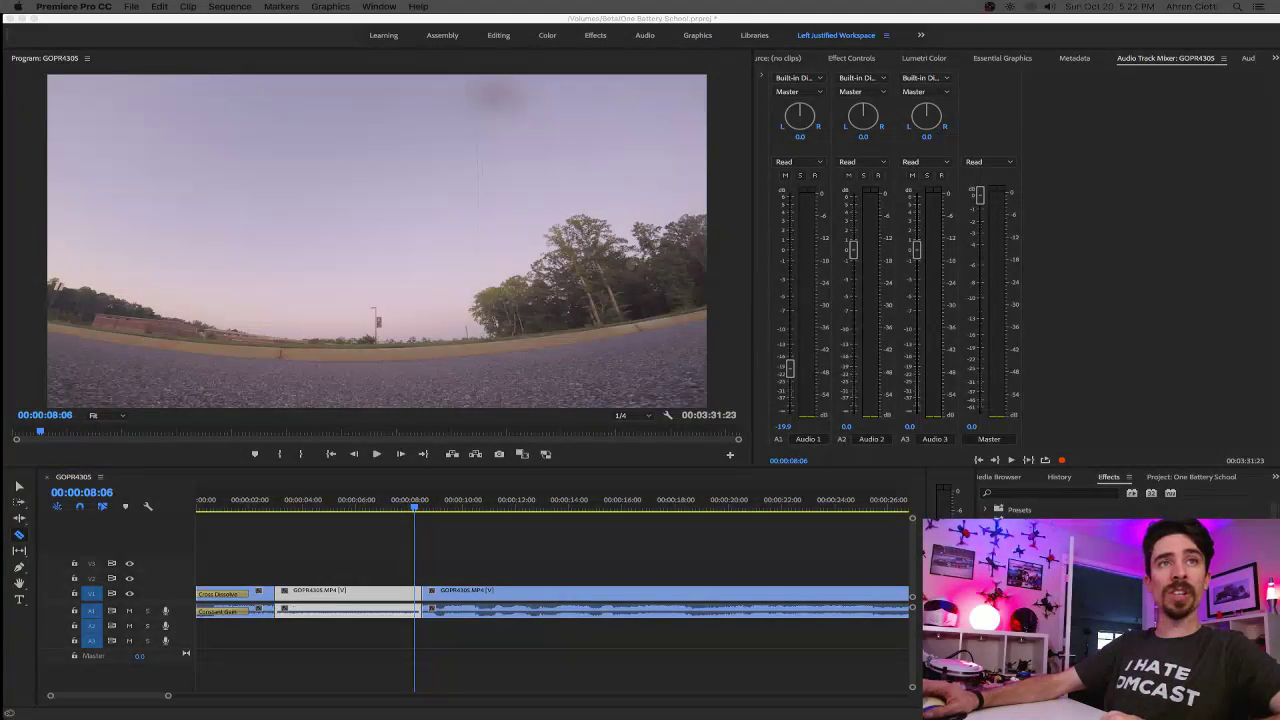
pyautogui.write('1000')
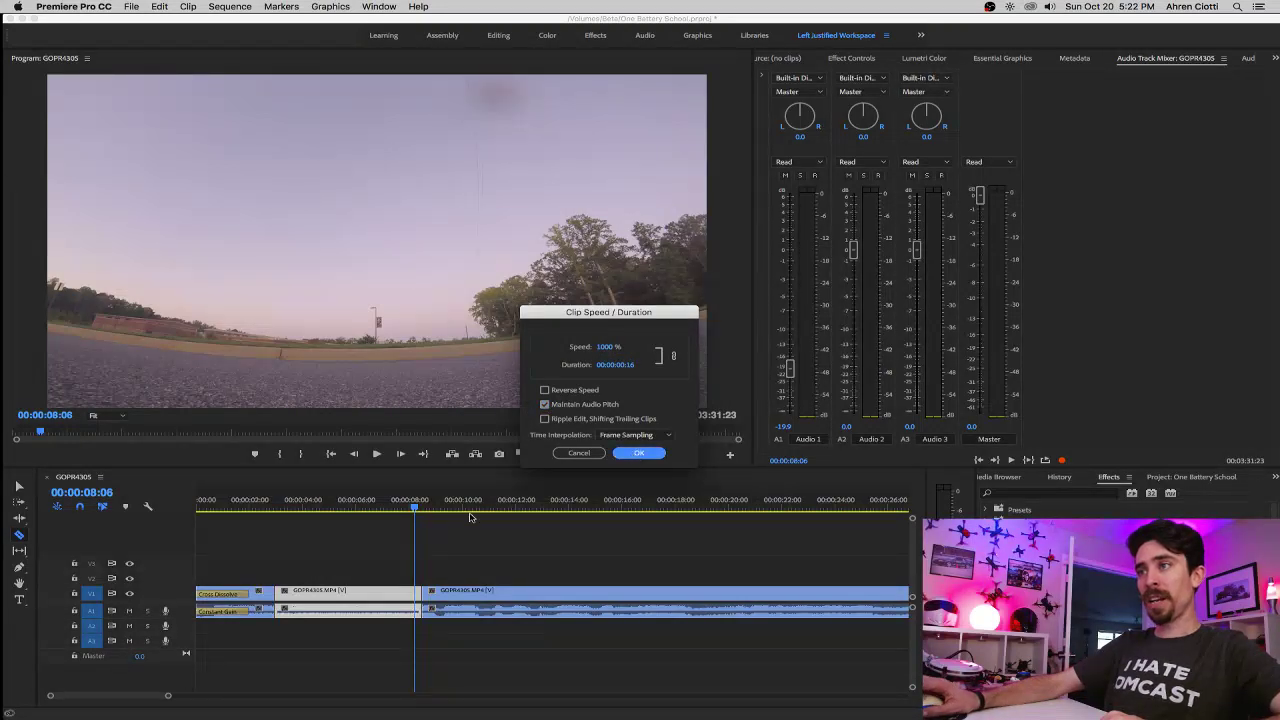
pyautogui.press('Return')
pyautogui.rightClick(348, 594)
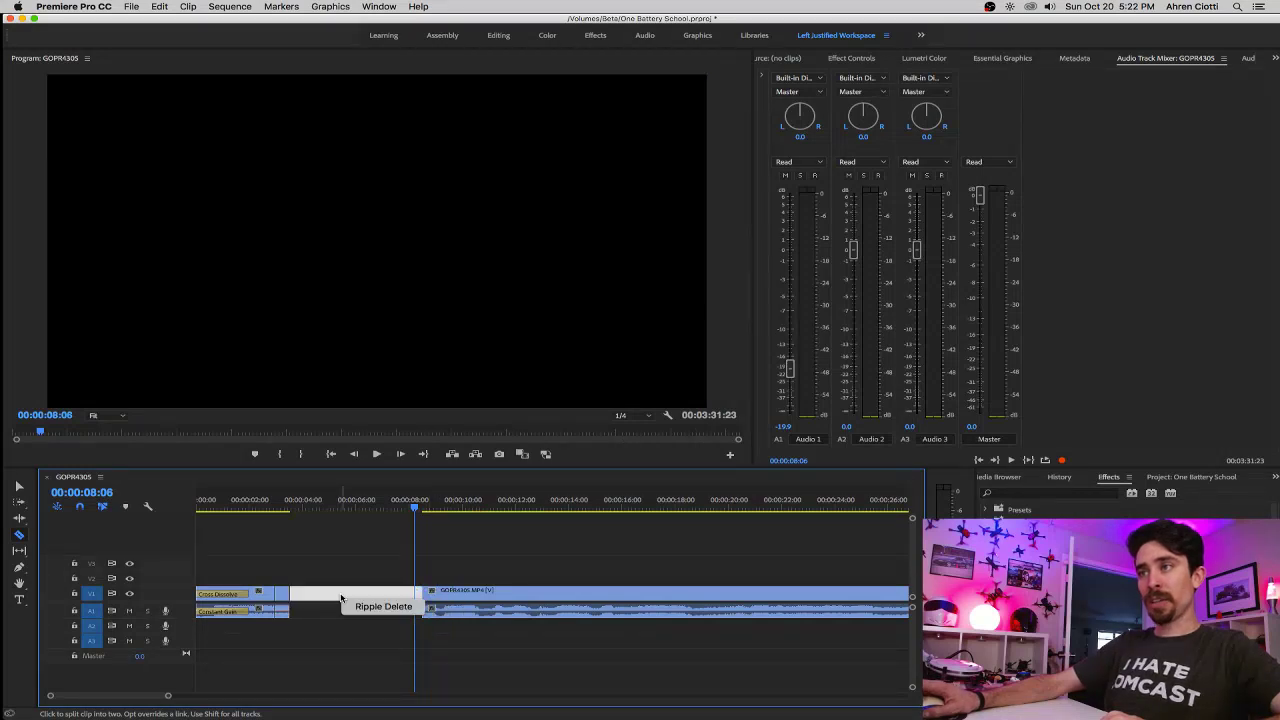
pyautogui.click(380, 607)
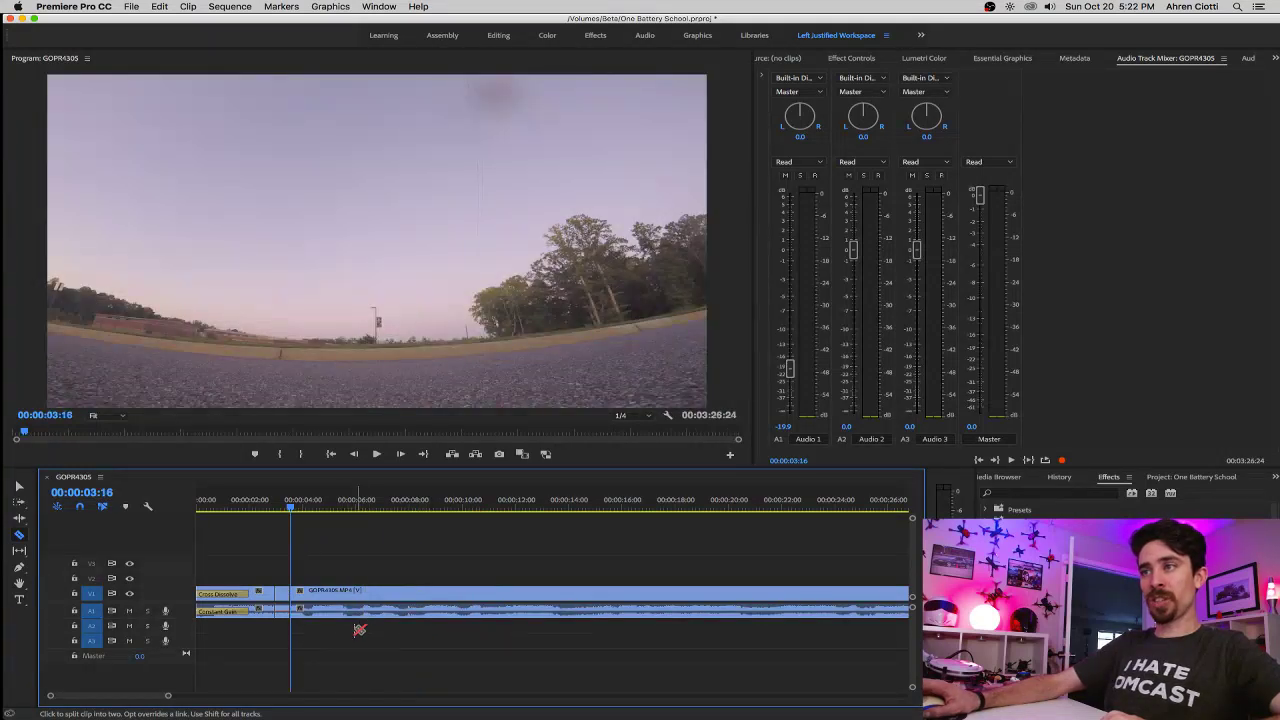
# Play back the sped-up takeoff section and the following flight, stopping at 00:00:26:02.
pyautogui.click(261, 509)
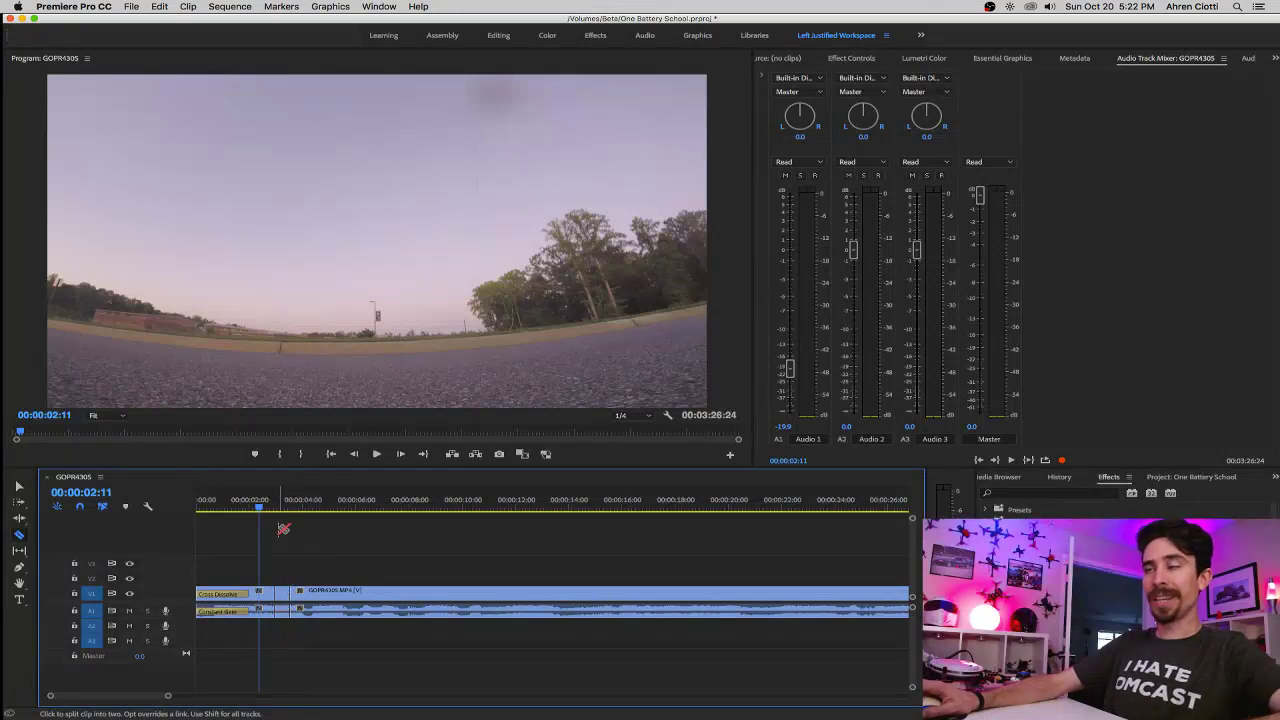
pyautogui.press('Return')
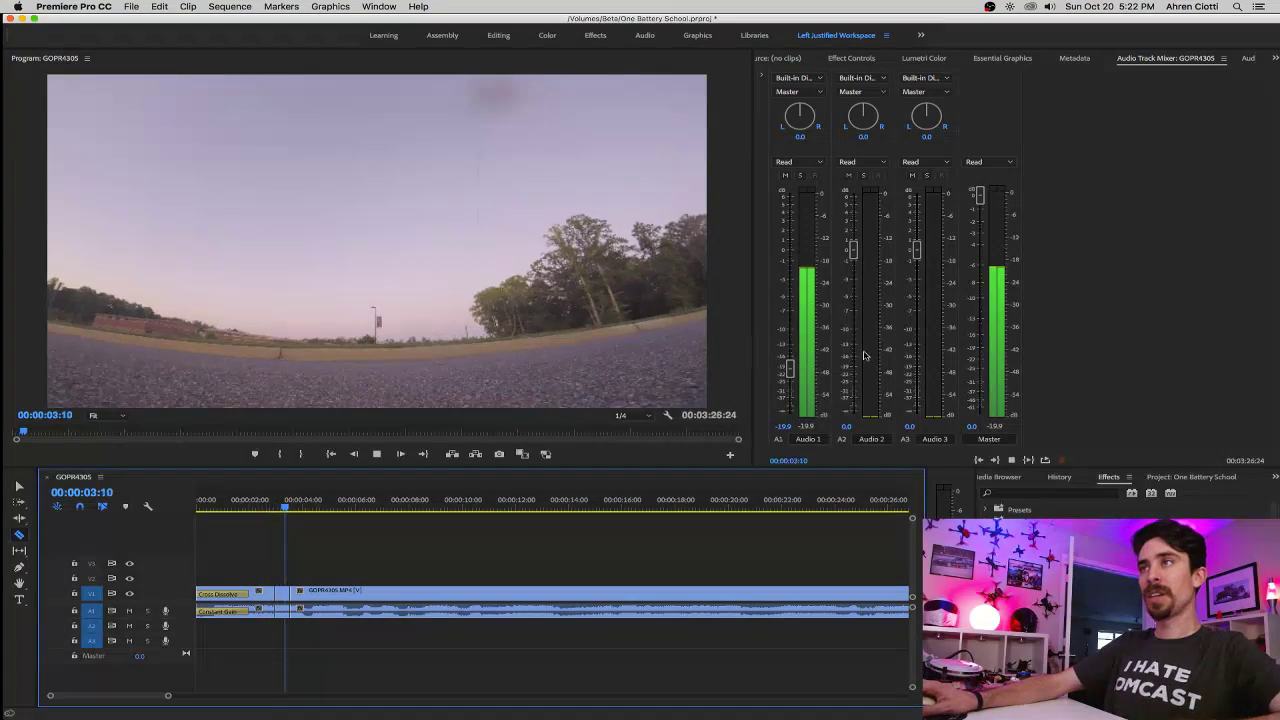
pyautogui.click(260, 509)
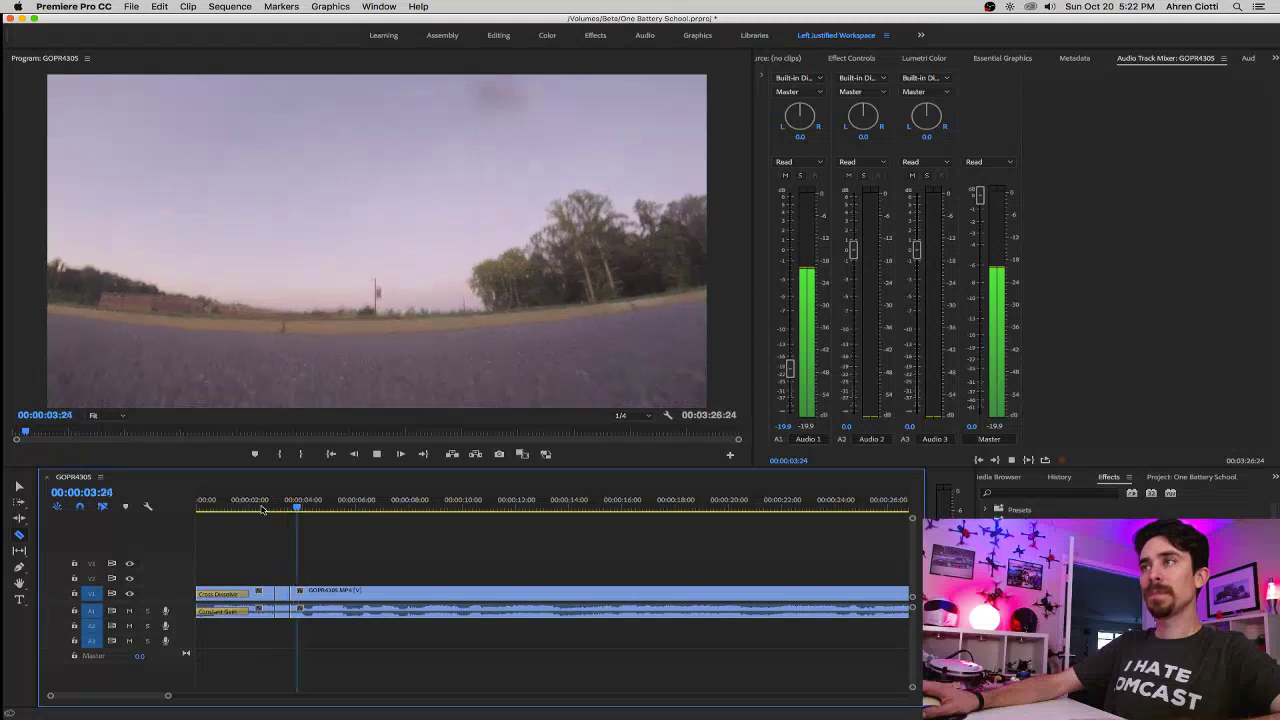
pyautogui.click(260, 509)
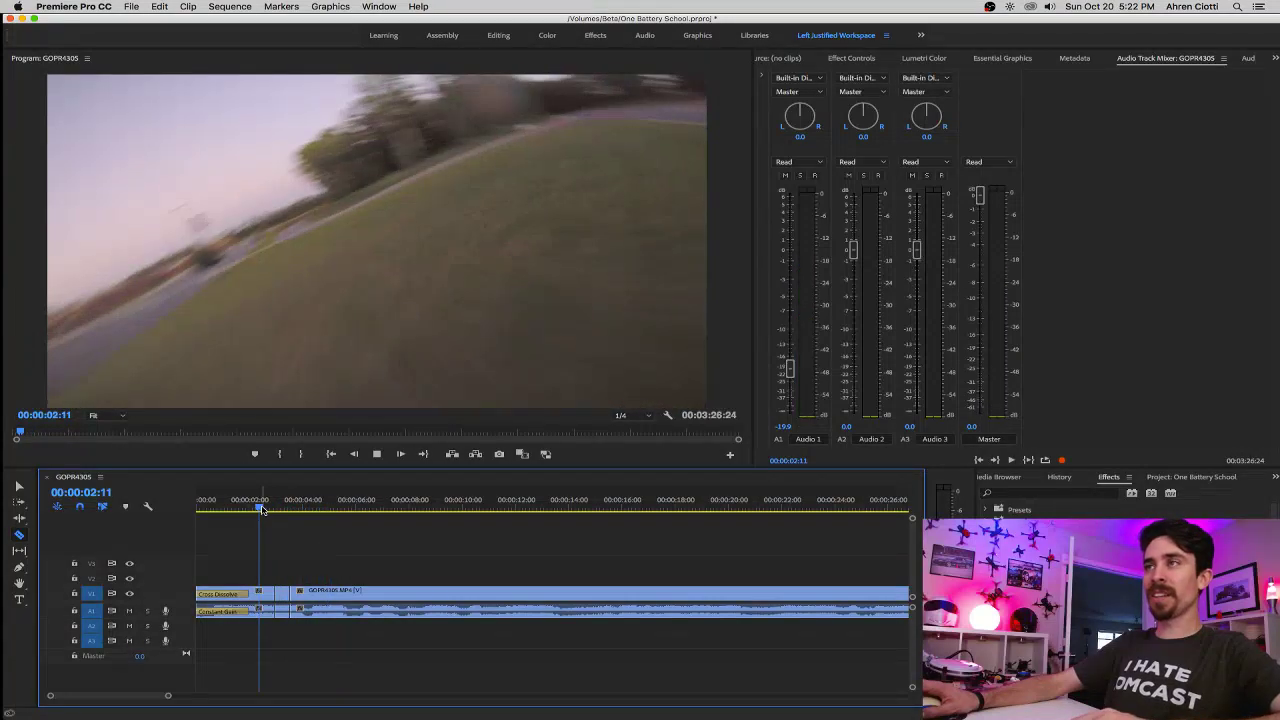
pyautogui.press('Home')
pyautogui.press('space')
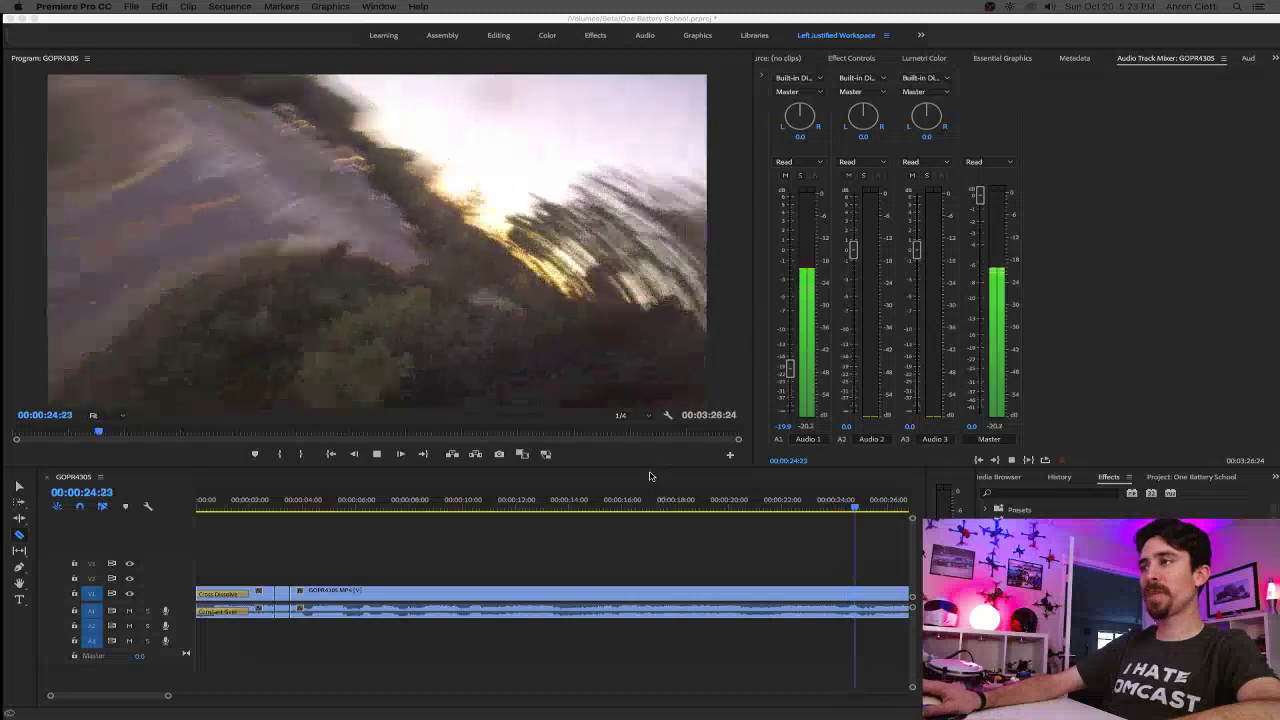
pyautogui.press('space')
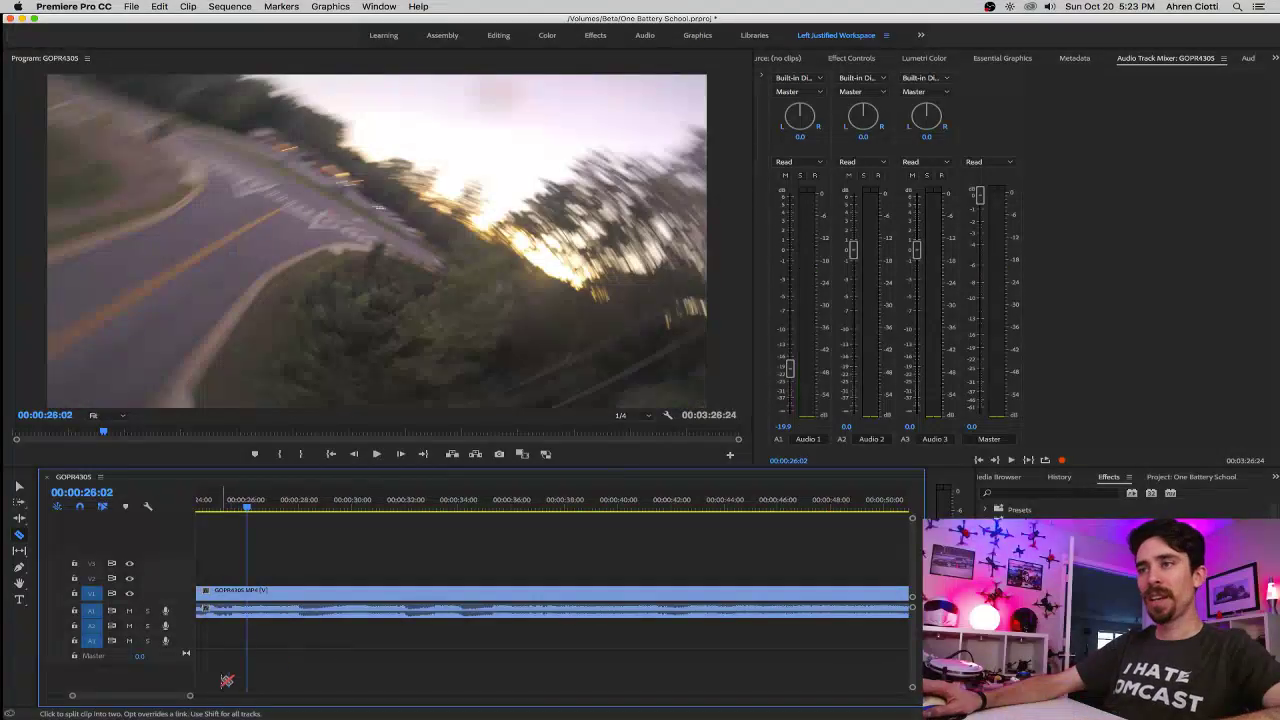
# Show a longer stretch of the timeline and play the sequence from its start, stopping at 00:01:25:25.
pyautogui.press('-')
pyautogui.press('-')
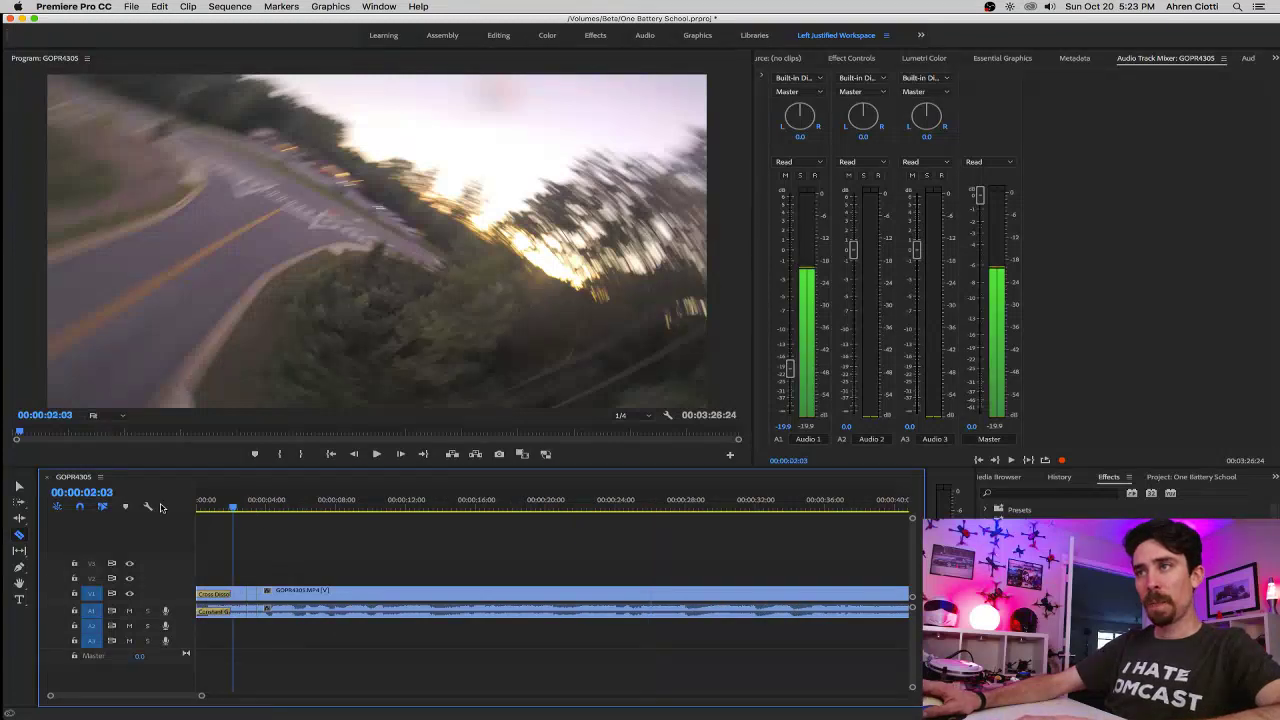
pyautogui.press('Home')
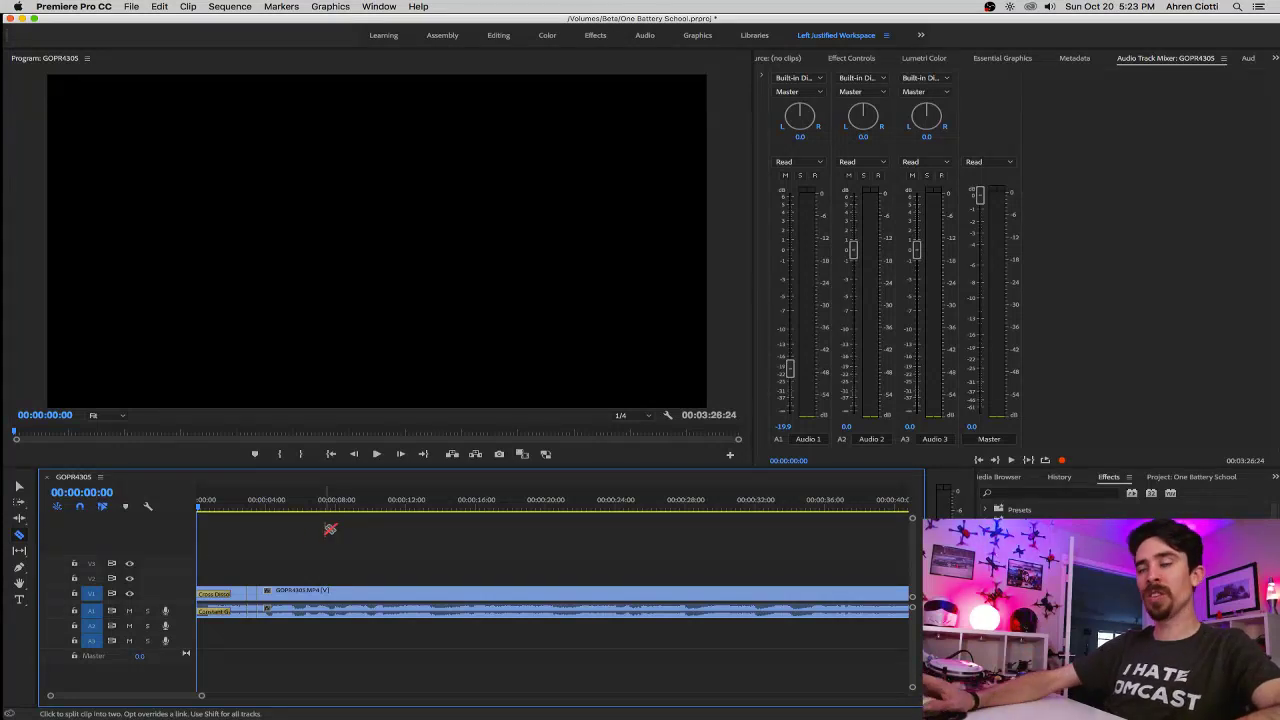
pyautogui.press('space')
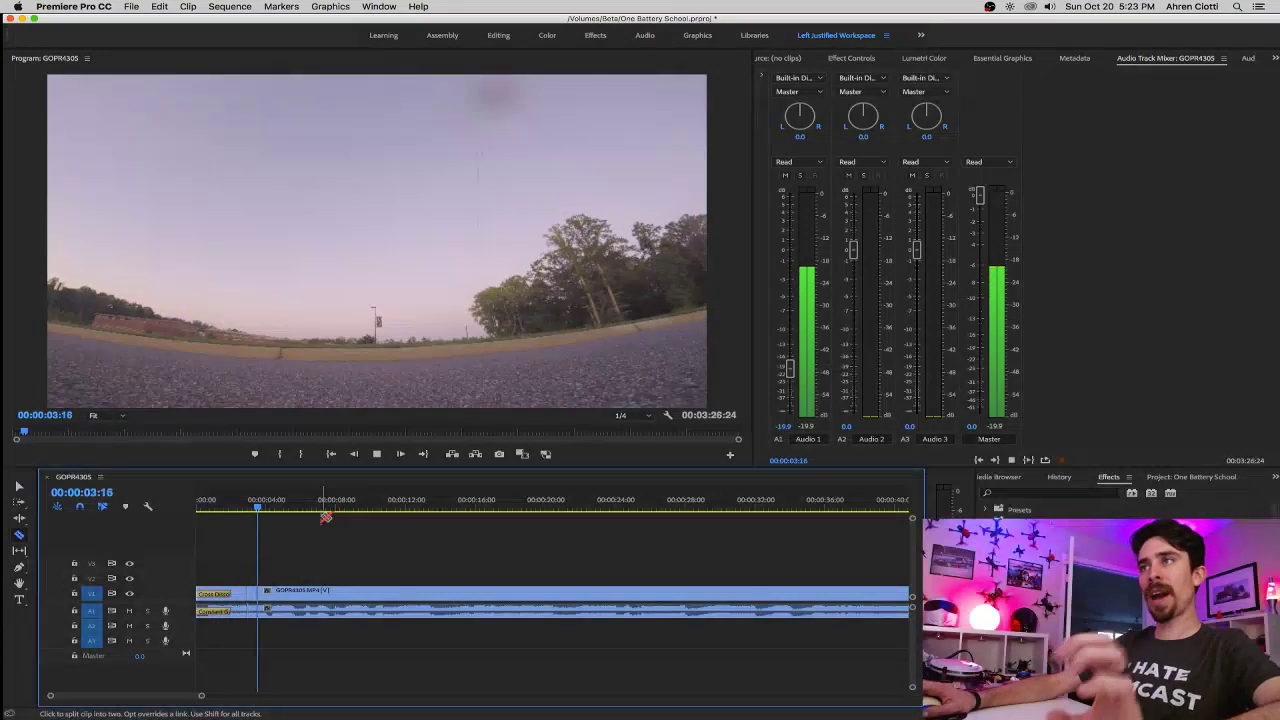
pyautogui.press('space')
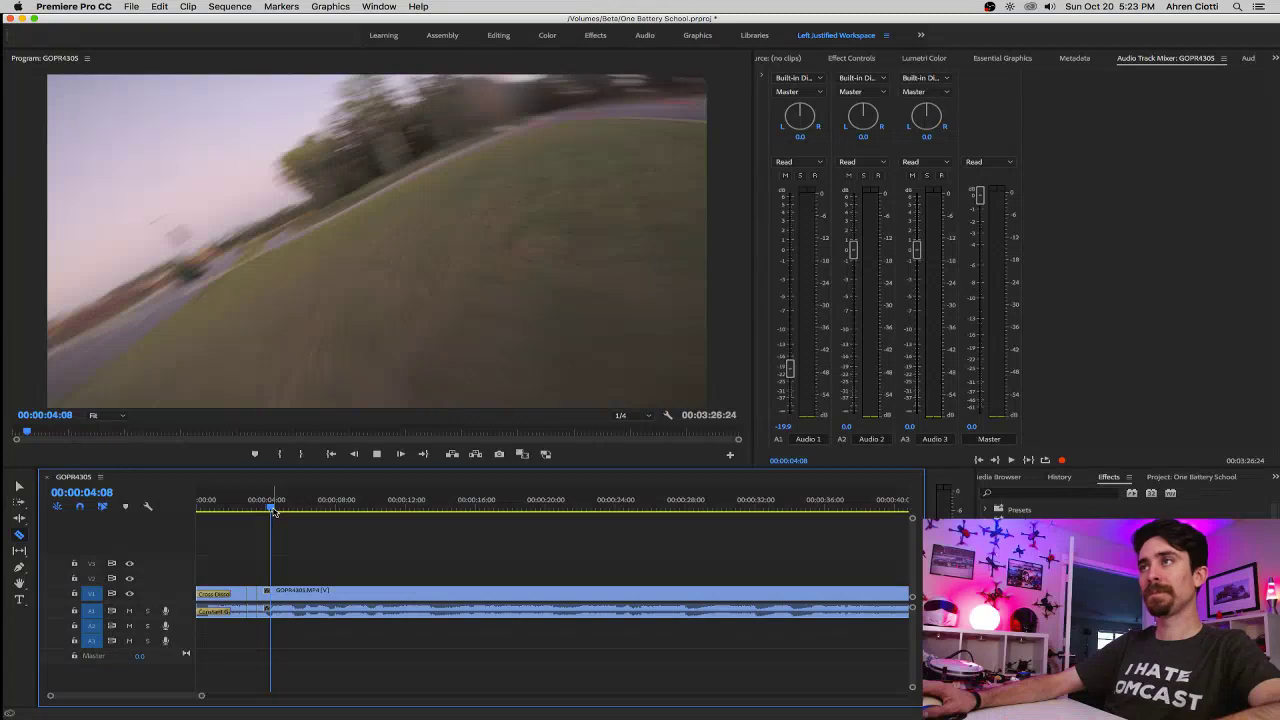
pyautogui.press('space')
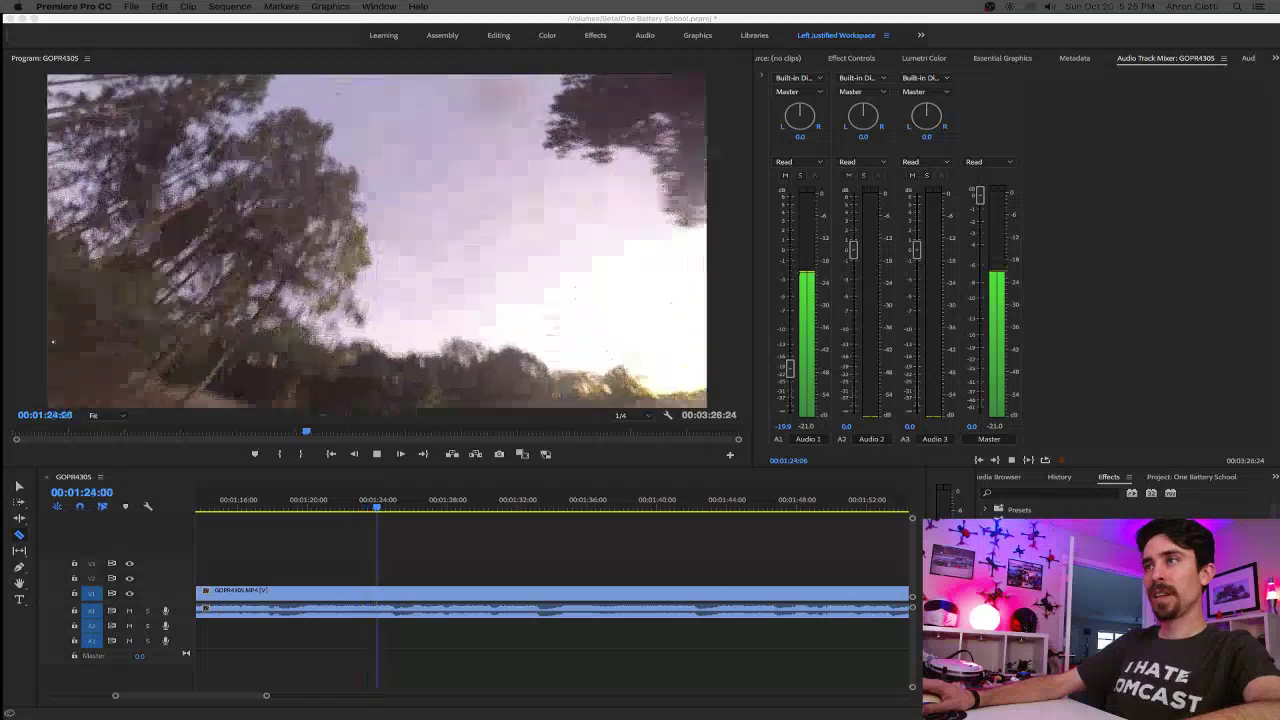
pyautogui.click(284, 526)
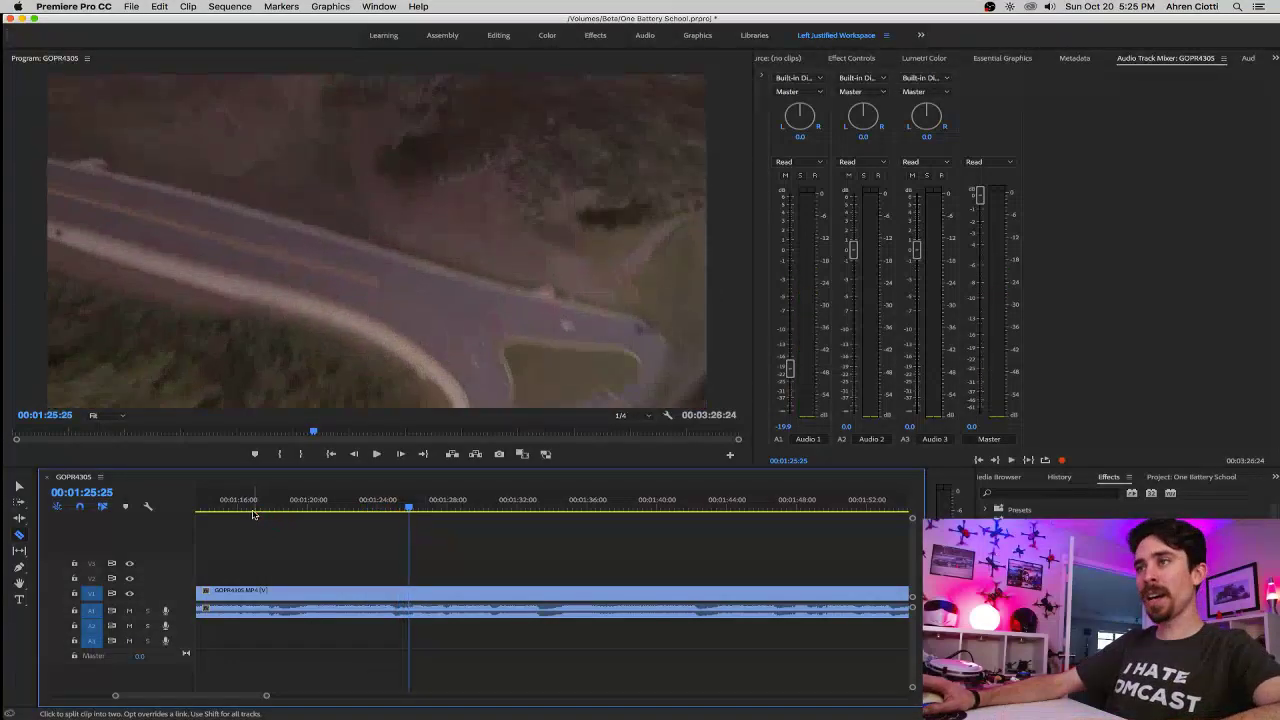
# Return the playhead to 00:00:01:25 near the sequence start and replay the flight footage.
pyautogui.click(252, 502)
pyautogui.moveTo(231, 698); pyautogui.dragTo(166, 698)
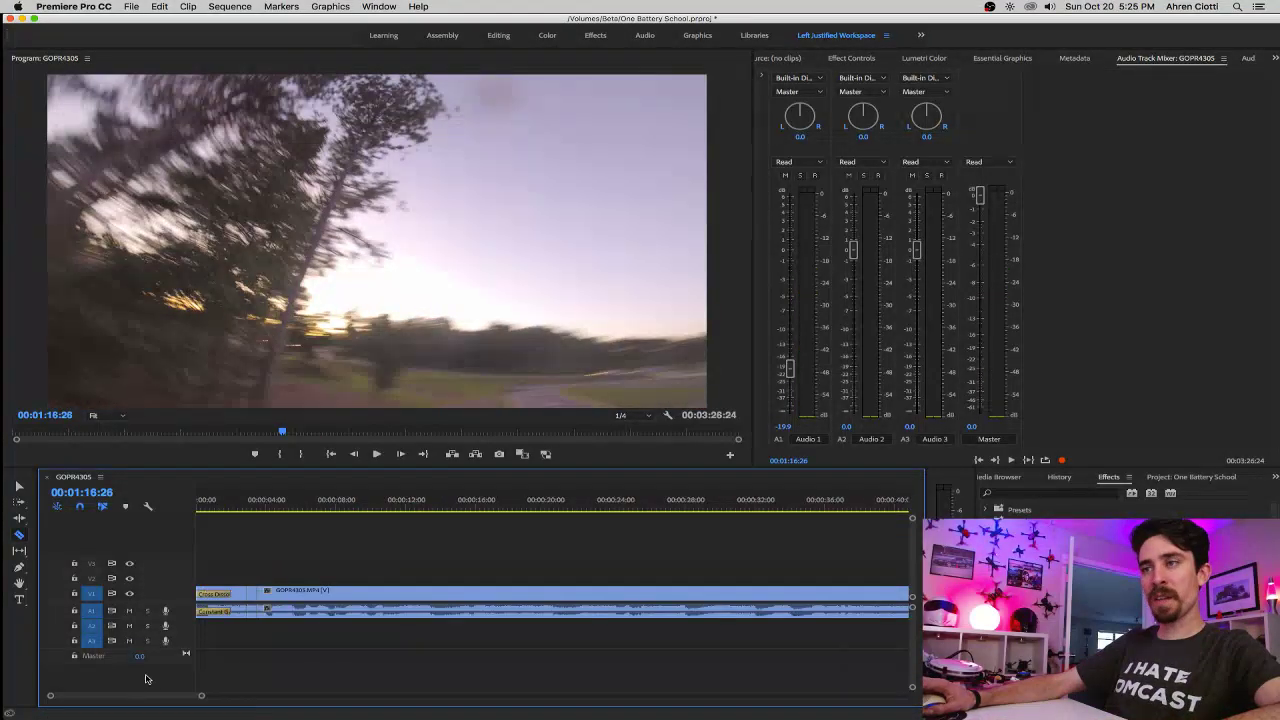
pyautogui.click(229, 508)
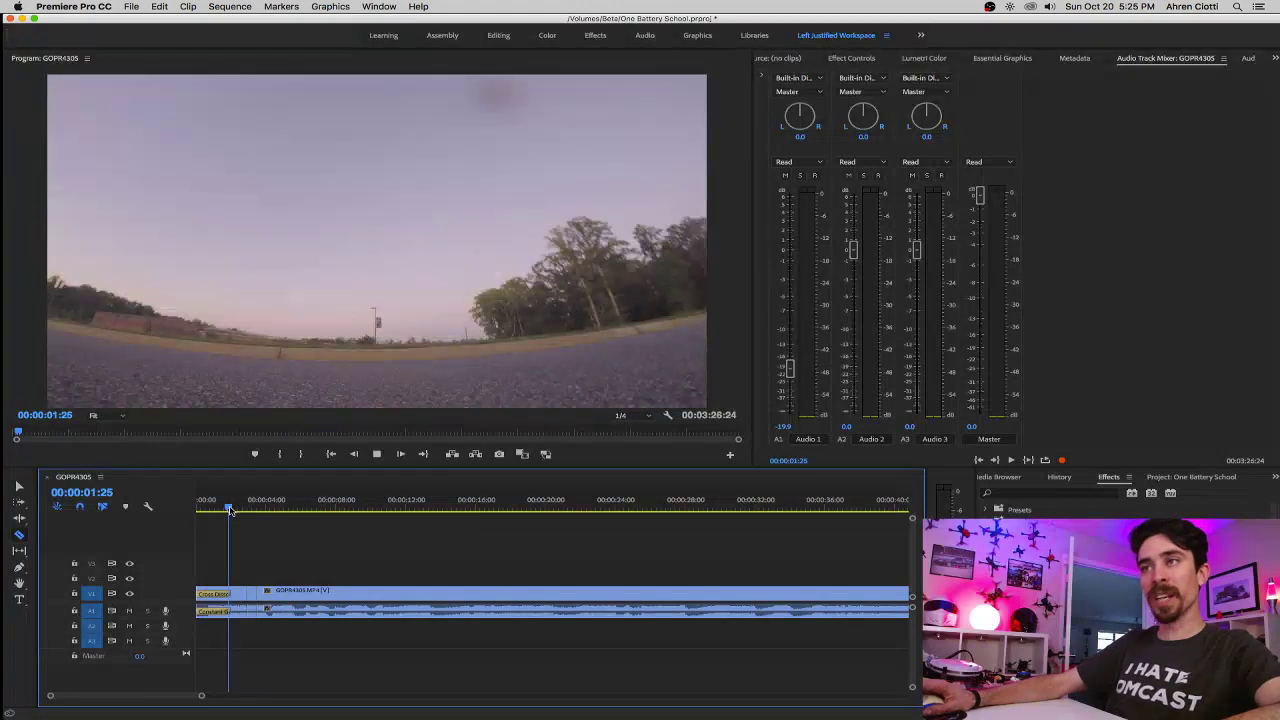
pyautogui.press('space')
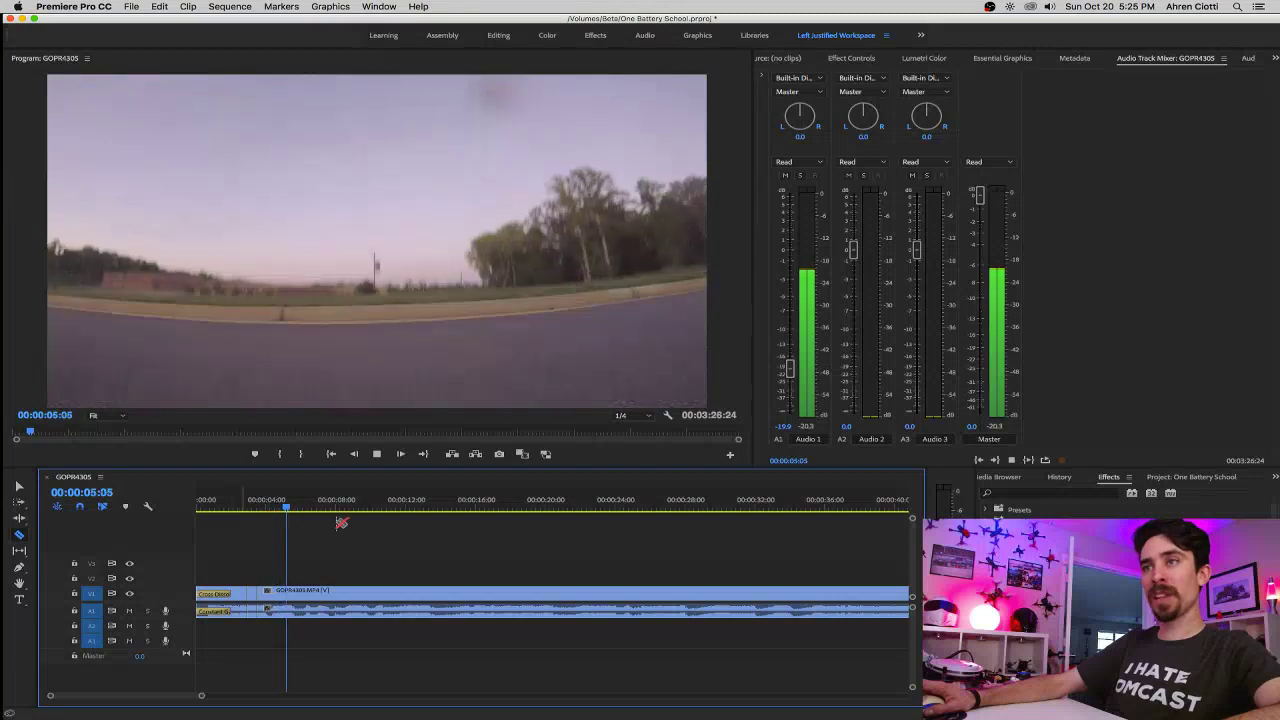
pyautogui.press('space')
pyautogui.press('space')
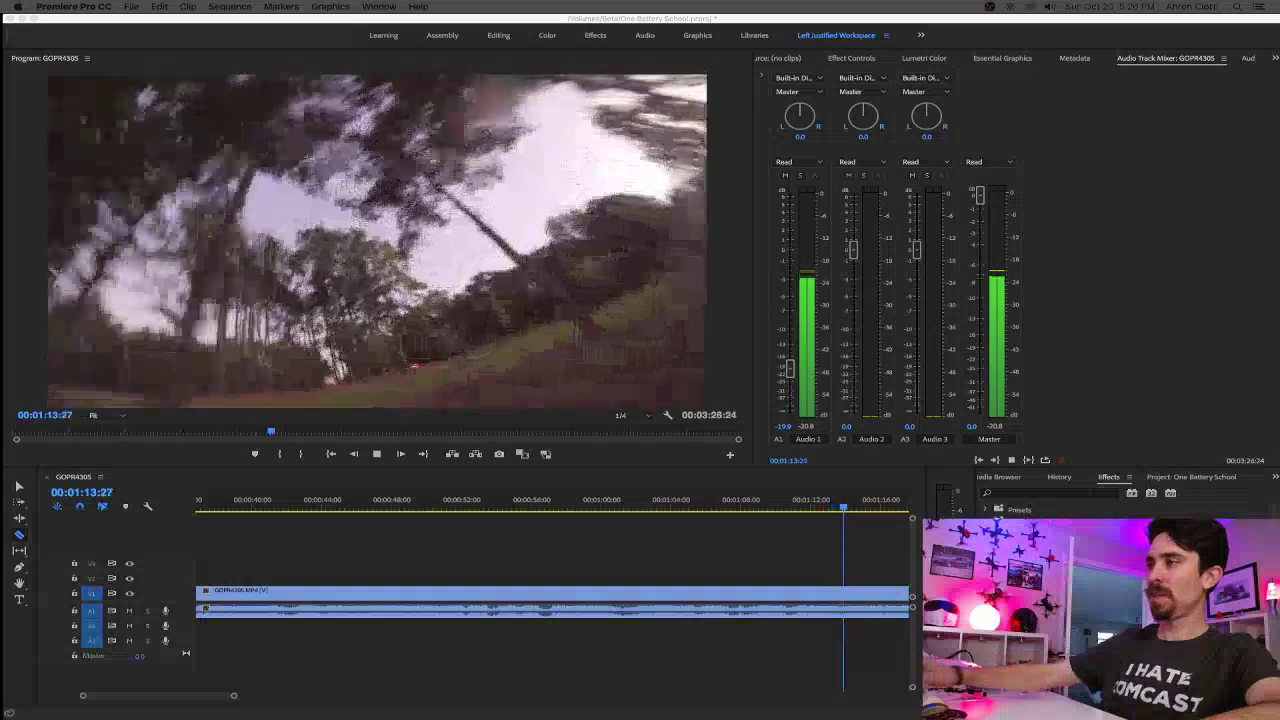
# Lower the Audio 1 track volume to -31.0 dB and stop playback at 00:03:22:02.
pyautogui.click(790, 383)
pyautogui.moveTo(790, 383); pyautogui.dragTo(790, 391)
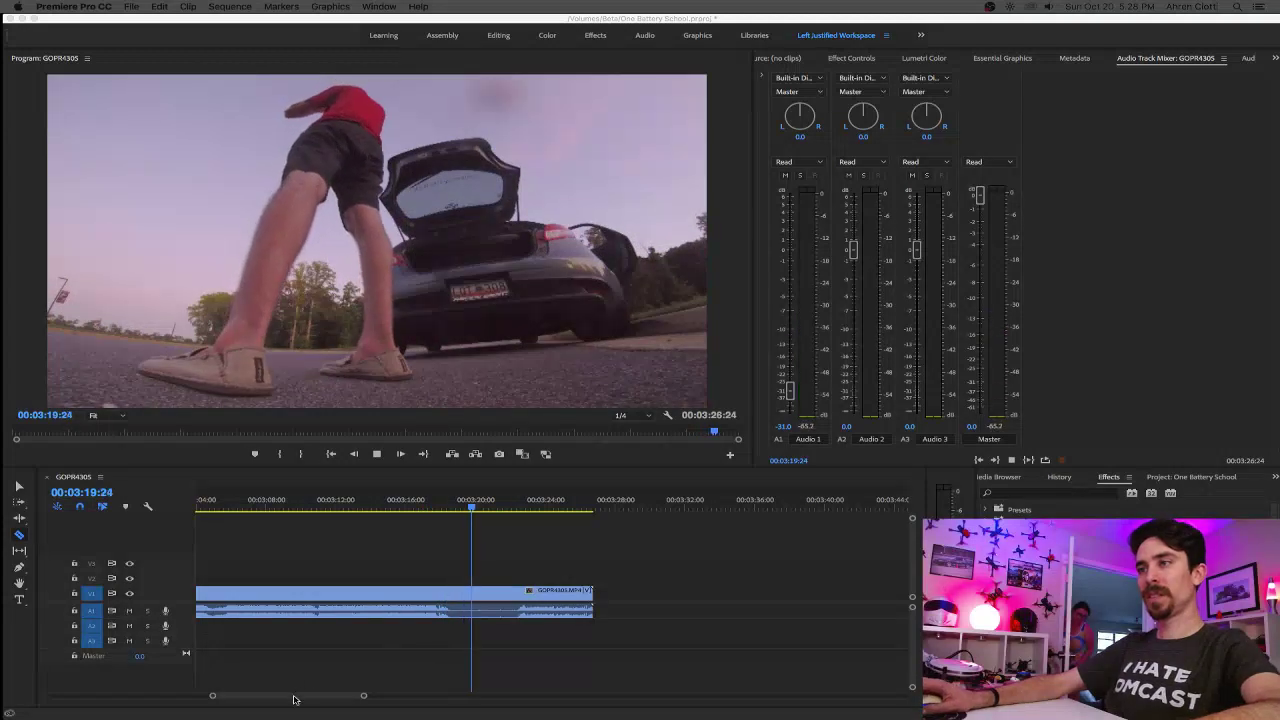
pyautogui.click(352, 665)
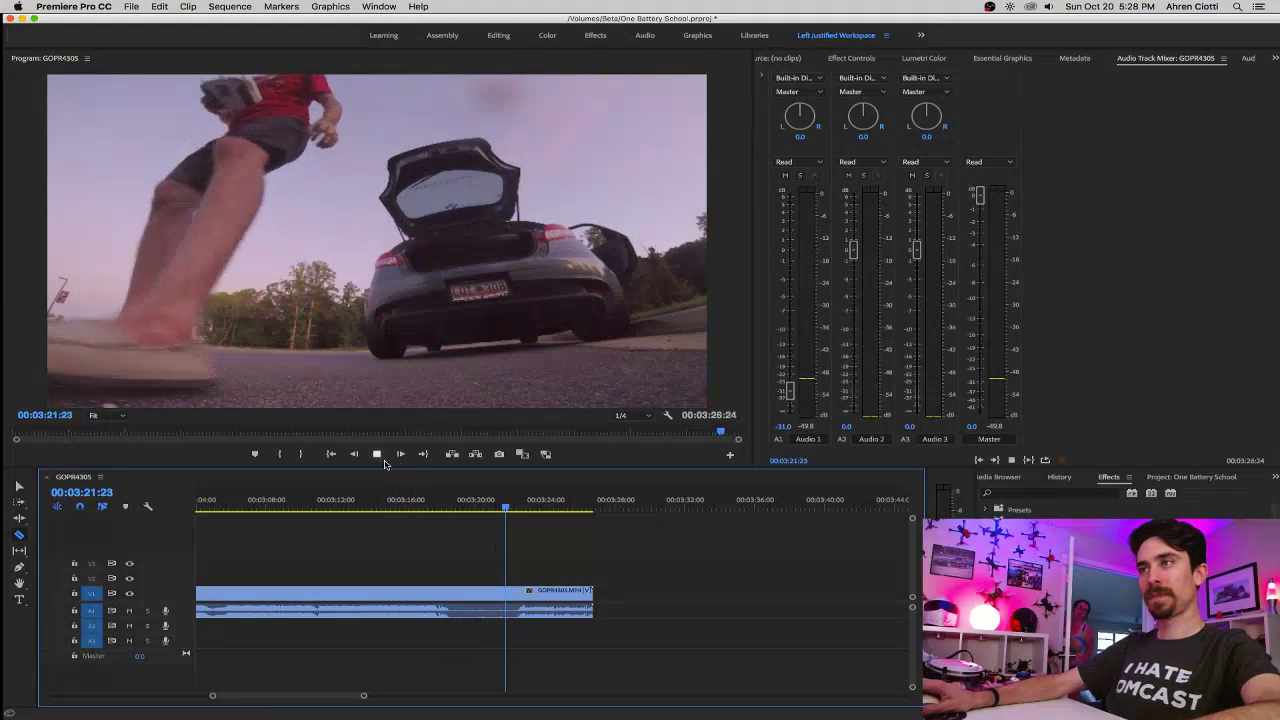
pyautogui.press('space')
# Show the whole sequence in the timeline and replay the flight from several earlier points, including around 00:01:10:23.
pyautogui.moveTo(325, 695); pyautogui.dragTo(236, 697)
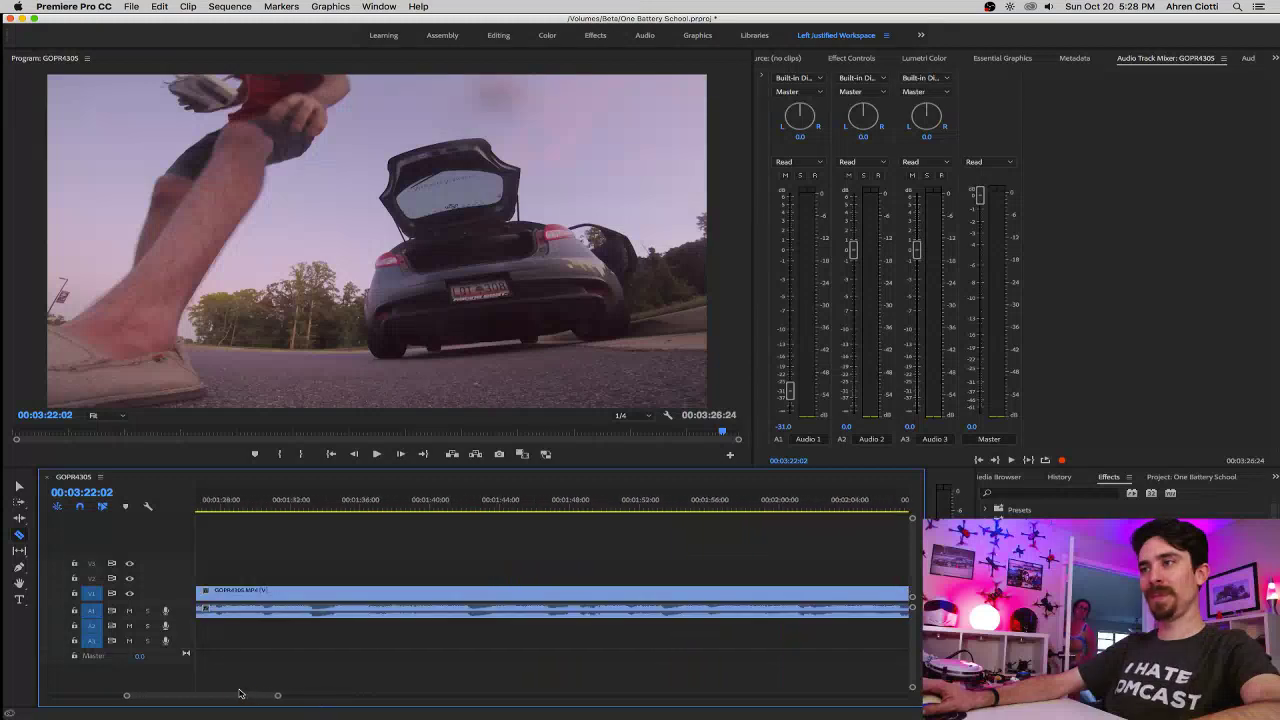
pyautogui.press('-')
pyautogui.press('-')
pyautogui.press('-')
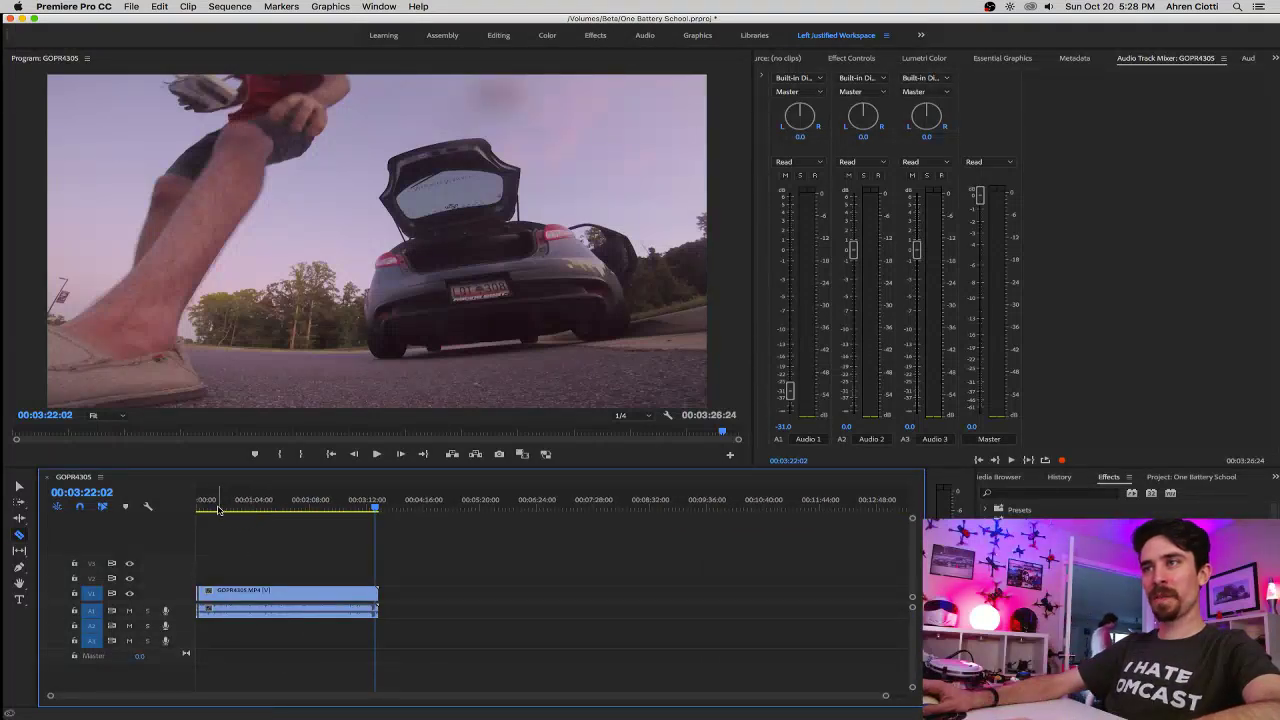
pyautogui.click(218, 508)
pyautogui.press('space')
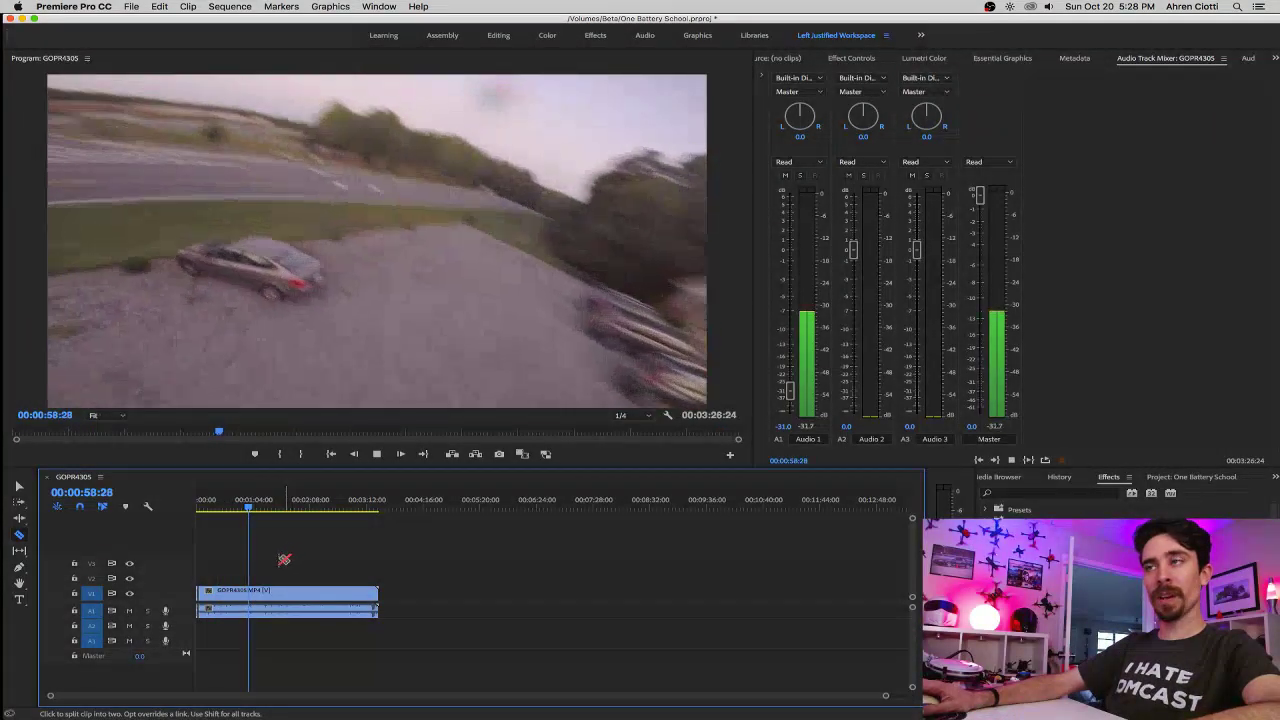
pyautogui.click(260, 508)
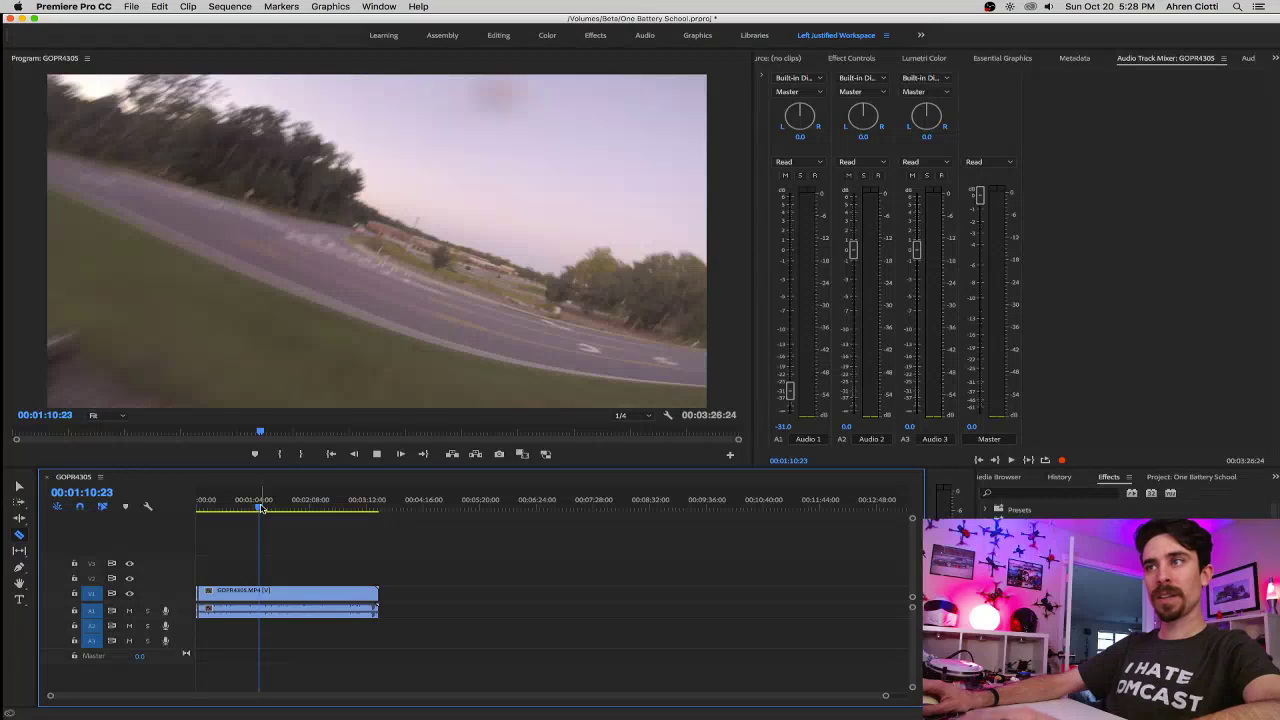
pyautogui.press('space')
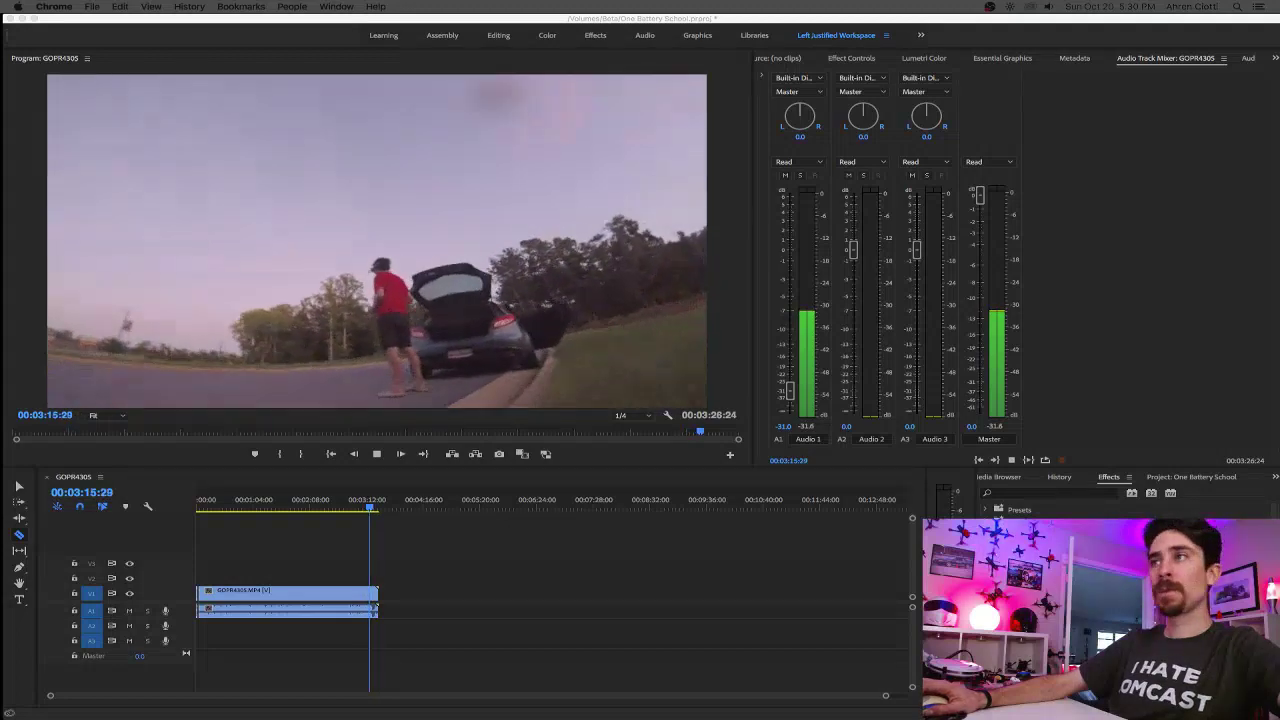
pyautogui.click(233, 514)
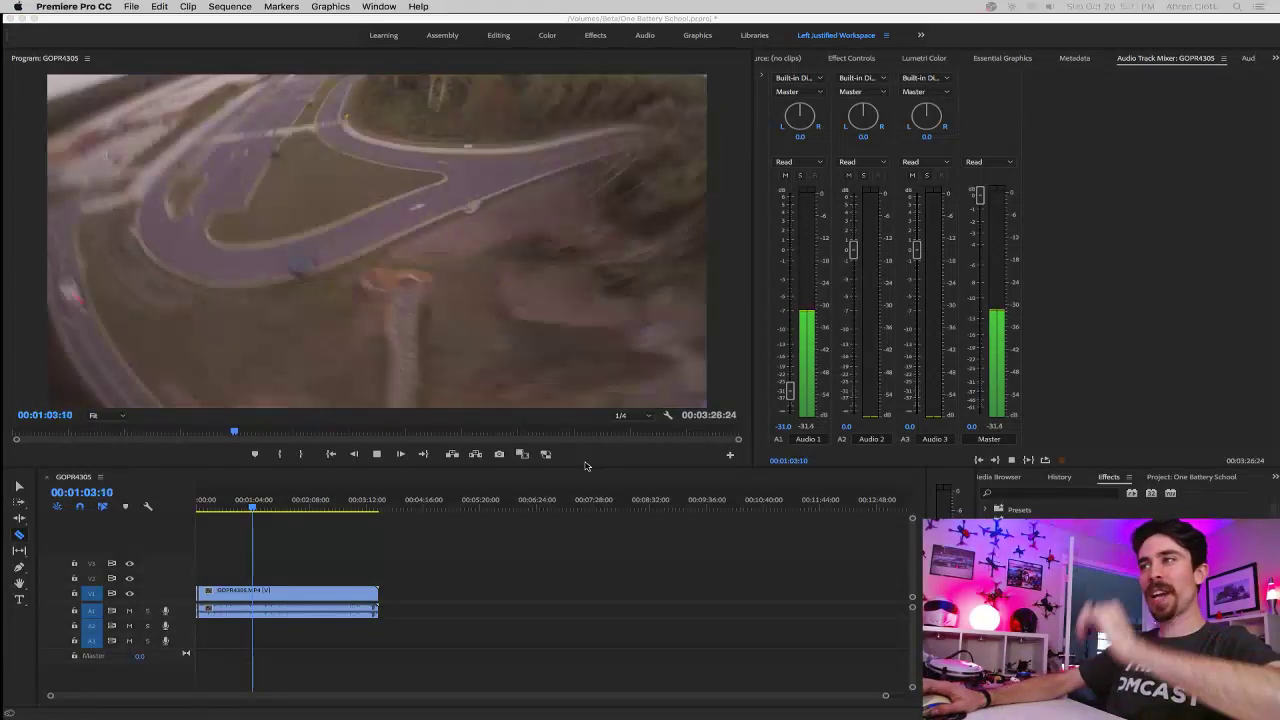
# Enable proxies in the Program monitor, resume playback and set the playback resolution to Full.
pyautogui.click(546, 454)
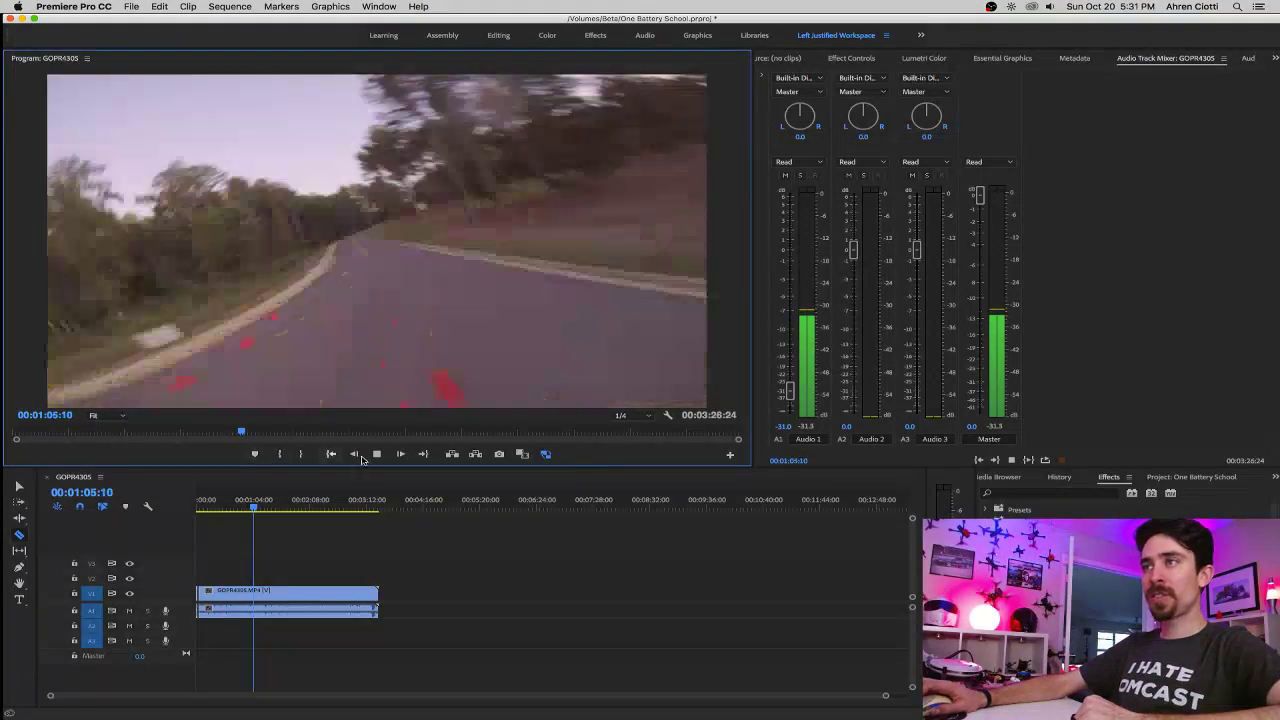
pyautogui.click(377, 454)
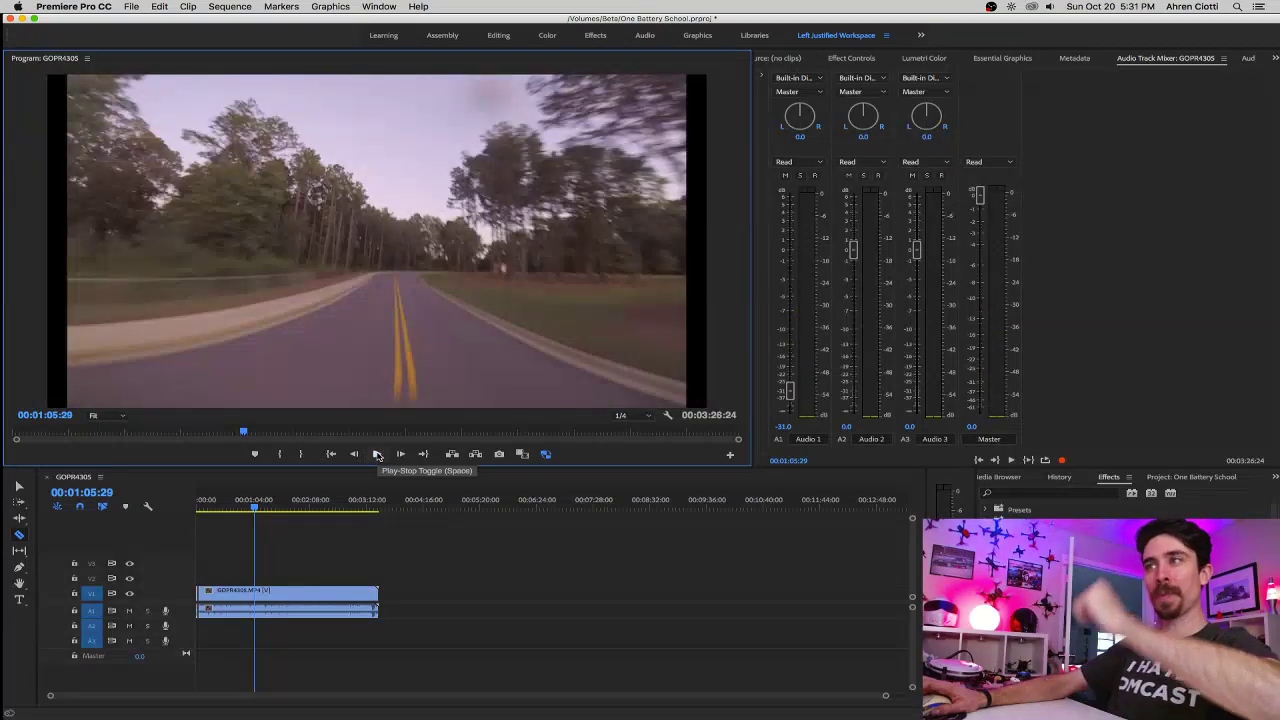
pyautogui.click(377, 454)
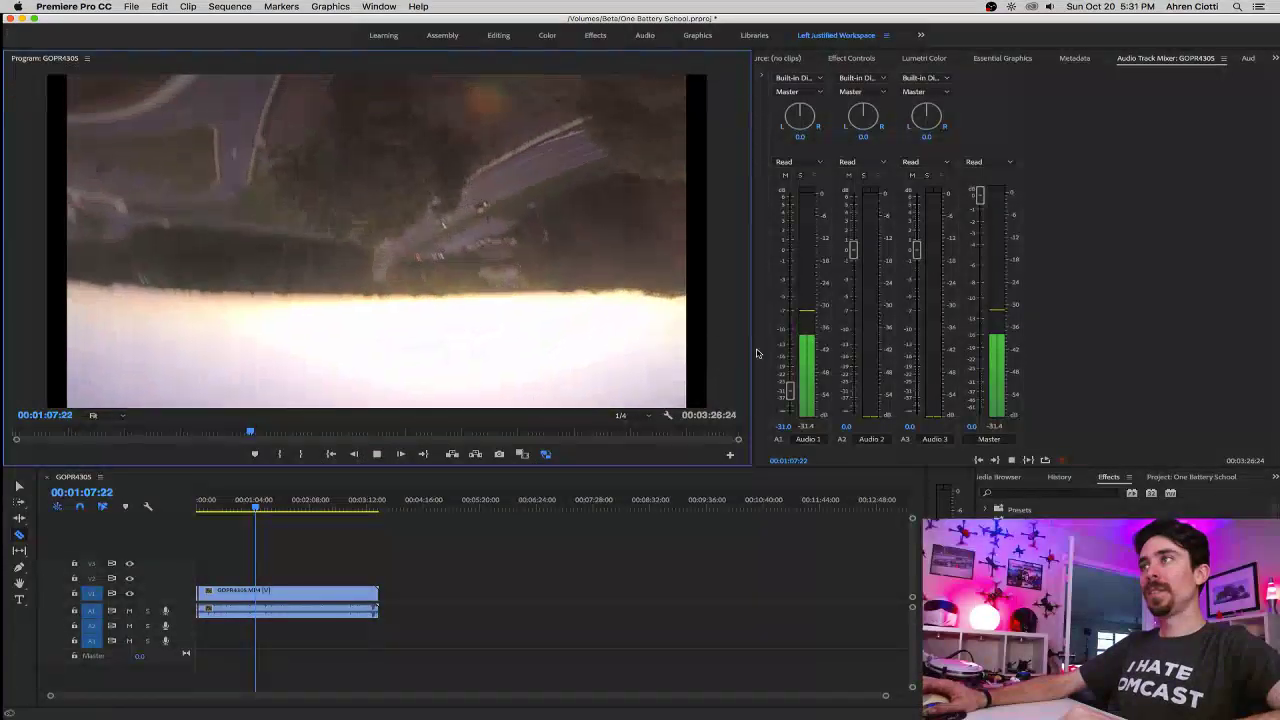
pyautogui.click(621, 415)
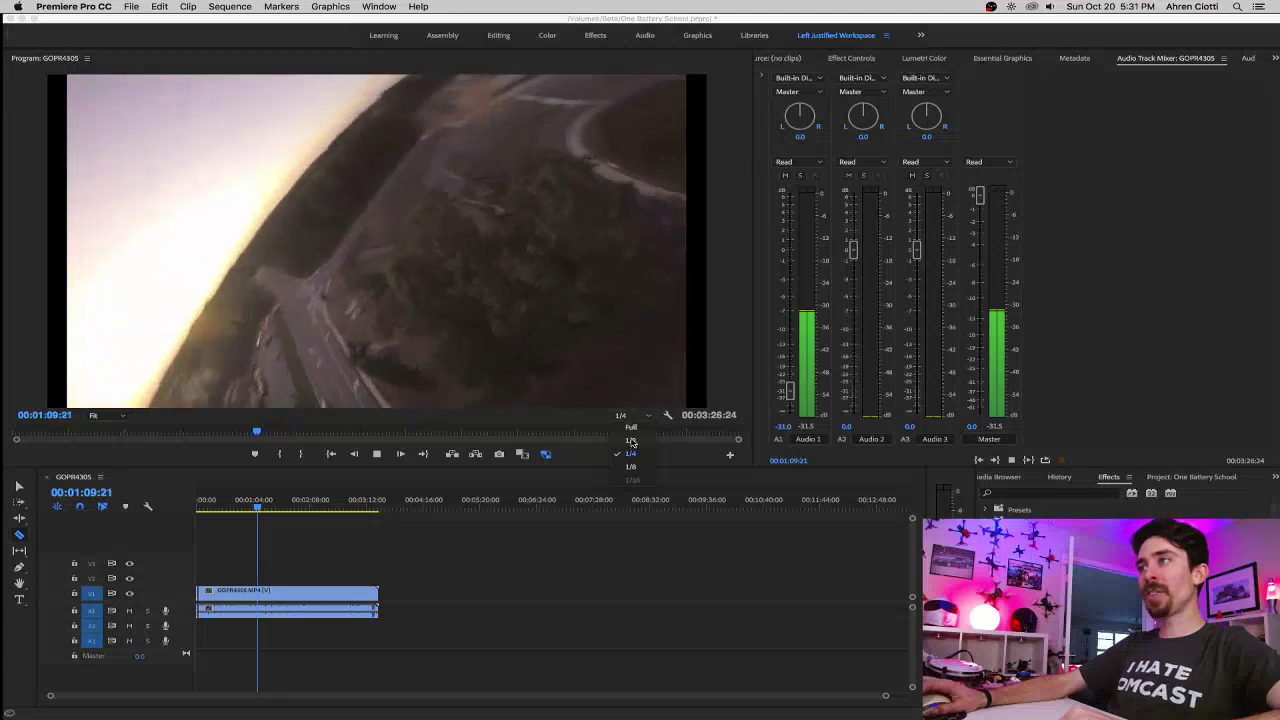
pyautogui.click(632, 429)
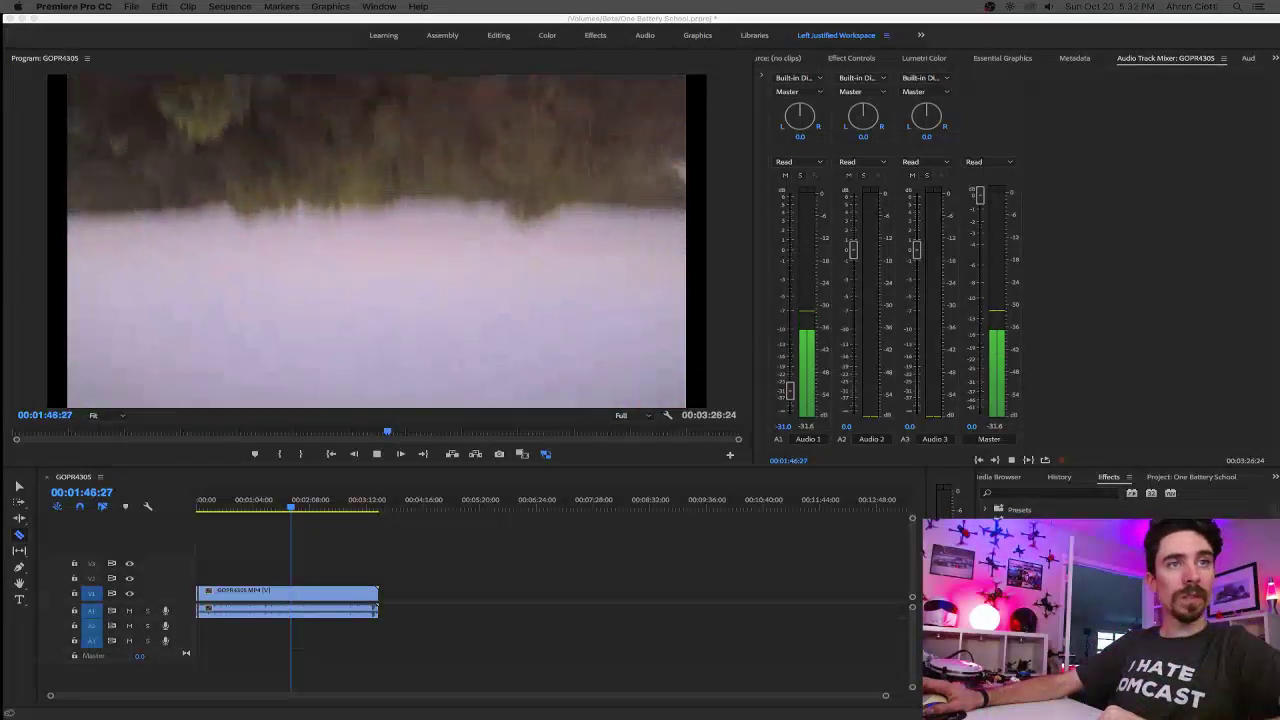
# Import Bassnectar - Arps Of Revolución.mp3 from Downloads into the project and place it on audio track A2 at the sequence start.
pyautogui.press('super+Tab')
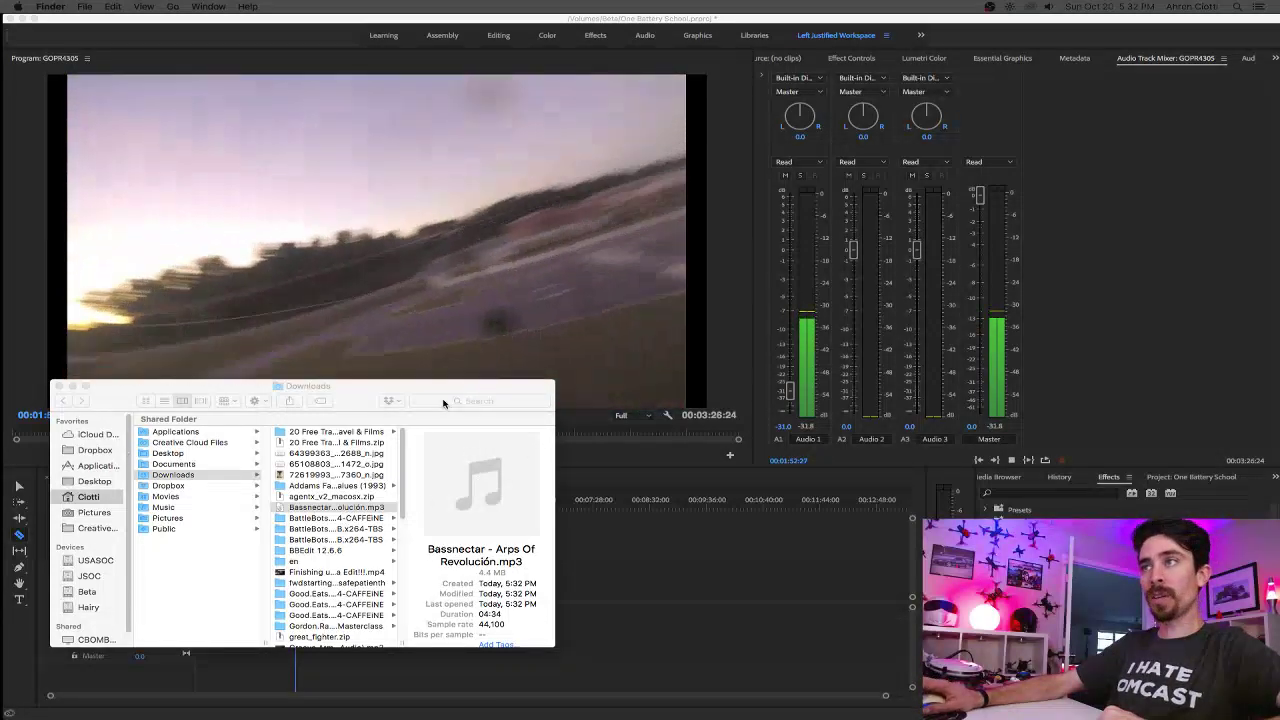
pyautogui.press('super+w')
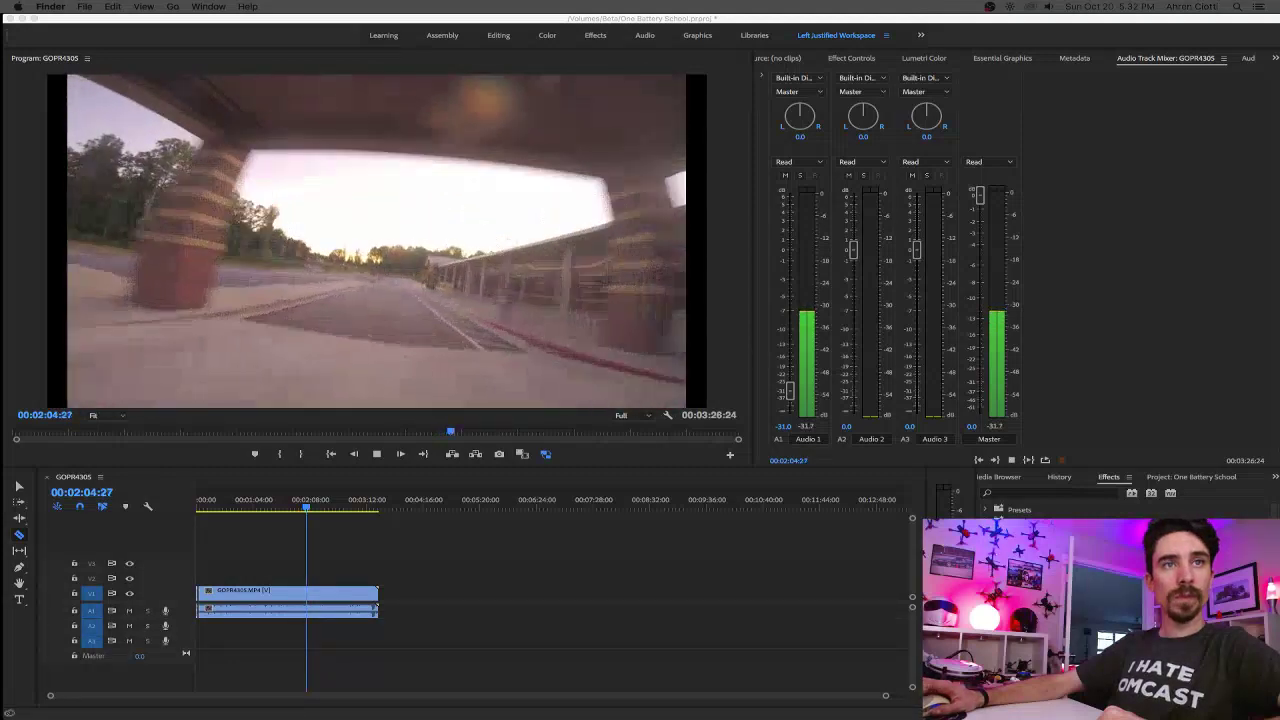
pyautogui.hotkey('shift', '1')
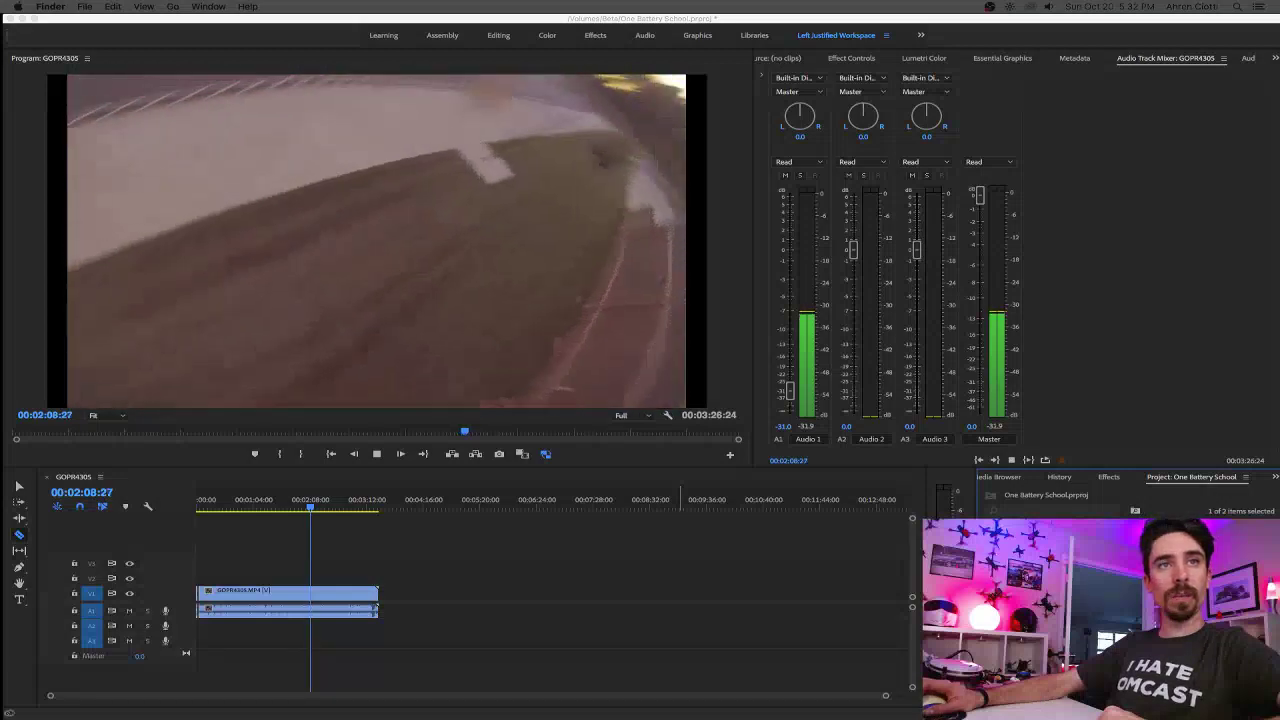
pyautogui.click(1207, 479)
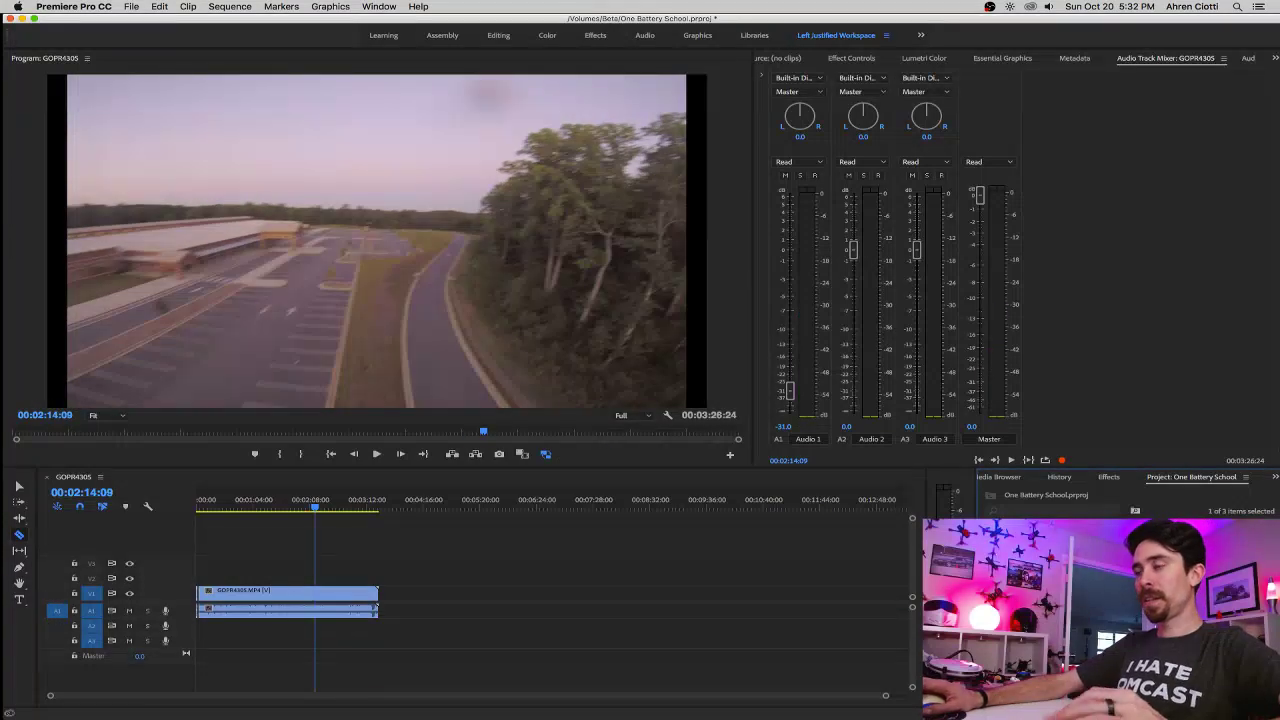
pyautogui.moveTo(1000, 540); pyautogui.dragTo(200, 630)
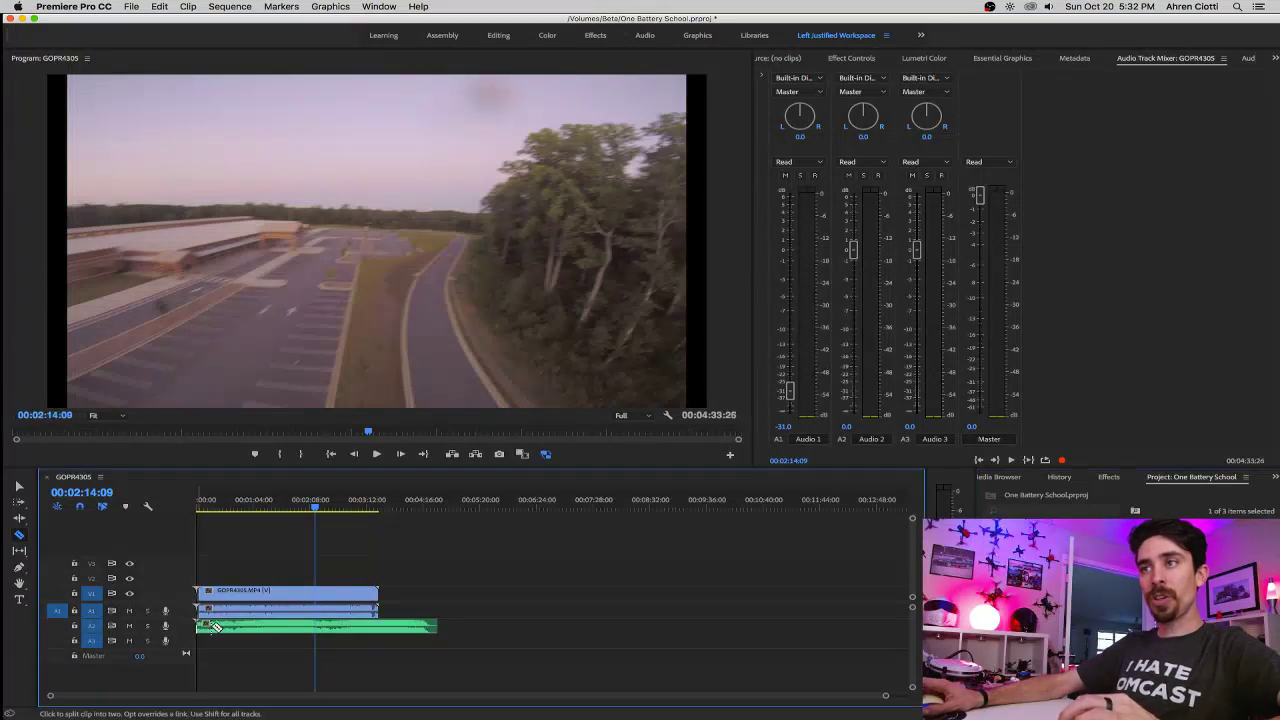
# Play the sequence with the music from 00:00:00:00, stopping at 00:00:44:29 where the beat kicks in.
pyautogui.press('=')
pyautogui.press('=')
pyautogui.press('=')
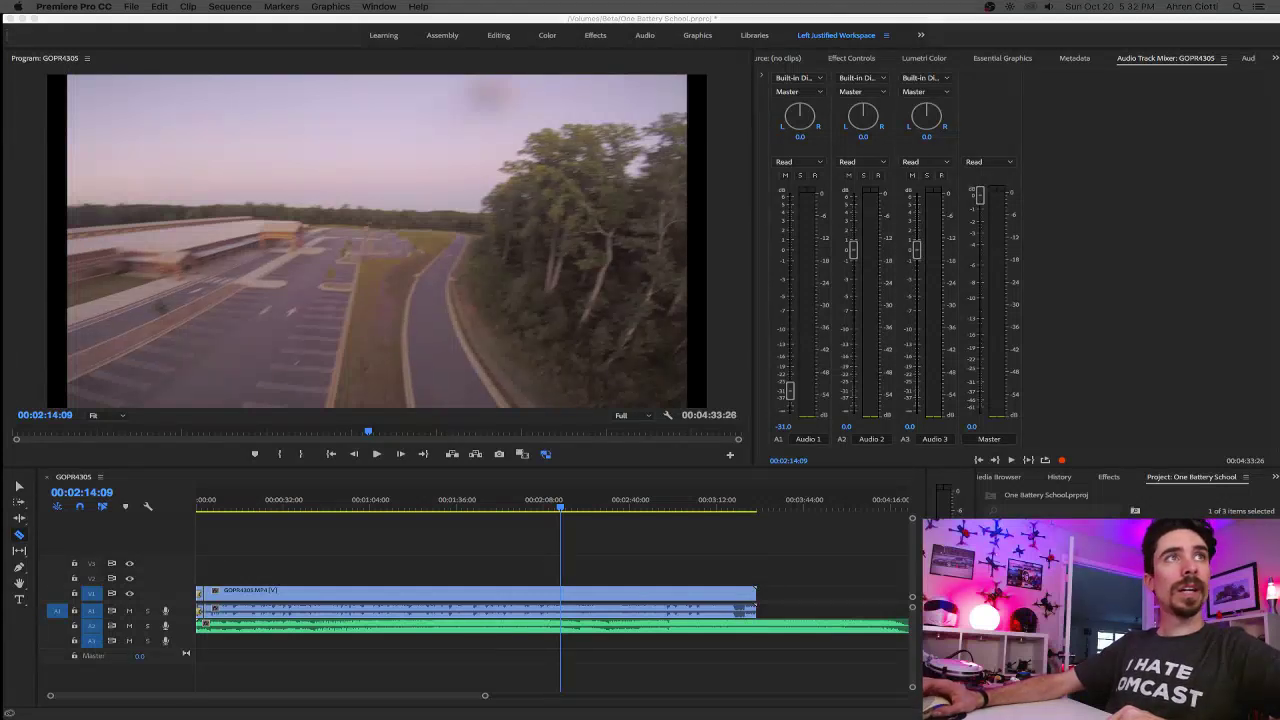
pyautogui.hotkey('ctrl', 'Up')
pyautogui.hotkey('ctrl', 'Up')
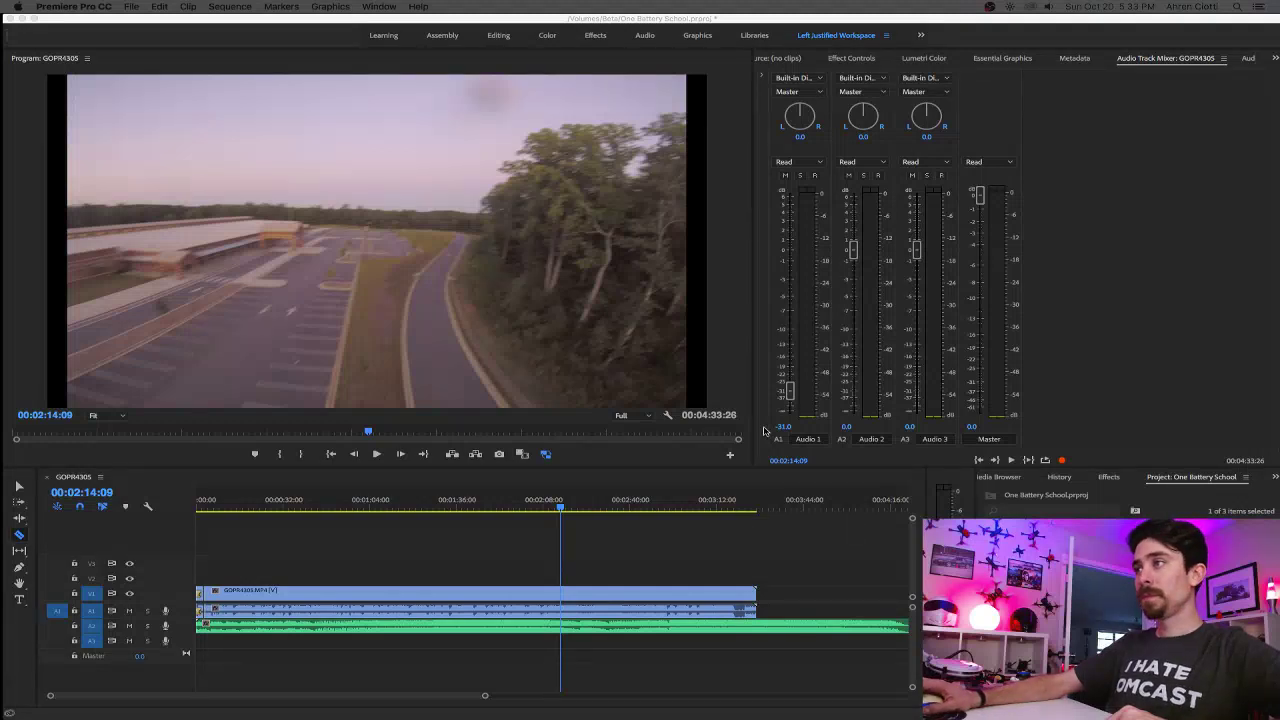
pyautogui.click(271, 523)
pyautogui.press('Home')
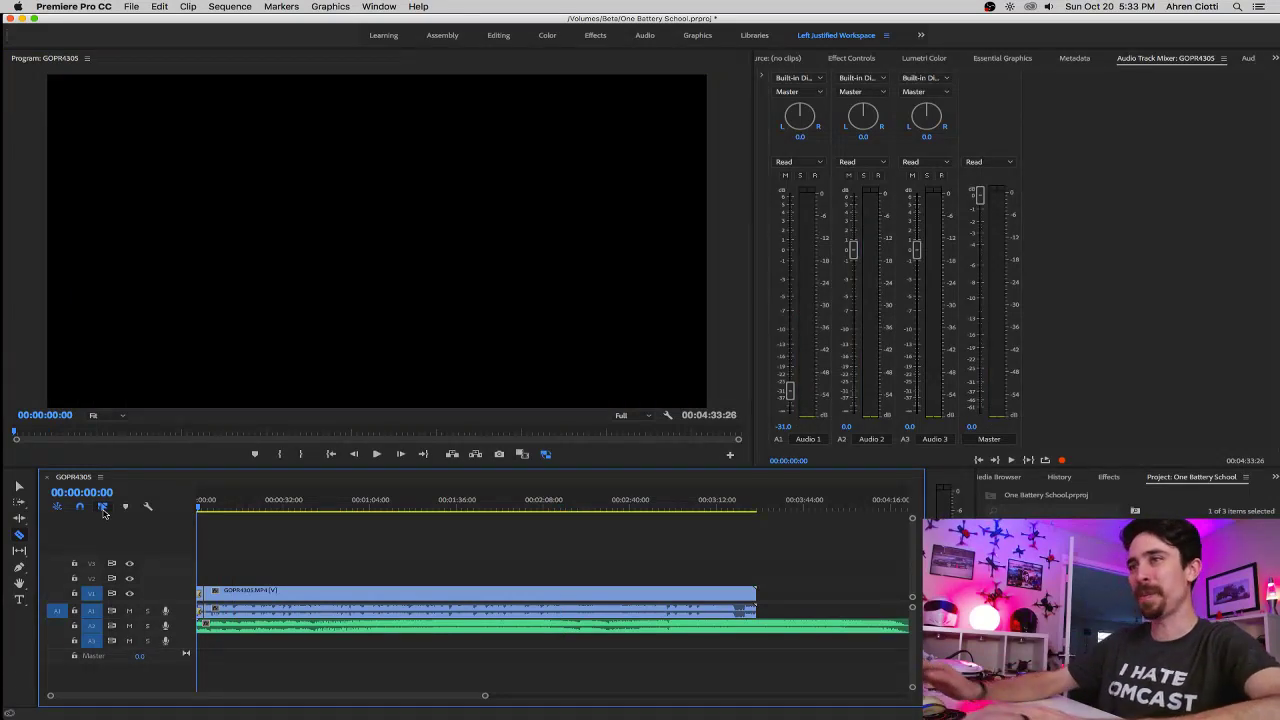
pyautogui.press('space')
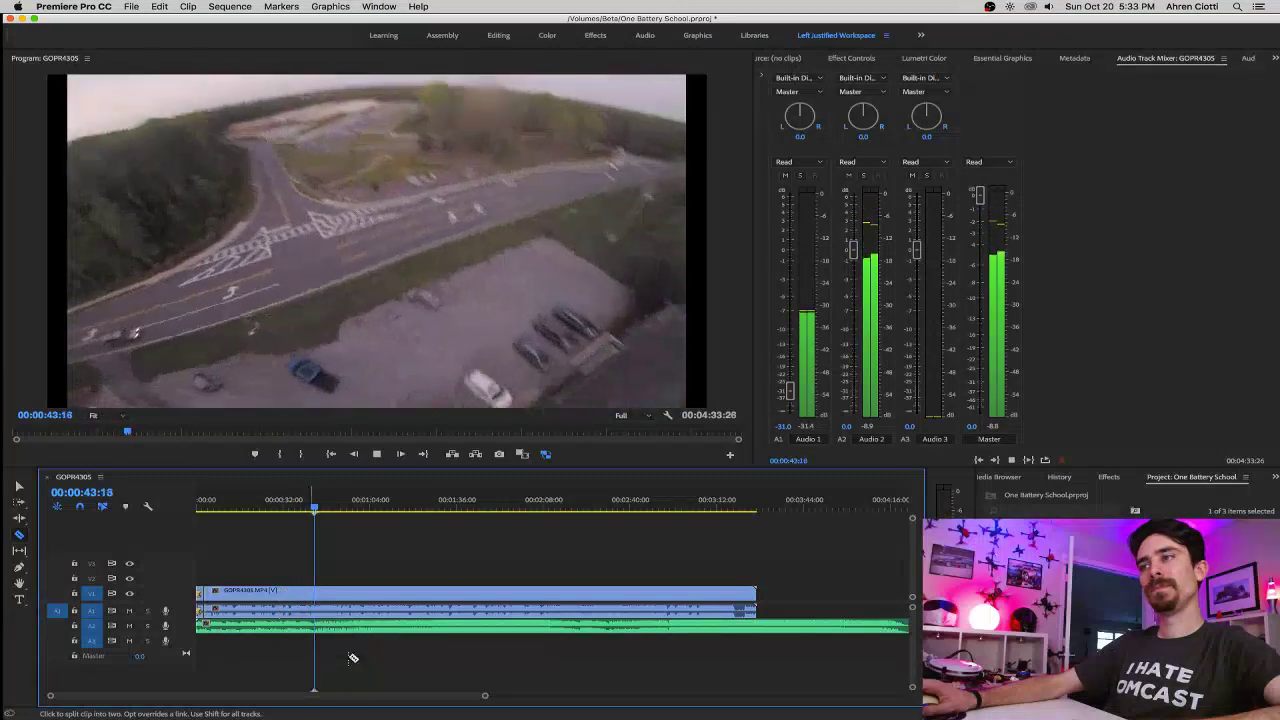
pyautogui.press('space')
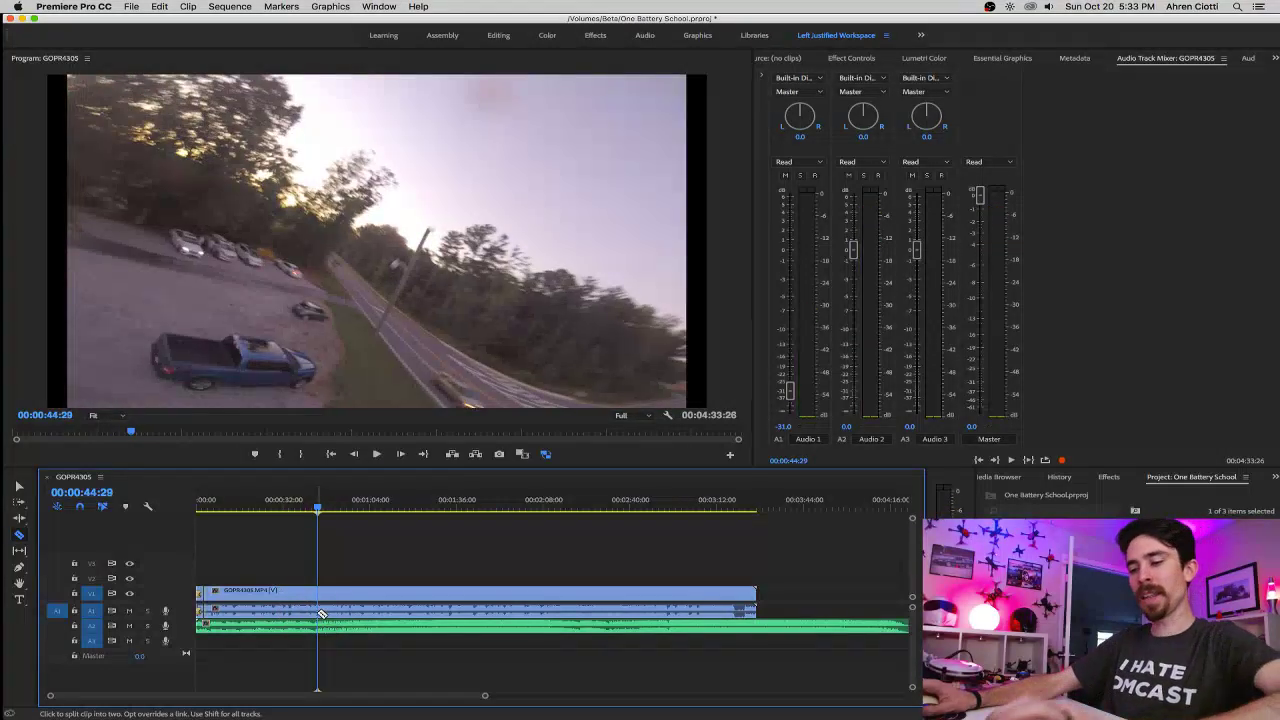
# Magnify the music waveform around the beat change and replay it from 00:00:41:29 to 00:00:44:07.
pyautogui.scroll(5, 323, 617)
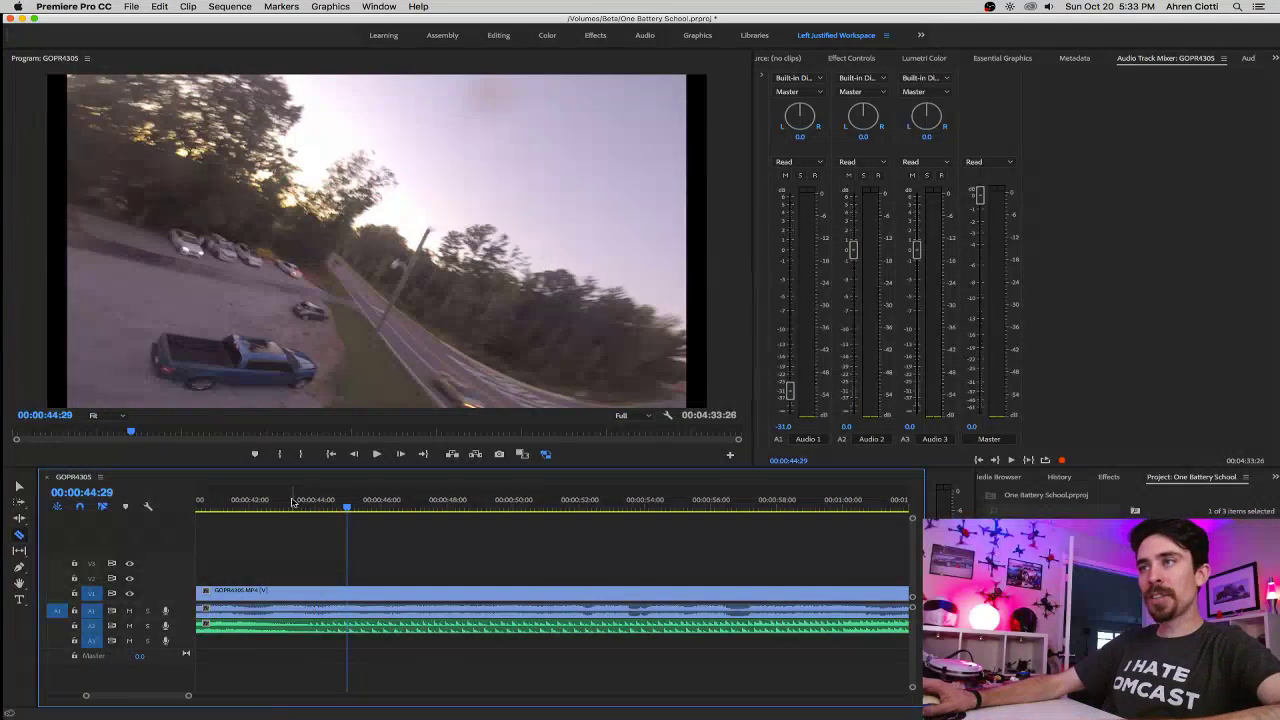
pyautogui.click(250, 508)
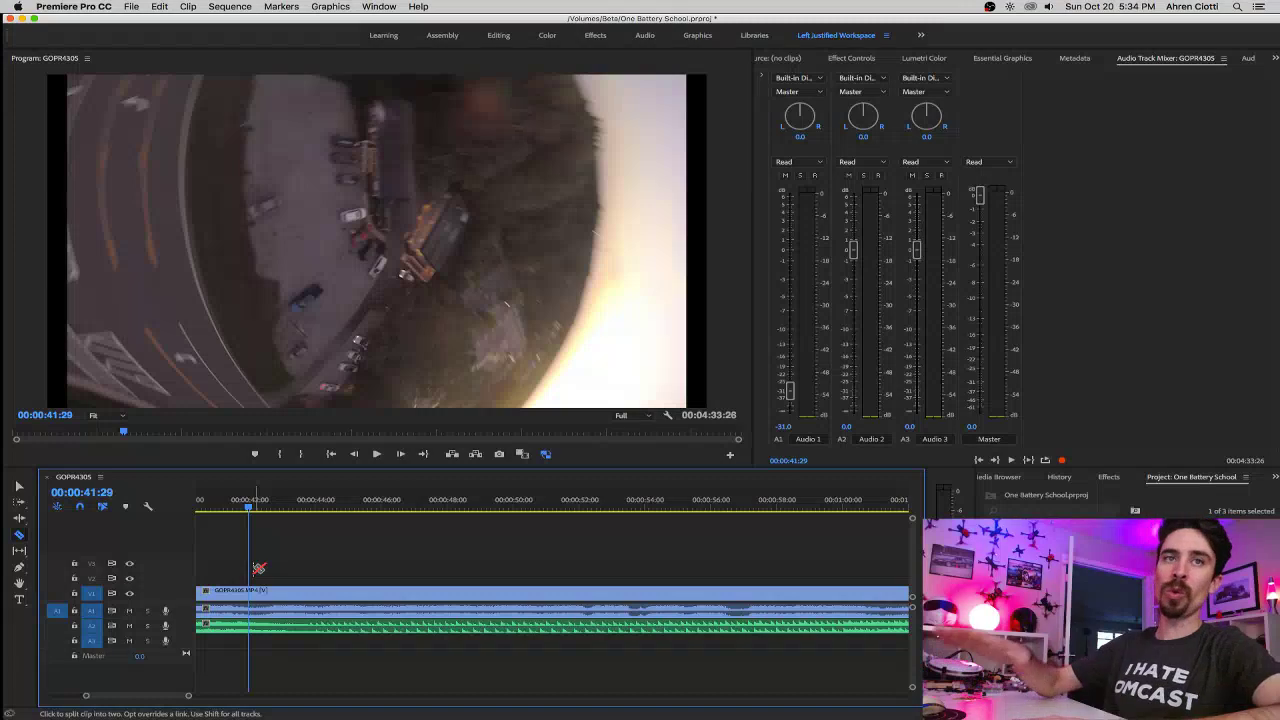
pyautogui.keyDown('alt'); pyautogui.scroll(2, 352, 610); pyautogui.keyUp('alt')
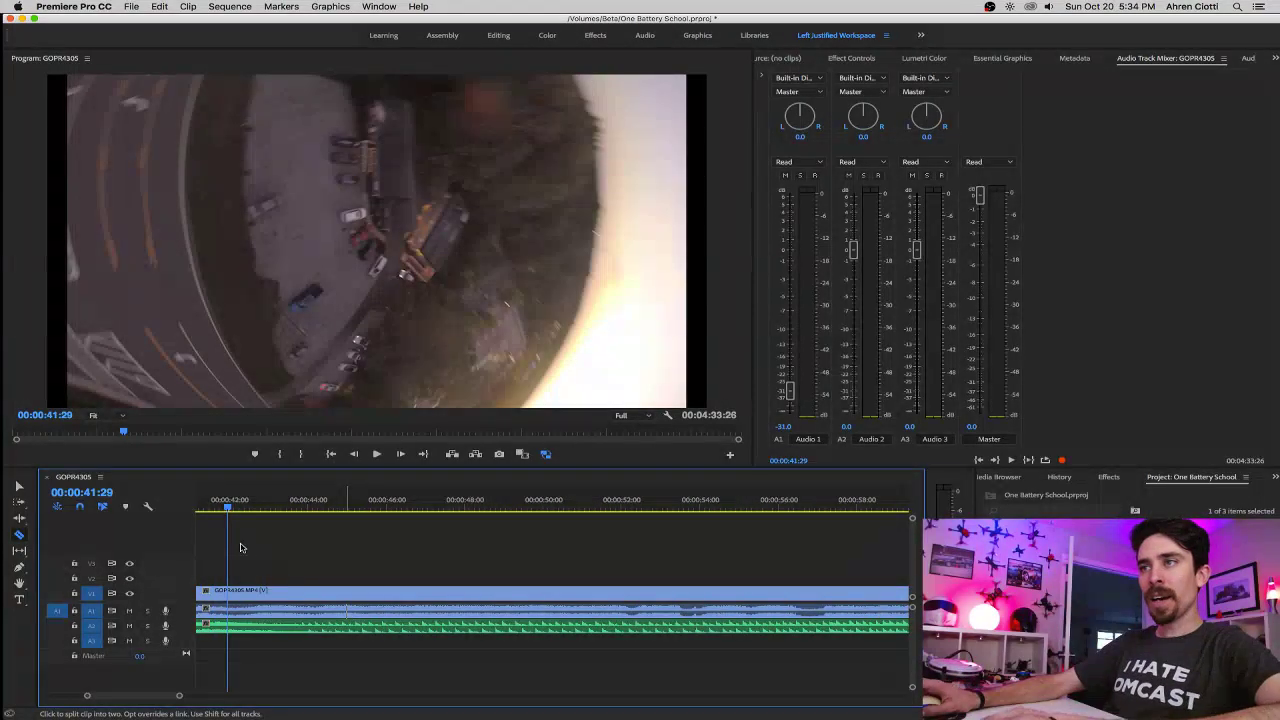
pyautogui.press('space')
pyautogui.scroll(5, 262, 516)
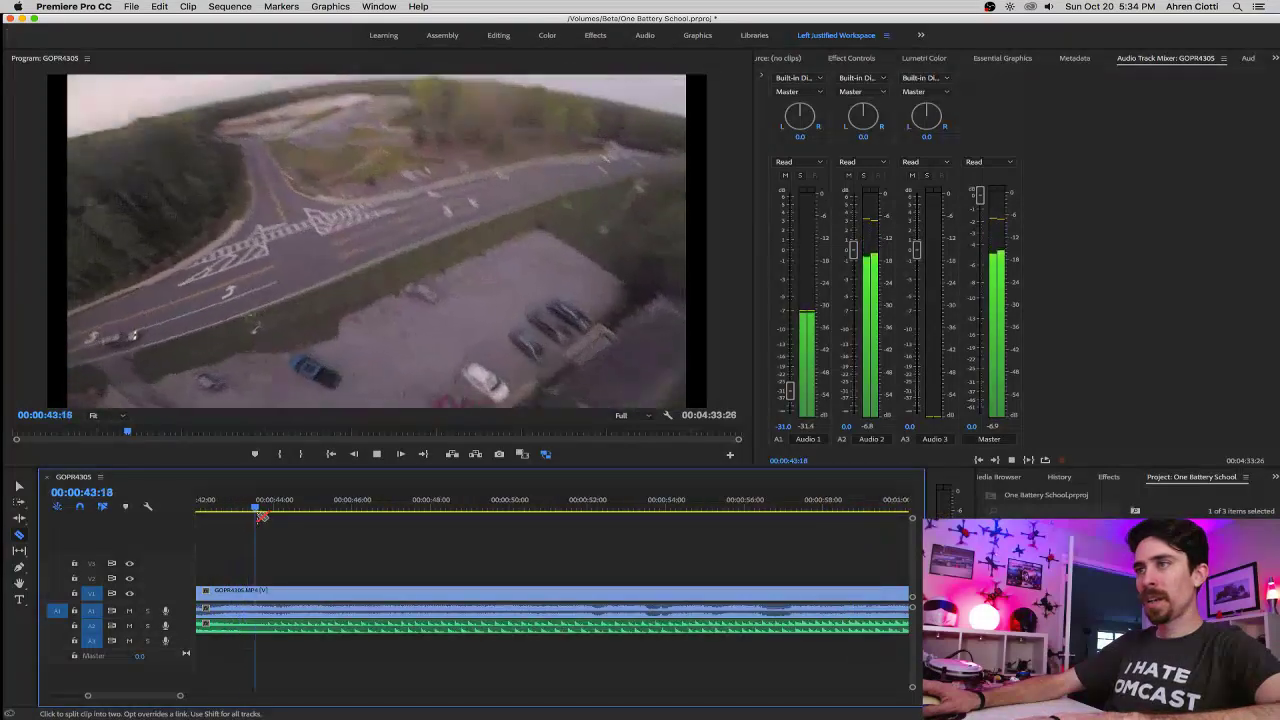
pyautogui.press('space')
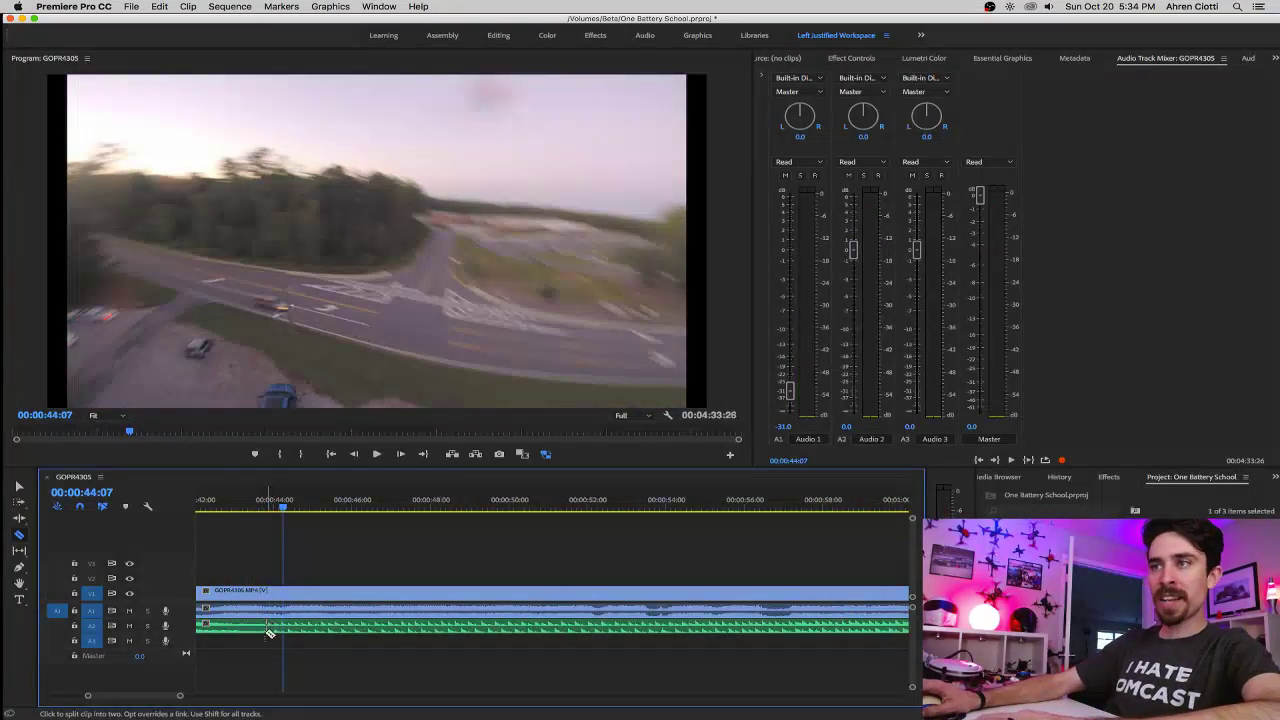
# Check the end of the video clip, return to the beat change and step frame by frame to 00:00:43:22.
pyautogui.press('Down')
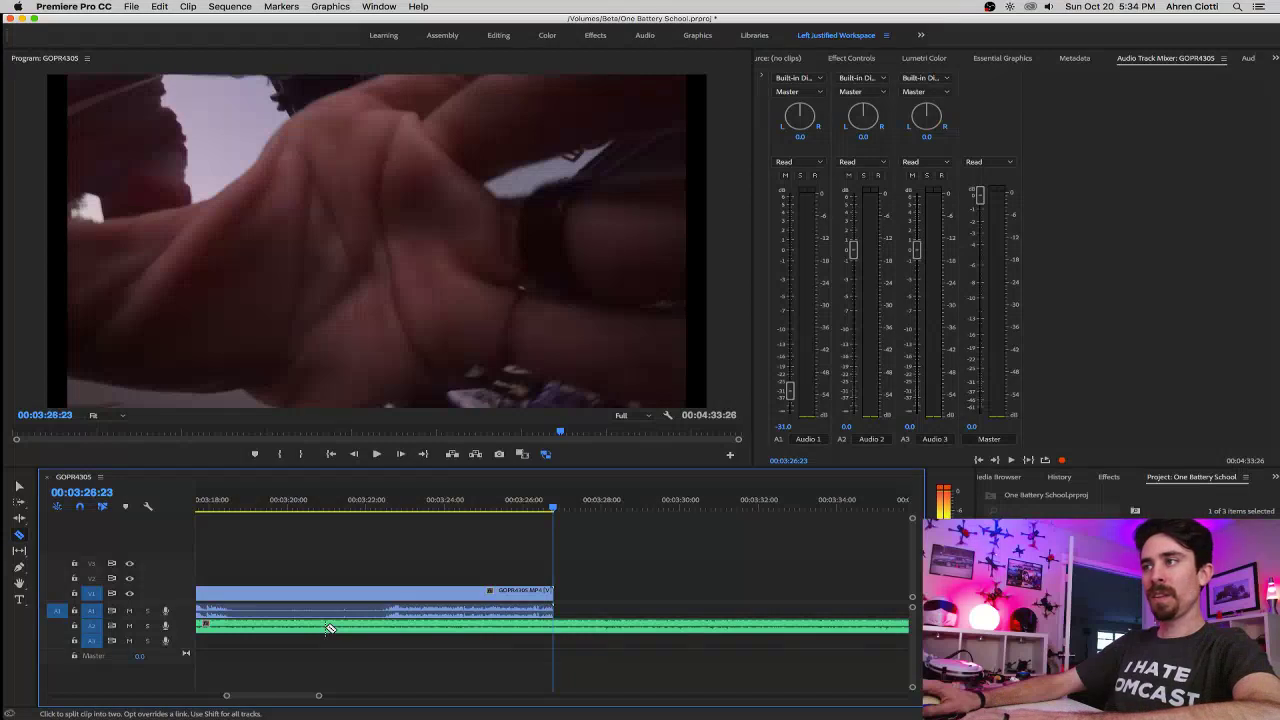
pyautogui.moveTo(285, 696)
pyautogui.mouseDown()
pyautogui.moveTo(97, 687)
pyautogui.moveTo(141, 687)
pyautogui.mouseUp()
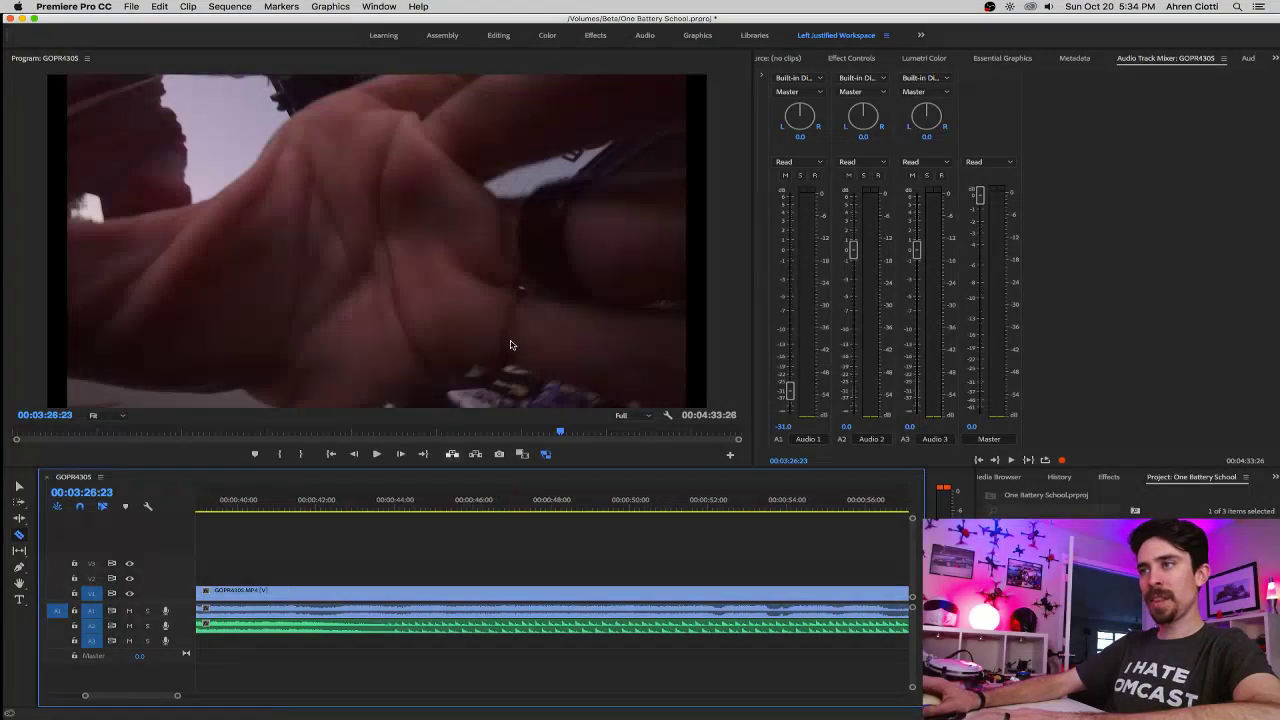
pyautogui.click(383, 509)
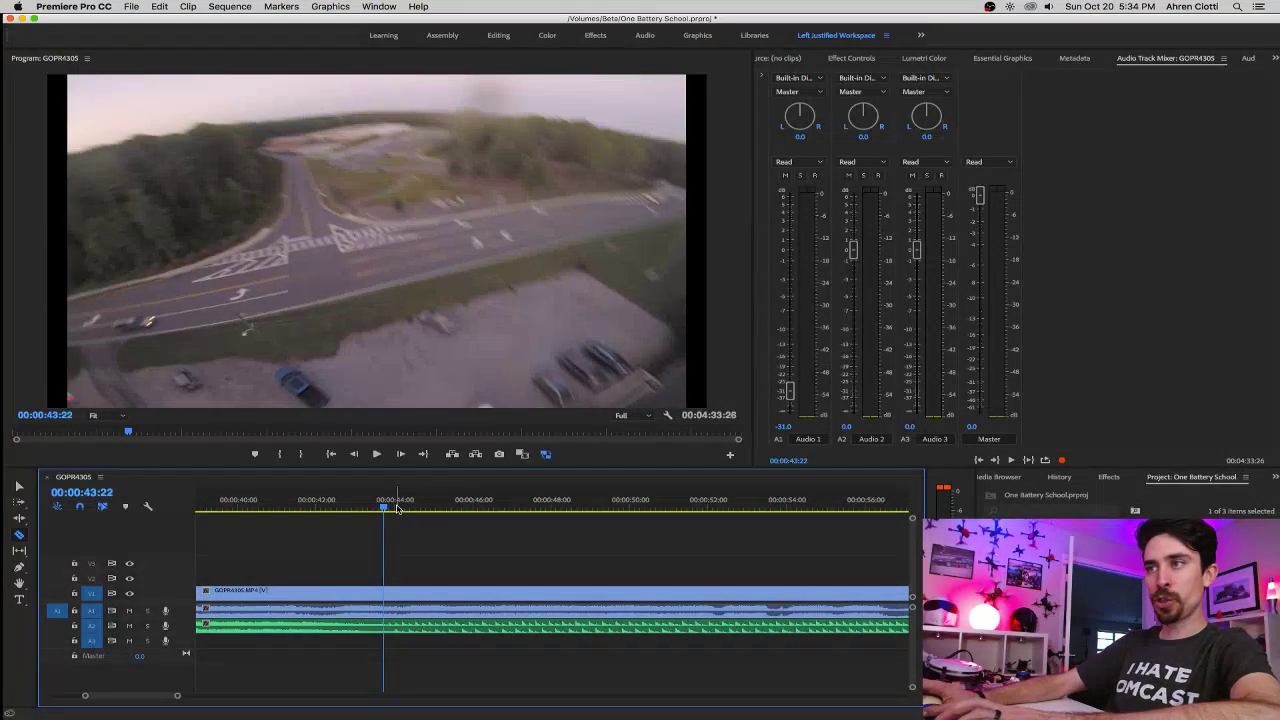
pyautogui.press('Right')
pyautogui.press('Right')
pyautogui.press('Right')
pyautogui.press('Right')
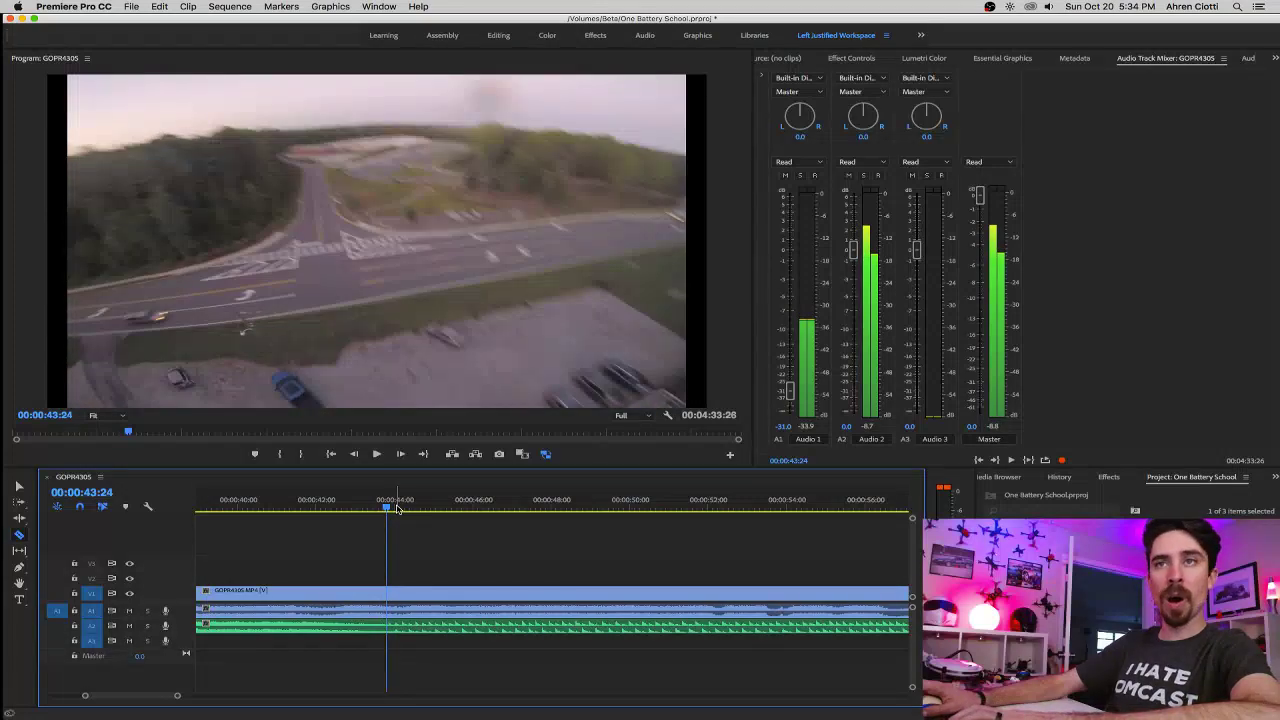
pyautogui.press('Left')
pyautogui.press('Left')
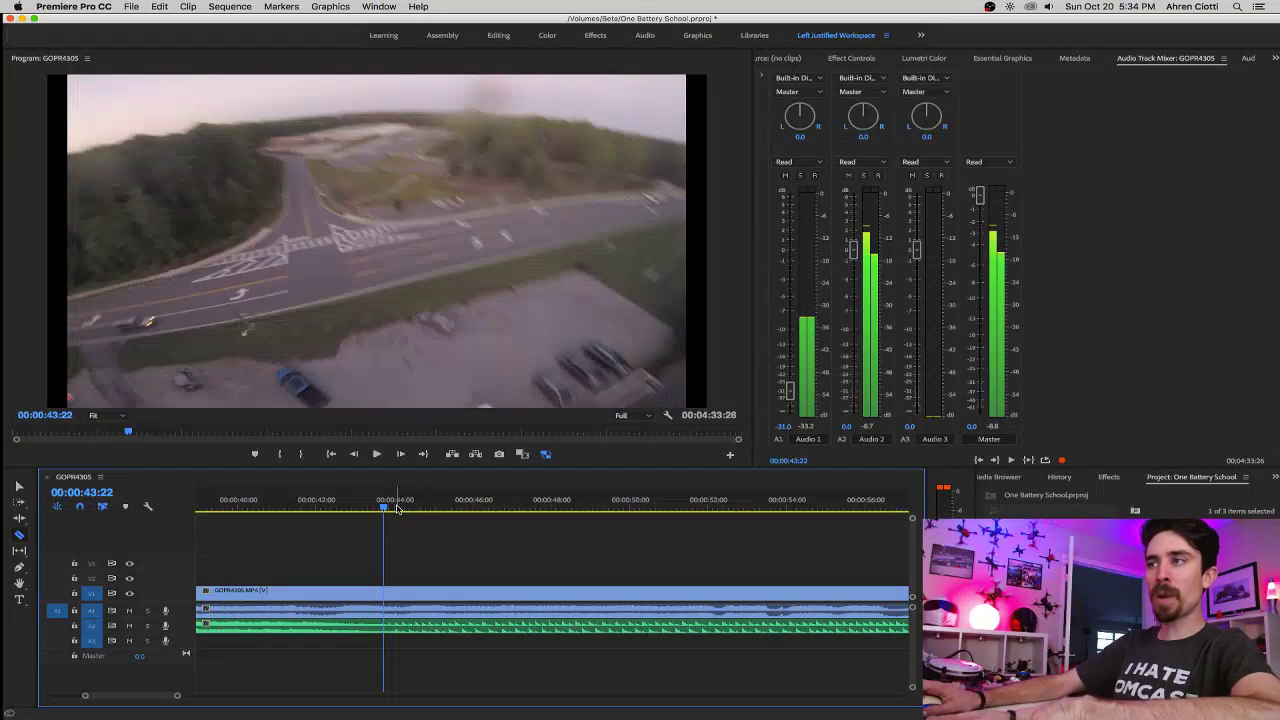
# Play the beat change up to 00:00:44:20 and move the playhead back to 00:00:39:18.
pyautogui.press('space')
pyautogui.press('space')
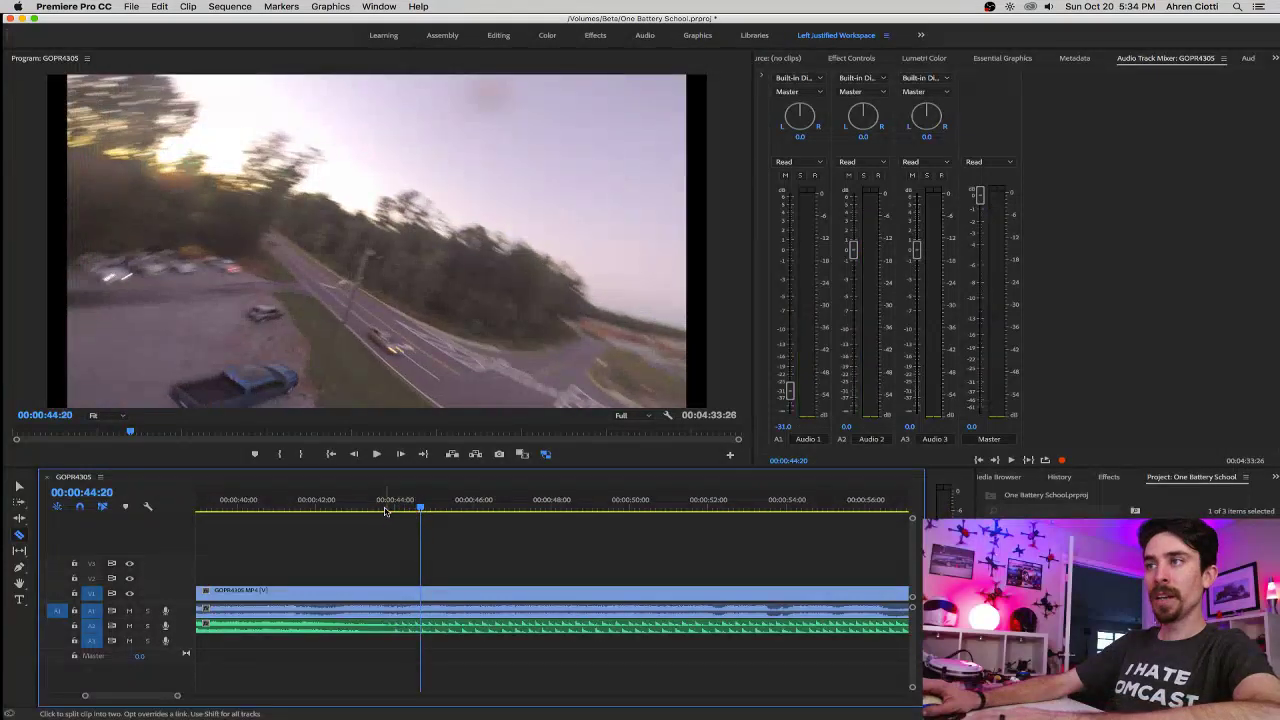
pyautogui.click(222, 508)
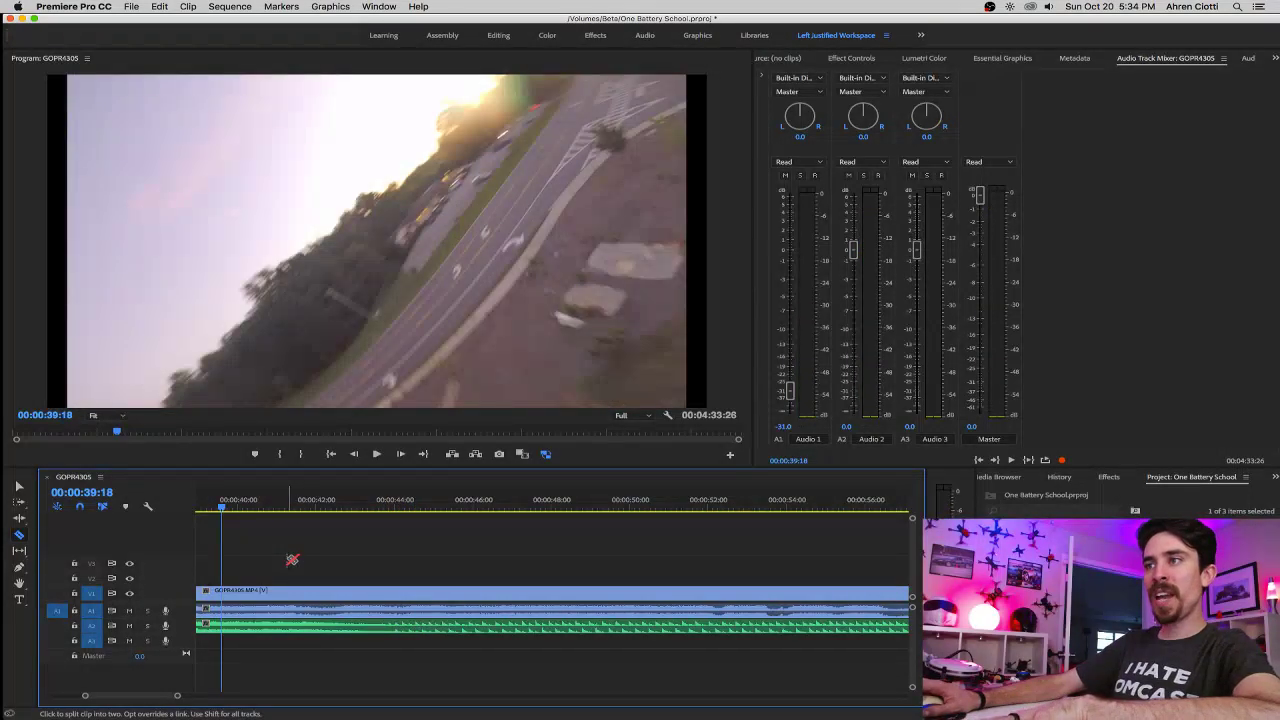
# Delete the section of the music on A2 before 00:00:39:18.
pyautogui.rightClick(215, 628)
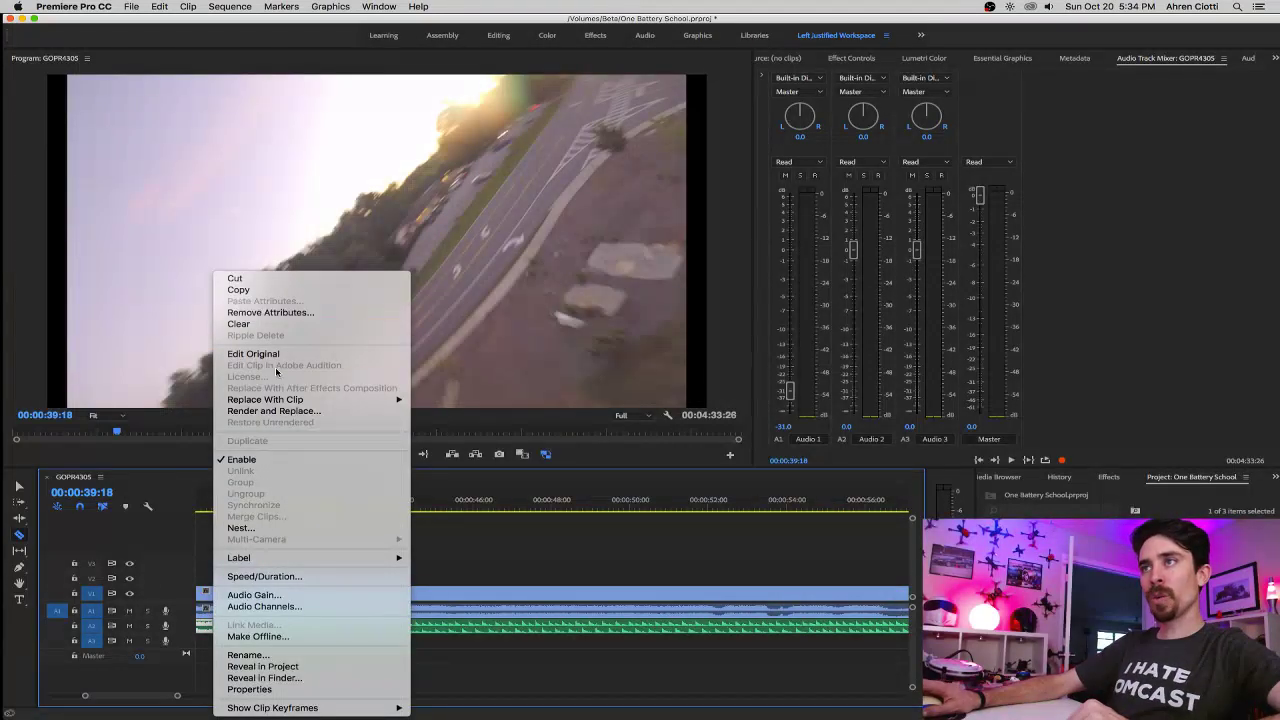
pyautogui.click(276, 324)
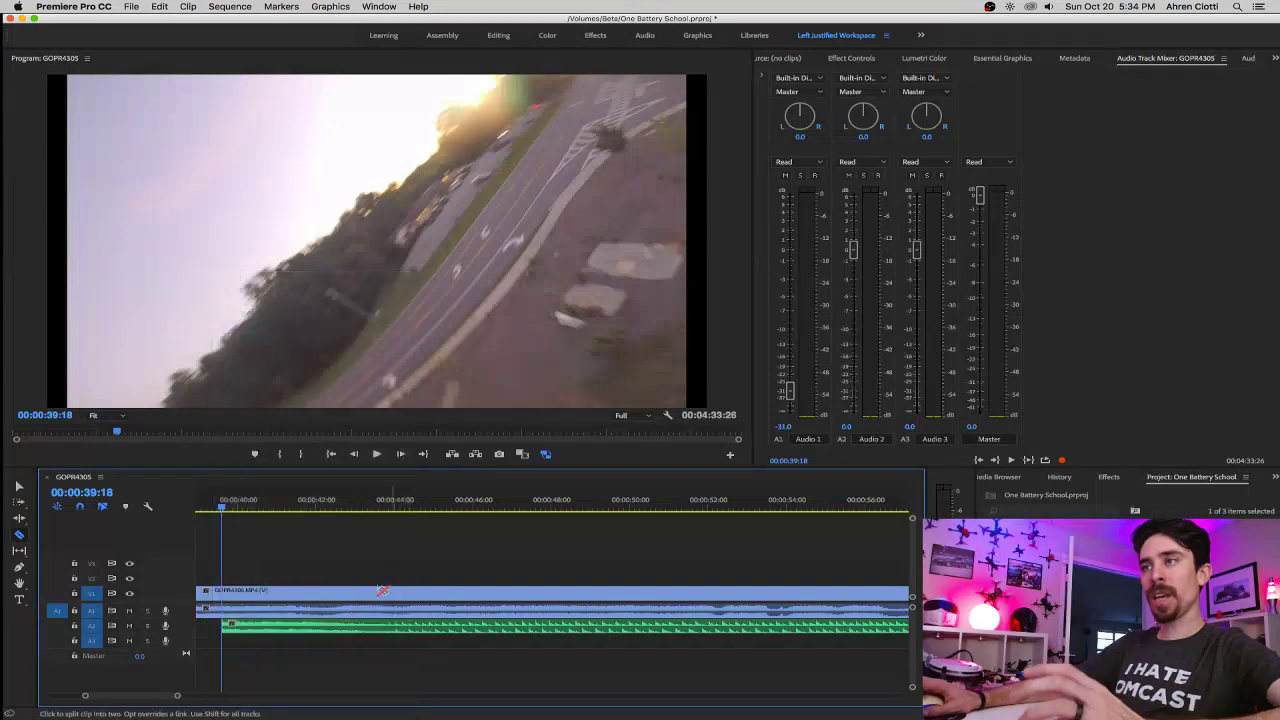
pyautogui.press('-')
pyautogui.press('-')
# Move the remaining music clip to the start of the sequence at 00:00:00:00.
pyautogui.rightClick(232, 627)
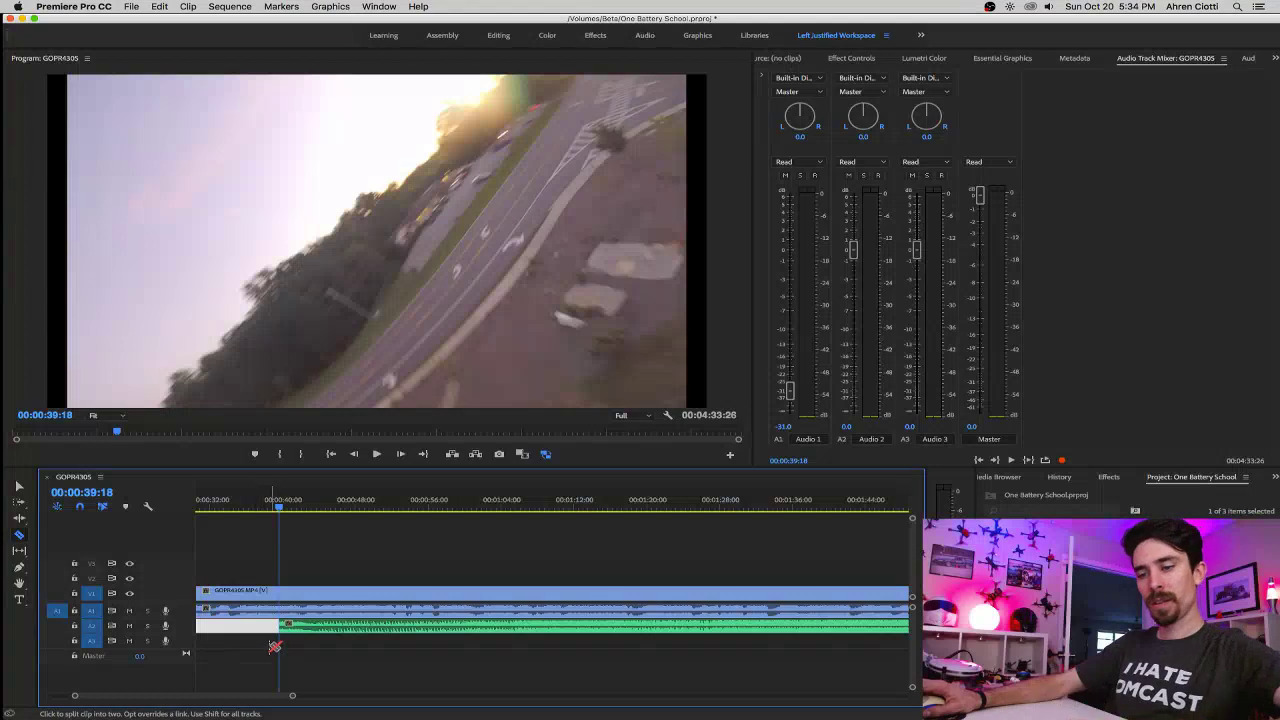
pyautogui.press('v')
pyautogui.press('-')
pyautogui.press('-')
pyautogui.press('-')
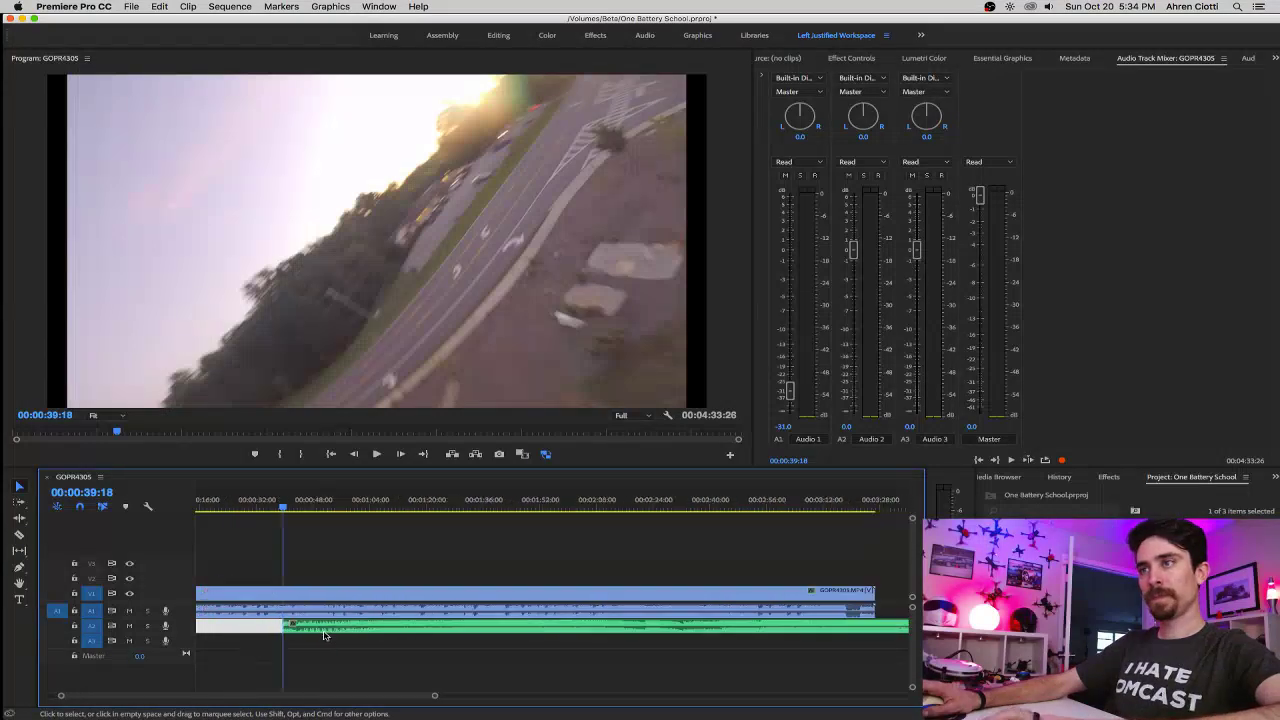
pyautogui.press('-')
pyautogui.press('-')
pyautogui.moveTo(278, 631); pyautogui.dragTo(217, 634)
# Magnify the opening of the sequence and play the takeoff with the music around 00:00:04:00, stopping at 00:00:04:19.
pyautogui.press('=')
pyautogui.press('=')
pyautogui.press('=')
pyautogui.press('=')
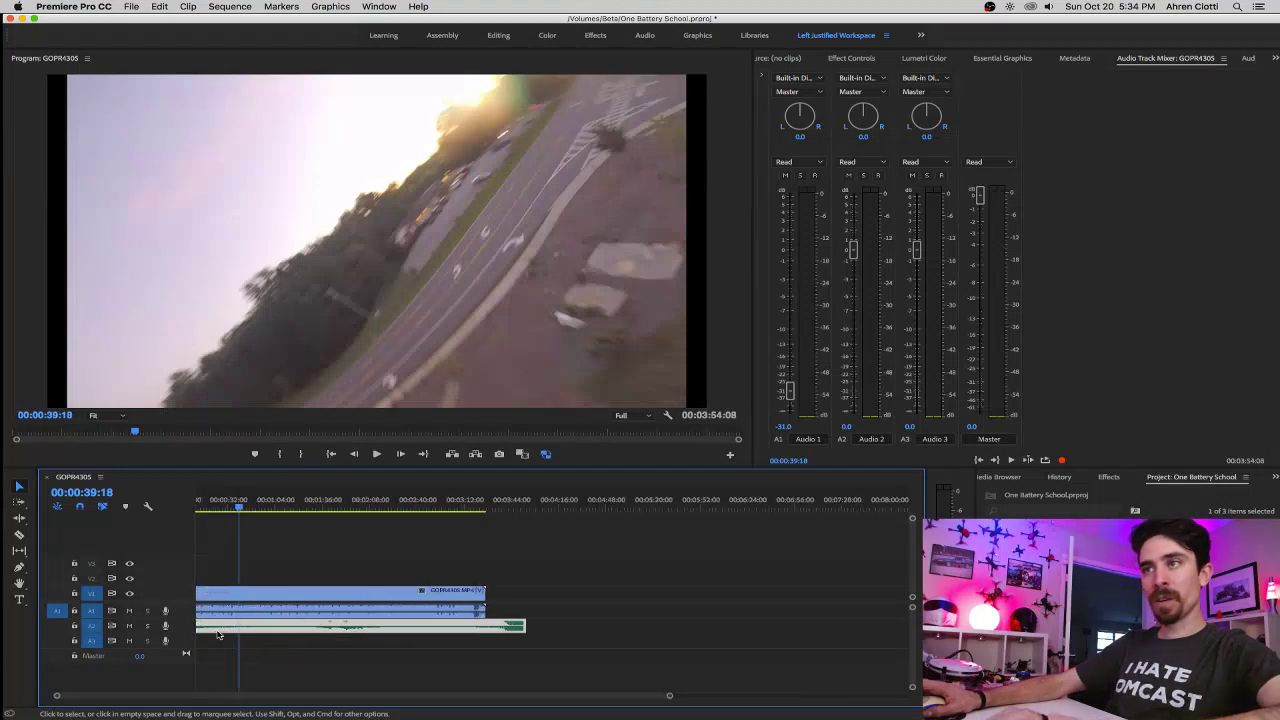
pyautogui.press('=')
pyautogui.press('=')
pyautogui.press('=')
pyautogui.press('=')
pyautogui.press('=')
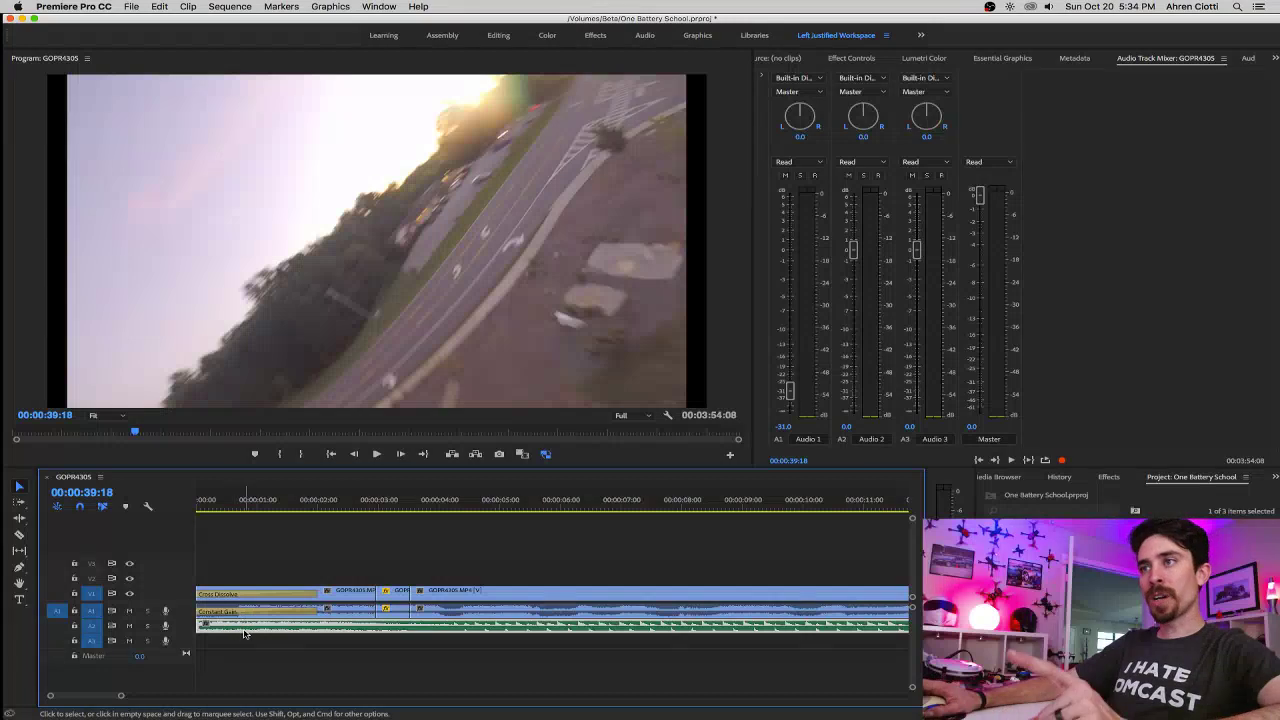
pyautogui.press('=')
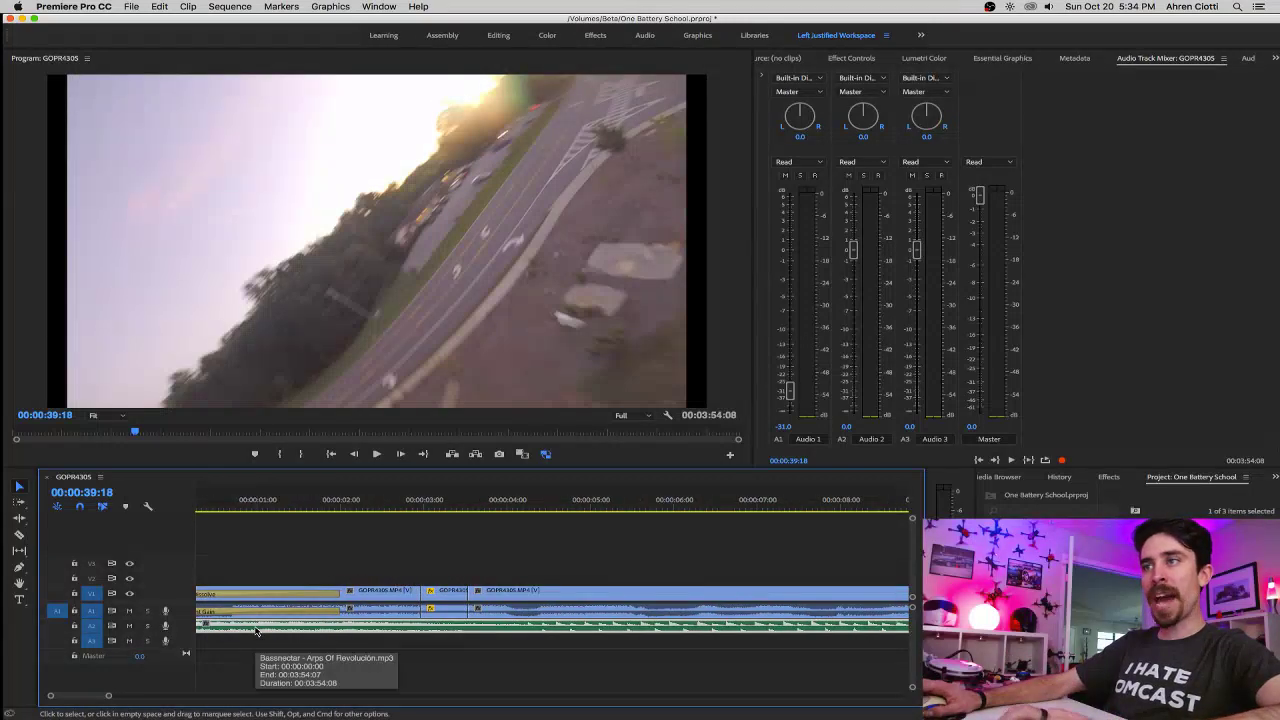
pyautogui.click(539, 509)
pyautogui.press('space')
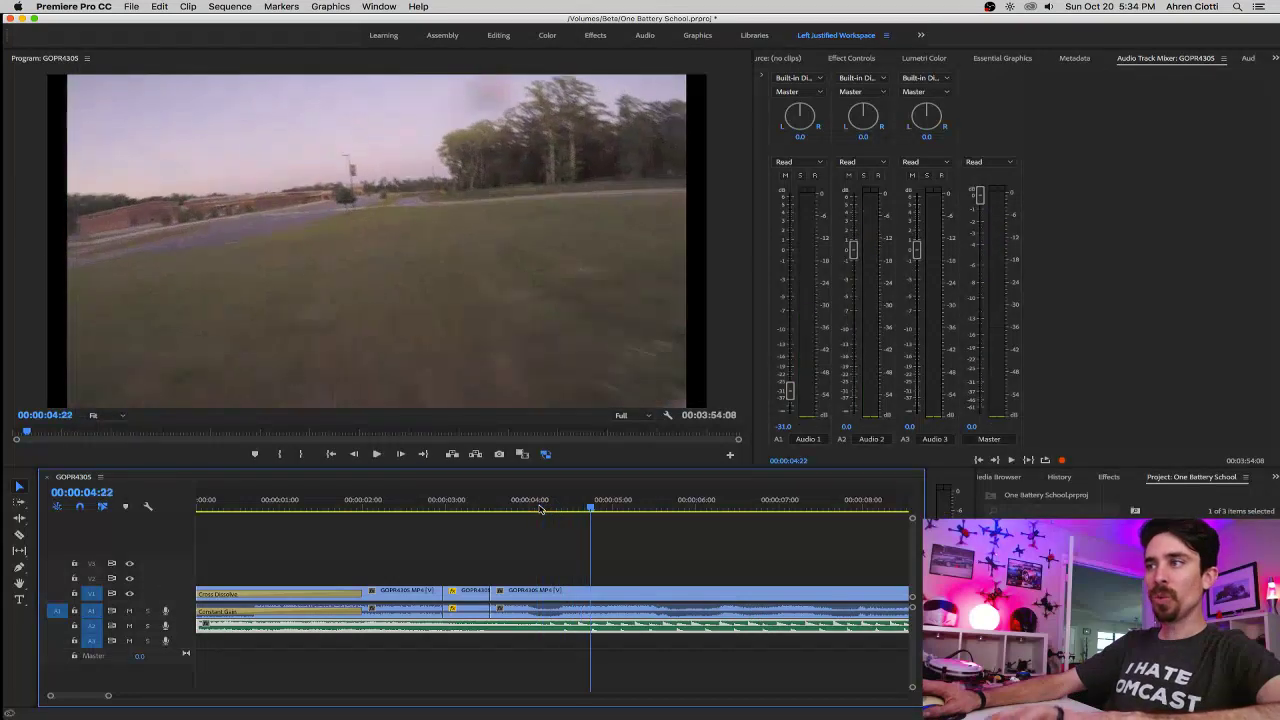
pyautogui.click(507, 509)
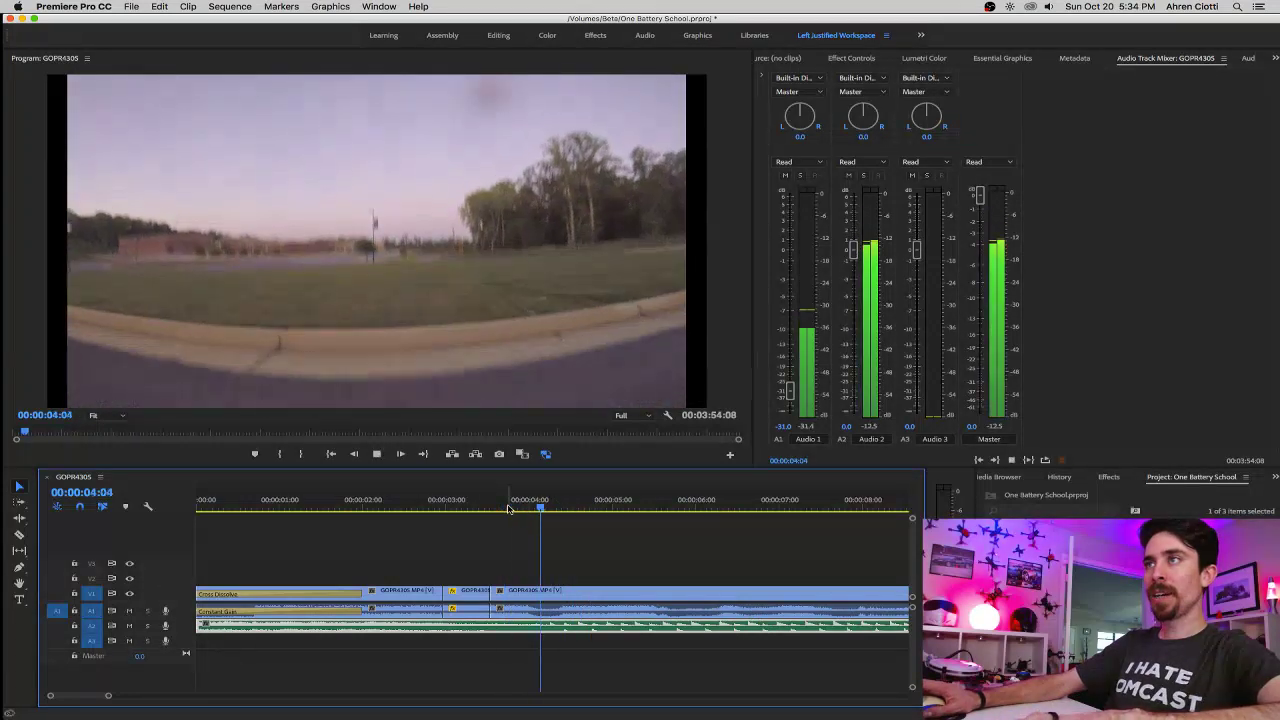
pyautogui.press('space')
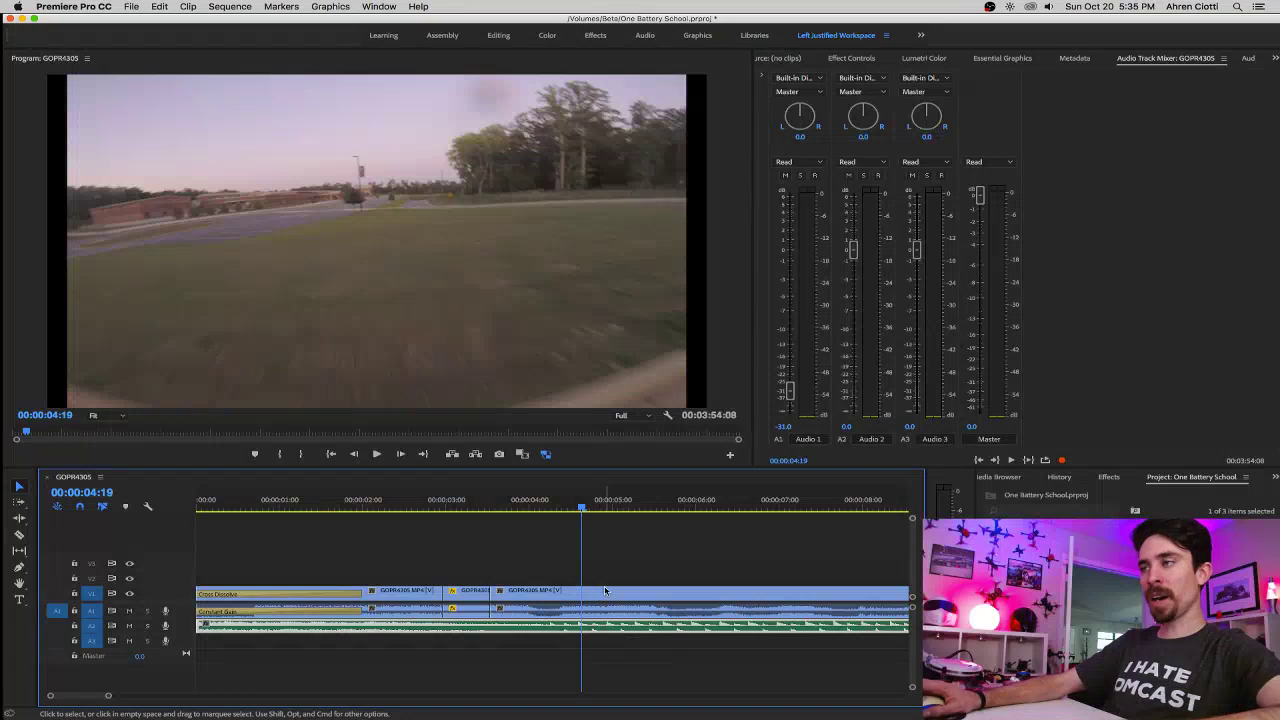
# Replay the takeoff with the music from 00:00:03:07 to 00:00:05:10, and again from 00:00:03:25 to 00:00:04:16.
pyautogui.click(466, 508)
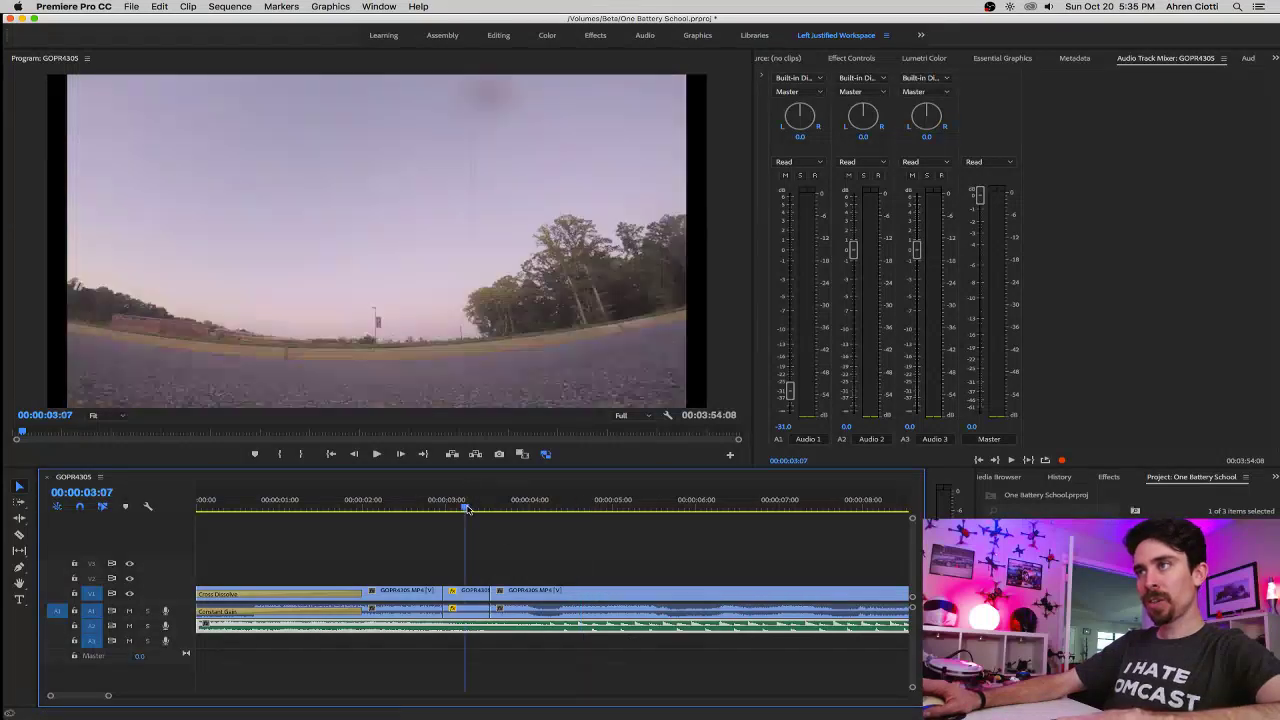
pyautogui.press('space')
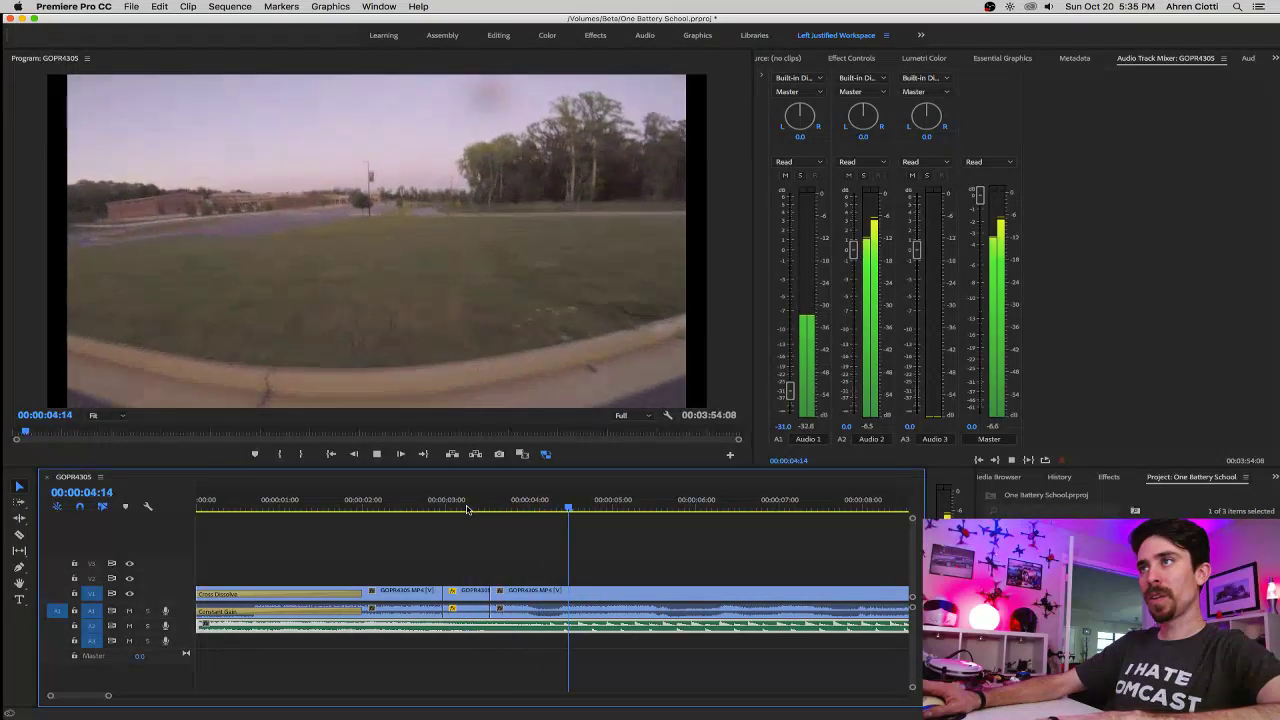
pyautogui.press('space')
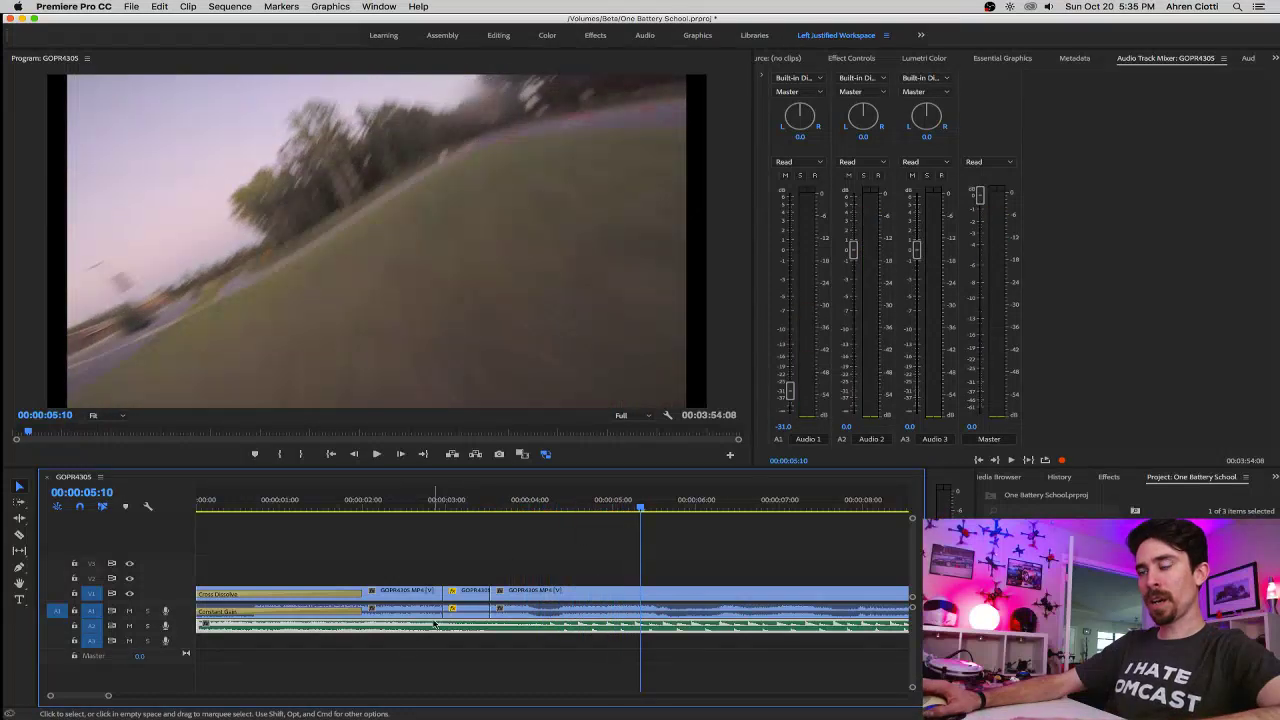
pyautogui.moveTo(528, 508); pyautogui.dragTo(515, 510)
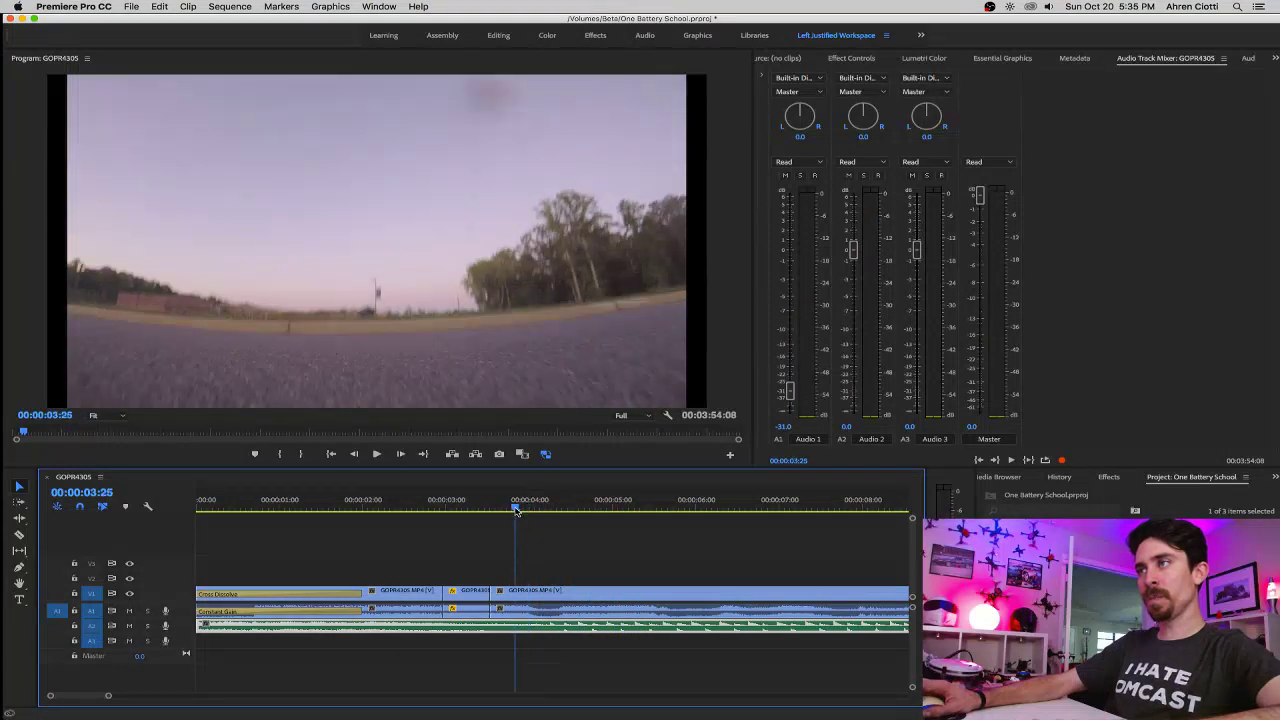
pyautogui.press('space')
pyautogui.press('space')
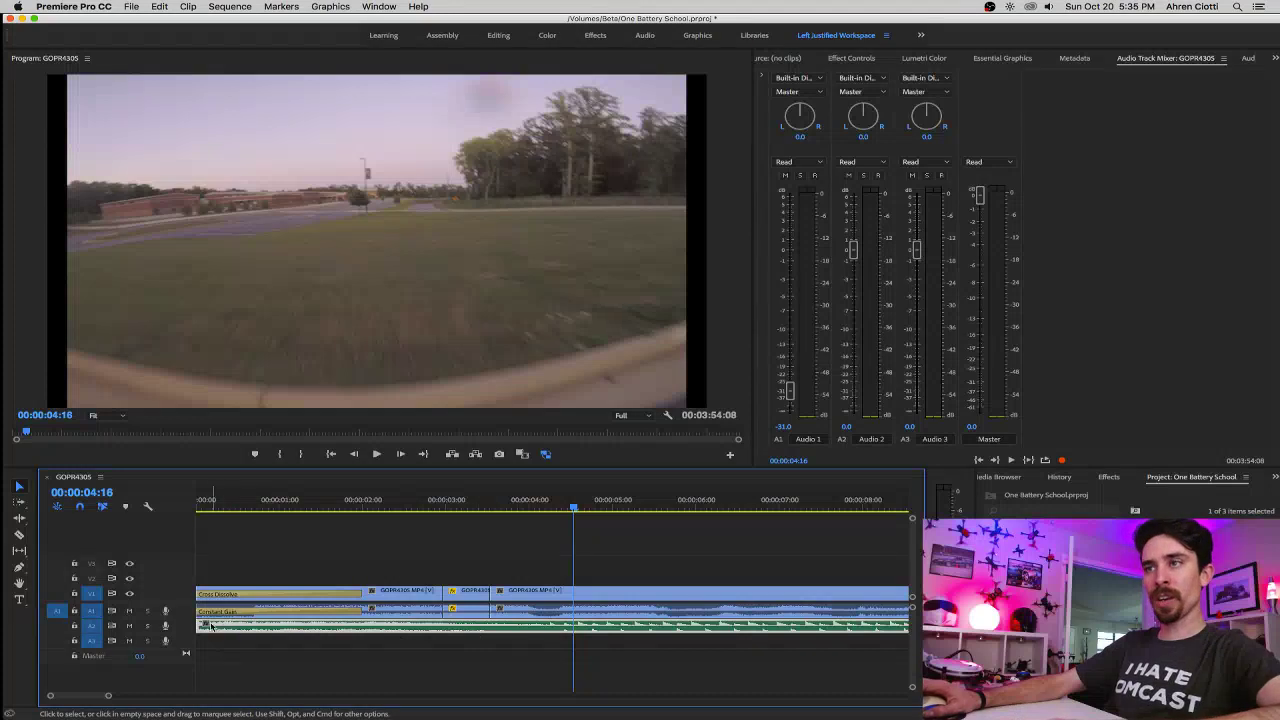
# Trim 10 frames off the beginning of the music clip and place it back at the sequence start.
pyautogui.moveTo(198, 626); pyautogui.dragTo(222, 626)
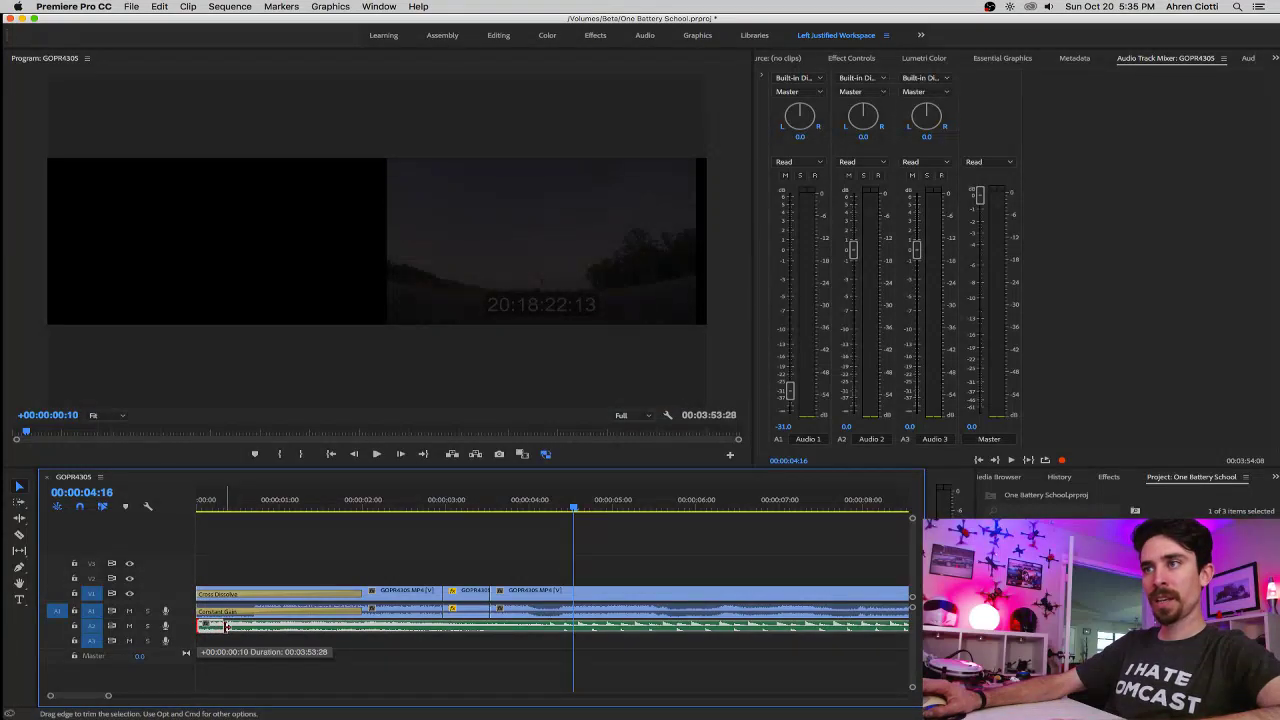
pyautogui.moveTo(226, 626); pyautogui.dragTo(226, 626)
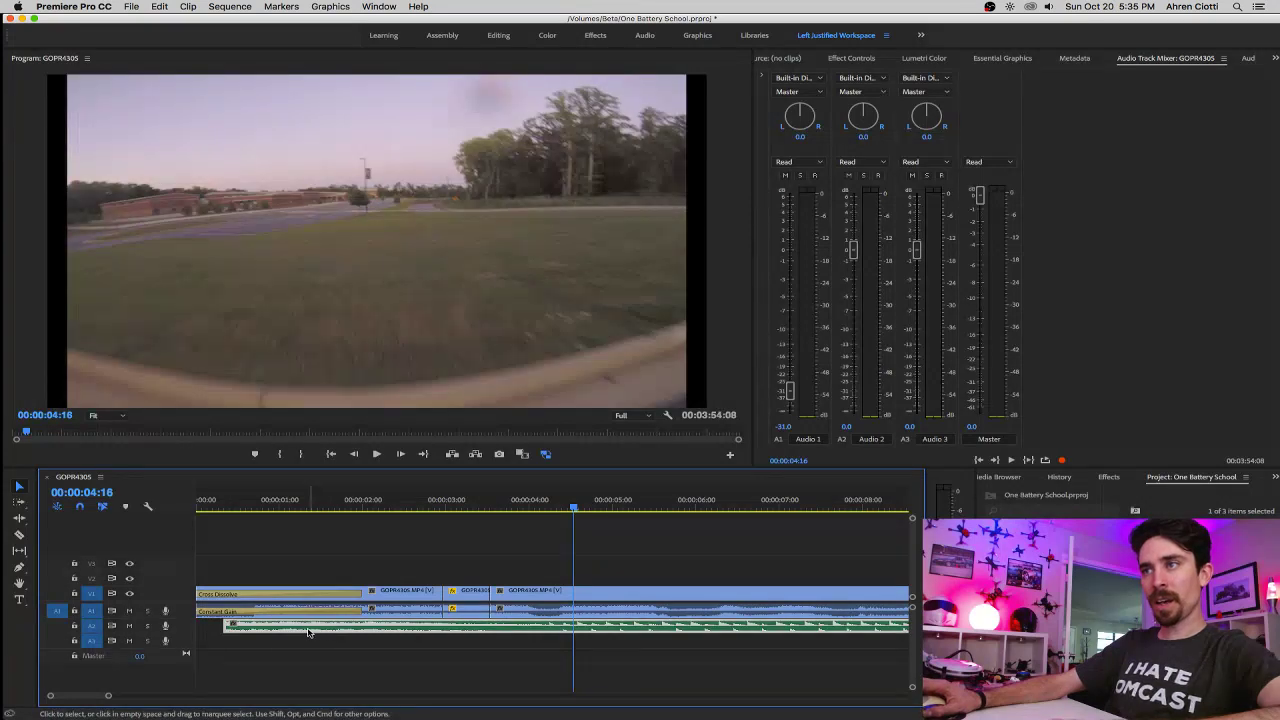
pyautogui.press('super+z')
# Play the takeoff against the trimmed music from 00:00:03:10, stopping at 00:00:05:08.
pyautogui.click(474, 510)
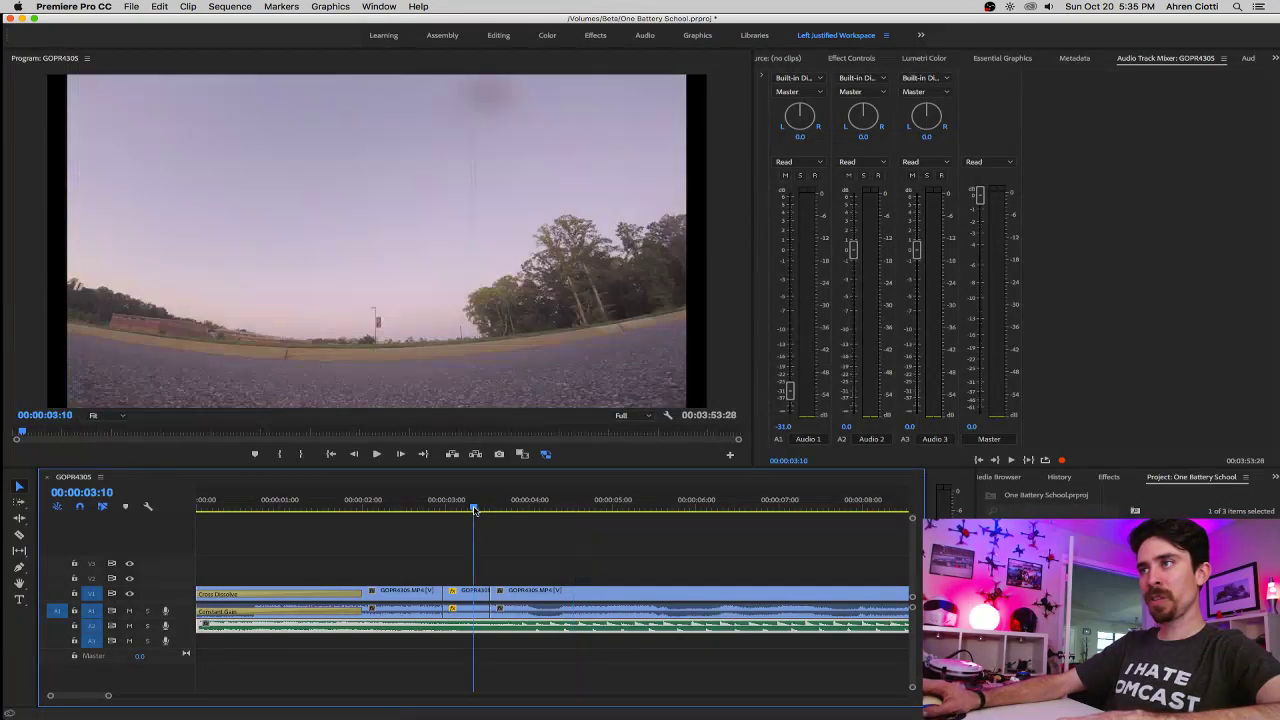
pyautogui.press('space')
pyautogui.click(474, 510)
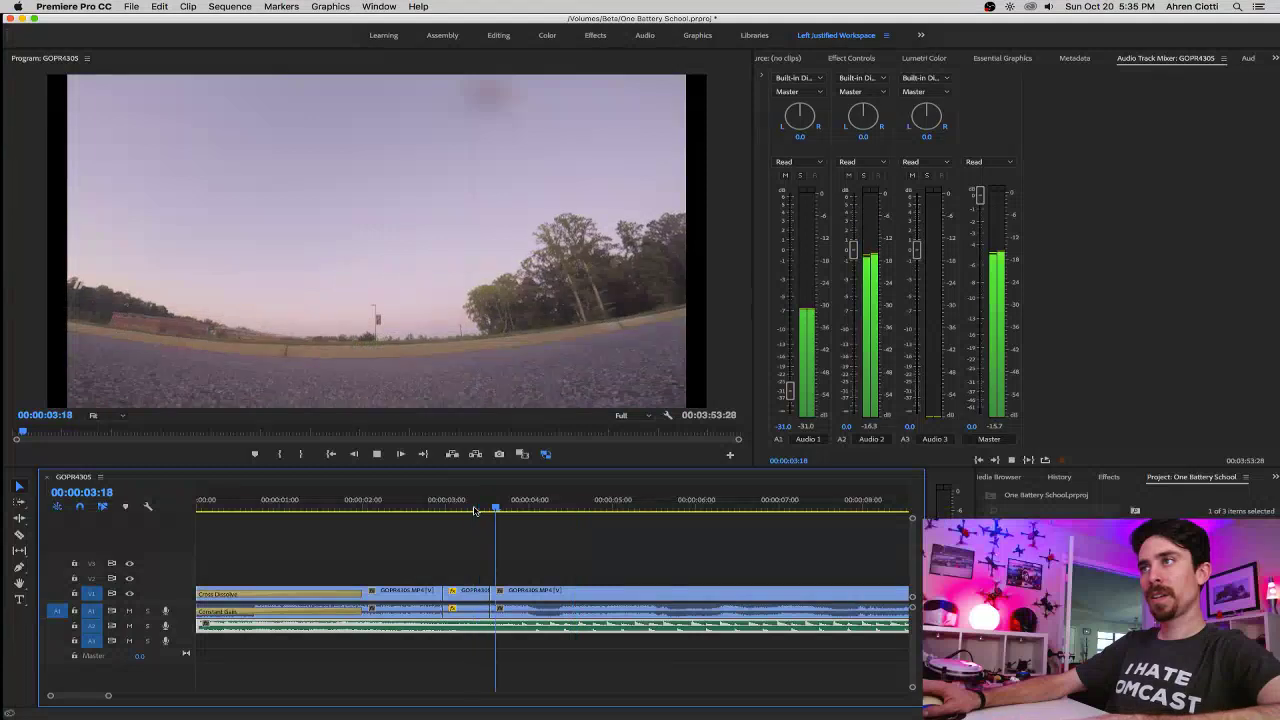
pyautogui.press('space')
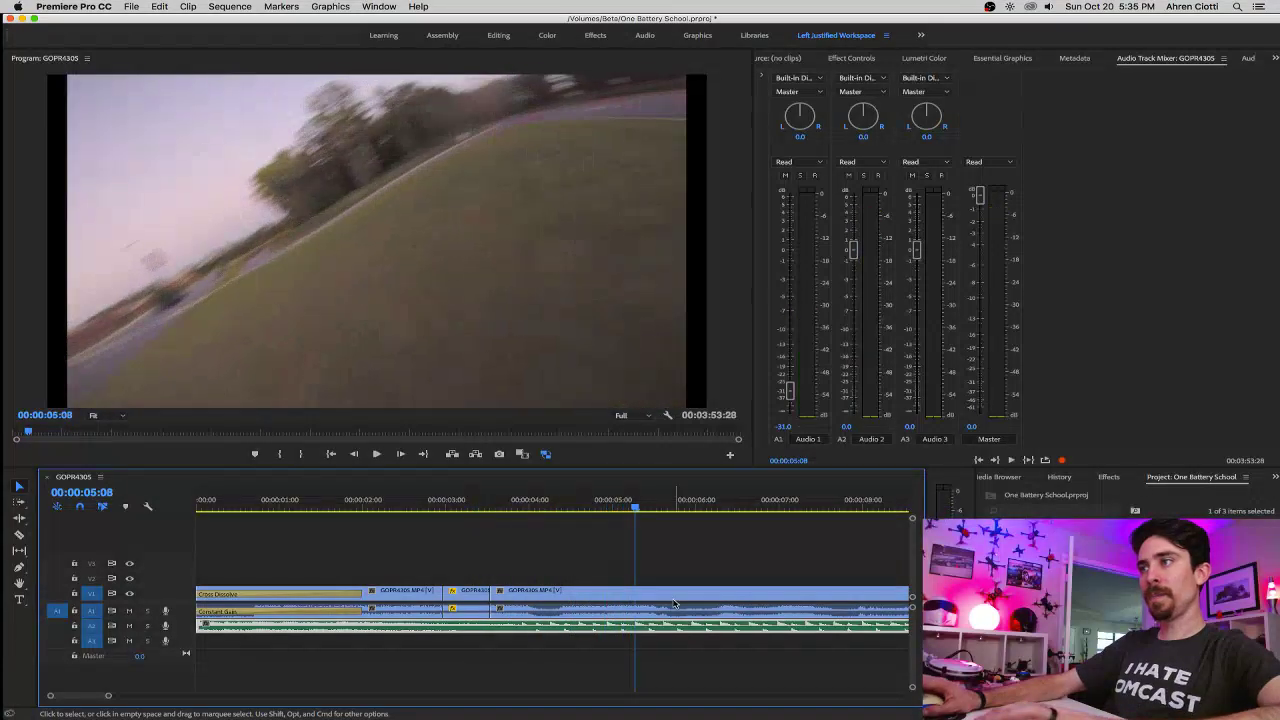
# Add a two-second Constant Gain fade at the music's start and play the sequence from 00:00:00:00 to 00:00:16:01.
pyautogui.hotkey('shift', '7')
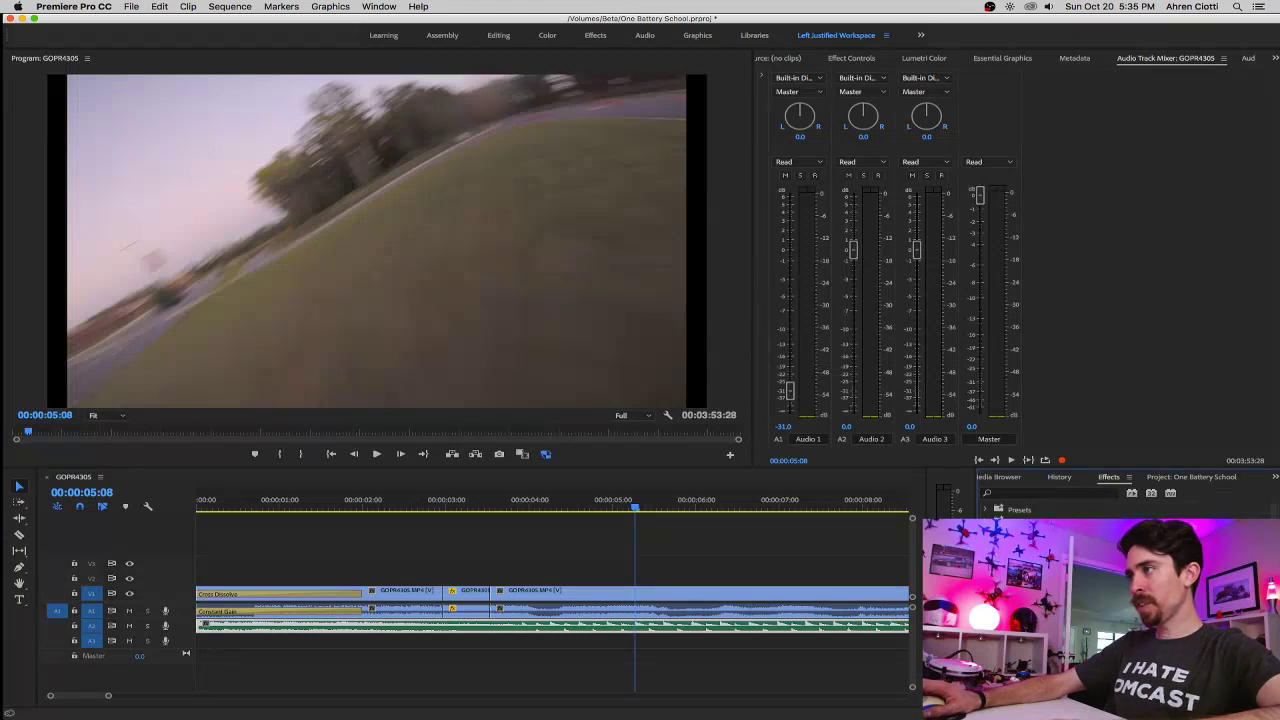
pyautogui.moveTo(215, 611); pyautogui.dragTo(361, 626)
pyautogui.moveTo(215, 502); pyautogui.dragTo(98, 508)
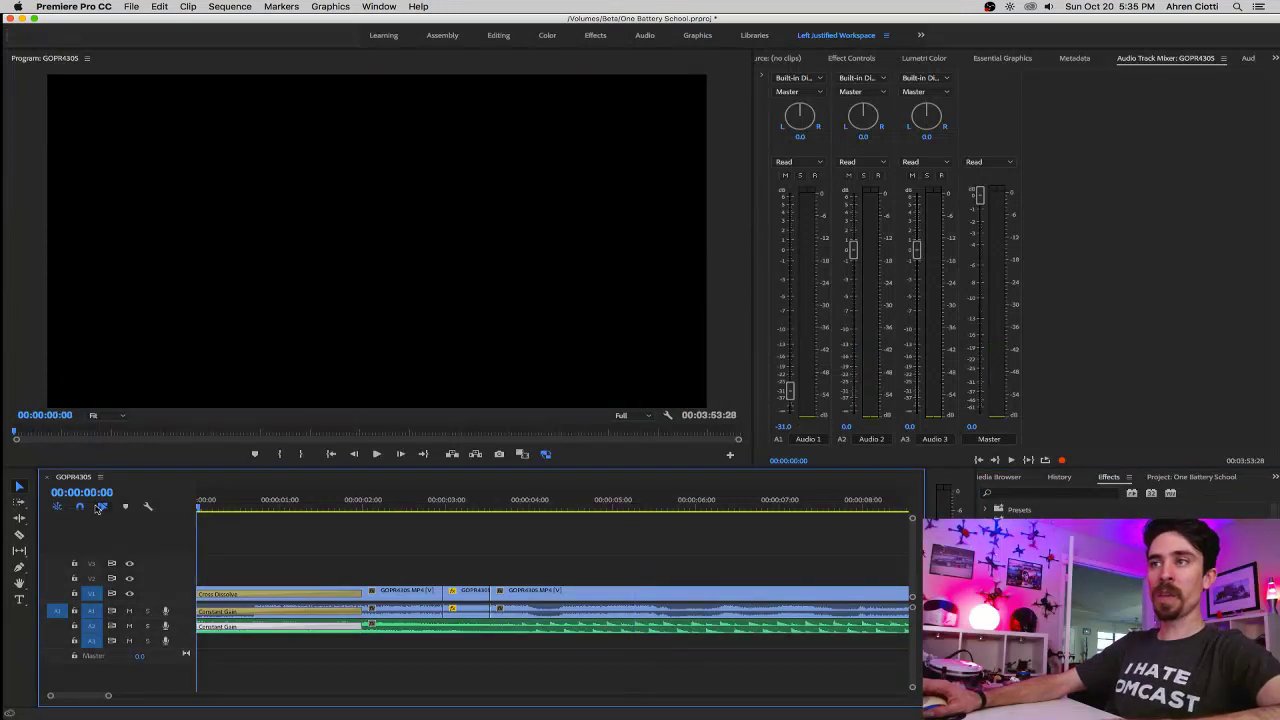
pyautogui.press('space')
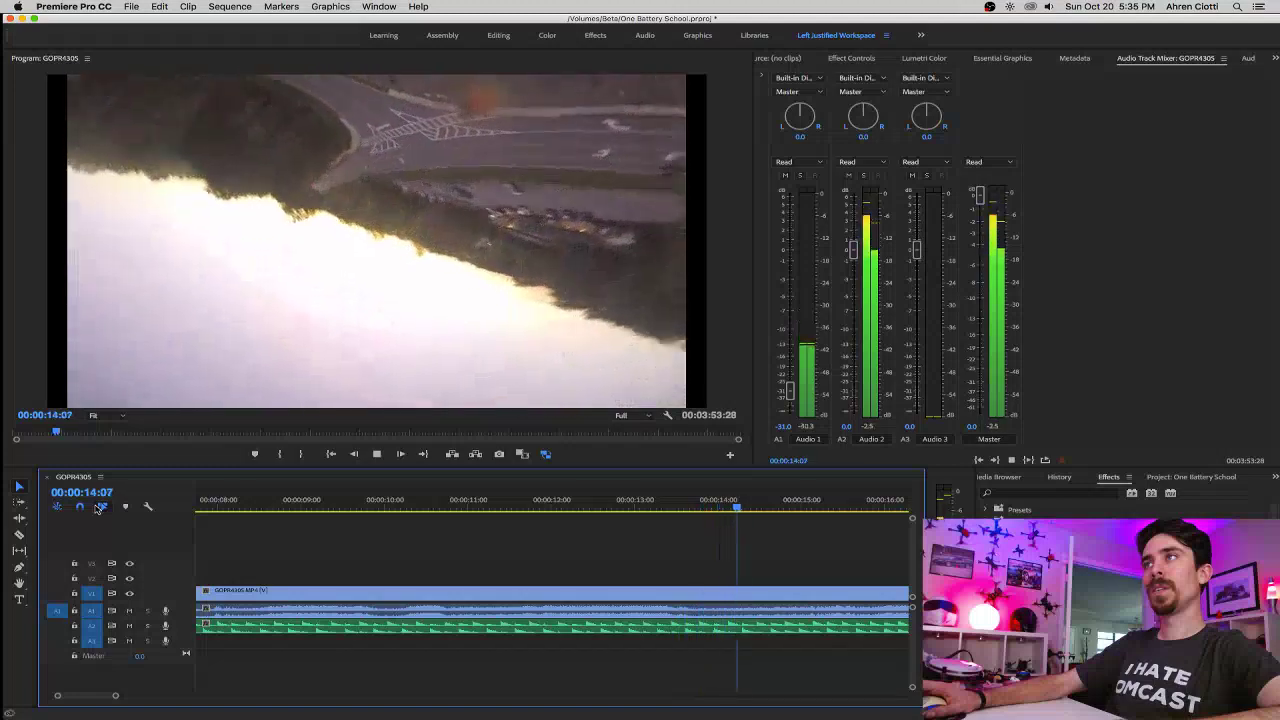
pyautogui.press('space')
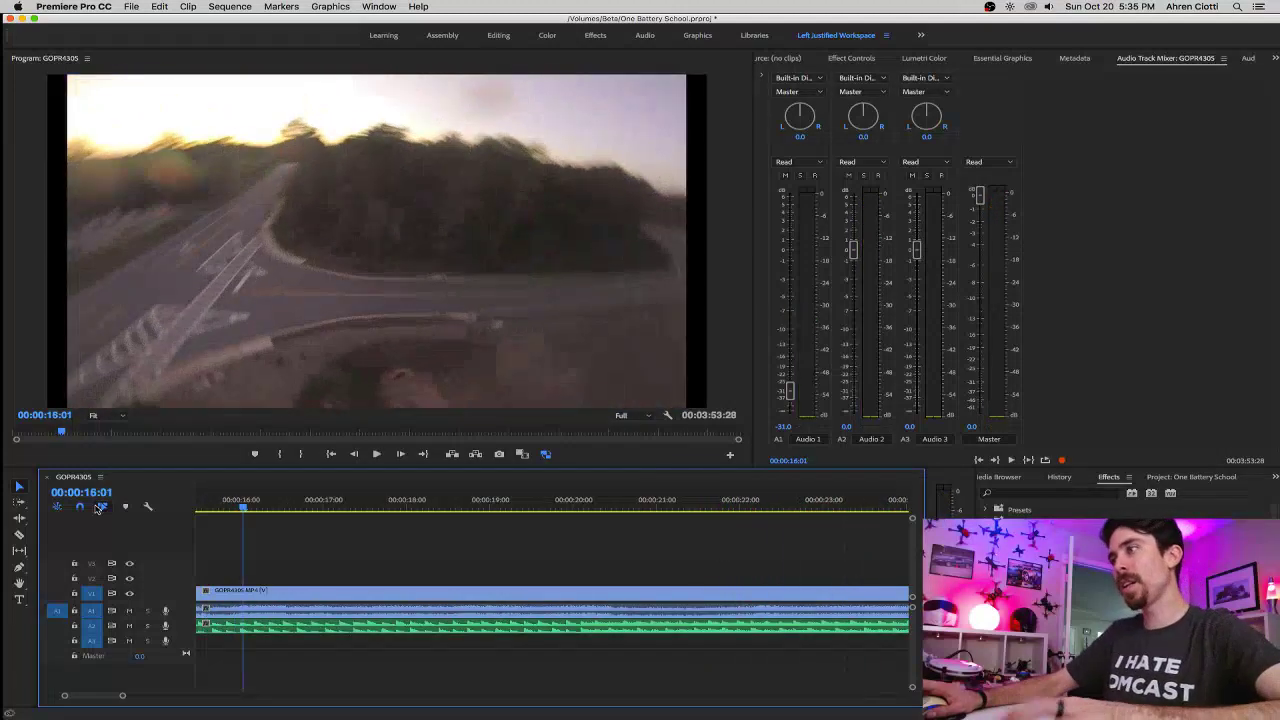
# Select the GOPR4305.MP4 clip in the sequence and look over its Lumetri Color sections, starting with Basic Correction.
pyautogui.click(1190, 478)
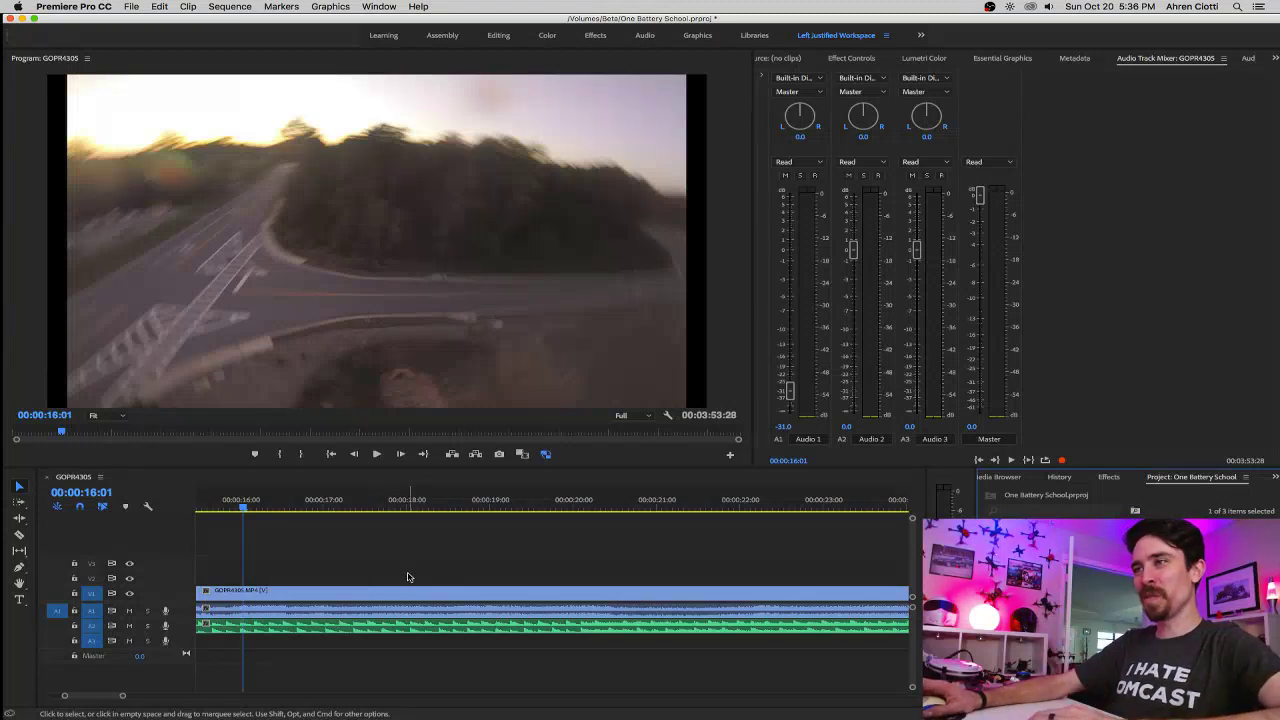
pyautogui.click(313, 610)
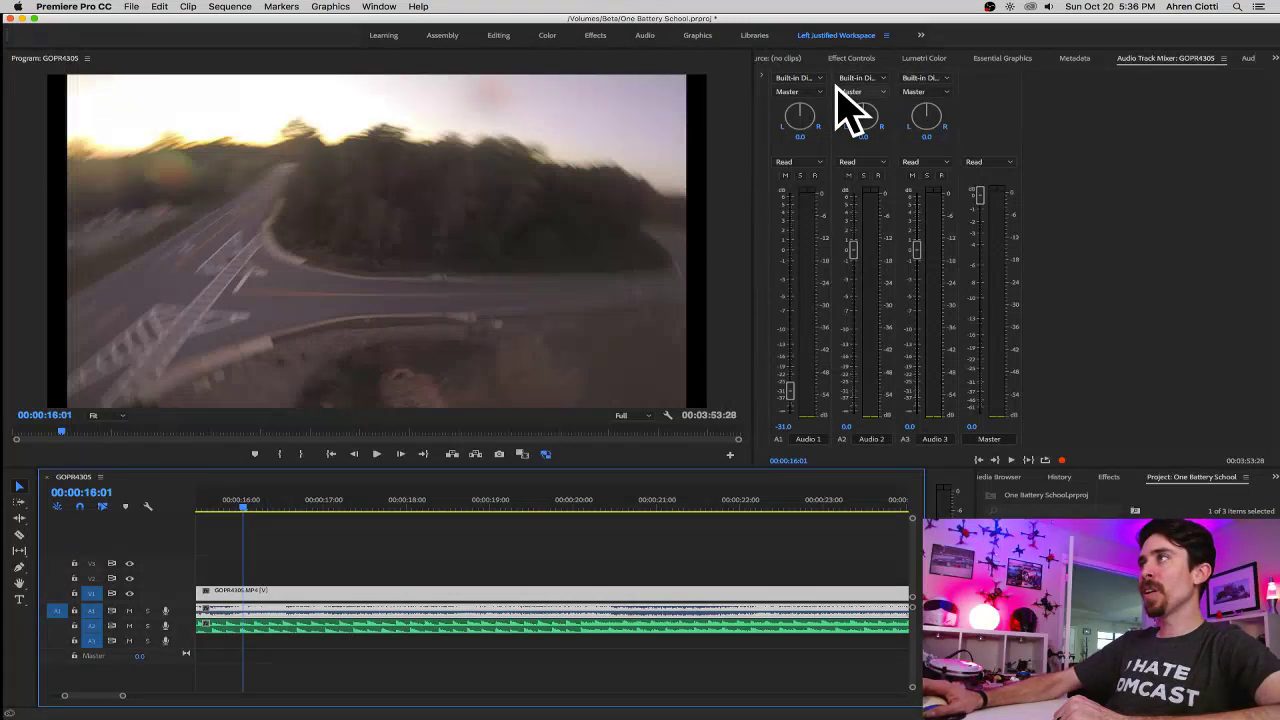
pyautogui.click(933, 59)
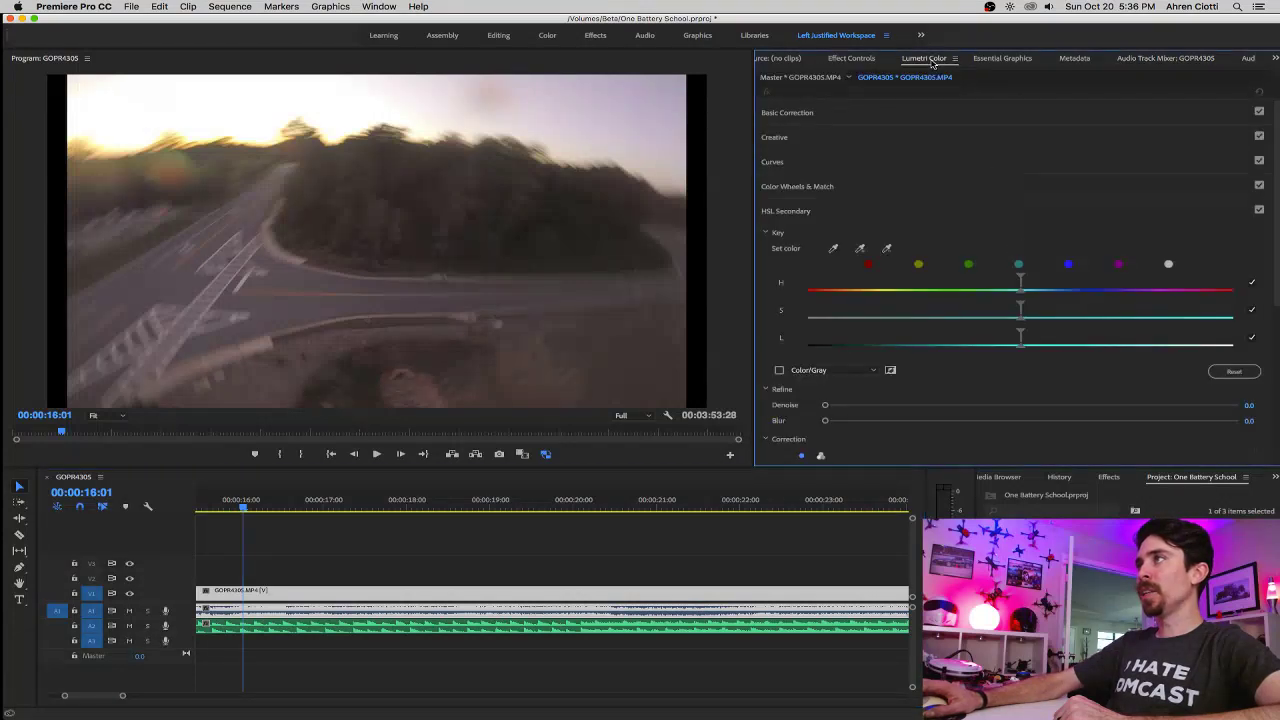
pyautogui.click(790, 114)
pyautogui.click(790, 114)
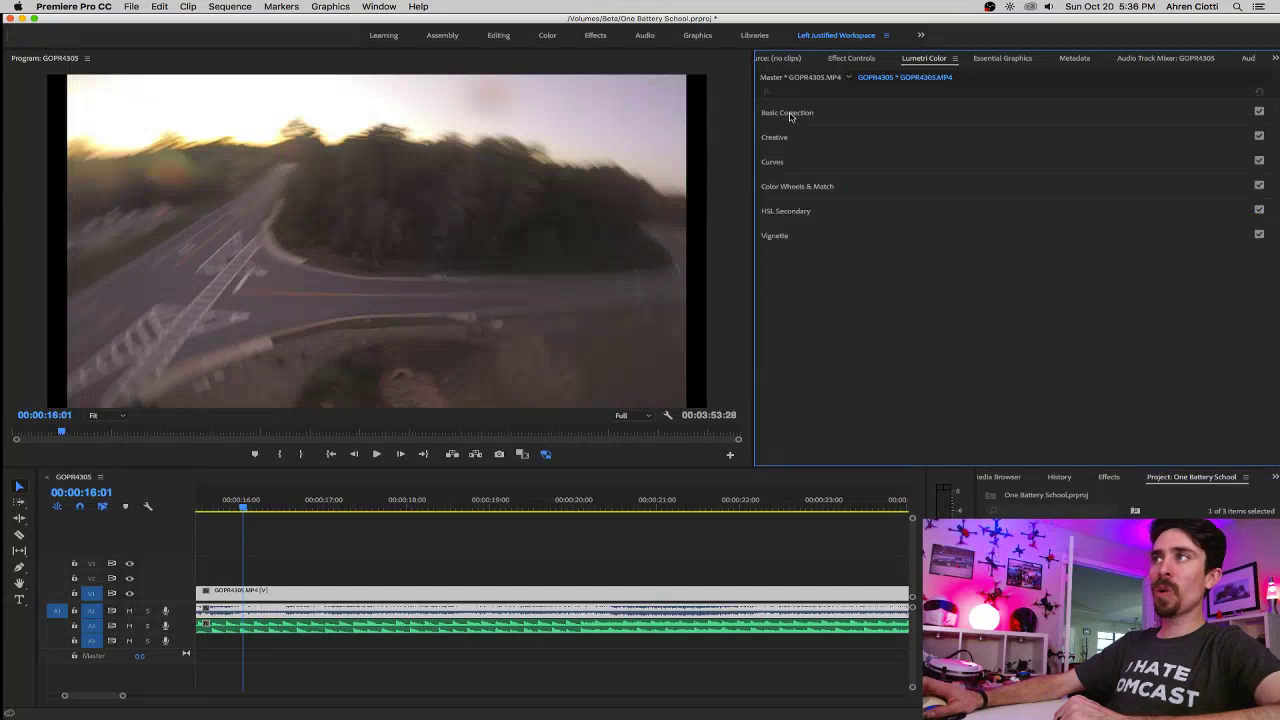
pyautogui.click(790, 114)
pyautogui.click(791, 116)
# Review the Creative section's available Looks, leave Look at None, and open the Basic Correction settings.
pyautogui.click(781, 140)
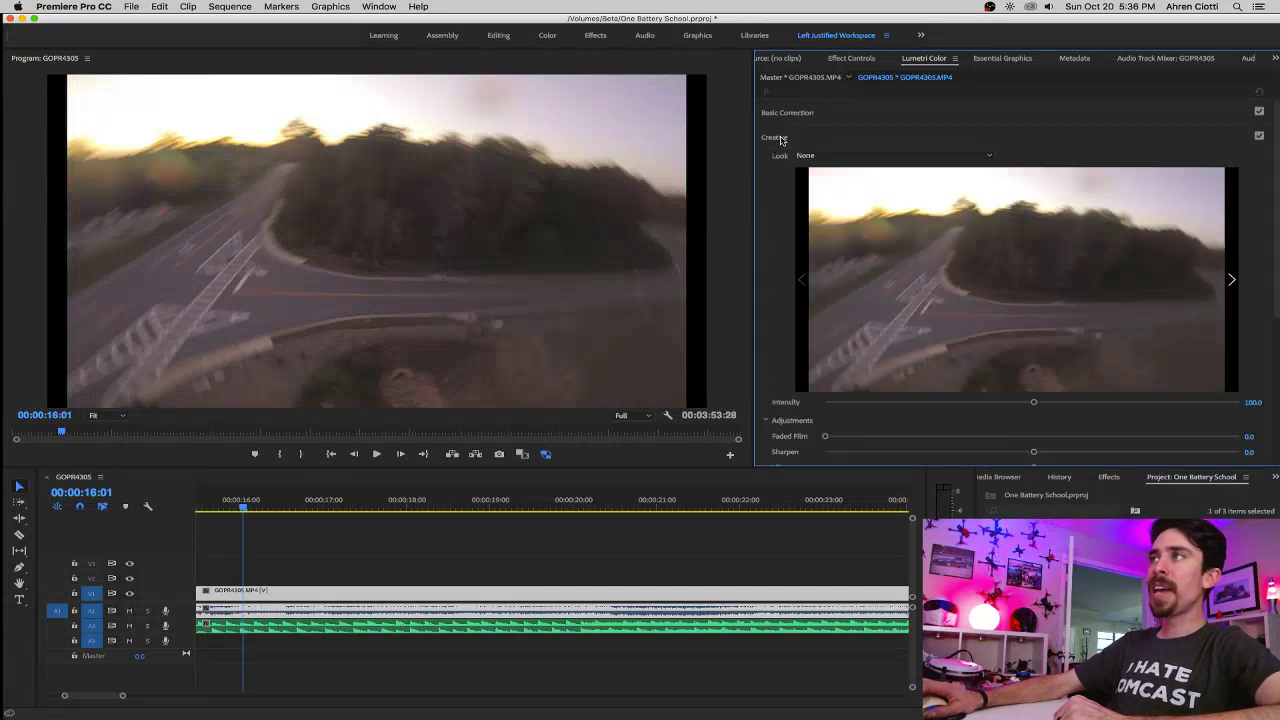
pyautogui.click(781, 140)
pyautogui.click(781, 140)
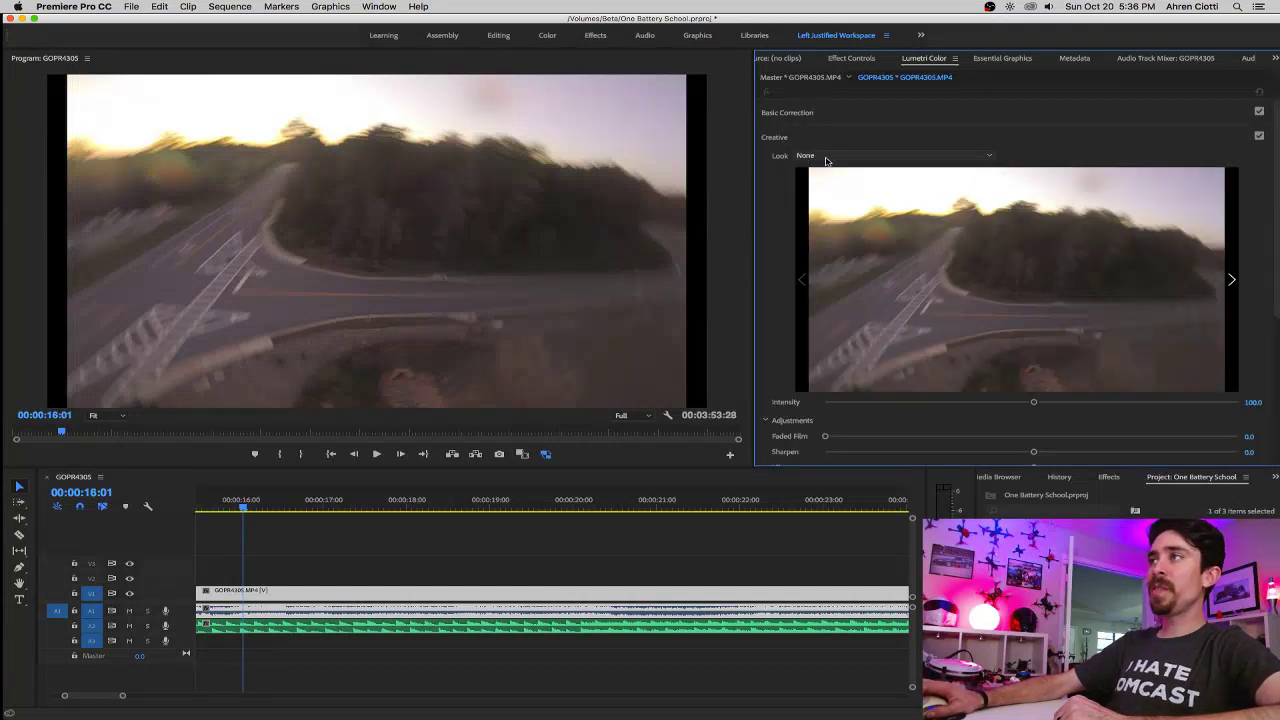
pyautogui.click(826, 158)
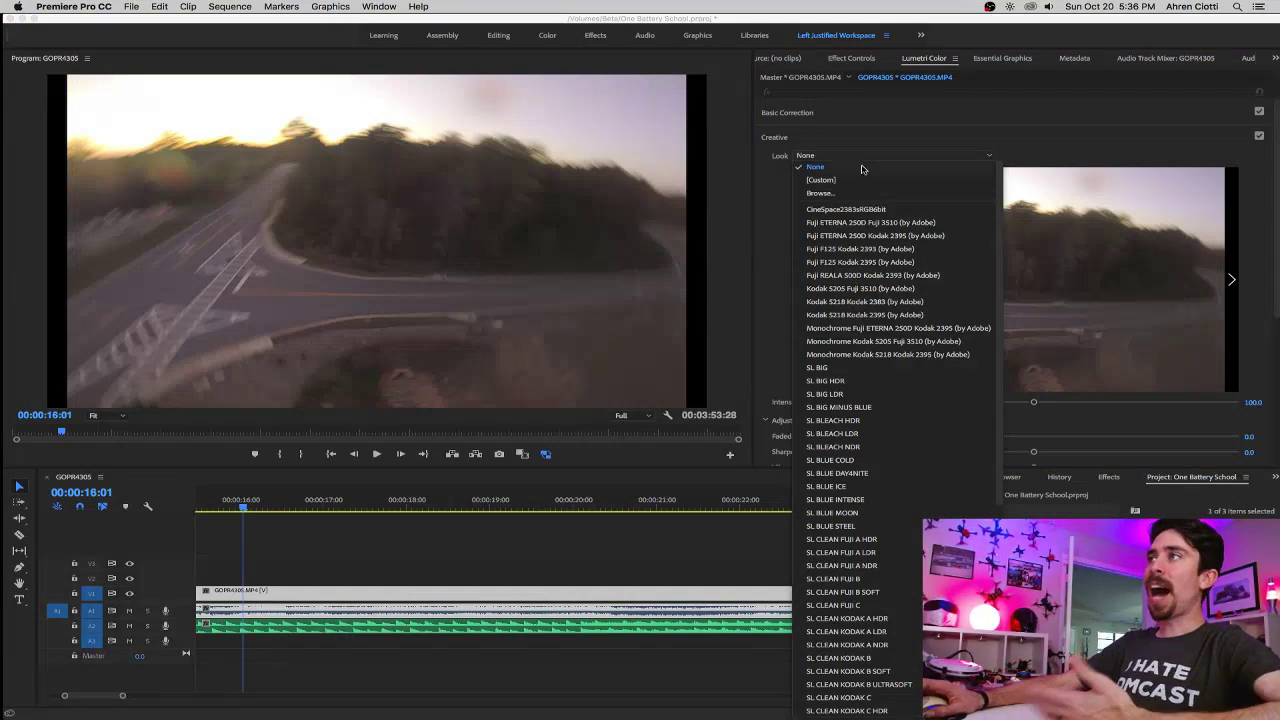
pyautogui.click(848, 133)
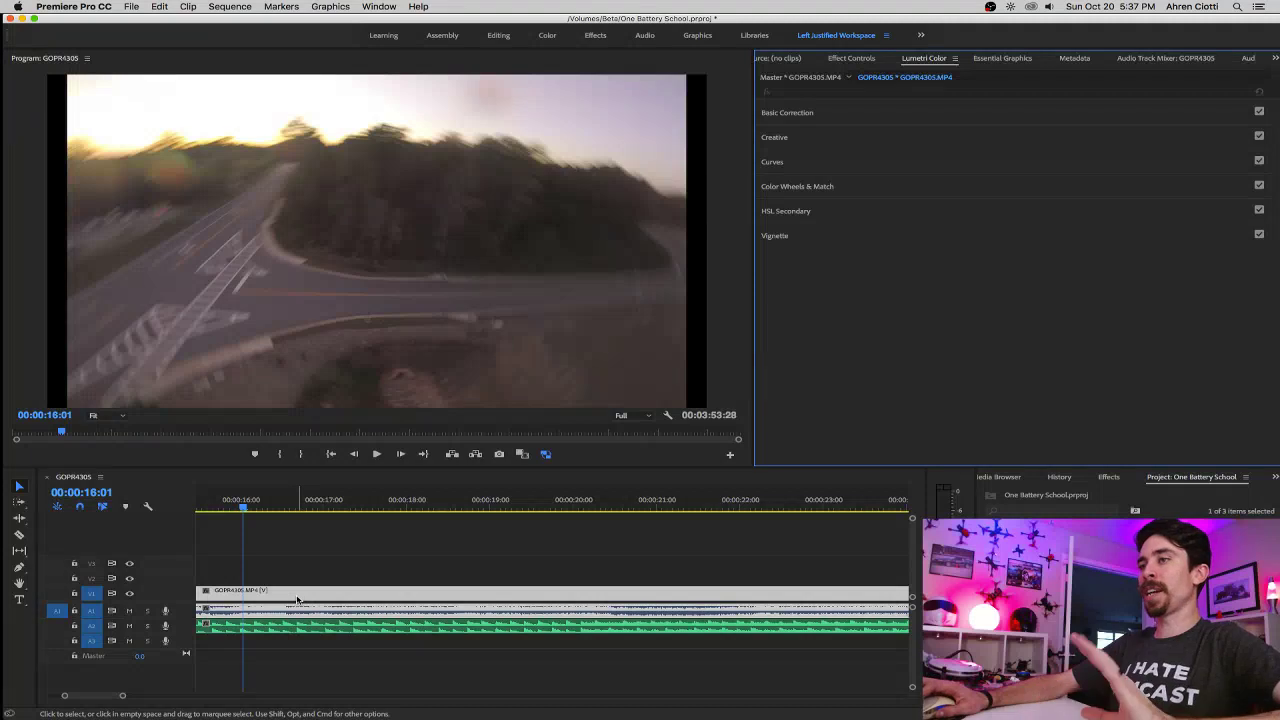
pyautogui.click(803, 113)
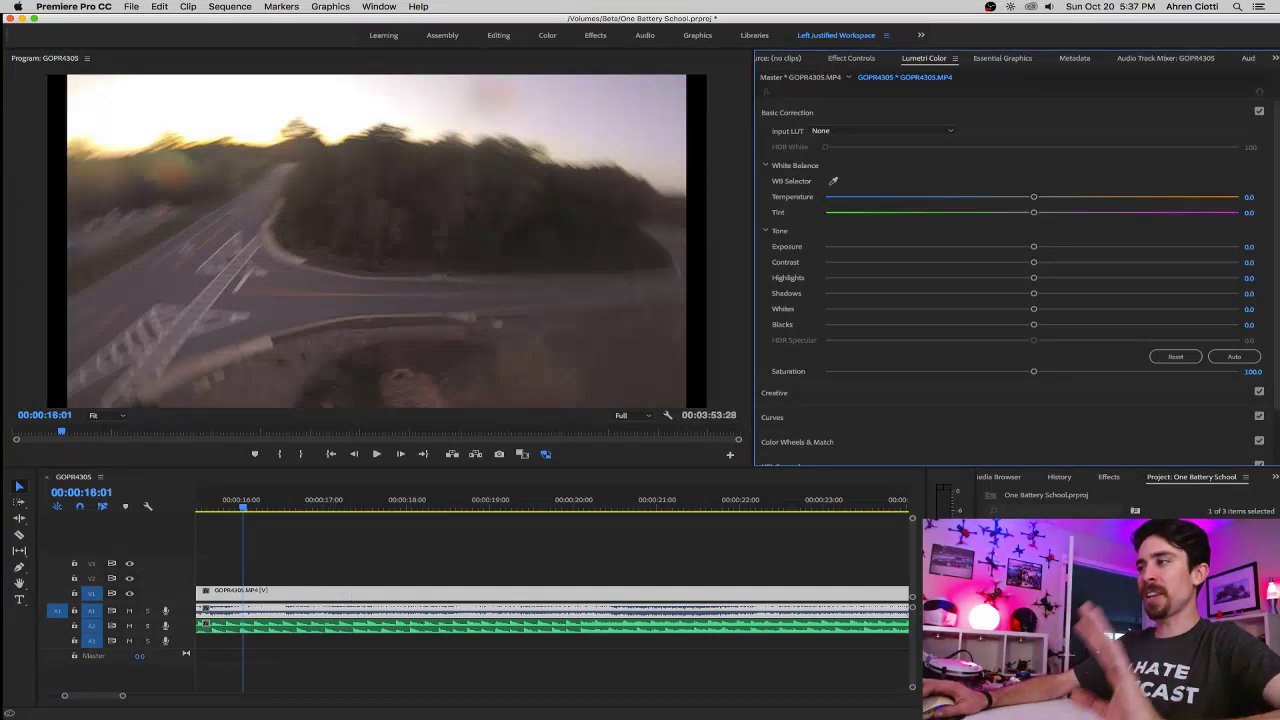
# Create an adjustment layer with the default video settings and place it on track V2 above the GOPR4305.MP4 clip.
pyautogui.click(1172, 479)
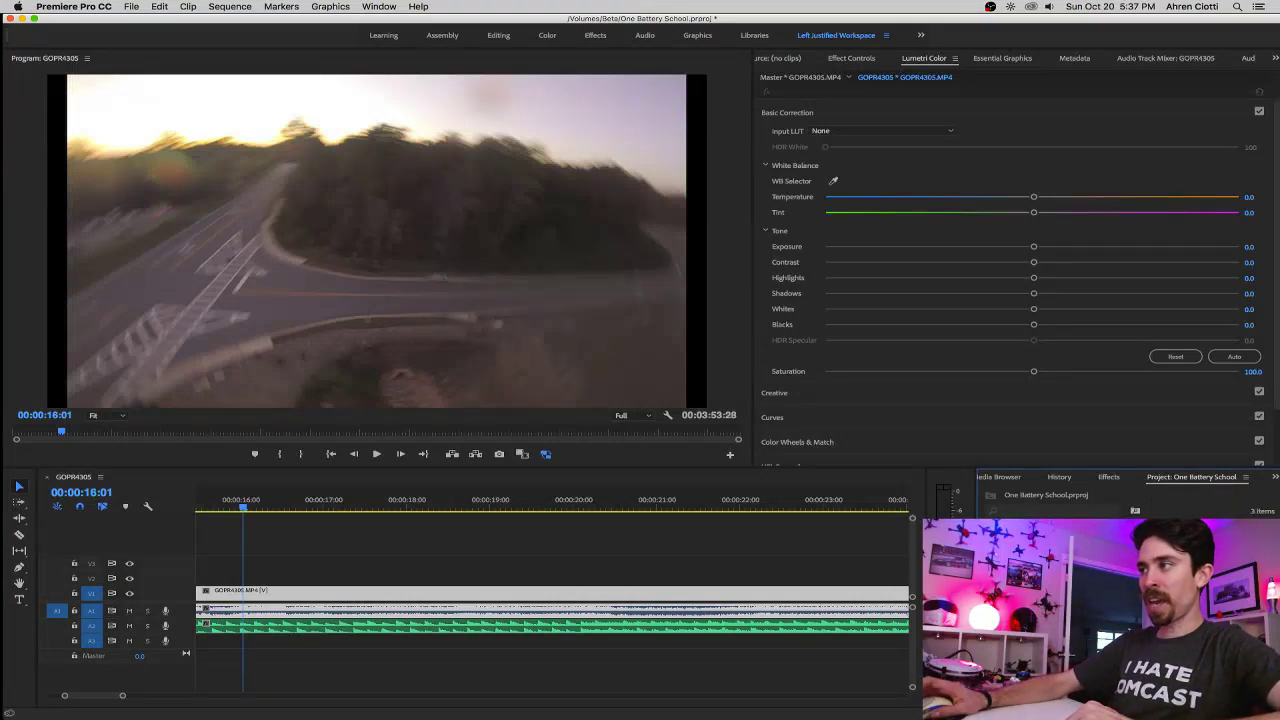
pyautogui.rightClick(906, 579)
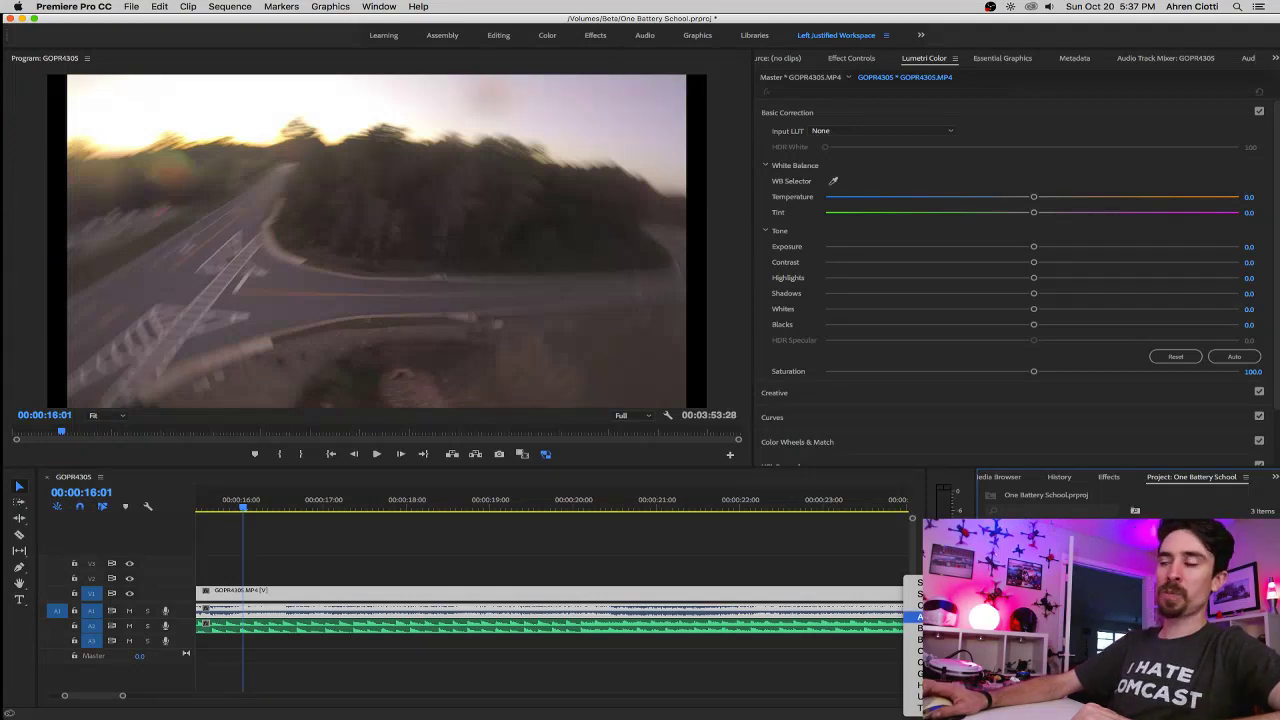
pyautogui.click(914, 617)
pyautogui.click(745, 415)
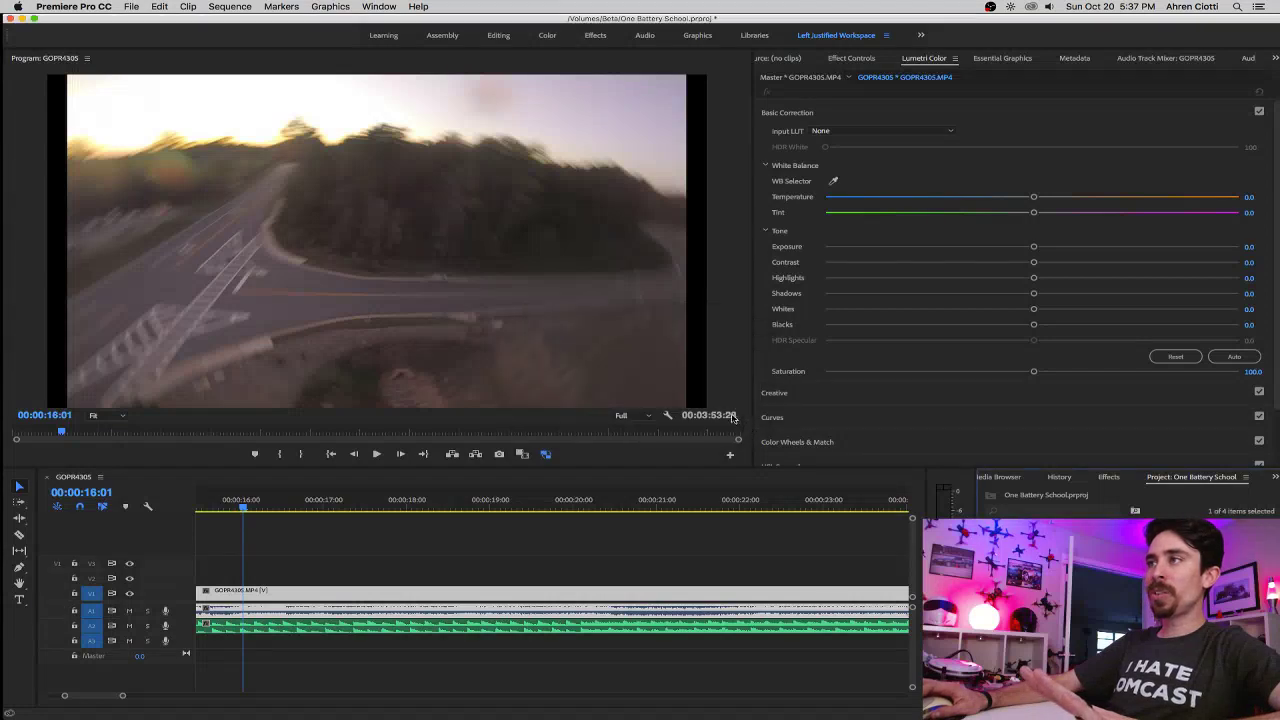
pyautogui.moveTo(990, 540); pyautogui.dragTo(233, 581)
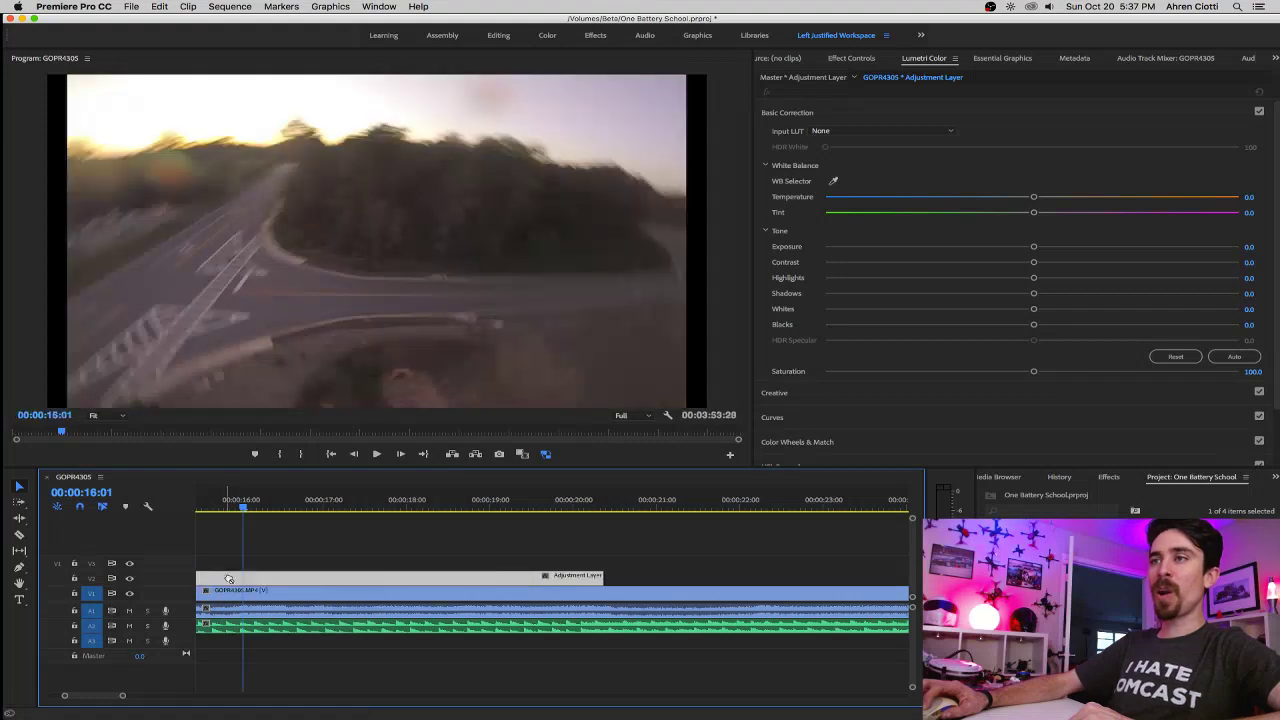
# Move the adjustment layer to the sequence's start and extend its end to match the end of the GOPR4305.MP4 clip.
pyautogui.click(298, 594)
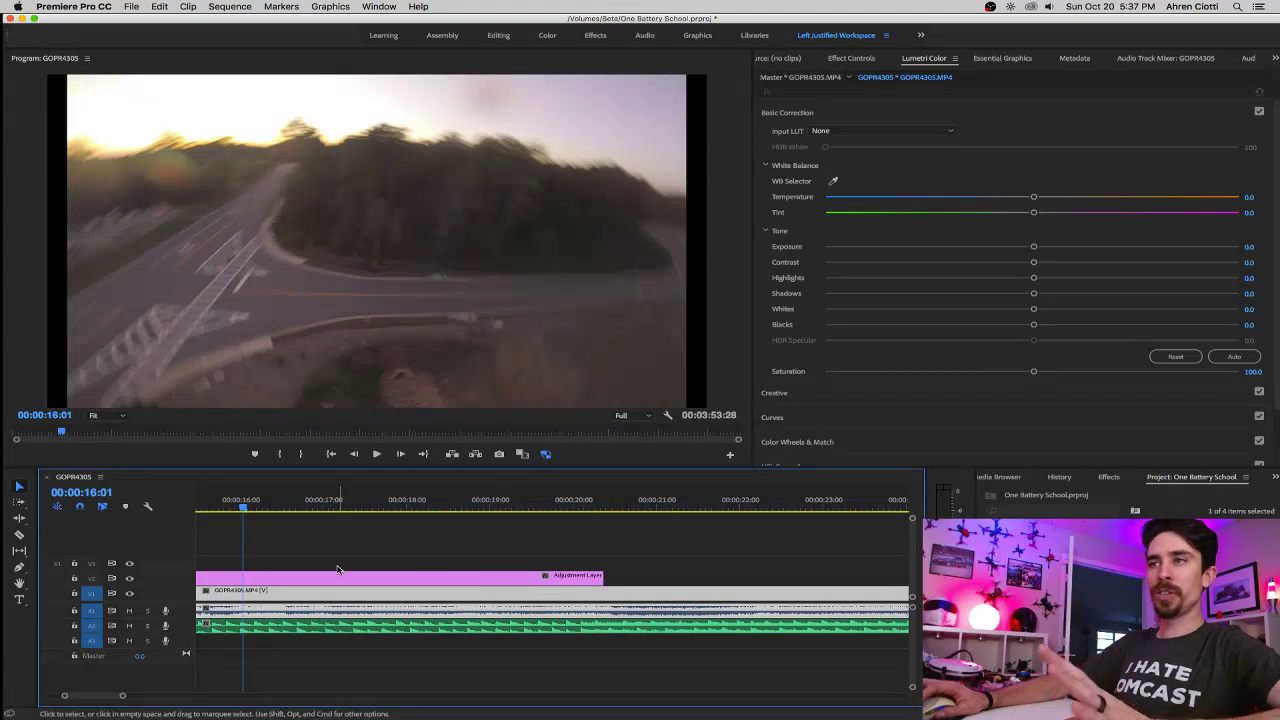
pyautogui.moveTo(310, 581); pyautogui.dragTo(335, 588)
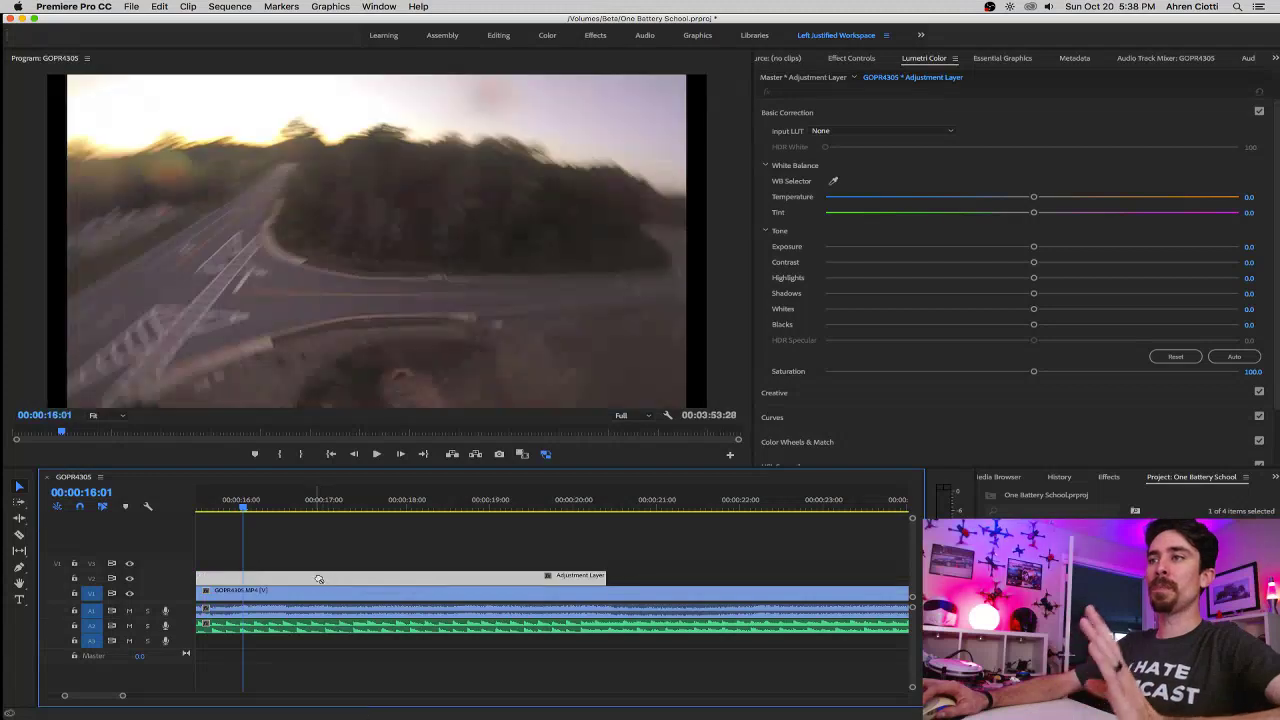
pyautogui.scroll(-5, 357, 598)
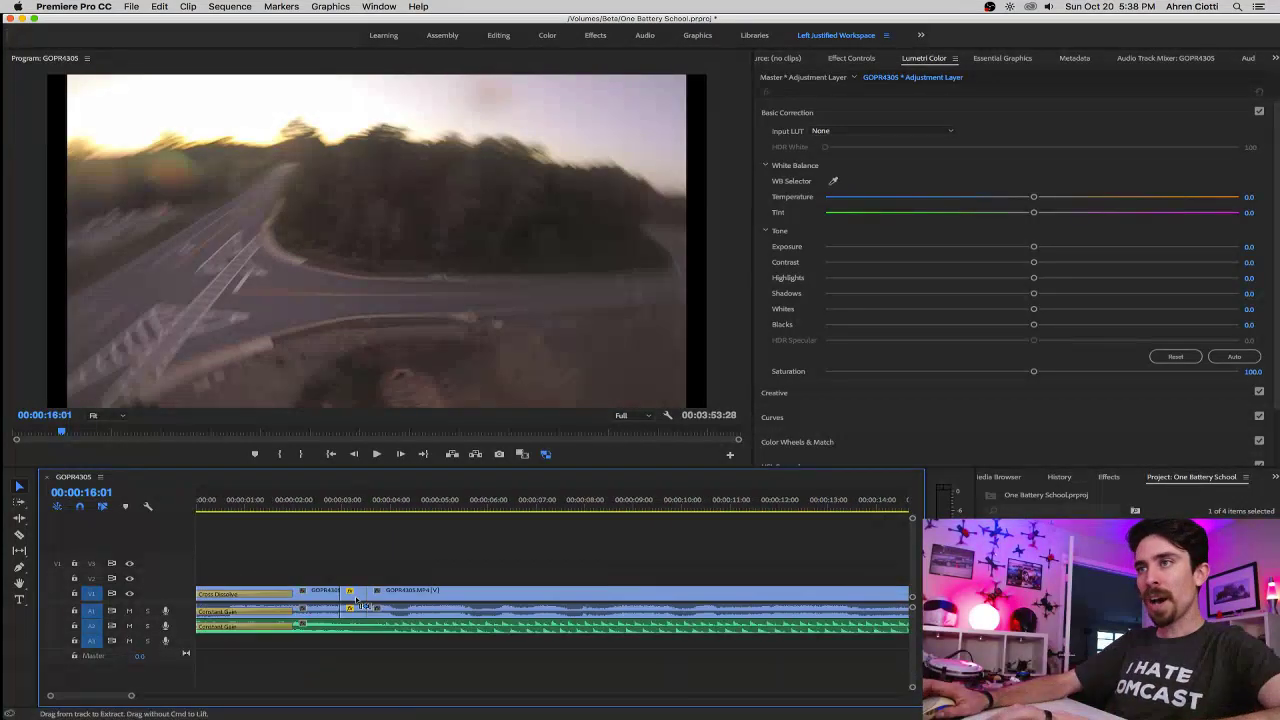
pyautogui.scroll(-5, 355, 600)
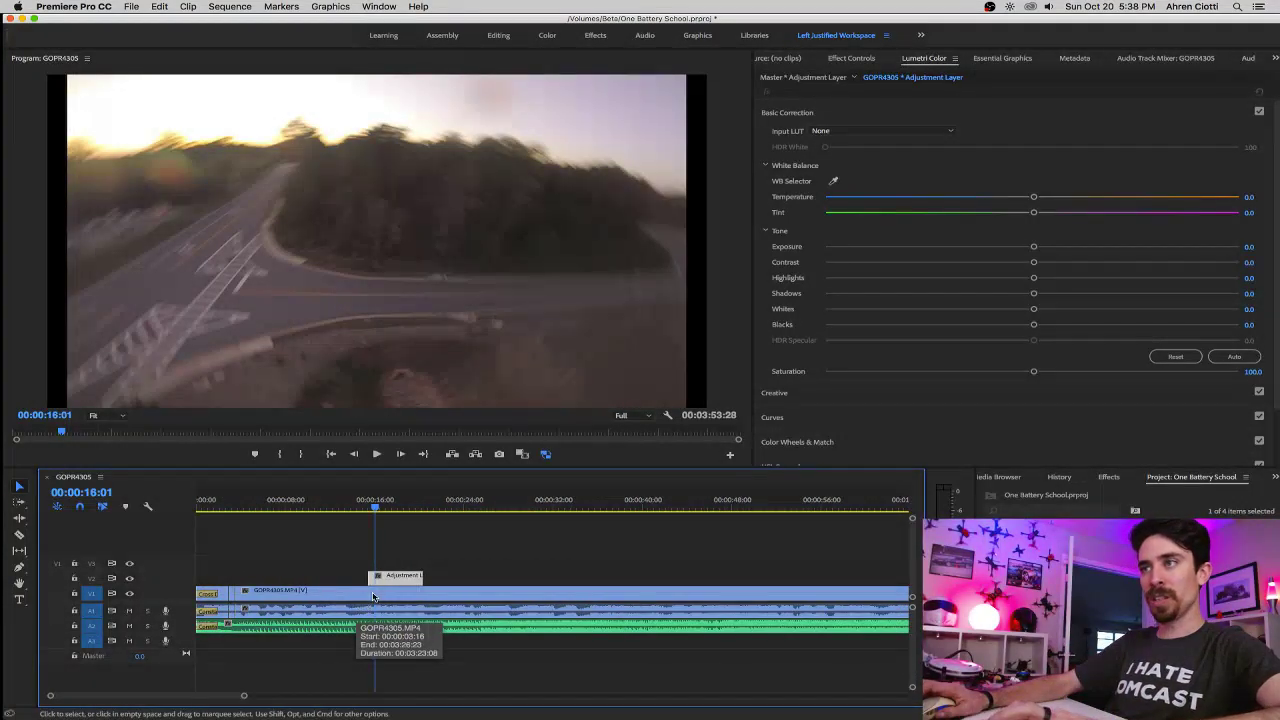
pyautogui.moveTo(396, 582); pyautogui.dragTo(814, 578)
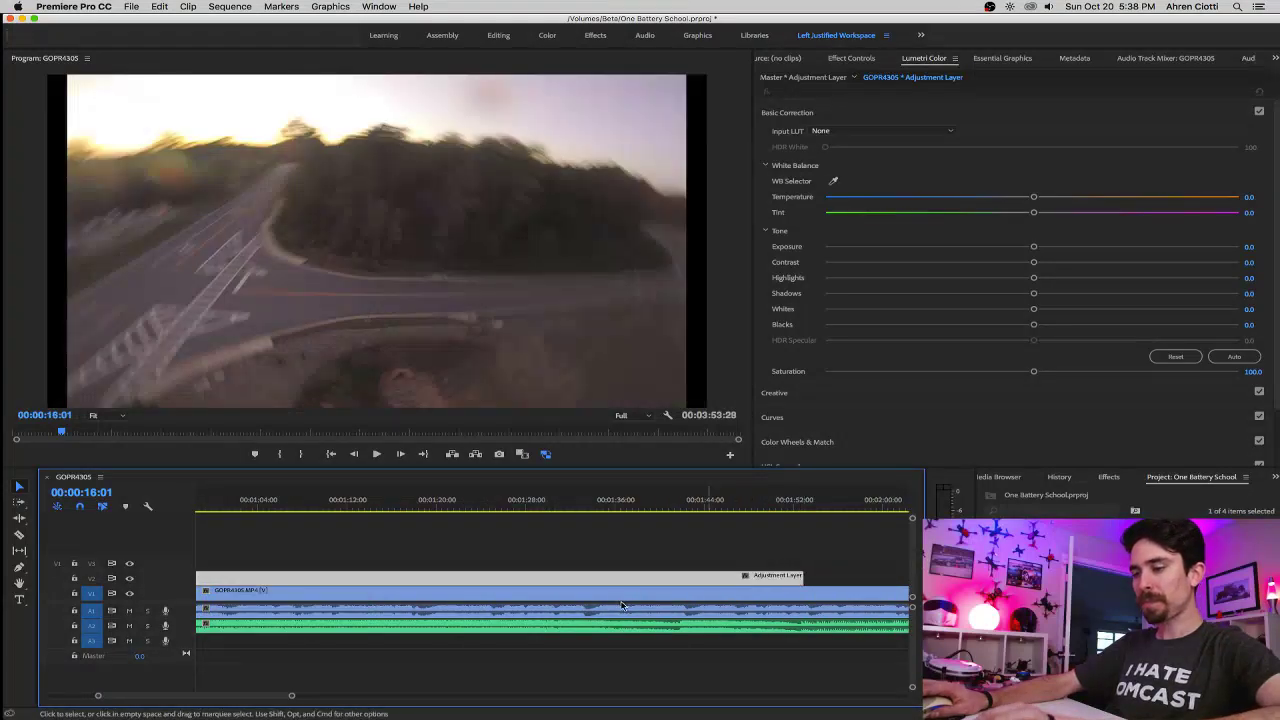
pyautogui.press('-')
pyautogui.press('-')
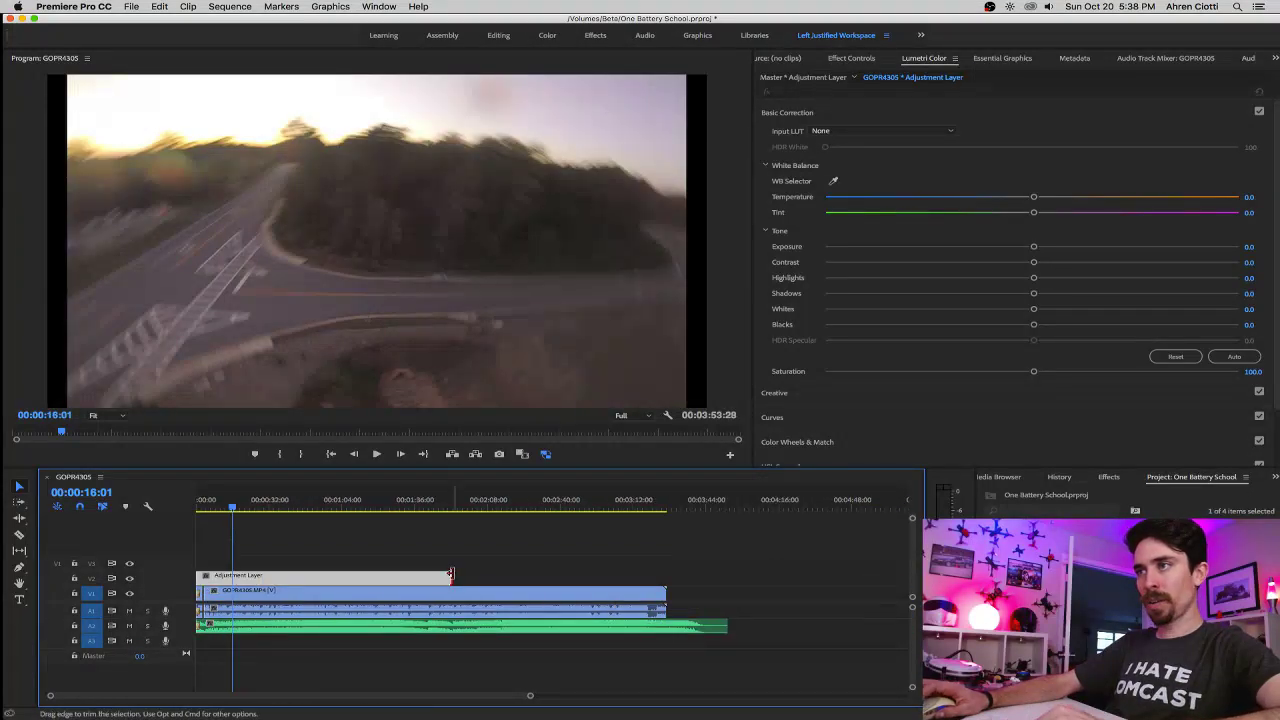
pyautogui.moveTo(451, 577); pyautogui.dragTo(665, 575)
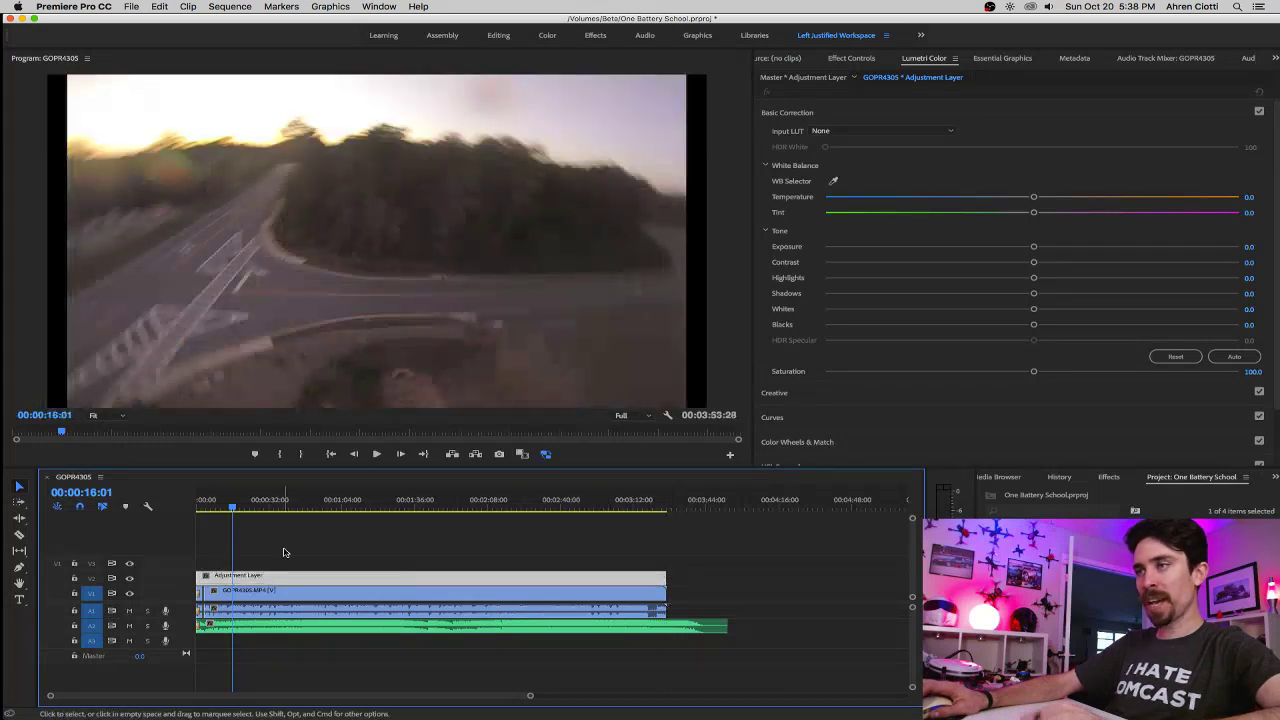
# Scrub through the flight to the aerial view of the building at 00:02:25:25 and select the GOPR4305.MP4 clip on V1.
pyautogui.moveTo(233, 507); pyautogui.dragTo(214, 508)
pyautogui.moveTo(230, 512); pyautogui.dragTo(259, 513)
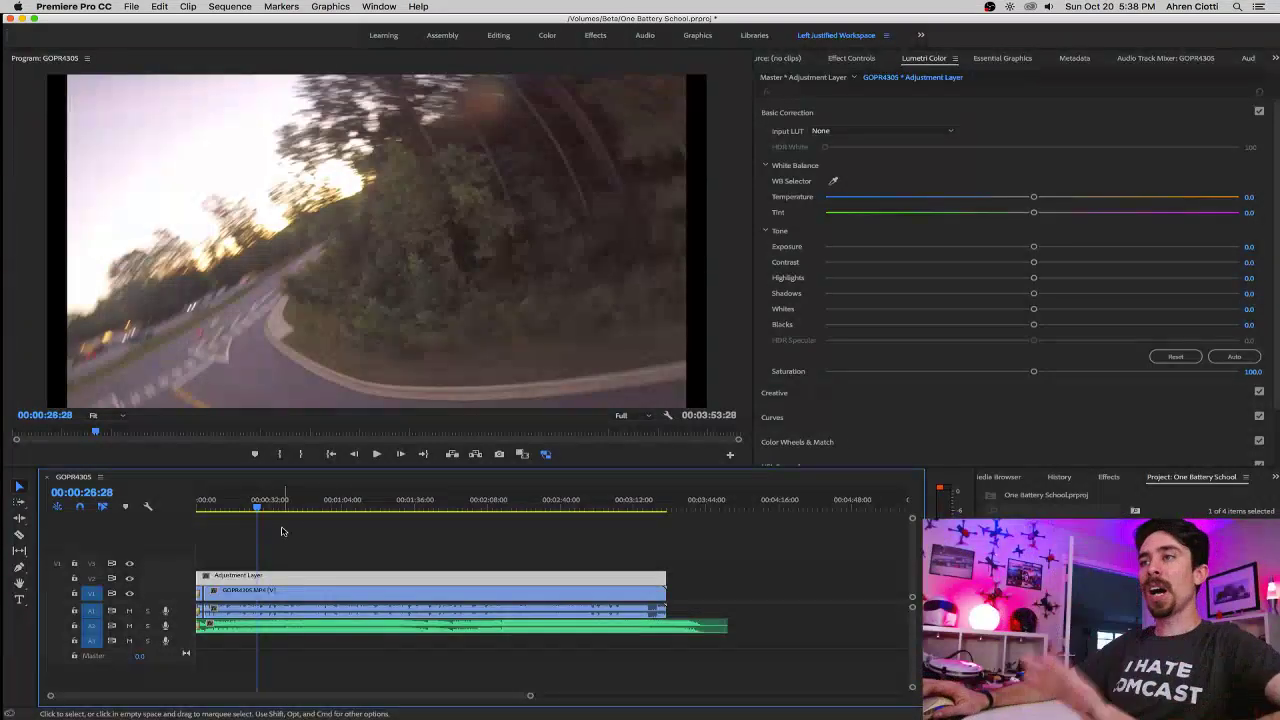
pyautogui.moveTo(258, 511); pyautogui.dragTo(258, 511)
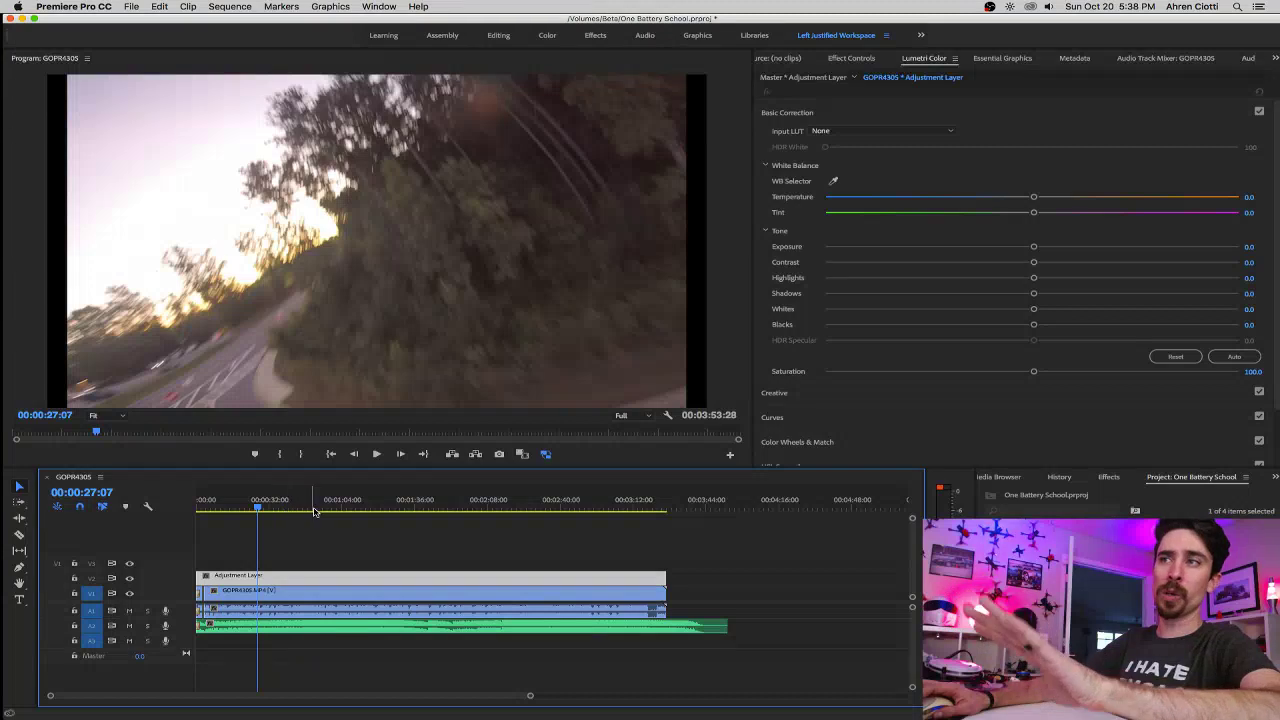
pyautogui.moveTo(305, 511); pyautogui.dragTo(528, 512)
pyautogui.click(417, 590)
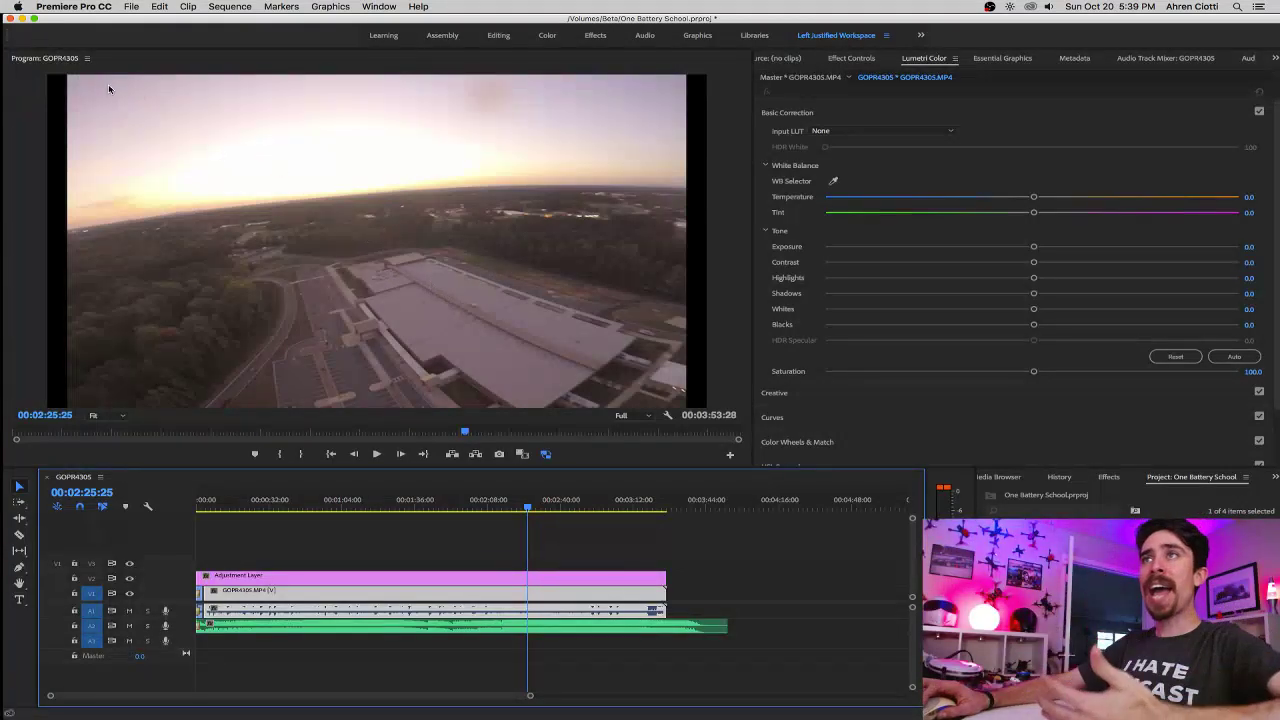
# Examine the sky, trees and building colors in the maximized Program monitor, and restore the normal panel layout.
pyautogui.click(62, 58)
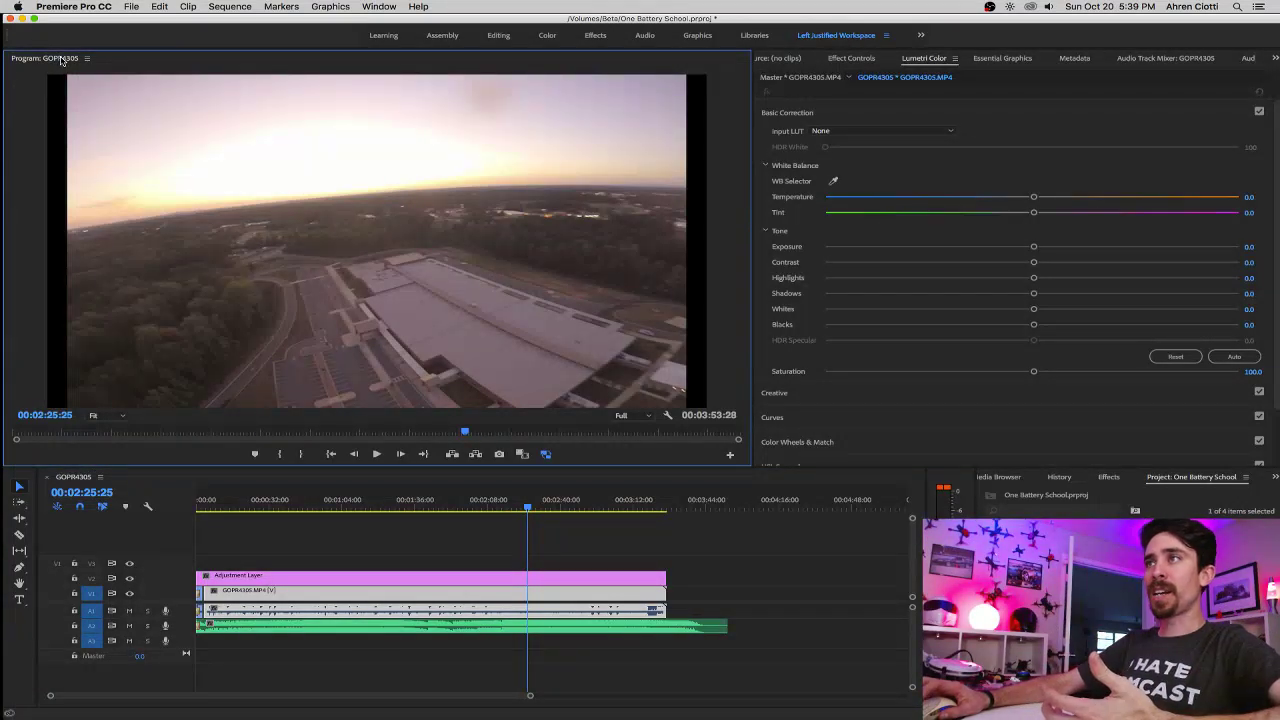
pyautogui.doubleClick(51, 58)
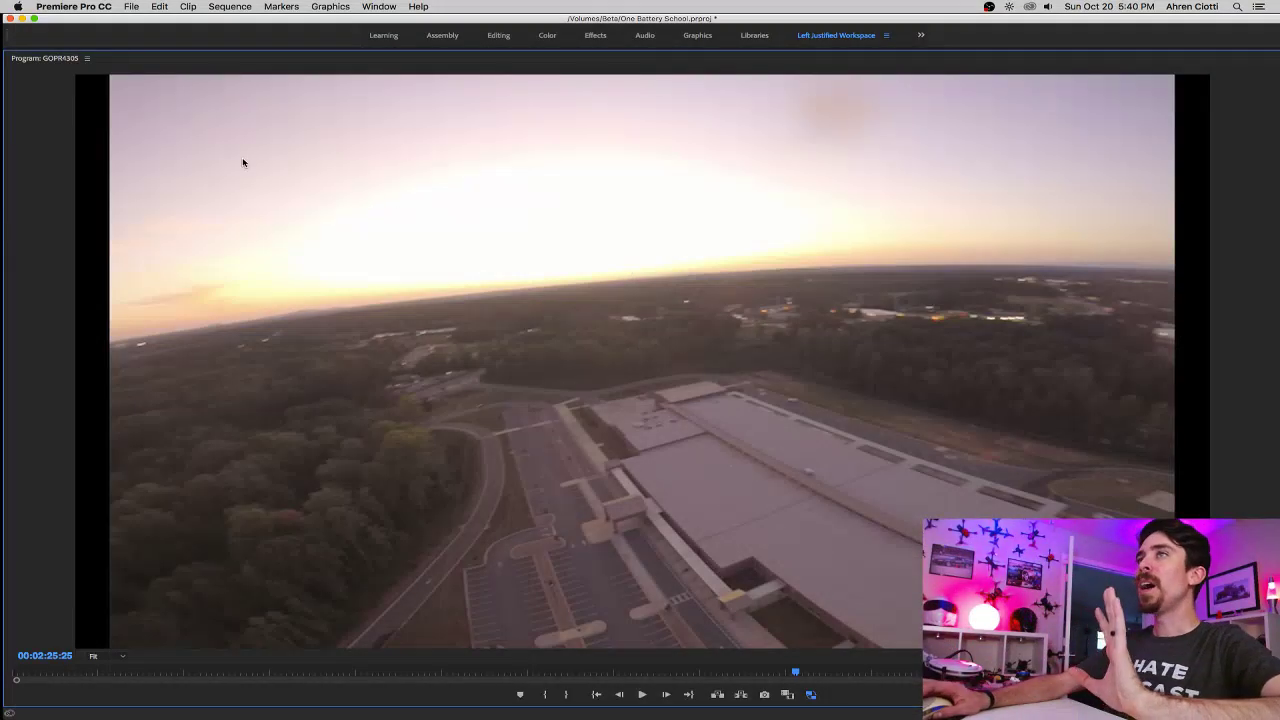
pyautogui.doubleClick(52, 59)
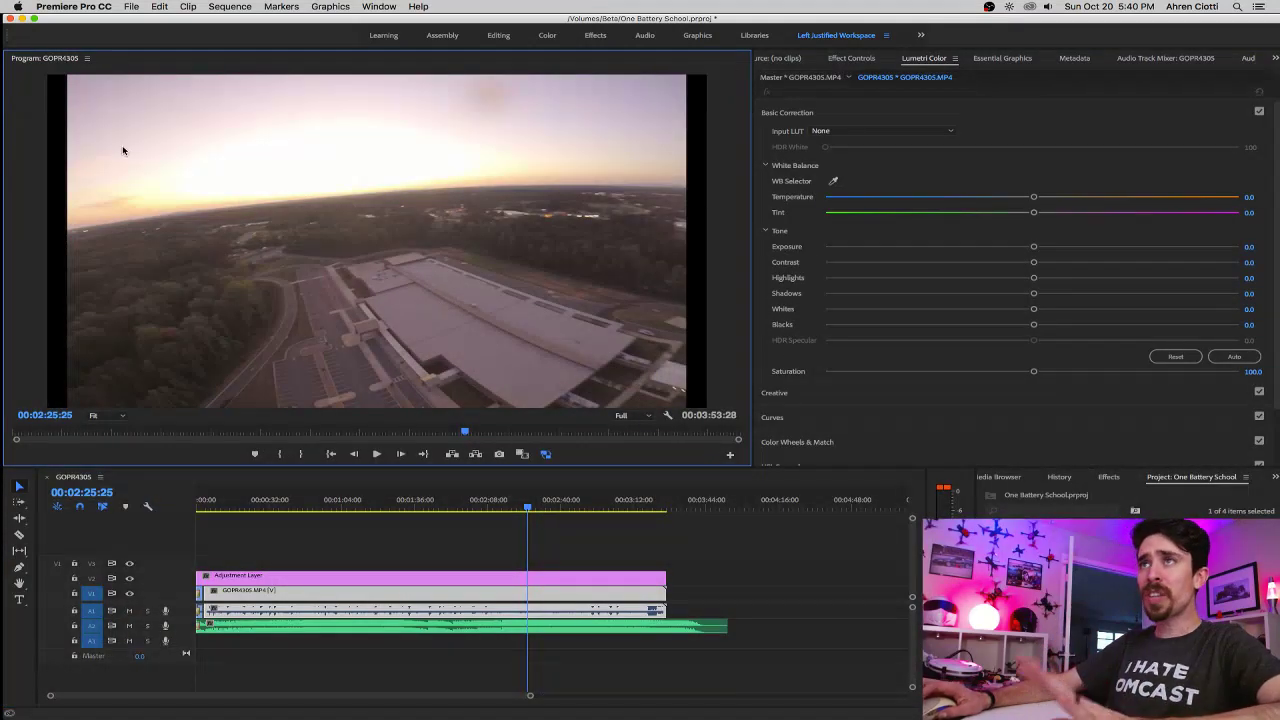
pyautogui.doubleClick(58, 60)
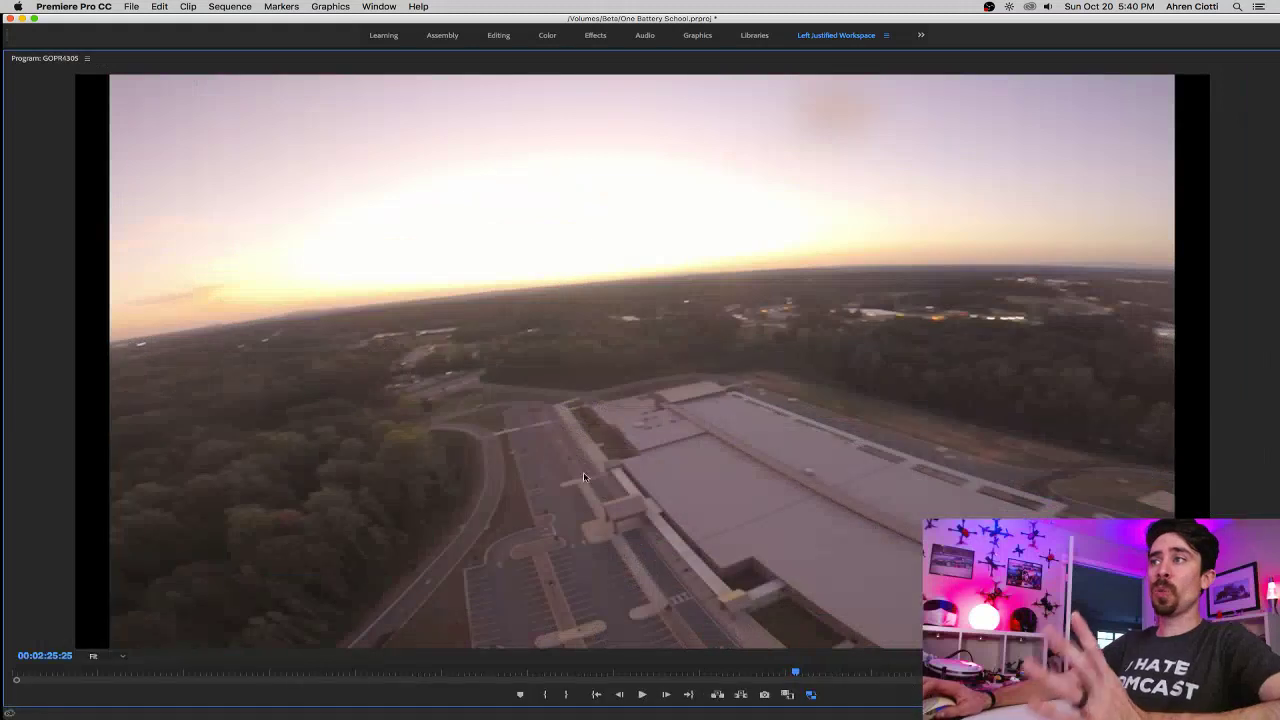
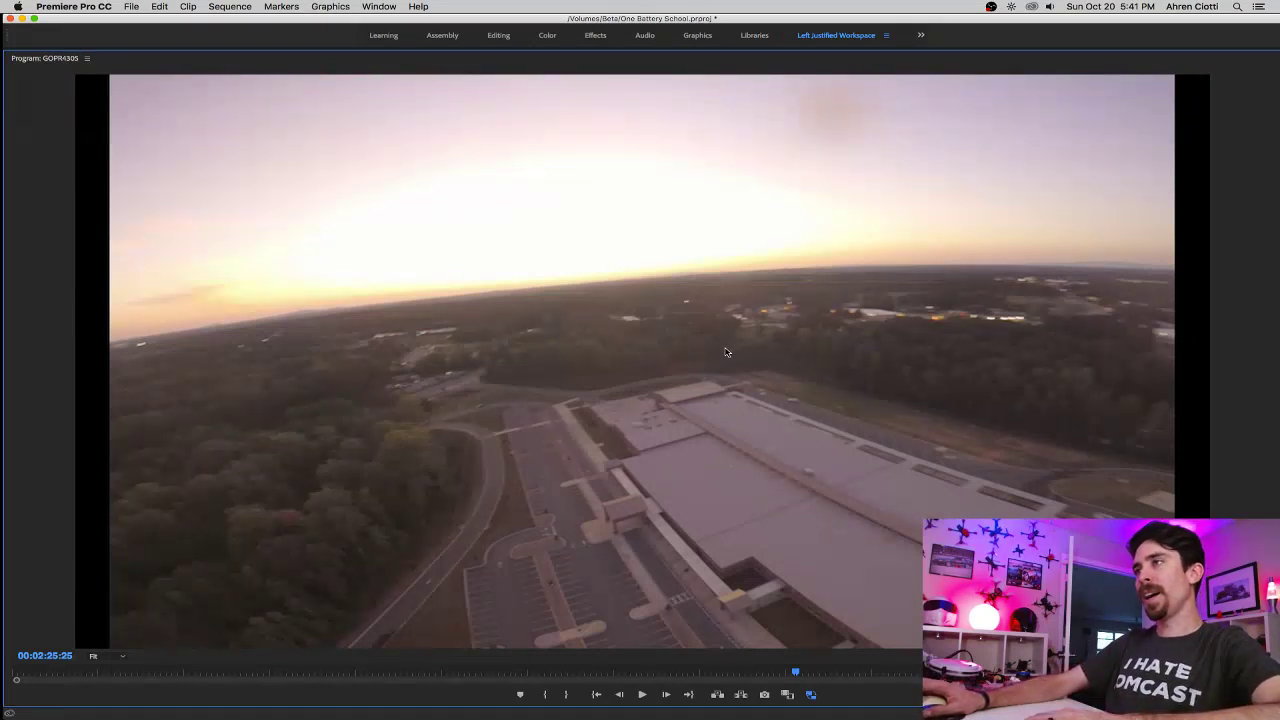
pyautogui.doubleClick(63, 58)
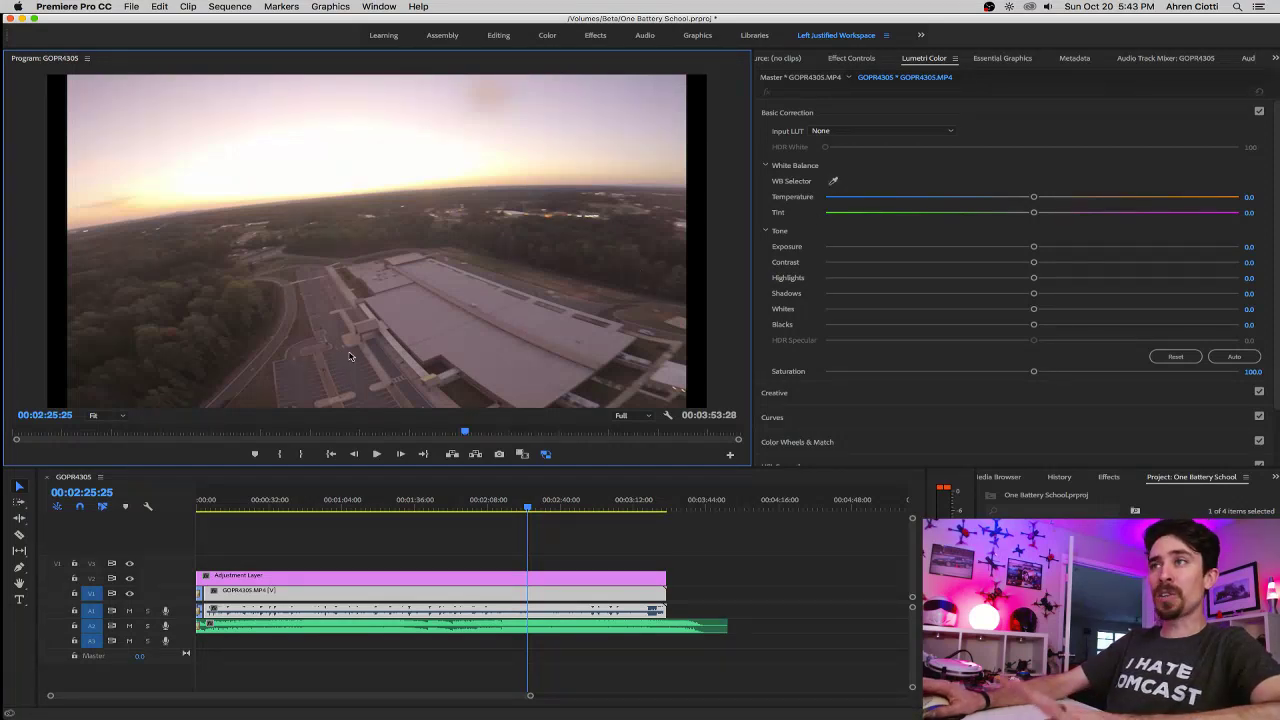
# Sample the clip's white balance from the parking lot pavement and fine-tune Tint to -12.7 and Temperature to -21.7.
pyautogui.click(833, 181)
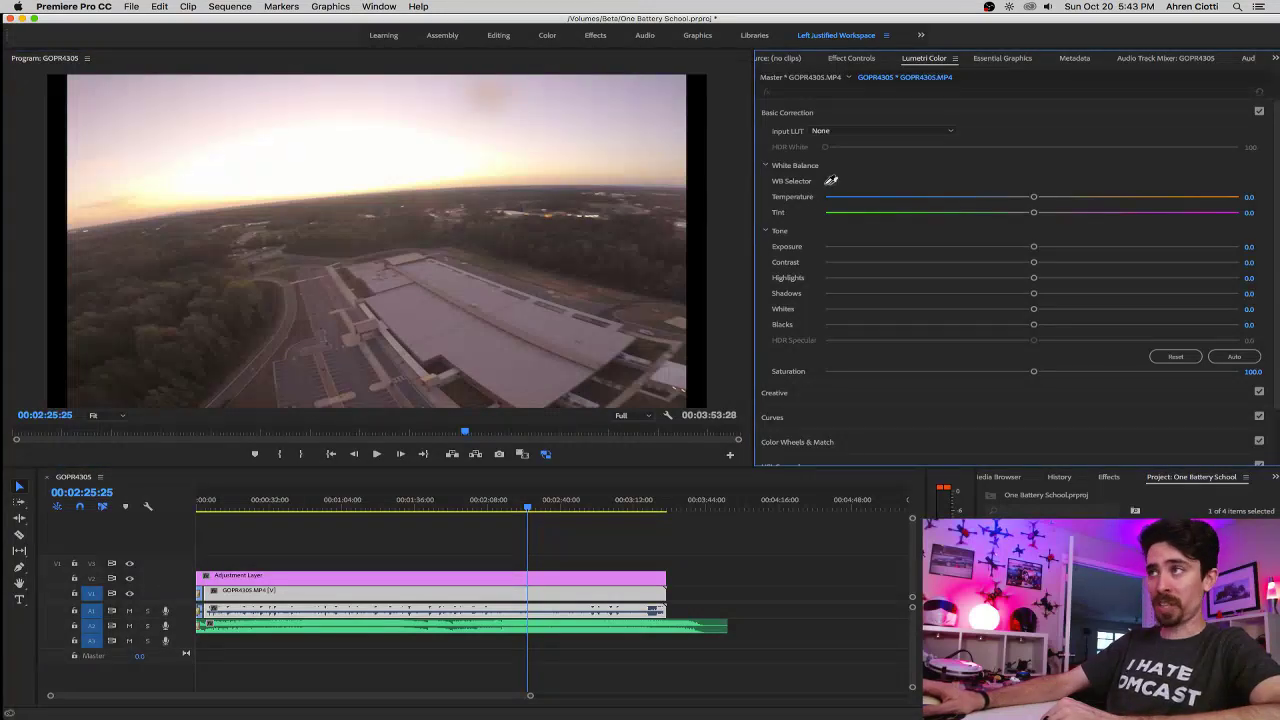
pyautogui.click(346, 365)
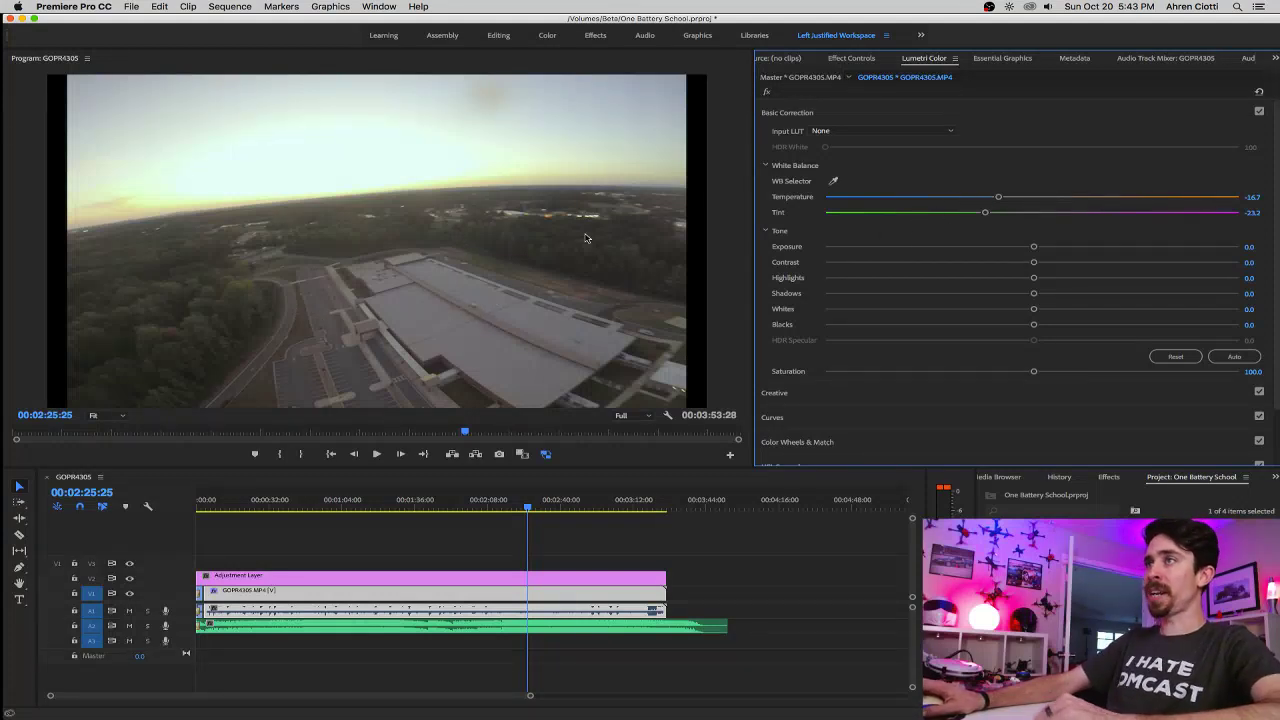
pyautogui.moveTo(986, 212); pyautogui.dragTo(790, 212)
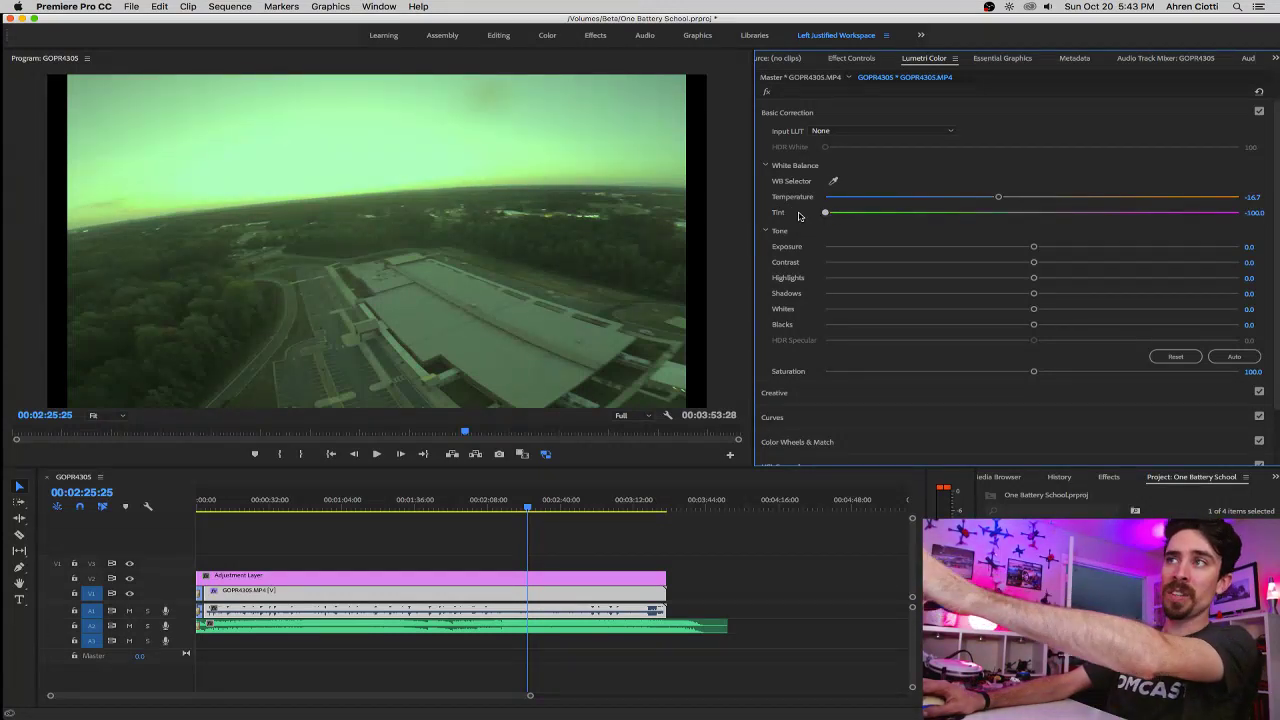
pyautogui.moveTo(822, 212); pyautogui.dragTo(998, 222)
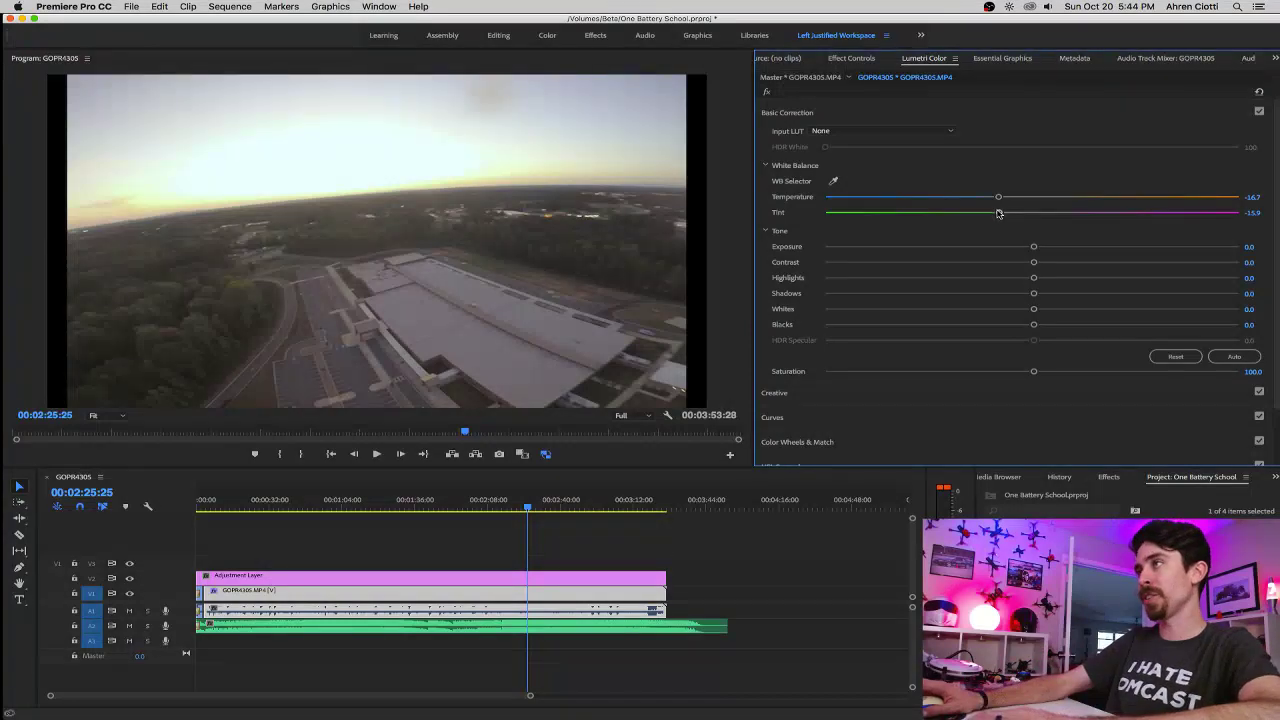
pyautogui.moveTo(998, 197)
pyautogui.mouseDown()
pyautogui.moveTo(1005, 215)
pyautogui.moveTo(988, 199)
pyautogui.mouseUp()
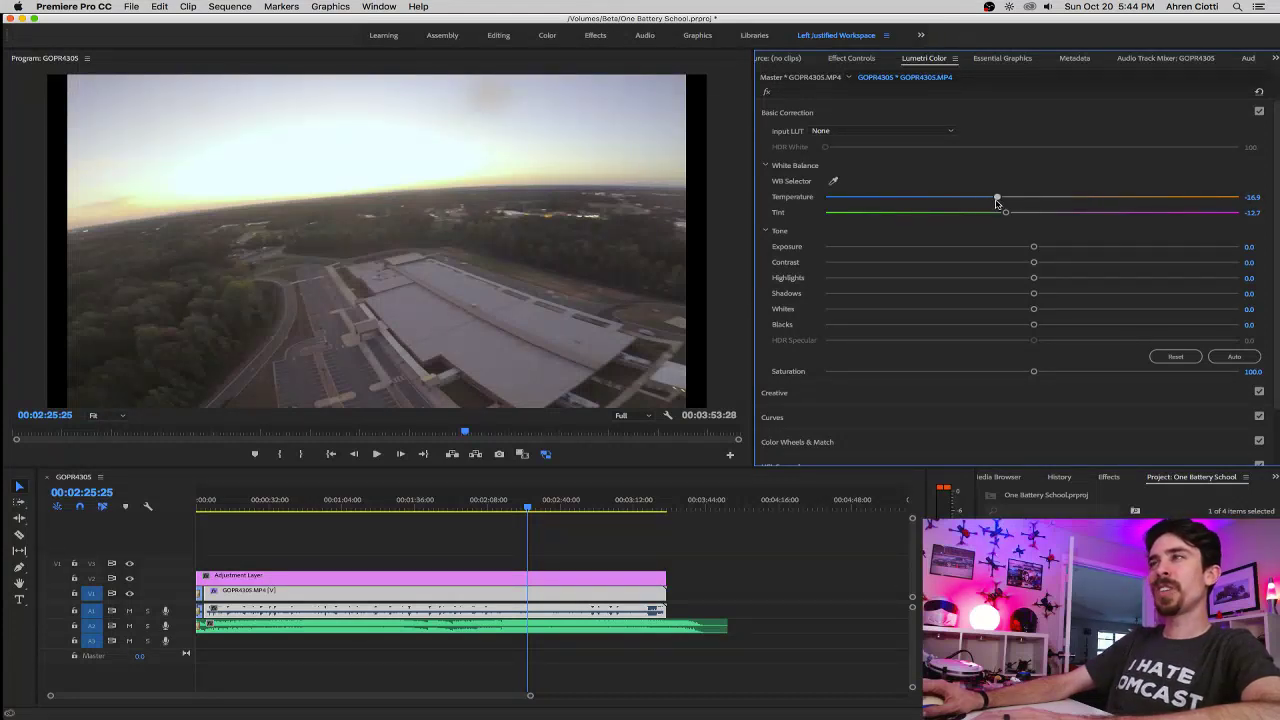
pyautogui.moveTo(961, 197); pyautogui.dragTo(987, 200)
pyautogui.moveTo(990, 198)
pyautogui.mouseDown()
pyautogui.moveTo(1006, 198)
pyautogui.moveTo(978, 201)
pyautogui.moveTo(993, 199)
pyautogui.mouseUp()
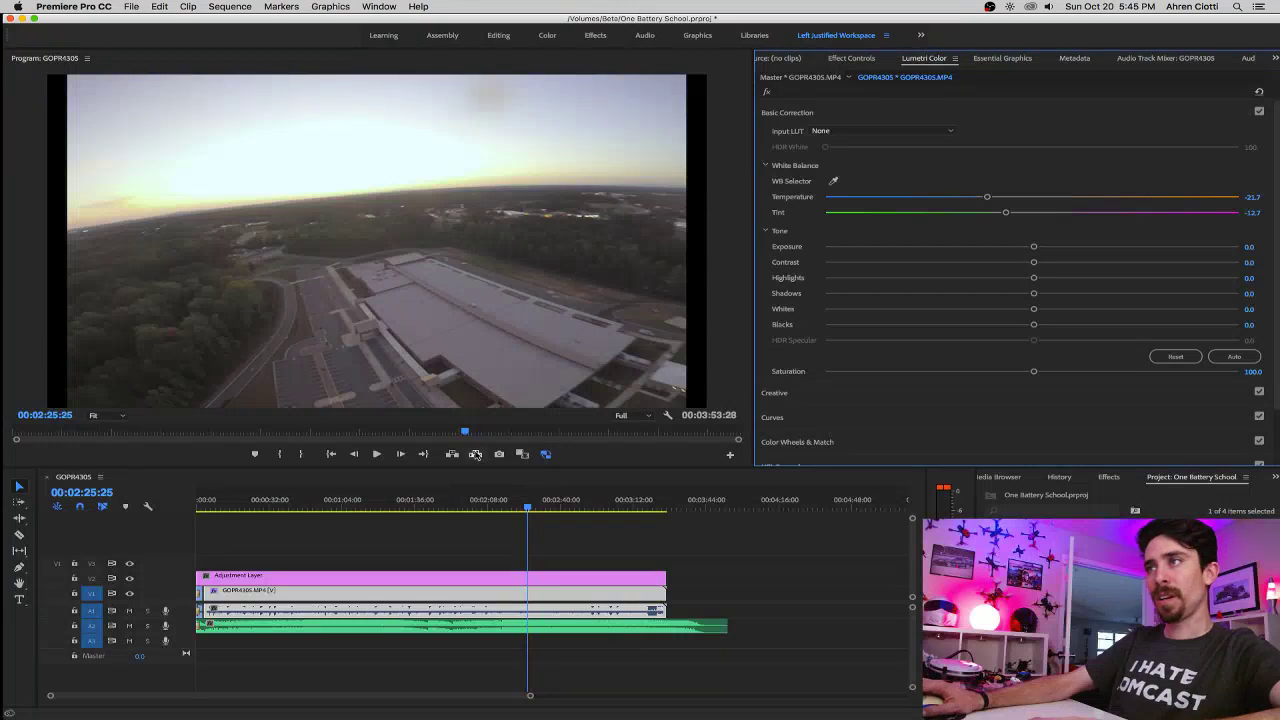
# Play the corrected footage to 00:02:29:08 and toggle track V2's output to compare the picture.
pyautogui.click(376, 454)
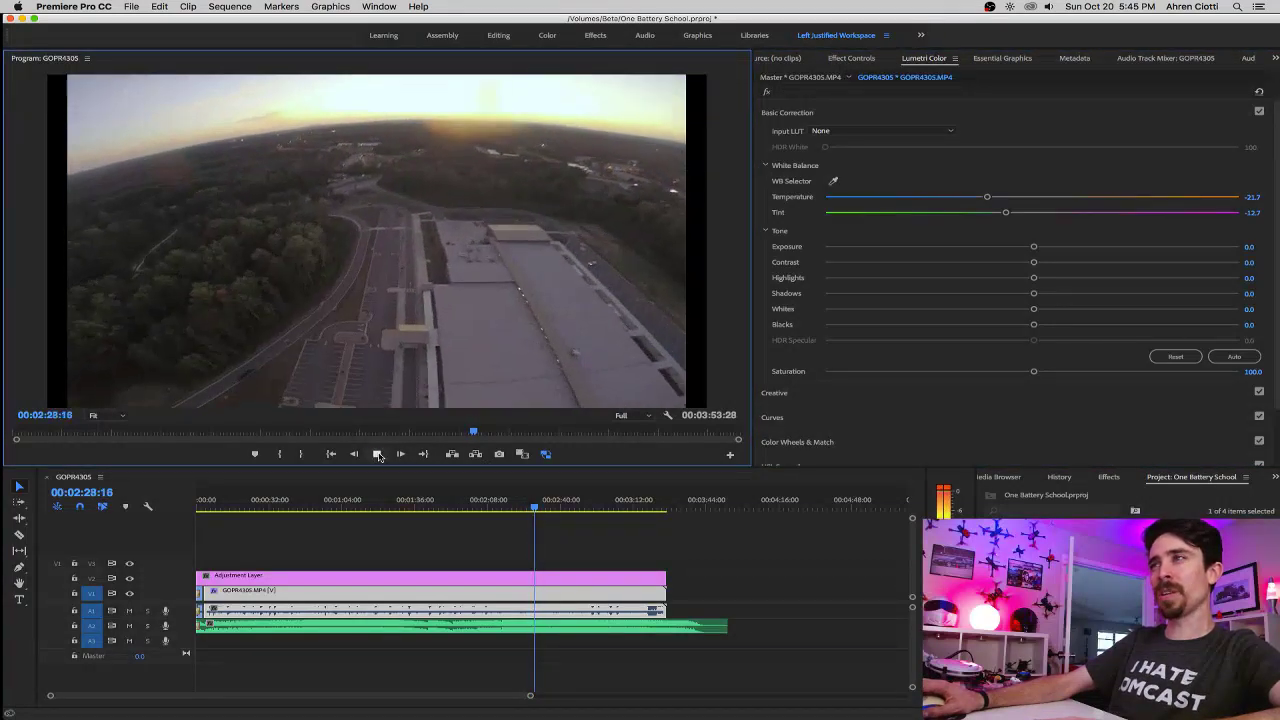
pyautogui.click(377, 454)
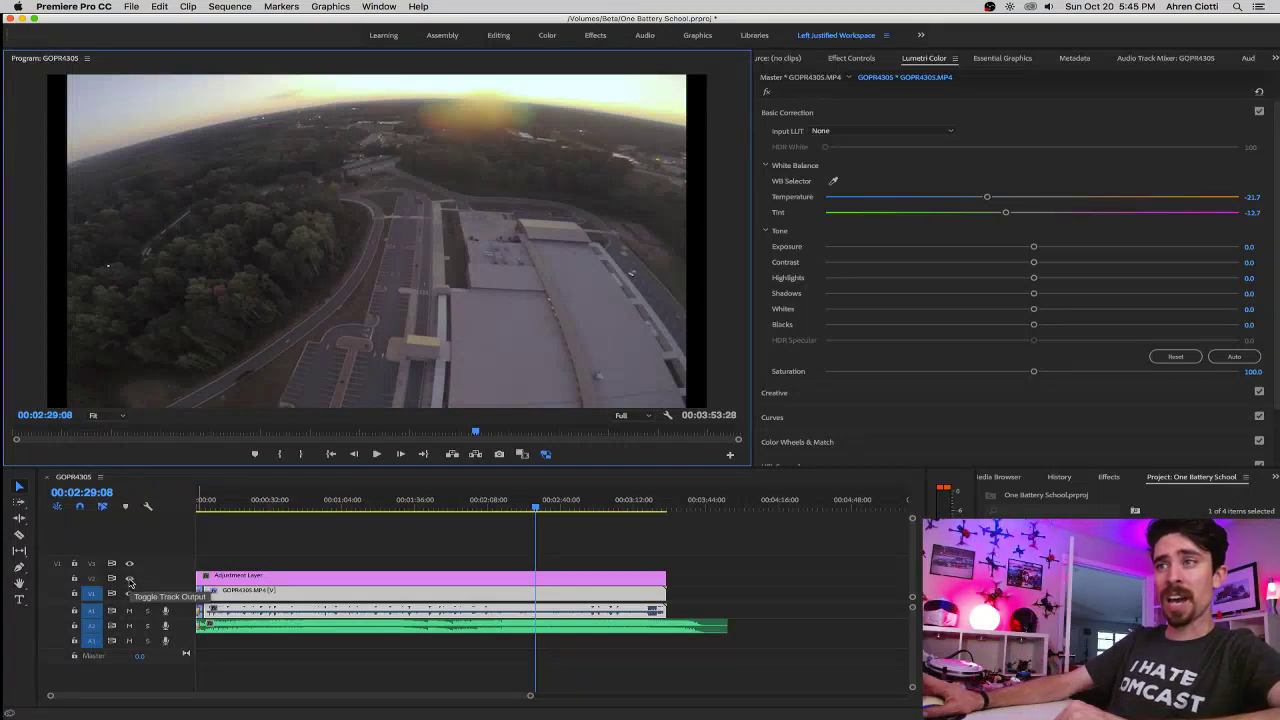
pyautogui.click(129, 580)
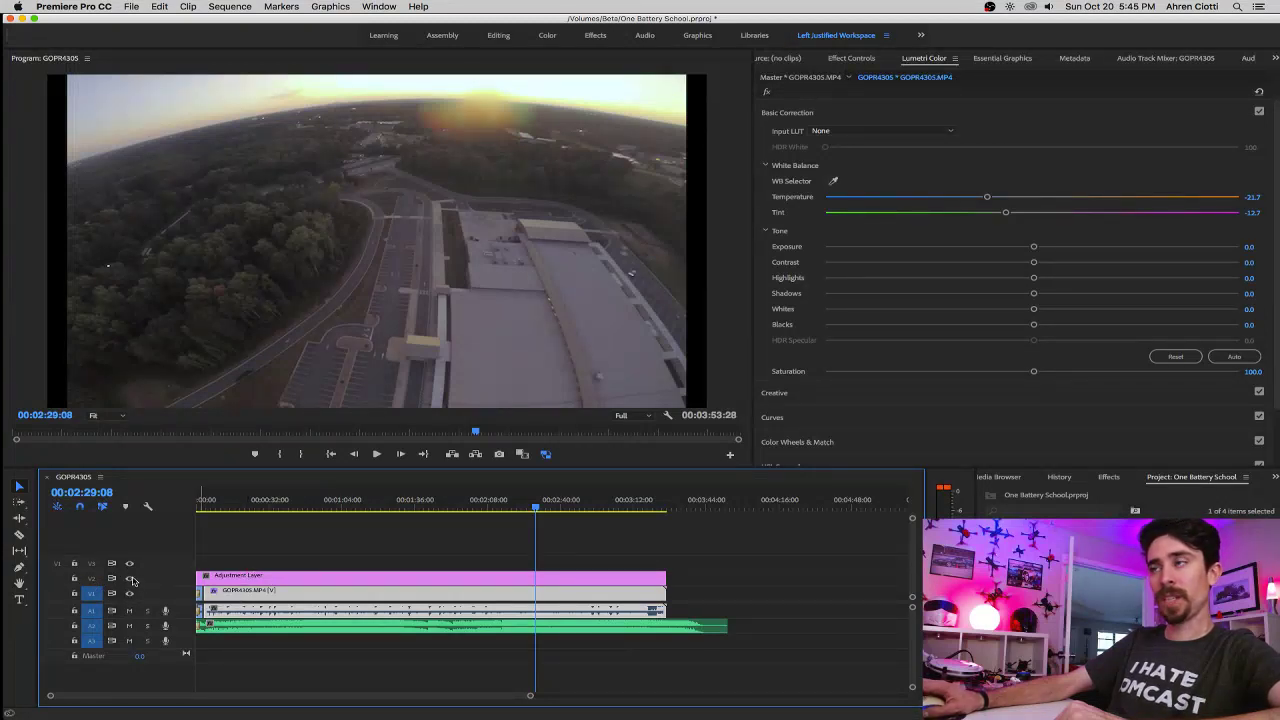
pyautogui.click(130, 581)
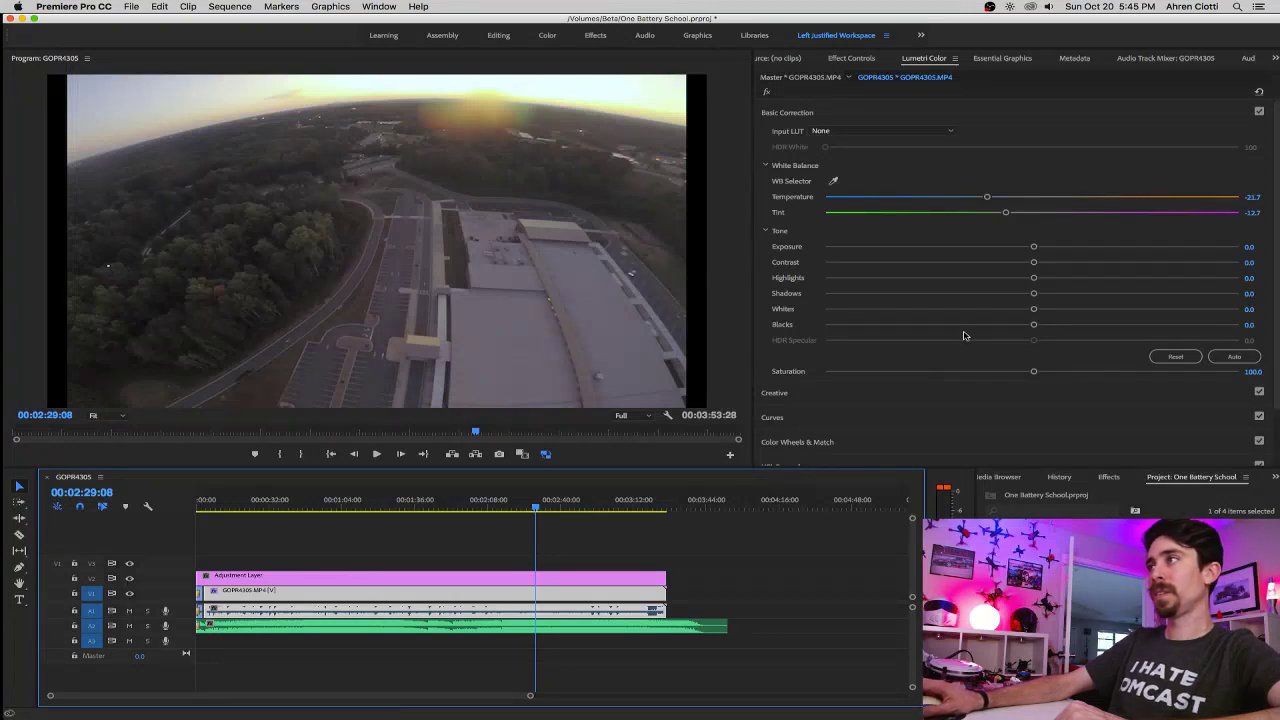
# Try an Exposure of 4.8 on the GOPR4305.MP4 clip, play it while toggling track V2's output, and reset the tone settings.
pyautogui.moveTo(1034, 247); pyautogui.dragTo(1229, 249)
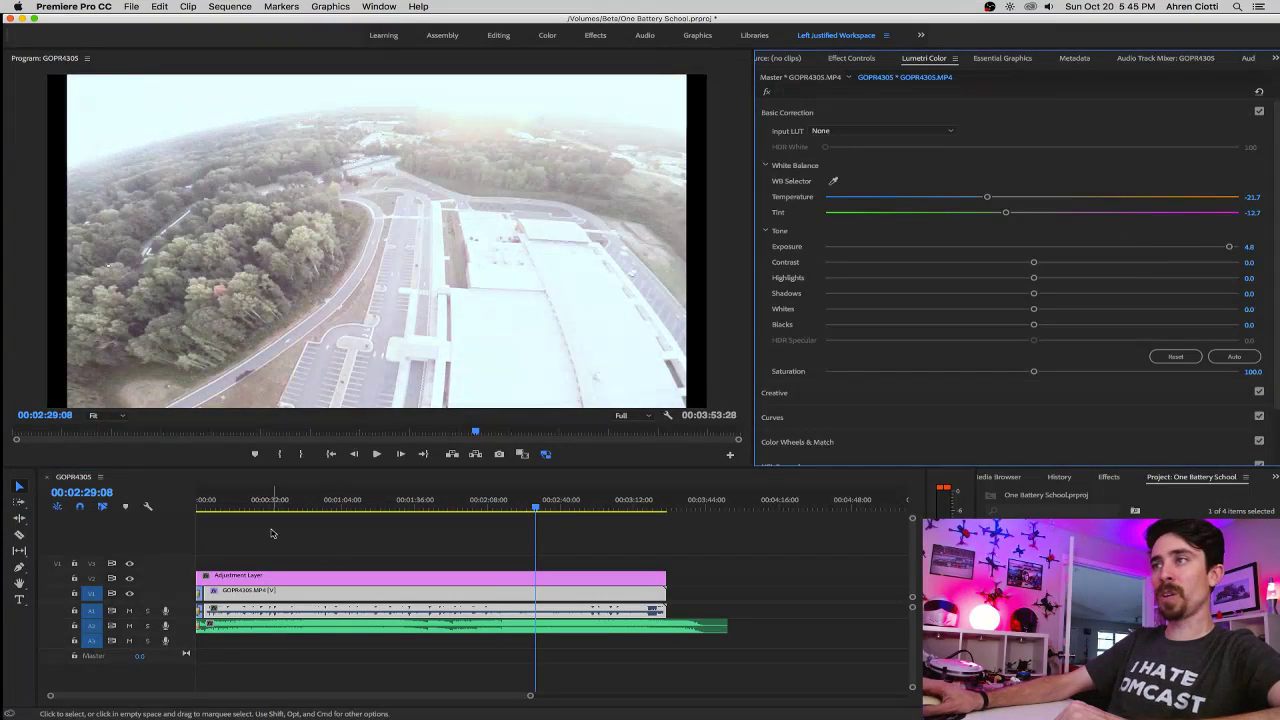
pyautogui.click(129, 579)
pyautogui.click(129, 579)
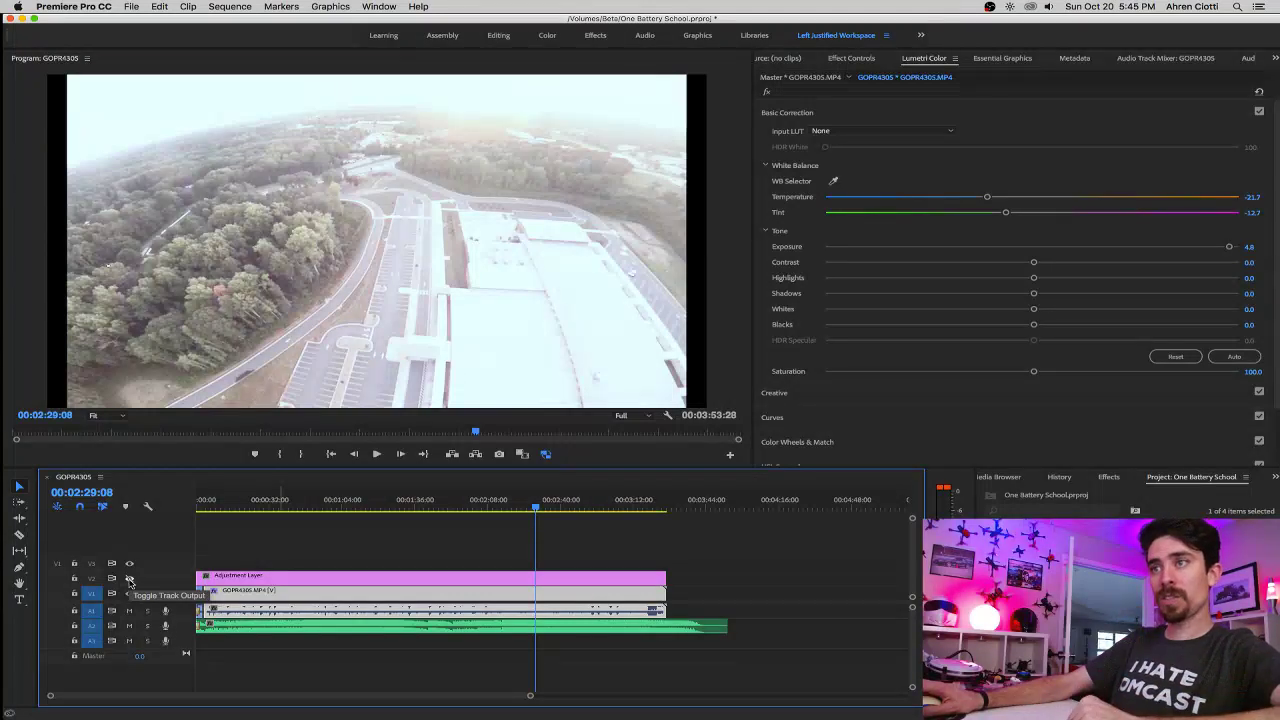
pyautogui.click(129, 579)
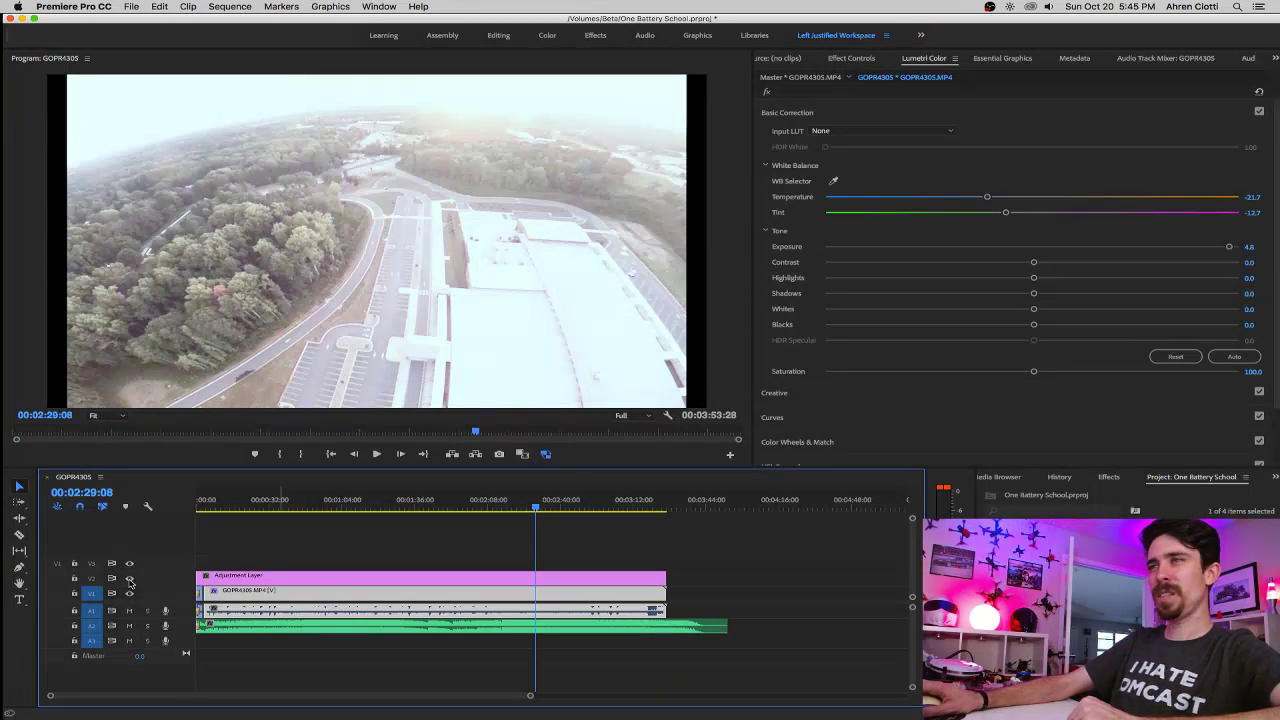
pyautogui.press('space')
pyautogui.press('space')
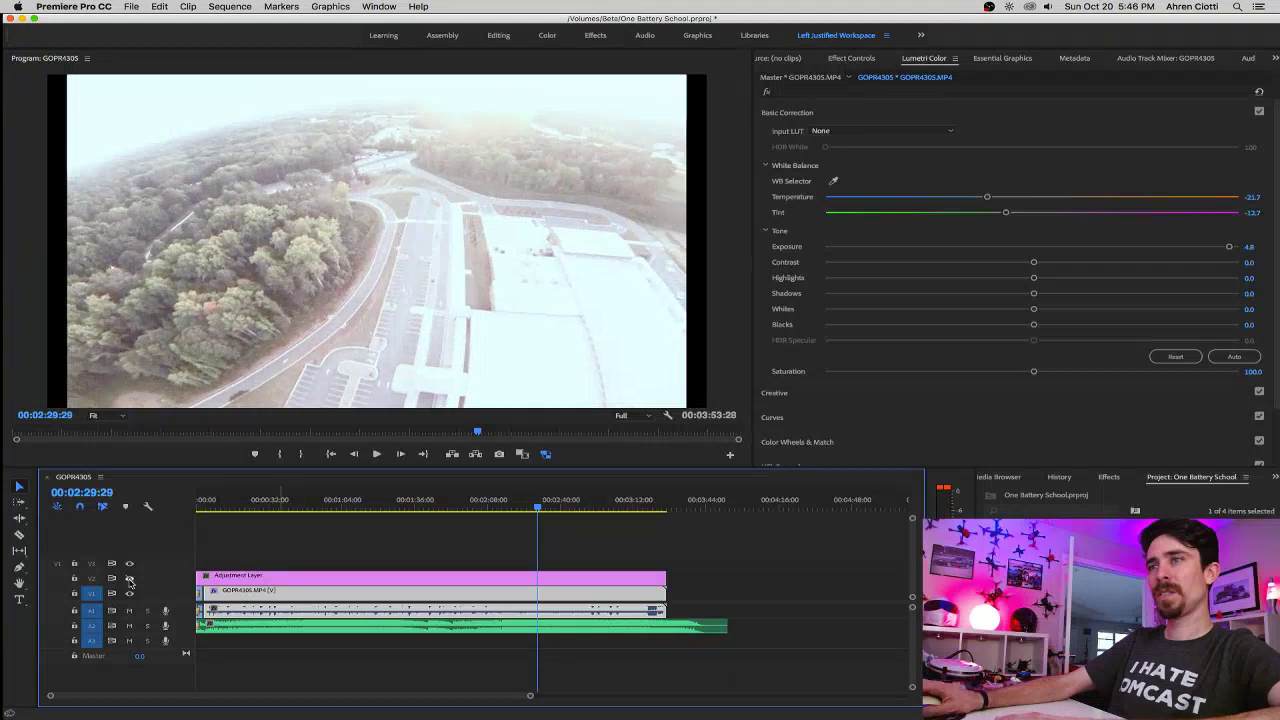
pyautogui.press('space')
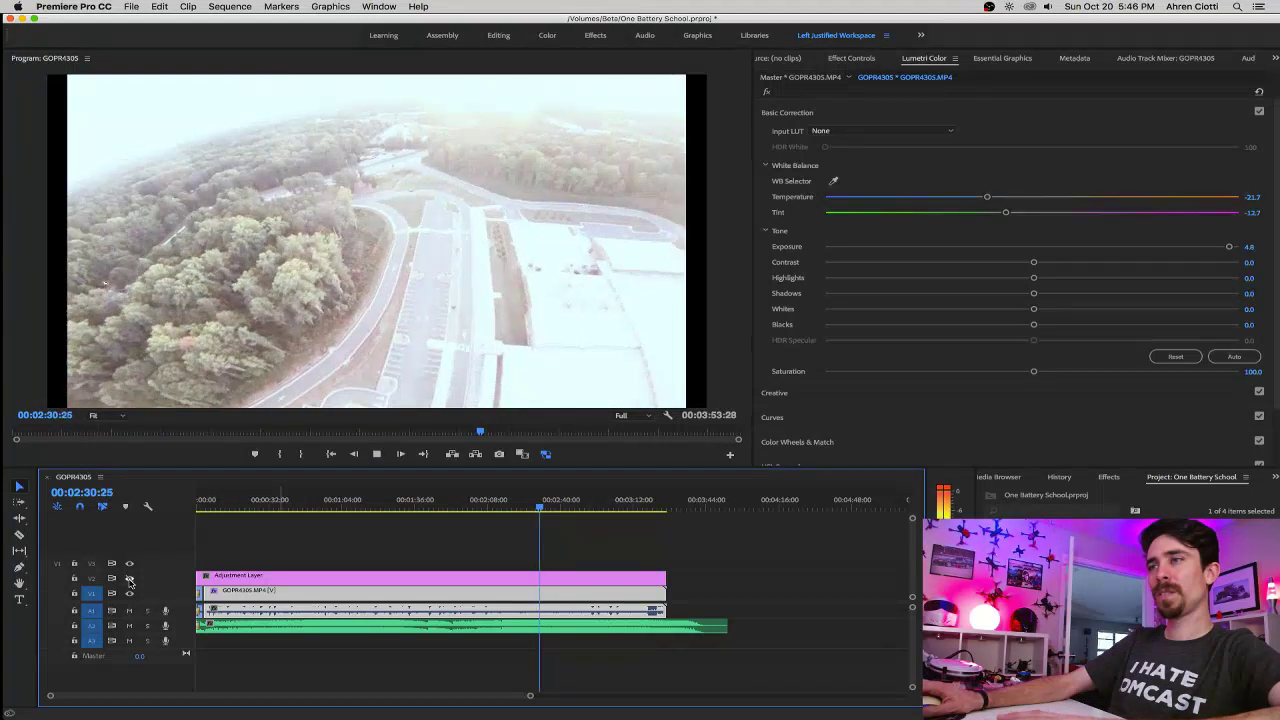
pyautogui.click(129, 578)
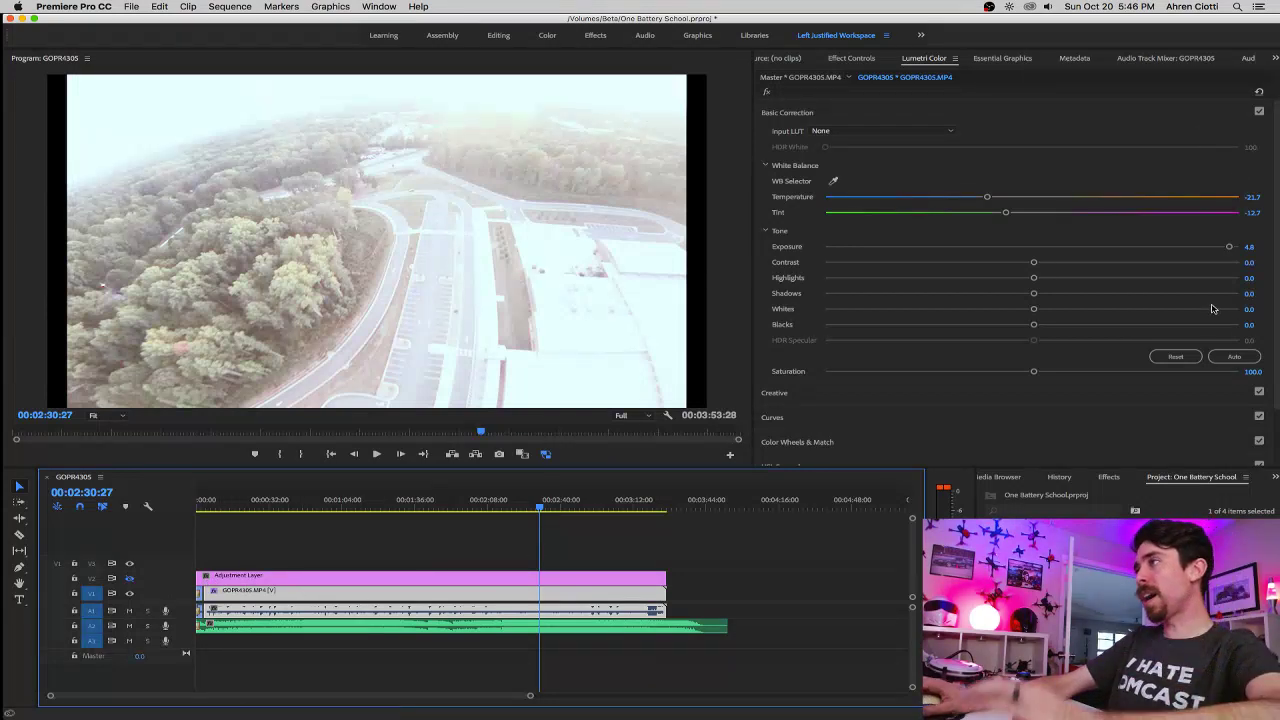
pyautogui.click(1182, 357)
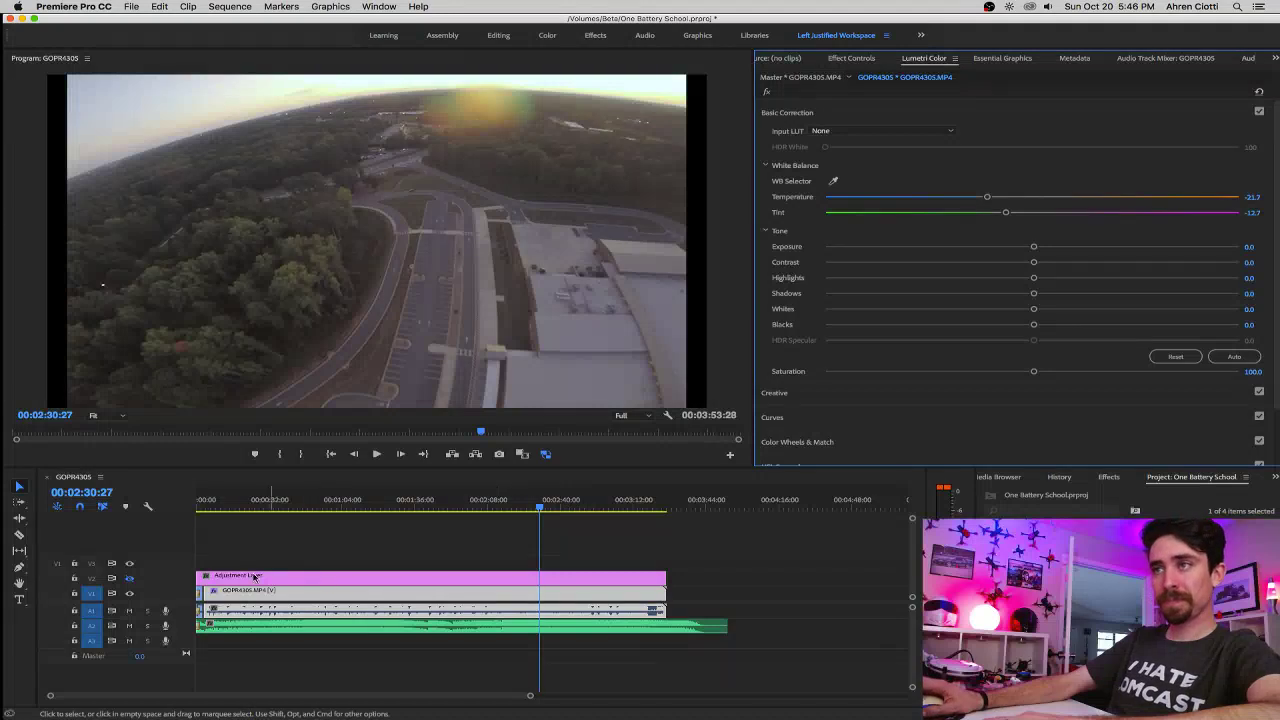
# Sample the adjustment layer's white balance from the road pavement, and refine Temperature to -20.5 and Tint to -7.6.
pyautogui.click(226, 598)
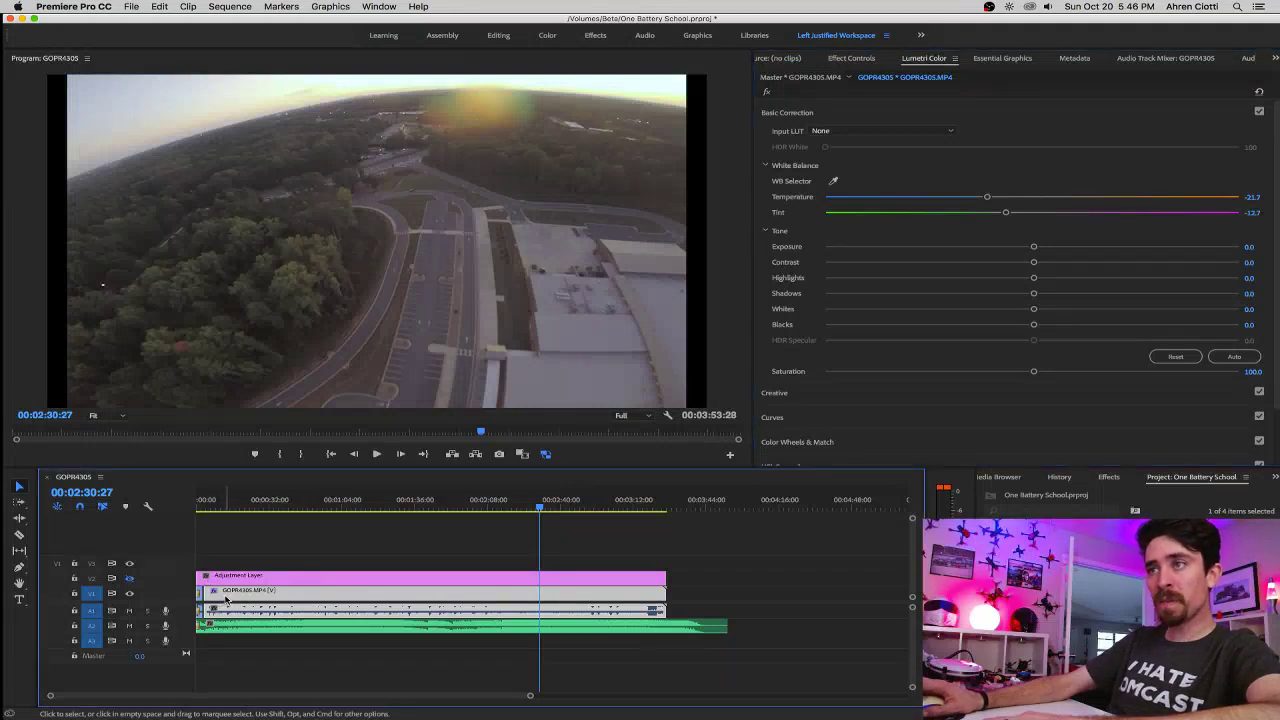
pyautogui.click(281, 582)
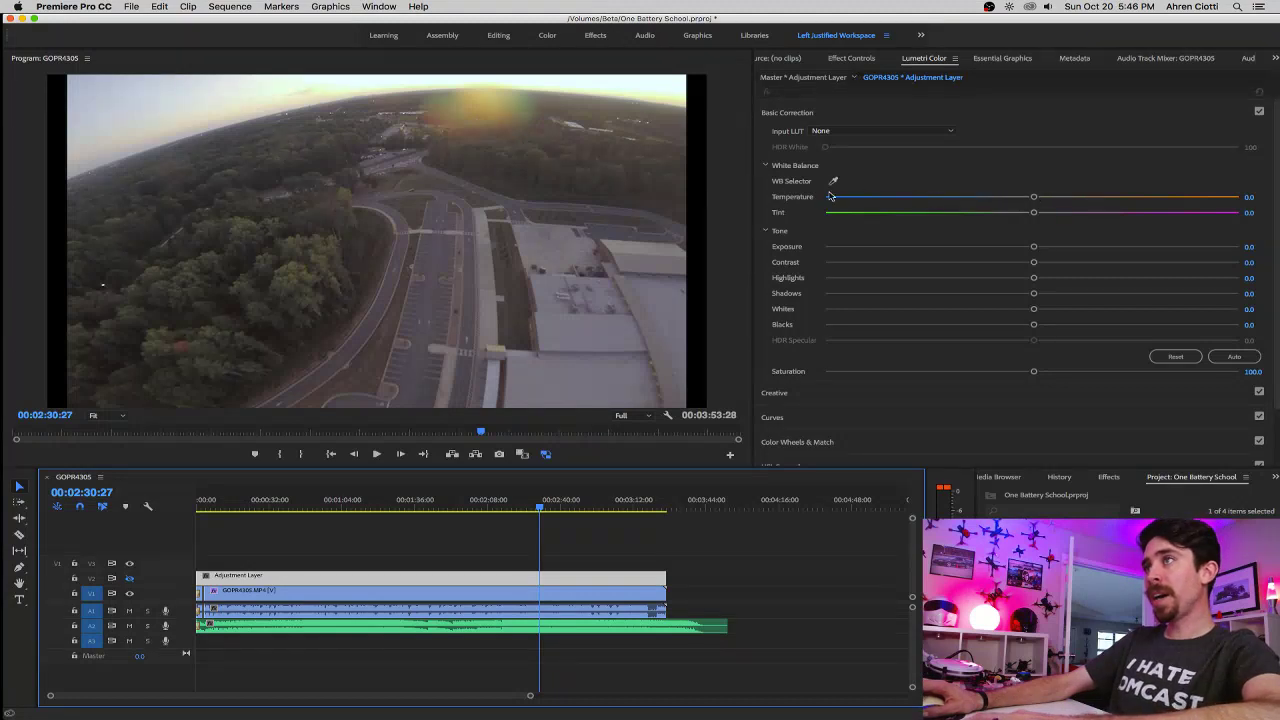
pyautogui.click(833, 181)
pyautogui.click(428, 309)
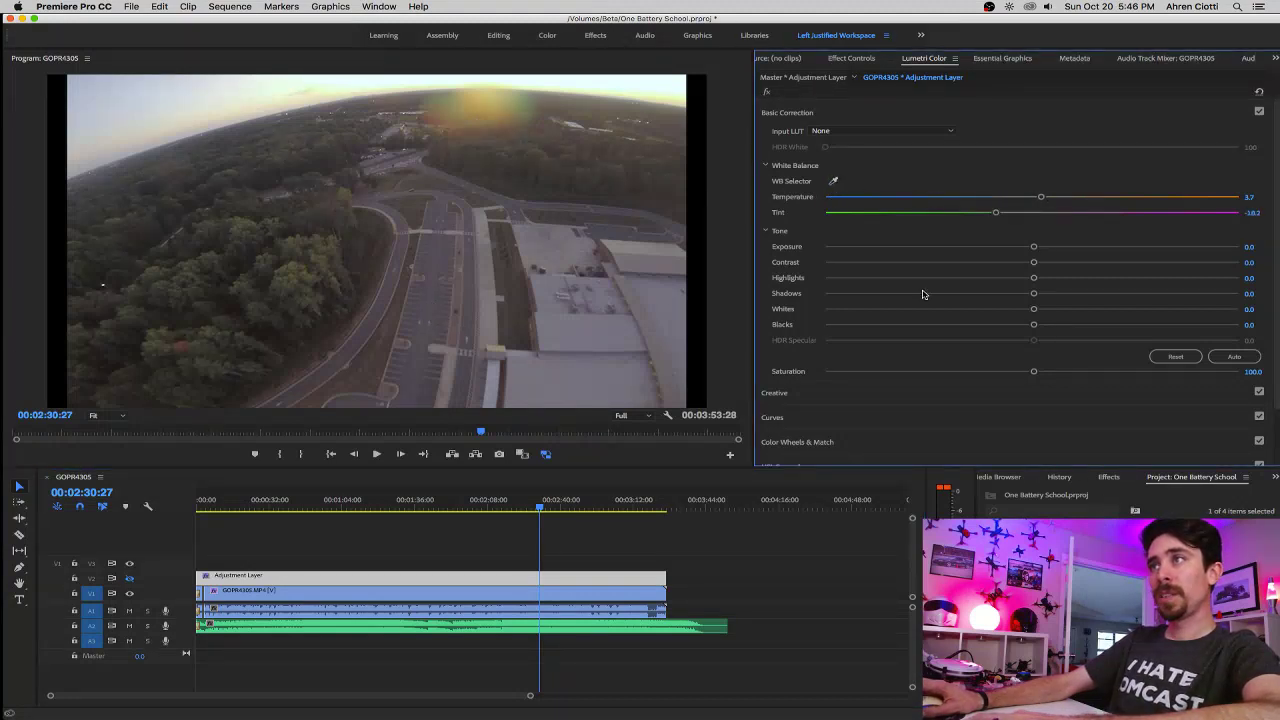
pyautogui.moveTo(1045, 197); pyautogui.dragTo(1000, 203)
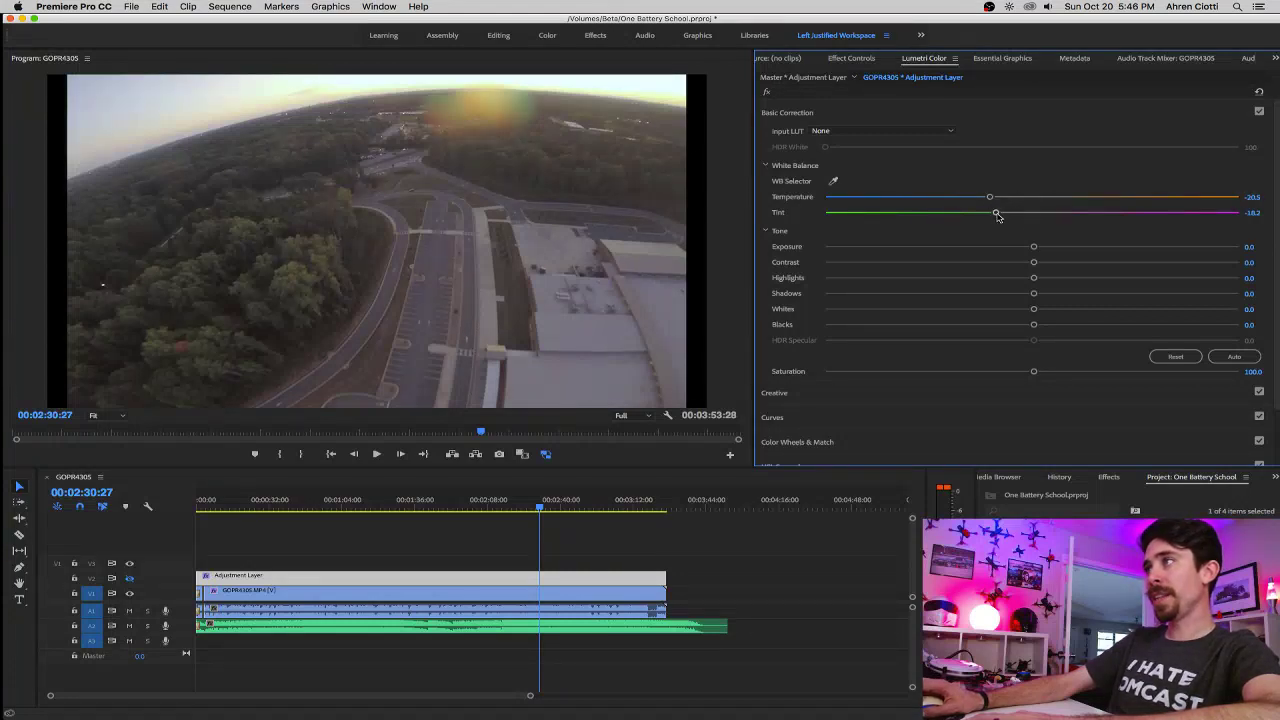
pyautogui.moveTo(997, 215)
pyautogui.mouseDown()
pyautogui.moveTo(979, 215)
pyautogui.moveTo(1008, 215)
pyautogui.moveTo(926, 215)
pyautogui.moveTo(1028, 215)
pyautogui.moveTo(969, 215)
pyautogui.moveTo(1016, 215)
pyautogui.mouseUp()
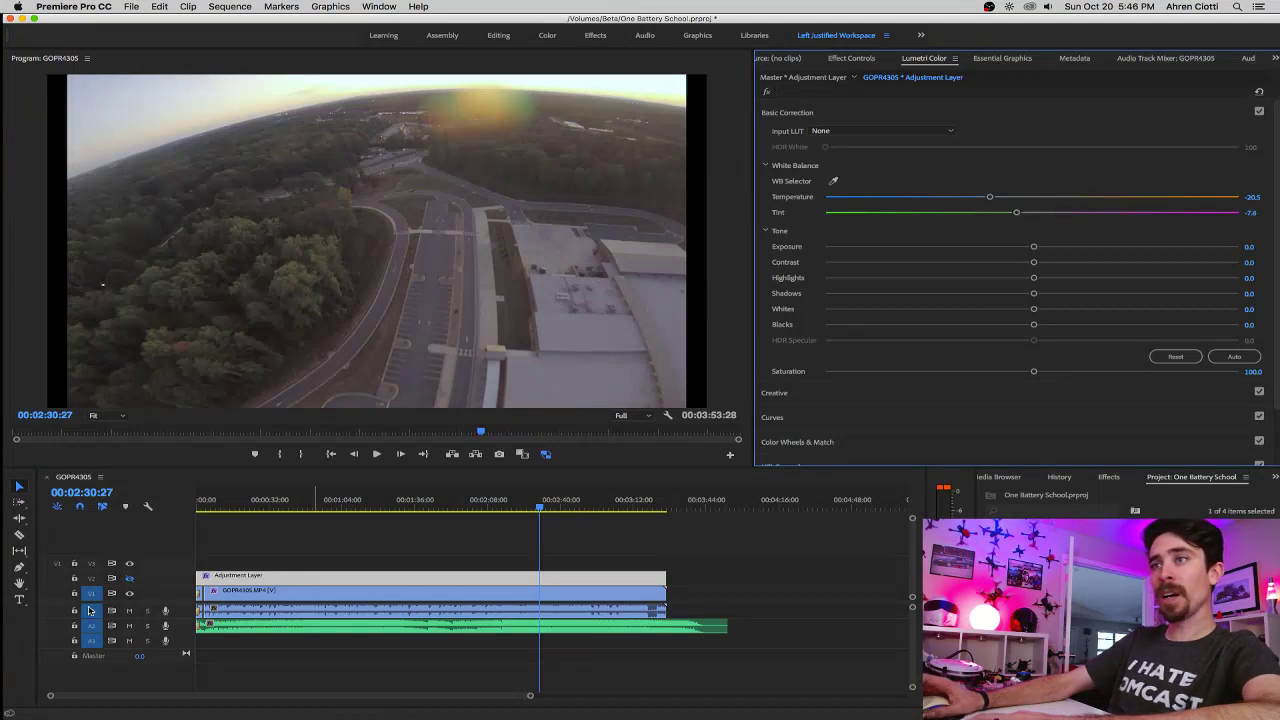
# Turn track V2's output back on and adjust the adjustment layer's Tint to -1.1, comparing the picture with and without it.
pyautogui.click(130, 584)
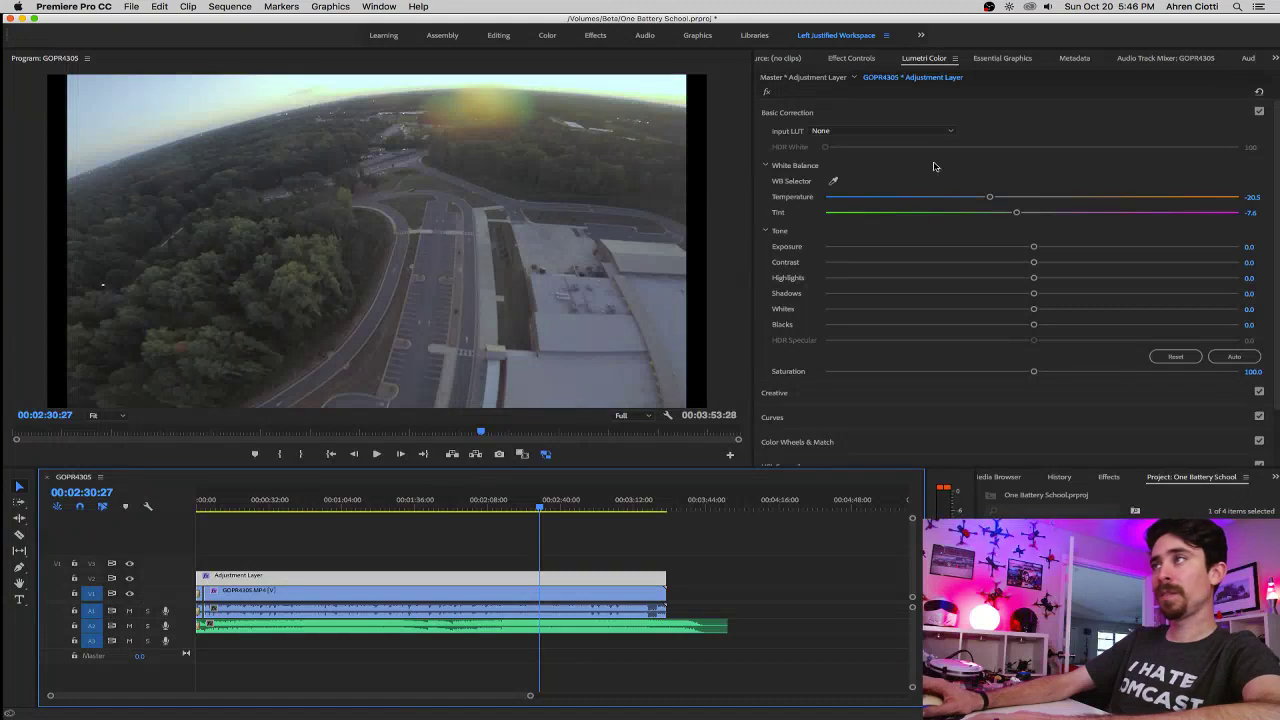
pyautogui.moveTo(1016, 213)
pyautogui.mouseDown()
pyautogui.moveTo(957, 213)
pyautogui.moveTo(1000, 213)
pyautogui.mouseUp()
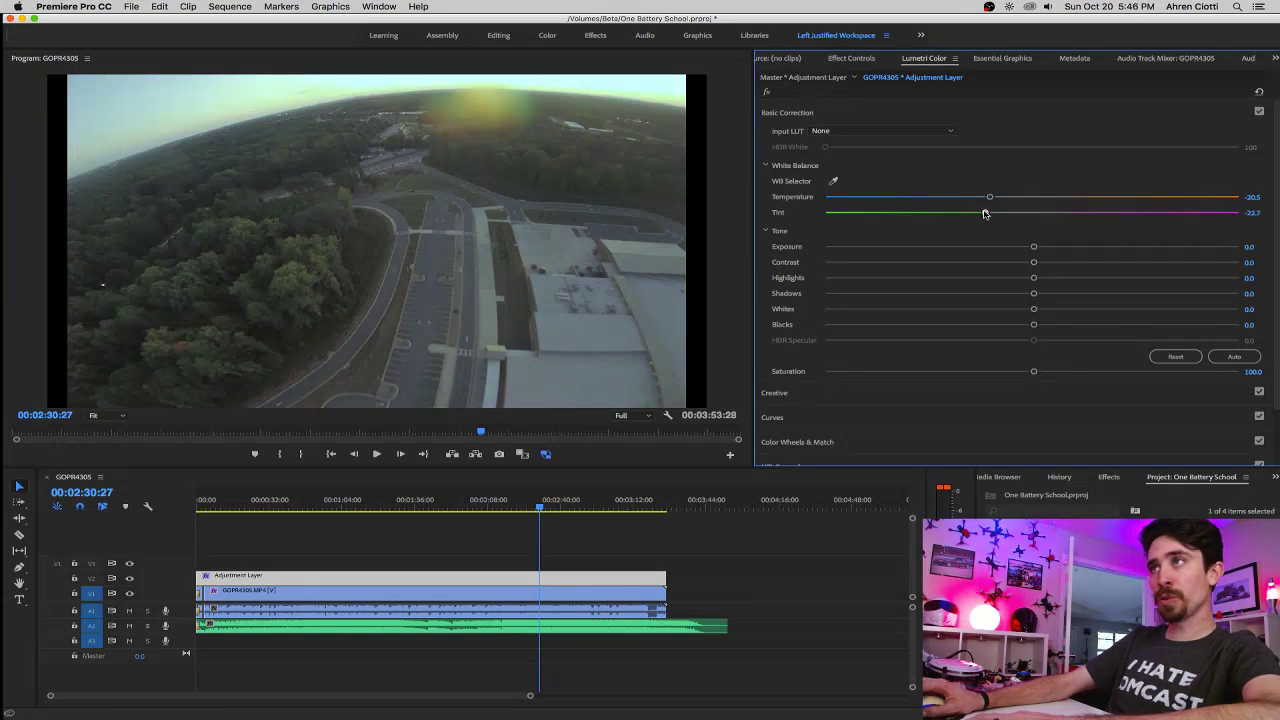
pyautogui.moveTo(985, 213); pyautogui.dragTo(1023, 212)
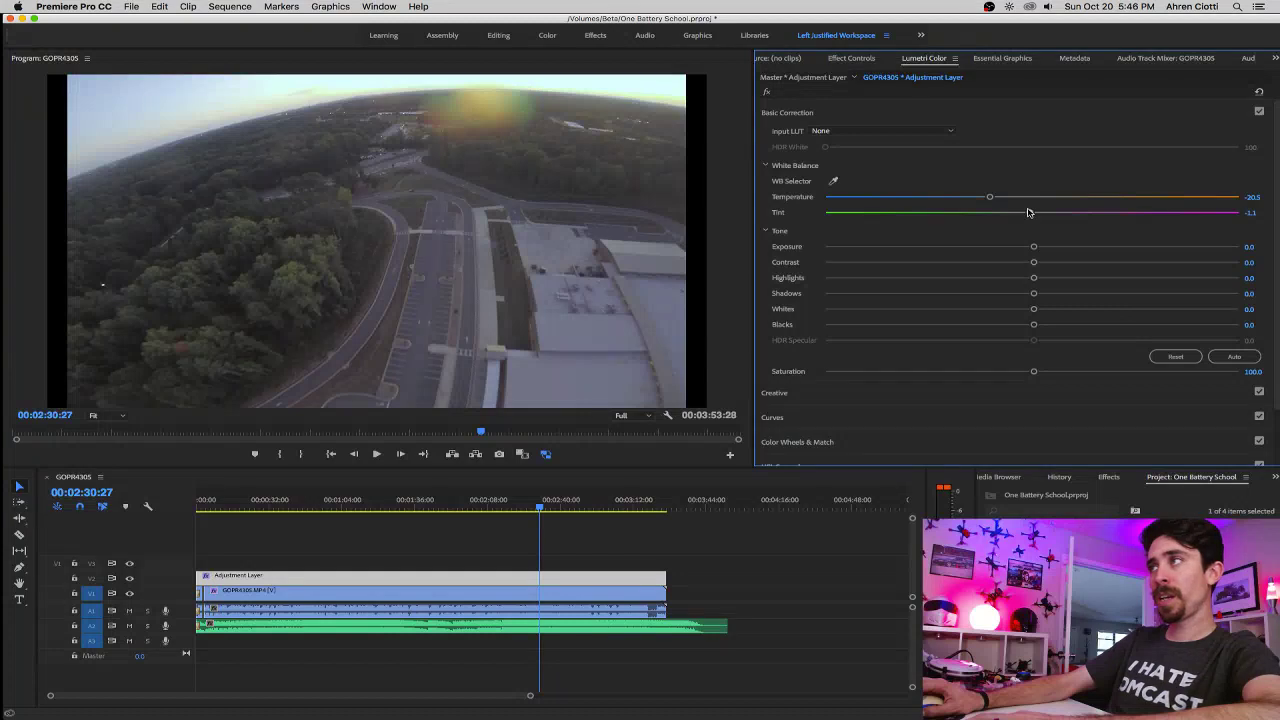
pyautogui.click(130, 580)
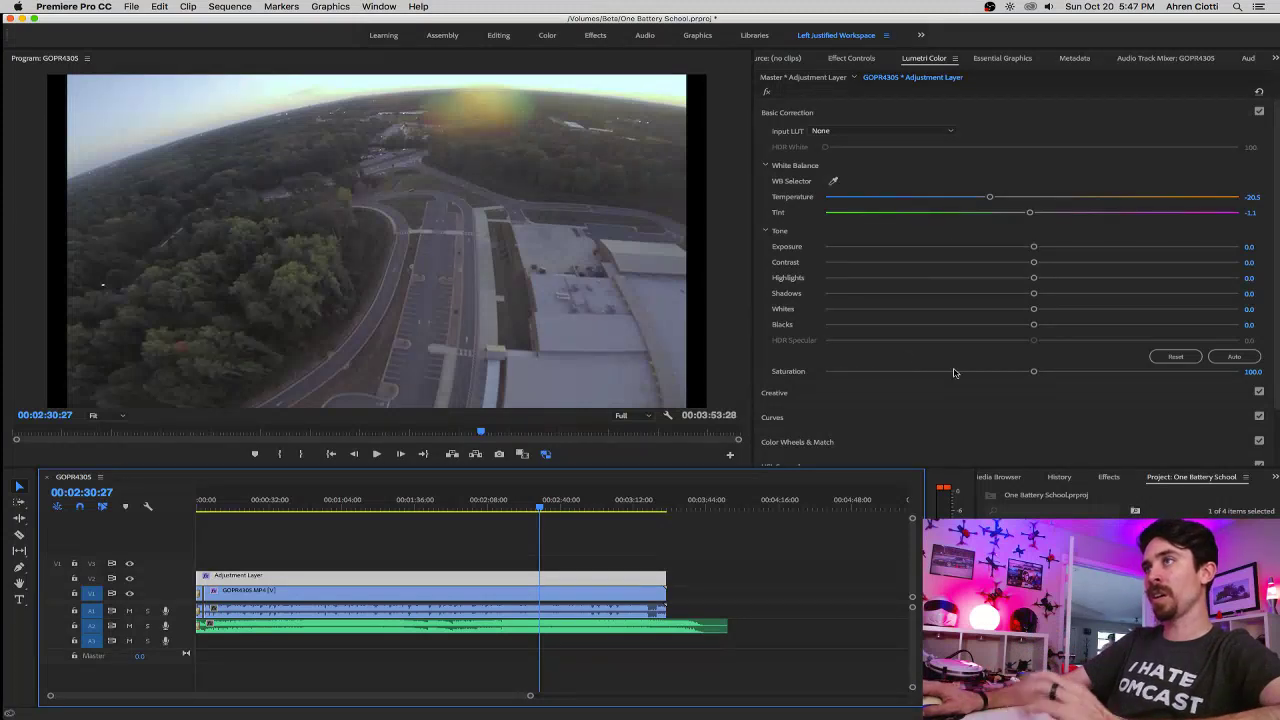
# Set the adjustment layer's Exposure to 0.3 and move the playhead back to the building view at 00:02:26:22.
pyautogui.scroll(-1, 953, 373)
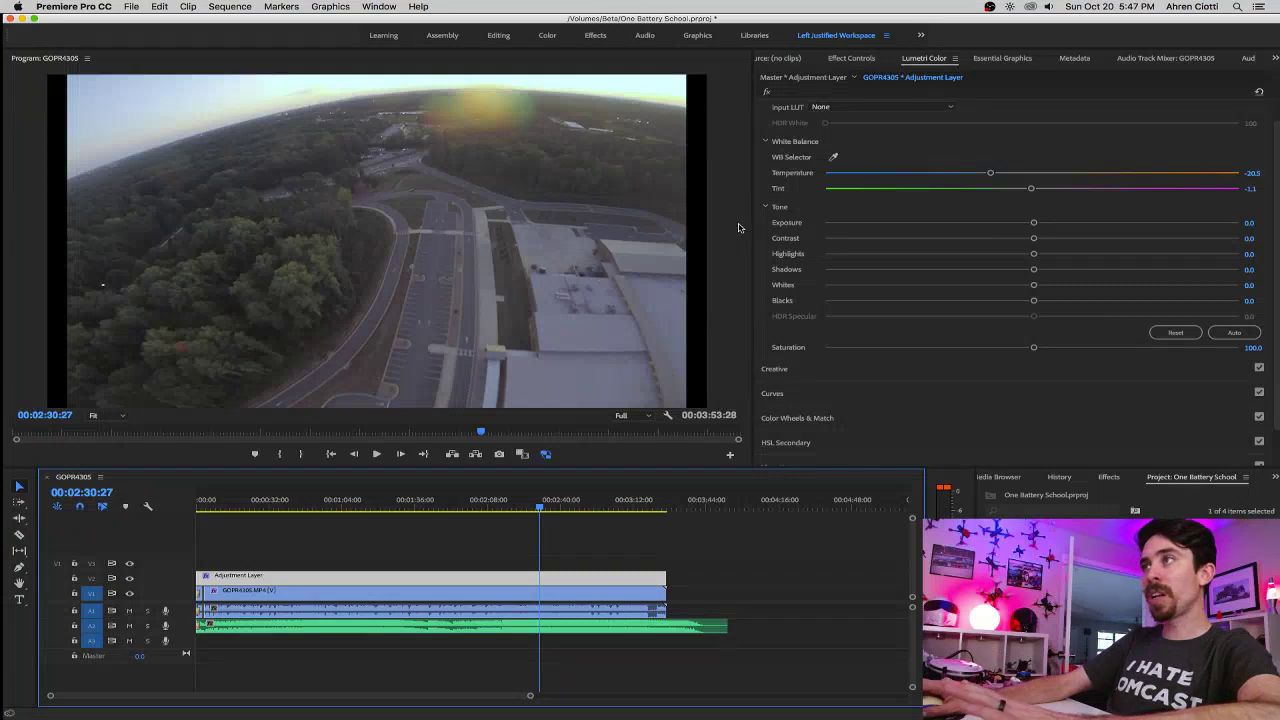
pyautogui.moveTo(1035, 225)
pyautogui.mouseDown()
pyautogui.moveTo(1054, 225)
pyautogui.moveTo(1008, 225)
pyautogui.moveTo(1044, 223)
pyautogui.mouseUp()
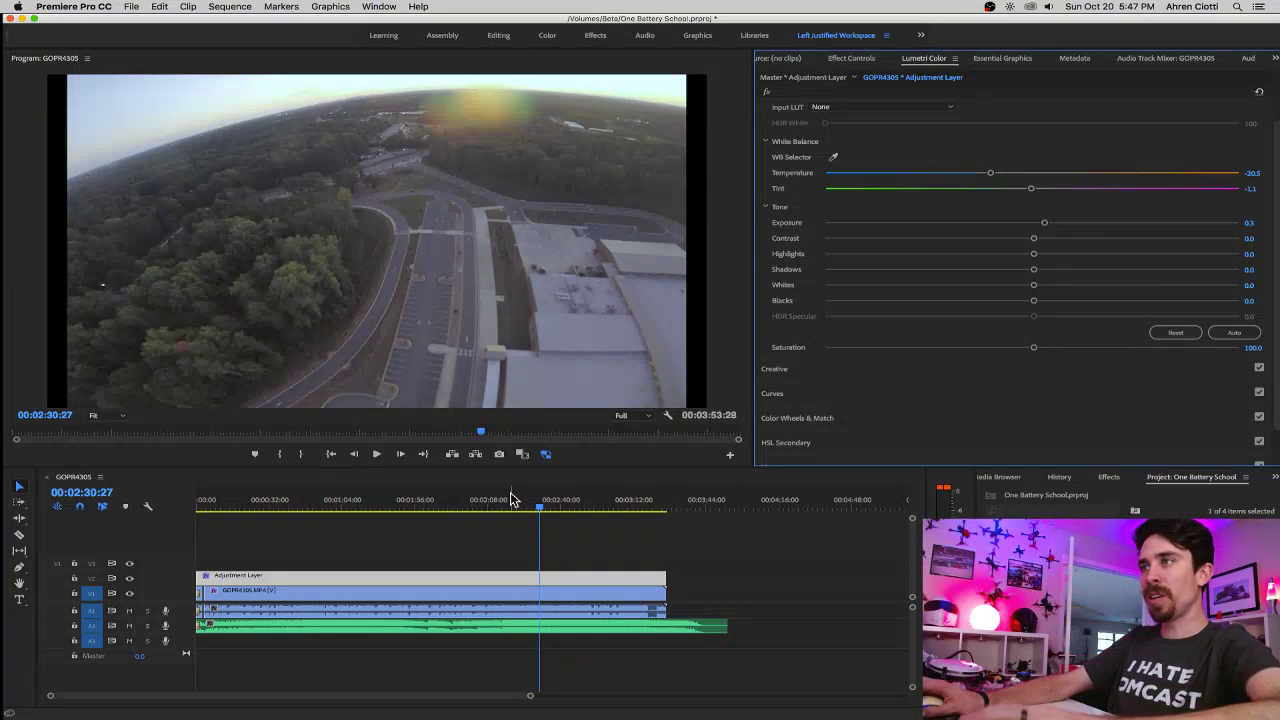
pyautogui.click(537, 510)
pyautogui.moveTo(537, 510); pyautogui.dragTo(533, 510)
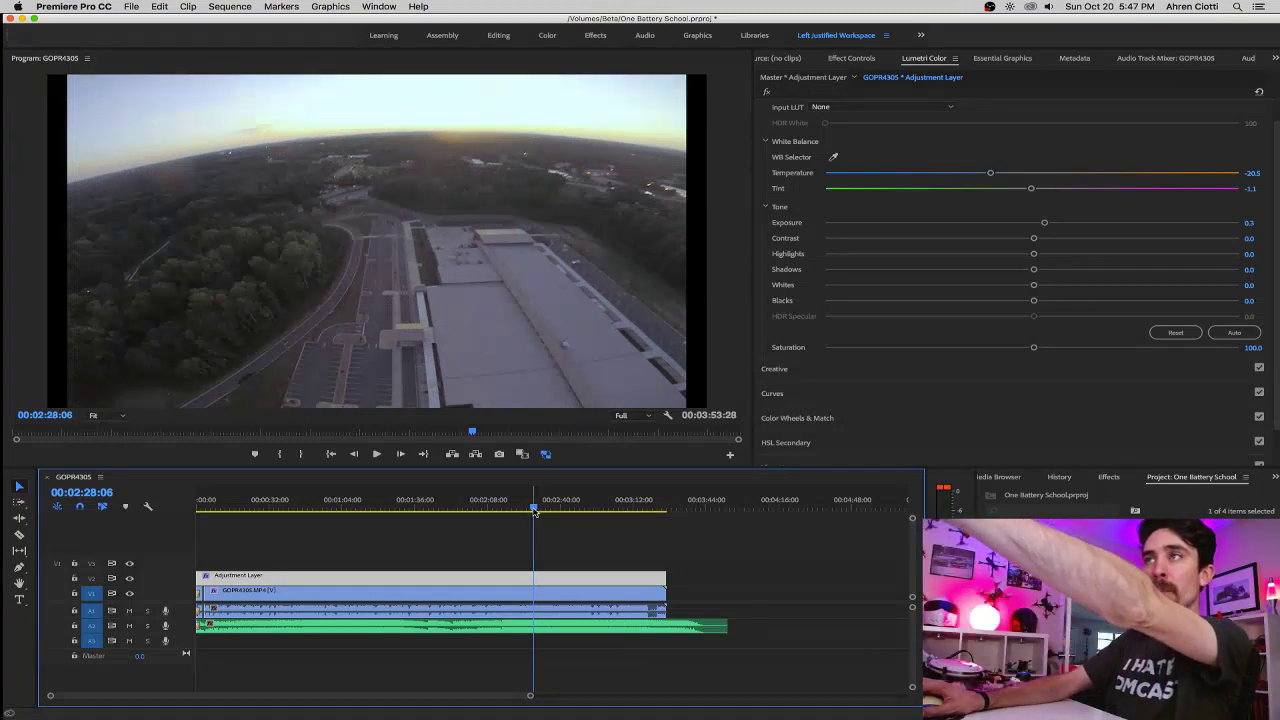
pyautogui.moveTo(533, 510); pyautogui.dragTo(529, 512)
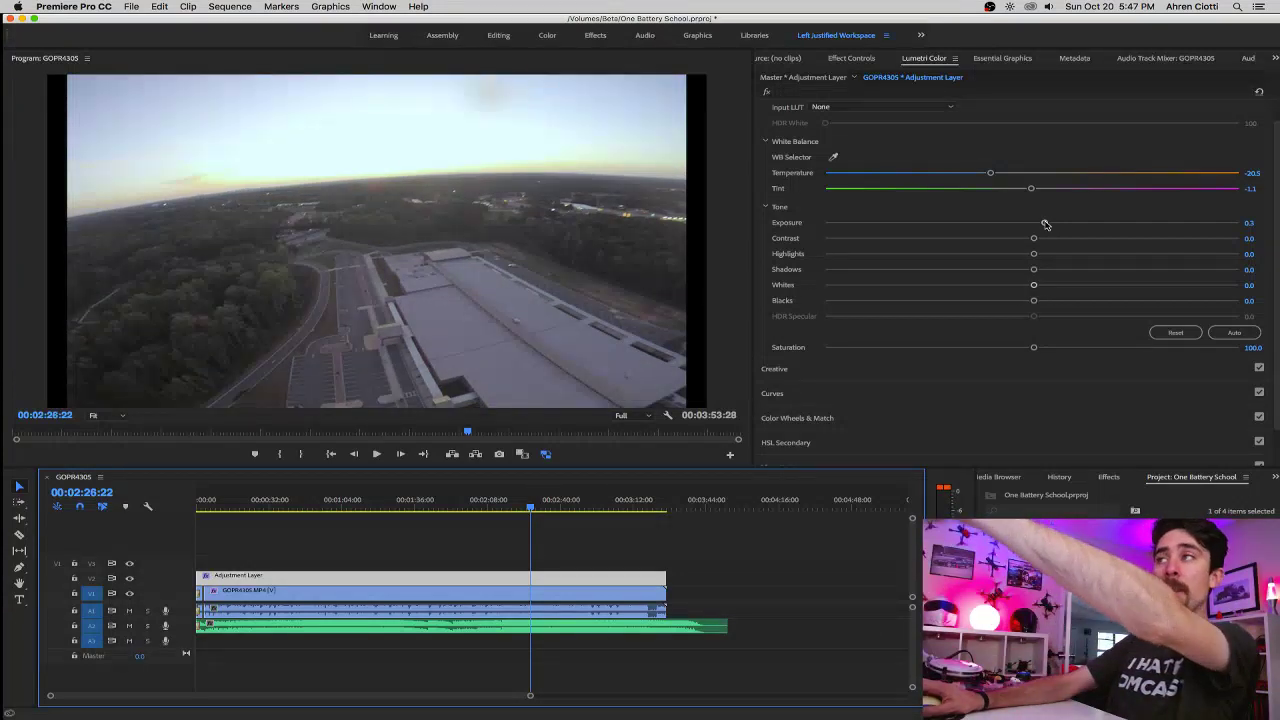
# Compare darker and brighter exposures from -0.5 to 0.7 on the adjustment layer and settle on an Exposure of 0.4.
pyautogui.moveTo(1045, 224); pyautogui.dragTo(1029, 222)
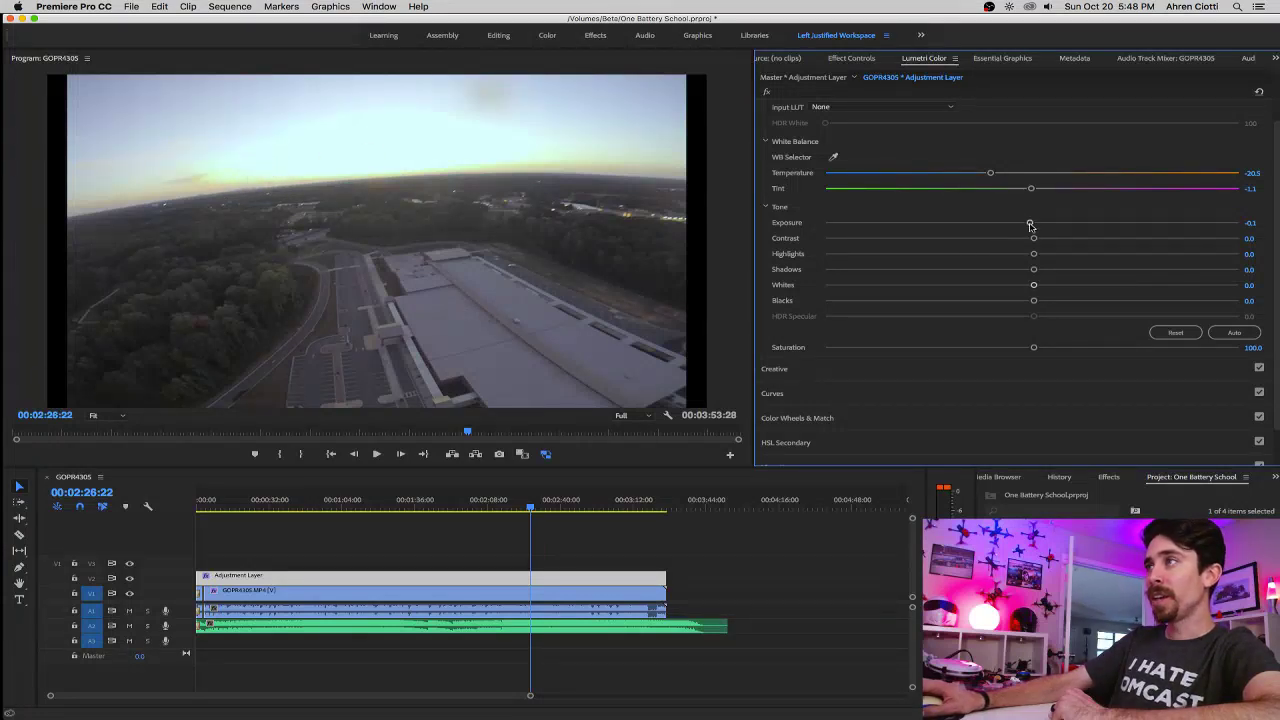
pyautogui.moveTo(1030, 225); pyautogui.dragTo(1059, 226)
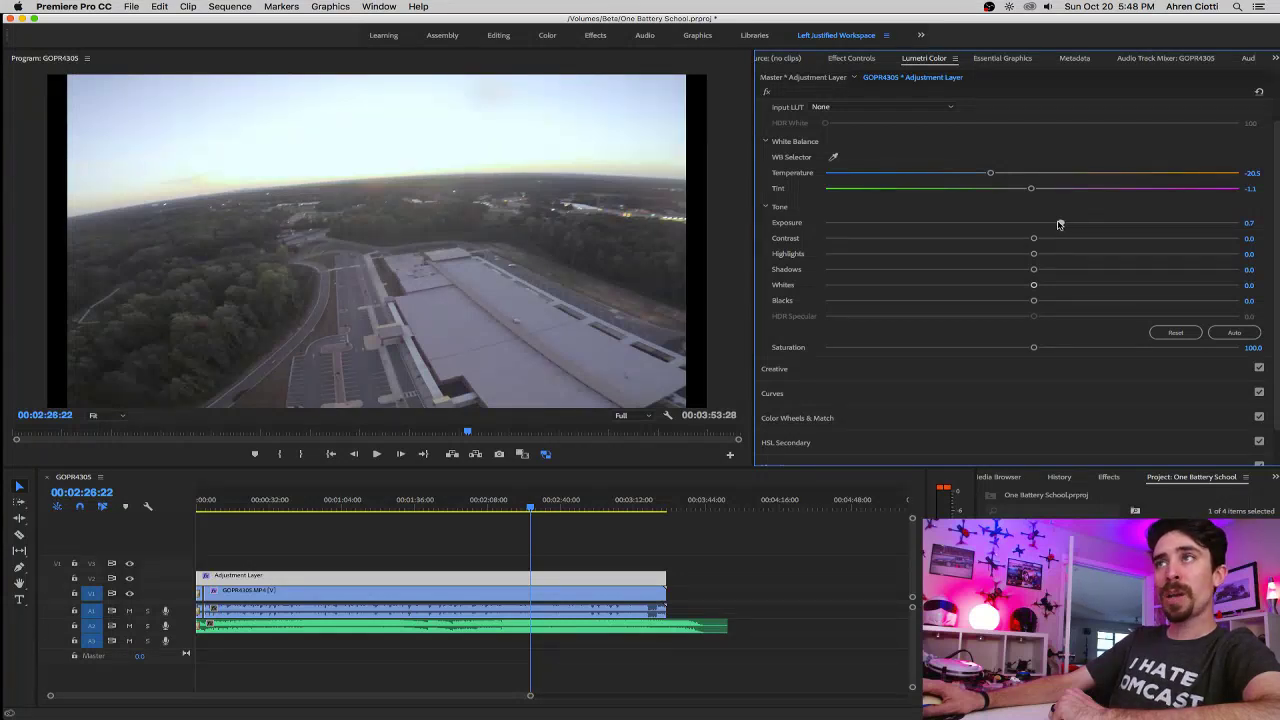
pyautogui.moveTo(1060, 224); pyautogui.dragTo(1010, 224)
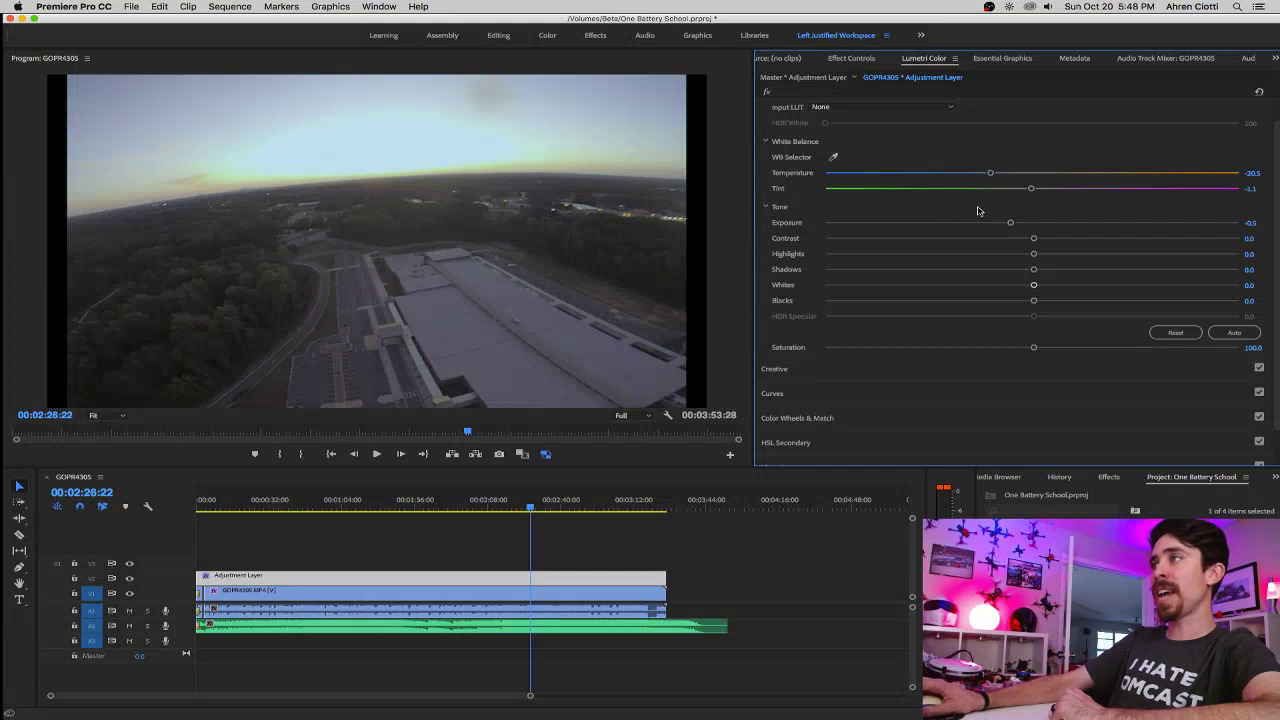
pyautogui.moveTo(1011, 227); pyautogui.dragTo(1050, 226)
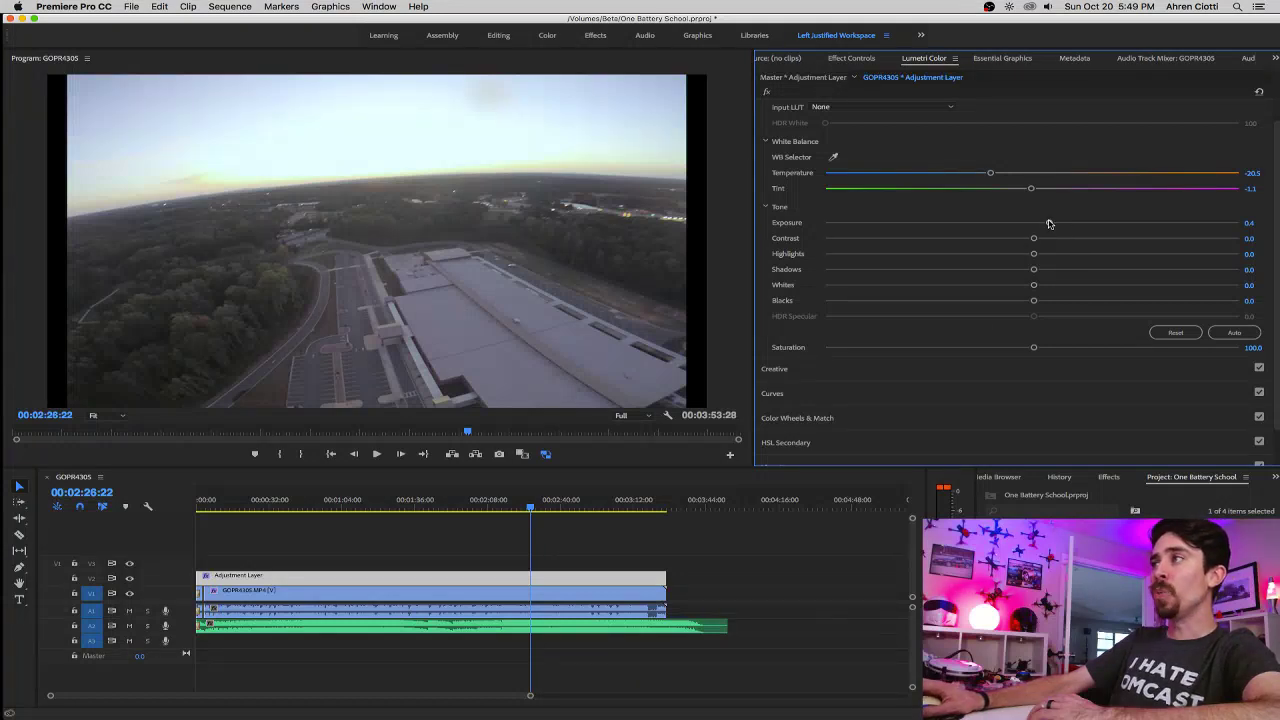
pyautogui.moveTo(1049, 223)
pyautogui.mouseDown()
pyautogui.moveTo(1034, 223)
pyautogui.moveTo(1048, 227)
pyautogui.mouseUp()
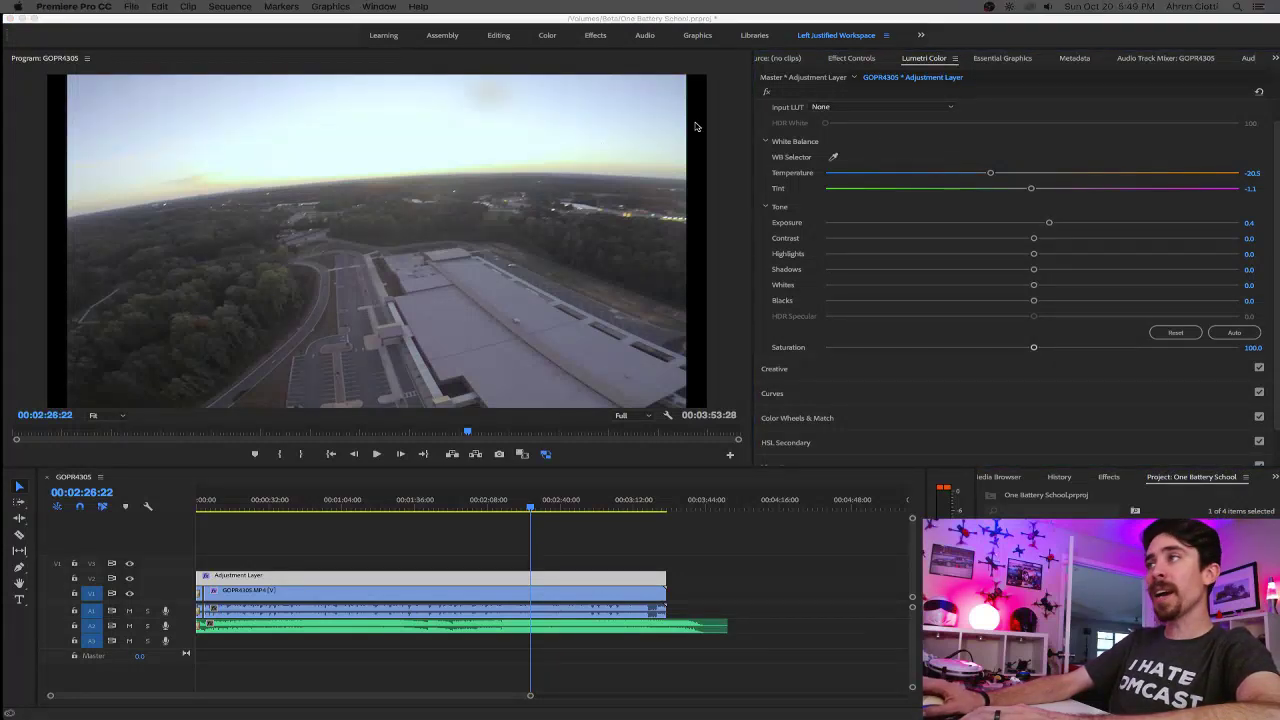
# Try different Contrast amounts on the adjustment layer, raise Contrast to 100, and save the project.
pyautogui.click(1034, 240)
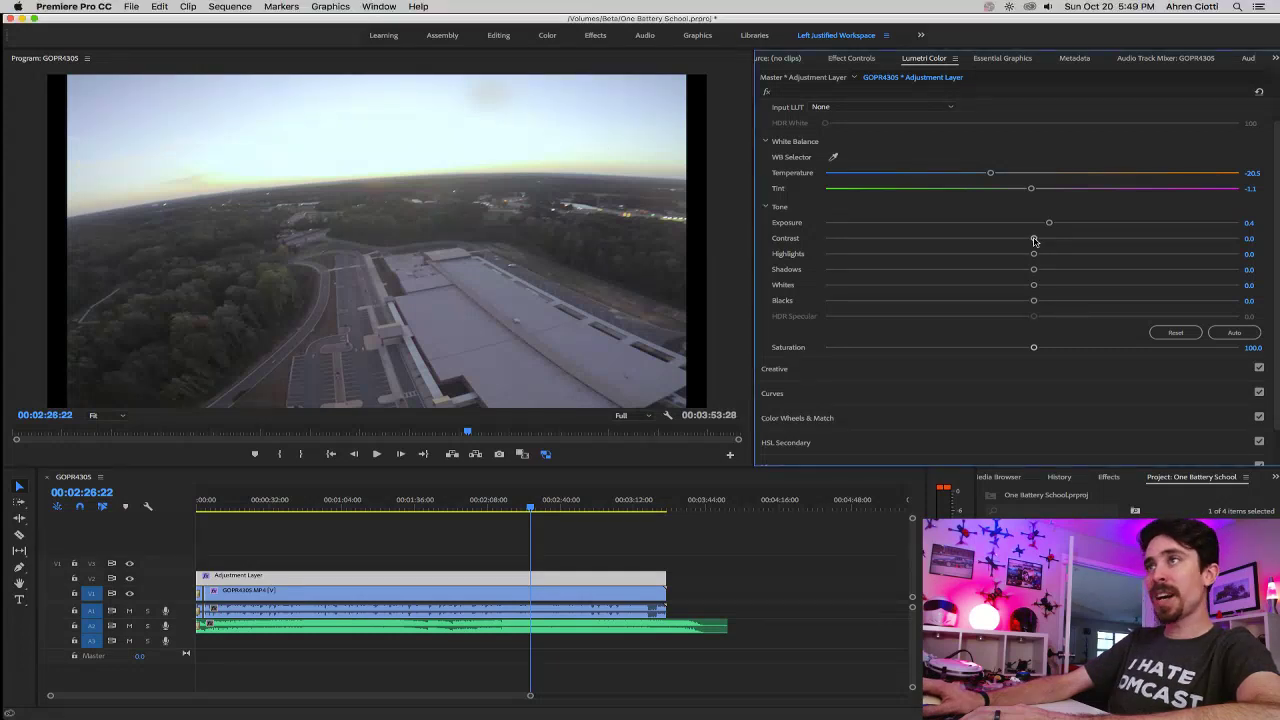
pyautogui.moveTo(1036, 240); pyautogui.dragTo(1094, 238)
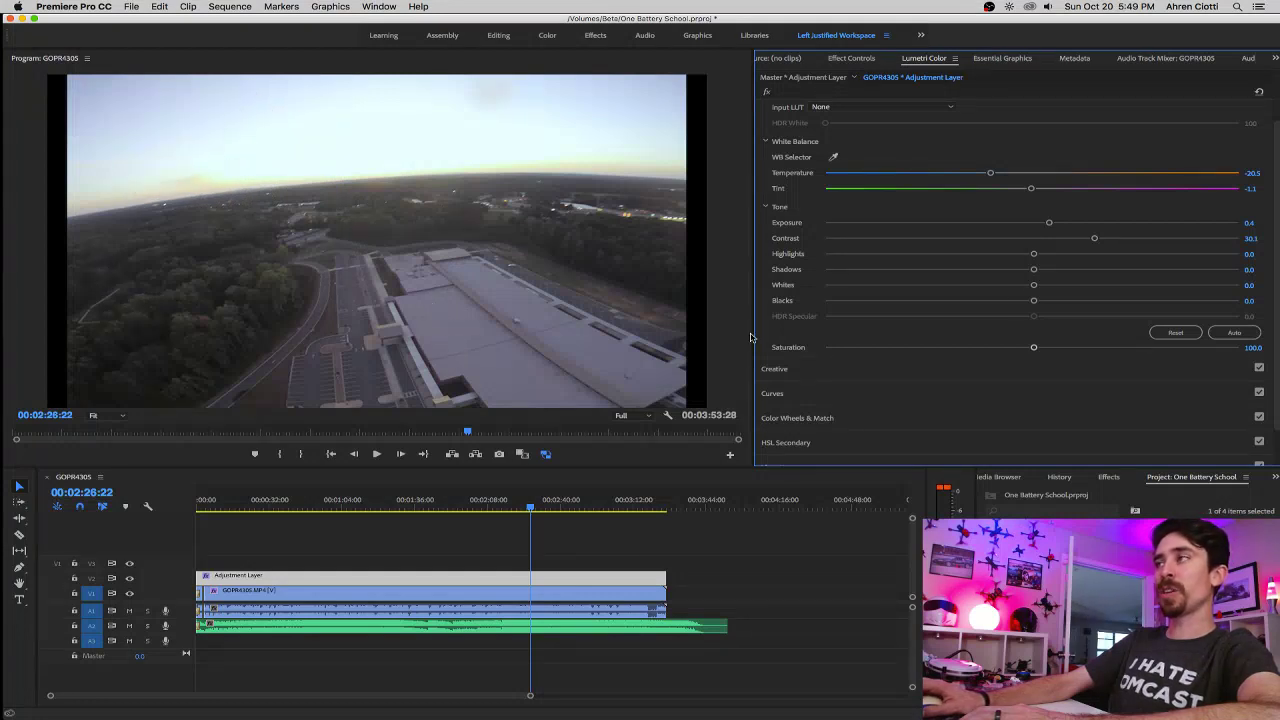
pyautogui.moveTo(1095, 239); pyautogui.dragTo(1031, 243)
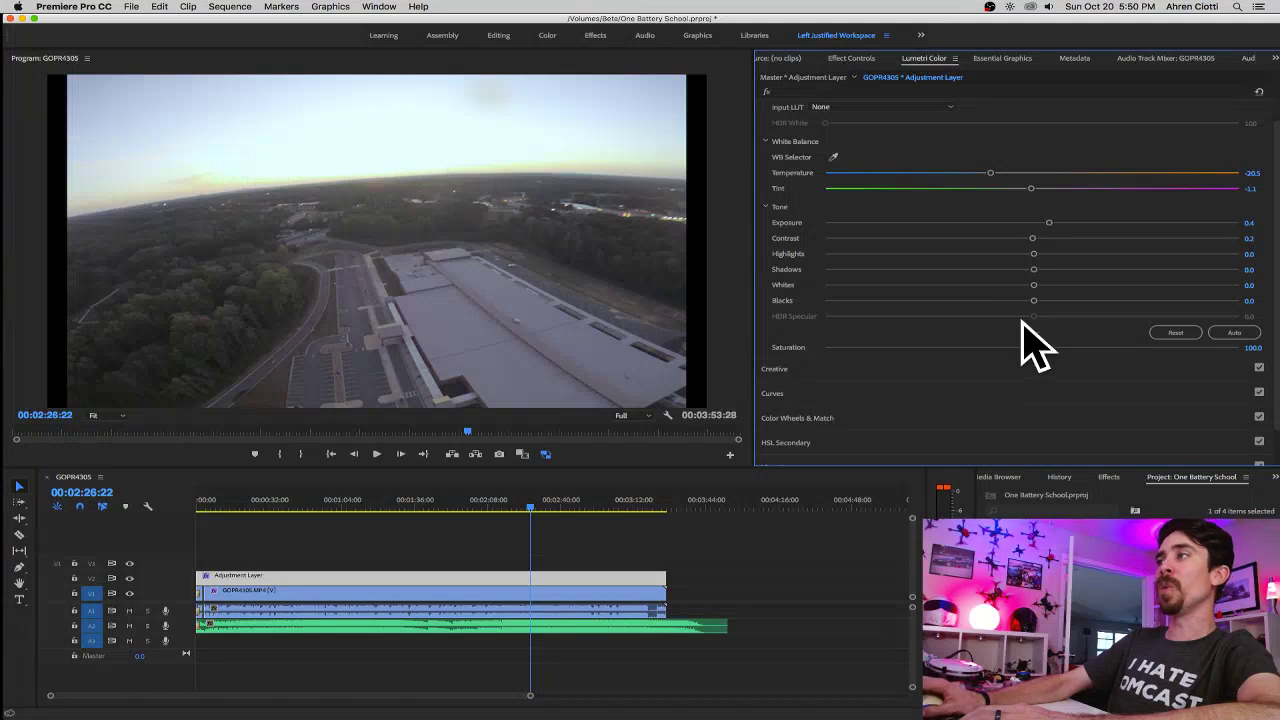
pyautogui.moveTo(1033, 240); pyautogui.dragTo(1254, 246)
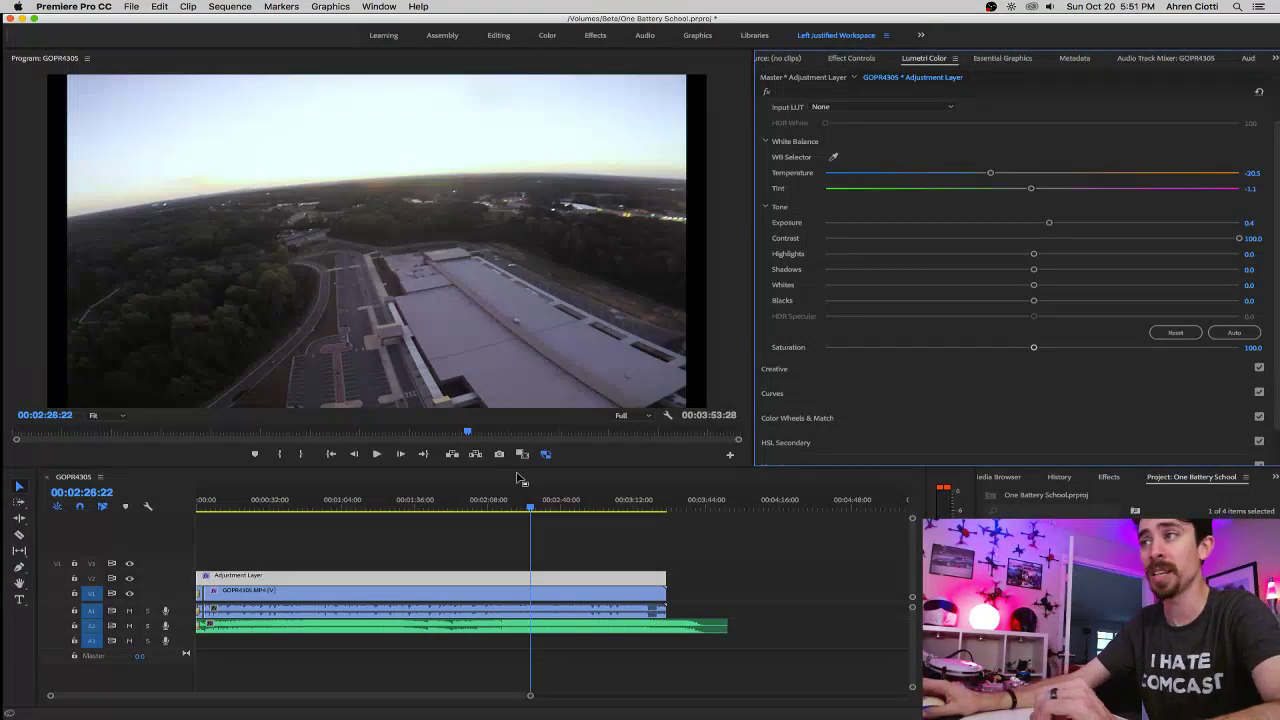
pyautogui.click(619, 484)
pyautogui.press('super+s')
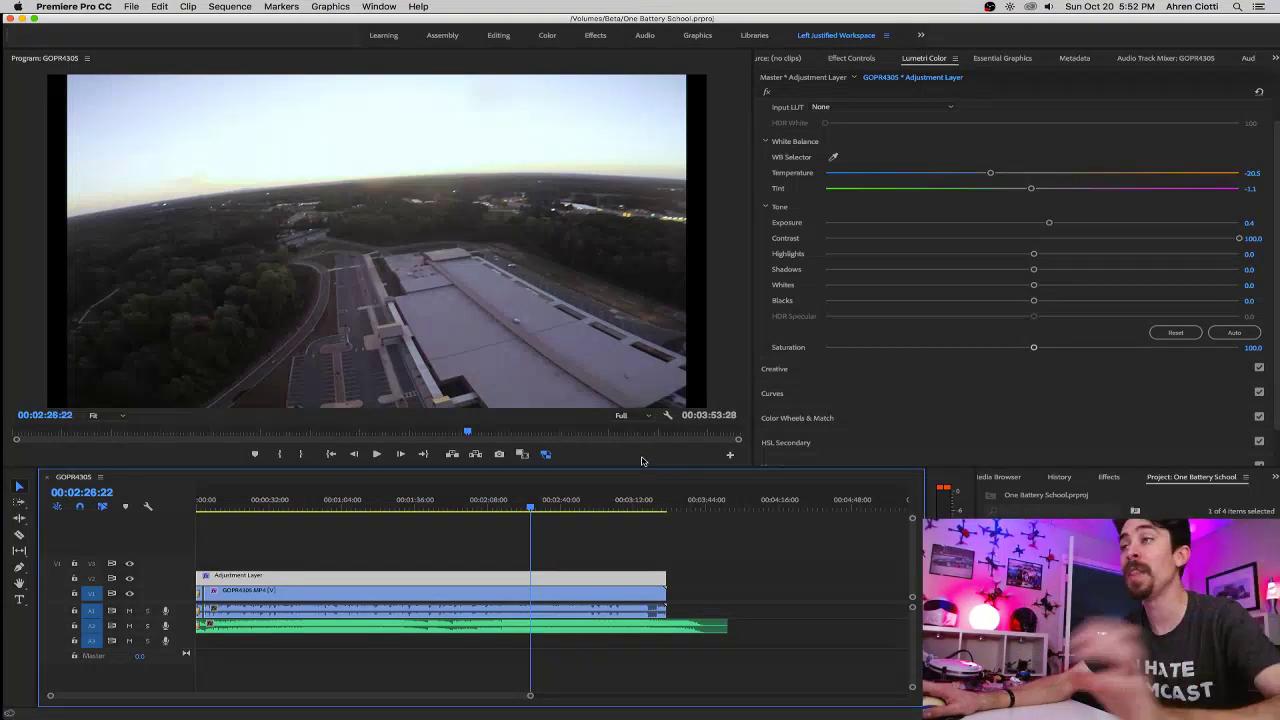
# Reduce the adjustment layer's Contrast to 72.9 and lower its Highlights to -96.1.
pyautogui.click(642, 461)
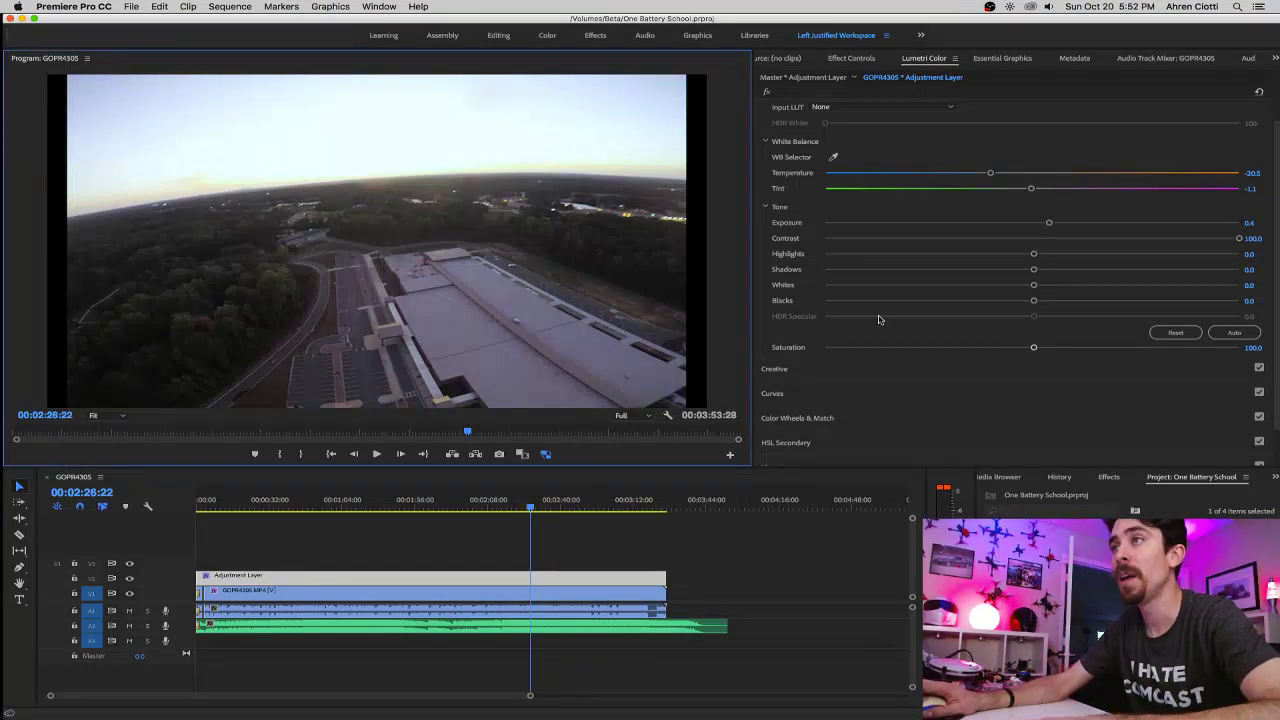
pyautogui.click(1239, 240)
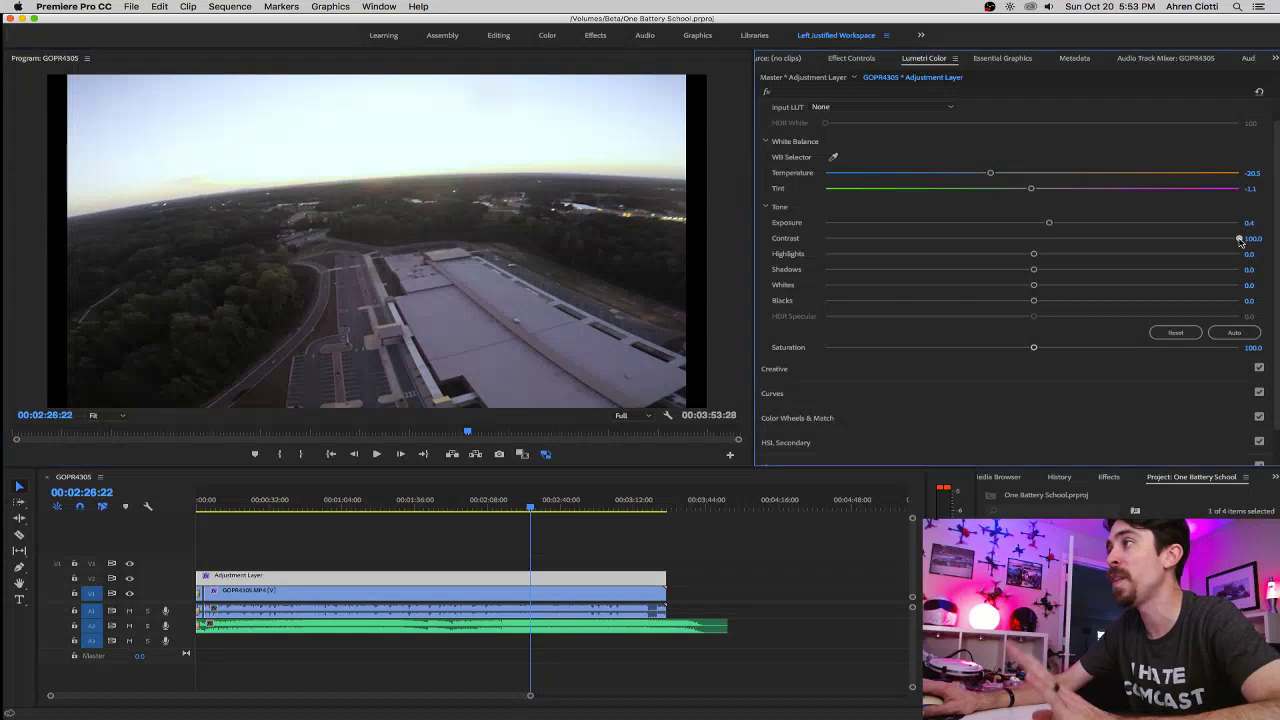
pyautogui.moveTo(1239, 240); pyautogui.dragTo(1178, 242)
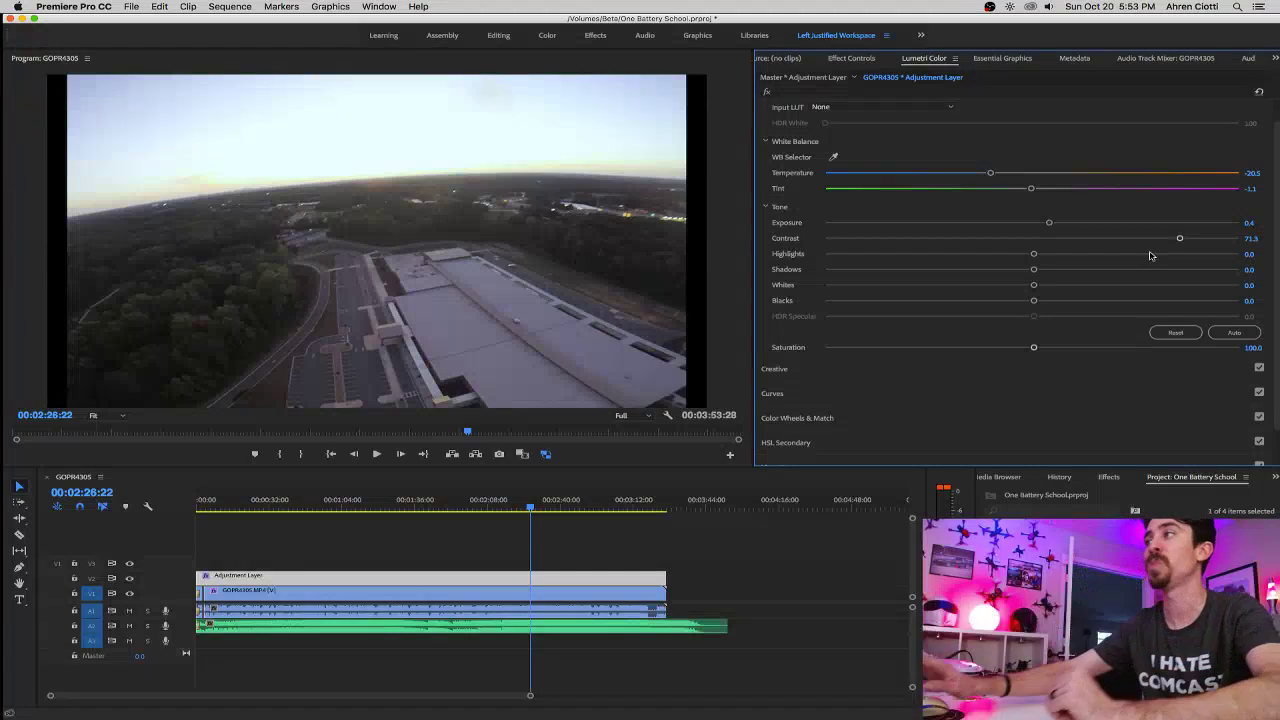
pyautogui.moveTo(1178, 240); pyautogui.dragTo(1182, 242)
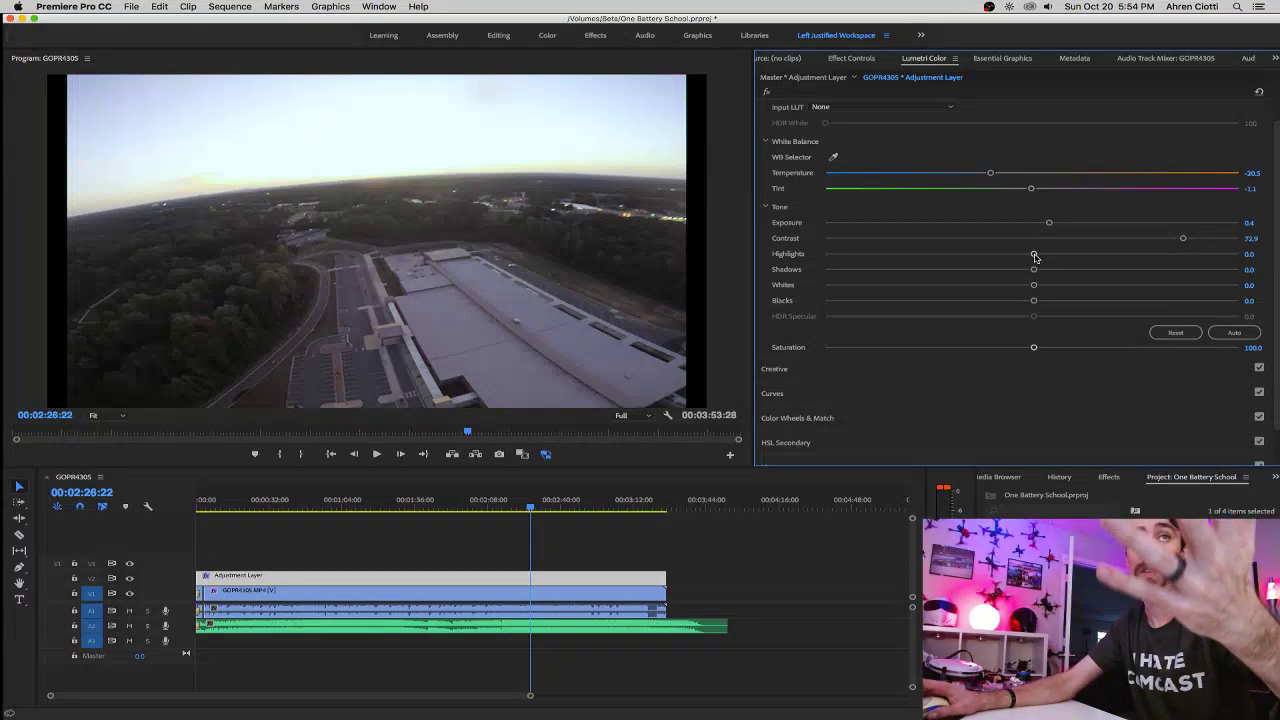
pyautogui.moveTo(1035, 256); pyautogui.dragTo(833, 254)
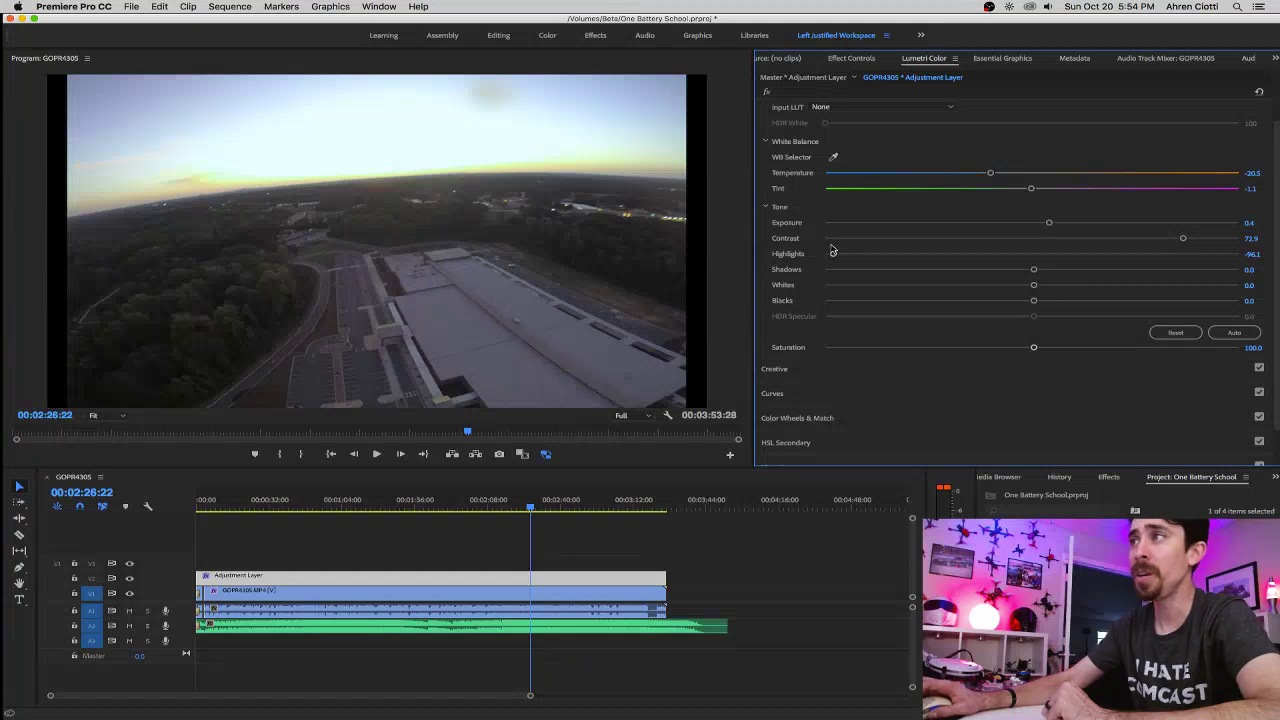
# Compare different Highlights amounts on the adjustment layer down to -100 and settle on Highlights of -79.4.
pyautogui.moveTo(837, 256); pyautogui.dragTo(867, 254)
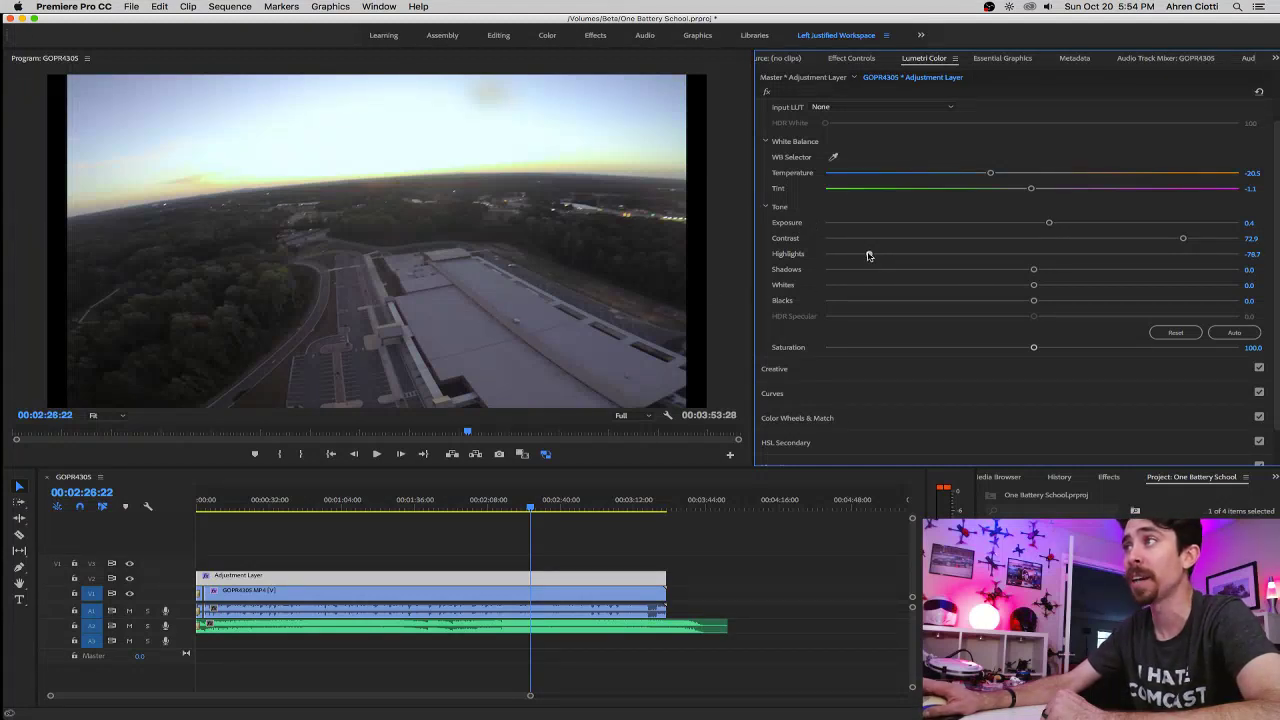
pyautogui.moveTo(868, 255); pyautogui.dragTo(820, 259)
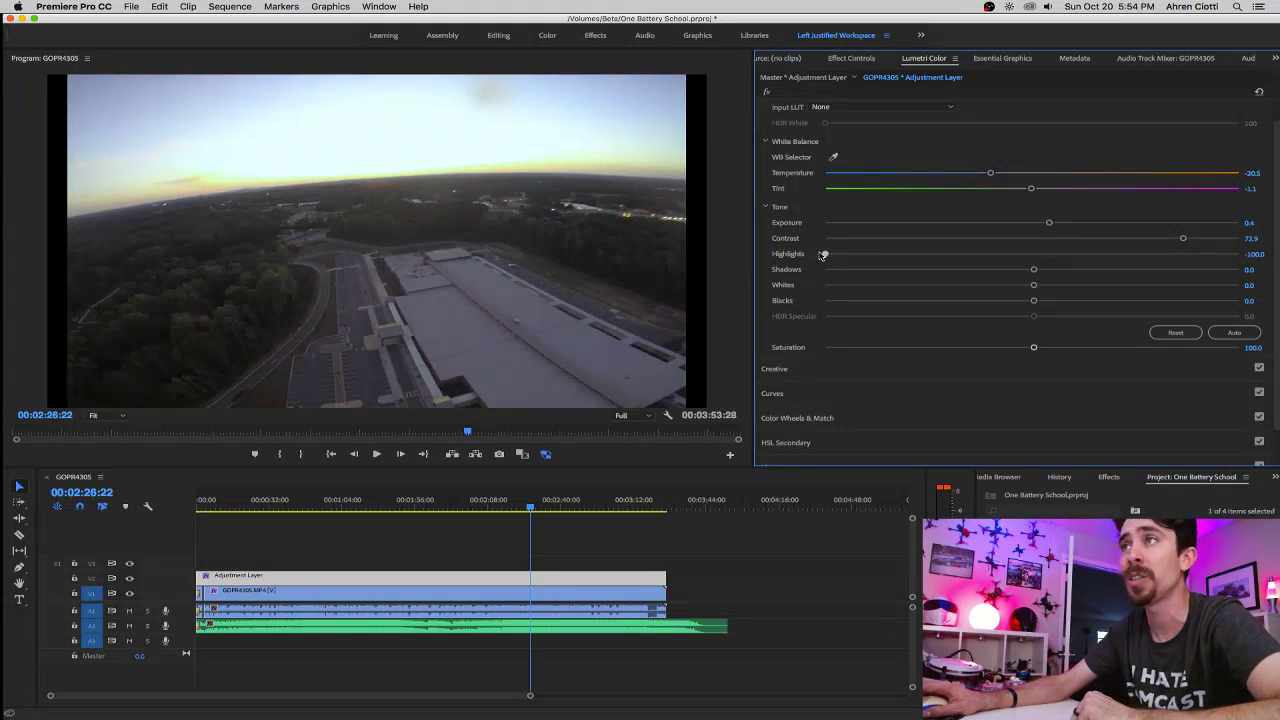
pyautogui.moveTo(822, 255); pyautogui.dragTo(843, 256)
pyautogui.moveTo(827, 255); pyautogui.dragTo(865, 255)
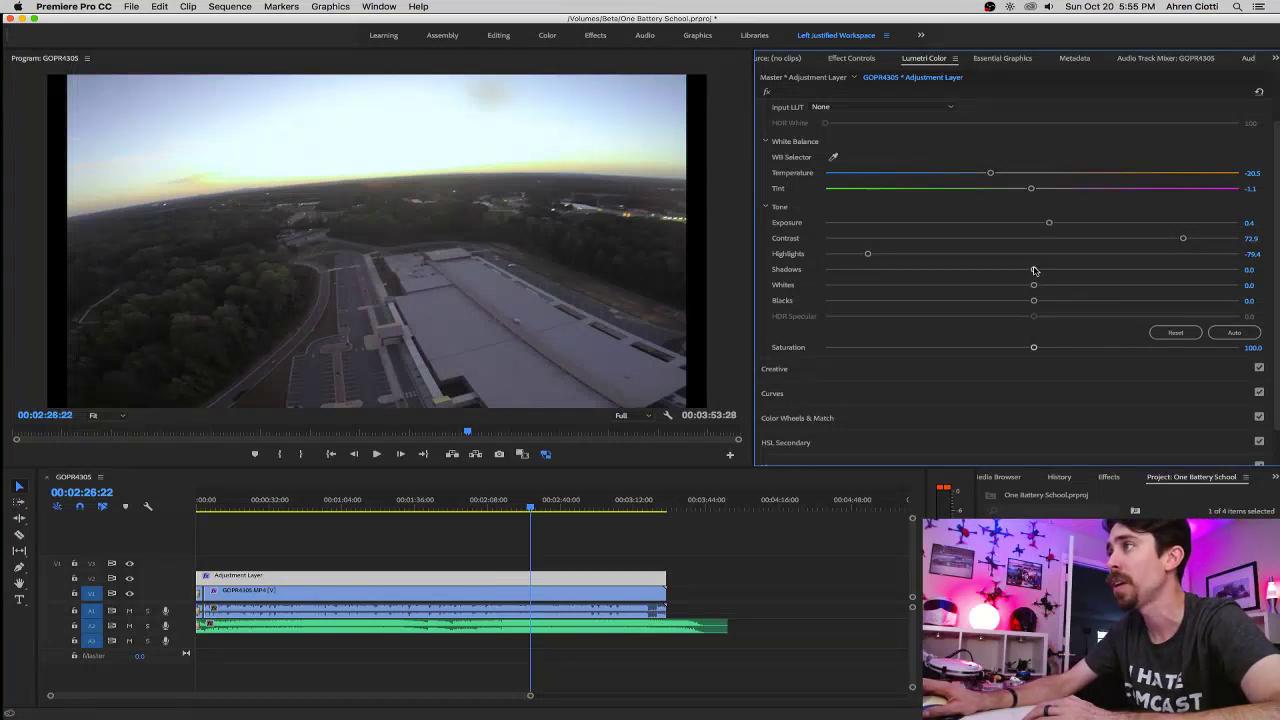
# Try the adjustment layer's Shadows down to -100, and raise them to a final value of 43.0.
pyautogui.moveTo(1034, 270); pyautogui.dragTo(748, 270)
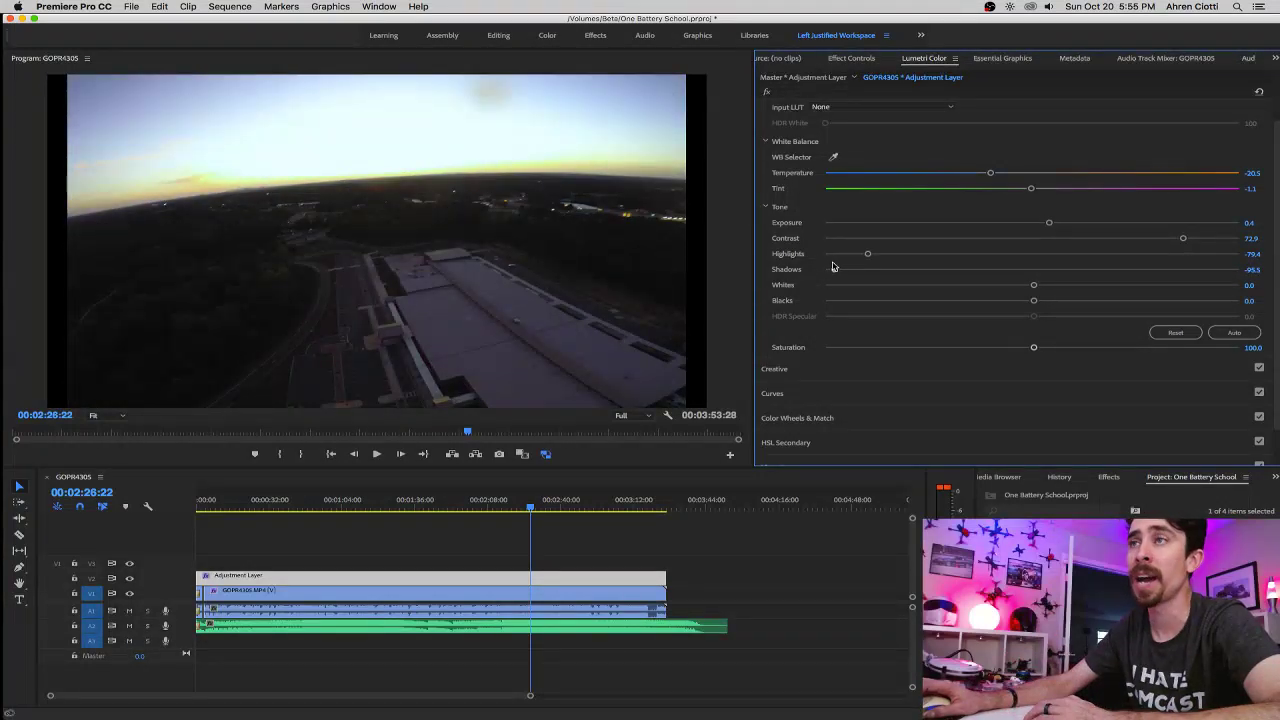
pyautogui.moveTo(832, 266); pyautogui.dragTo(710, 277)
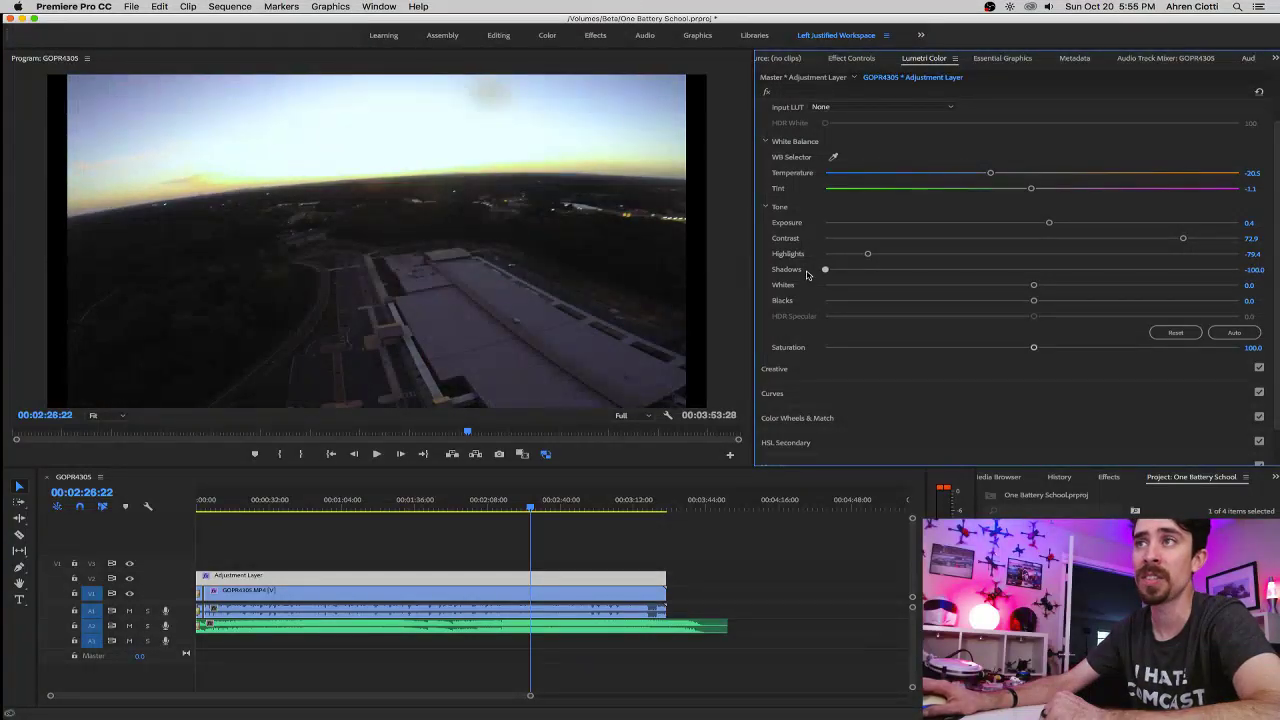
pyautogui.moveTo(807, 275); pyautogui.dragTo(1107, 276)
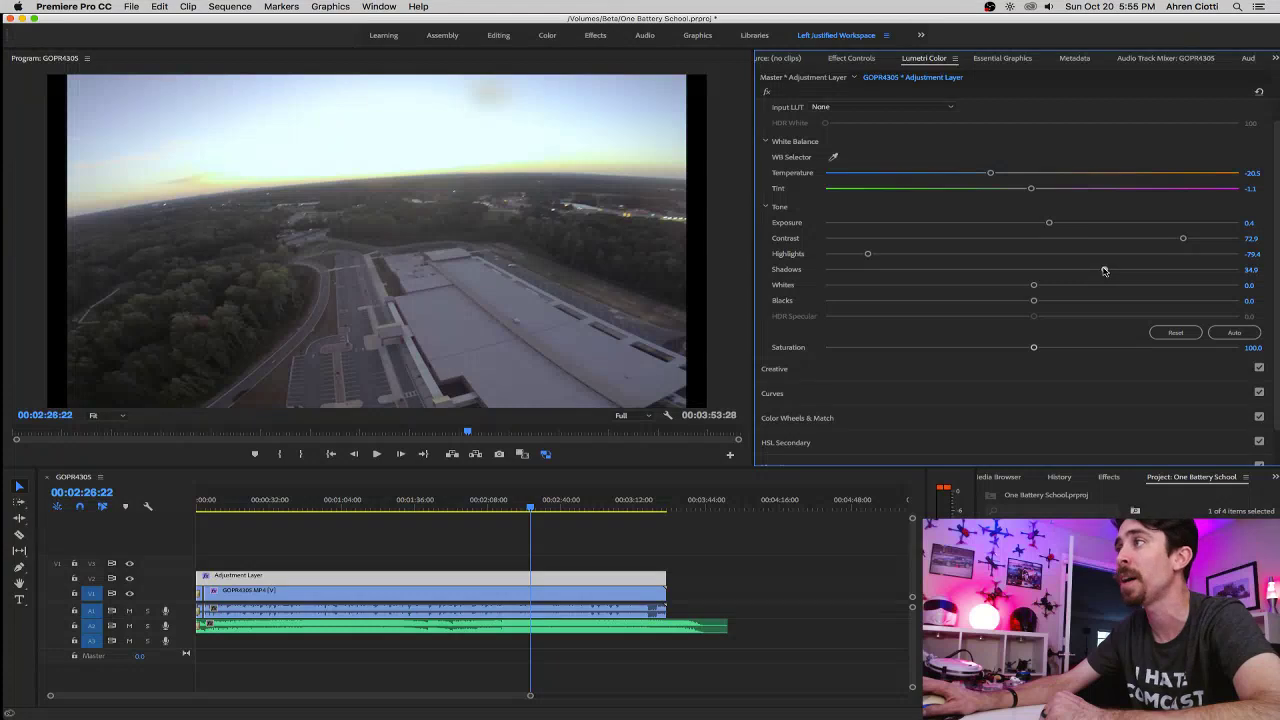
pyautogui.moveTo(1104, 271)
pyautogui.mouseDown()
pyautogui.moveTo(1031, 271)
pyautogui.moveTo(1107, 271)
pyautogui.mouseUp()
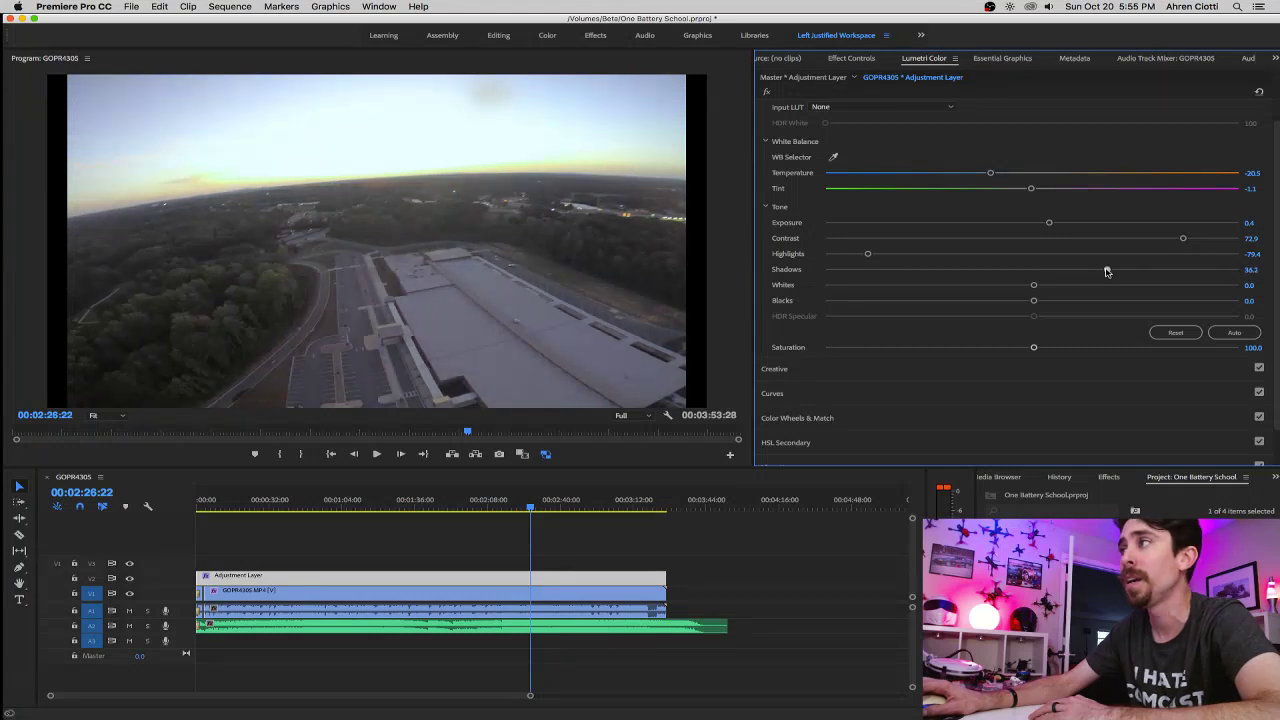
pyautogui.moveTo(1119, 271); pyautogui.dragTo(1146, 268)
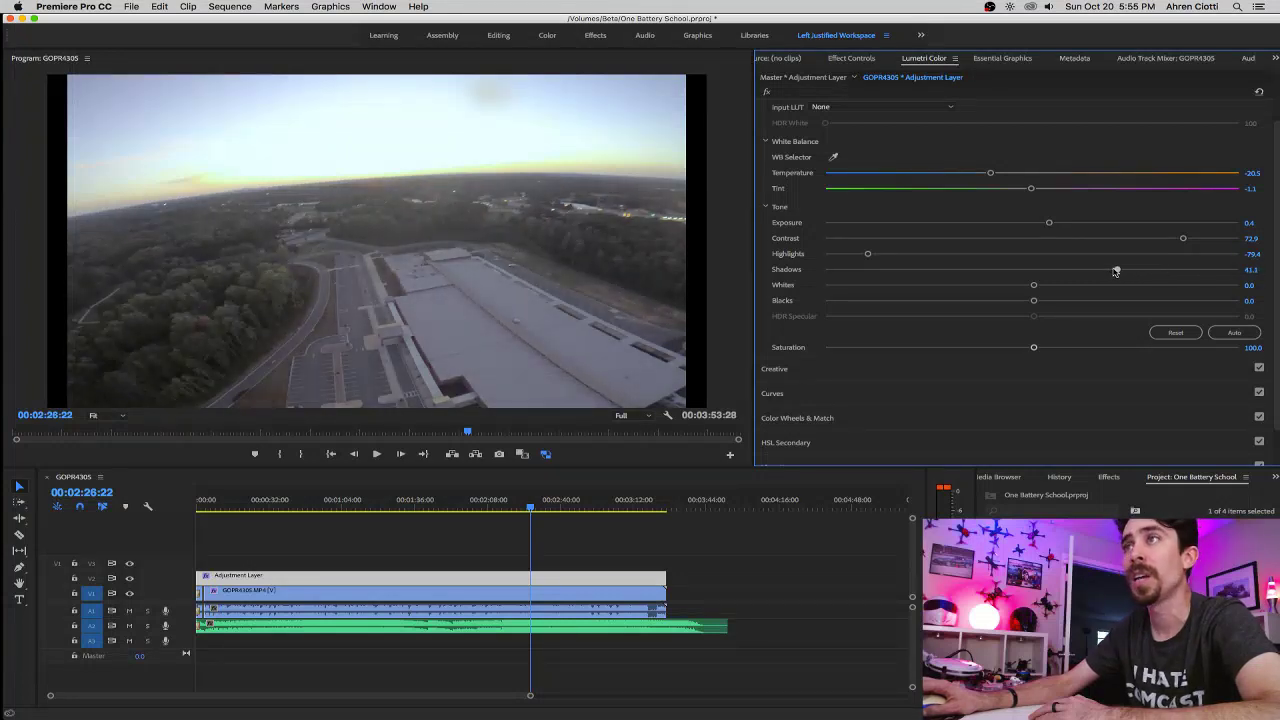
pyautogui.moveTo(1116, 271)
pyautogui.mouseDown()
pyautogui.moveTo(1149, 271)
pyautogui.moveTo(1121, 271)
pyautogui.mouseUp()
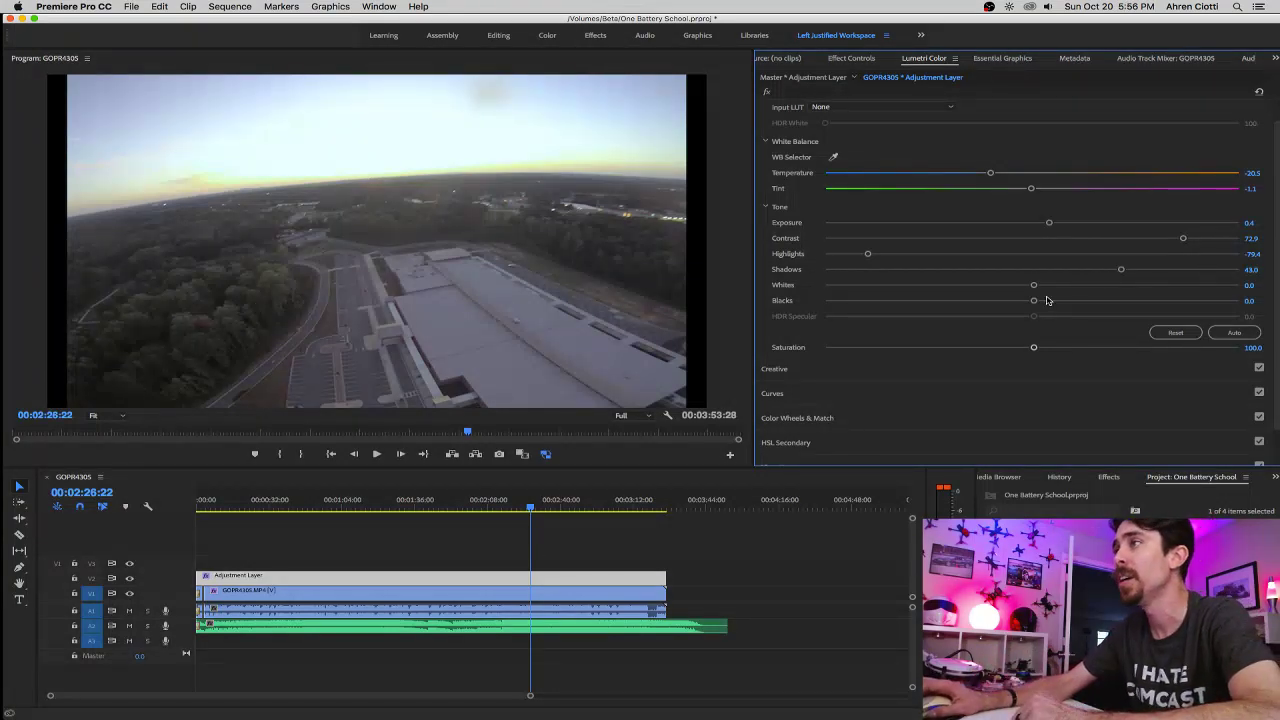
# Try the adjustment layer's Whites at -100 and around zero, and settle on a Whites value of 8.2.
pyautogui.moveTo(1036, 288); pyautogui.dragTo(788, 285)
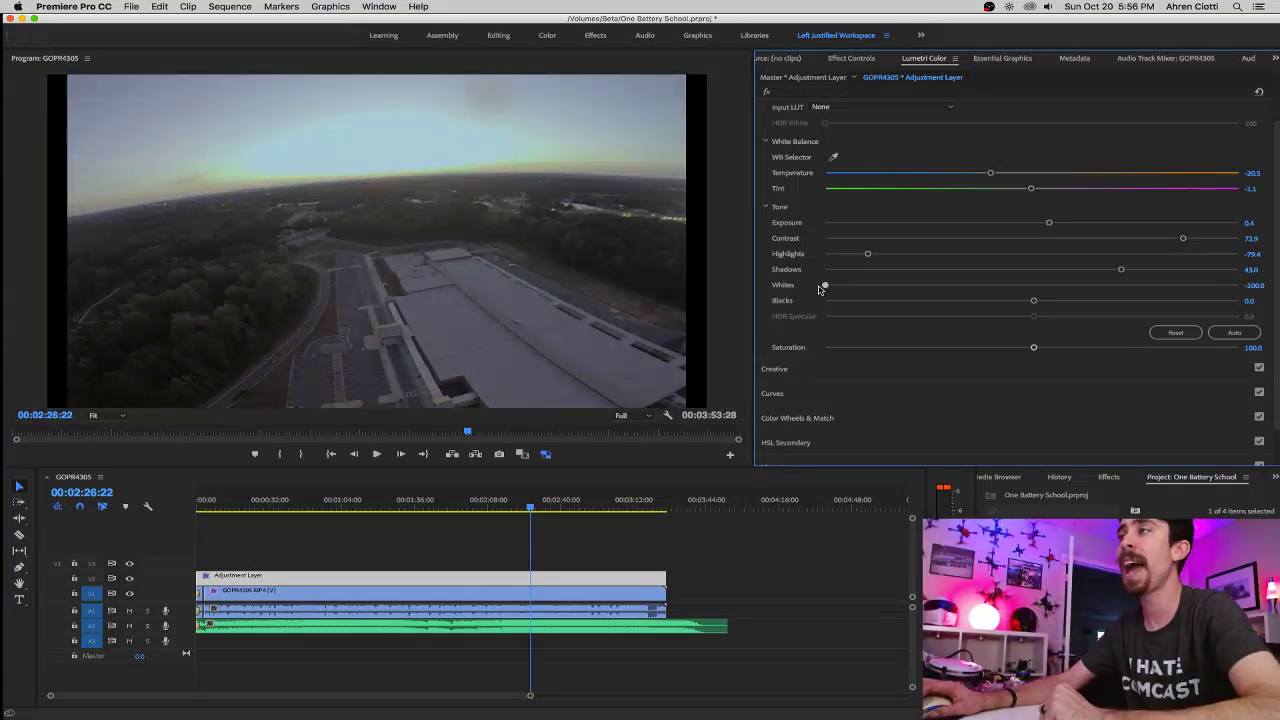
pyautogui.click(826, 288)
pyautogui.moveTo(838, 288); pyautogui.dragTo(1028, 291)
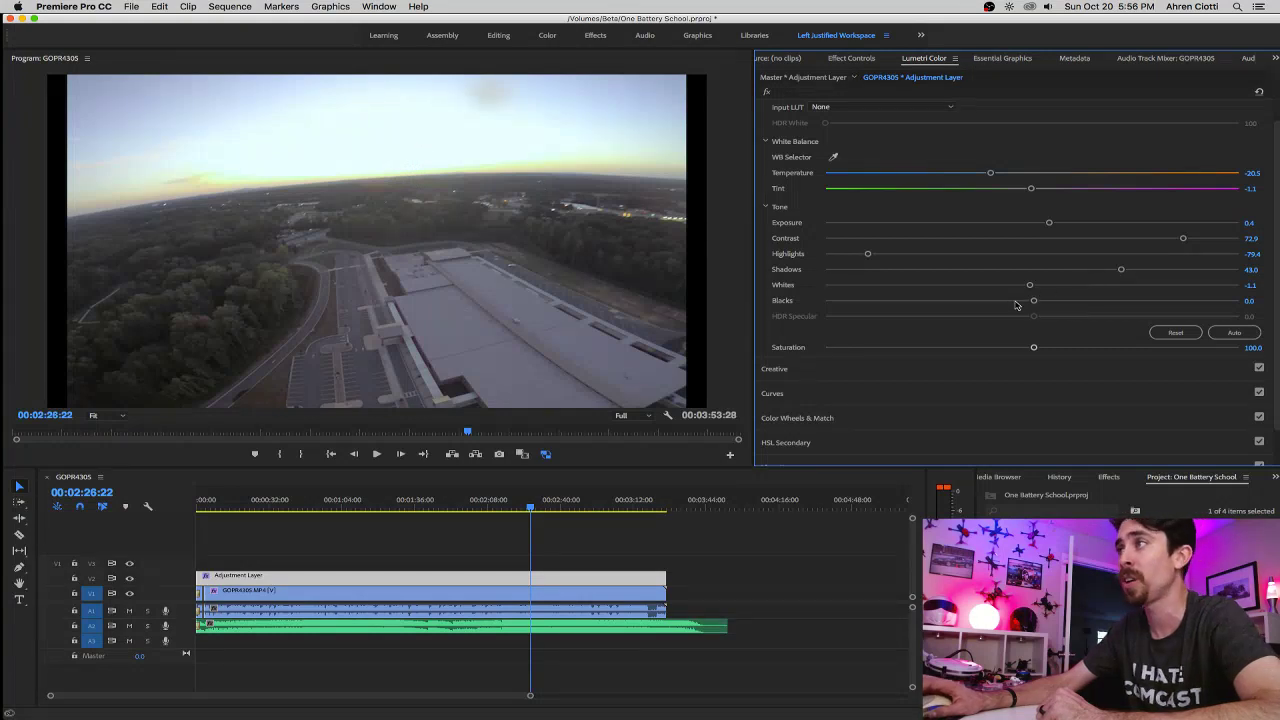
pyautogui.moveTo(1032, 288); pyautogui.dragTo(1030, 290)
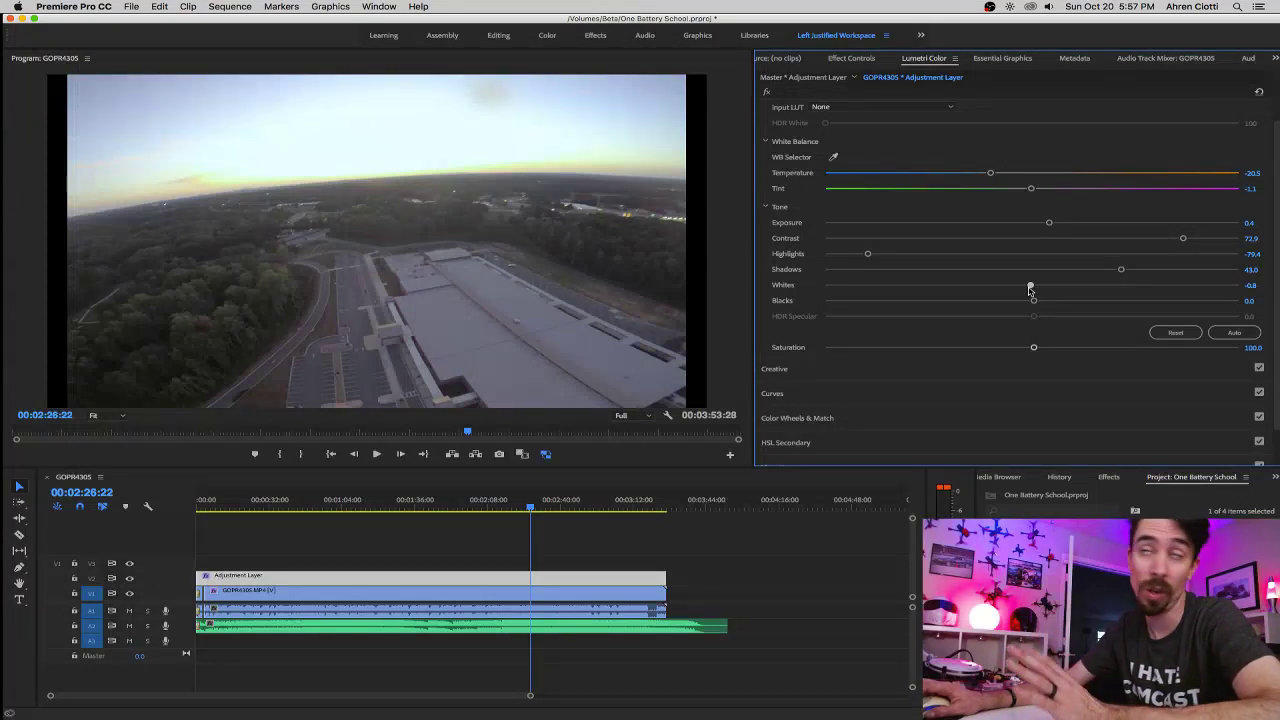
pyautogui.moveTo(1030, 290)
pyautogui.mouseDown()
pyautogui.moveTo(1055, 289)
pyautogui.moveTo(1006, 290)
pyautogui.moveTo(1024, 290)
pyautogui.mouseUp()
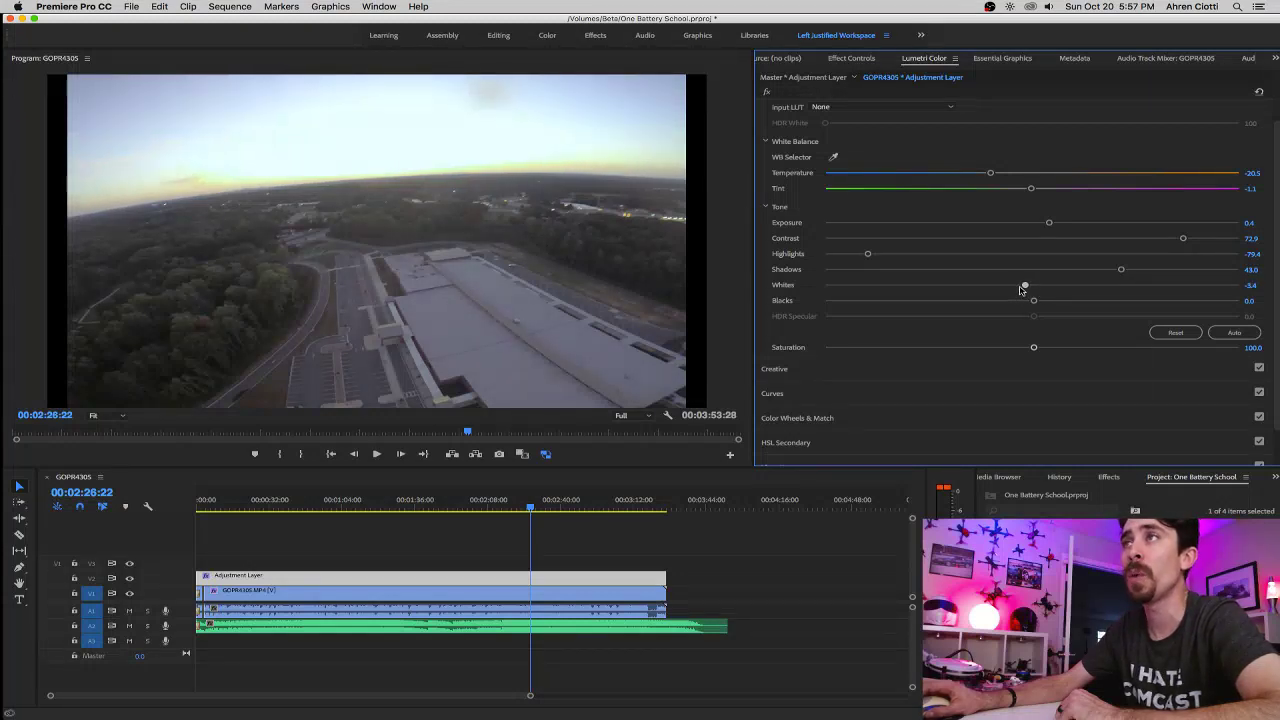
pyautogui.moveTo(1035, 290); pyautogui.dragTo(1031, 290)
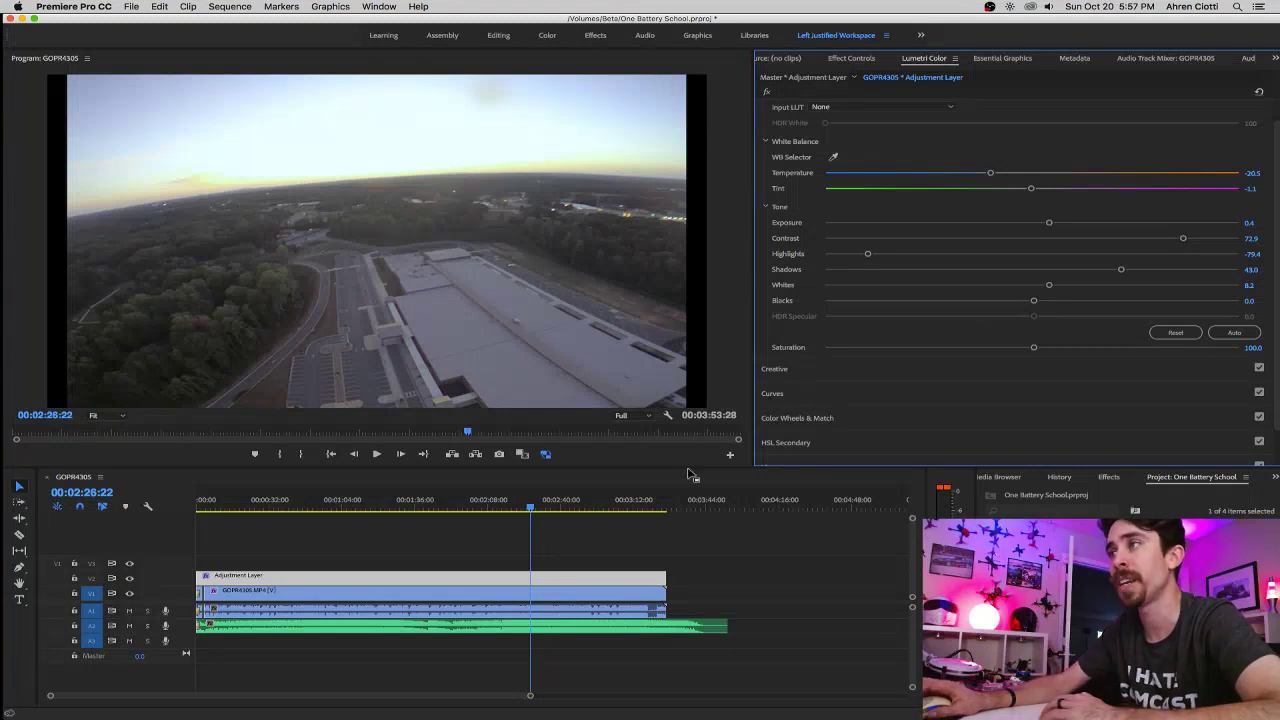
# Enlarge the program preview, advance to 00:02:27:04, and set the adjustment layer's Blacks to -3.4 after trying 100.
pyautogui.moveTo(690, 467); pyautogui.dragTo(700, 497)
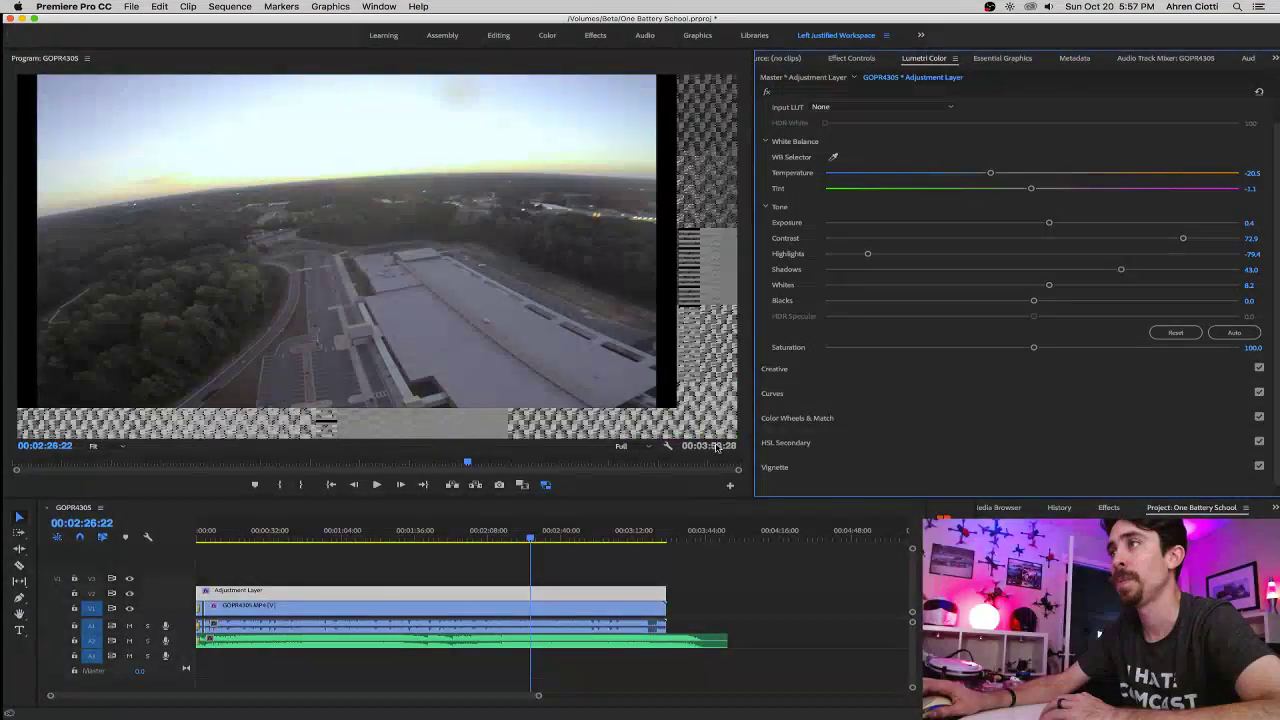
pyautogui.click(376, 484)
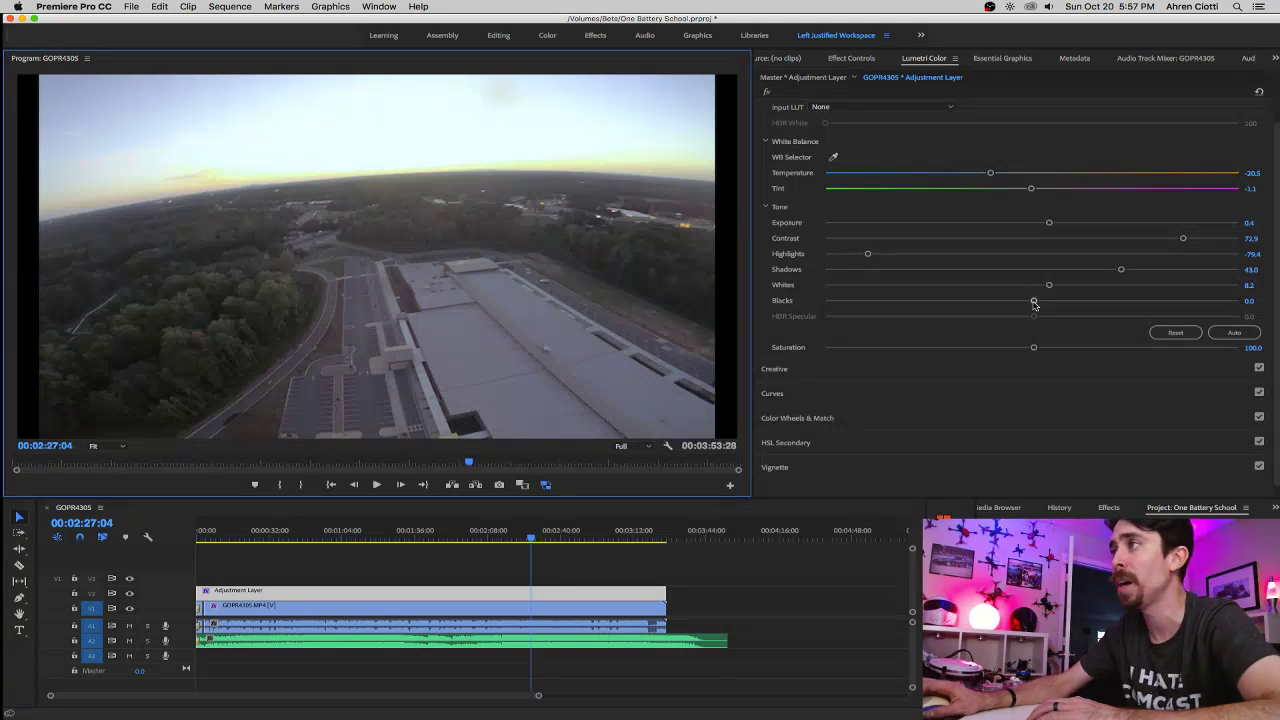
pyautogui.moveTo(1034, 302); pyautogui.dragTo(1240, 300)
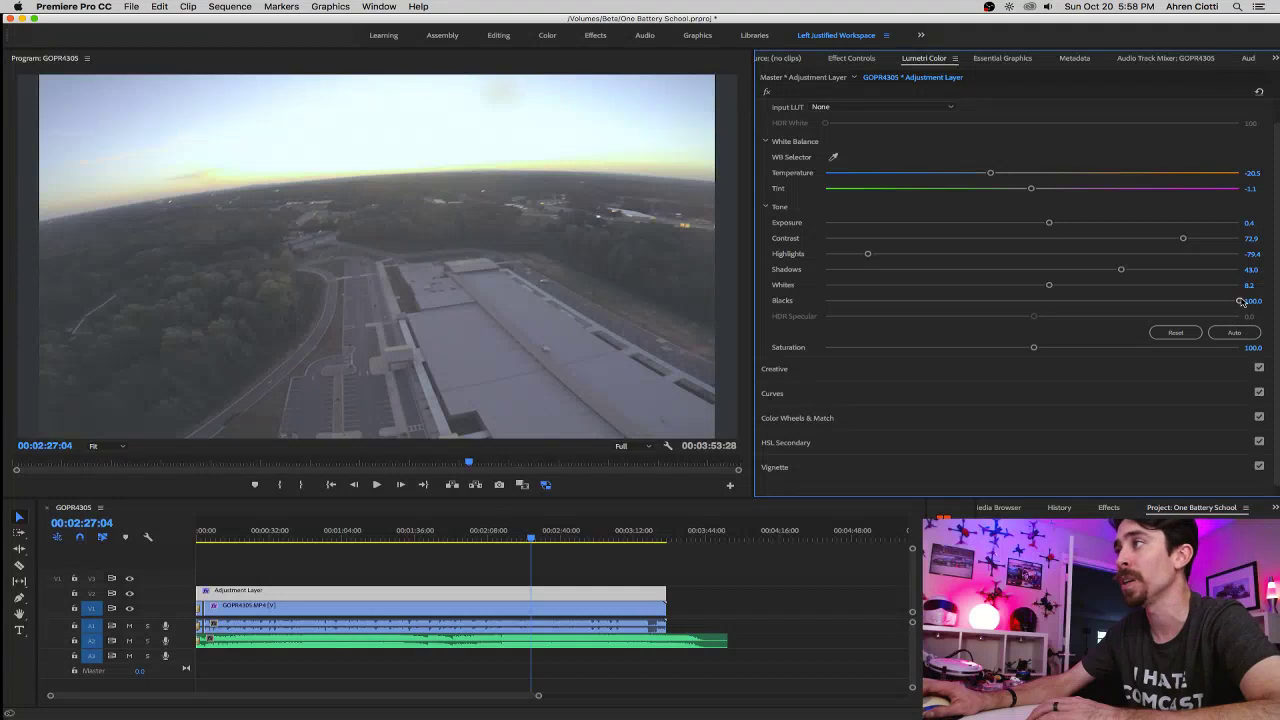
pyautogui.moveTo(1239, 300); pyautogui.dragTo(1025, 305)
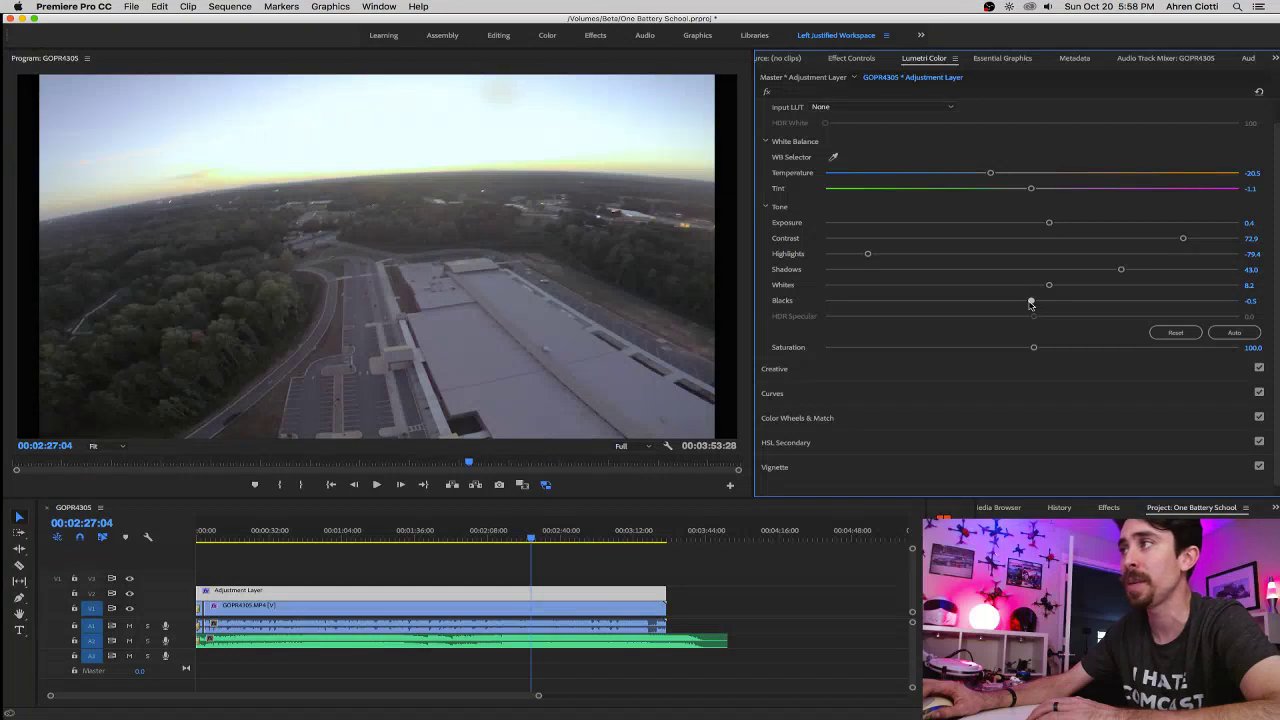
pyautogui.moveTo(1027, 304); pyautogui.dragTo(1024, 306)
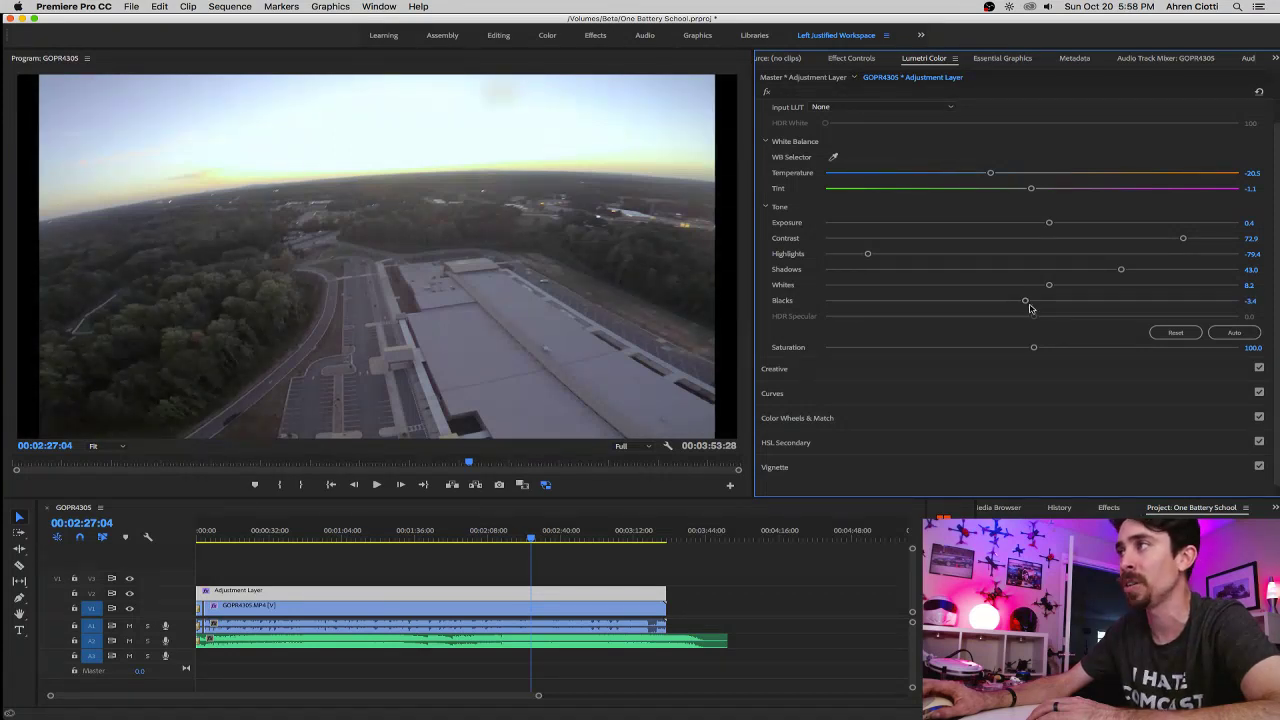
pyautogui.click(1029, 302)
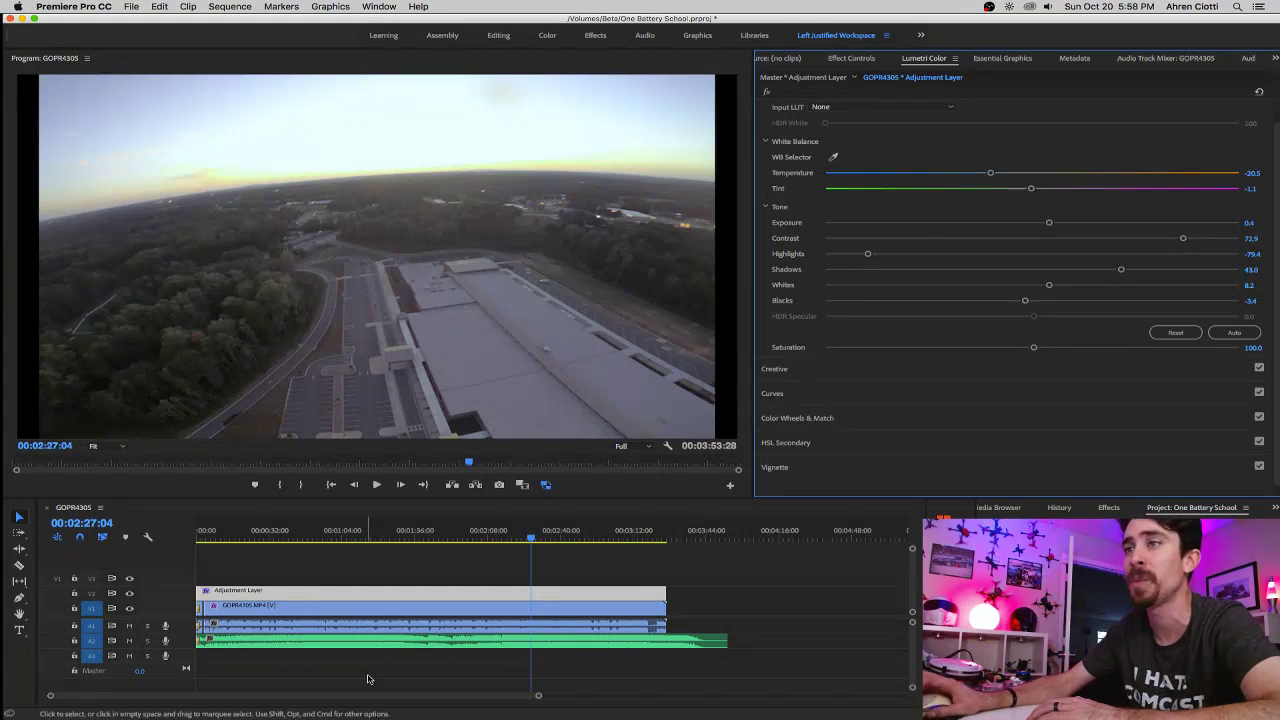
# Compare the building shot with and without the color grade by repeatedly toggling the output of video track V2.
pyautogui.click(129, 594)
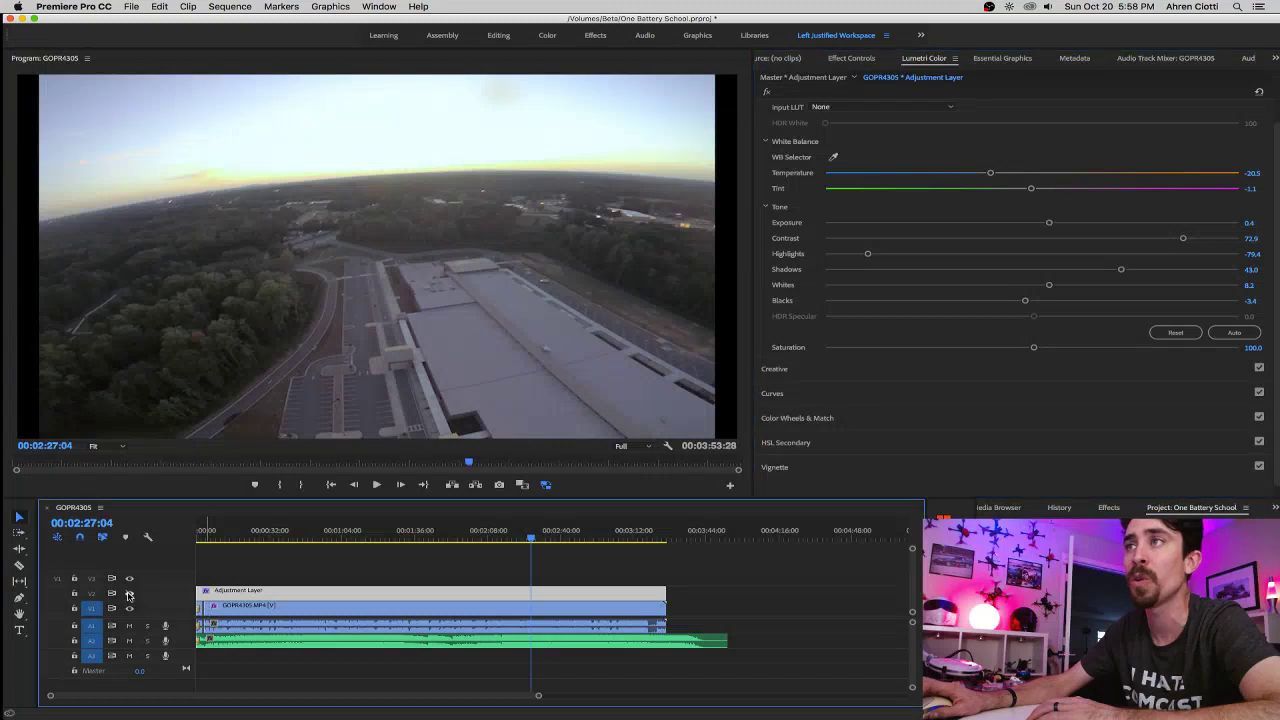
pyautogui.click(129, 594)
pyautogui.click(129, 594)
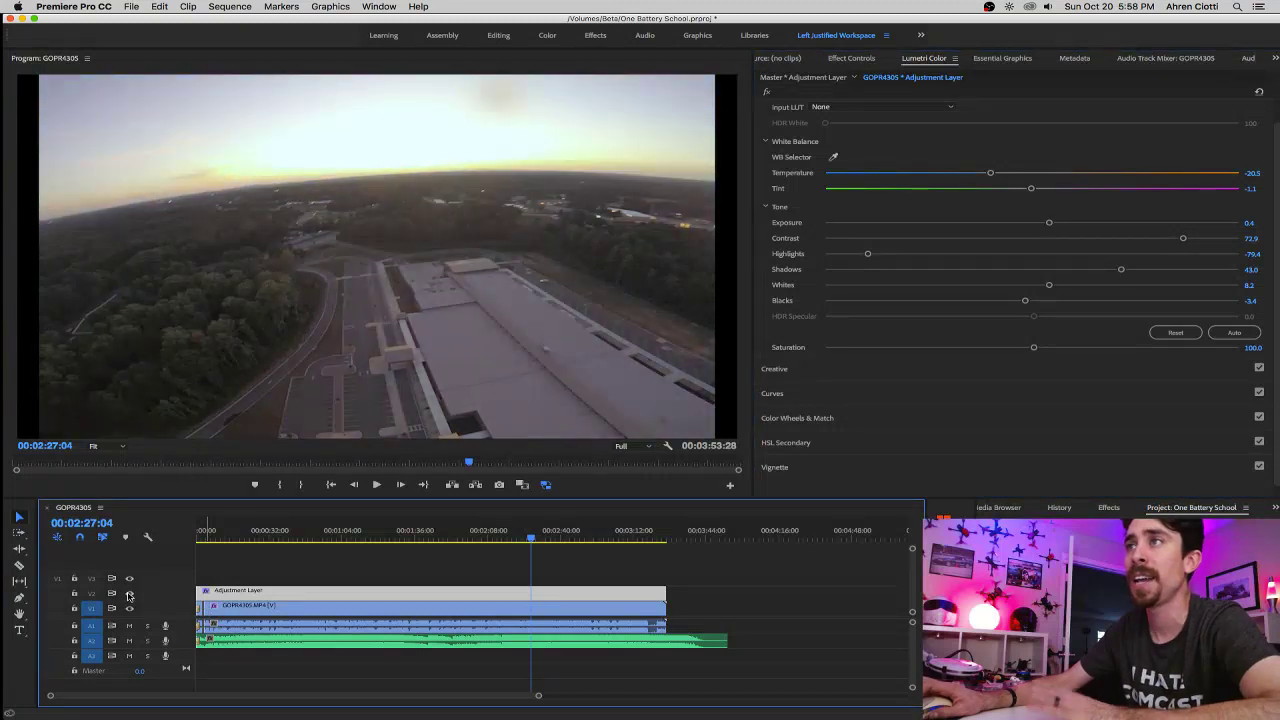
pyautogui.click(129, 594)
pyautogui.click(129, 594)
pyautogui.click(129, 594)
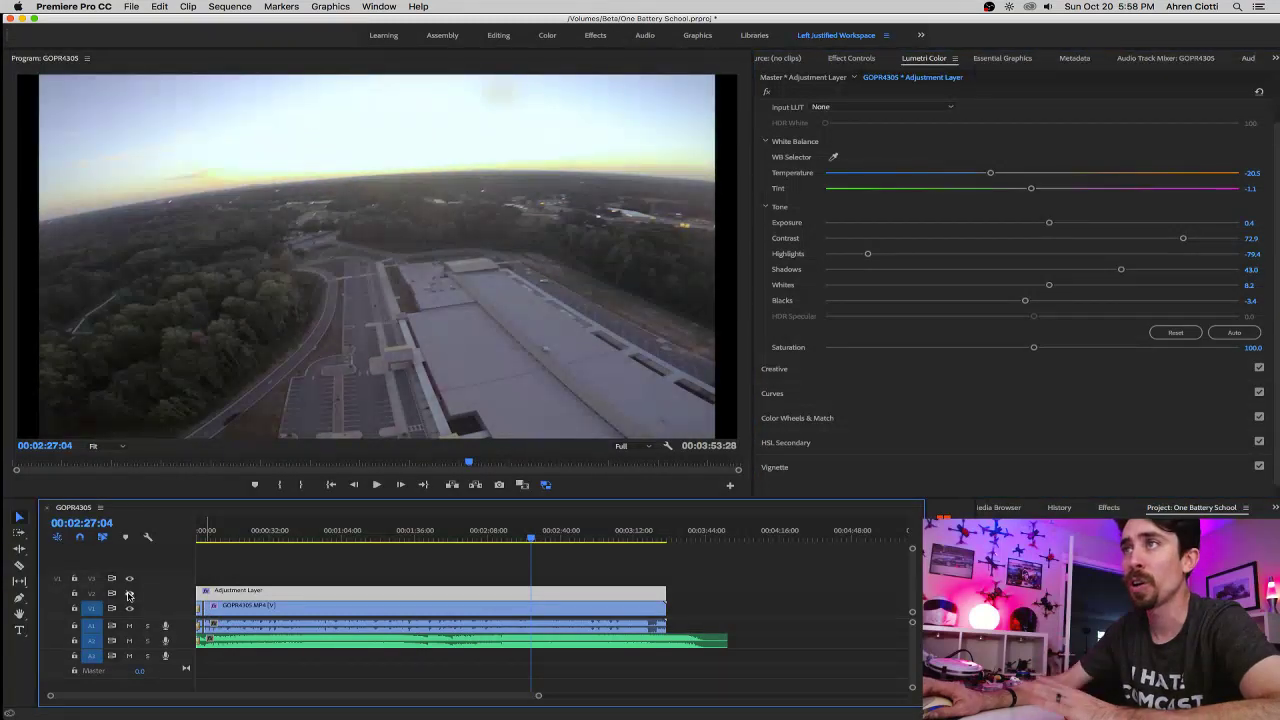
pyautogui.click(129, 594)
pyautogui.click(129, 594)
pyautogui.click(129, 594)
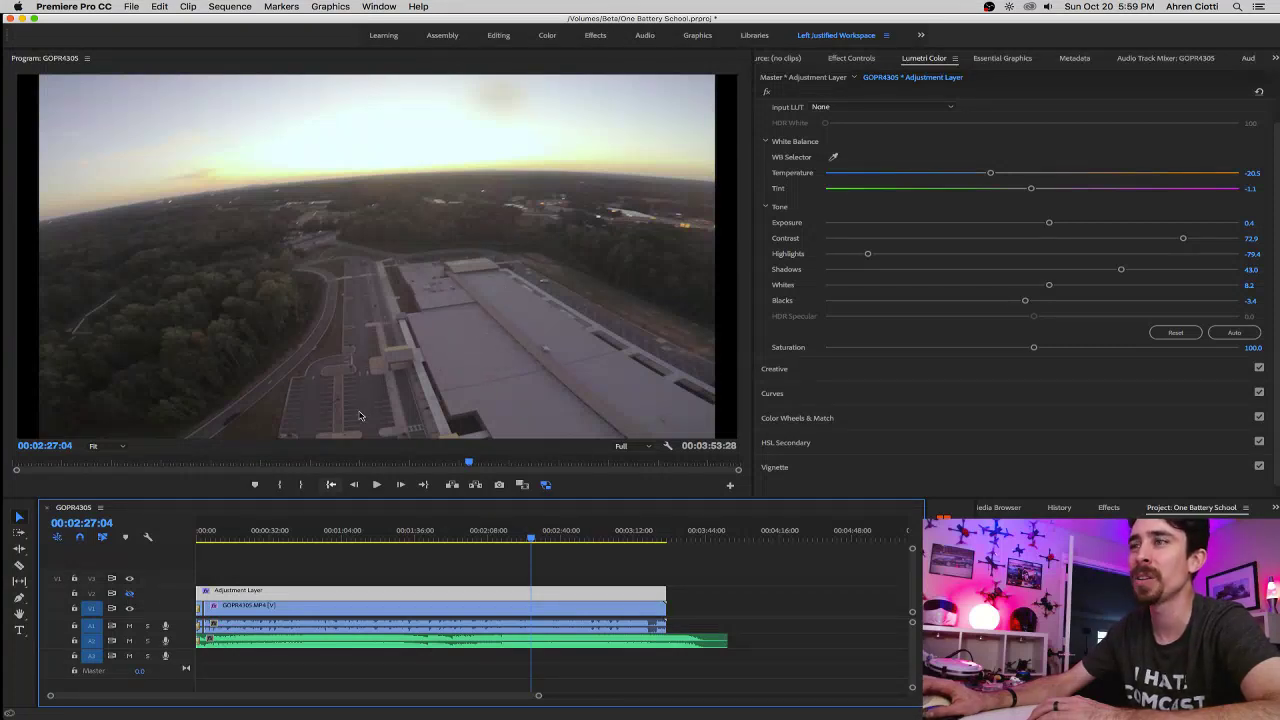
pyautogui.click(129, 594)
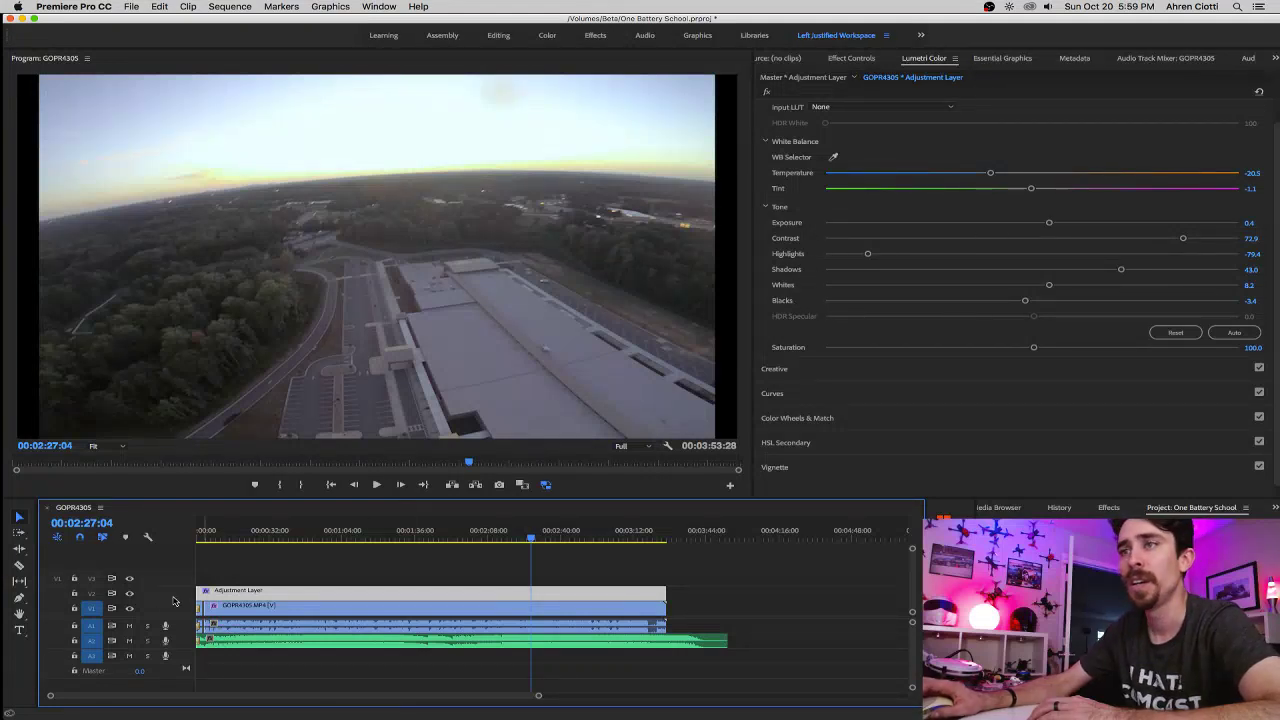
pyautogui.click(129, 594)
pyautogui.click(129, 595)
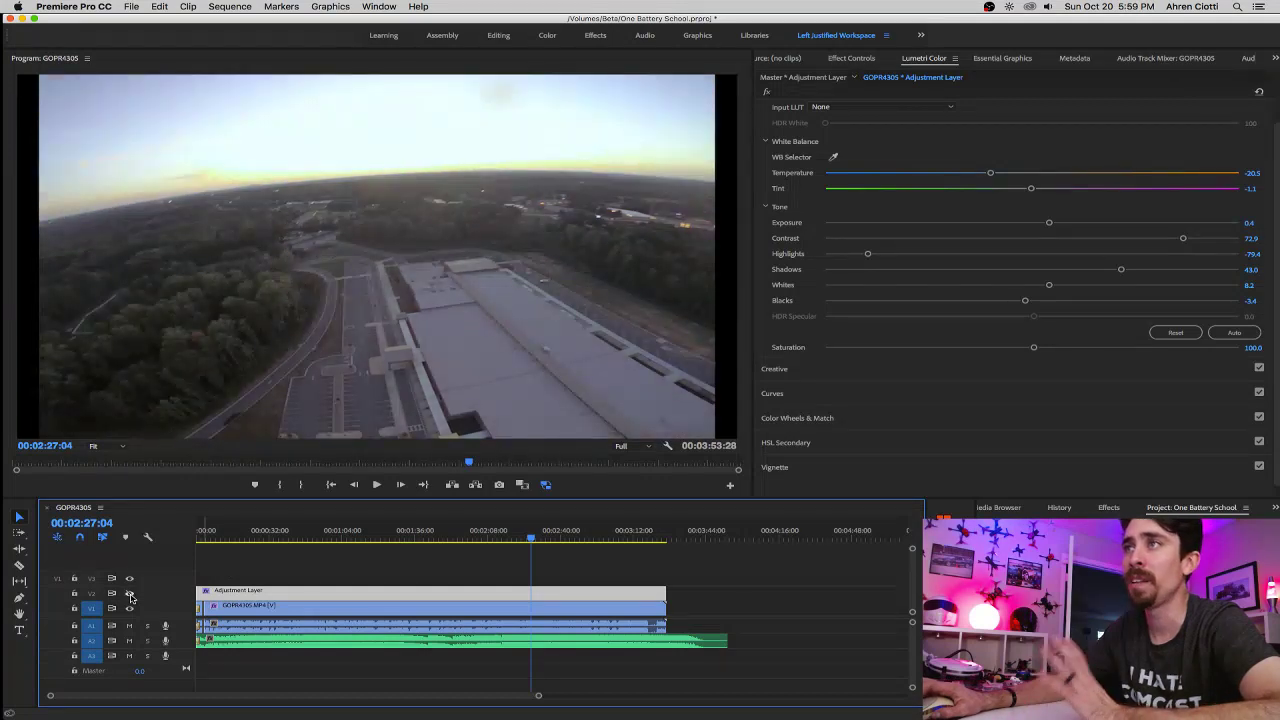
pyautogui.click(129, 595)
pyautogui.click(129, 595)
pyautogui.click(129, 595)
pyautogui.click(129, 595)
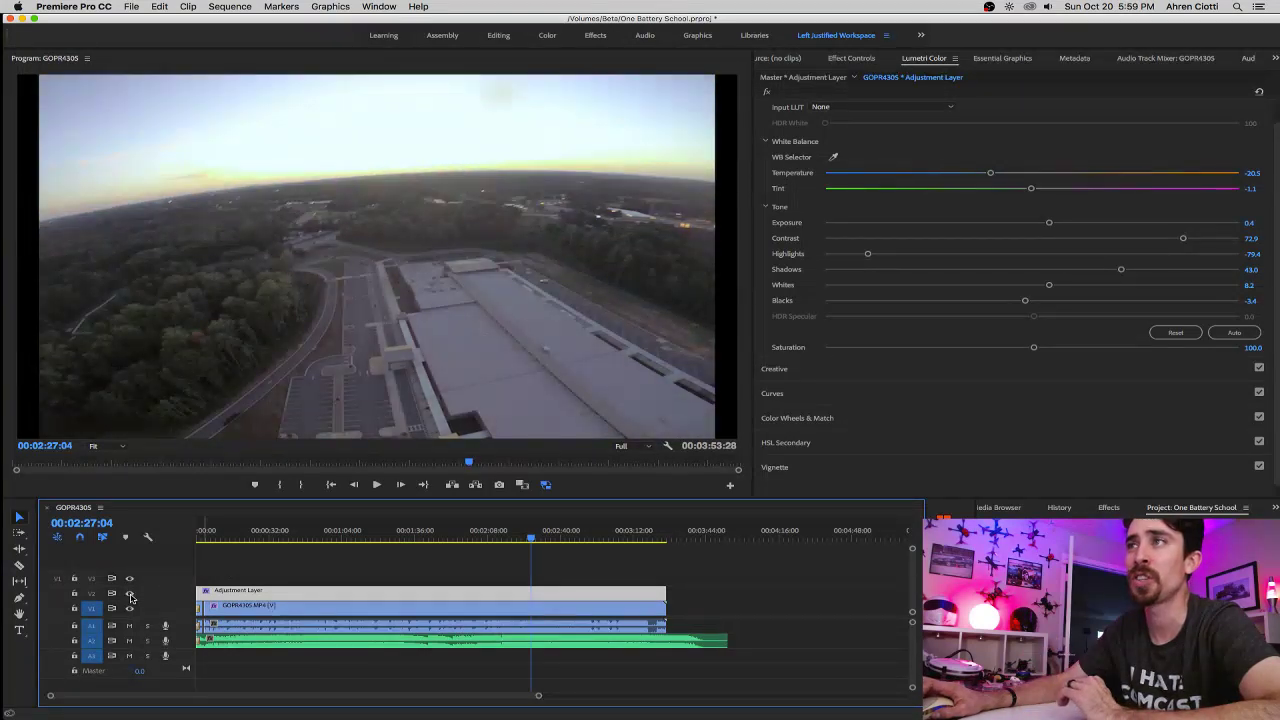
pyautogui.click(129, 595)
pyautogui.click(129, 595)
pyautogui.click(129, 595)
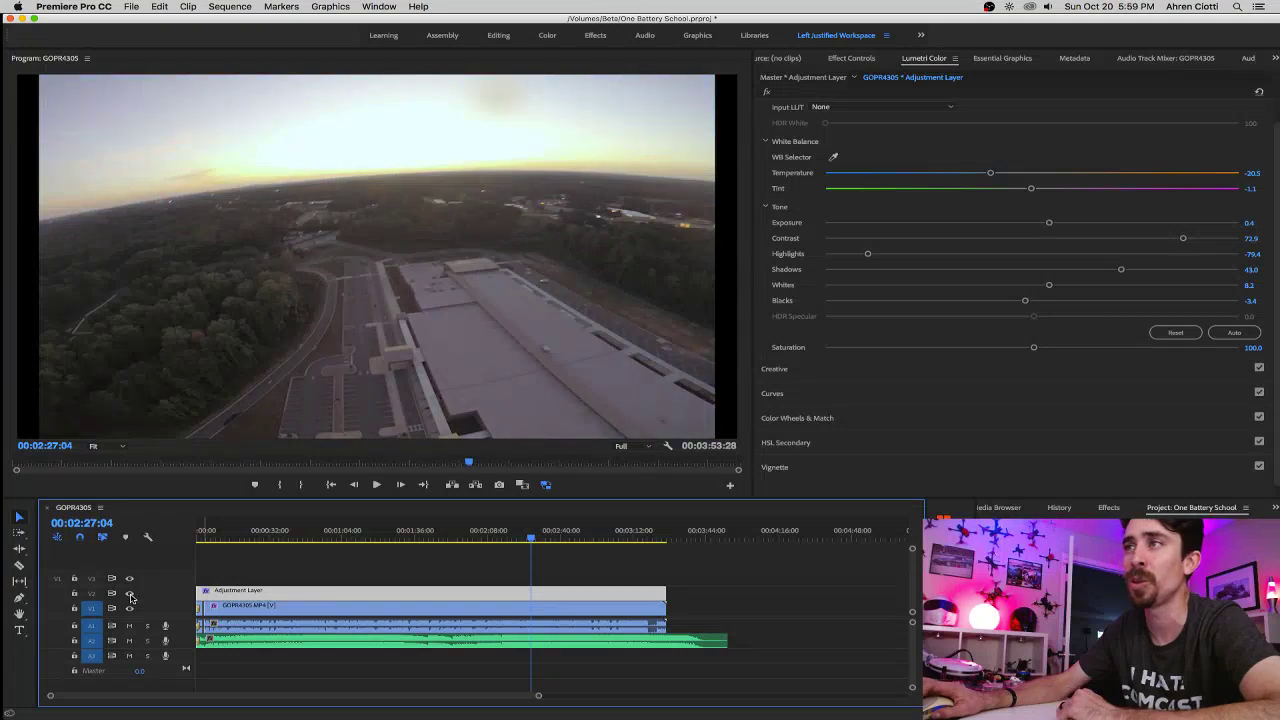
pyautogui.click(129, 595)
pyautogui.click(129, 595)
pyautogui.click(129, 595)
pyautogui.click(129, 595)
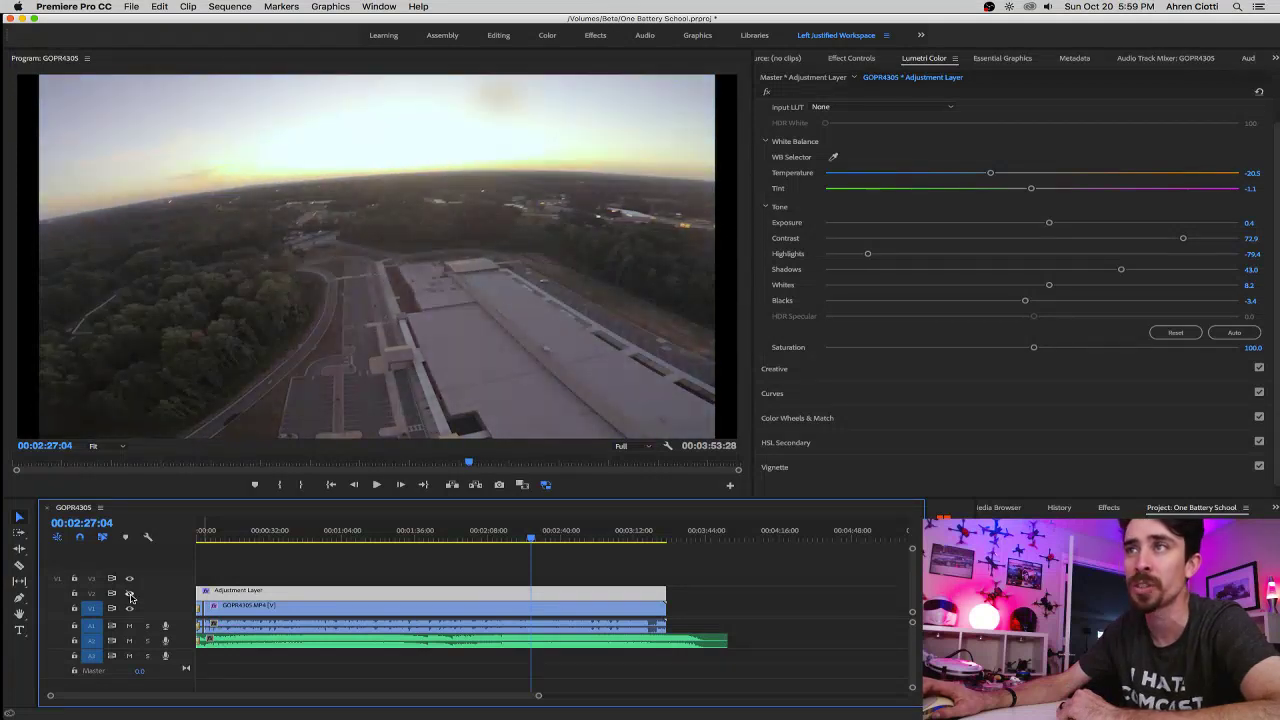
pyautogui.click(129, 595)
pyautogui.click(129, 595)
pyautogui.click(129, 595)
pyautogui.click(129, 595)
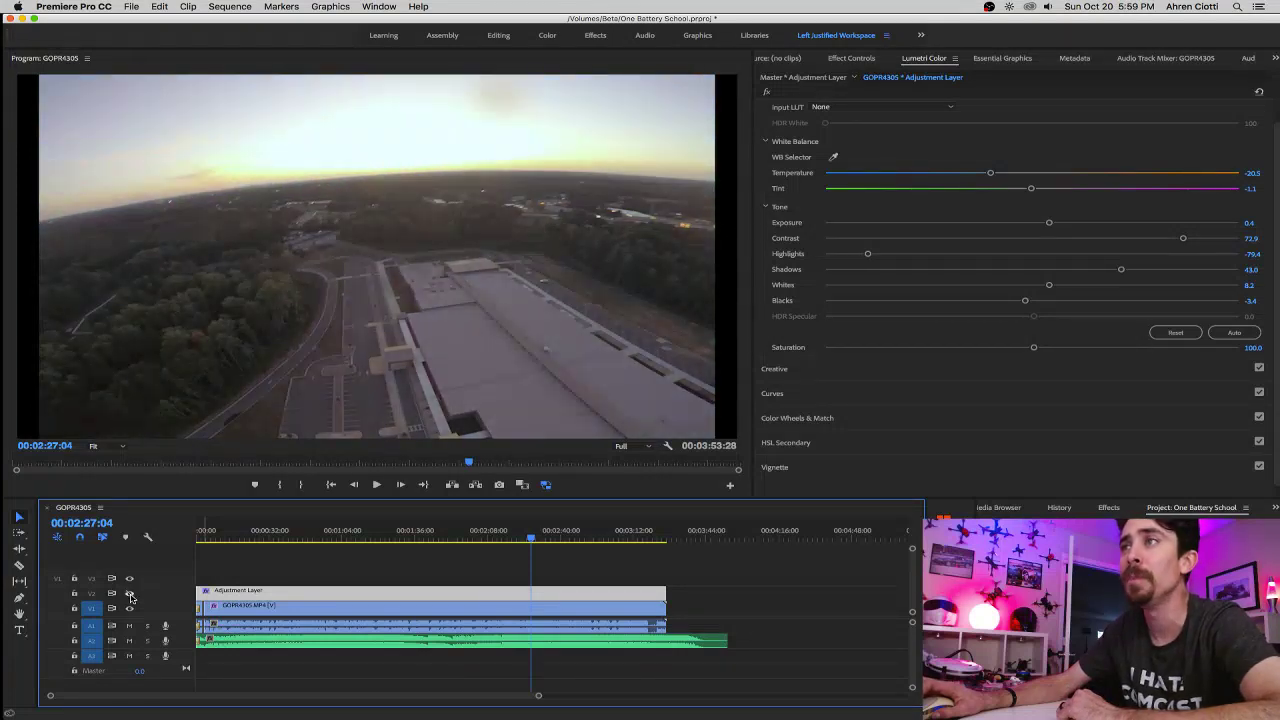
pyautogui.click(129, 595)
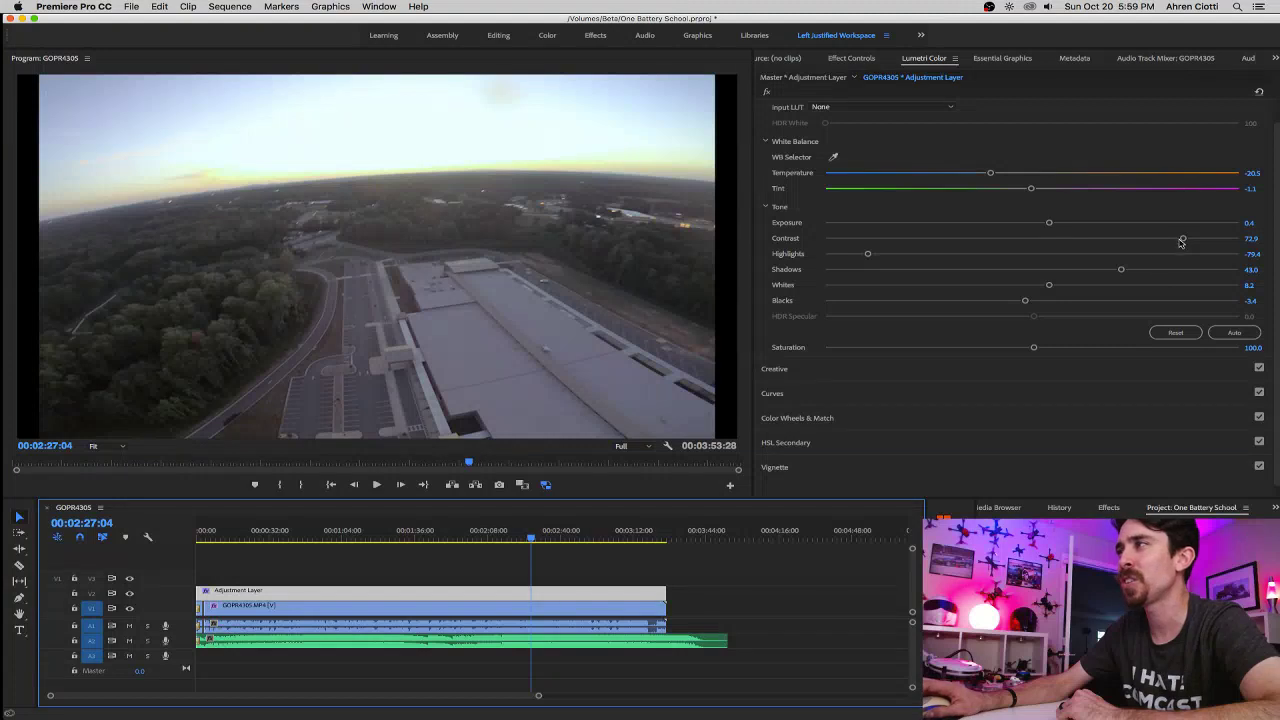
# Raise the adjustment layer's Contrast to 82.9 and its Exposure to 0.7.
pyautogui.moveTo(1183, 241); pyautogui.dragTo(1203, 245)
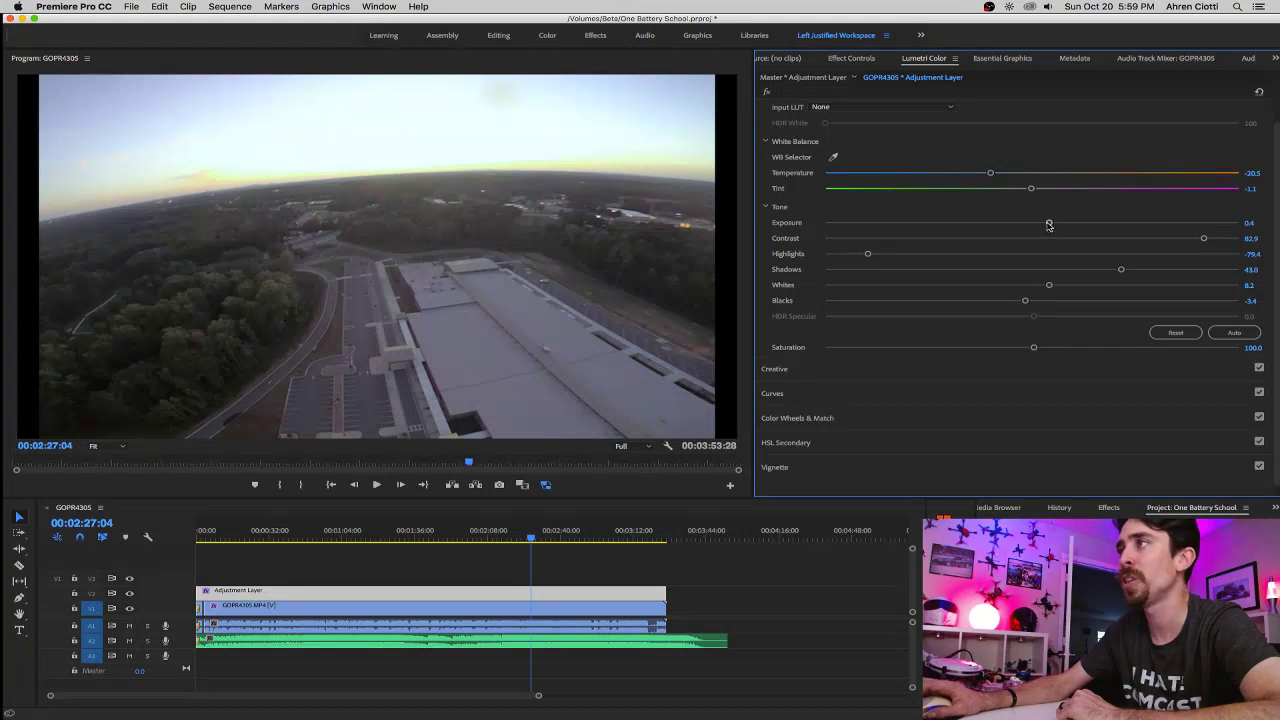
pyautogui.moveTo(1049, 224); pyautogui.dragTo(1062, 225)
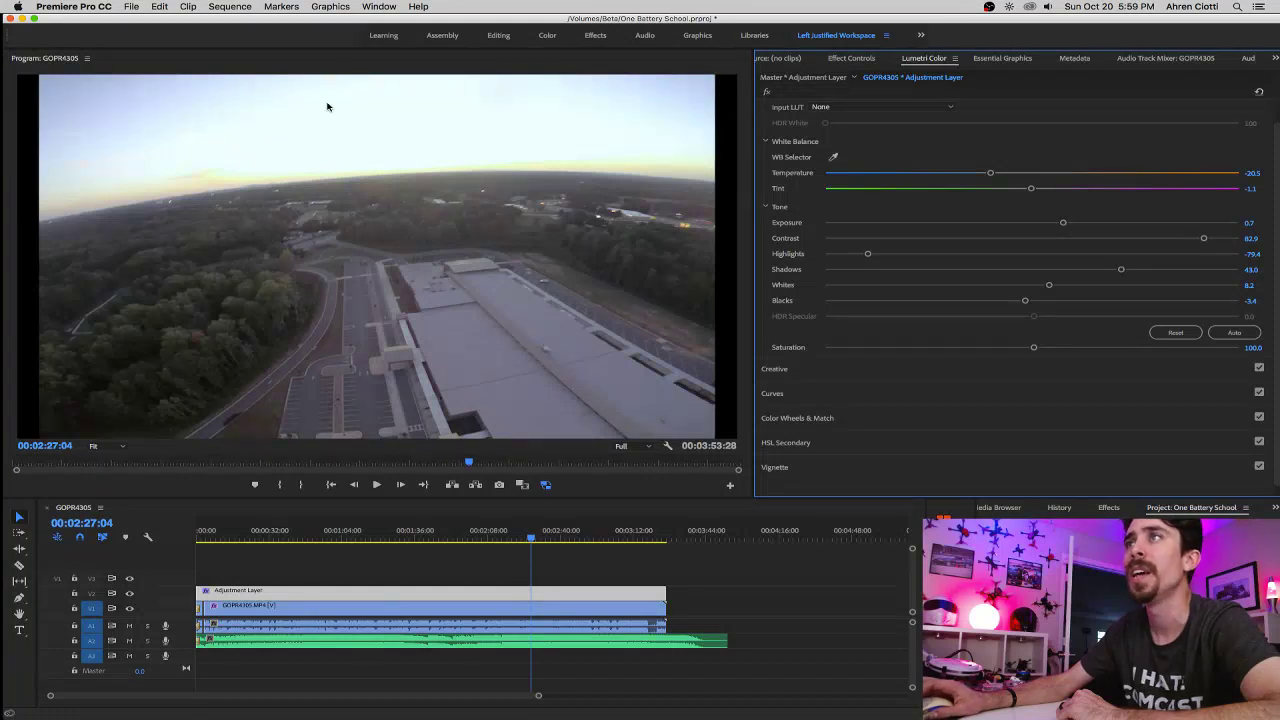
# Check the brighter, higher-contrast grade against the ungraded footage by toggling V2's track output.
pyautogui.click(130, 595)
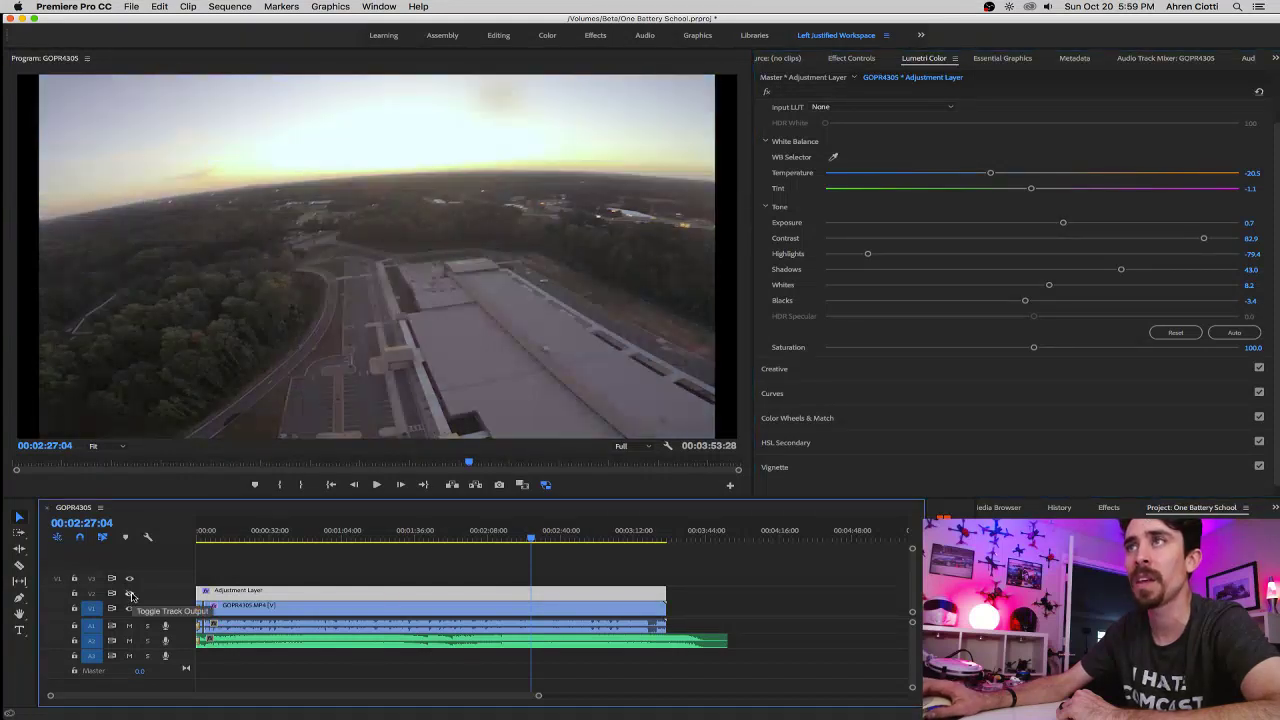
pyautogui.click(130, 596)
pyautogui.click(130, 596)
pyautogui.click(130, 596)
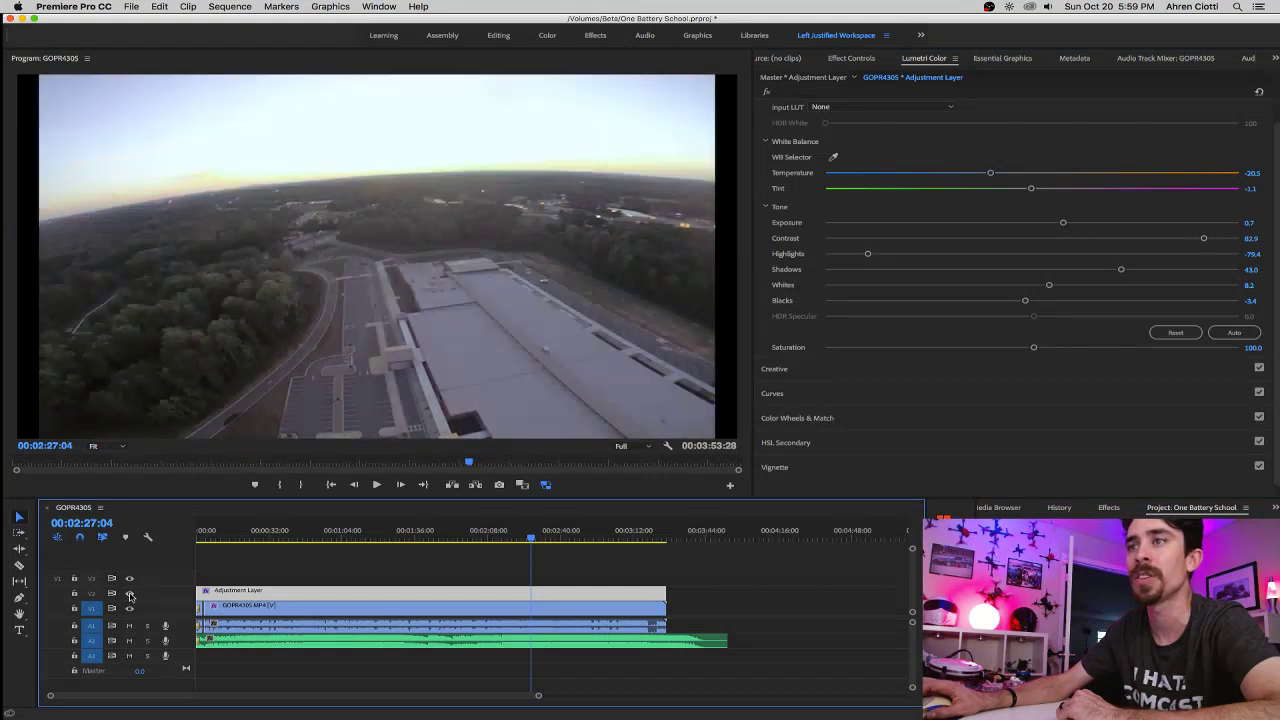
pyautogui.click(130, 596)
pyautogui.click(130, 596)
pyautogui.click(130, 596)
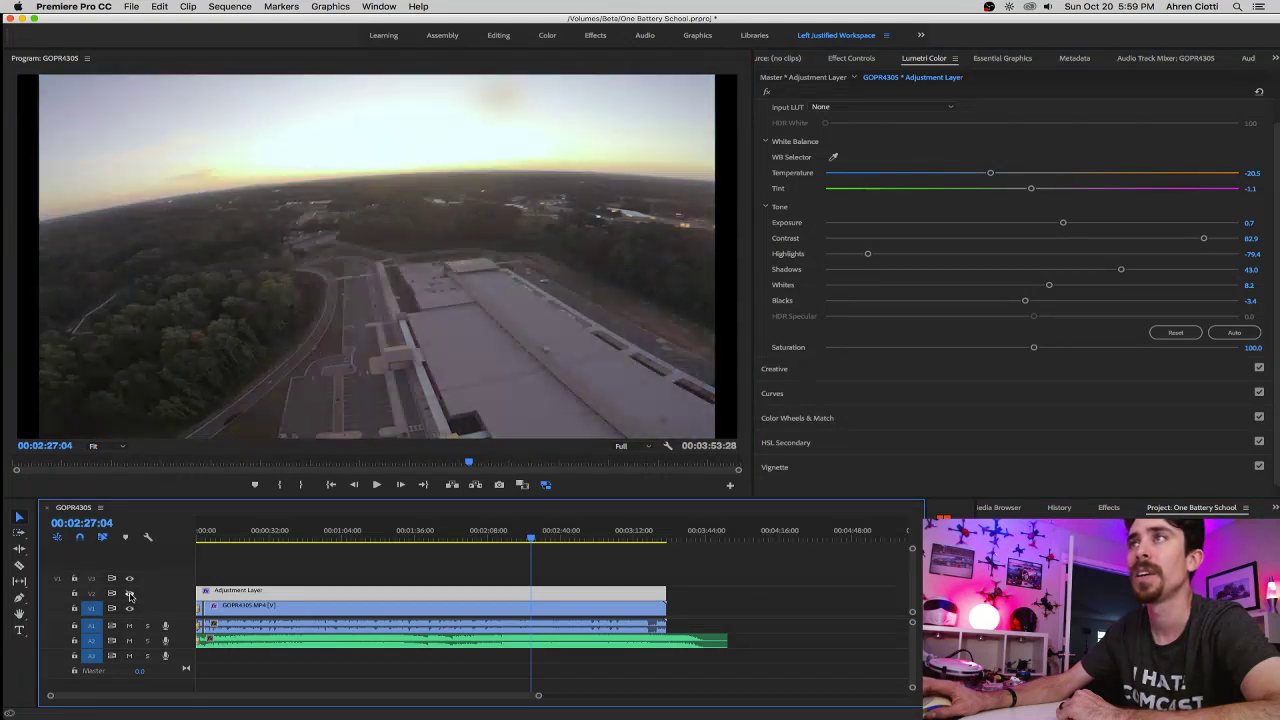
pyautogui.click(130, 596)
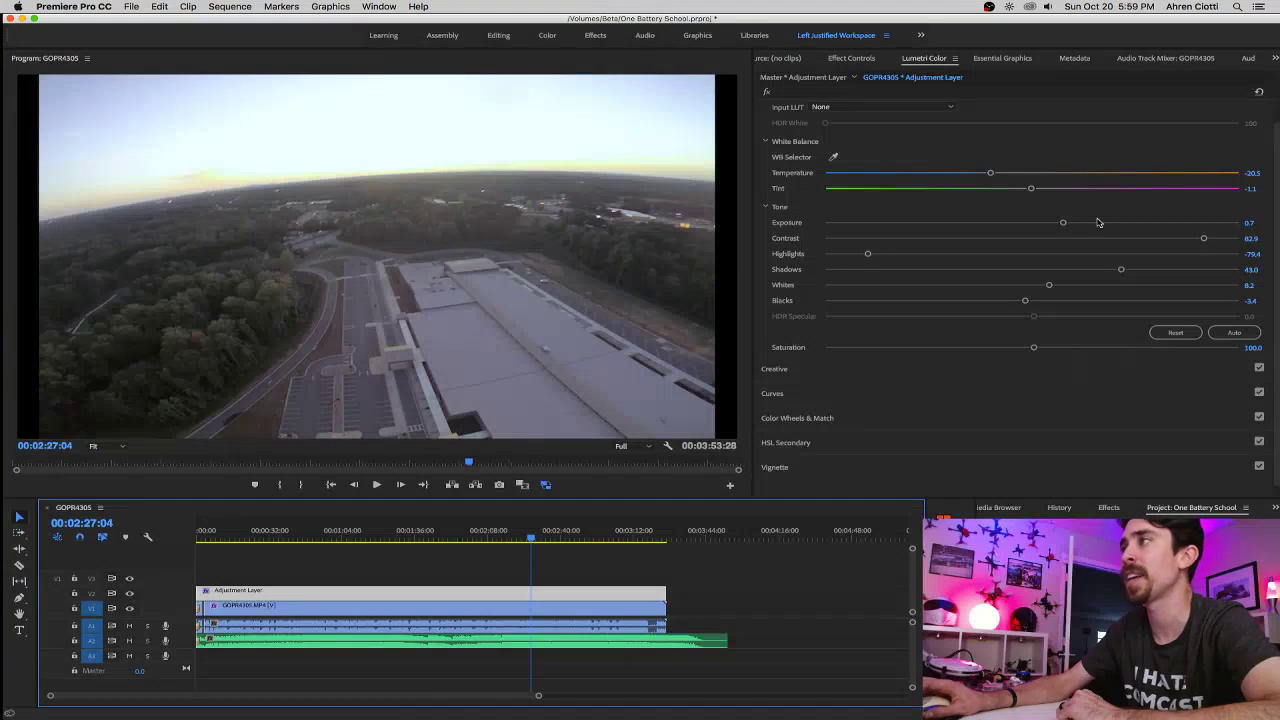
# Lower the adjustment layer's Exposure to 0.6 and compare the shot with V2's output off and on.
pyautogui.moveTo(1064, 224); pyautogui.dragTo(1058, 224)
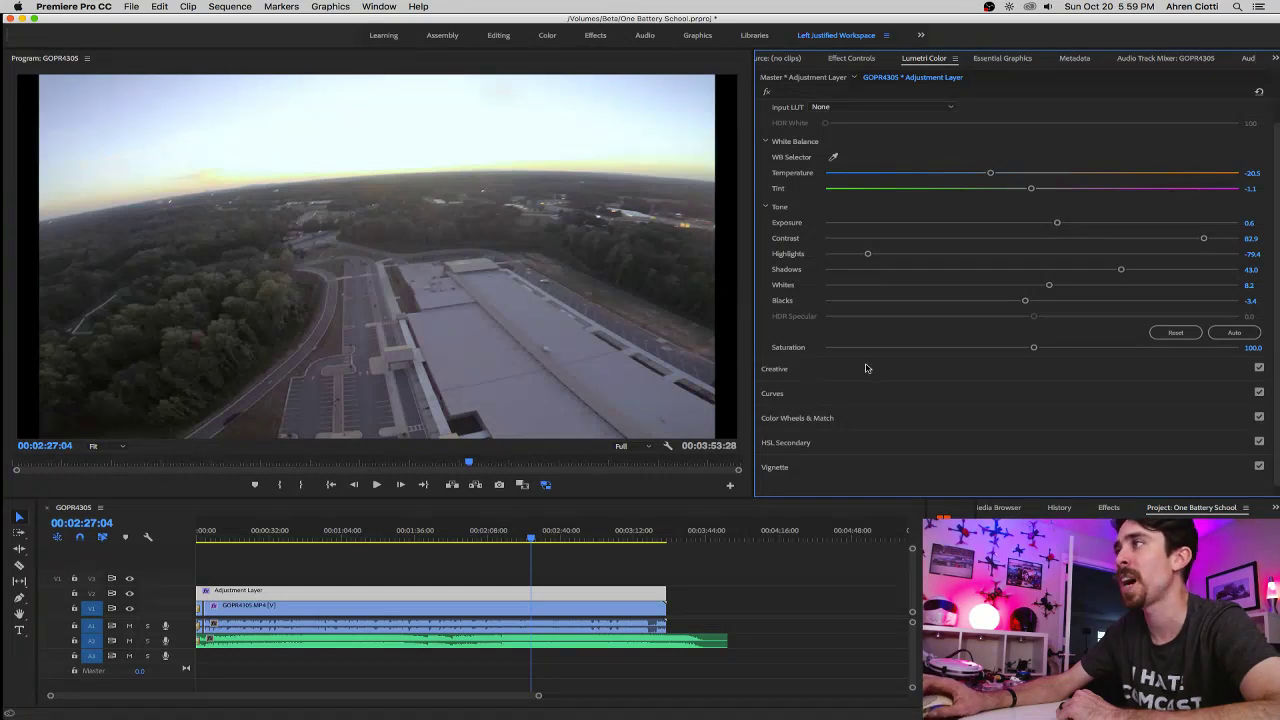
pyautogui.click(130, 596)
pyautogui.click(129, 594)
pyautogui.click(129, 594)
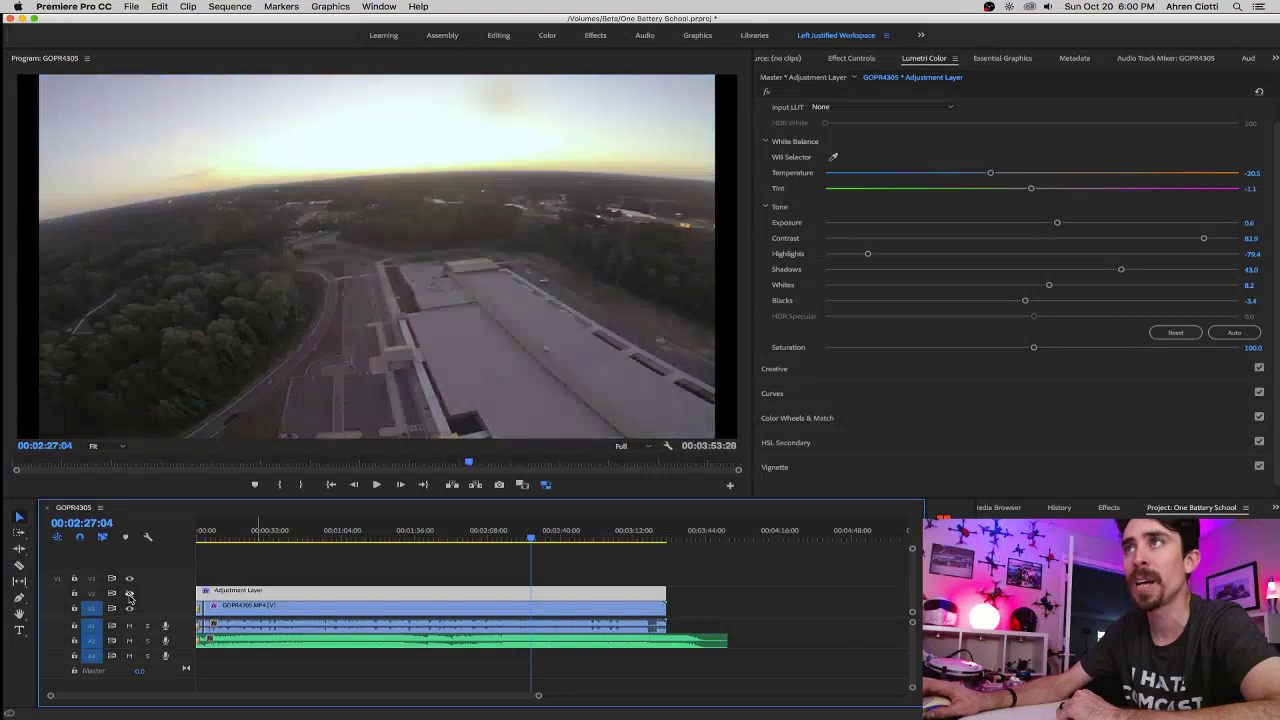
# Toggle the visibility of the adjustment layer's video track V2 to compare the footage with and without the color correction.
pyautogui.click(129, 594)
pyautogui.click(129, 594)
pyautogui.click(129, 594)
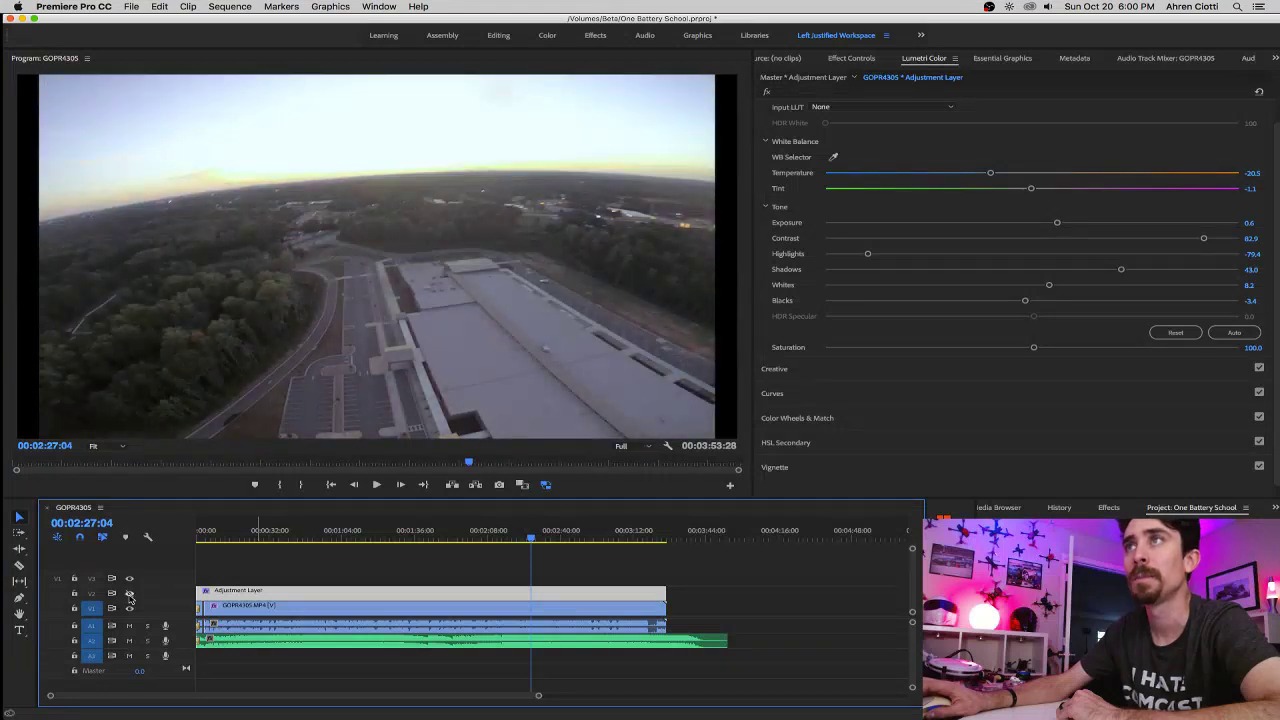
pyautogui.click(129, 594)
pyautogui.click(129, 594)
pyautogui.click(129, 594)
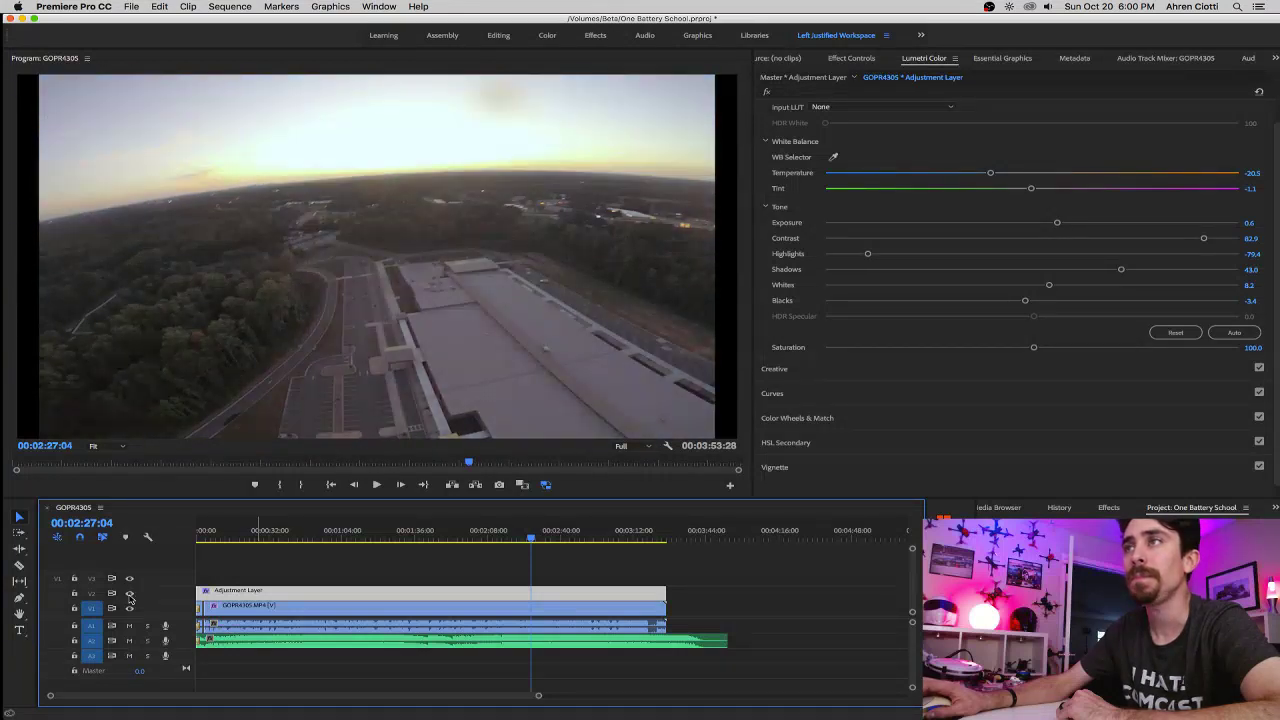
pyautogui.click(129, 594)
pyautogui.click(129, 594)
pyautogui.click(129, 594)
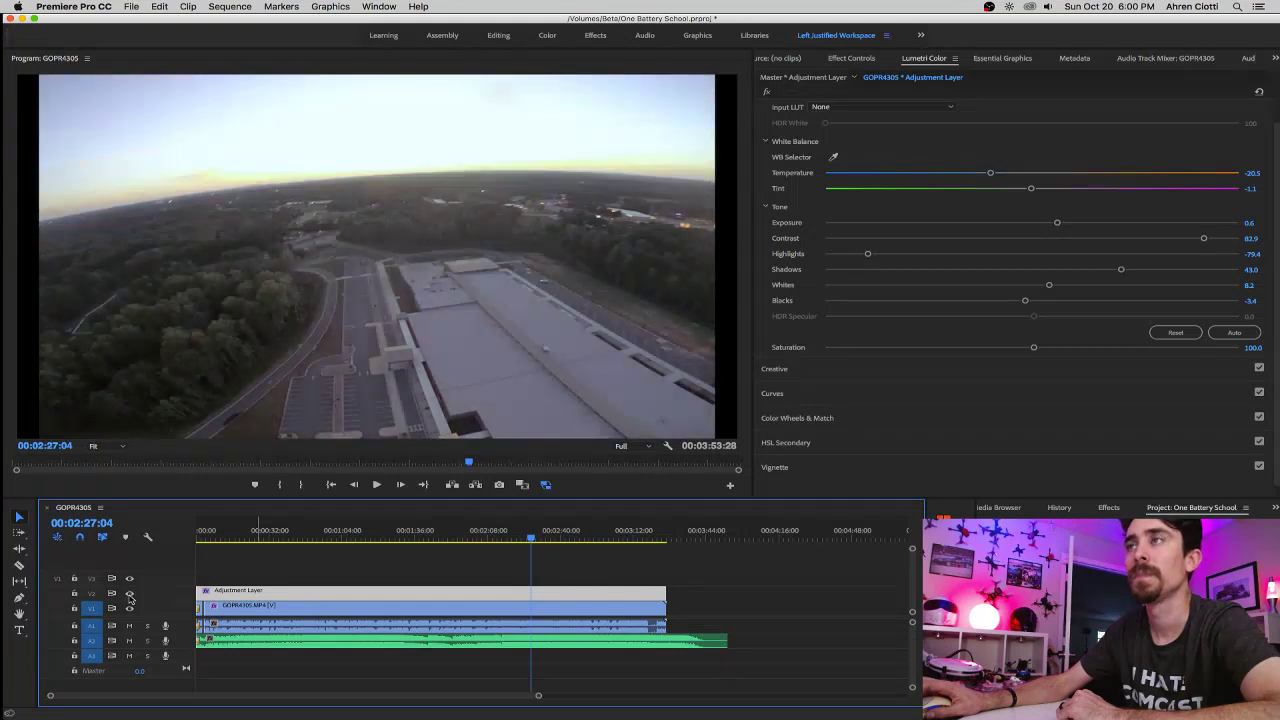
pyautogui.click(129, 594)
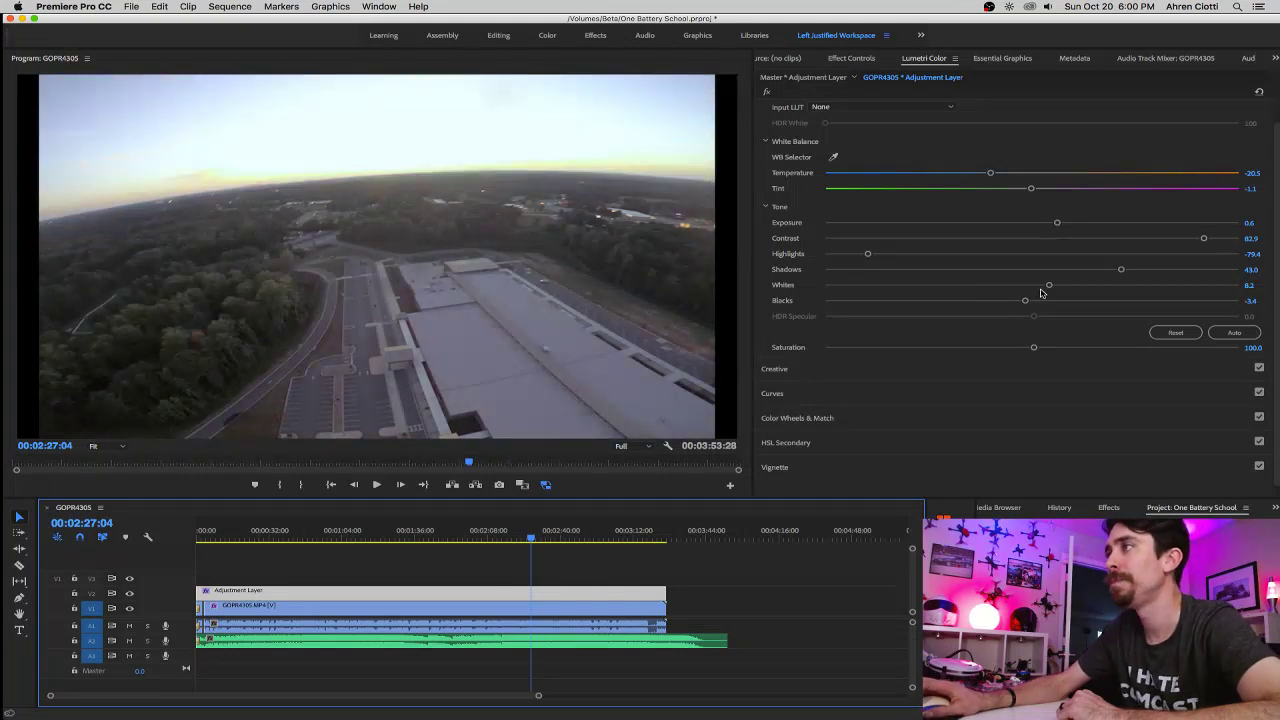
# Set the adjustment layer's Whites to 7.6 and Highlights to -100 in the basic tone corrections.
pyautogui.moveTo(1049, 287)
pyautogui.mouseDown()
pyautogui.moveTo(1030, 285)
pyautogui.moveTo(1048, 285)
pyautogui.mouseUp()
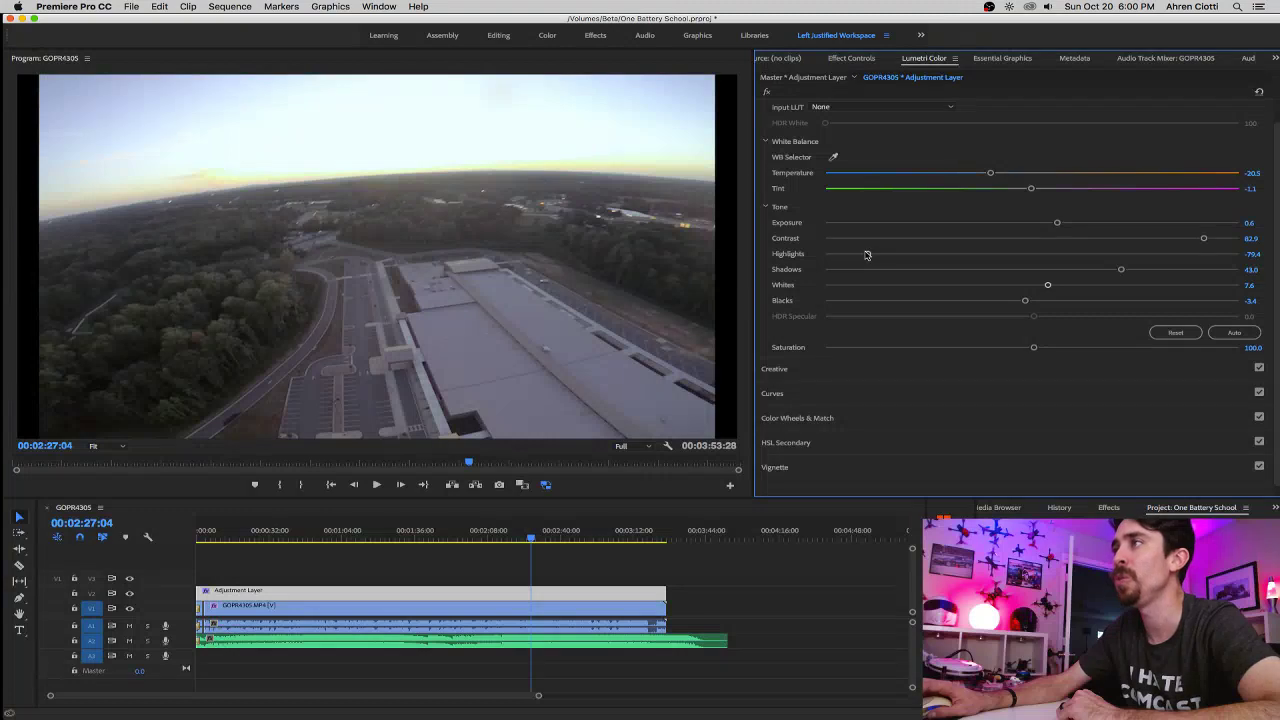
pyautogui.moveTo(868, 256); pyautogui.dragTo(818, 260)
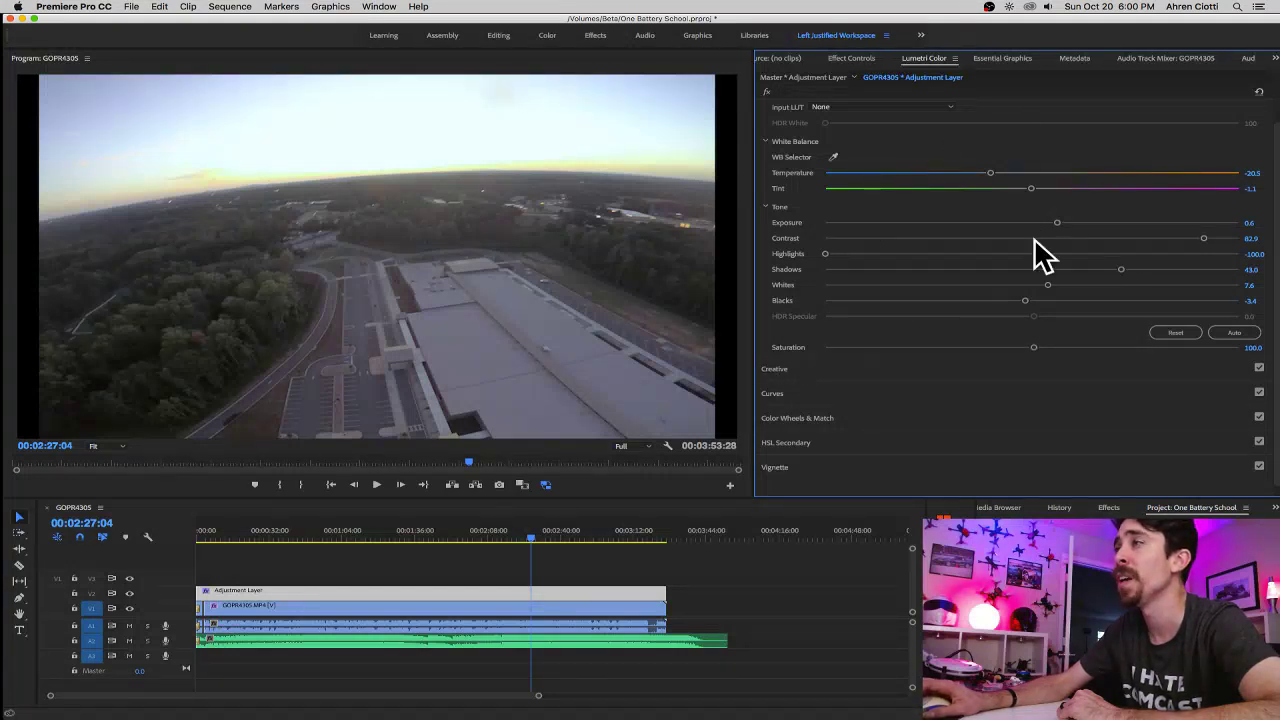
# Review the available Input LUT options without choosing one and collapse the Basic Correction section.
pyautogui.scroll(2, 1035, 140)
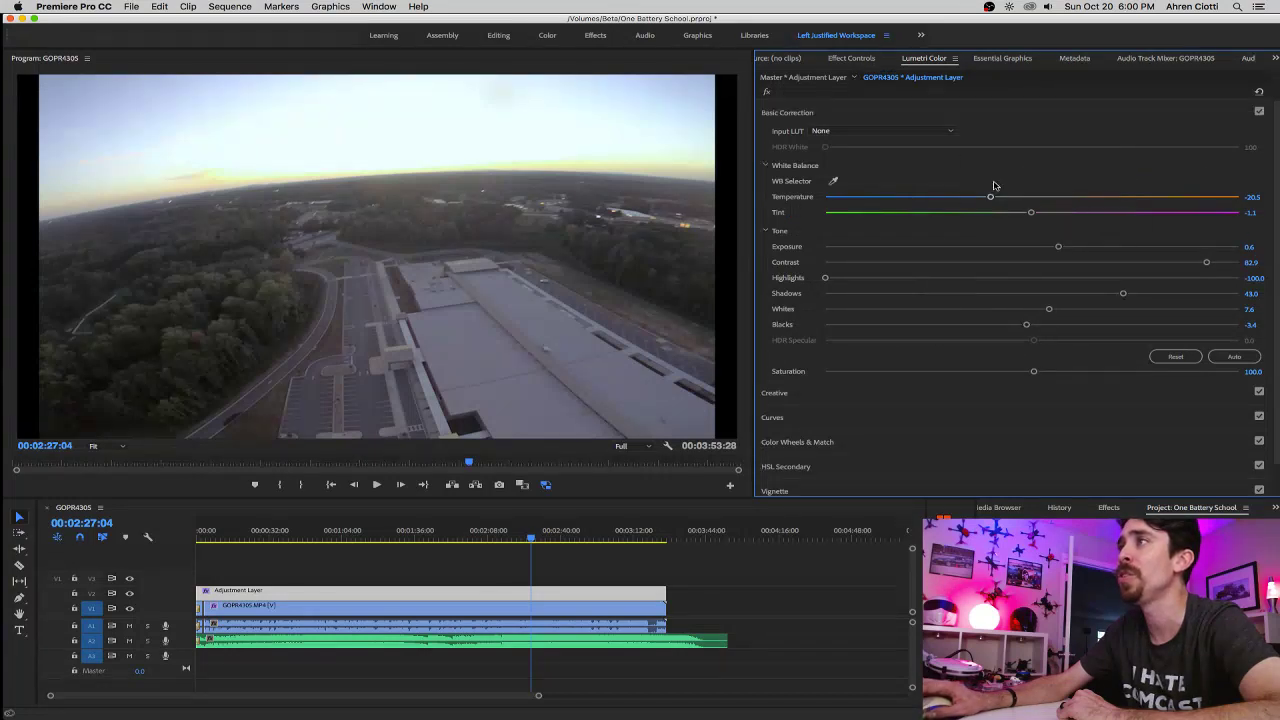
pyautogui.click(842, 131)
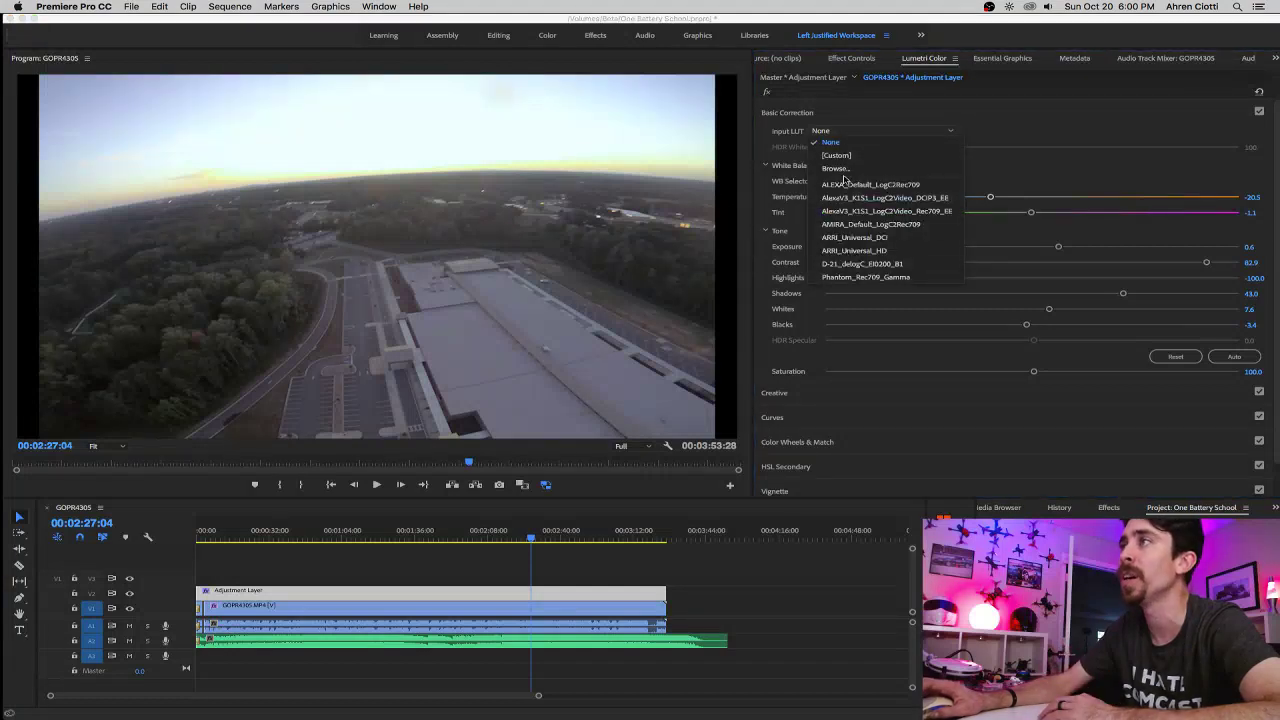
pyautogui.click(1045, 113)
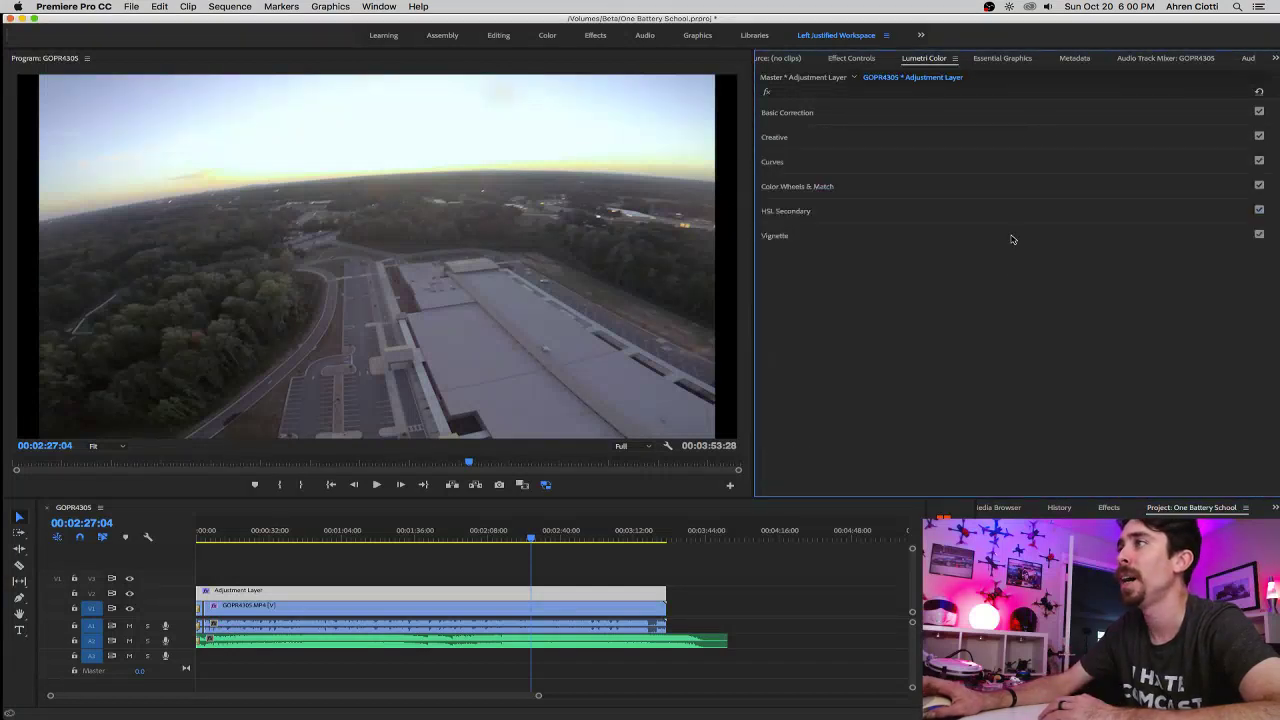
pyautogui.click(790, 114)
pyautogui.click(790, 114)
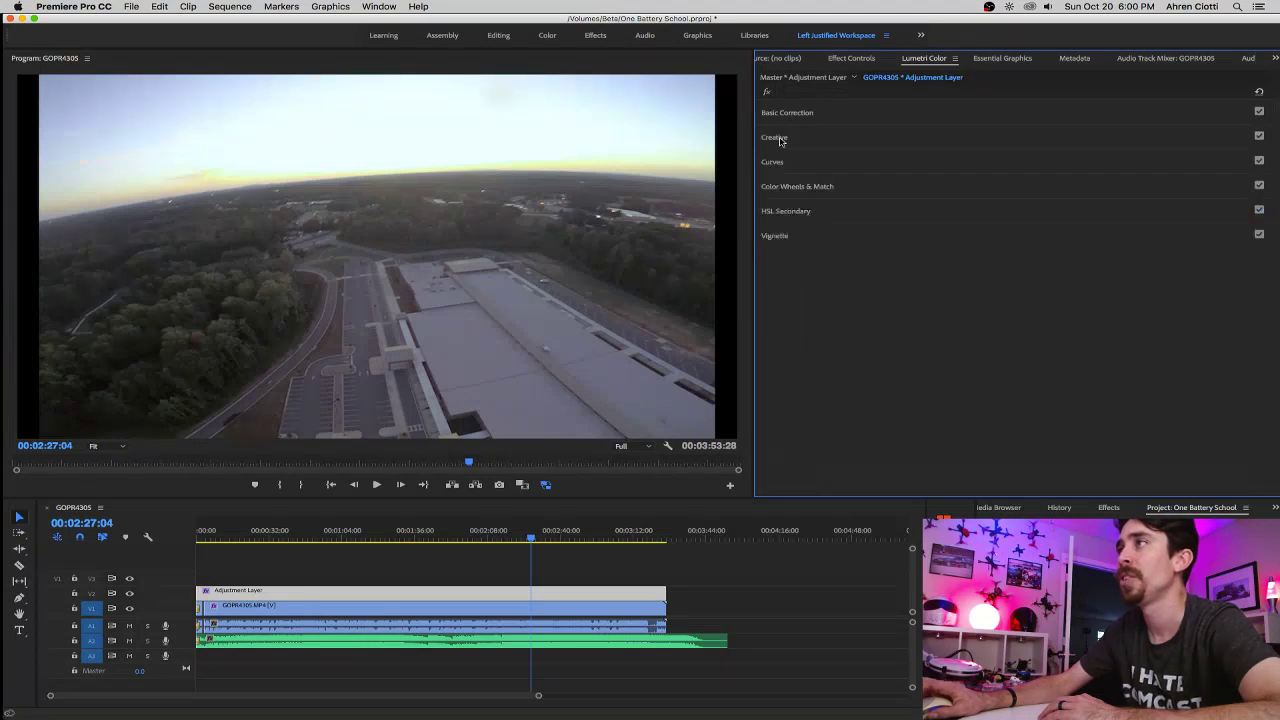
# Expand the Creative section of the color settings and look over its intensity, adjustment and tint controls.
pyautogui.click(775, 137)
pyautogui.scroll(-2, 1147, 369)
pyautogui.scroll(-2, 1145, 367)
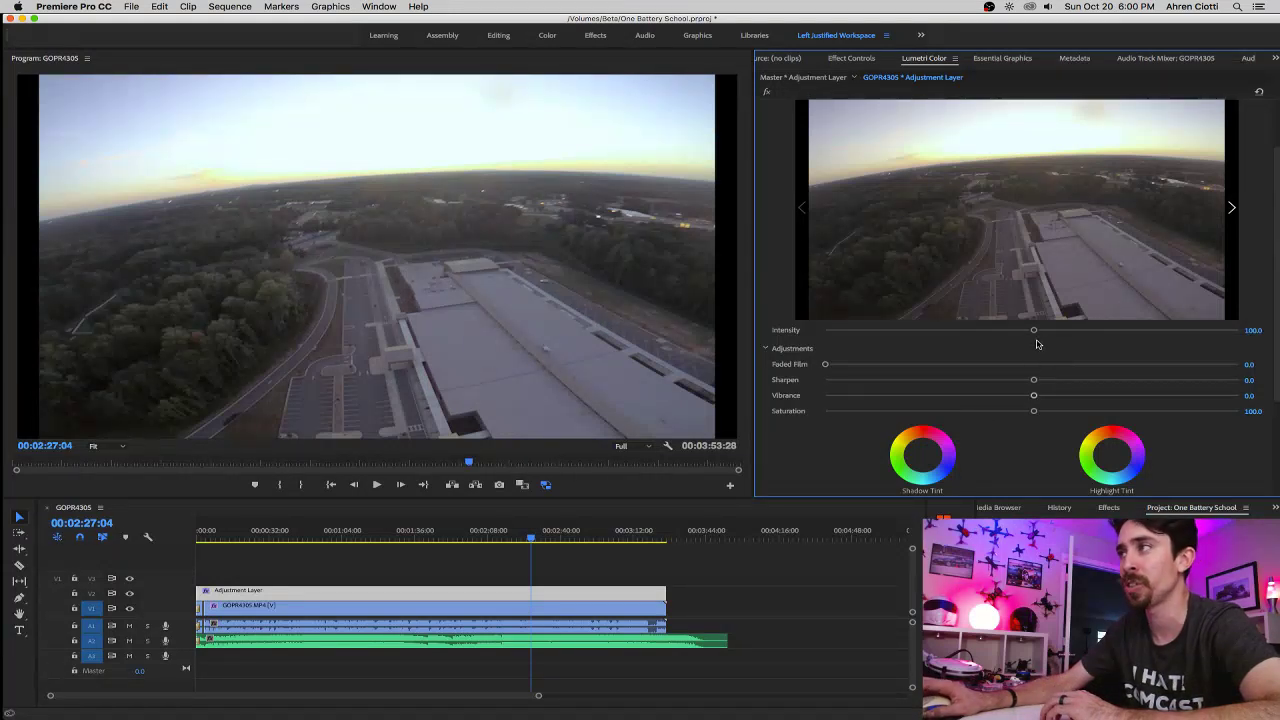
pyautogui.scroll(3, 1027, 343)
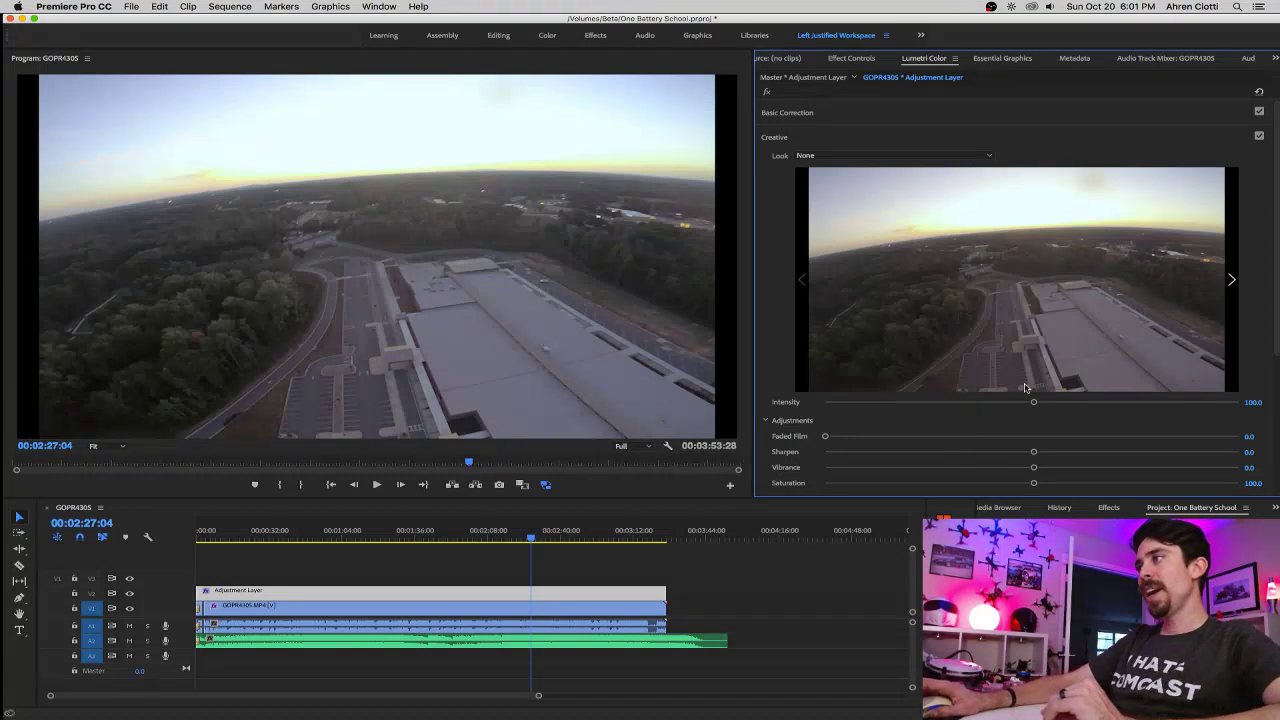
# Try the SL BLUE STEEL creative look on the adjustment layer.
pyautogui.click(809, 157)
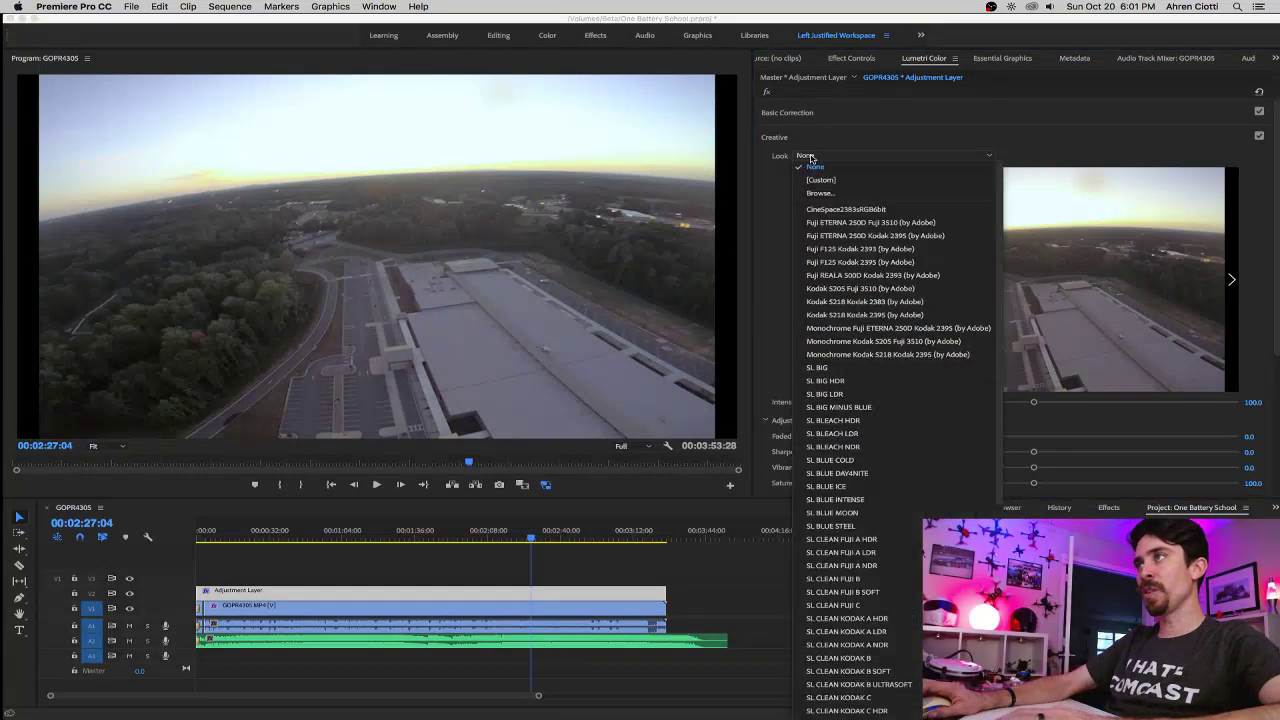
pyautogui.click(811, 157)
pyautogui.click(811, 157)
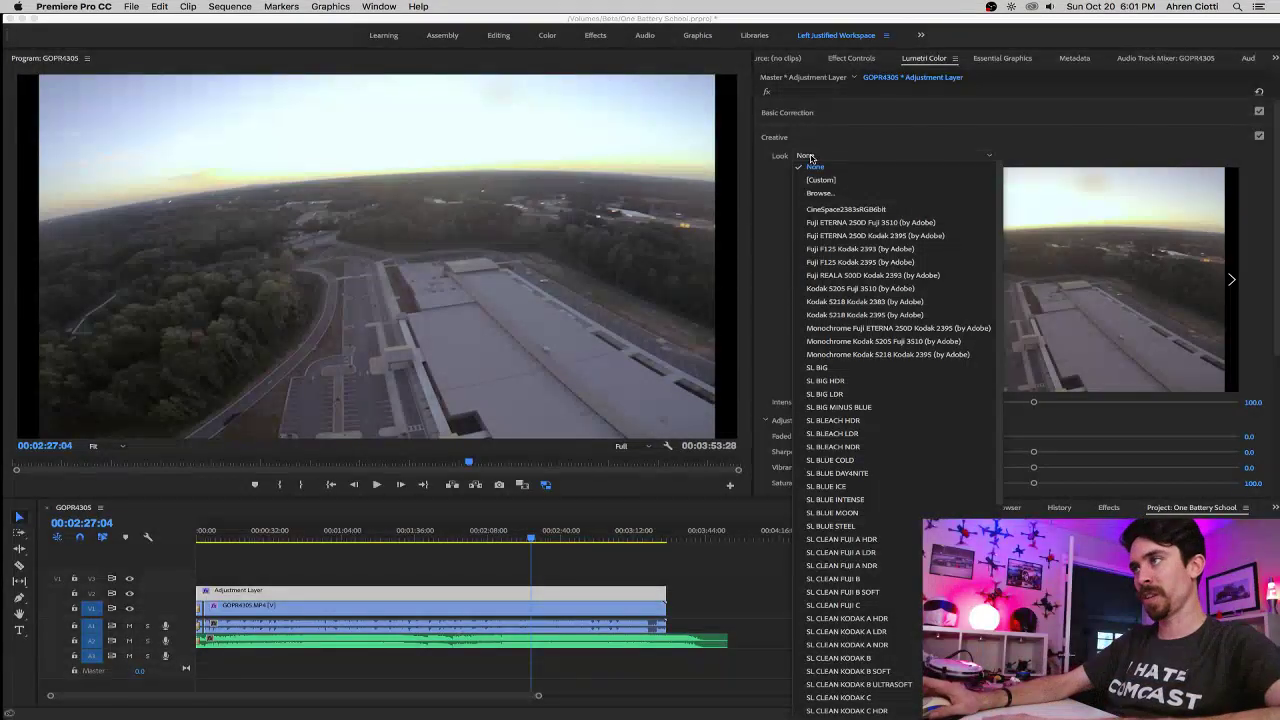
pyautogui.click(843, 528)
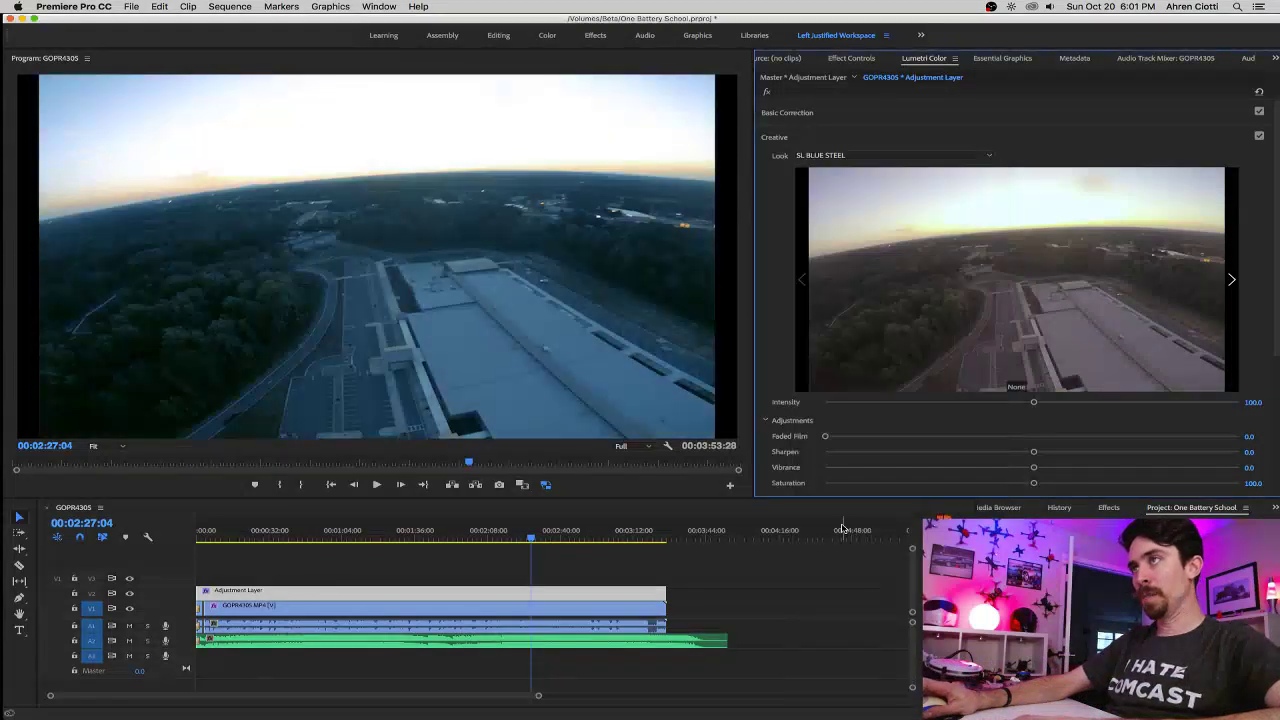
# Try the SL CLEAN FUJI A HDR creative look in place of the current one.
pyautogui.click(836, 156)
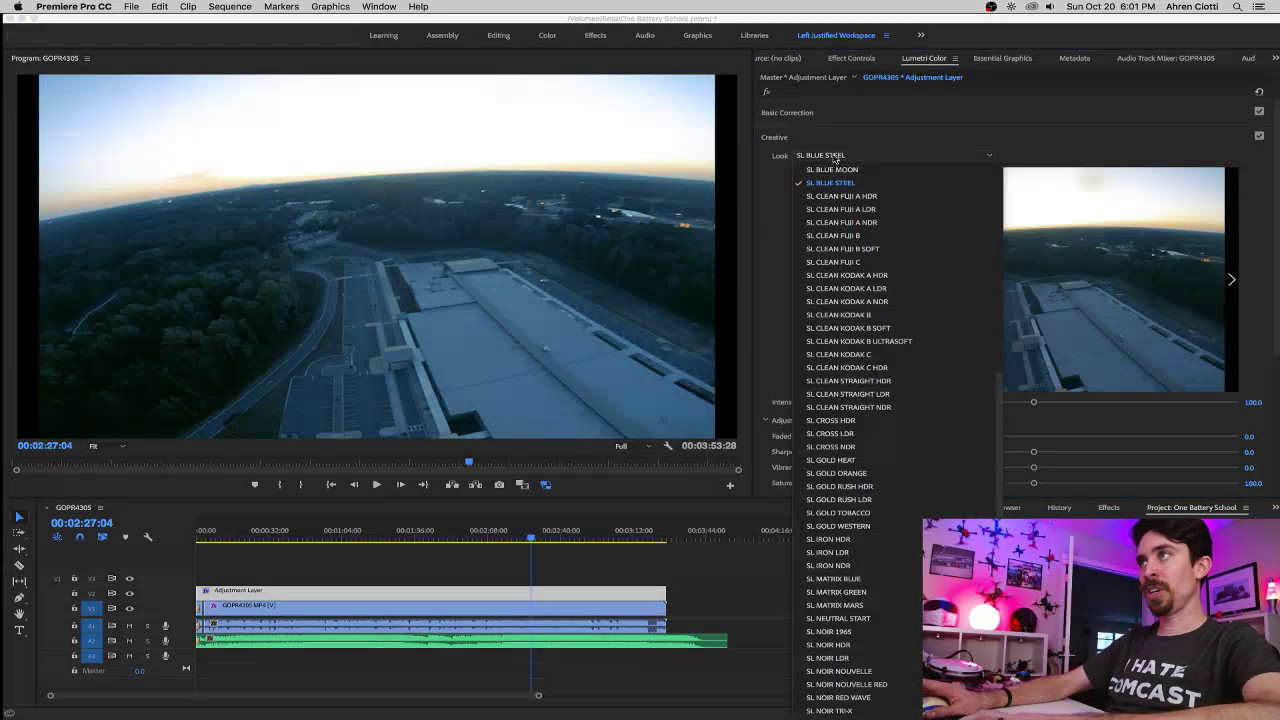
pyautogui.click(837, 156)
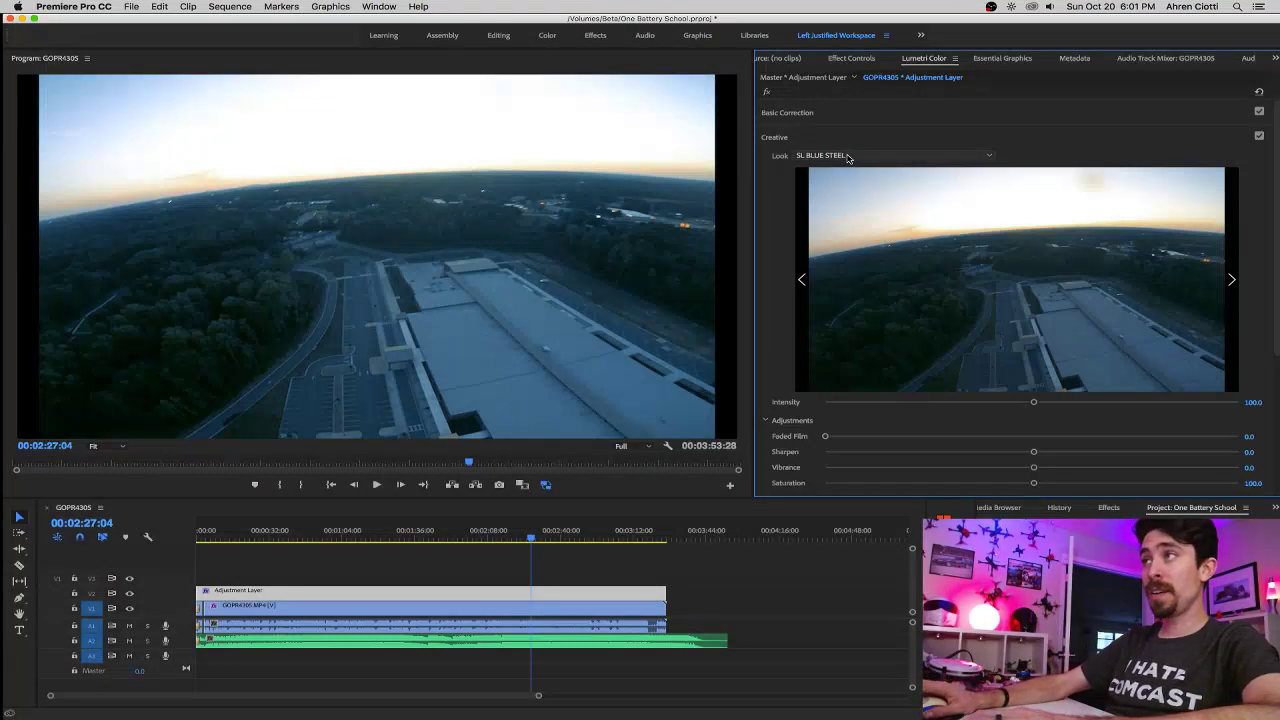
pyautogui.click(842, 156)
pyautogui.click(842, 156)
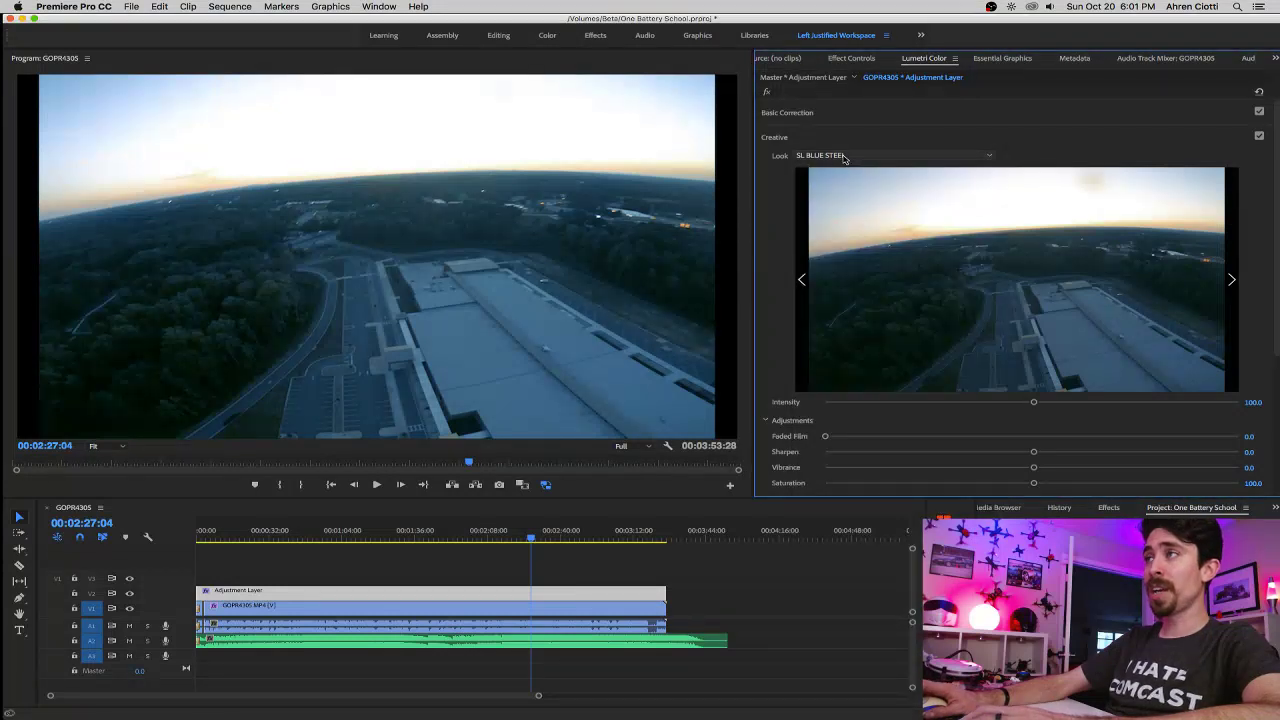
pyautogui.click(843, 156)
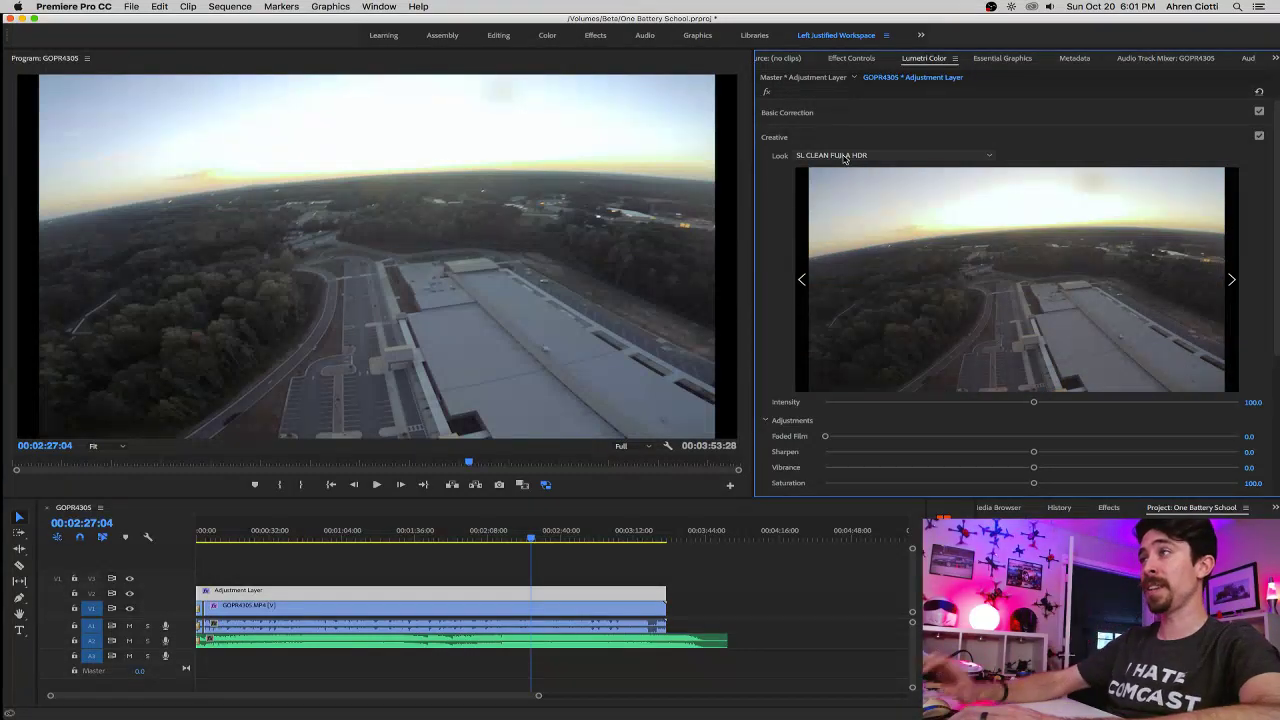
# Try the following Fuji creative looks in order, from SL CLEAN FUJI A LDR through SL CLEAN FUJI C.
pyautogui.click(845, 158)
pyautogui.click(845, 158)
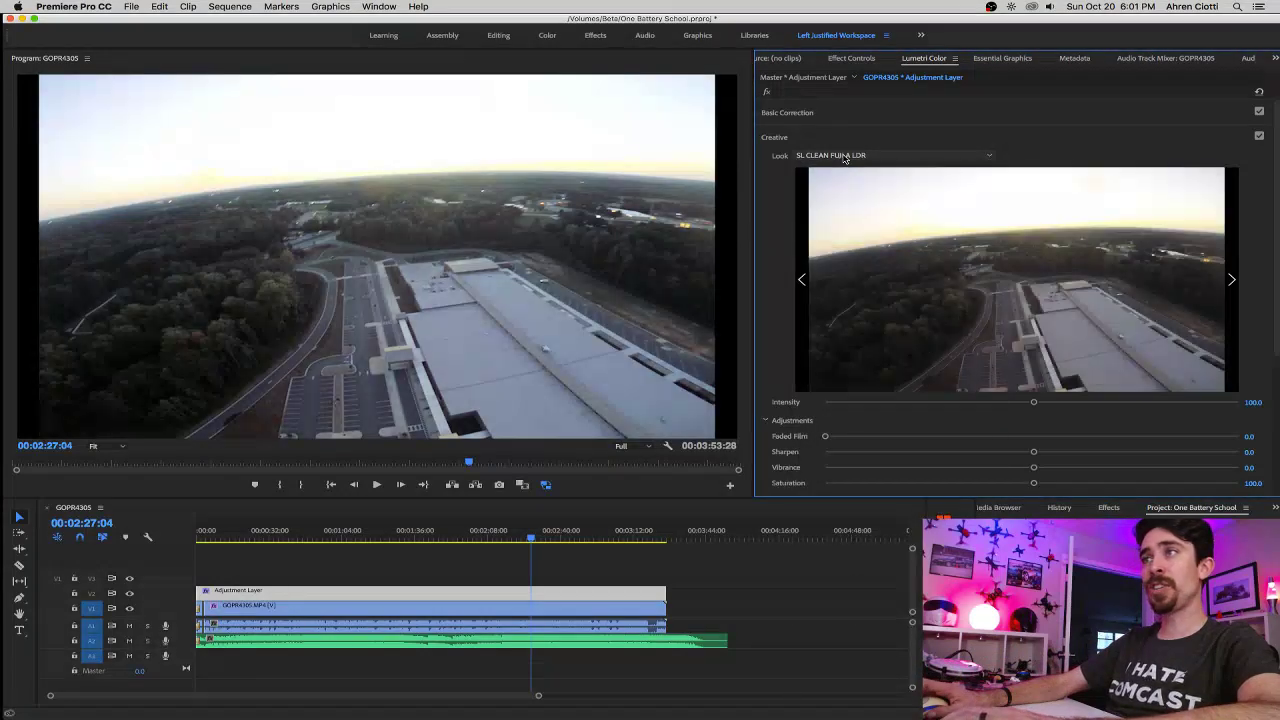
pyautogui.click(845, 158)
pyautogui.click(845, 158)
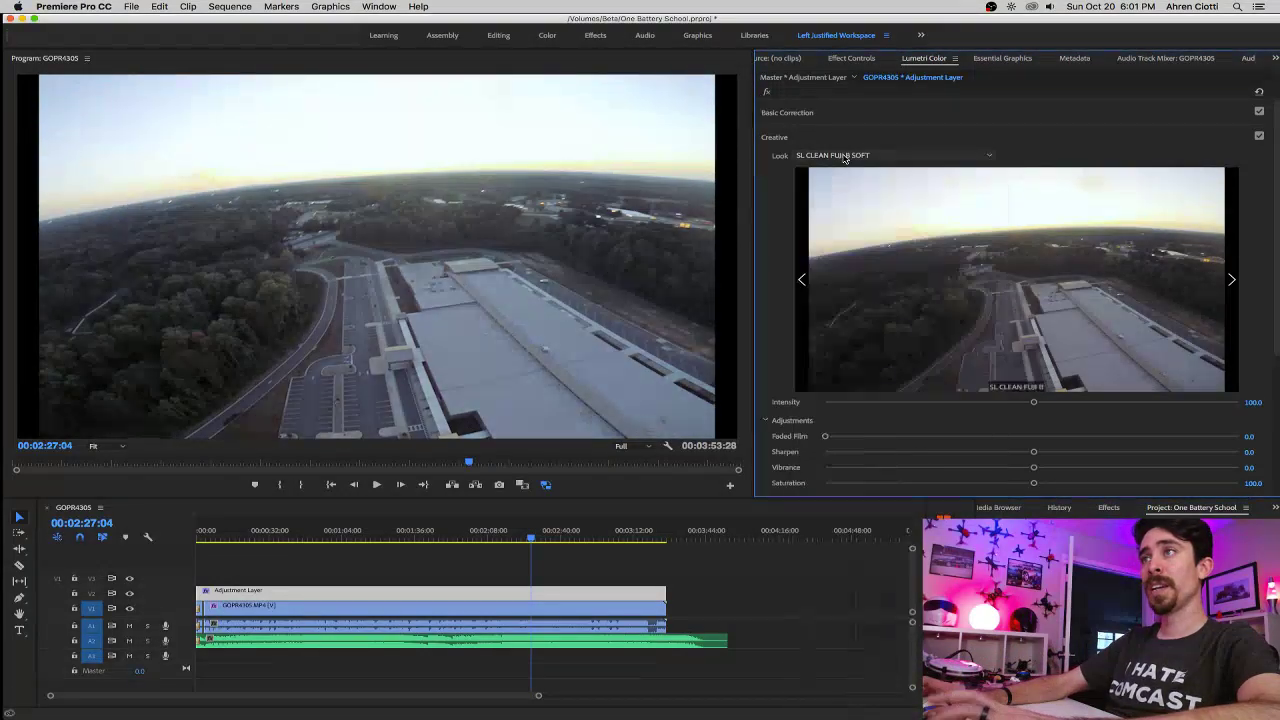
pyautogui.click(845, 158)
pyautogui.click(845, 158)
pyautogui.click(845, 158)
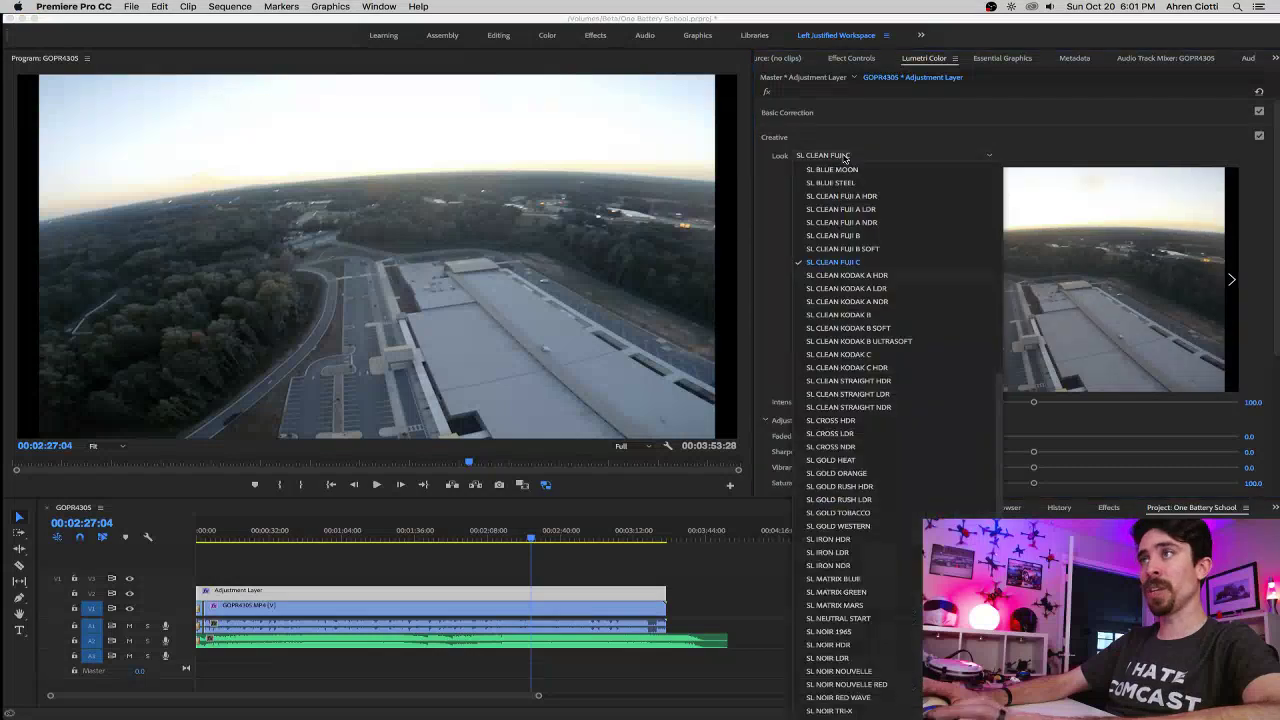
# Try the Kodak A creative looks, including SL CLEAN KODAK A NDR, and end on SL CLEAN KODAK A LDR.
pyautogui.click(845, 158)
pyautogui.click(845, 158)
pyautogui.click(845, 158)
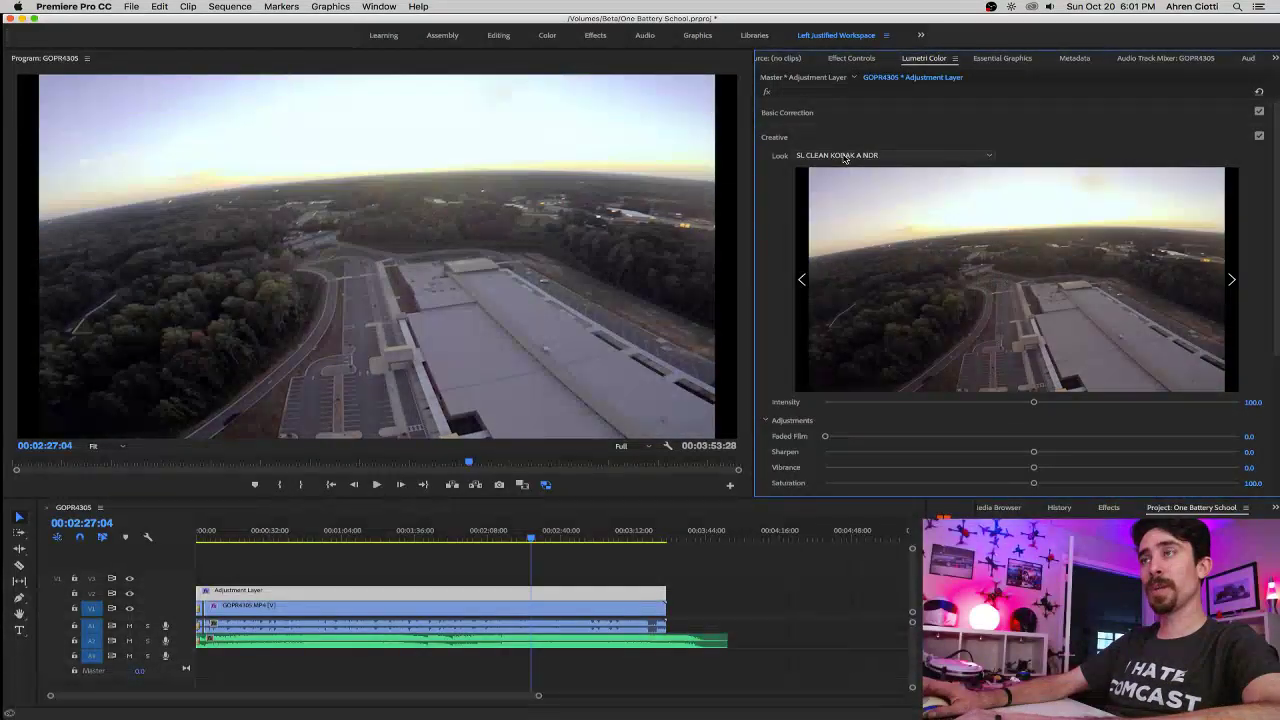
pyautogui.click(845, 158)
pyautogui.click(845, 158)
pyautogui.press('Up')
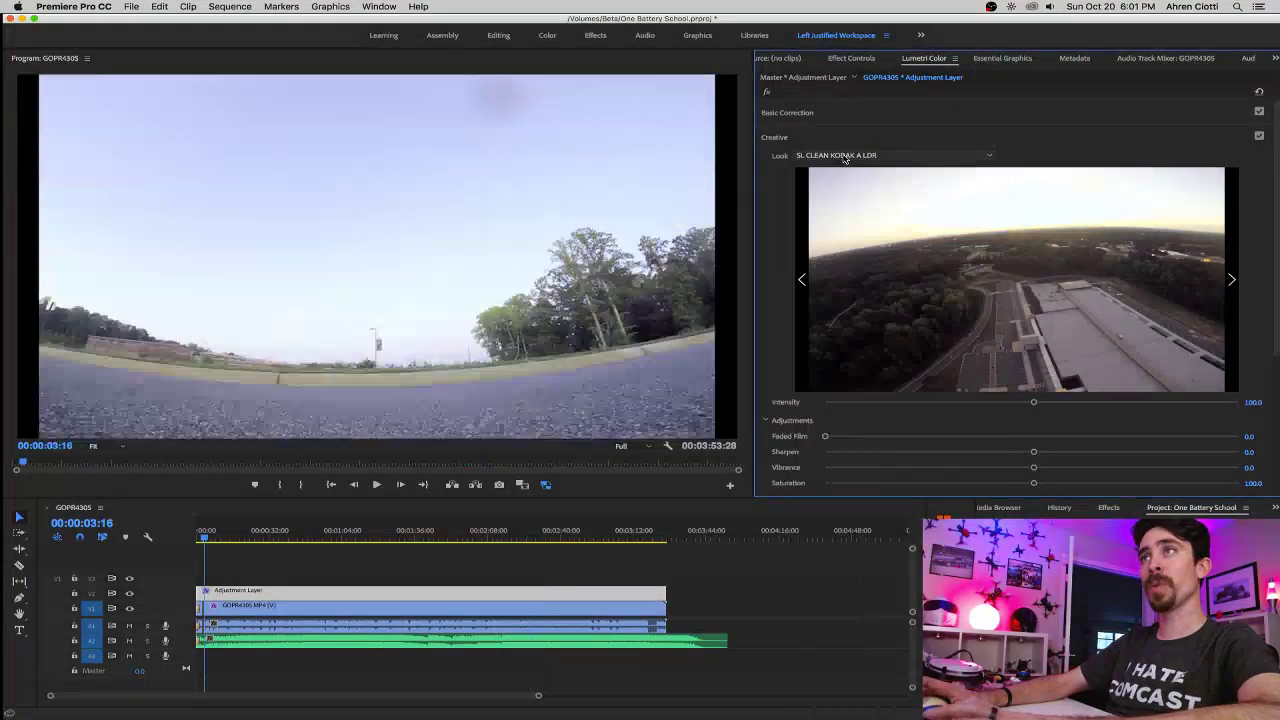
# Preview the applied look at other points of the sequence, such as 00:00:52:21, and park the playhead at 00:02:26:13.
pyautogui.click(845, 158)
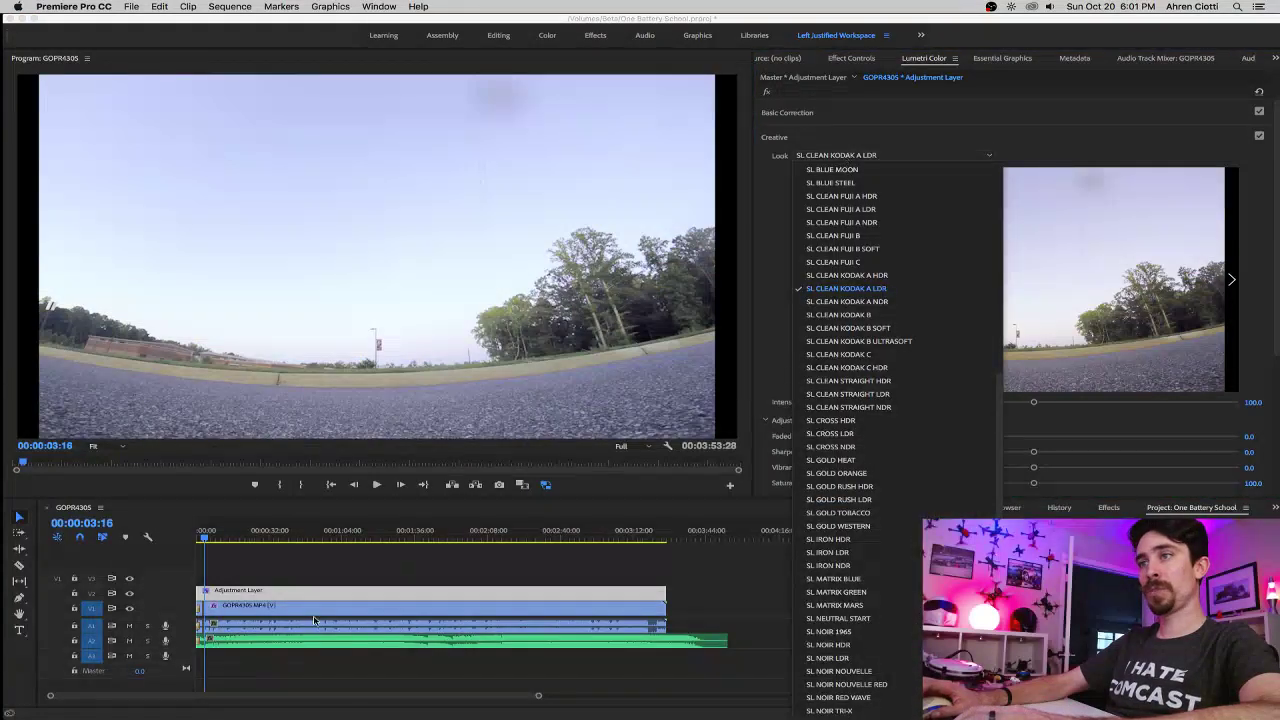
pyautogui.click(316, 541)
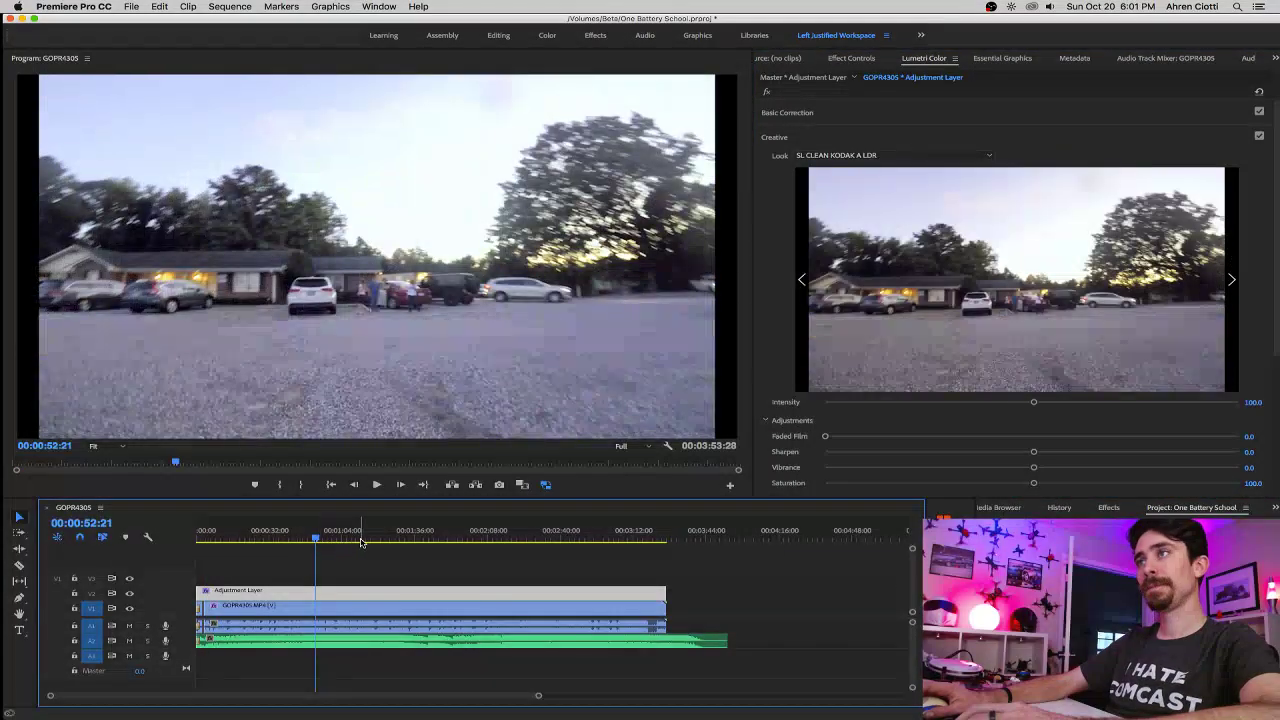
pyautogui.moveTo(380, 543); pyautogui.dragTo(528, 541)
pyautogui.click(516, 541)
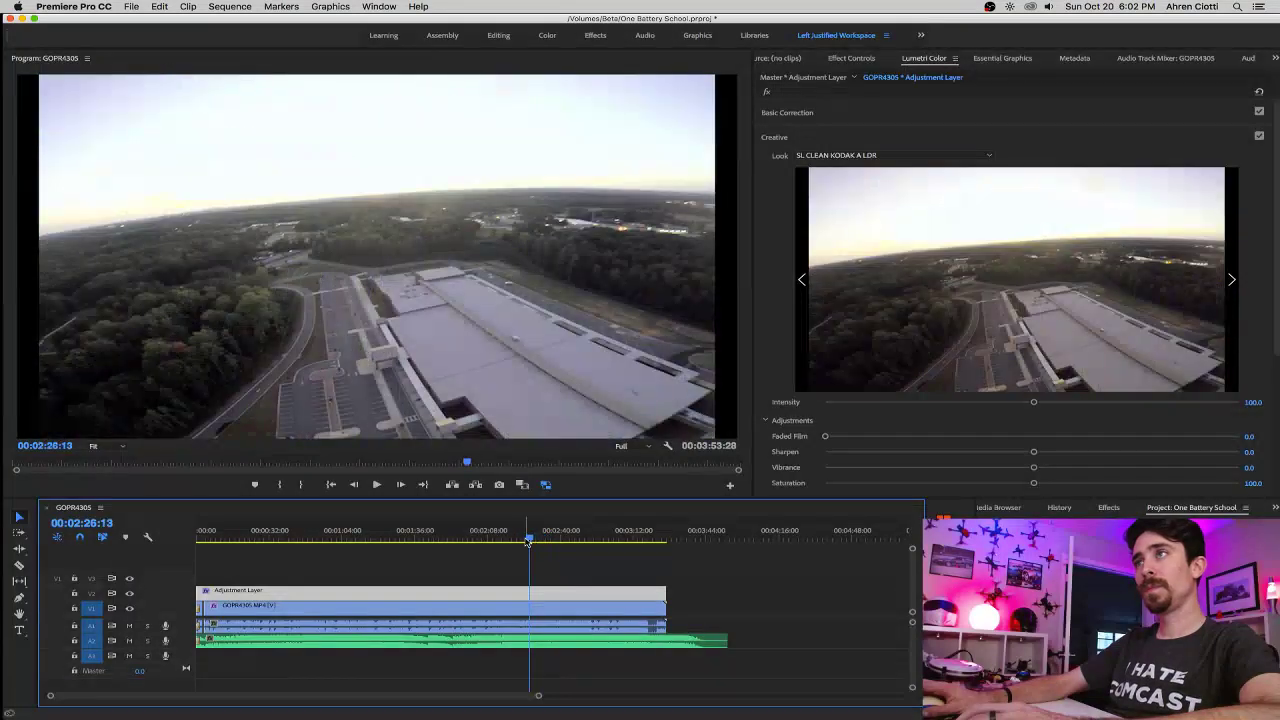
# Try the SL CLEAN KODAK A HDR creative look on the aerial shot.
pyautogui.click(830, 155)
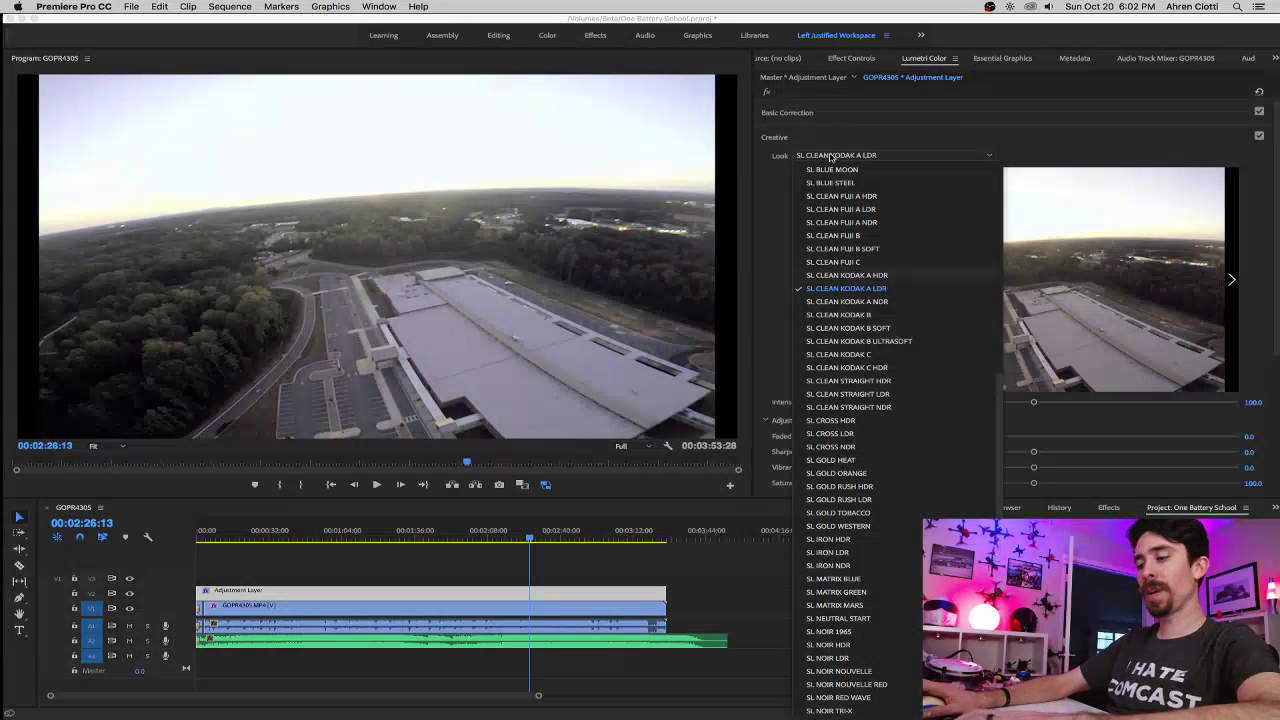
pyautogui.press('Up')
pyautogui.press('Return')
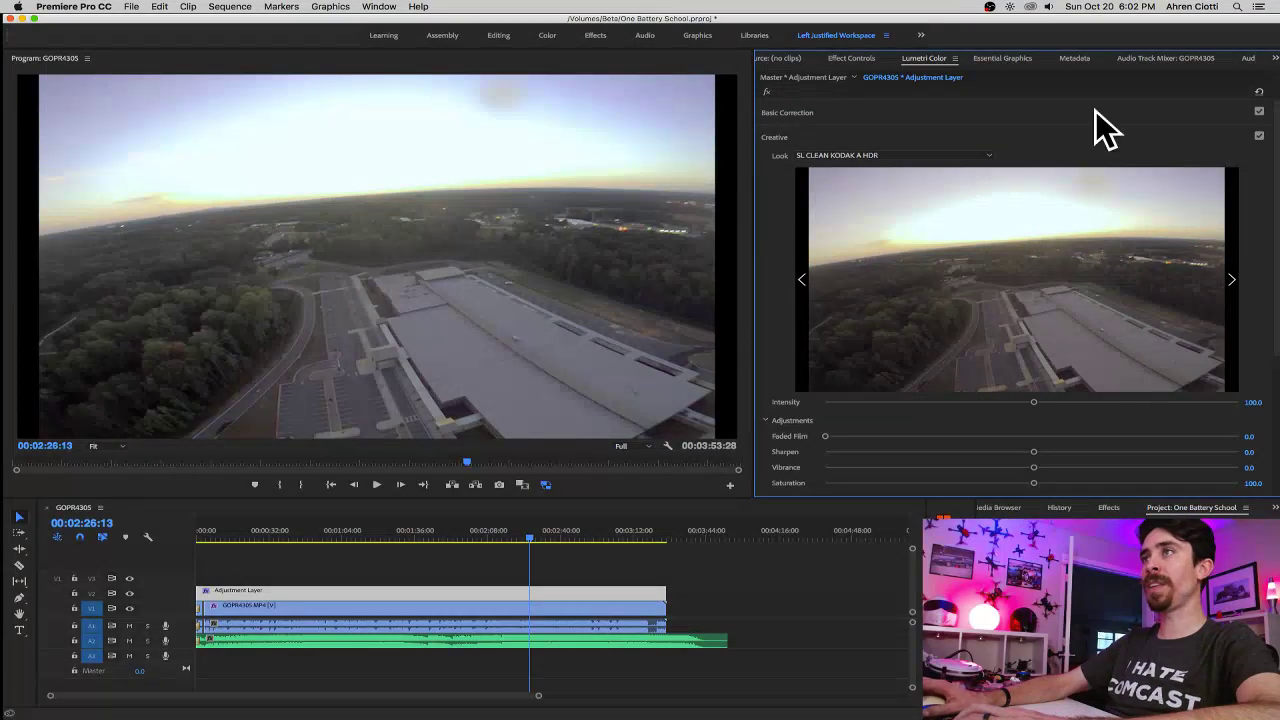
# Try the next Kodak creative looks in order, from SL CLEAN KODAK A LDR through SL CLEAN KODAK B.
pyautogui.click(821, 157)
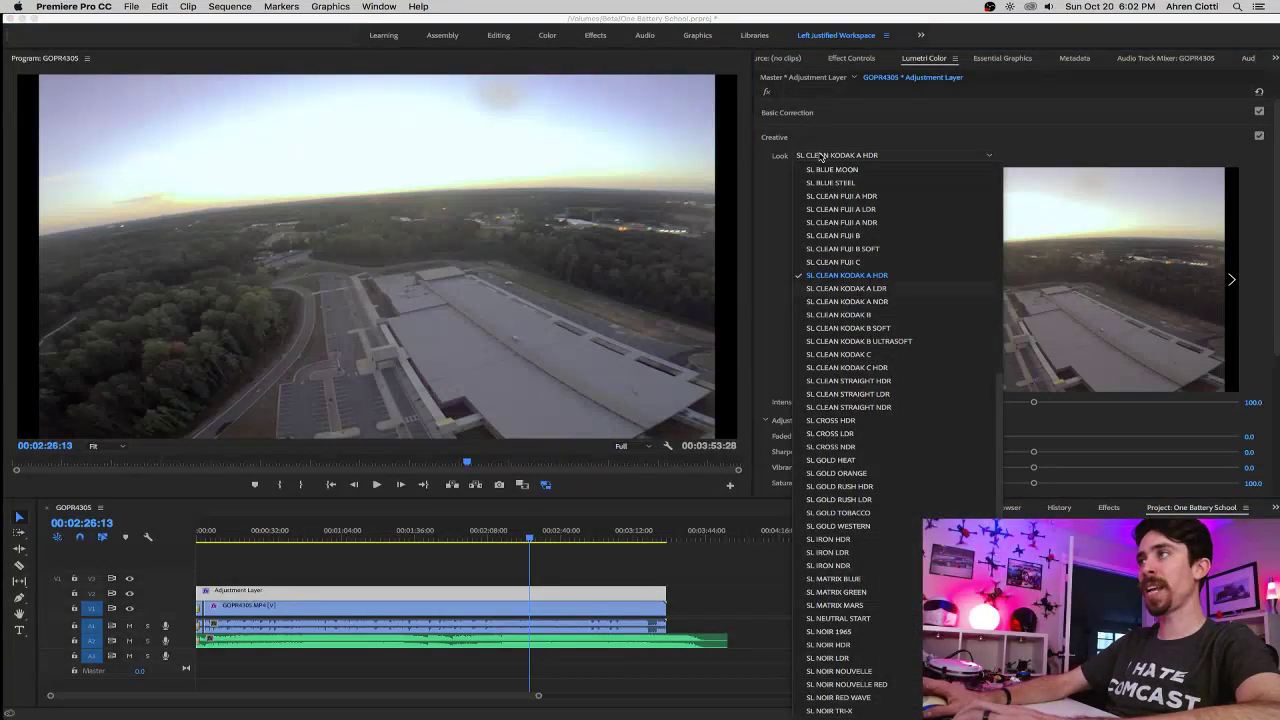
pyautogui.press('Down')
pyautogui.press('Return')
pyautogui.click(821, 157)
pyautogui.press('Down')
pyautogui.press('Return')
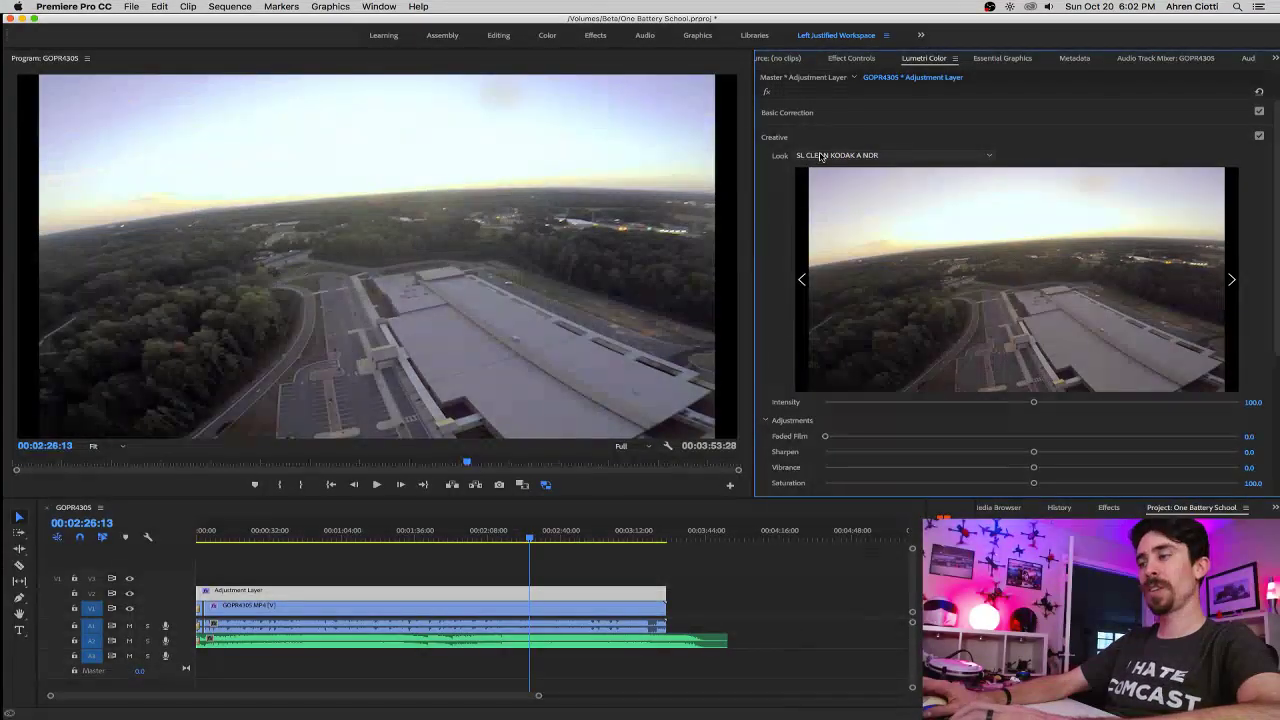
pyautogui.click(821, 157)
pyautogui.press('Down')
pyautogui.press('Return')
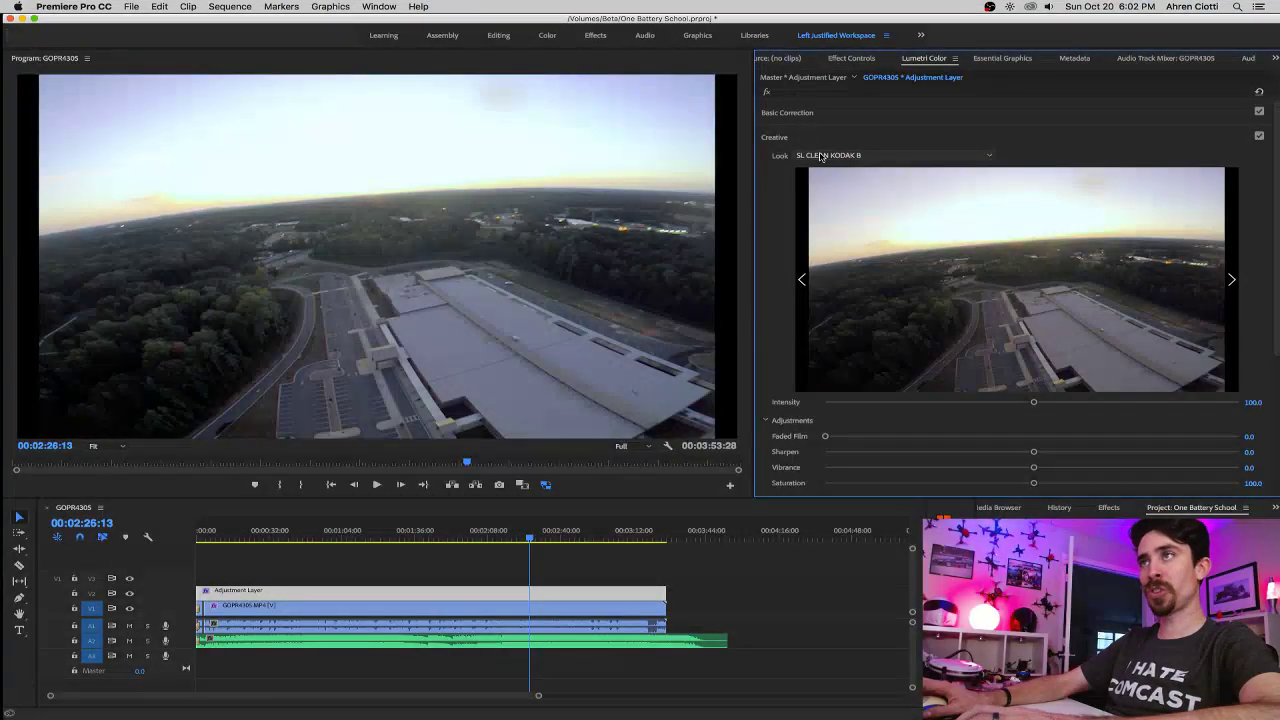
# Try the remaining Kodak creative looks, including SL CLEAN KODAK B ULTRASOFT, SL CLEAN KODAK C and SL CLEAN KODAK C HDR.
pyautogui.click(821, 157)
pyautogui.press('Down')
pyautogui.press('Return')
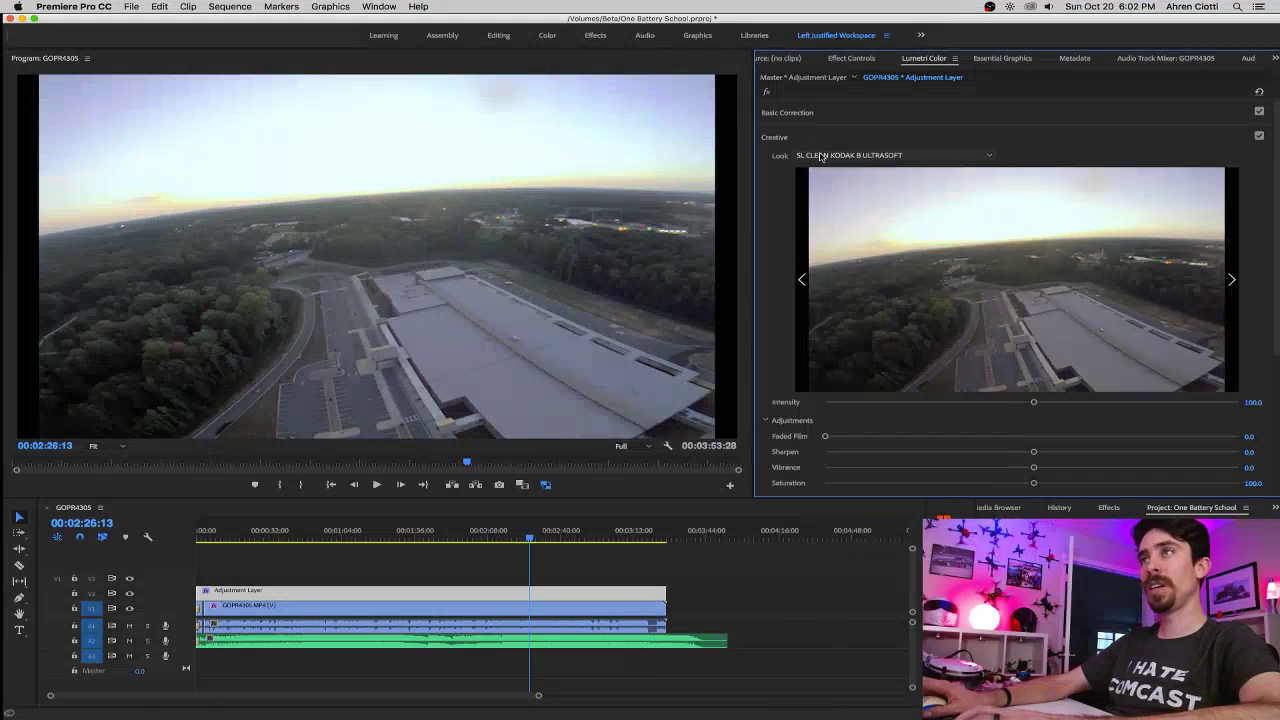
pyautogui.click(821, 157)
pyautogui.press('Down')
pyautogui.press('Return')
pyautogui.click(821, 157)
pyautogui.press('Down')
pyautogui.press('Return')
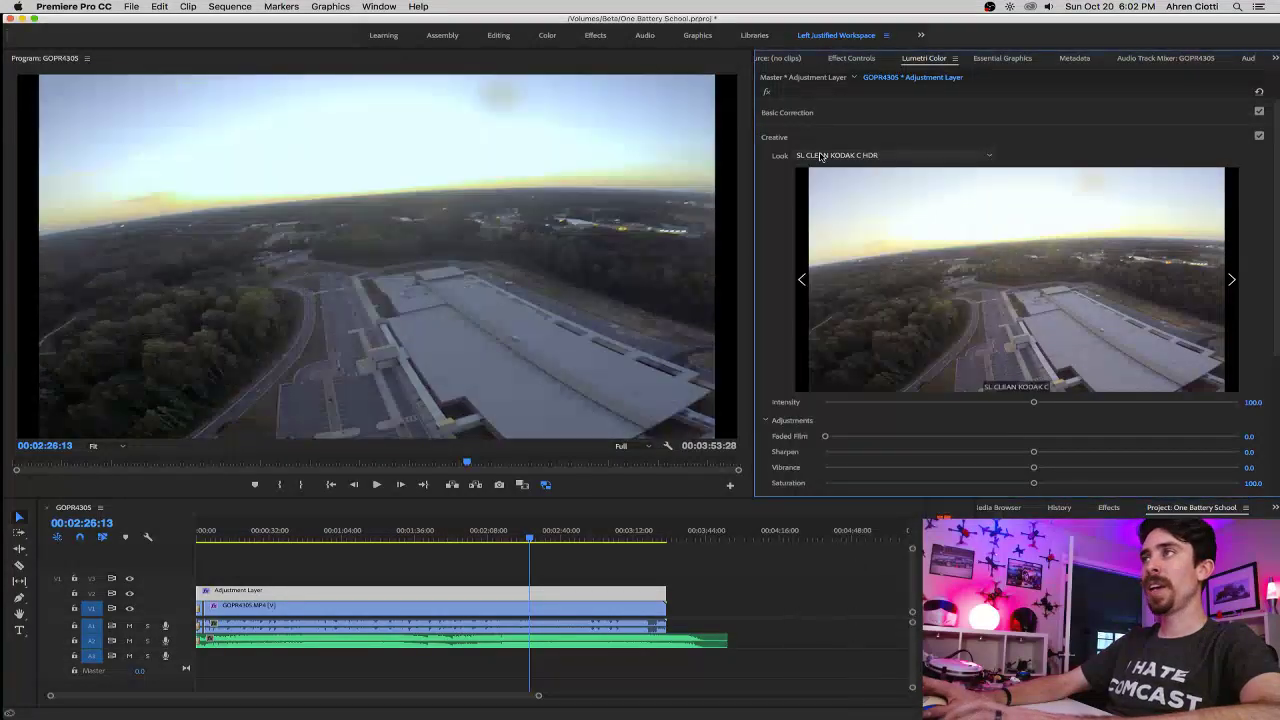
# Try the SL CLEAN STRAIGHT HDR look and apply SL CLEAN STRAIGHT LDR to the adjustment layer.
pyautogui.click(821, 157)
pyautogui.press('Down')
pyautogui.press('Return')
pyautogui.click(821, 157)
pyautogui.press('Down')
pyautogui.press('Return')
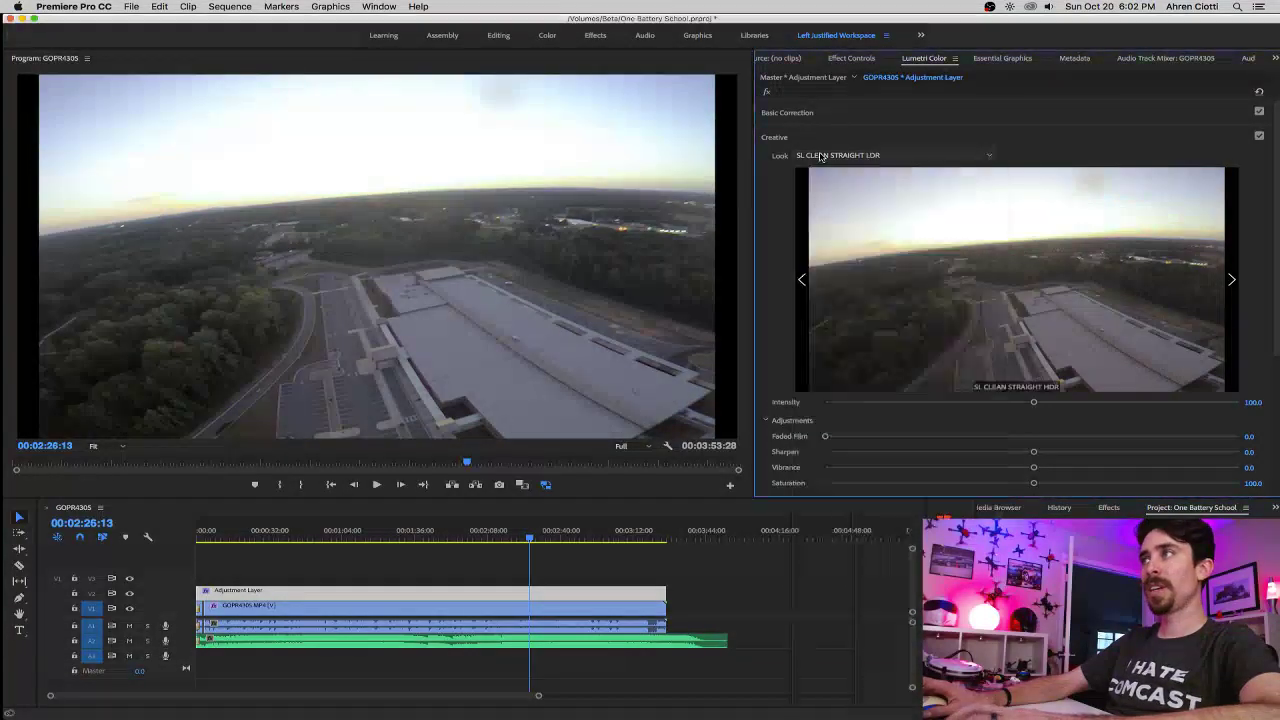
# Try the SL CLEAN STRAIGHT NDR creative look on the adjustment layer.
pyautogui.click(821, 157)
pyautogui.press('Down')
pyautogui.press('Return')
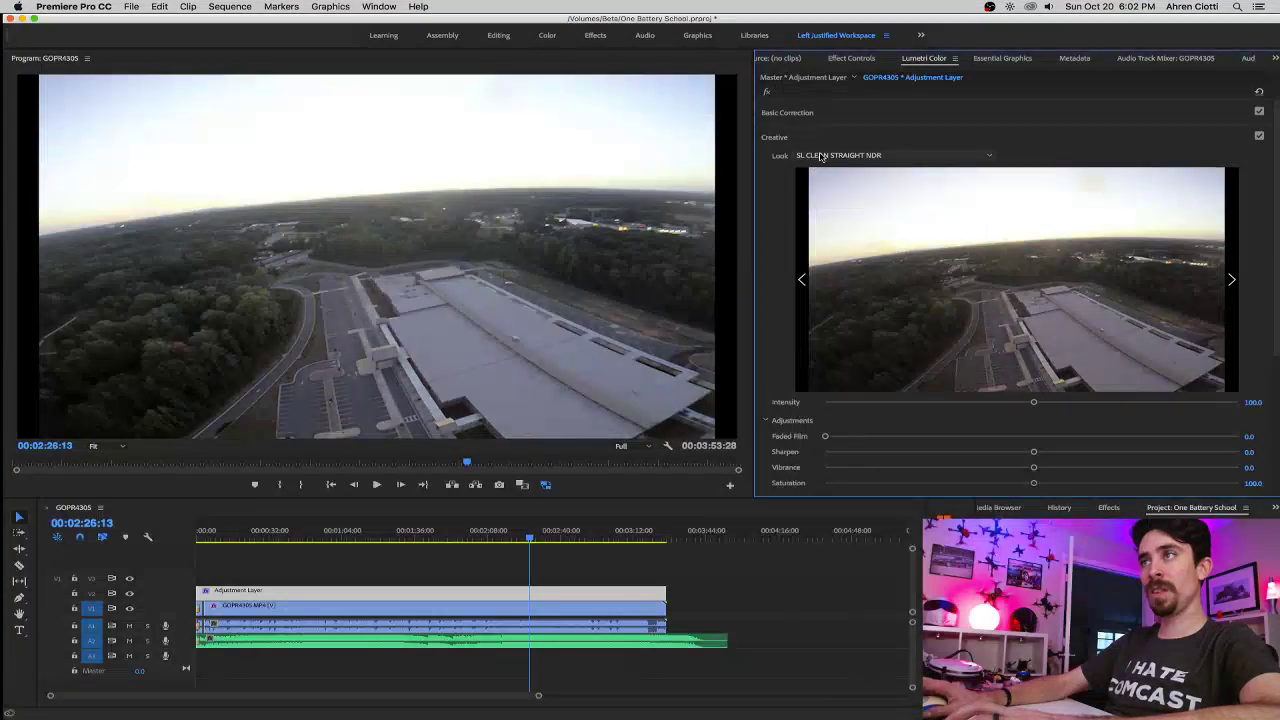
# Play the sequence briefly from its start, then return to the aerial shot at 00:02:27:00 with the adjustment layer selected.
pyautogui.press('Home')
pyautogui.press('space')
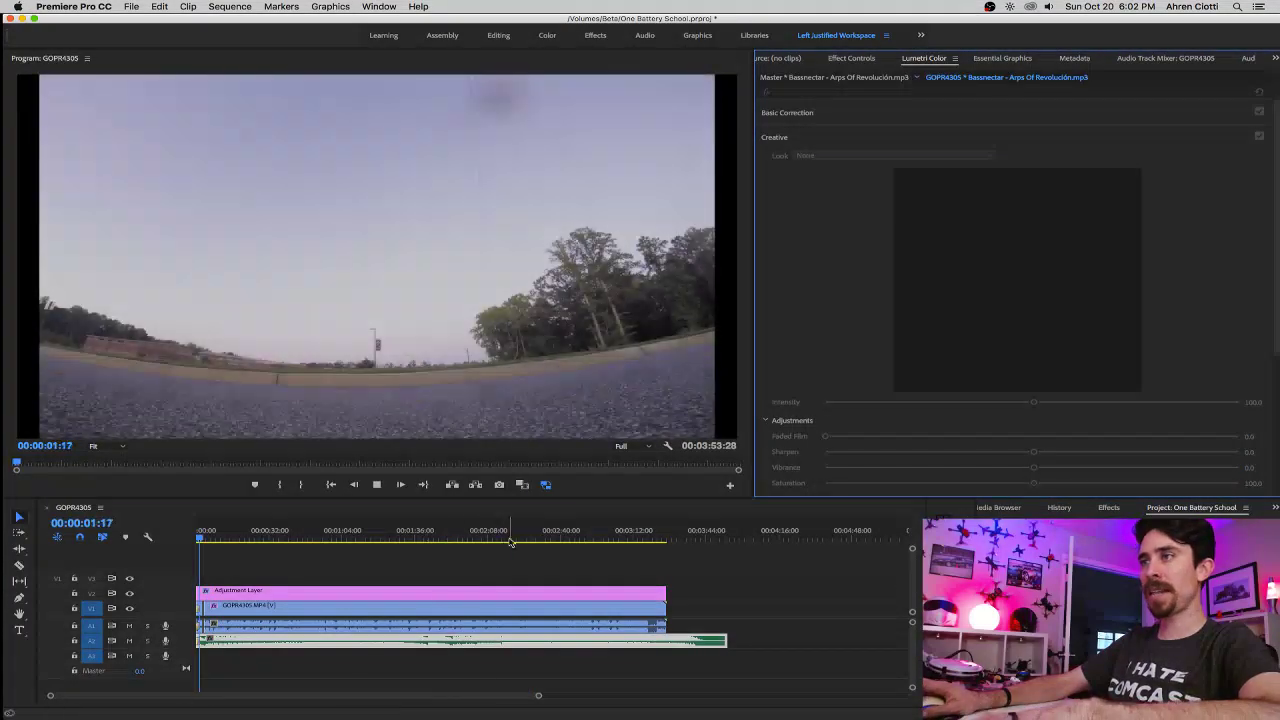
pyautogui.click(510, 541)
pyautogui.click(518, 541)
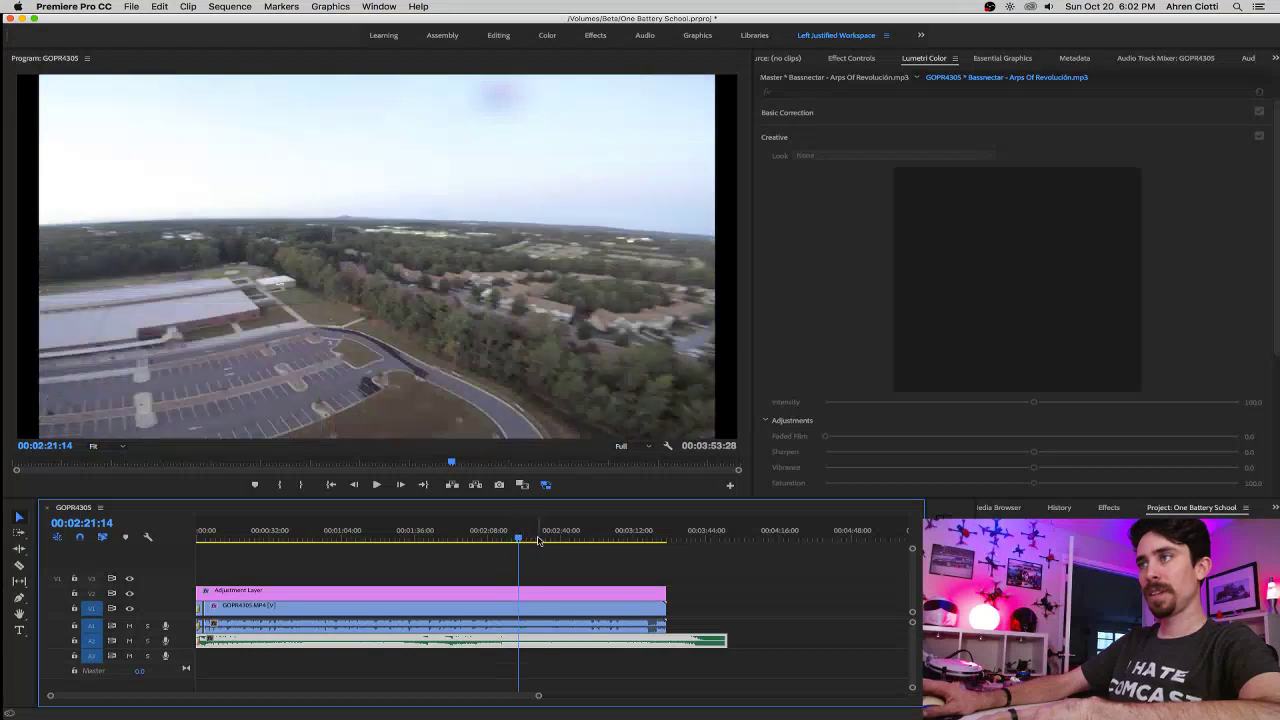
pyautogui.click(538, 541)
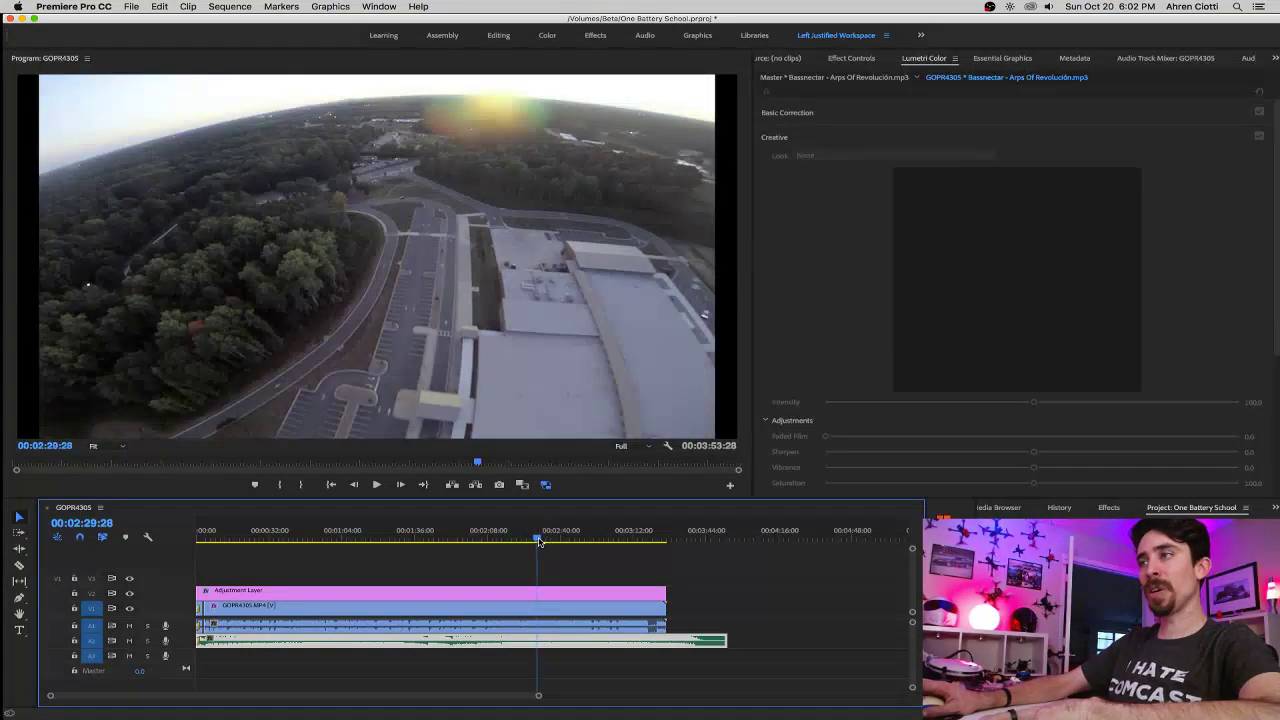
pyautogui.click(530, 541)
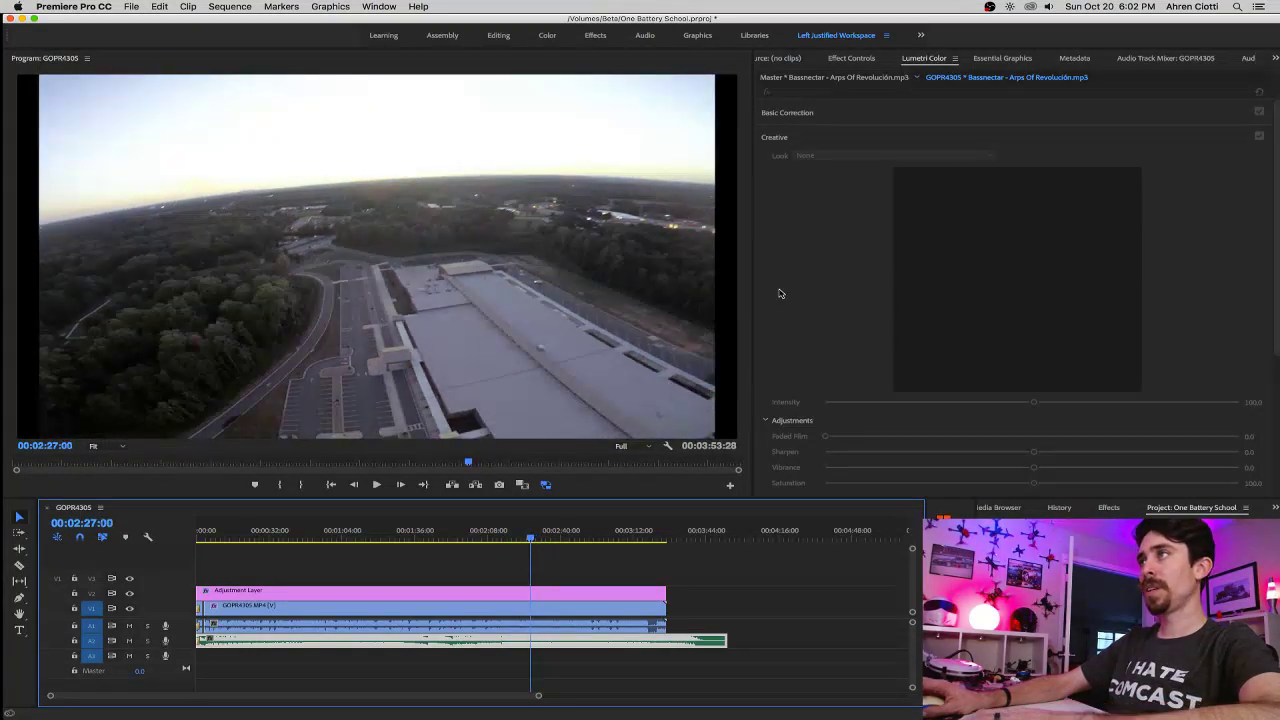
pyautogui.click(412, 589)
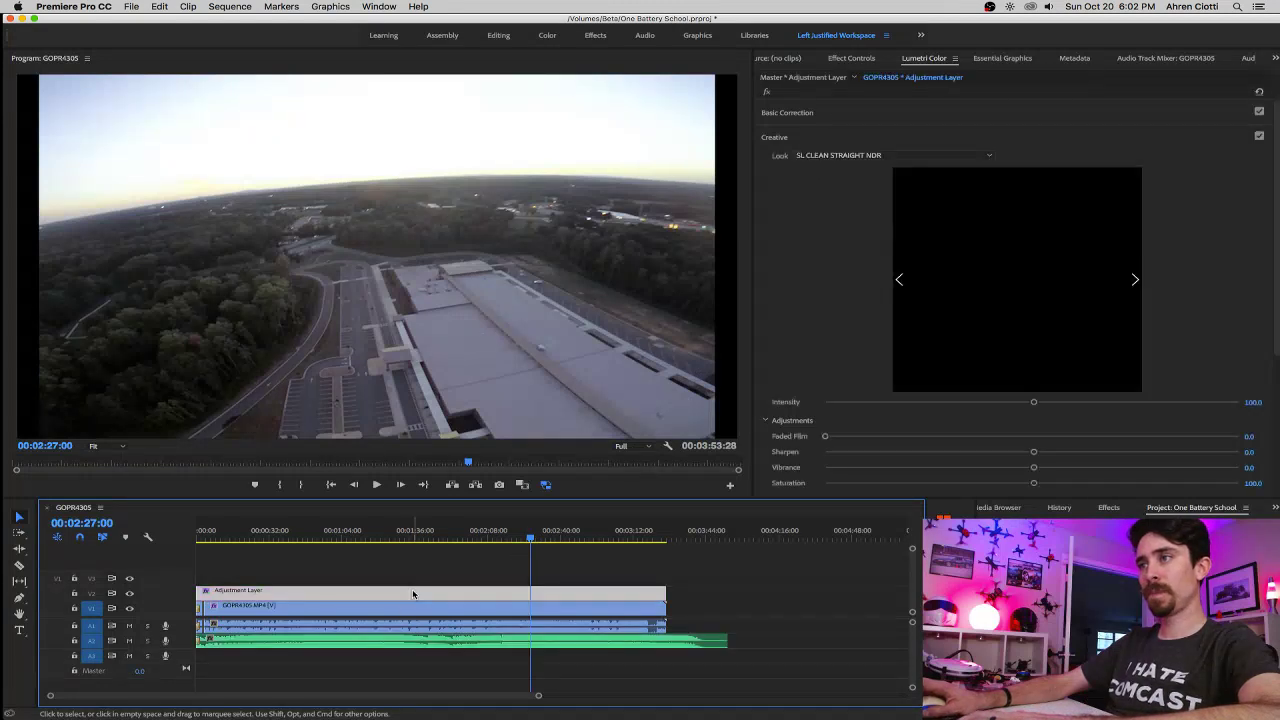
# Try the SL CROSS HDR, SL CROSS LDR and SL CROSS NDR creative looks in order.
pyautogui.click(856, 157)
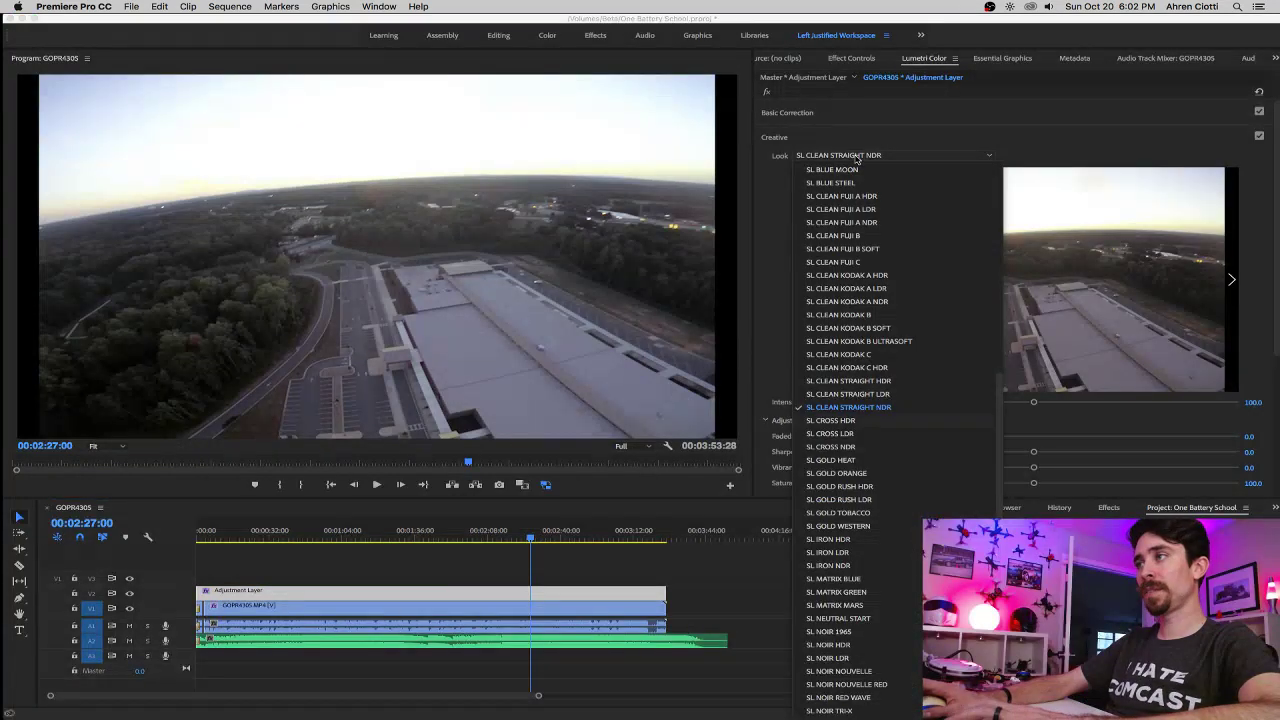
pyautogui.press('Down')
pyautogui.press('Return')
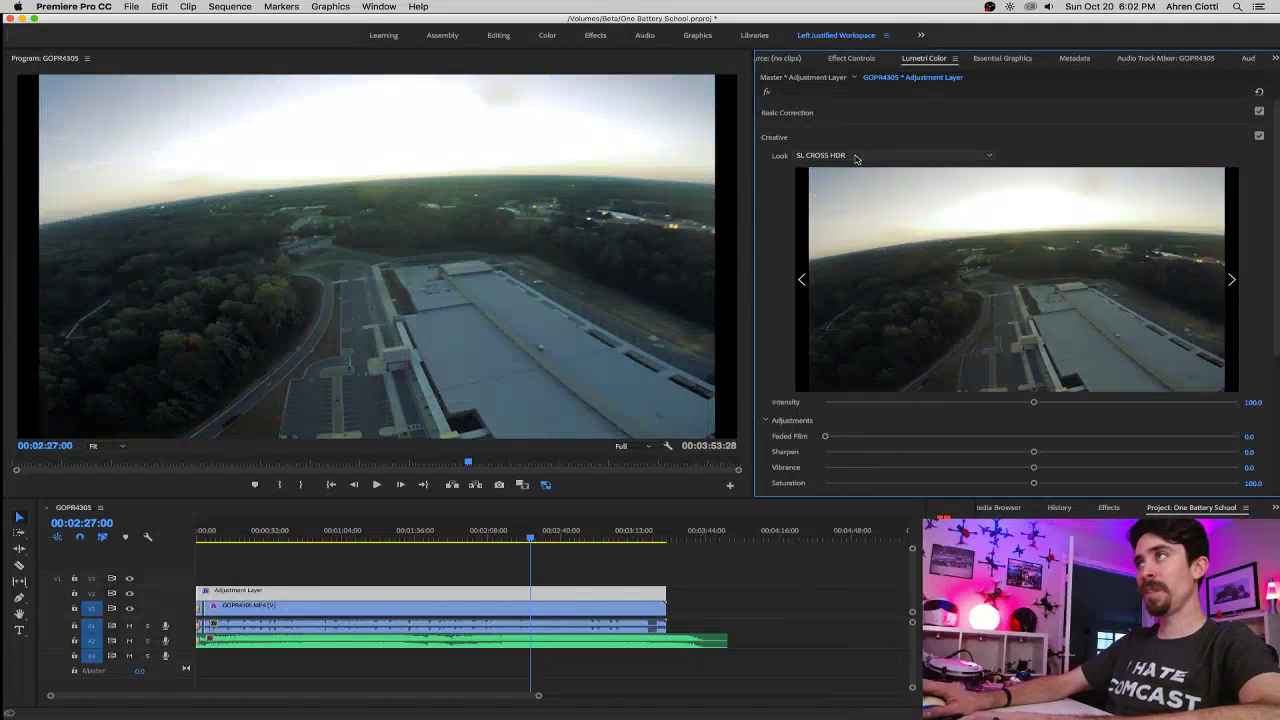
pyautogui.click(853, 157)
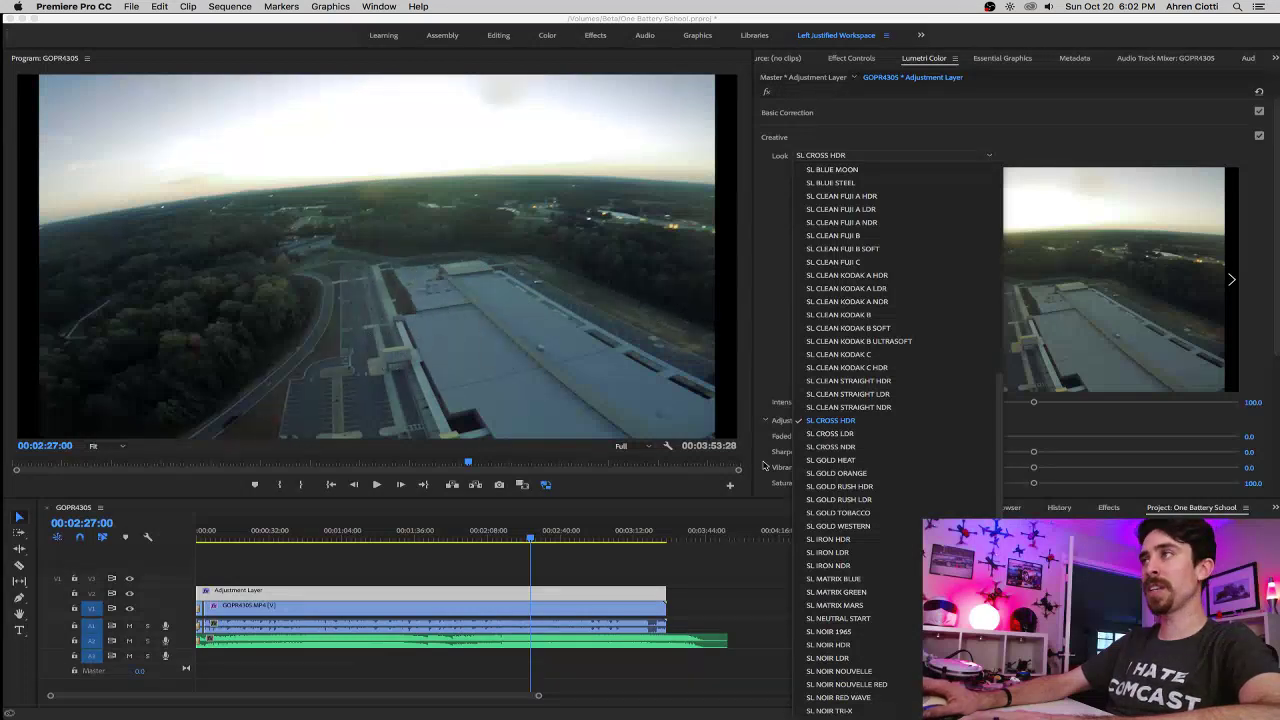
pyautogui.click(830, 434)
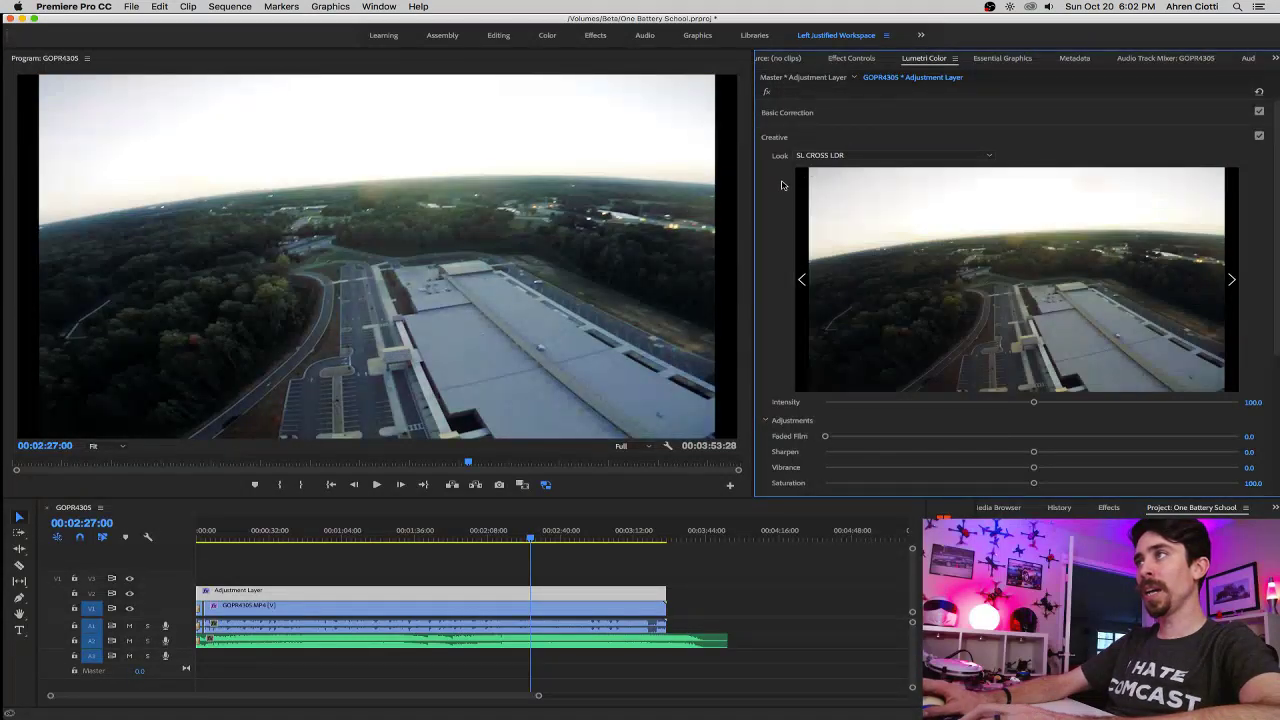
pyautogui.click(809, 157)
pyautogui.press('Down')
pyautogui.press('Return')
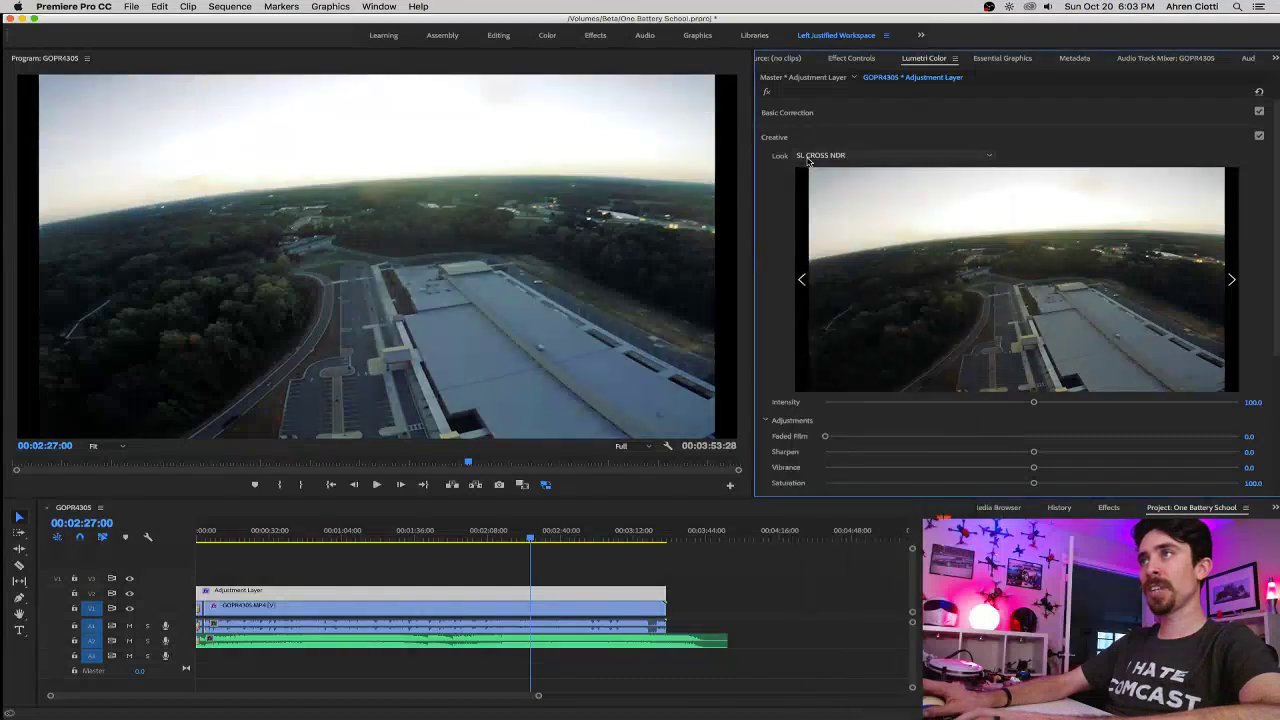
# Try the SL GOLD HEAT, SL GOLD ORANGE and SL GOLD RUSH HDR creative looks in order.
pyautogui.click(810, 157)
pyautogui.press('Down')
pyautogui.press('Return')
pyautogui.click(812, 157)
pyautogui.press('Down')
pyautogui.press('Return')
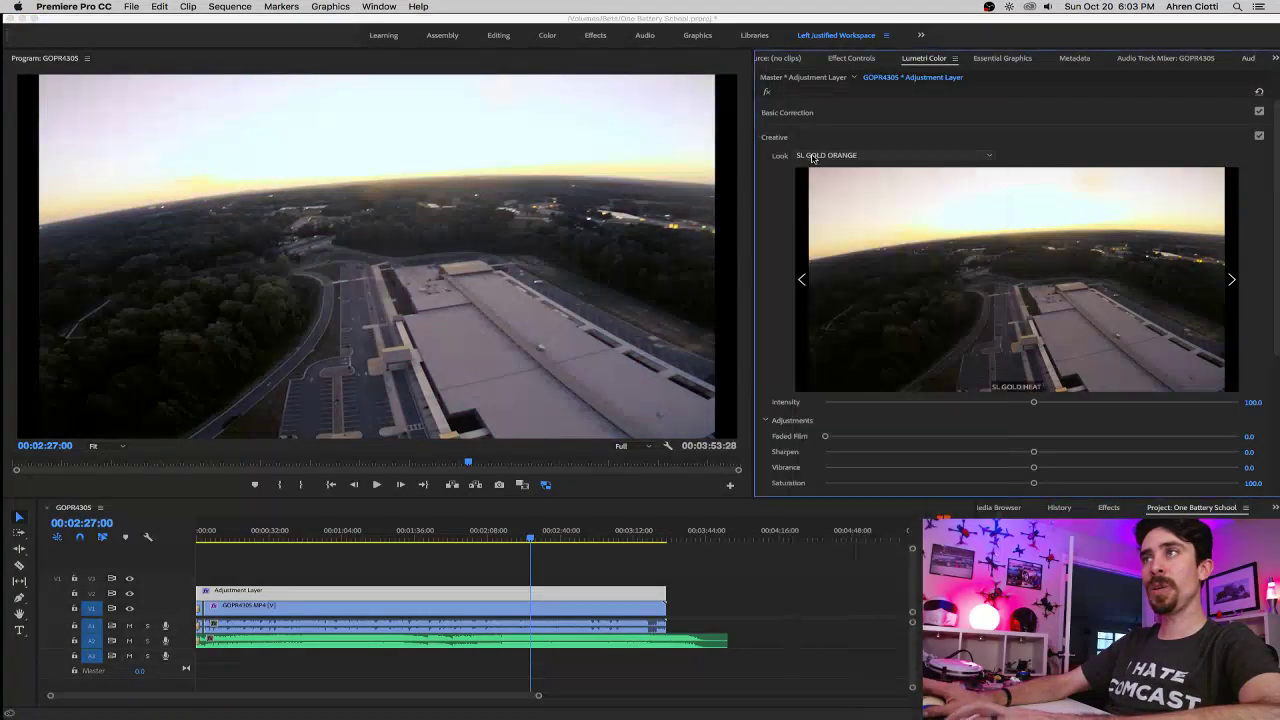
pyautogui.click(812, 157)
pyautogui.press('Down')
pyautogui.press('Return')
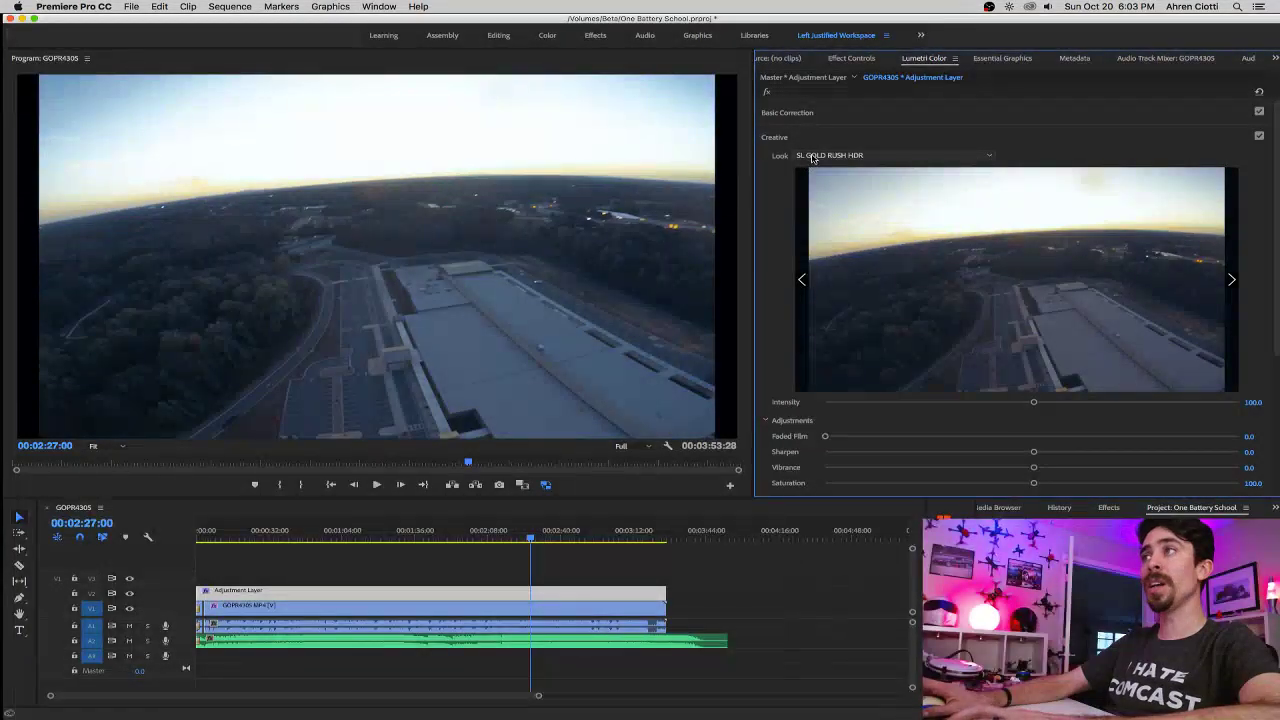
# Try the remaining gold looks in order: SL GOLD RUSH LDR, SL GOLD TOBACCO and SL GOLD WESTERN.
pyautogui.click(812, 157)
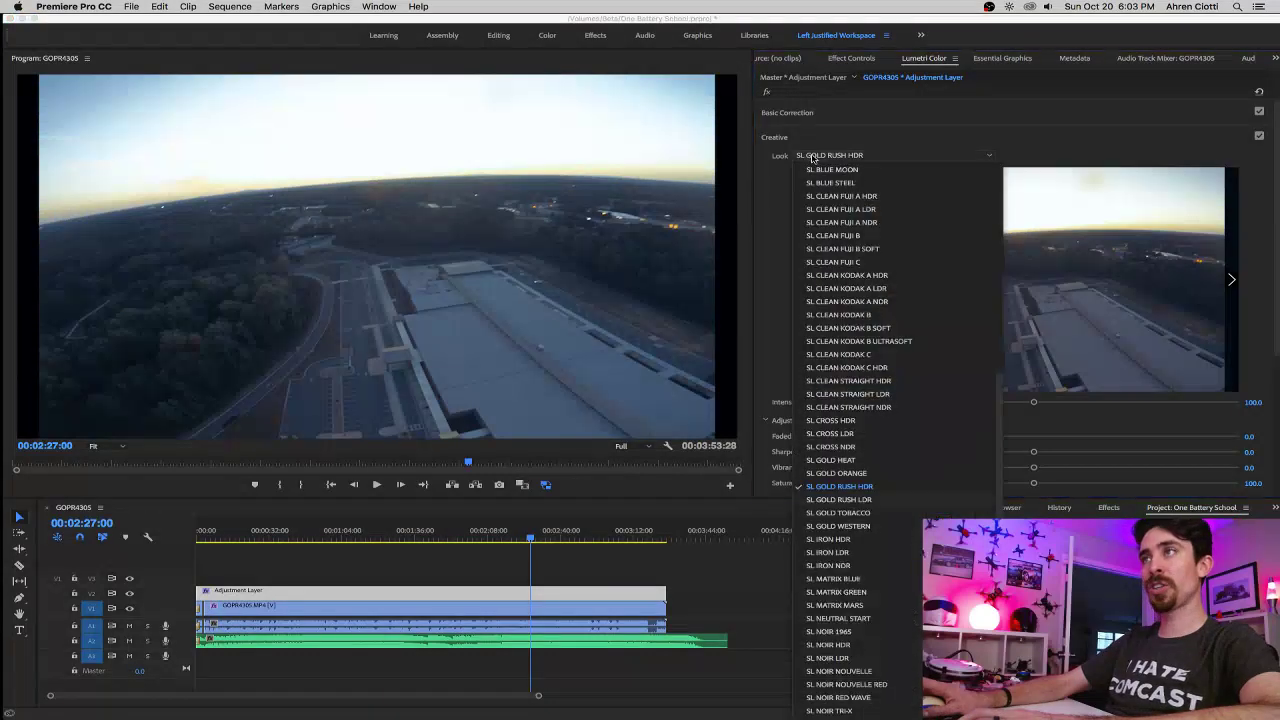
pyautogui.press('Down')
pyautogui.press('Return')
pyautogui.click(812, 157)
pyautogui.press('Down')
pyautogui.press('Return')
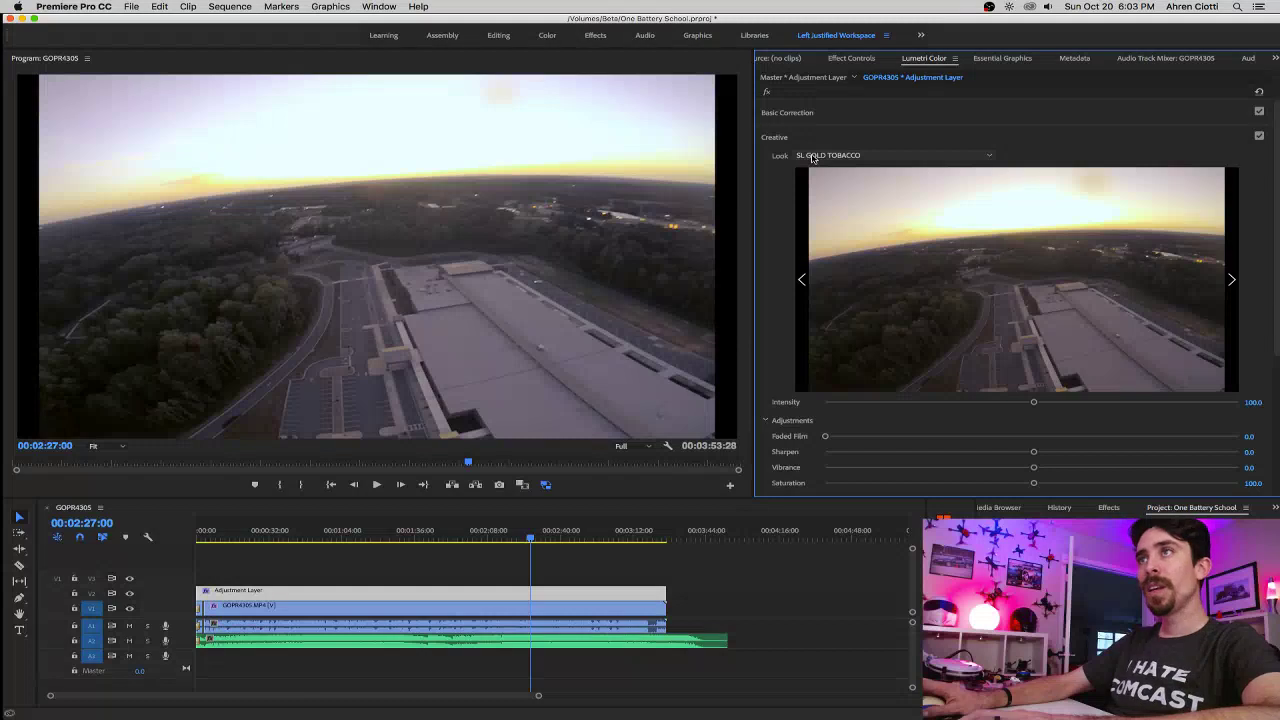
pyautogui.click(812, 157)
pyautogui.press('Down')
pyautogui.press('Return')
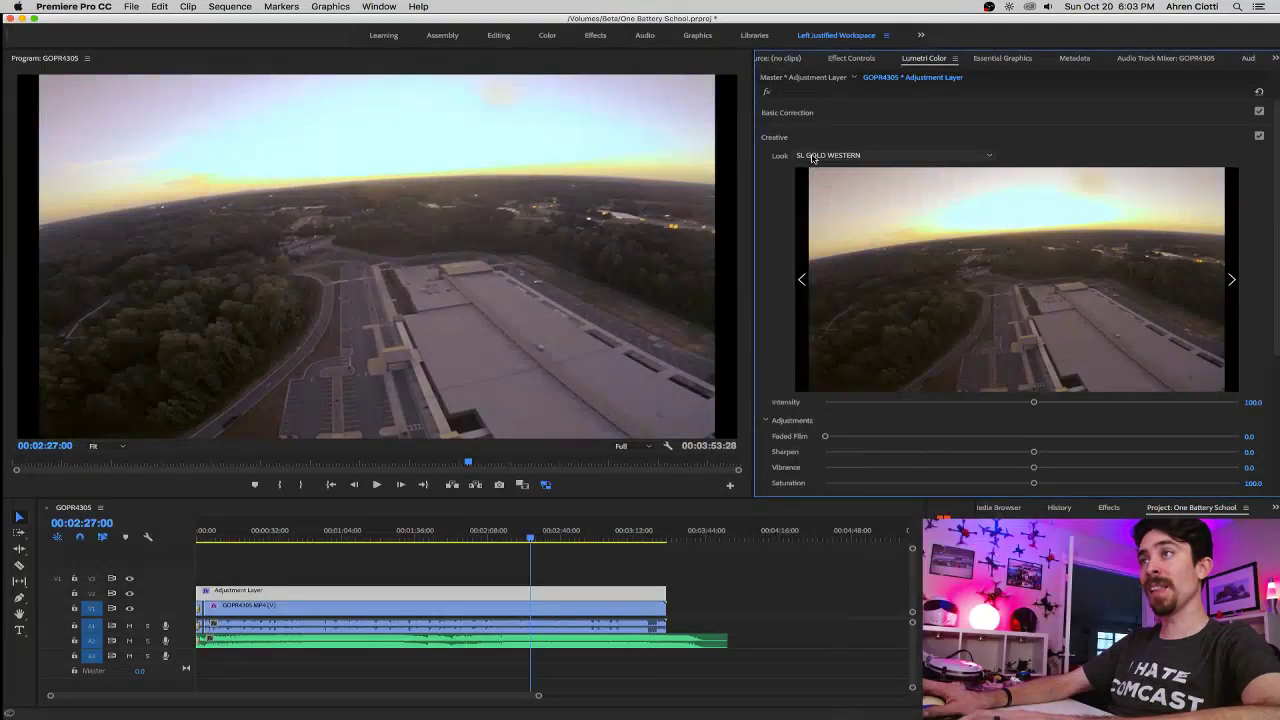
# Try the SL IRON HDR, SL IRON LDR and SL IRON NDR creative looks in order.
pyautogui.click(812, 157)
pyautogui.press('Down')
pyautogui.press('Return')
pyautogui.click(812, 157)
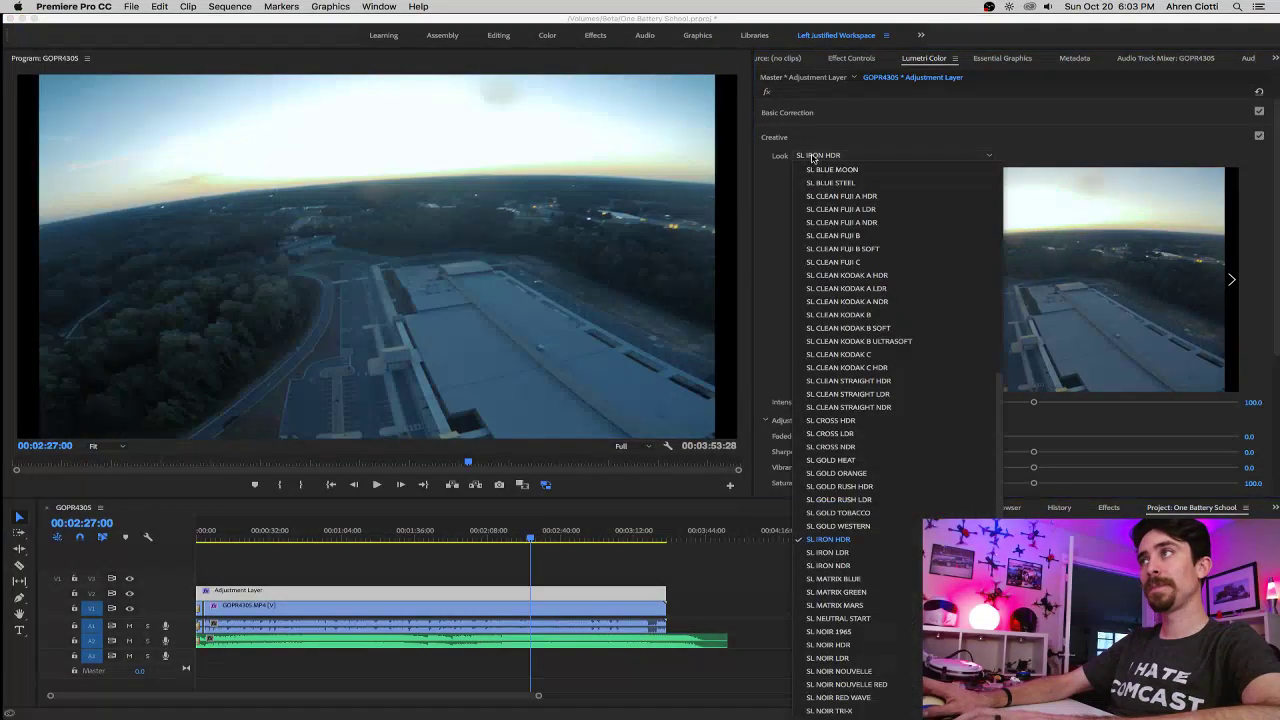
pyautogui.press('Down')
pyautogui.press('Return')
pyautogui.click(812, 157)
pyautogui.press('Down')
pyautogui.press('Return')
# Try the SL MATRIX BLUE, SL MATRIX GREEN and SL MATRIX MARS creative looks in order.
pyautogui.click(812, 157)
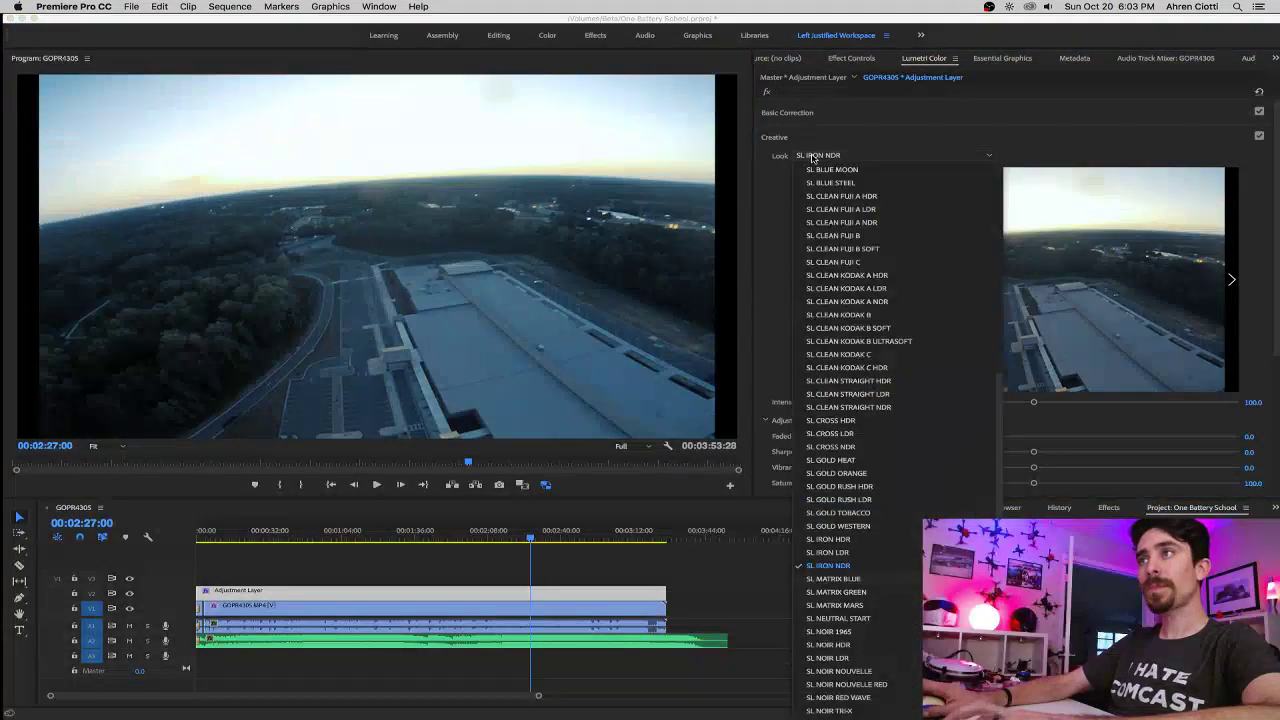
pyautogui.press('Down')
pyautogui.press('Return')
pyautogui.click(812, 157)
pyautogui.press('Down')
pyautogui.press('Return')
pyautogui.click(812, 157)
pyautogui.press('Down')
pyautogui.press('Return')
# Compare SL NEUTRAL START with SL NOIR 1965 and apply SL NEUTRAL START as the creative look.
pyautogui.click(812, 157)
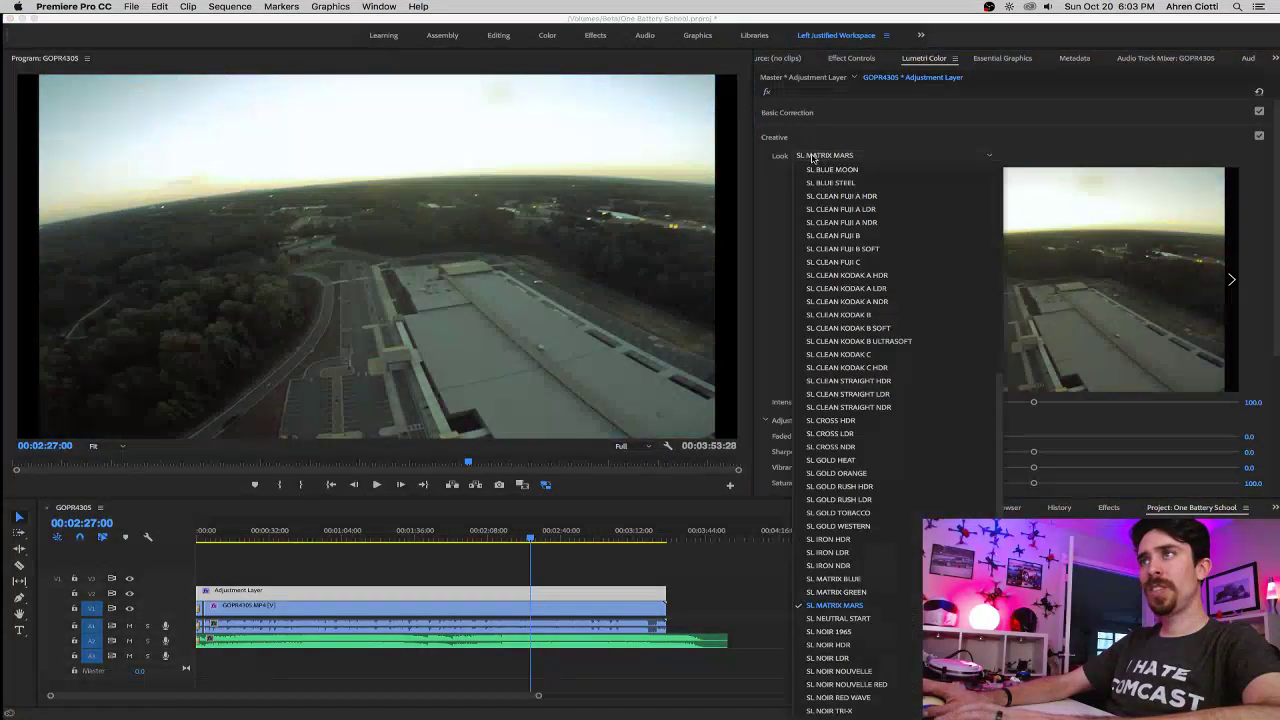
pyautogui.press('Down')
pyautogui.press('Return')
pyautogui.click(812, 157)
pyautogui.press('Down')
pyautogui.press('Return')
pyautogui.click(812, 157)
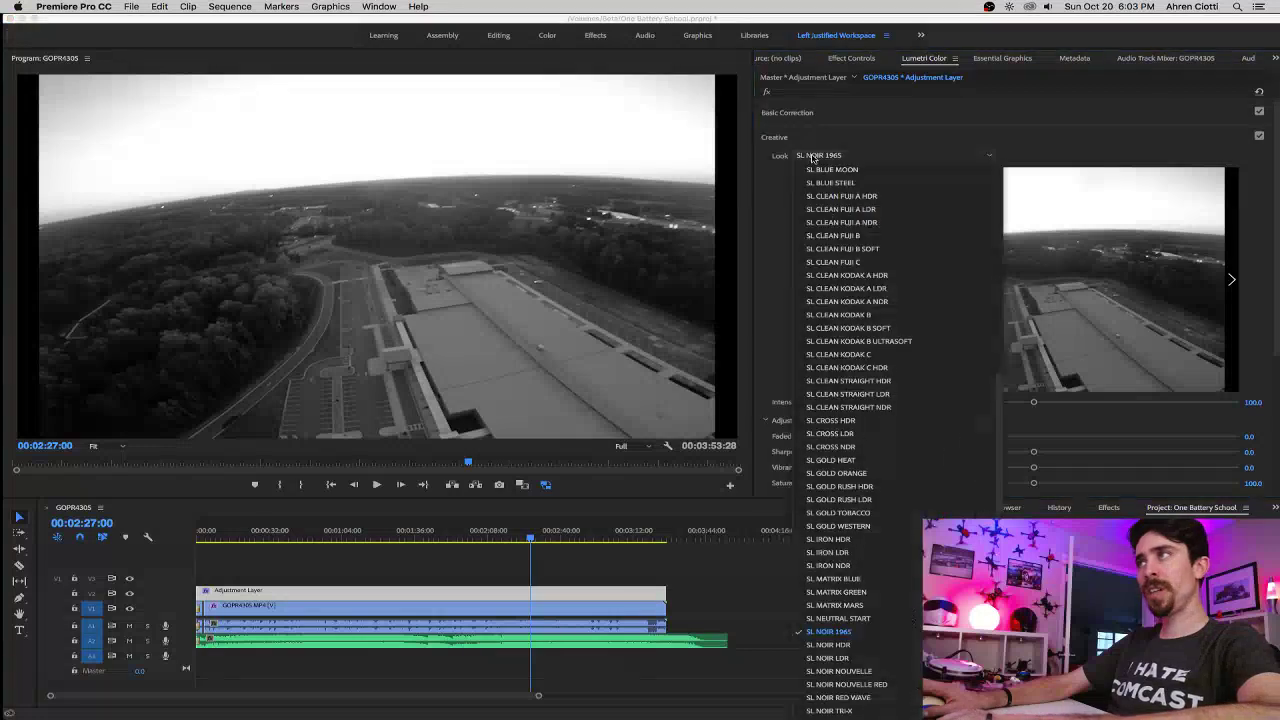
pyautogui.press('Up')
pyautogui.press('Return')
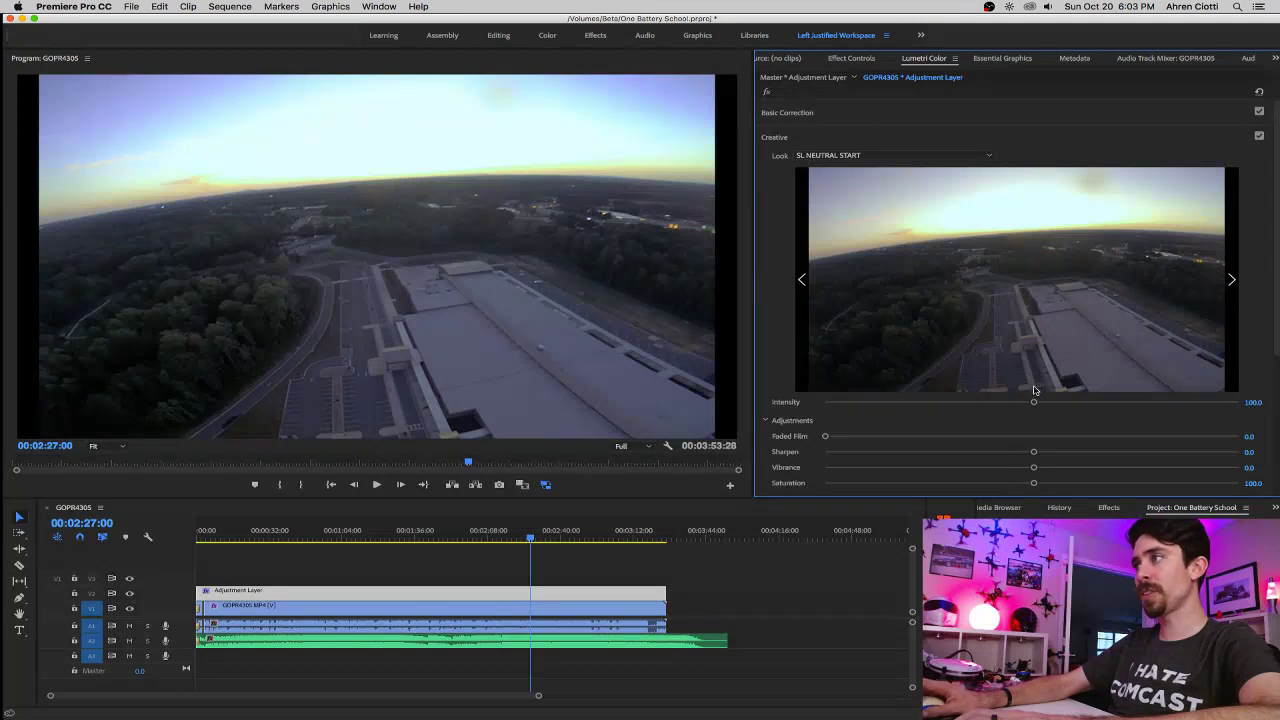
# Lower the creative look's Intensity to 0 for comparison, then set it to 37.4.
pyautogui.click(828, 157)
pyautogui.click(800, 137)
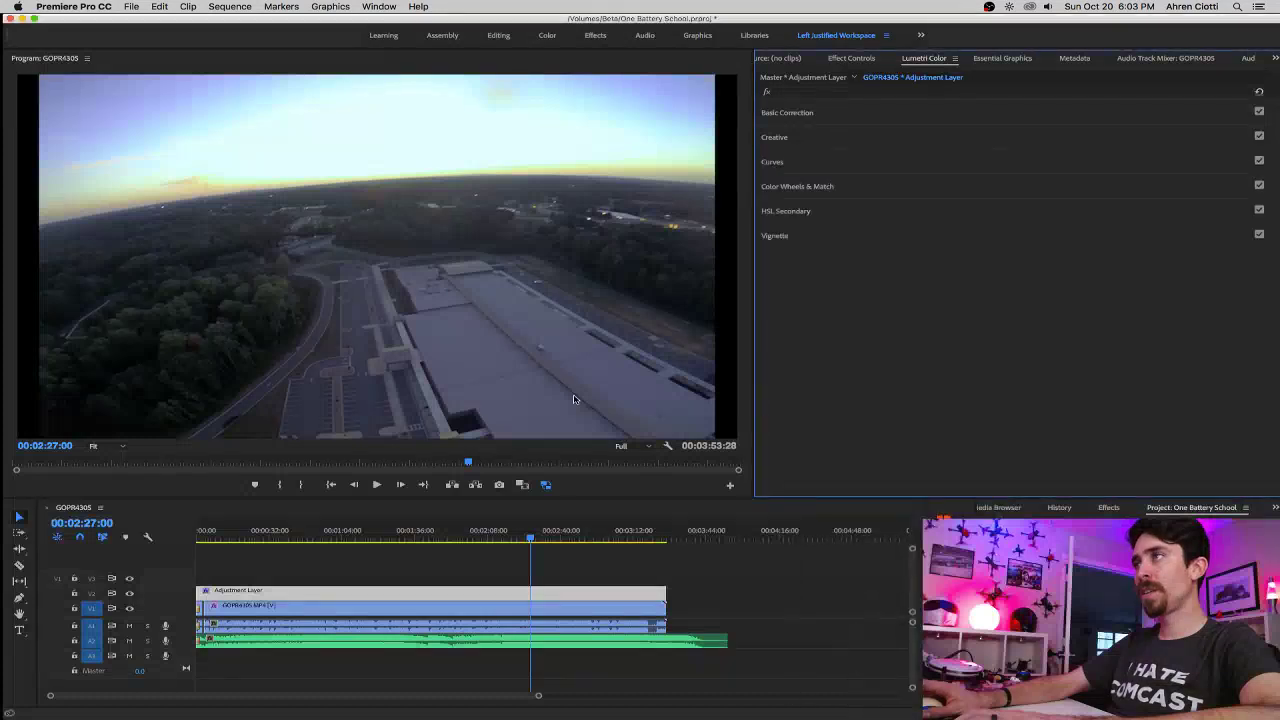
pyautogui.click(784, 139)
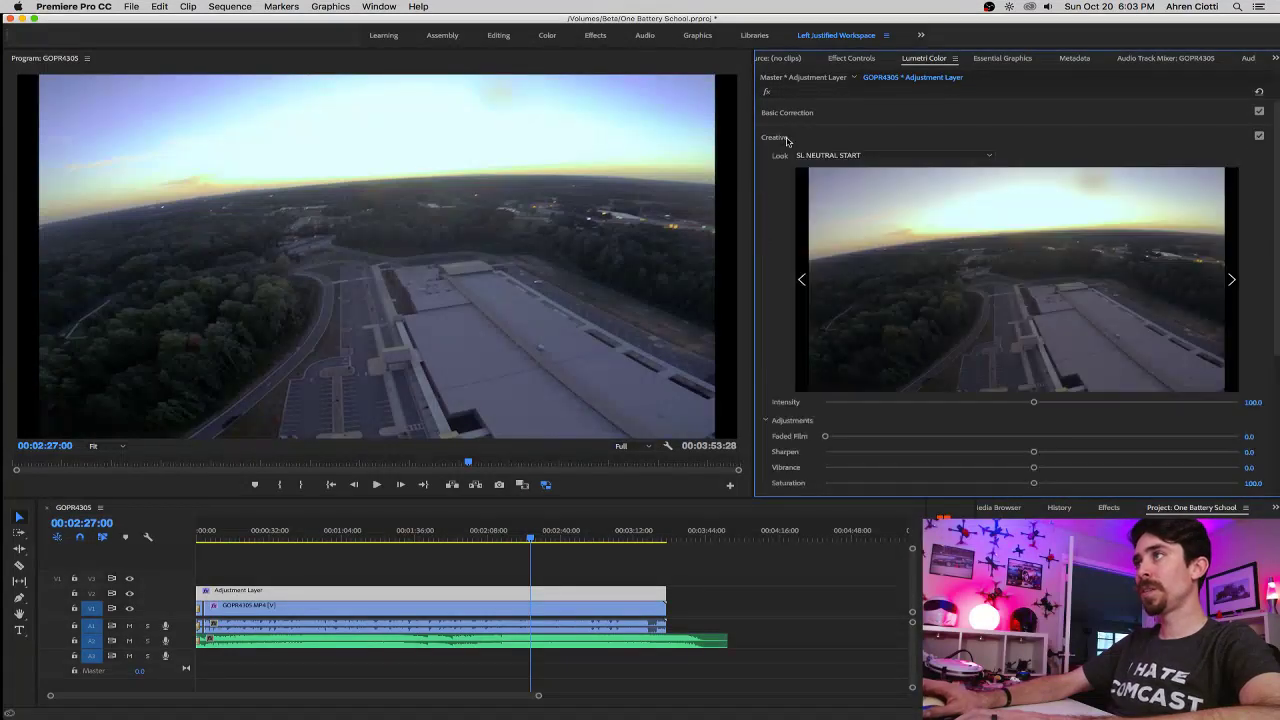
pyautogui.moveTo(1034, 405); pyautogui.dragTo(761, 377)
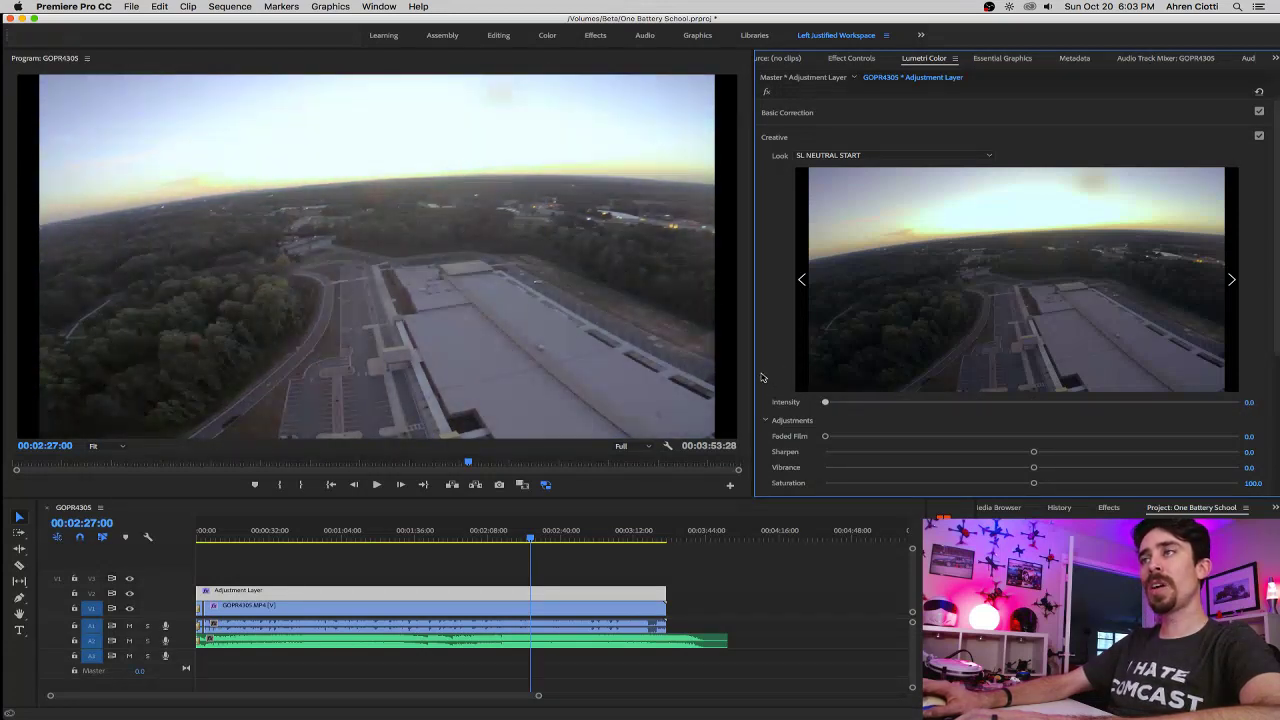
pyautogui.moveTo(873, 387)
pyautogui.mouseDown()
pyautogui.moveTo(790, 398)
pyautogui.moveTo(1252, 399)
pyautogui.moveTo(853, 407)
pyautogui.moveTo(828, 404)
pyautogui.moveTo(946, 404)
pyautogui.moveTo(765, 395)
pyautogui.moveTo(930, 401)
pyautogui.moveTo(812, 400)
pyautogui.moveTo(915, 410)
pyautogui.moveTo(881, 409)
pyautogui.mouseUp()
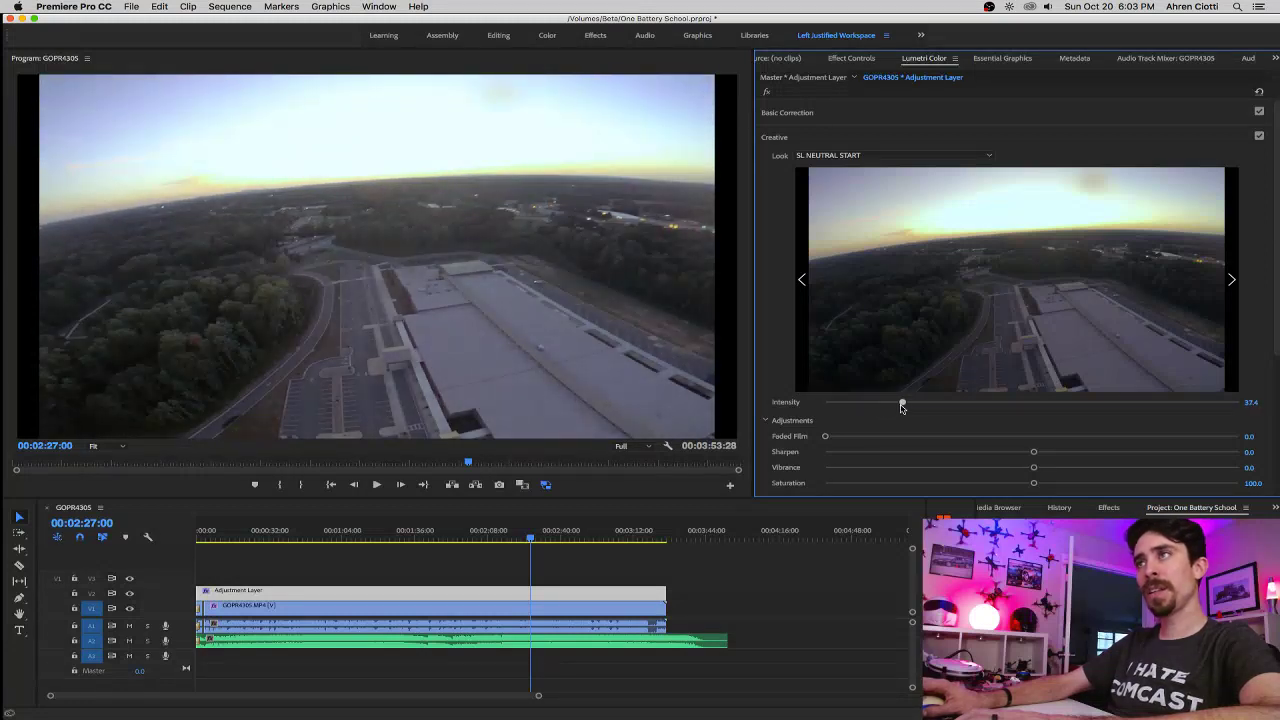
# Test strong sharpening on the adjustment layer, then set the creative Sharpen amount to 3.1.
pyautogui.scroll(-2, 930, 437)
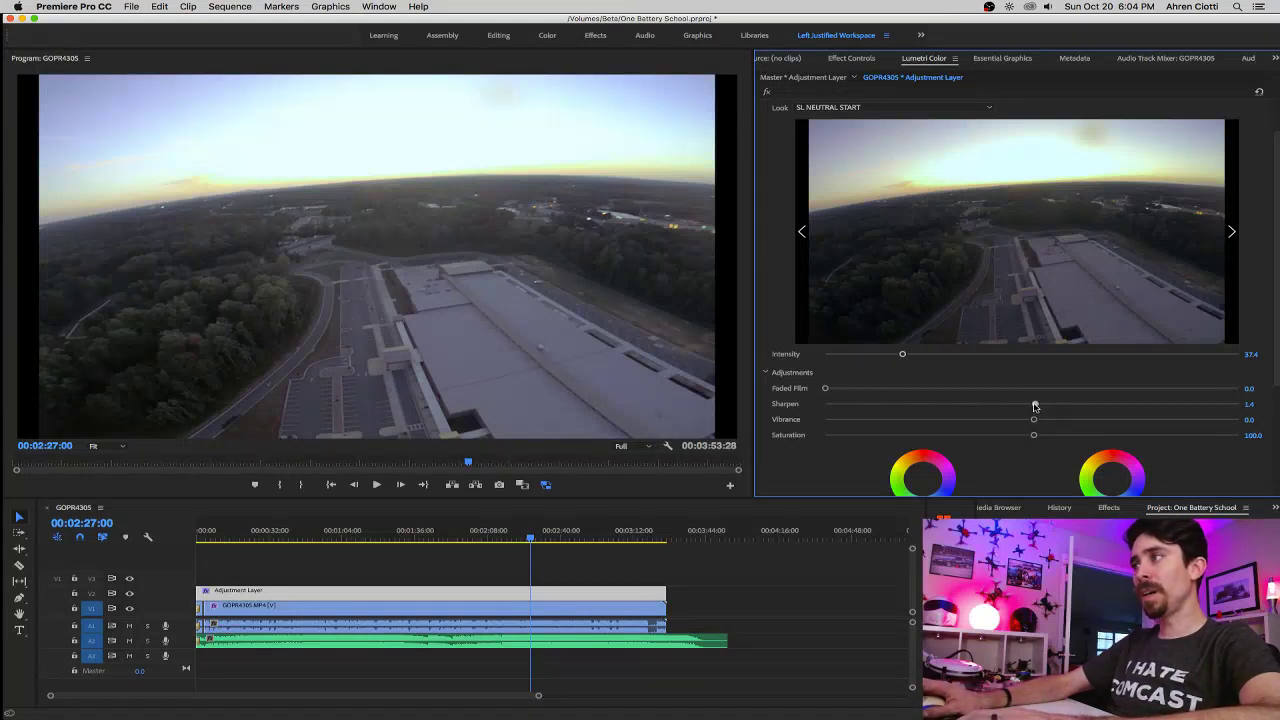
pyautogui.moveTo(1035, 406); pyautogui.dragTo(1034, 407)
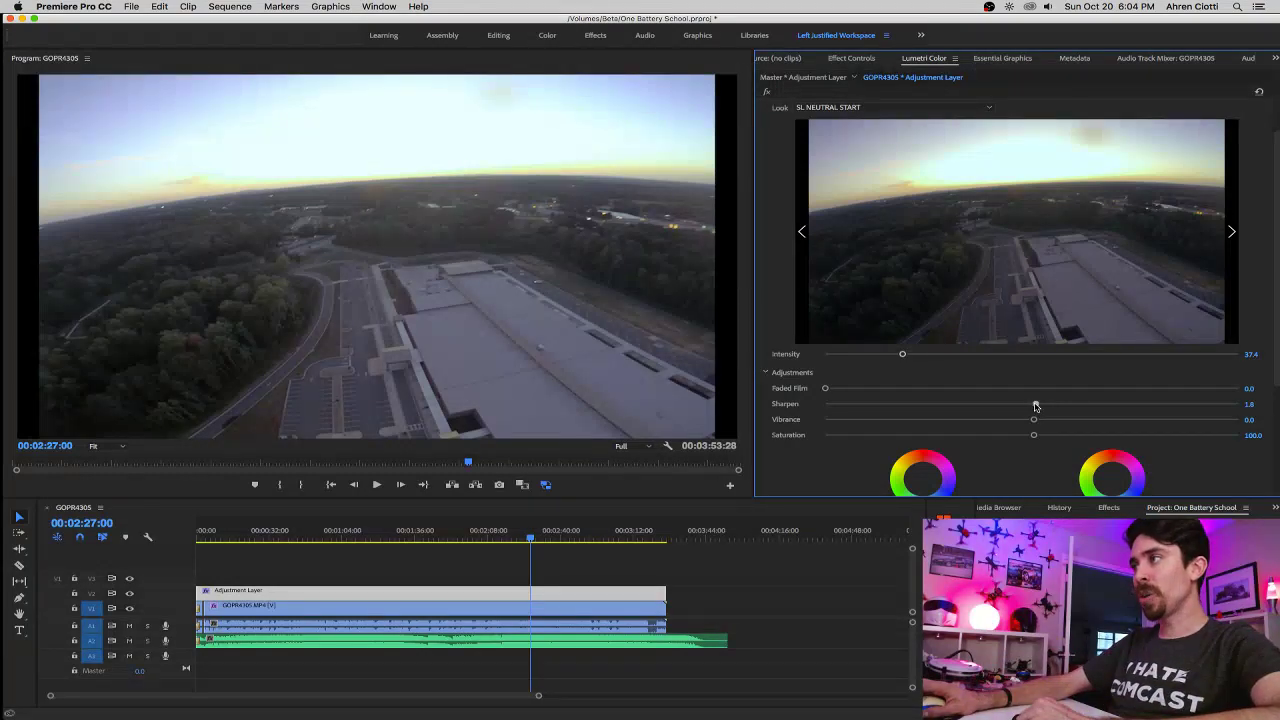
pyautogui.moveTo(1035, 405); pyautogui.dragTo(1057, 406)
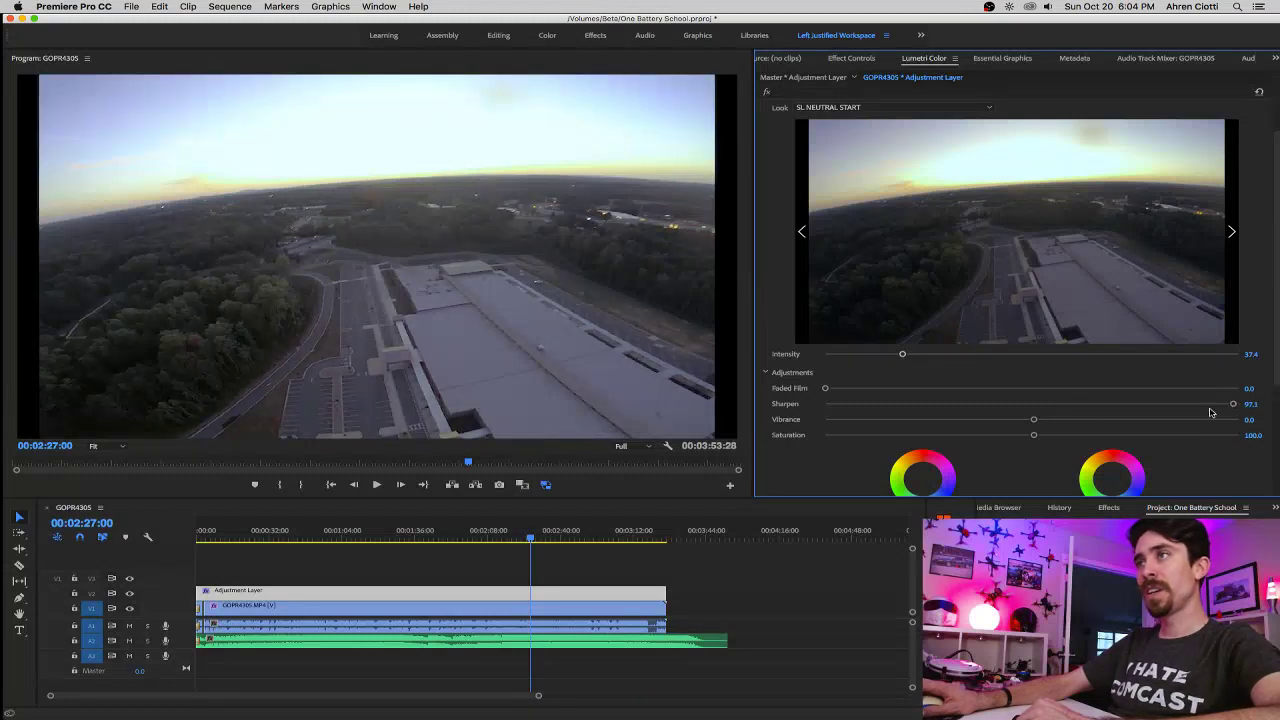
pyautogui.moveTo(1234, 405); pyautogui.dragTo(1030, 414)
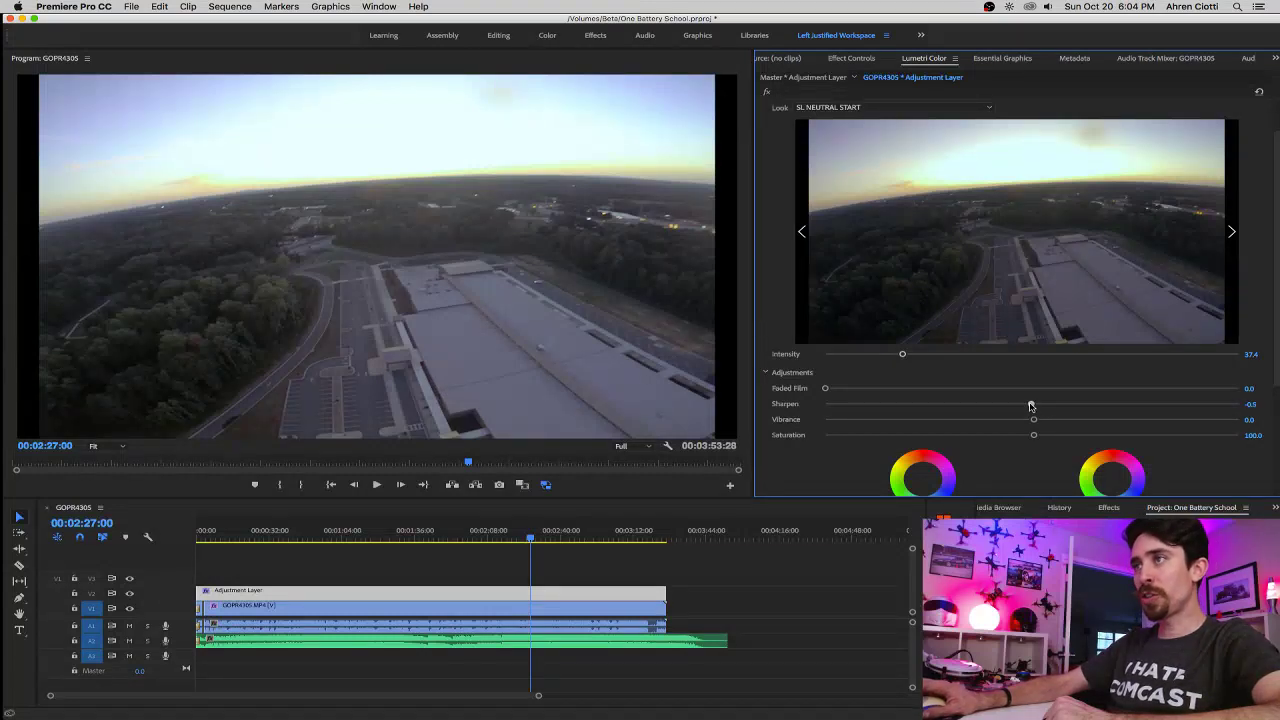
pyautogui.moveTo(1031, 405); pyautogui.dragTo(1036, 407)
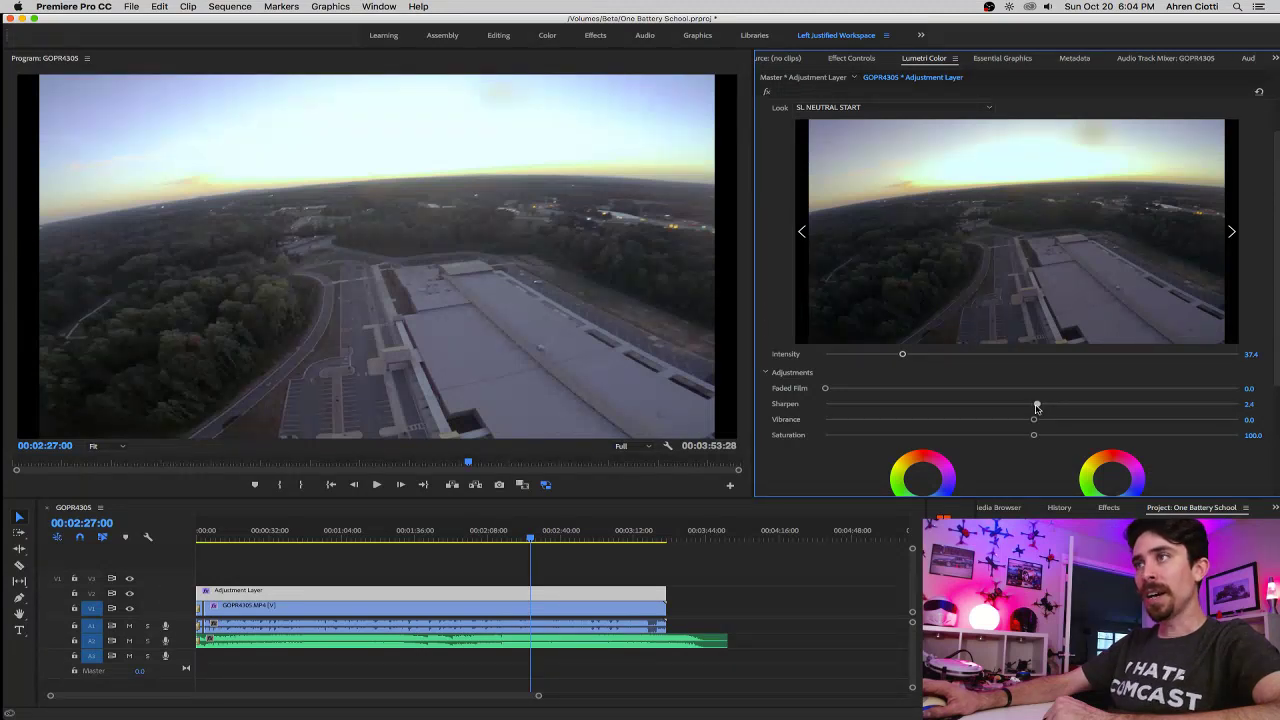
pyautogui.moveTo(1033, 405)
pyautogui.mouseDown()
pyautogui.moveTo(1065, 405)
pyautogui.moveTo(1047, 405)
pyautogui.mouseUp()
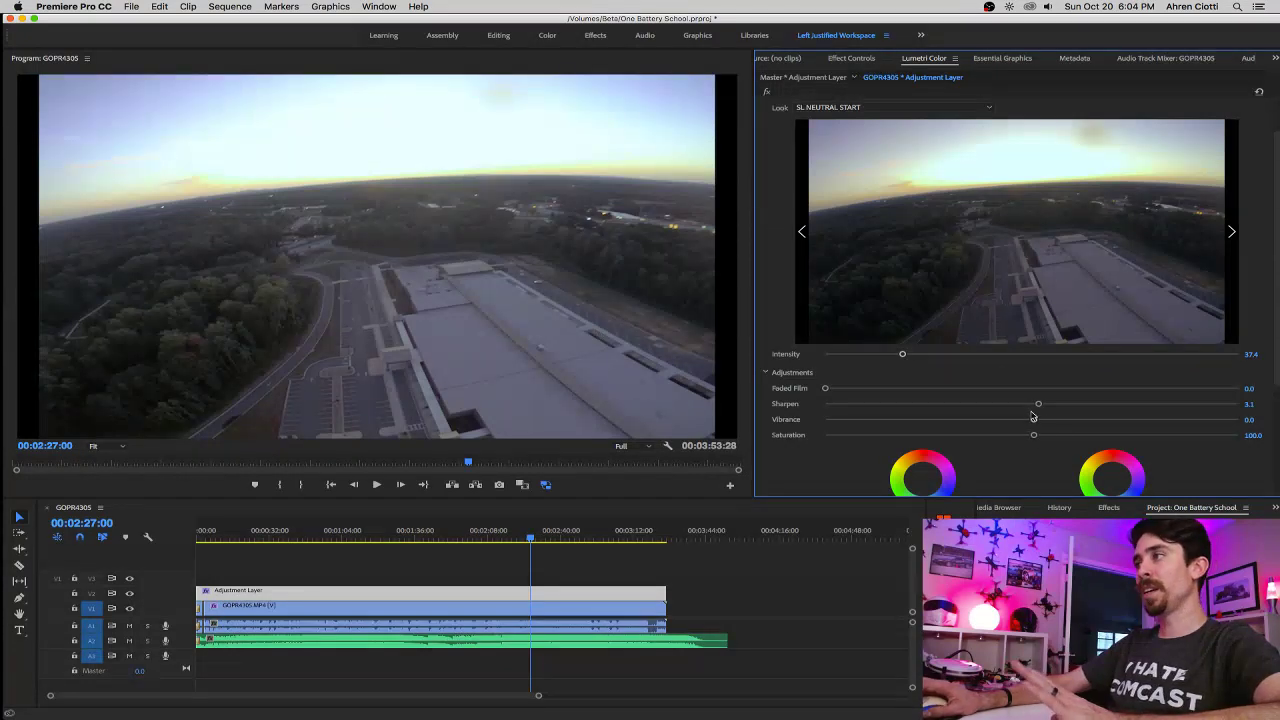
# Preview the creative Vibrance at its 100 maximum, then set it to 56.2.
pyautogui.moveTo(1033, 419); pyautogui.dragTo(1035, 421)
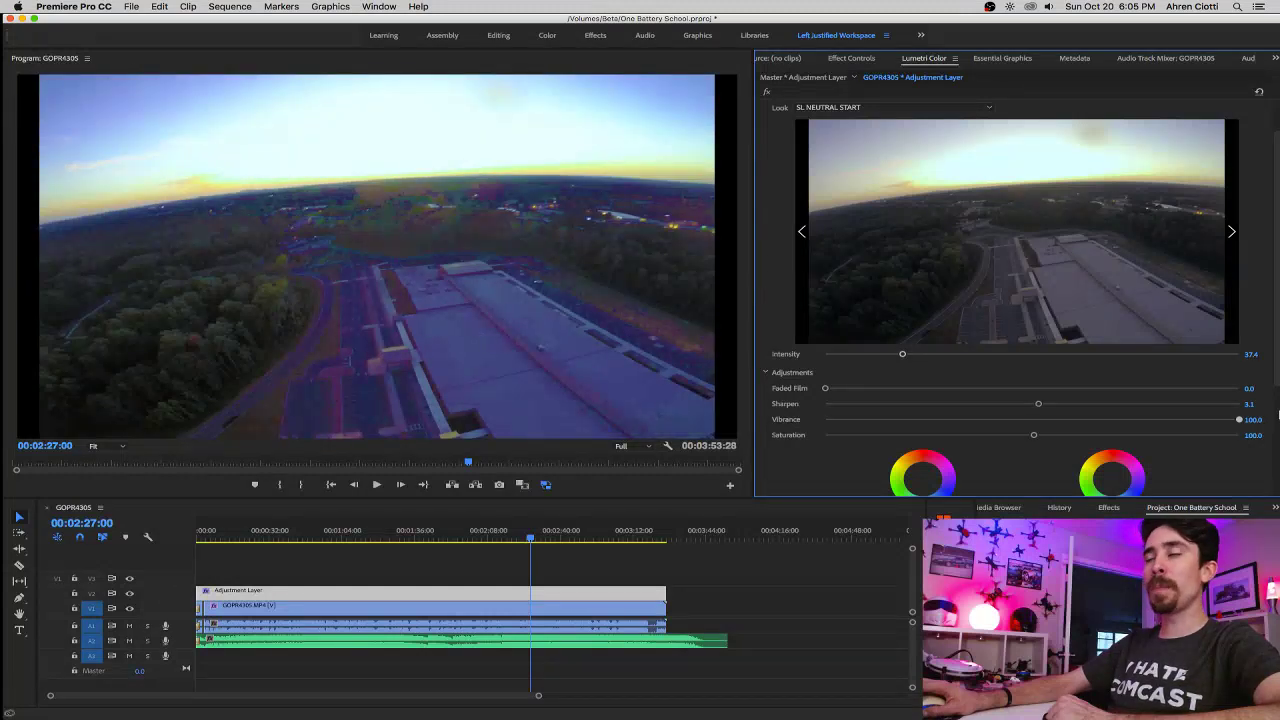
pyautogui.moveTo(1215, 423); pyautogui.dragTo(1036, 421)
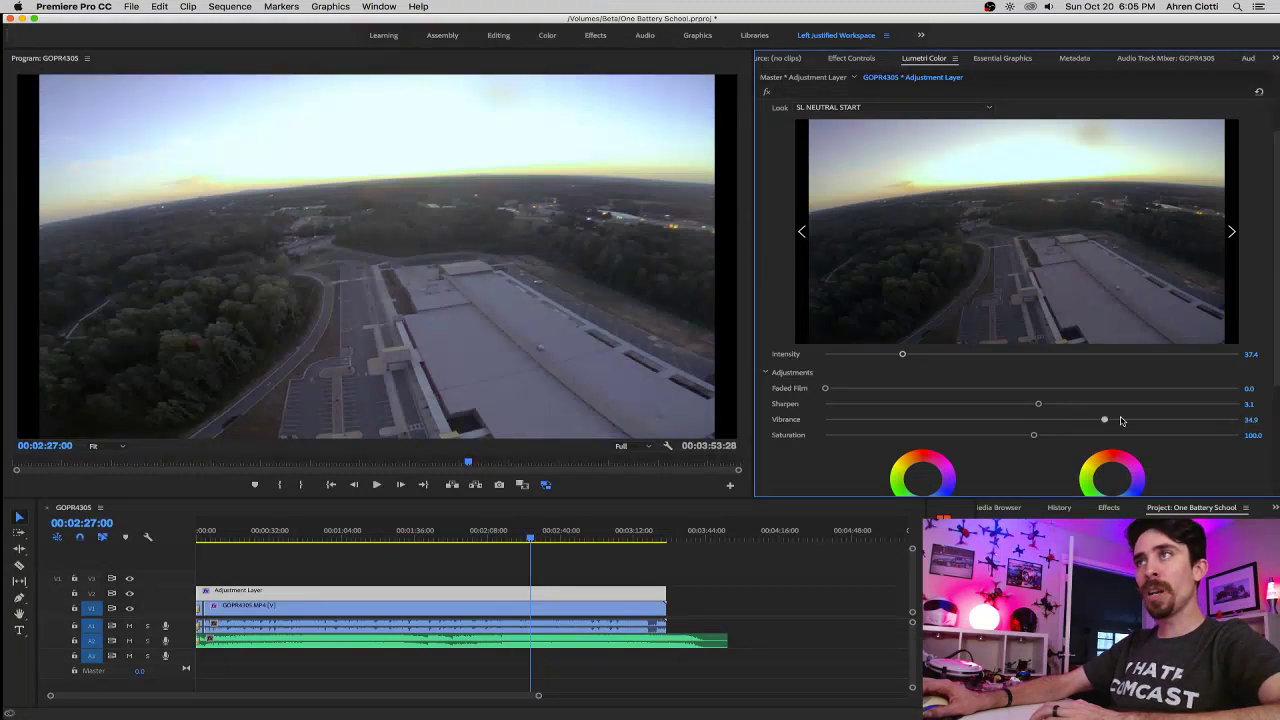
pyautogui.moveTo(1121, 421); pyautogui.dragTo(1114, 421)
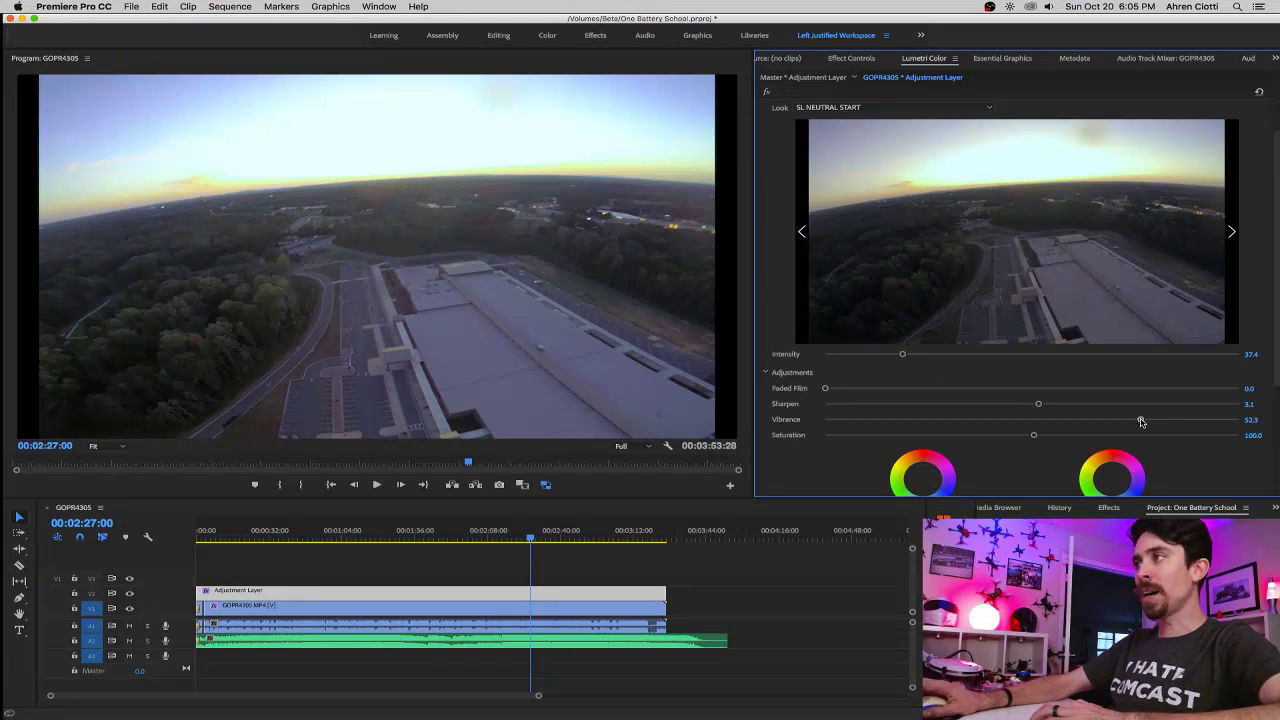
pyautogui.moveTo(1141, 421)
pyautogui.mouseDown()
pyautogui.moveTo(1175, 426)
pyautogui.moveTo(1150, 428)
pyautogui.mouseUp()
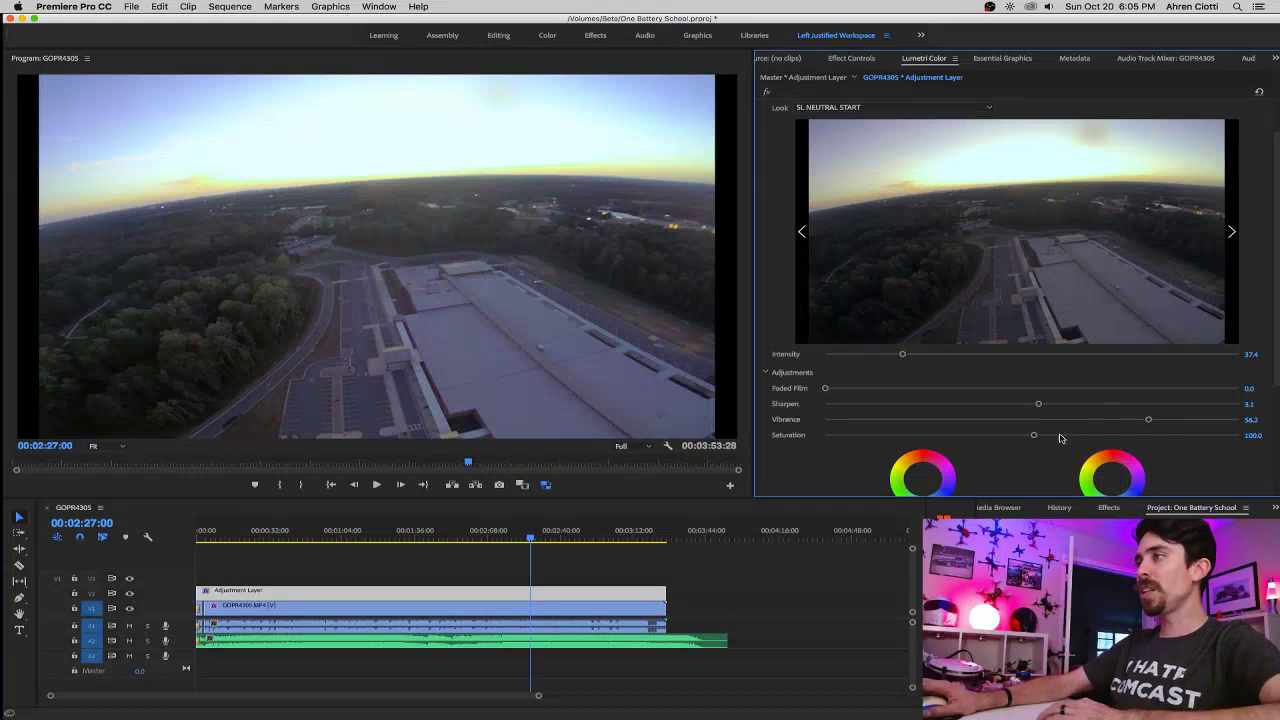
# Save the project and set the creative Vibrance on the adjustment layer to 51.0.
pyautogui.press('cmd+s')
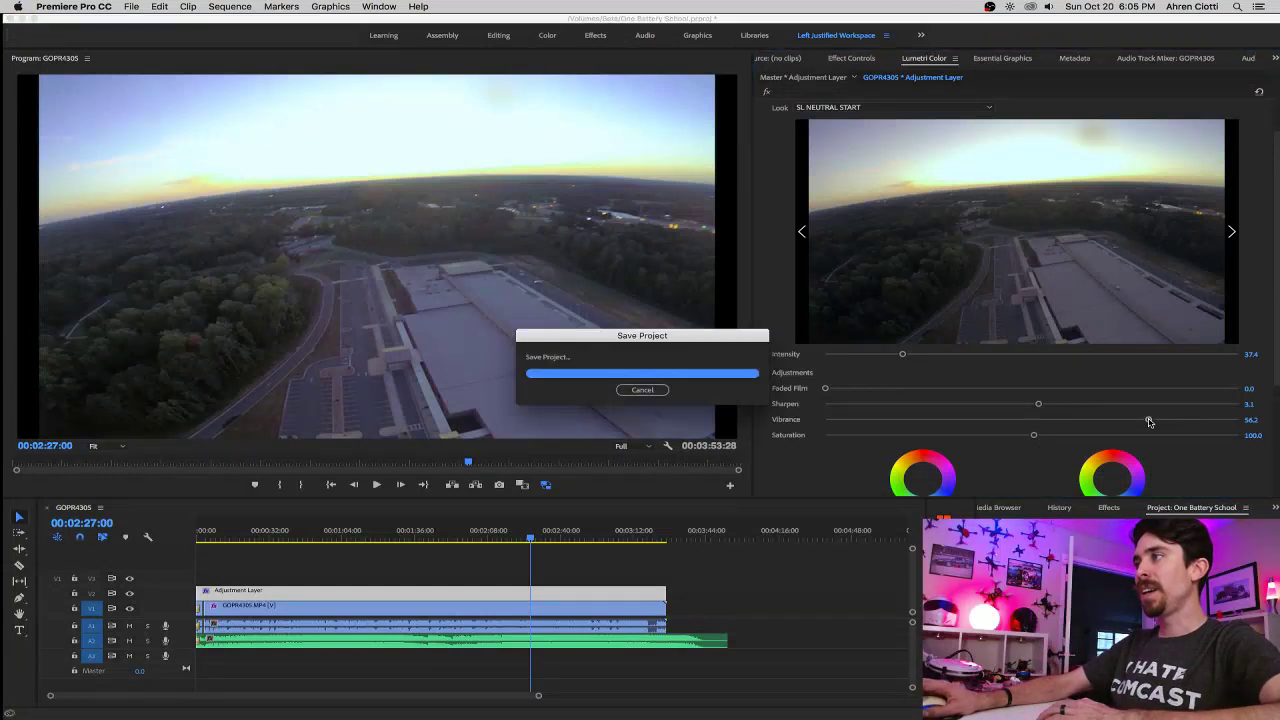
pyautogui.click(1149, 421)
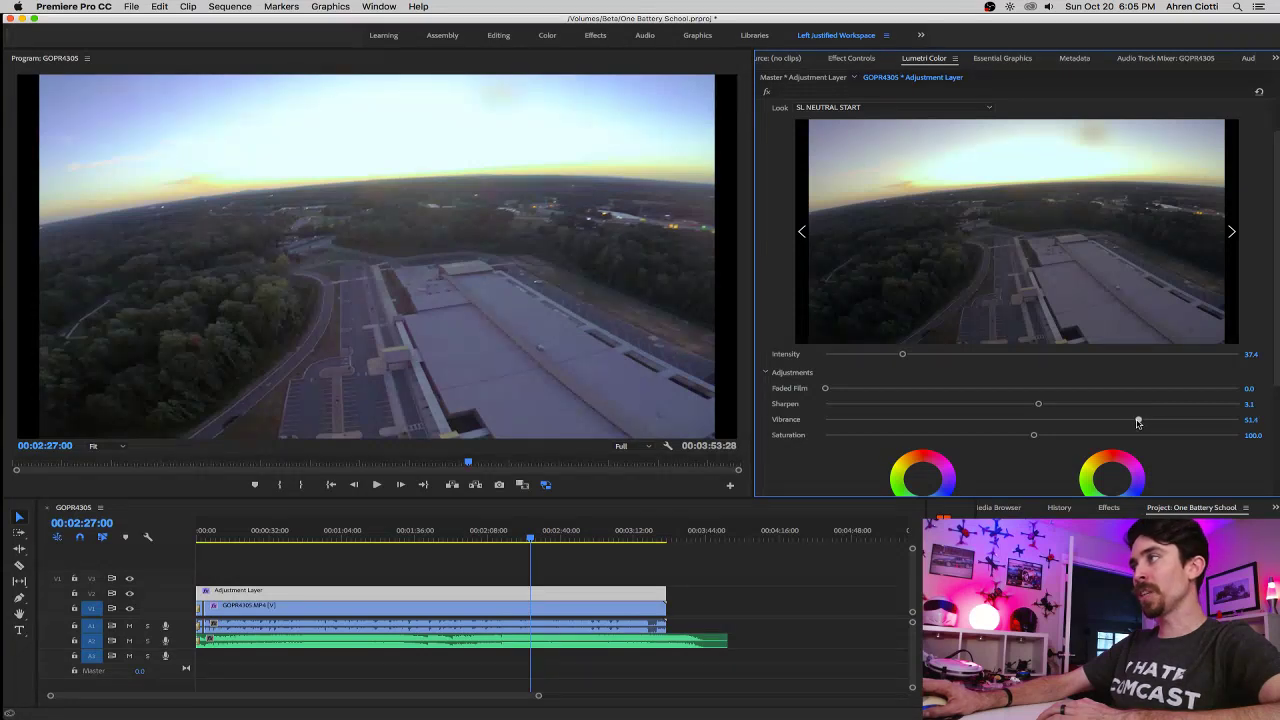
pyautogui.moveTo(1137, 422); pyautogui.dragTo(1136, 421)
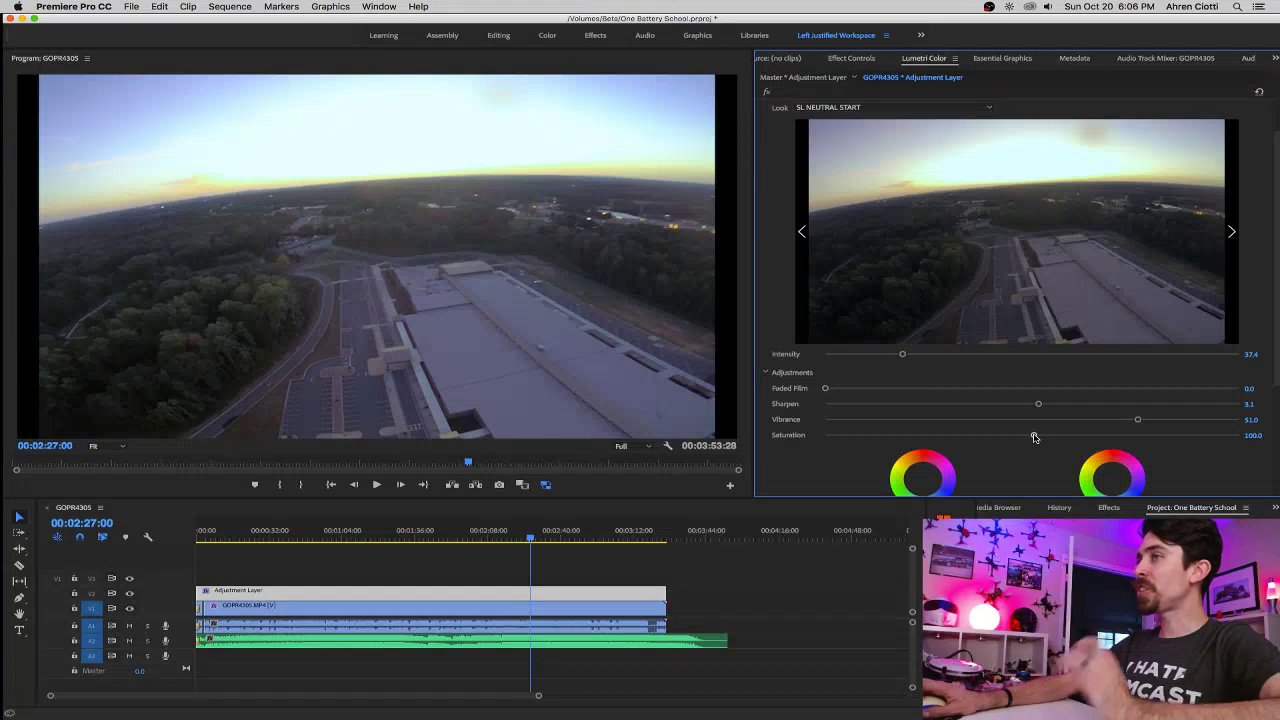
# Preview the creative Saturation at its 200 maximum and at 0 for comparison.
pyautogui.moveTo(1034, 437); pyautogui.dragTo(1278, 431)
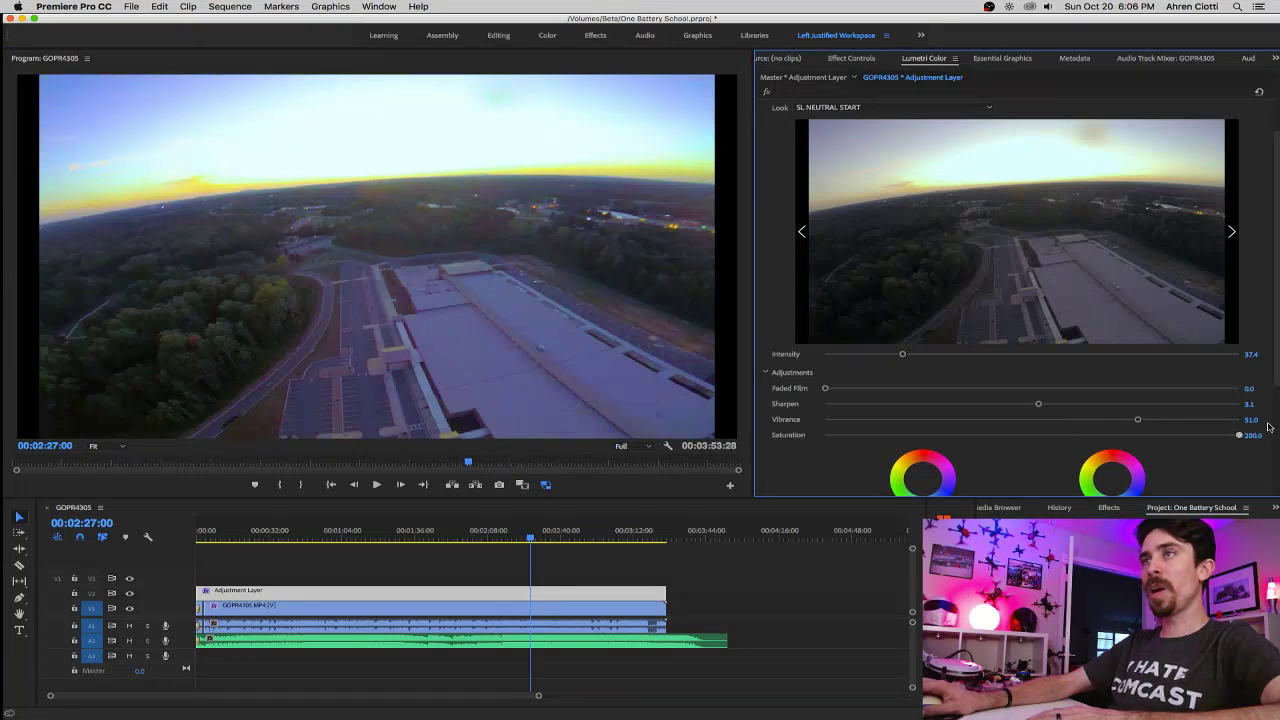
pyautogui.moveTo(1088, 434); pyautogui.dragTo(1278, 420)
pyautogui.moveTo(1143, 435); pyautogui.dragTo(1278, 420)
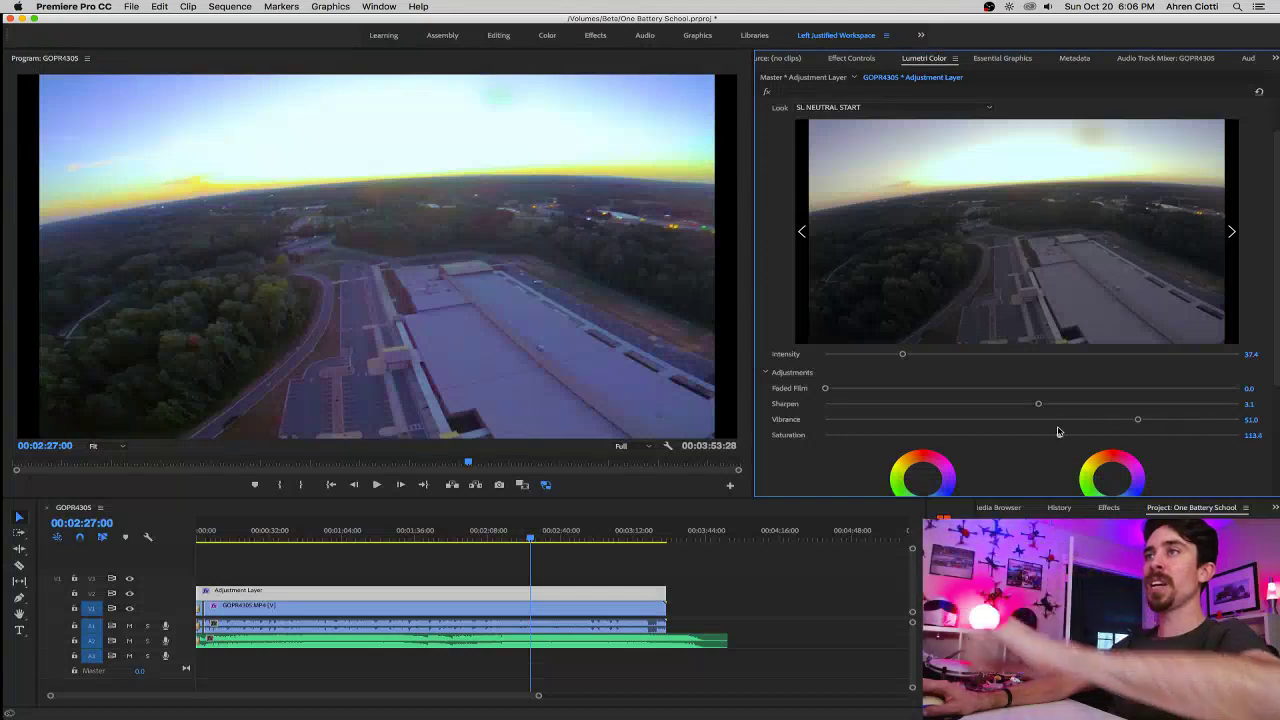
pyautogui.moveTo(1176, 440); pyautogui.dragTo(1278, 427)
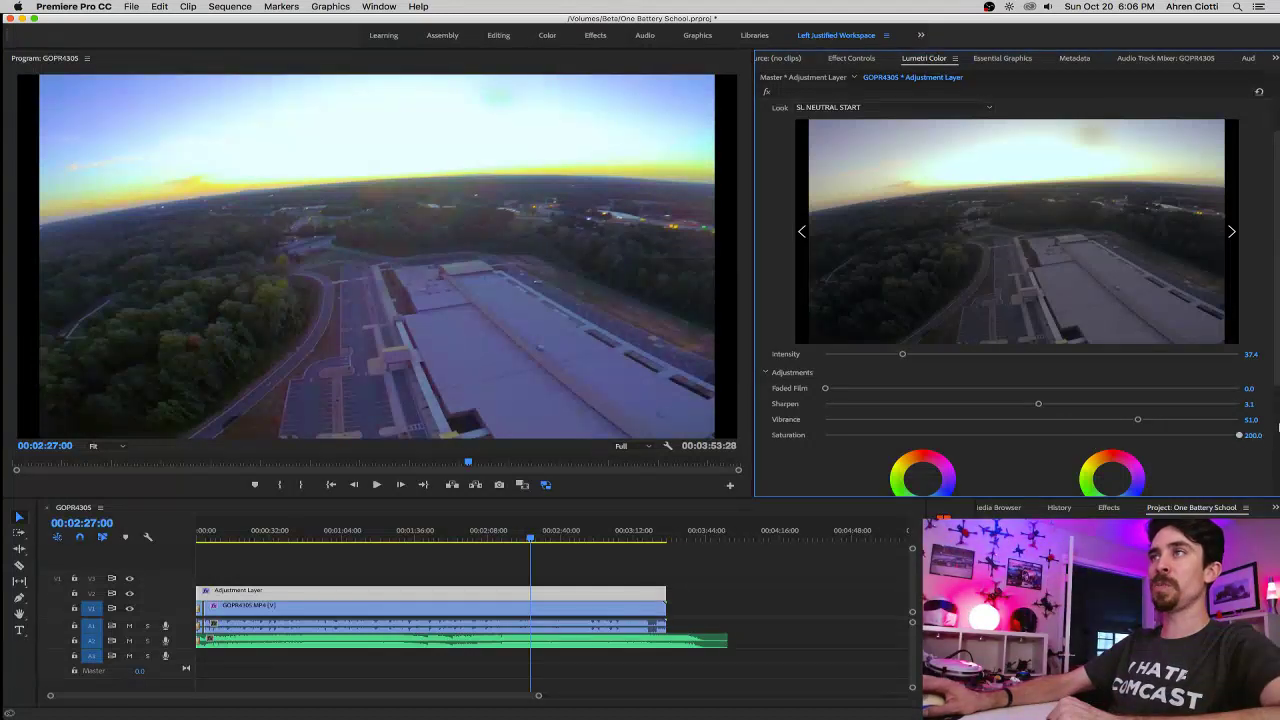
pyautogui.moveTo(1083, 435); pyautogui.dragTo(785, 441)
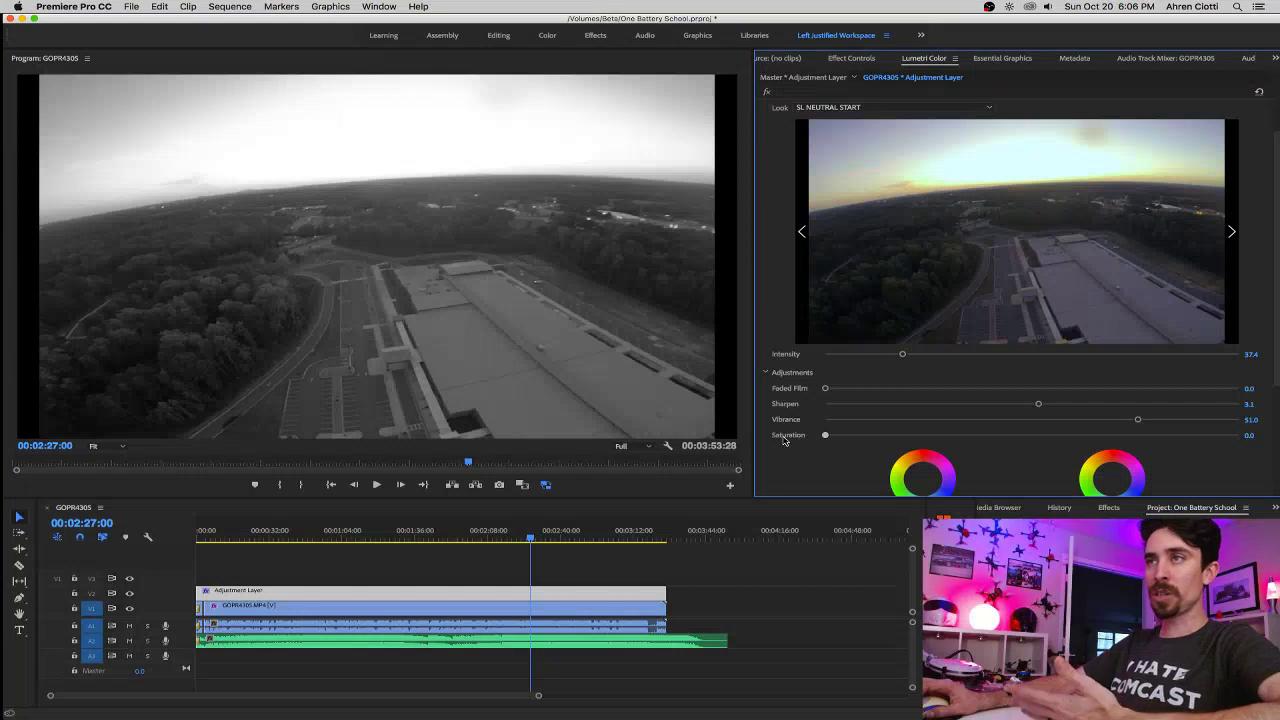
# Try several boosted levels of the creative Saturation and set it to 131.4.
pyautogui.moveTo(786, 440); pyautogui.dragTo(1125, 437)
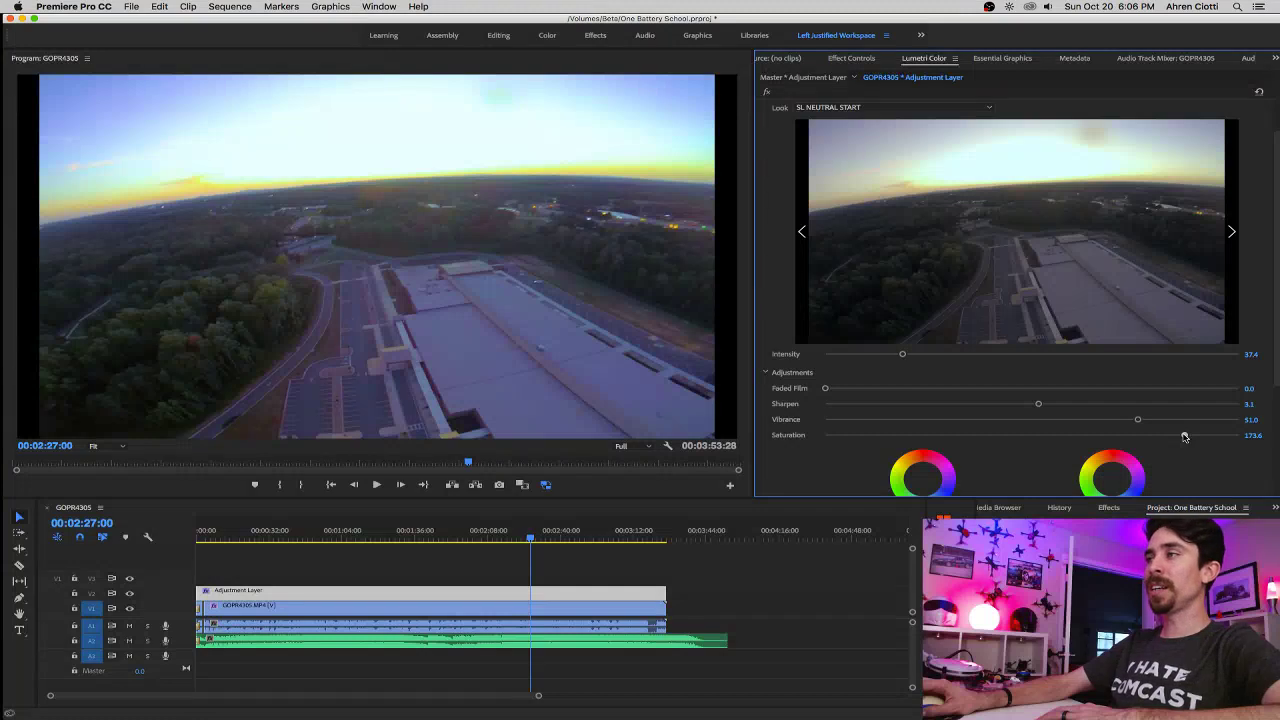
pyautogui.moveTo(1170, 437); pyautogui.dragTo(1123, 438)
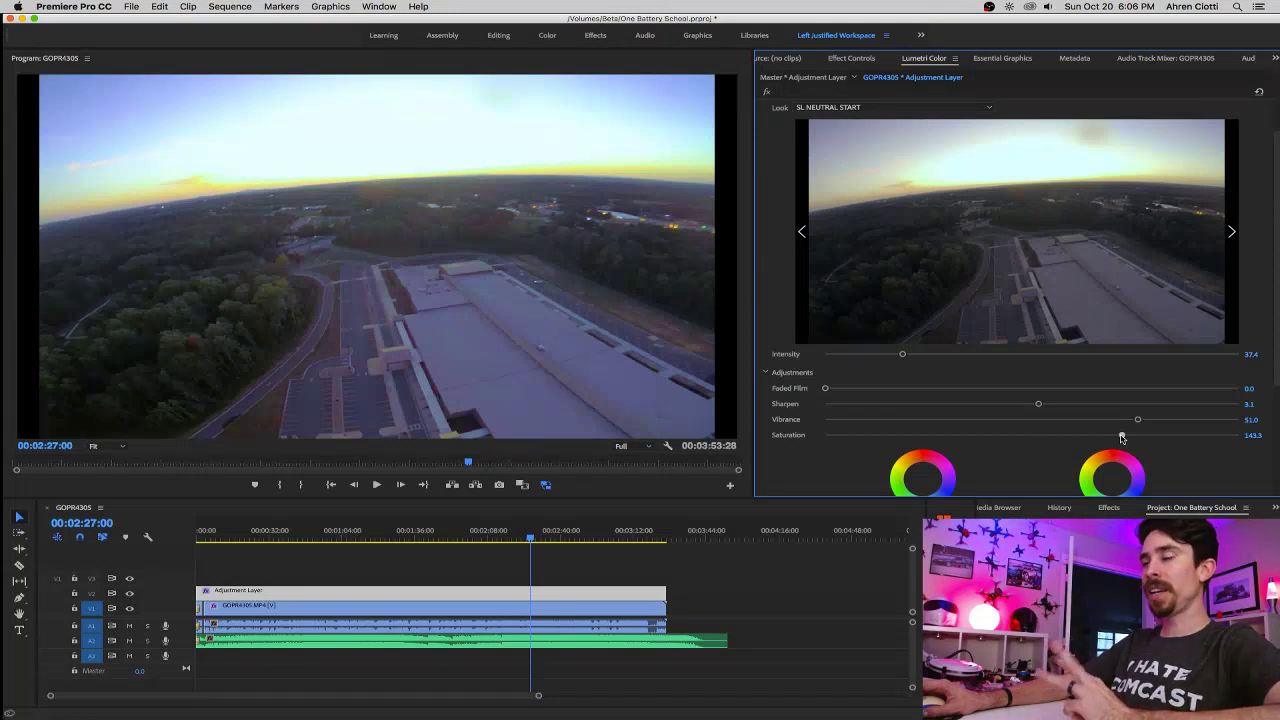
pyautogui.moveTo(1122, 437); pyautogui.dragTo(1113, 437)
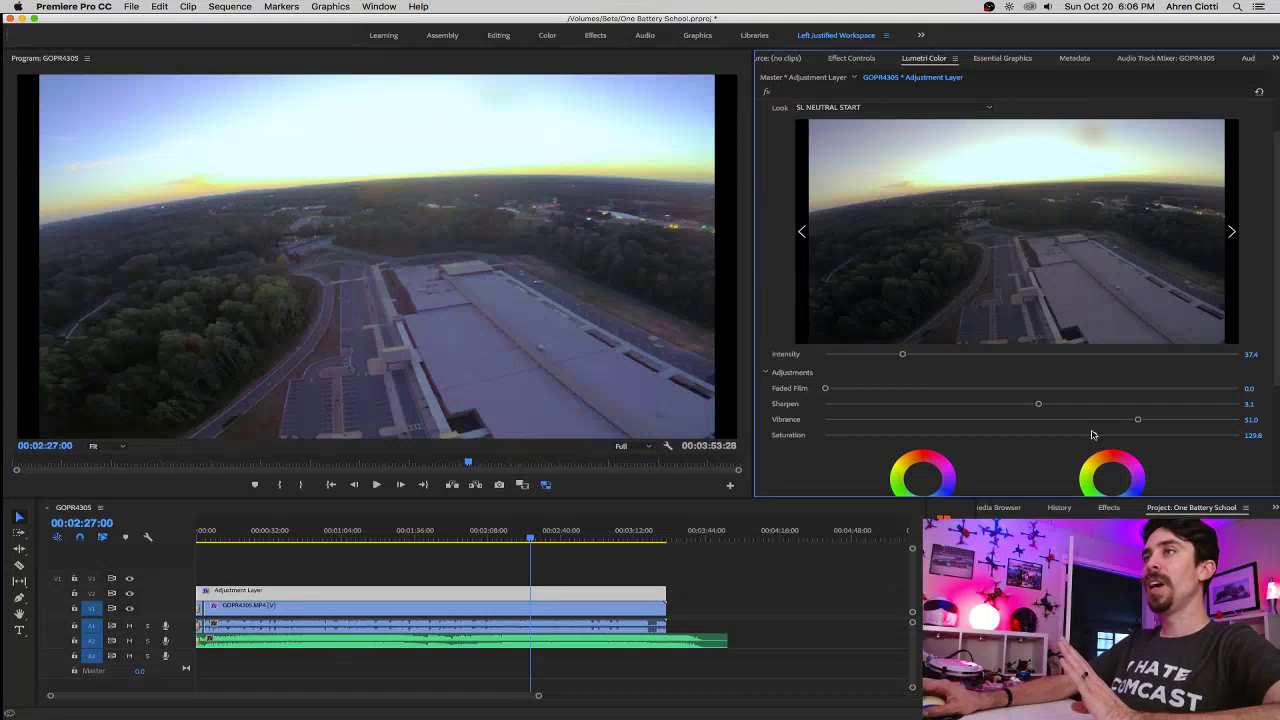
pyautogui.moveTo(1070, 434); pyautogui.dragTo(1038, 433)
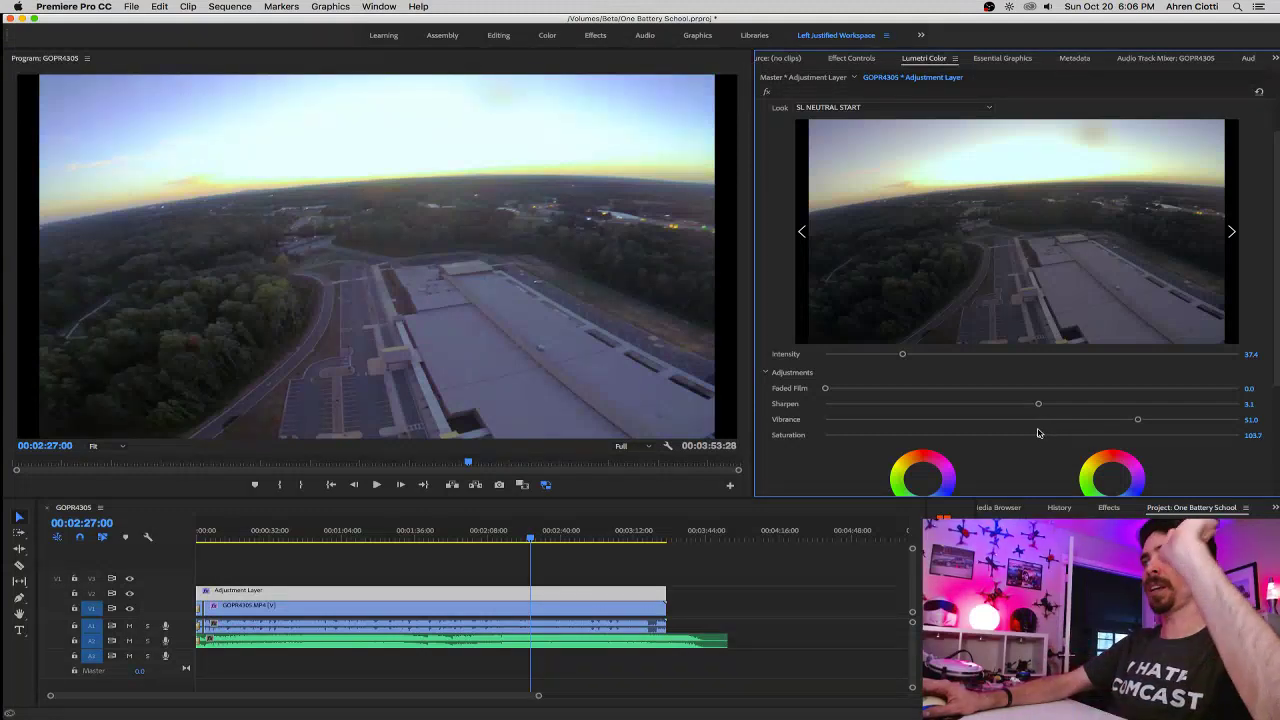
pyautogui.moveTo(1038, 433); pyautogui.dragTo(1101, 440)
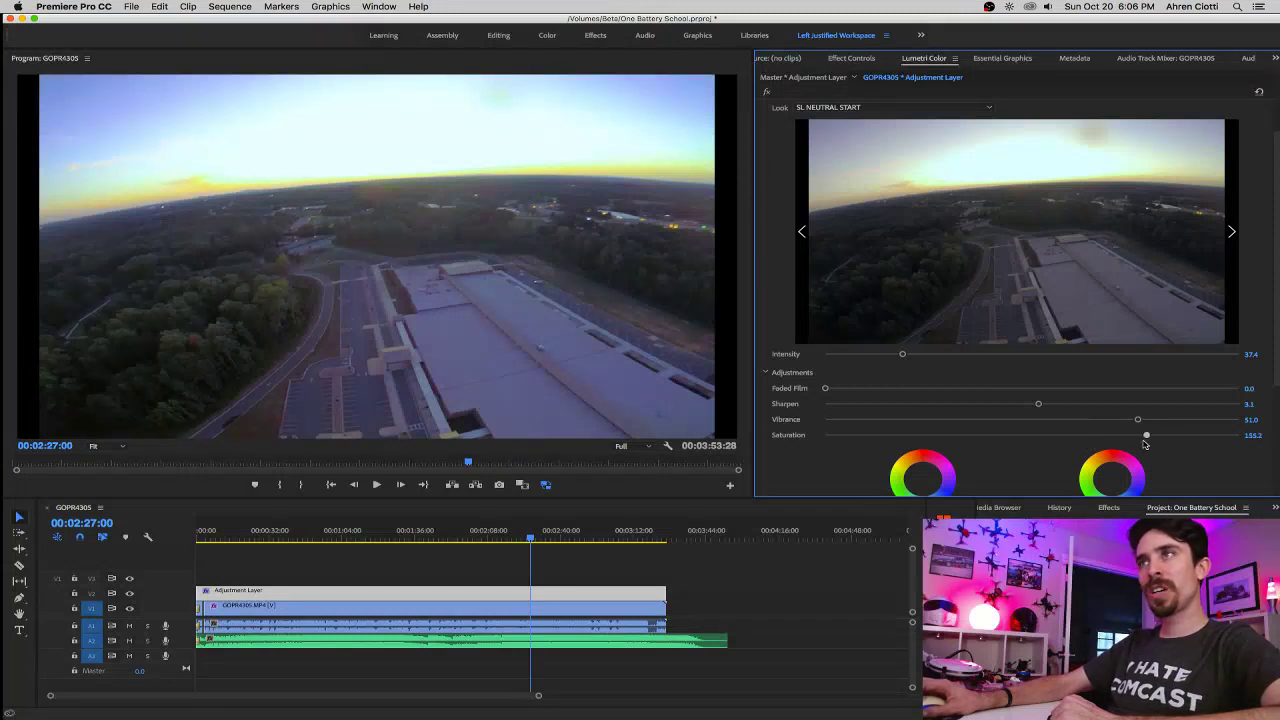
pyautogui.moveTo(1146, 436); pyautogui.dragTo(1096, 448)
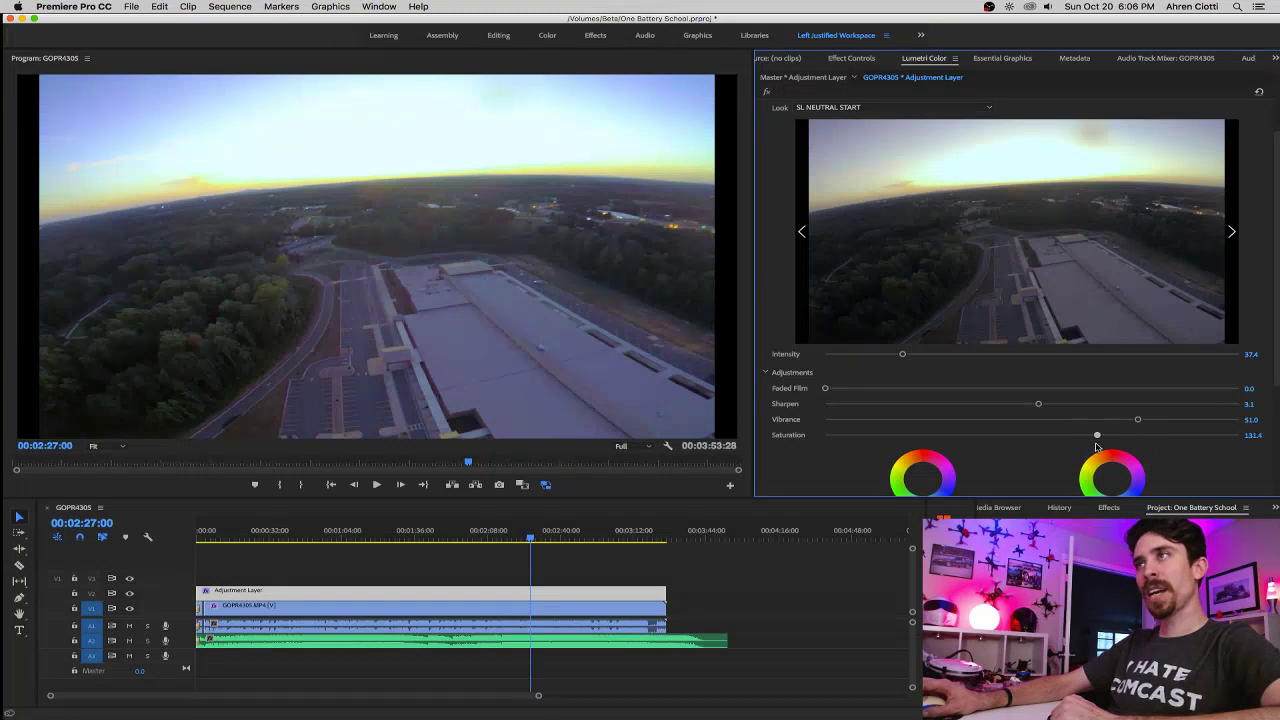
pyautogui.click(1250, 436)
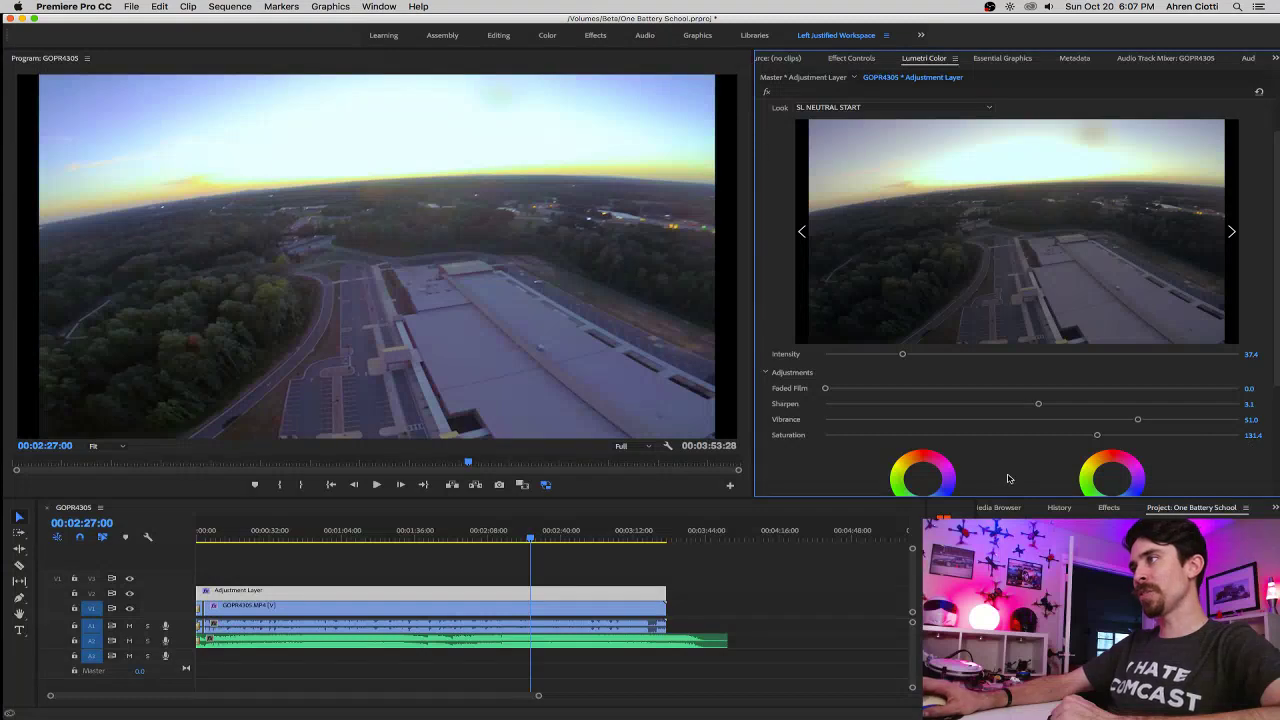
# Preview the creative Tint Balance at 100, then reset it to 0.
pyautogui.scroll(-3, 1016, 467)
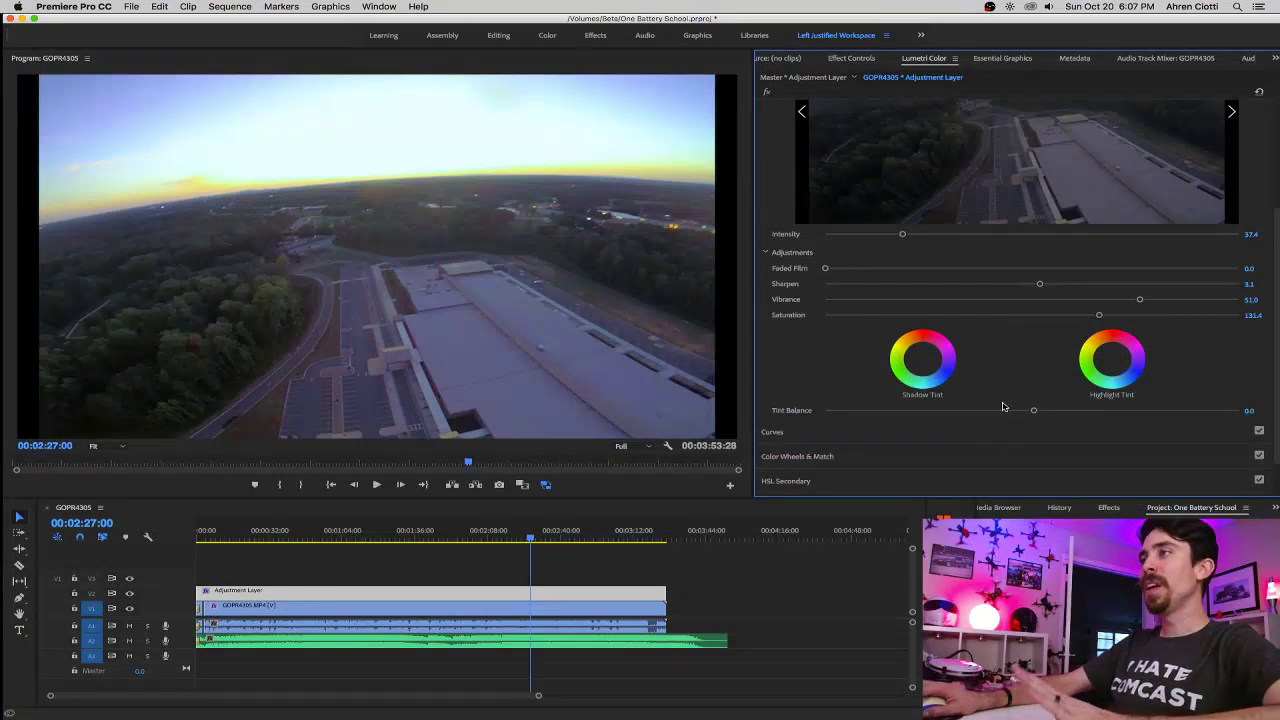
pyautogui.scroll(-1, 1004, 406)
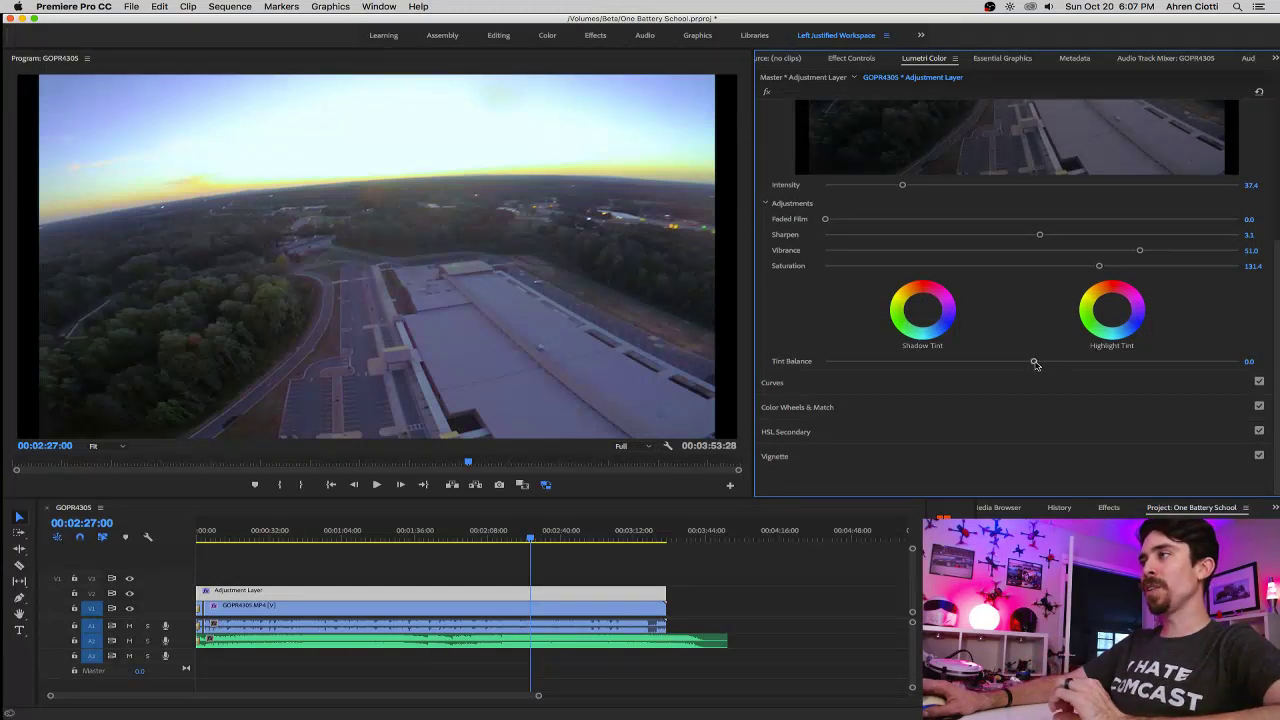
pyautogui.moveTo(1033, 362); pyautogui.dragTo(1278, 366)
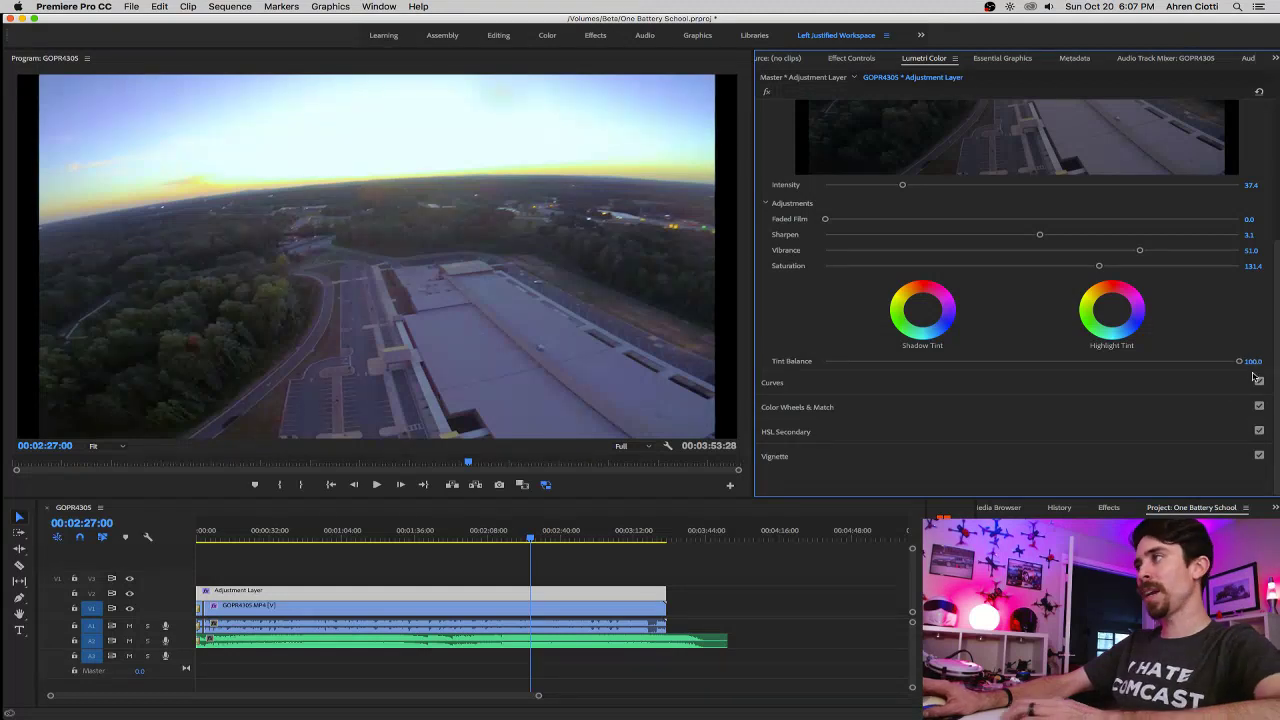
pyautogui.click(1252, 361)
pyautogui.write('0')
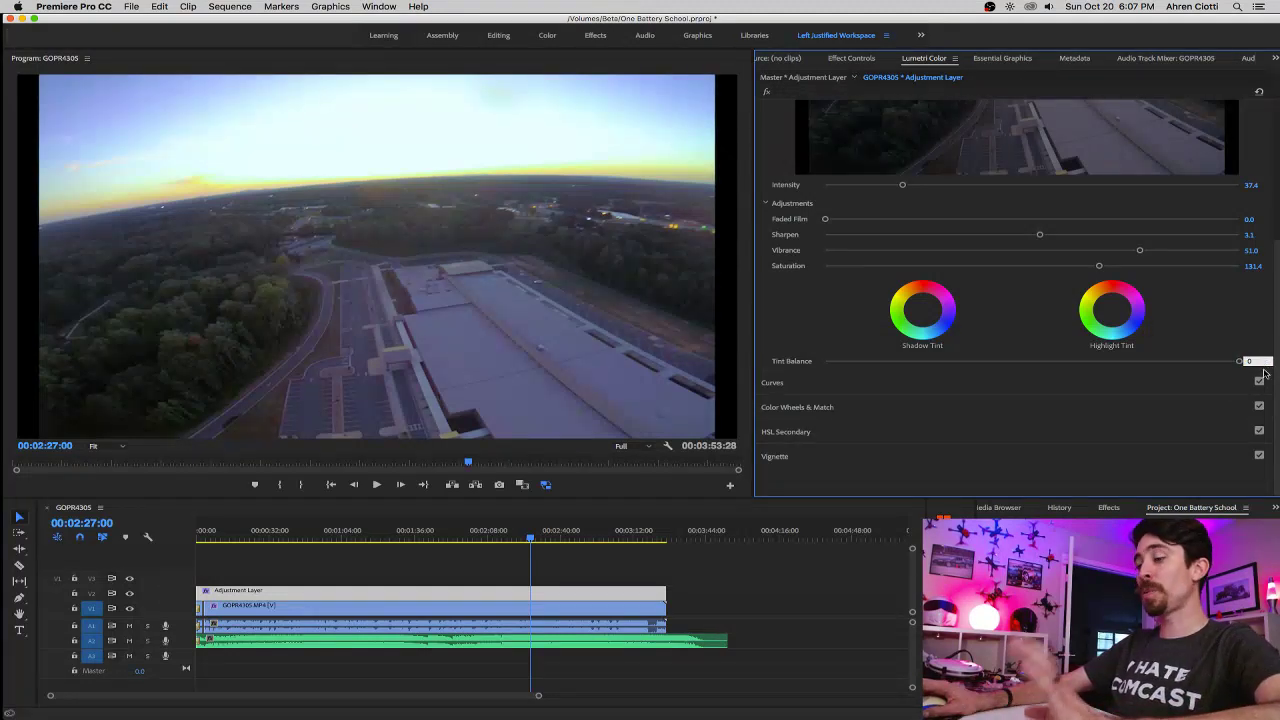
pyautogui.press('Return')
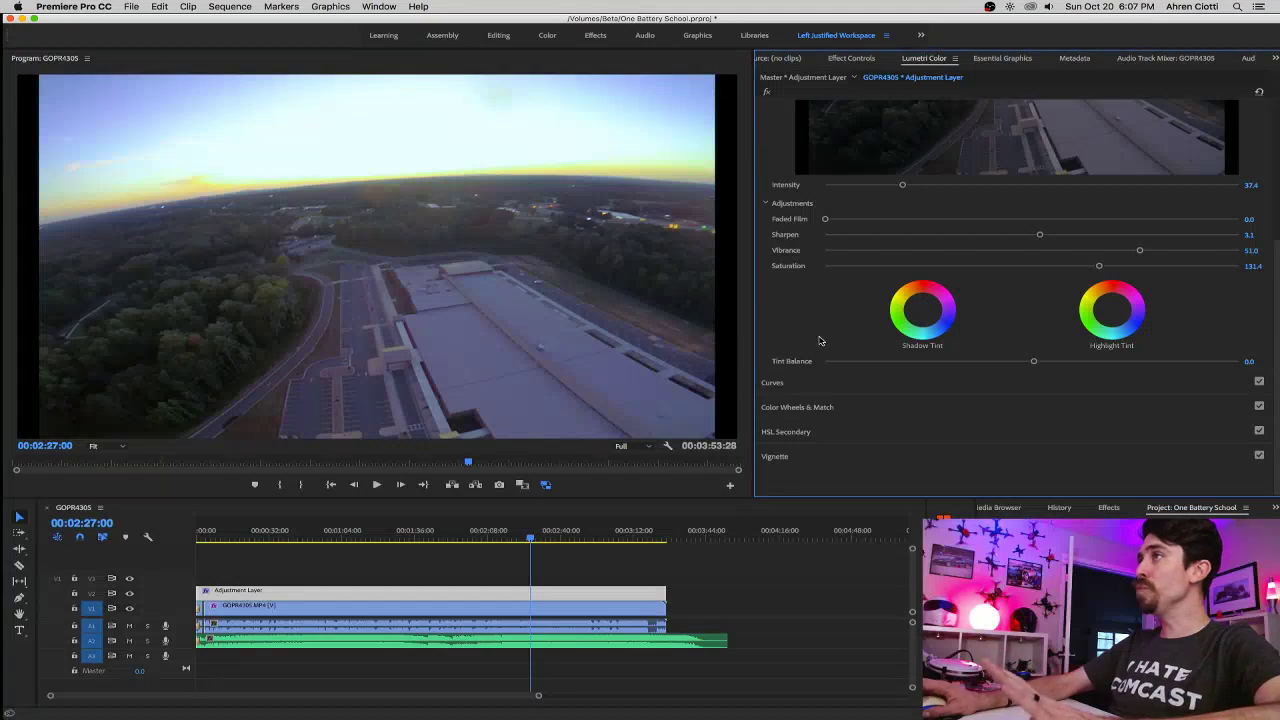
# Look through the Curves, Color Wheels & Match and HSL Secondary settings of the adjustment layer.
pyautogui.click(772, 383)
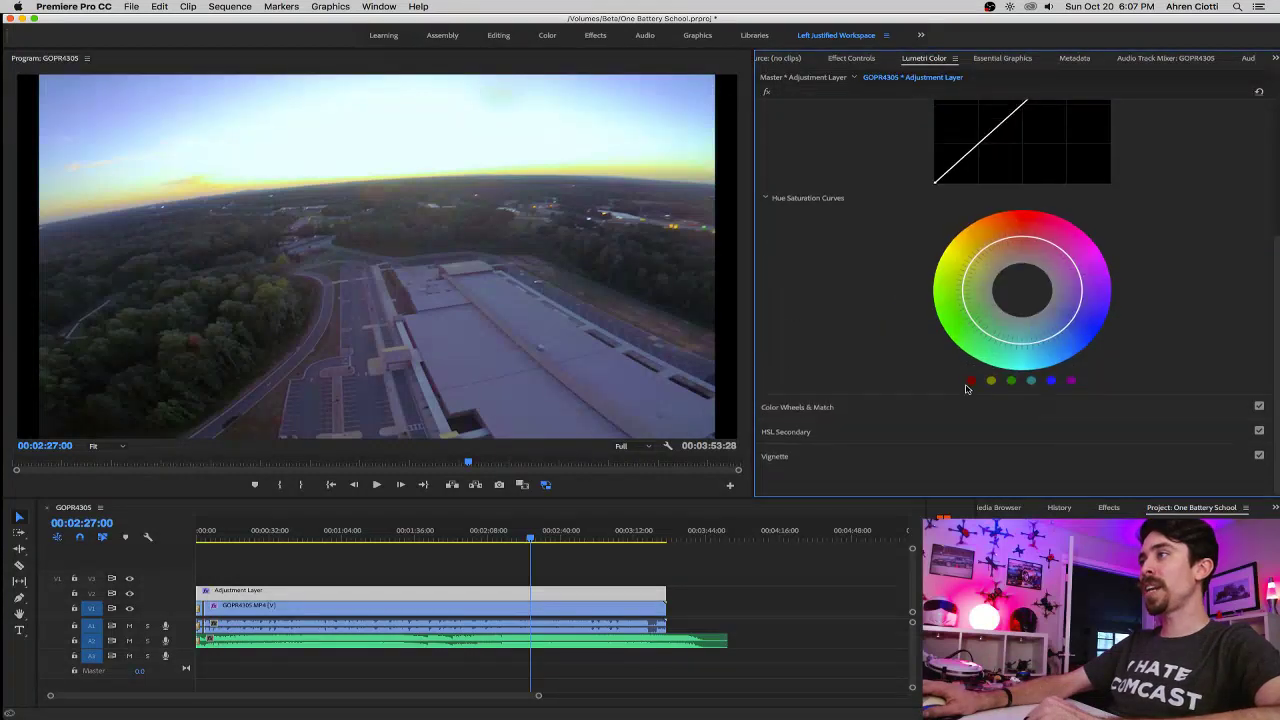
pyautogui.scroll(5, 968, 382)
pyautogui.scroll(-1, 972, 382)
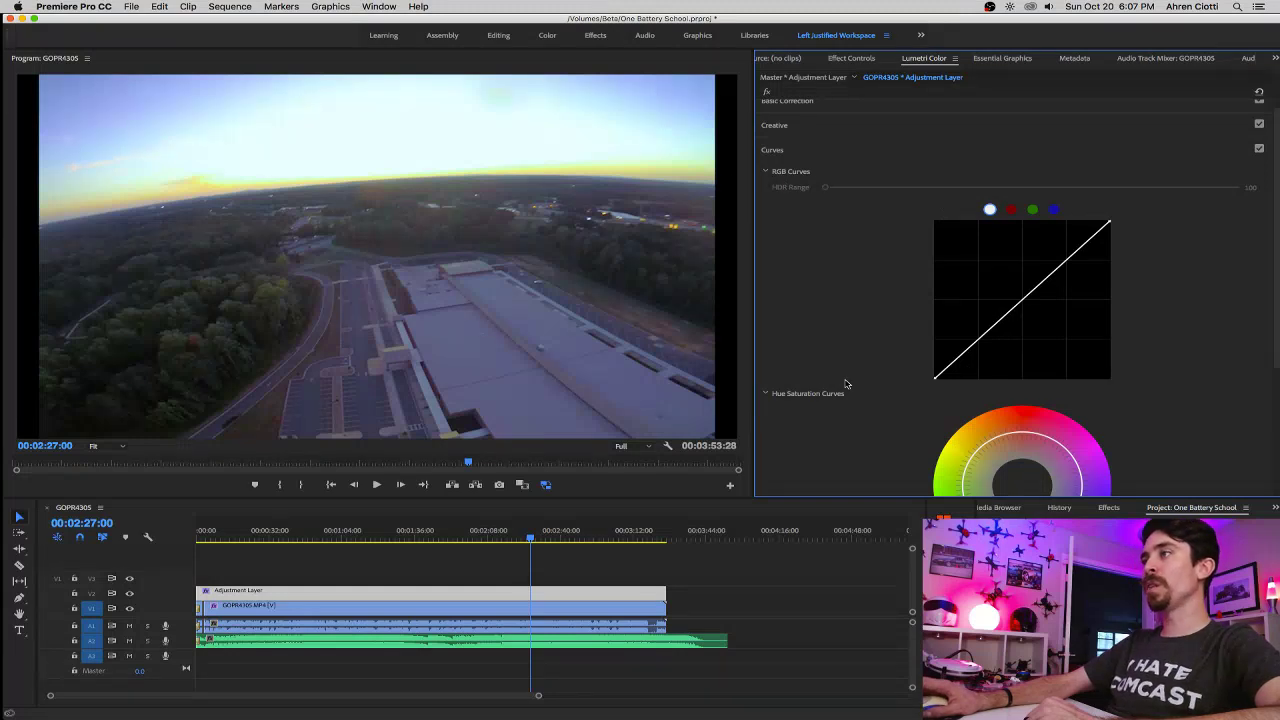
pyautogui.scroll(-5, 845, 383)
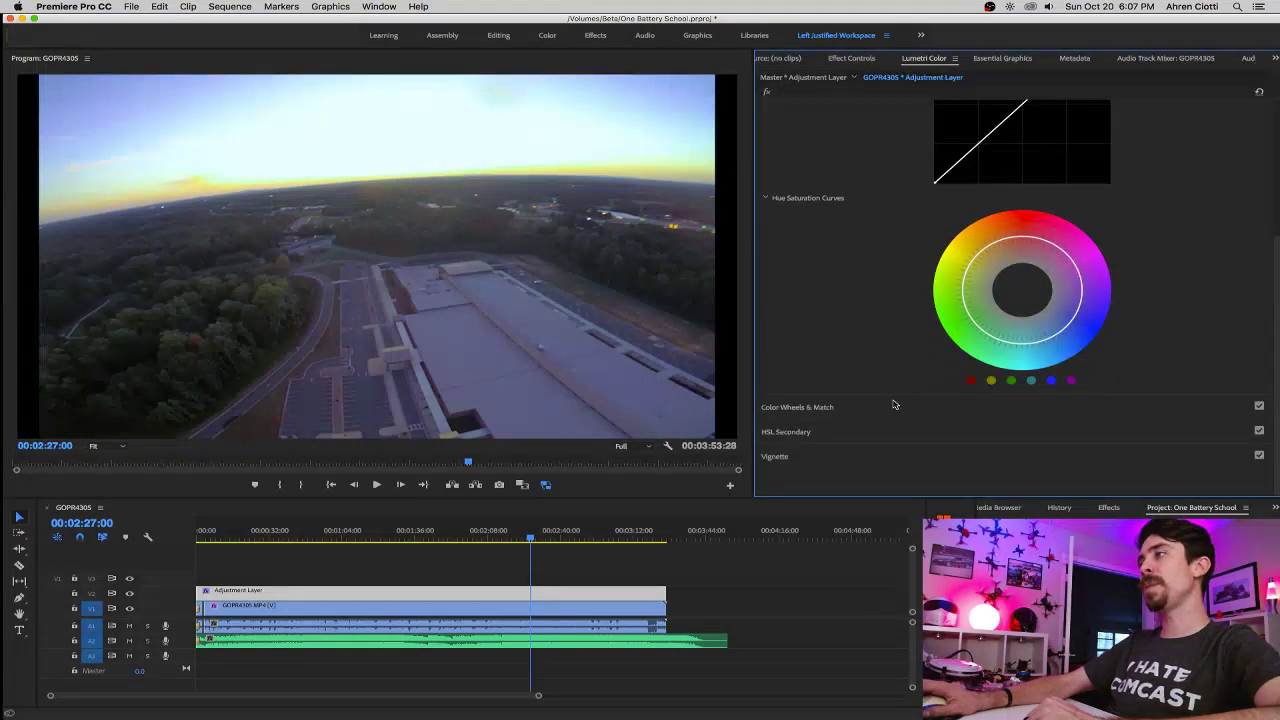
pyautogui.click(799, 408)
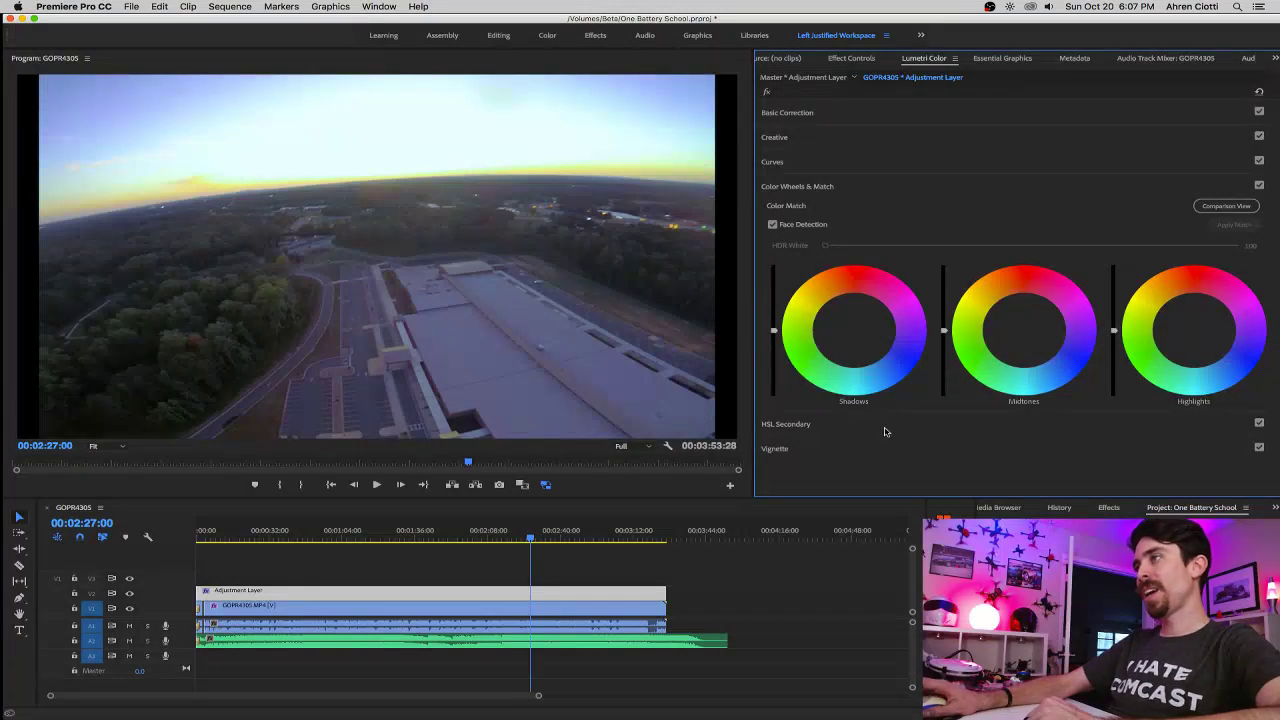
pyautogui.click(792, 425)
pyautogui.scroll(-5, 1030, 400)
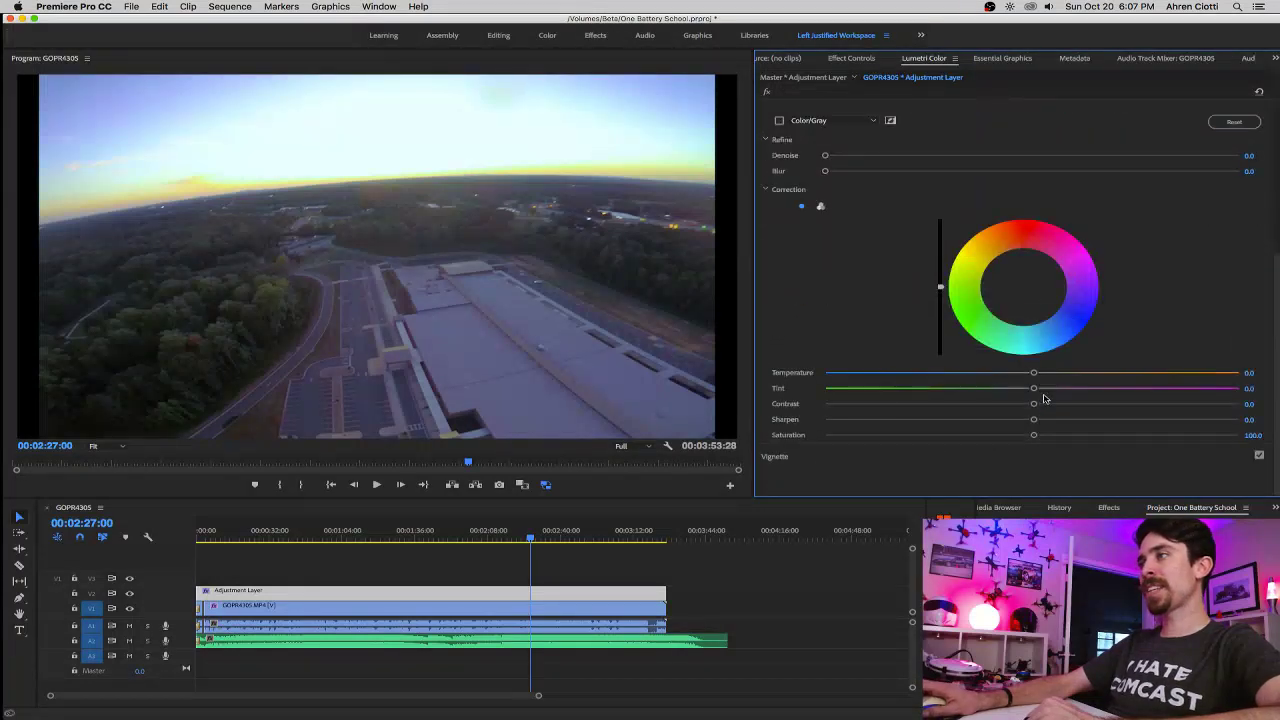
# Set the adjustment layer's Vignette Amount to -0.1.
pyautogui.click(778, 459)
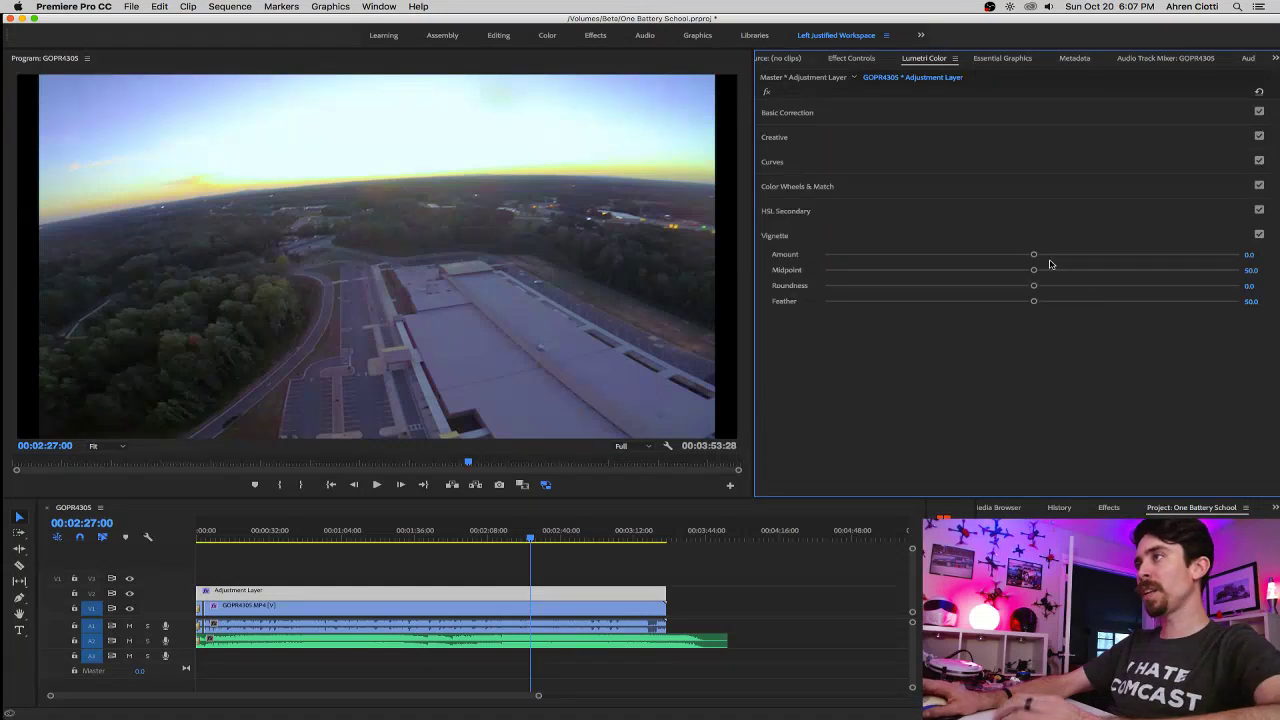
pyautogui.moveTo(1034, 254)
pyautogui.mouseDown()
pyautogui.moveTo(1010, 258)
pyautogui.moveTo(1035, 258)
pyautogui.moveTo(1022, 259)
pyautogui.mouseUp()
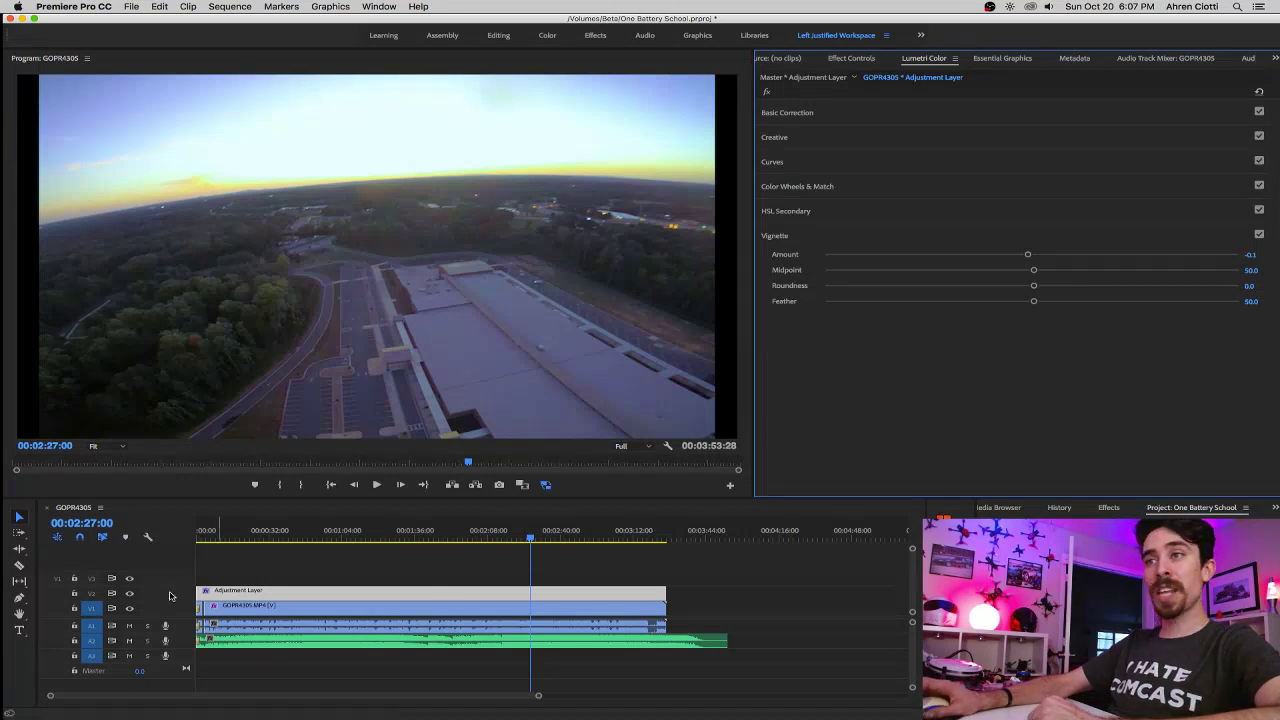
# Hide and show the adjustment layer's V2 track repeatedly to compare the footage with and without the grade.
pyautogui.click(130, 596)
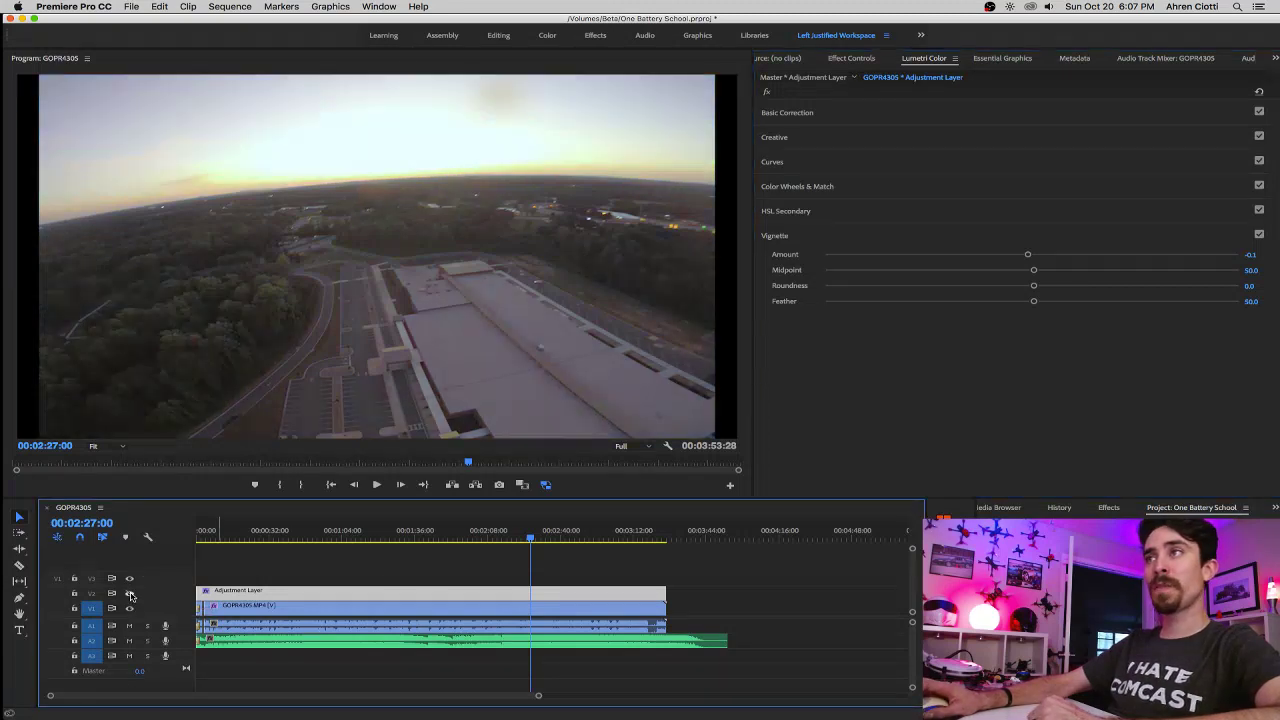
pyautogui.click(130, 596)
pyautogui.click(130, 596)
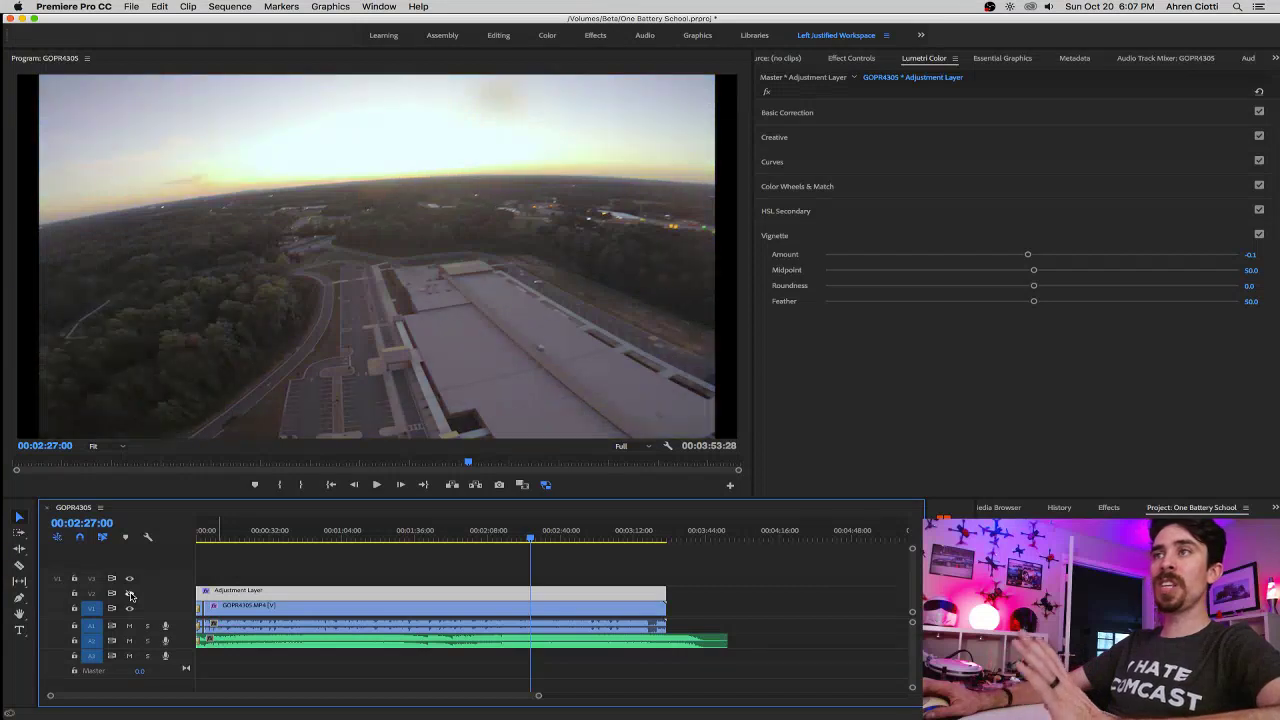
pyautogui.click(130, 596)
pyautogui.click(130, 596)
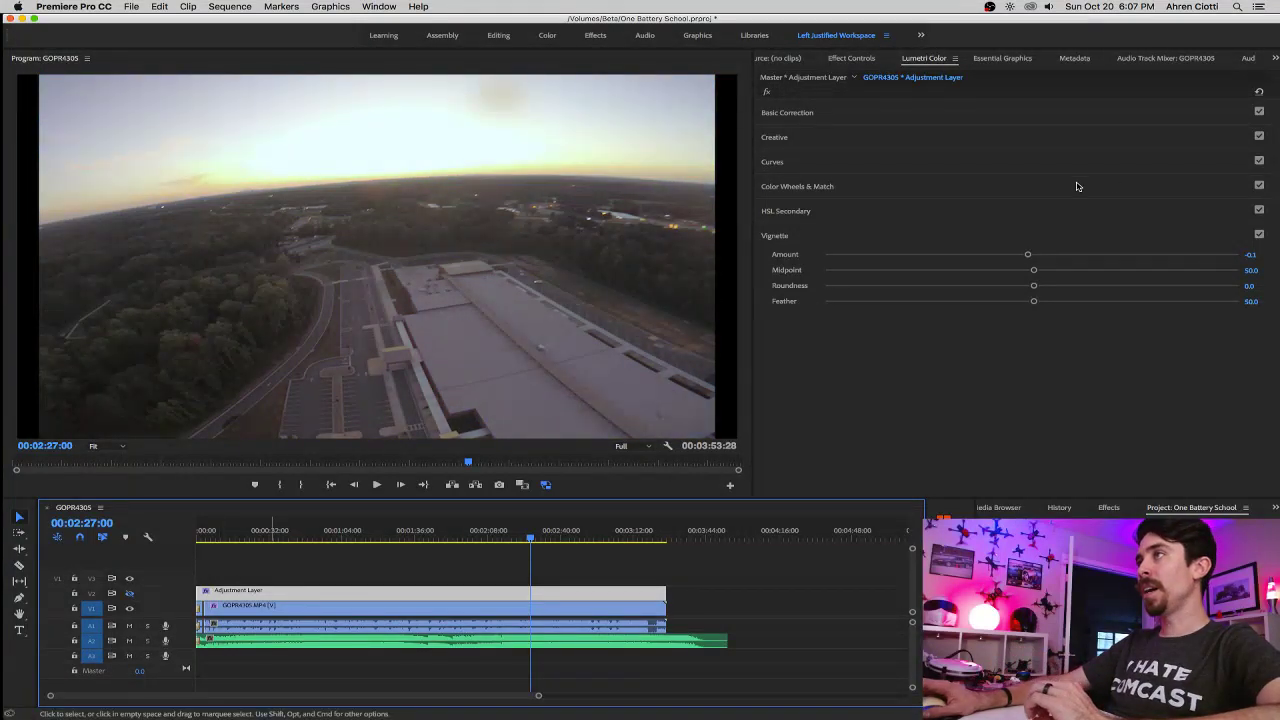
# Reopen the Creative settings and compare the graded and ungraded footage again, leaving the V2 track shown.
pyautogui.click(776, 136)
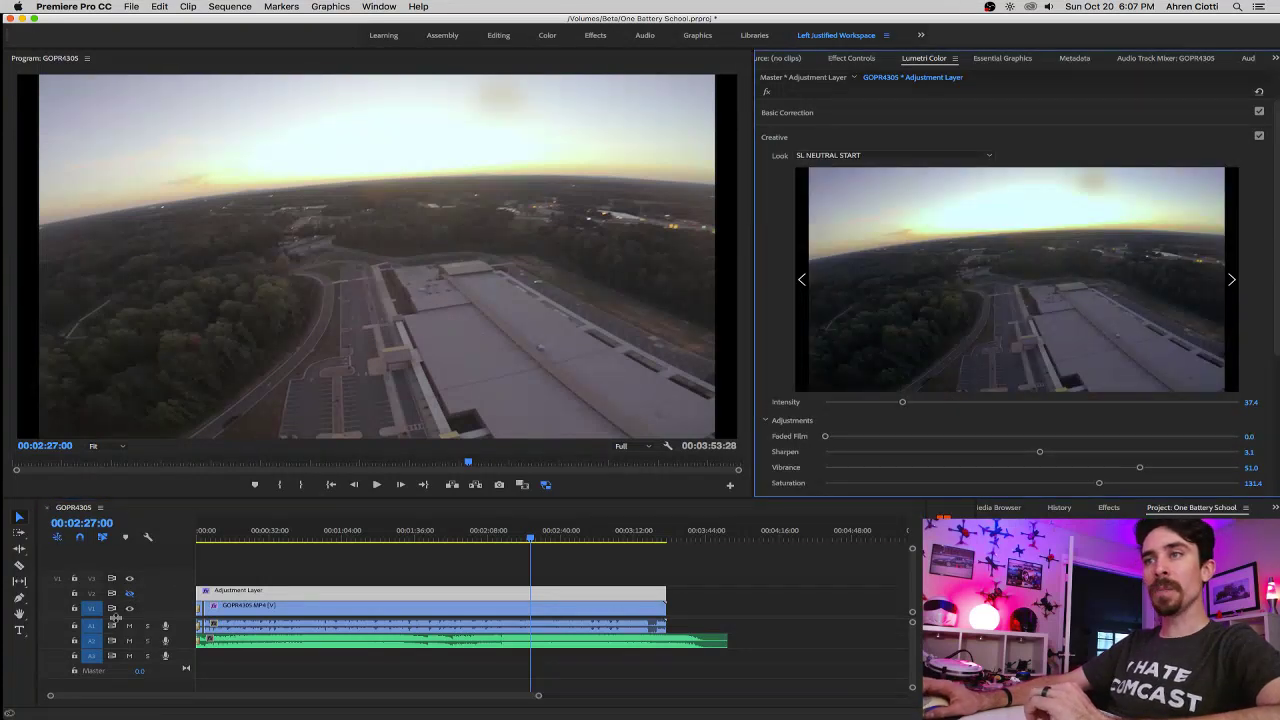
pyautogui.click(130, 596)
pyautogui.click(130, 596)
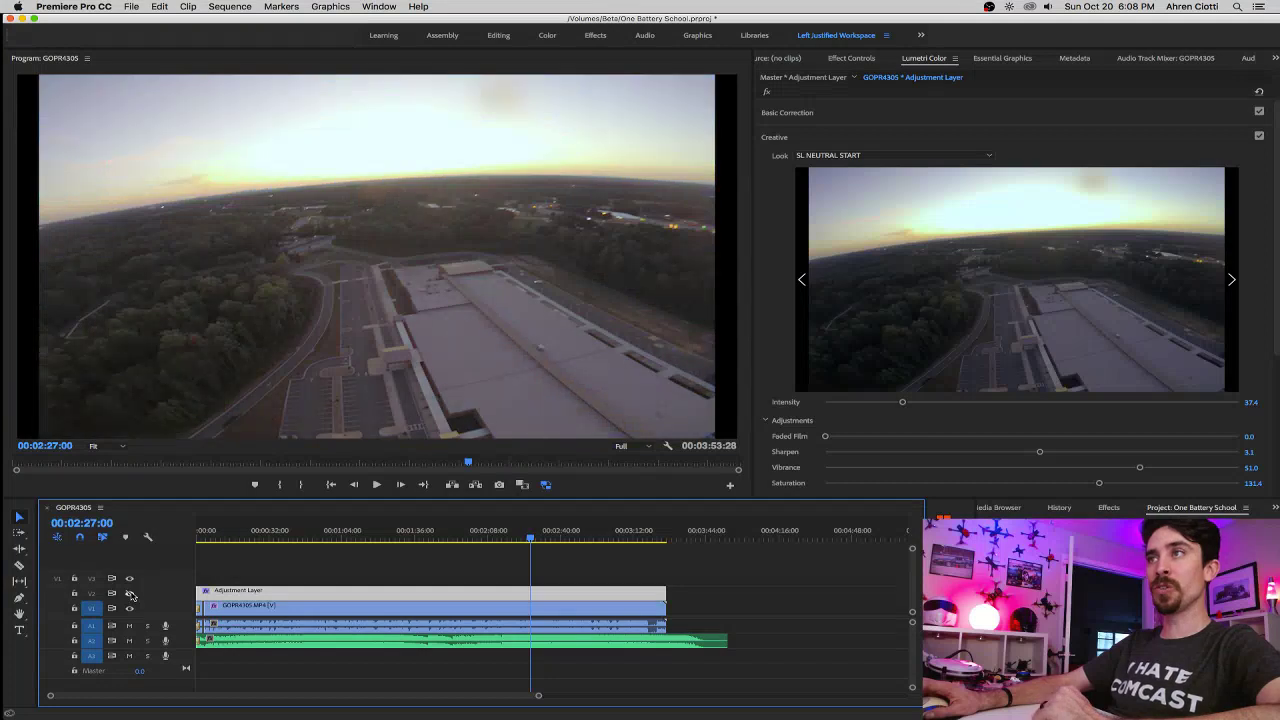
pyautogui.click(130, 596)
pyautogui.click(130, 596)
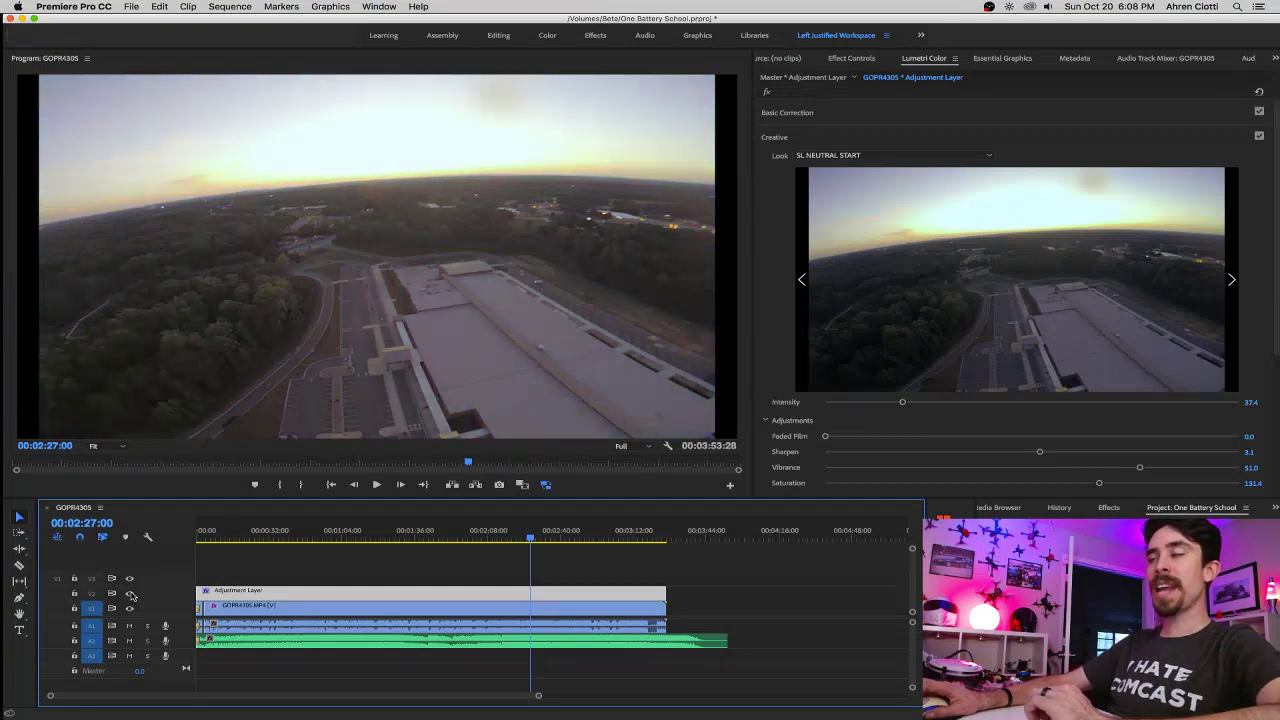
pyautogui.click(130, 596)
pyautogui.click(130, 596)
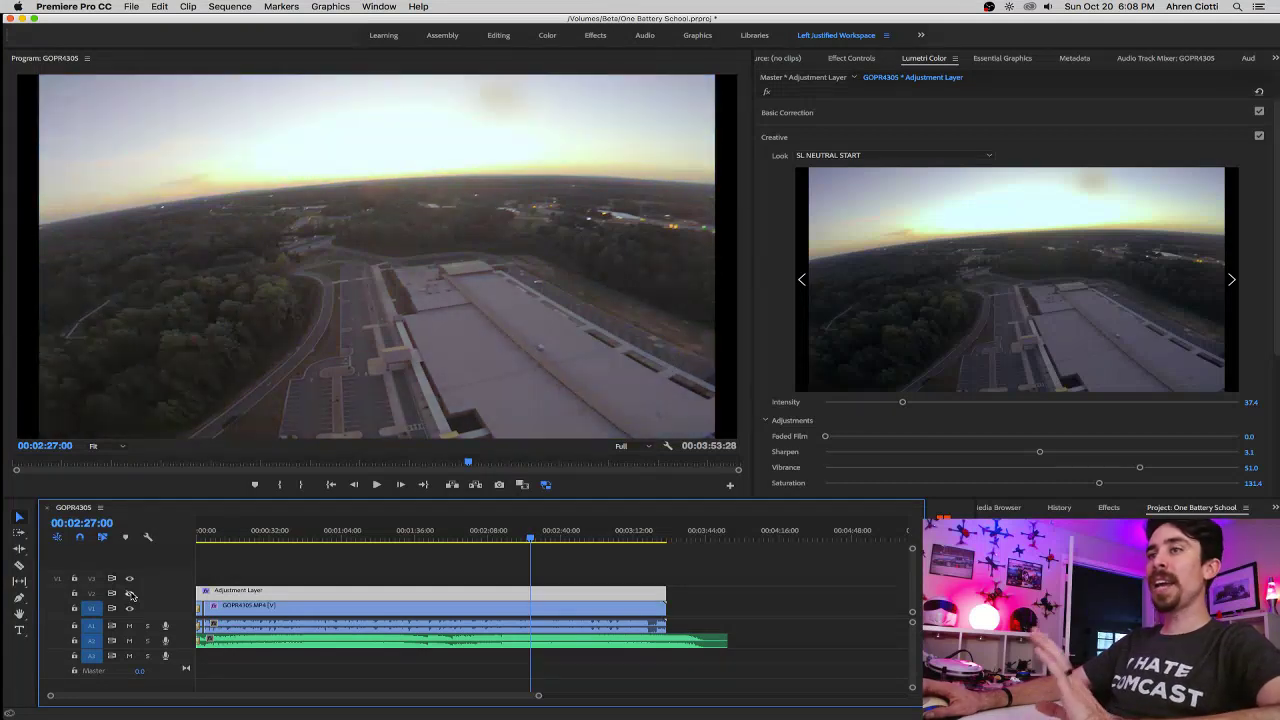
pyautogui.click(130, 596)
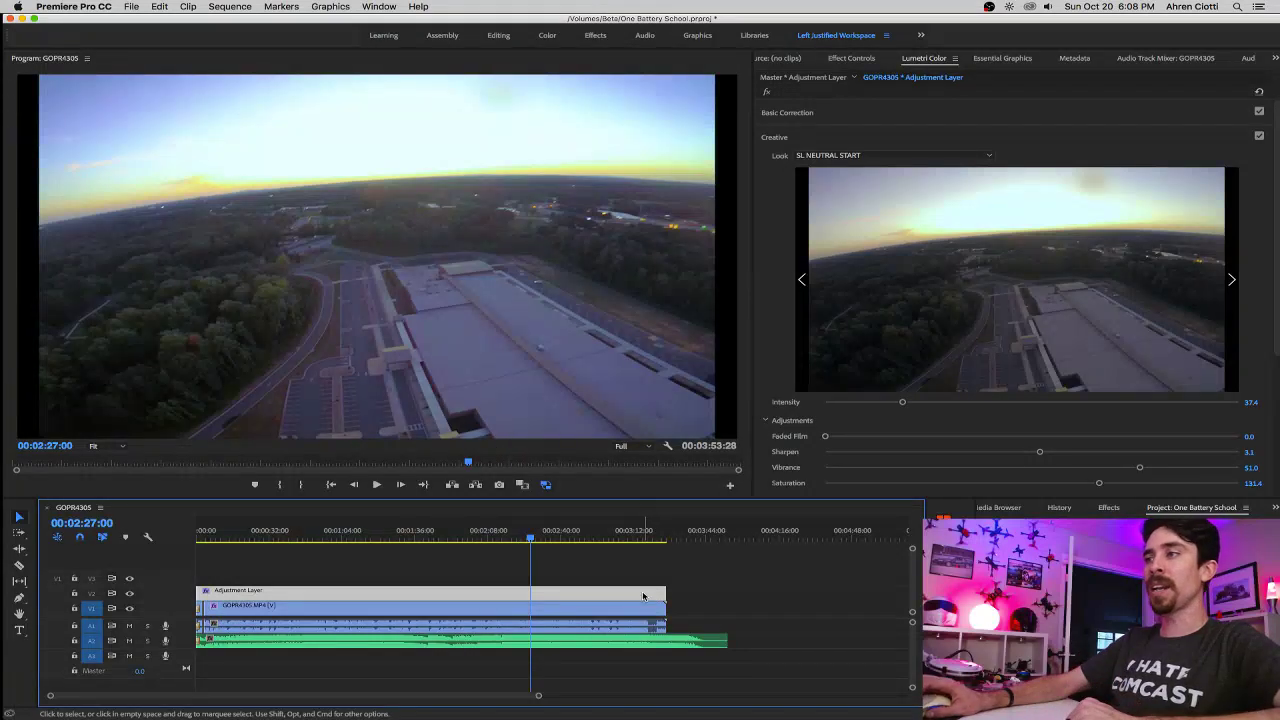
# Play the graded footage from the start of the sequence in a maximized Program monitor at 1/4 playback resolution, and restore the panel layout.
pyautogui.press('Home')
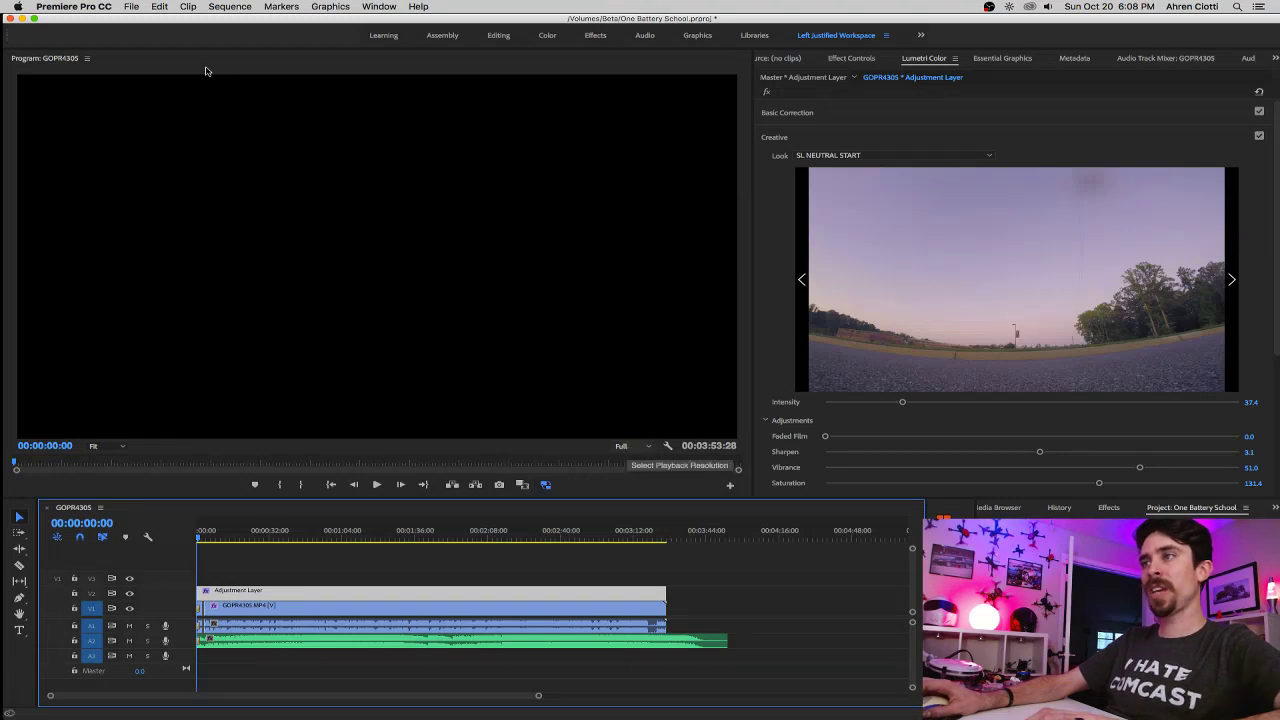
pyautogui.click(47, 61)
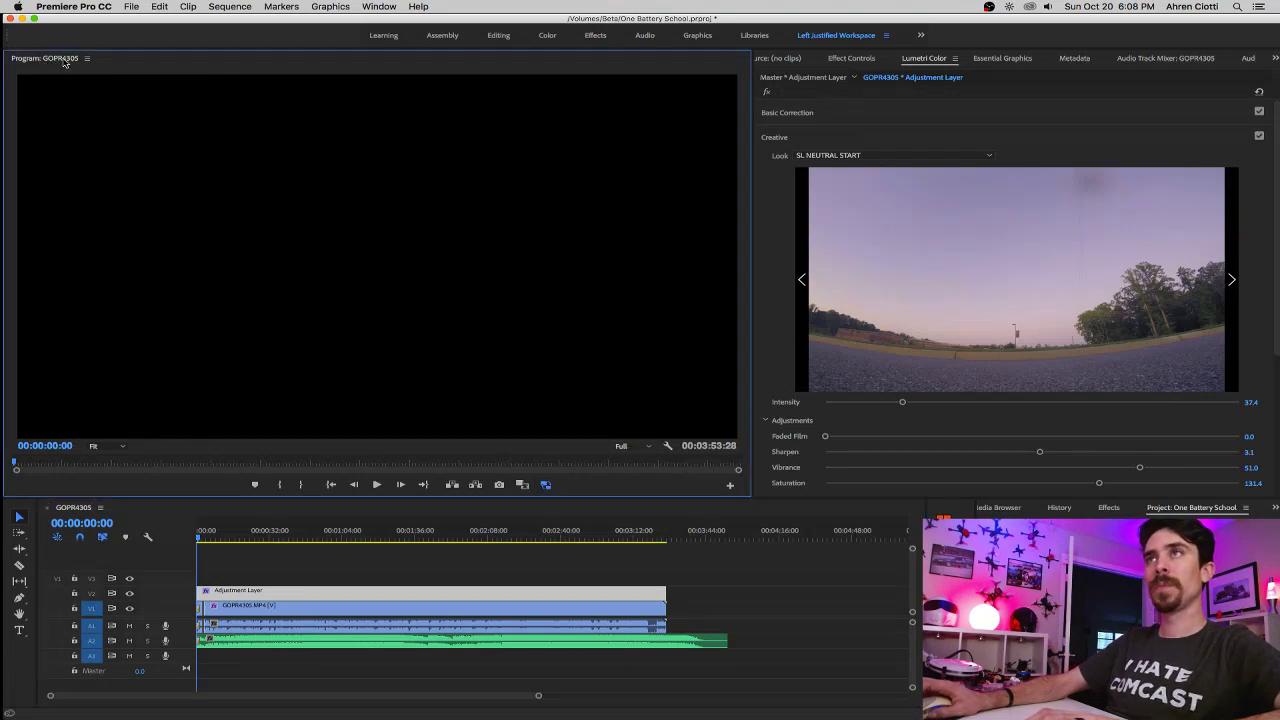
pyautogui.press('`')
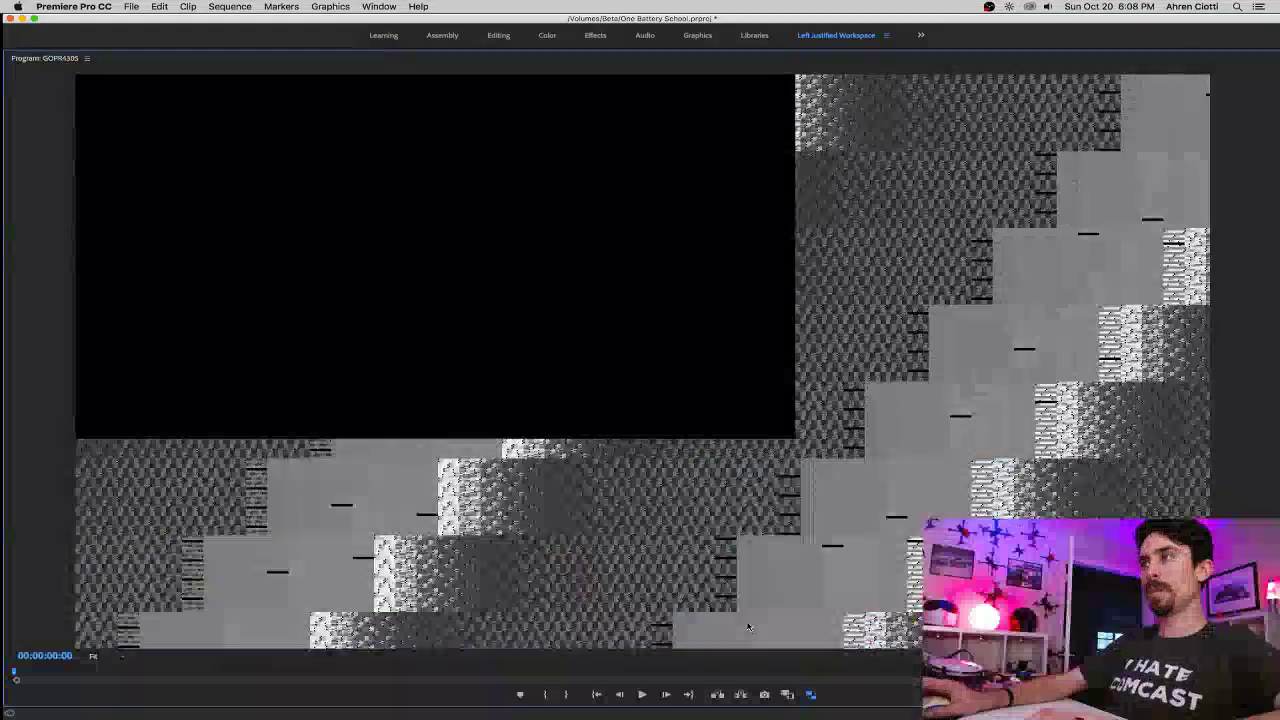
pyautogui.click(642, 694)
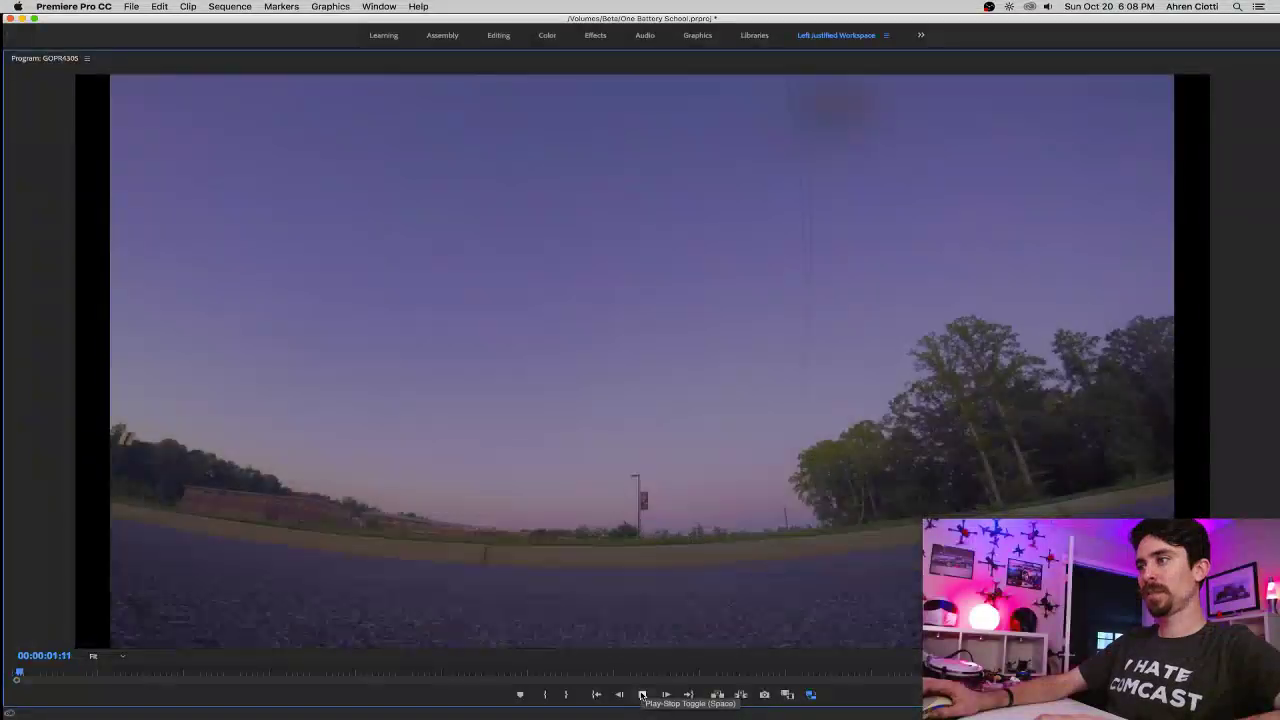
pyautogui.click(642, 694)
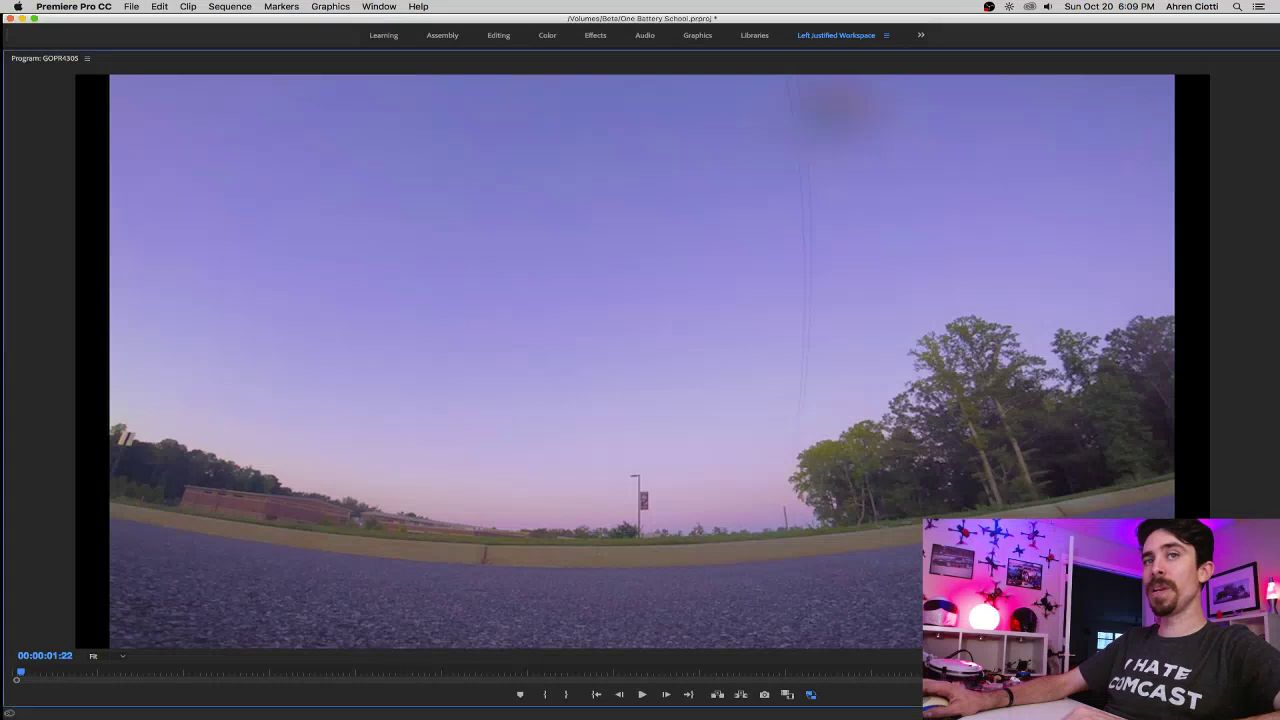
pyautogui.click(642, 695)
pyautogui.click(642, 695)
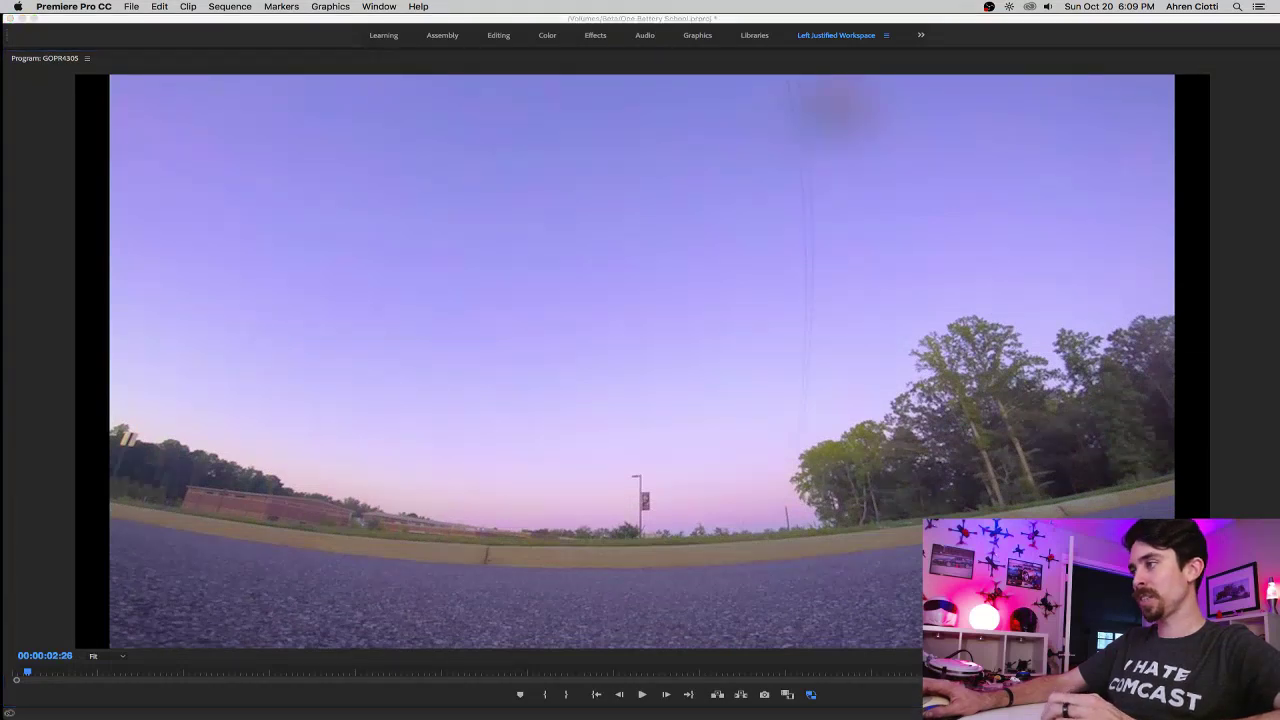
pyautogui.click(641, 696)
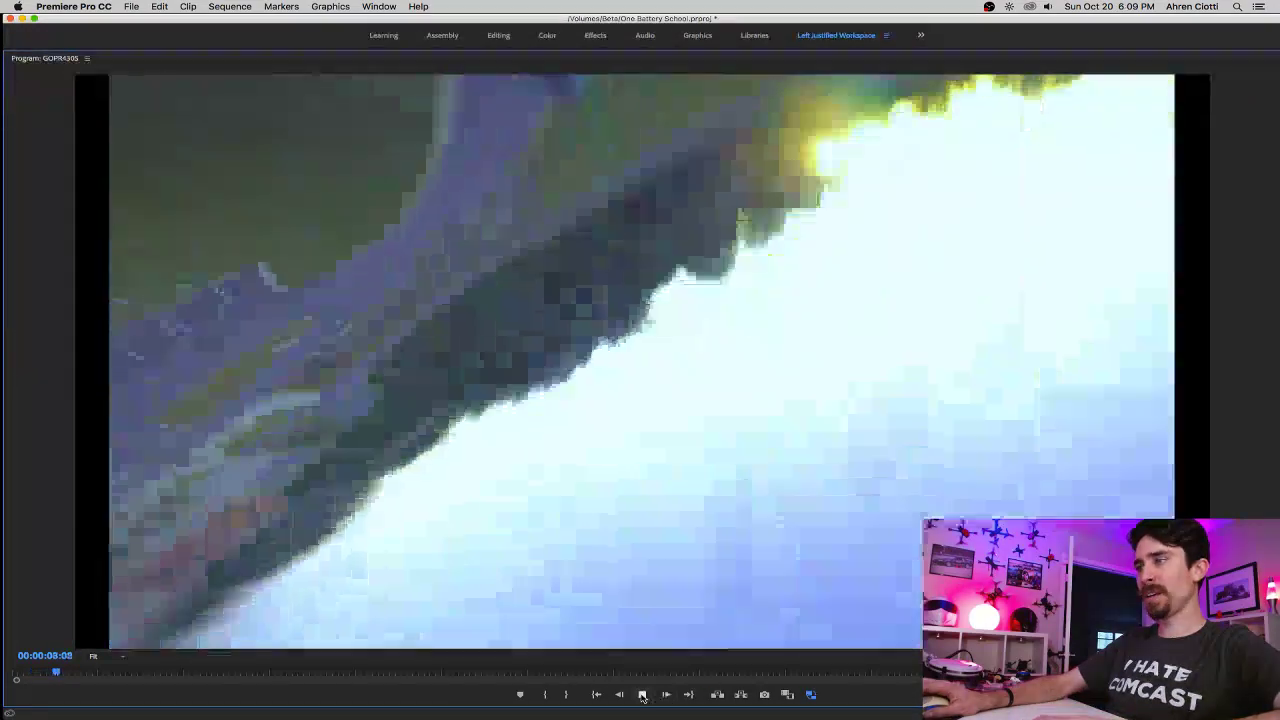
pyautogui.click(641, 696)
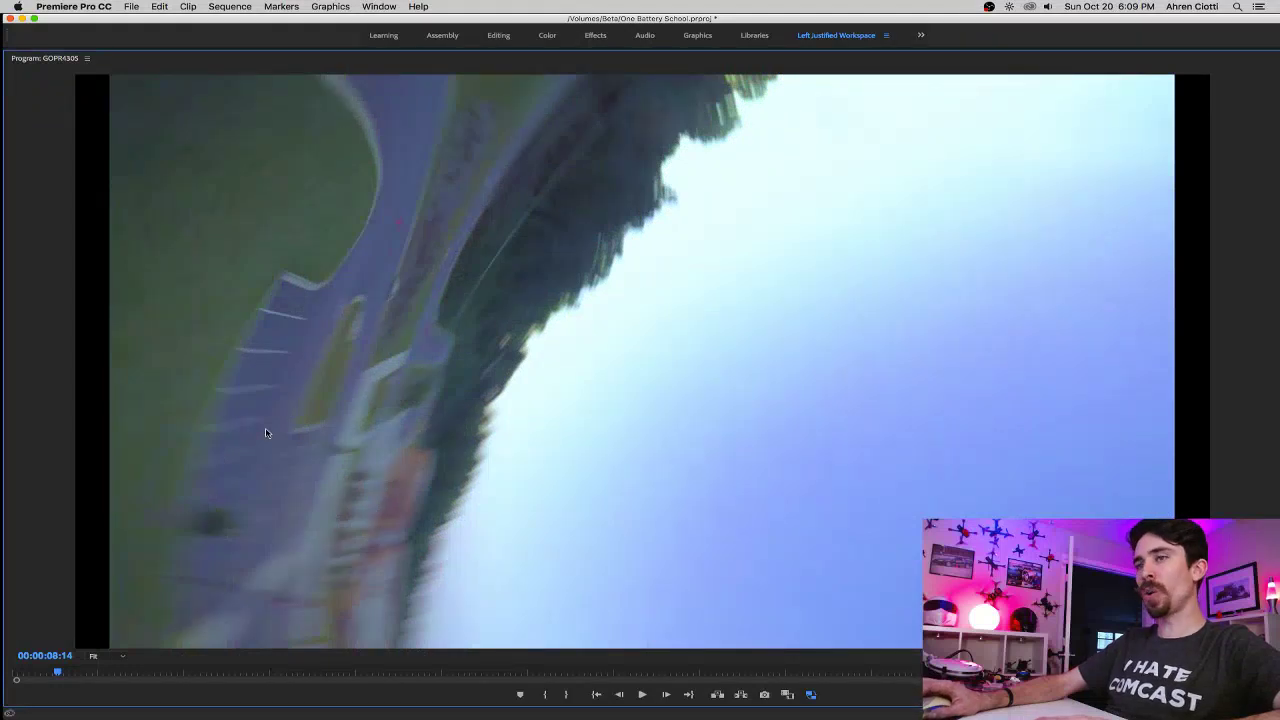
pyautogui.doubleClick(58, 60)
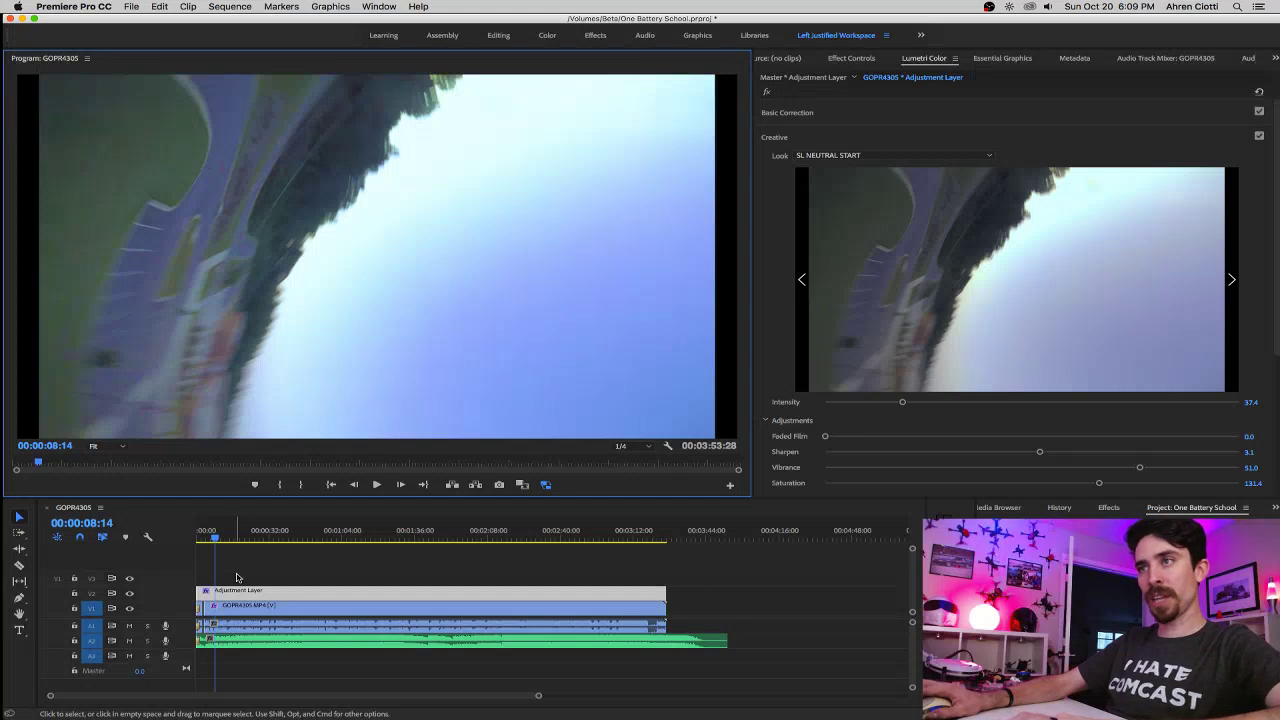
# Reset the white balance of the main GOPR4305.MP4 clip on V1, with Temperature and Tint both at 0.
pyautogui.press('\\')
pyautogui.scroll(2, 235, 577)
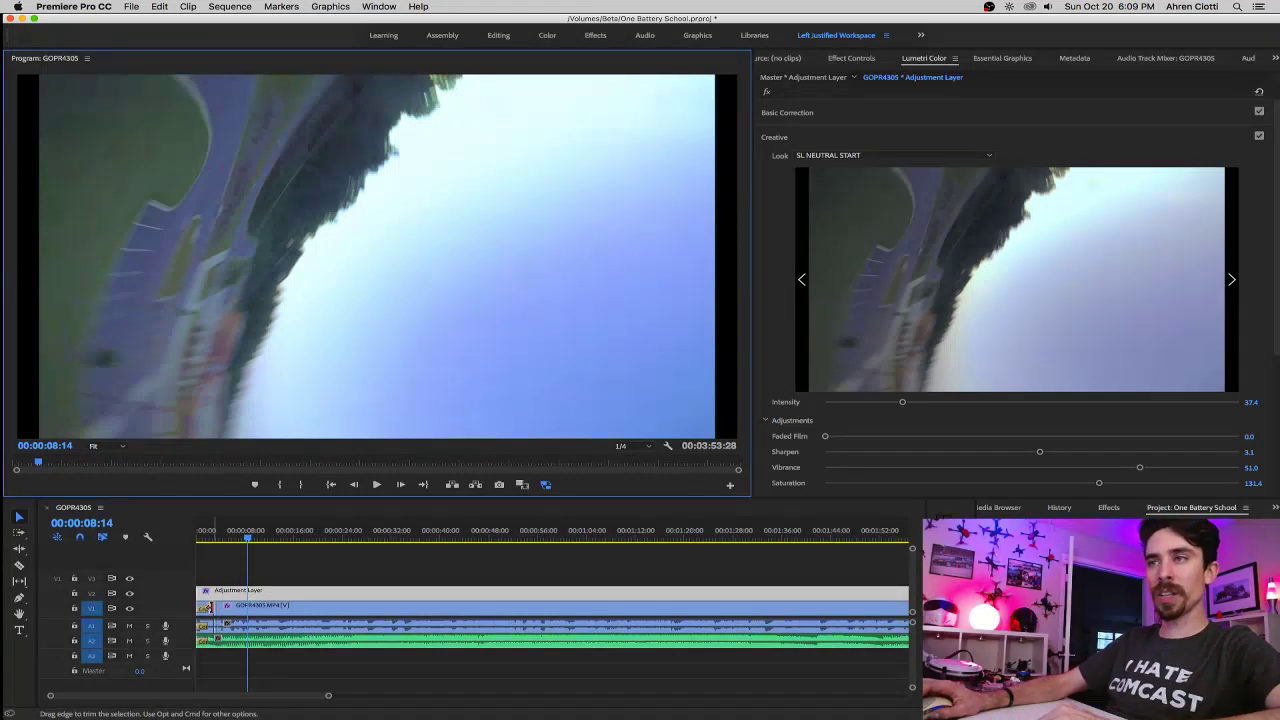
pyautogui.press('=')
pyautogui.press('=')
pyautogui.press('=')
pyautogui.hotkey('shift', 'd')
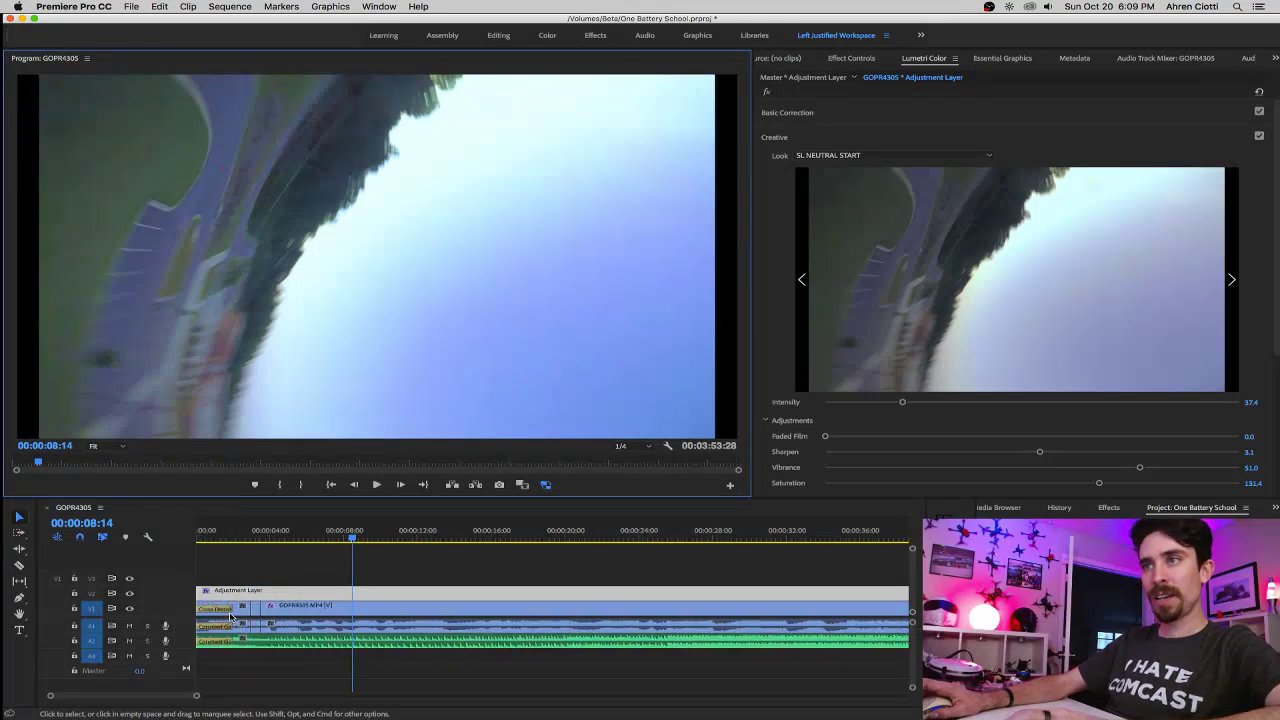
pyautogui.click(256, 614)
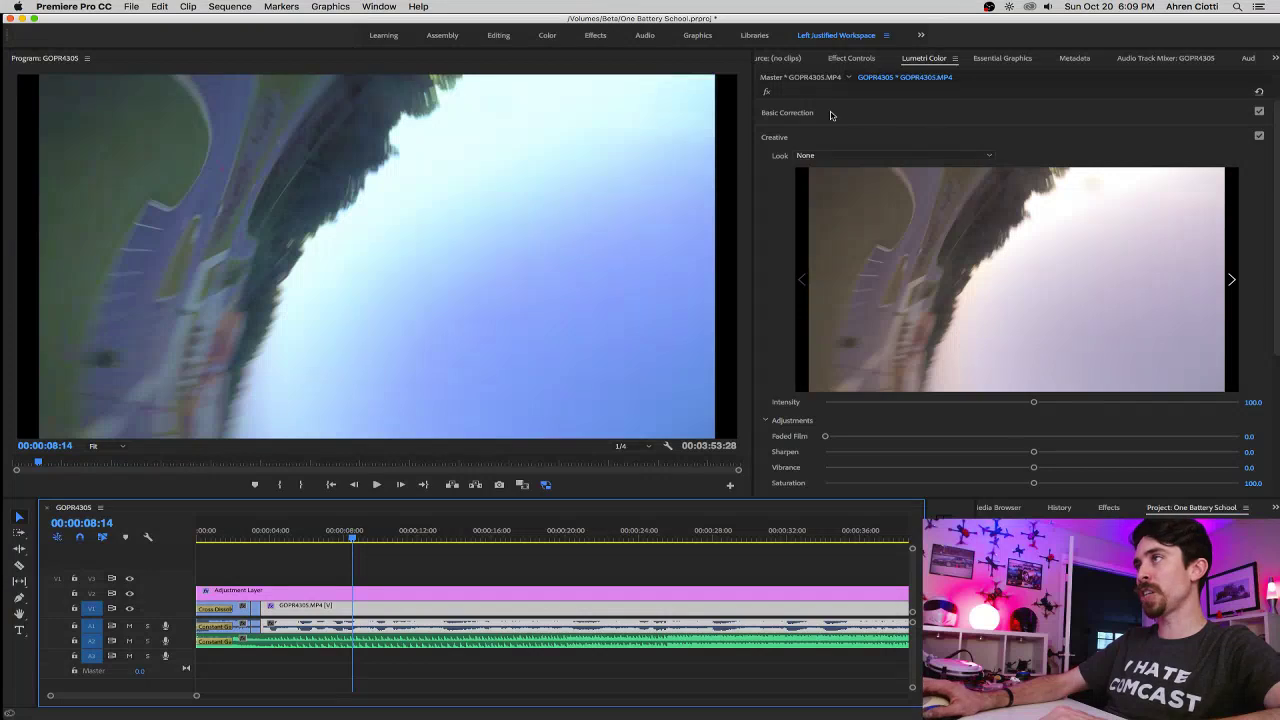
pyautogui.click(785, 113)
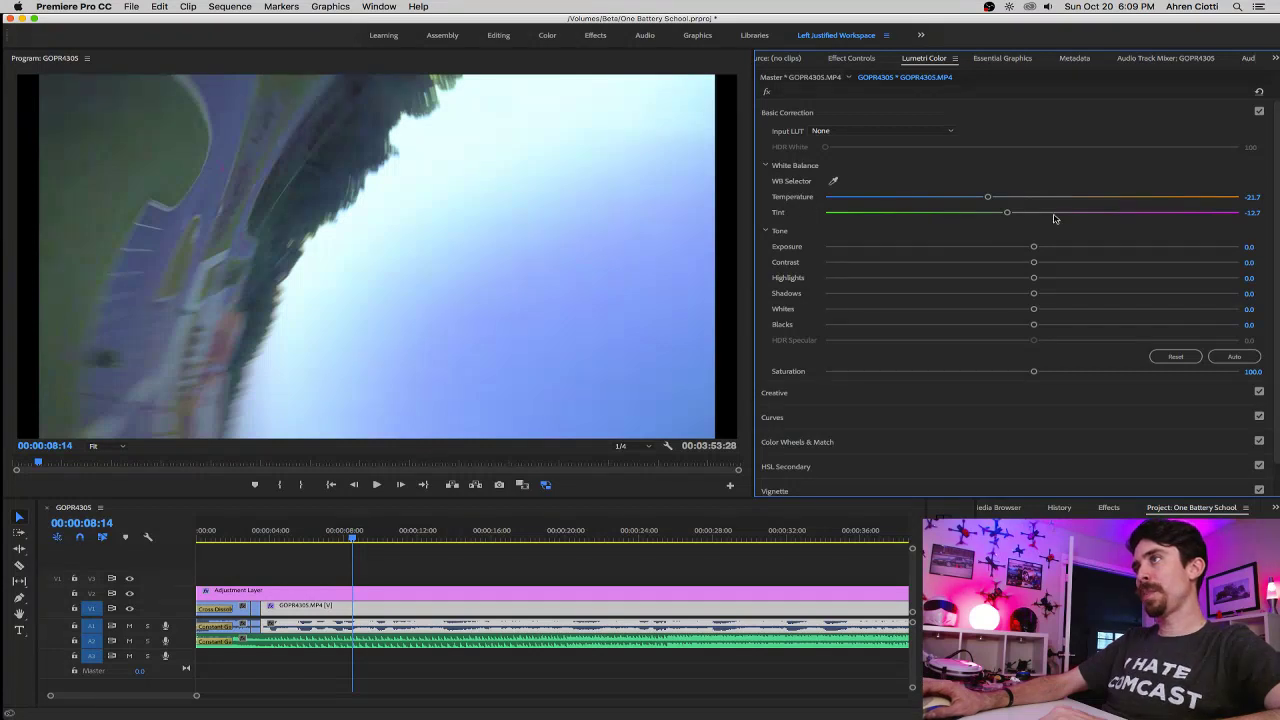
pyautogui.click(1250, 213)
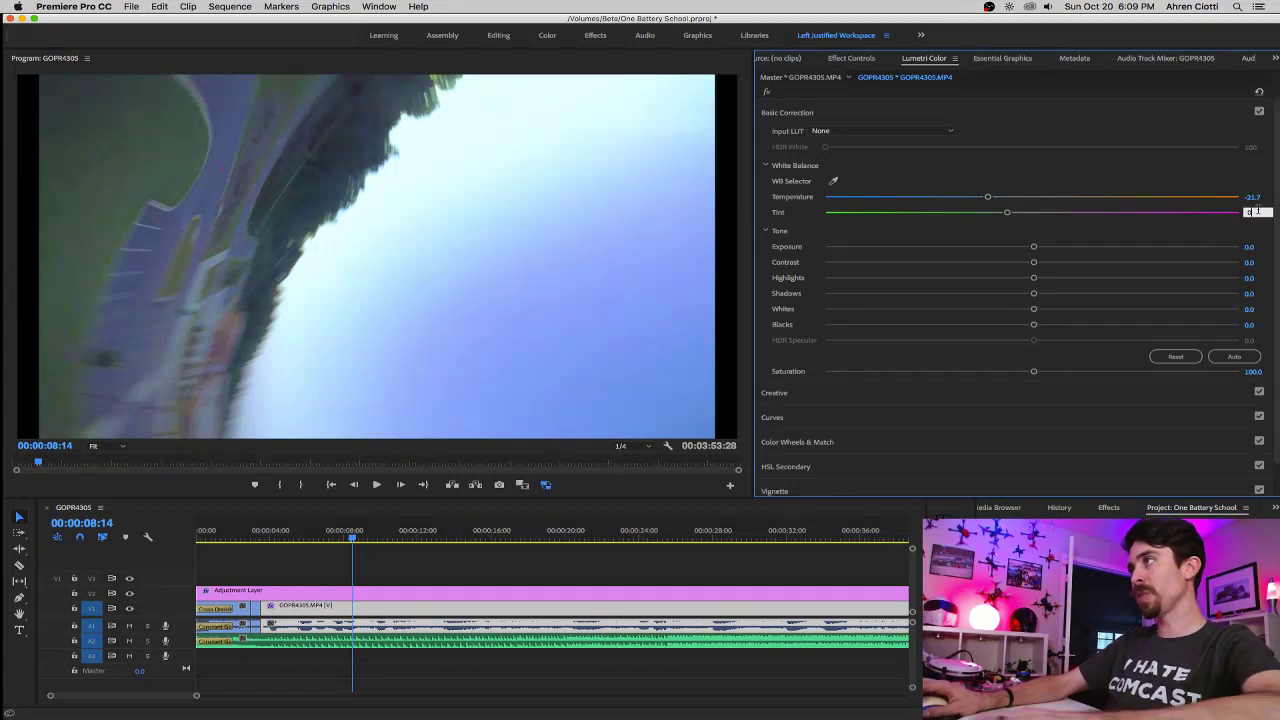
pyautogui.write('0')
pyautogui.click(1252, 197)
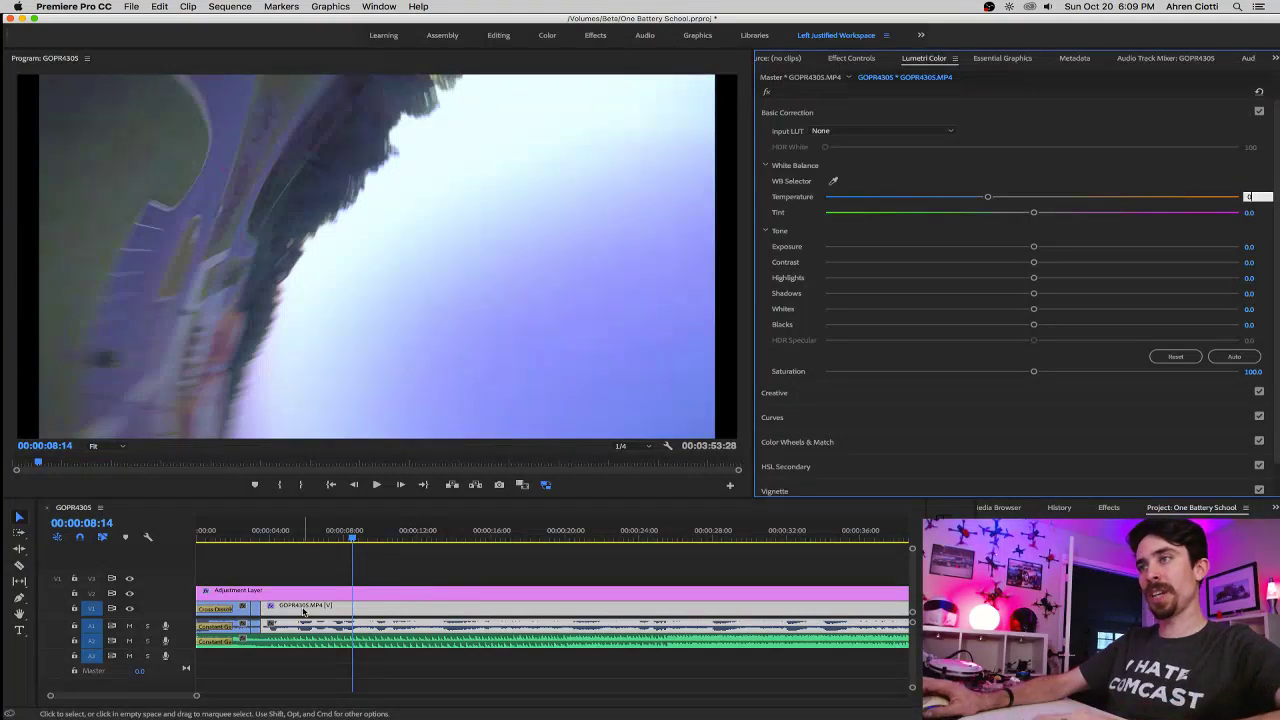
pyautogui.click(1175, 357)
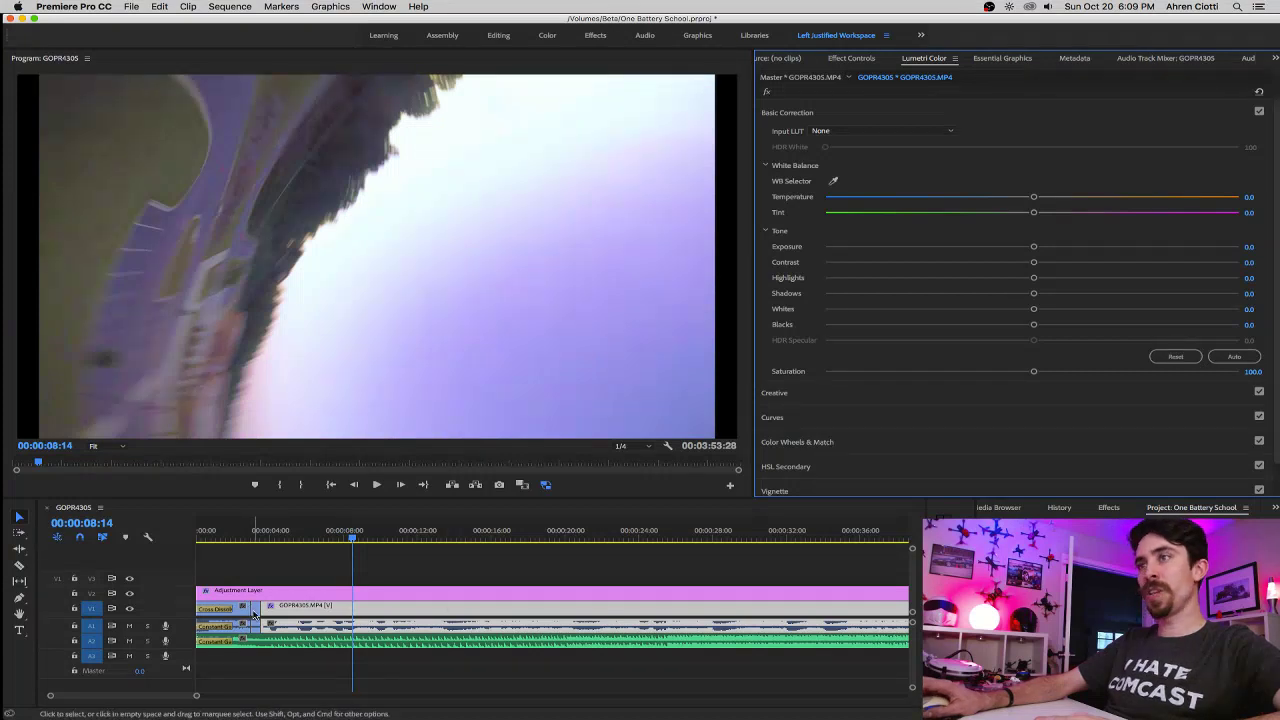
# Check the Basic Correction settings of the short opening clip and the adjustment layer, and move the playhead to 00:02:24:14 over the aerial building shot.
pyautogui.click(254, 612)
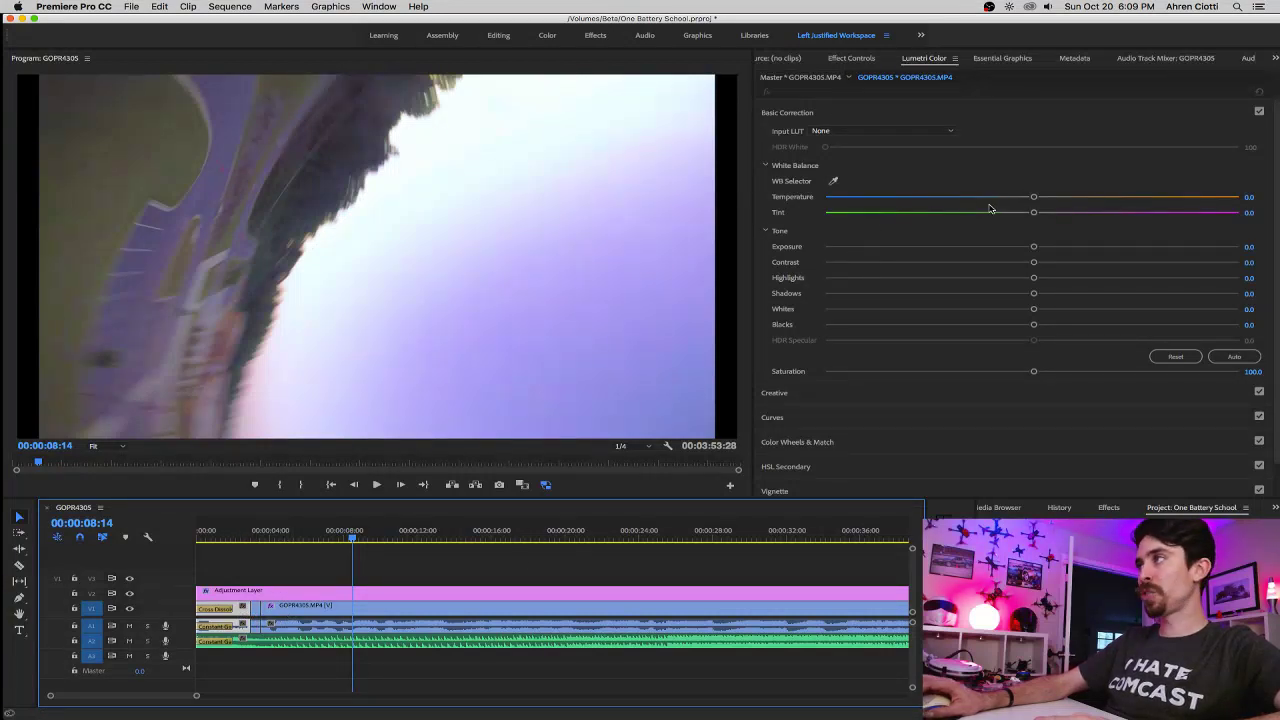
pyautogui.click(380, 592)
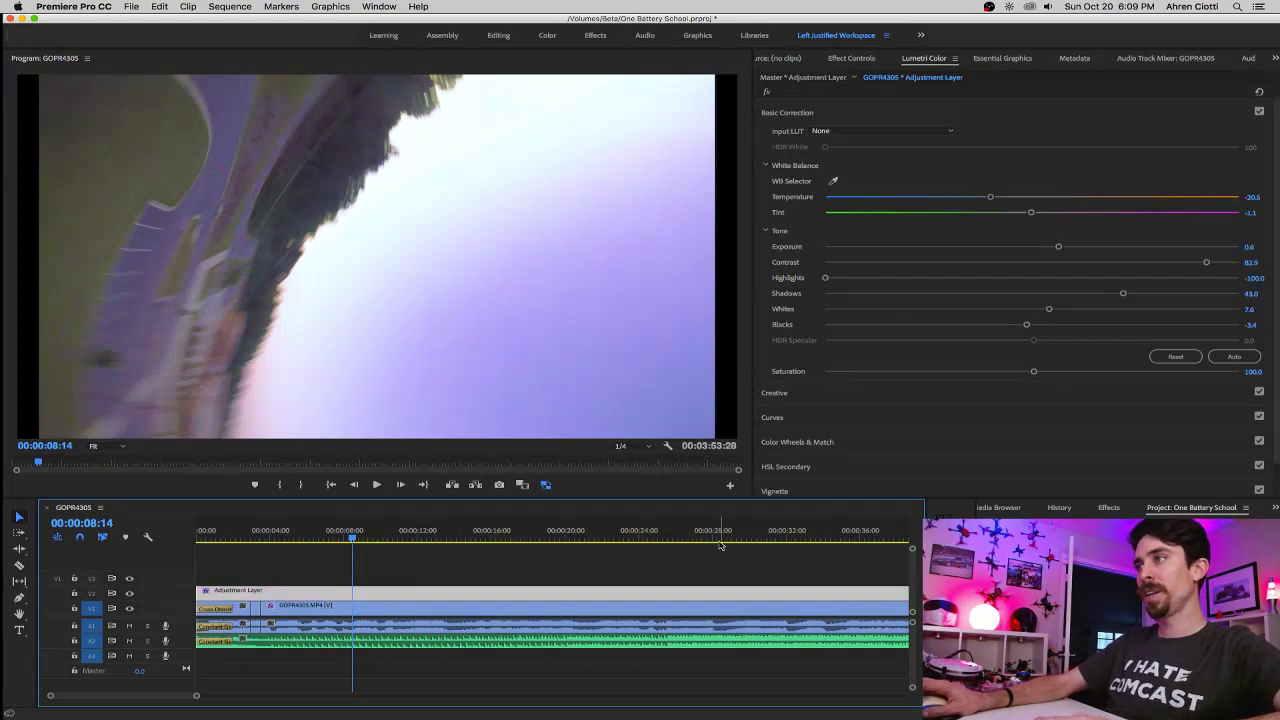
pyautogui.moveTo(720, 545); pyautogui.dragTo(828, 543)
pyautogui.click(687, 546)
pyautogui.press('-')
pyautogui.press('-')
pyautogui.press('-')
pyautogui.press('-')
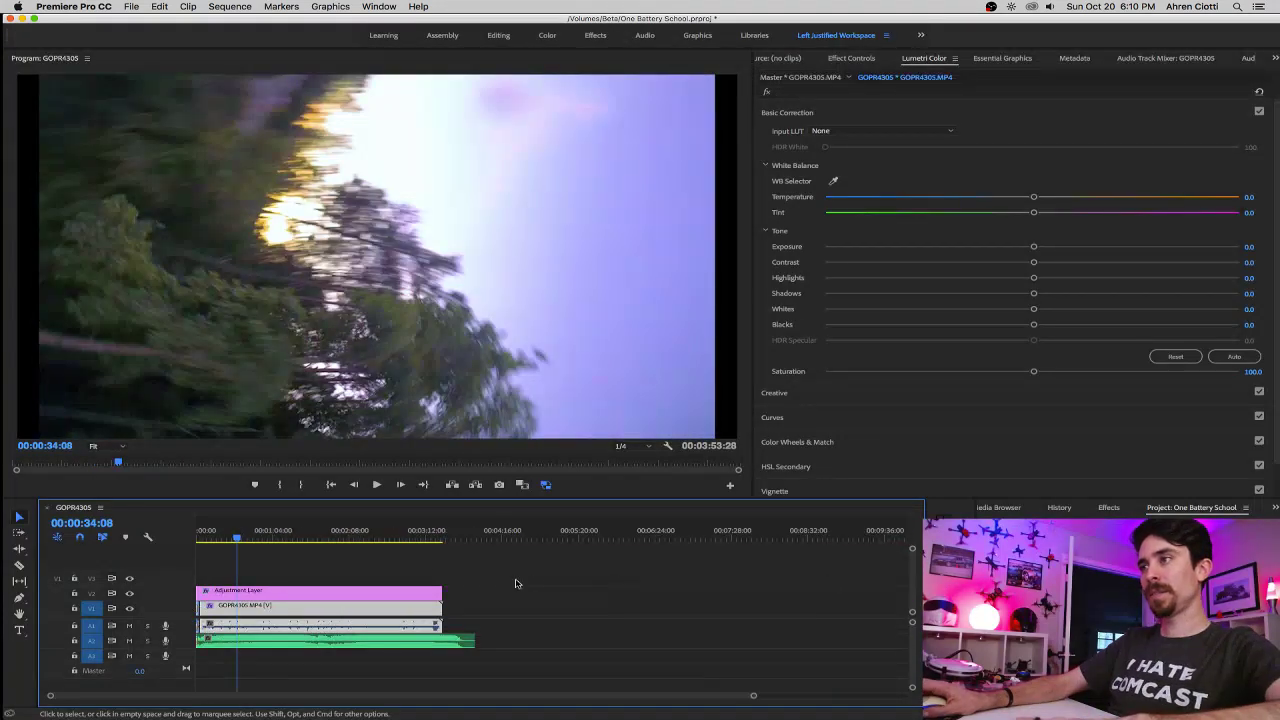
pyautogui.click(362, 543)
pyautogui.click(361, 543)
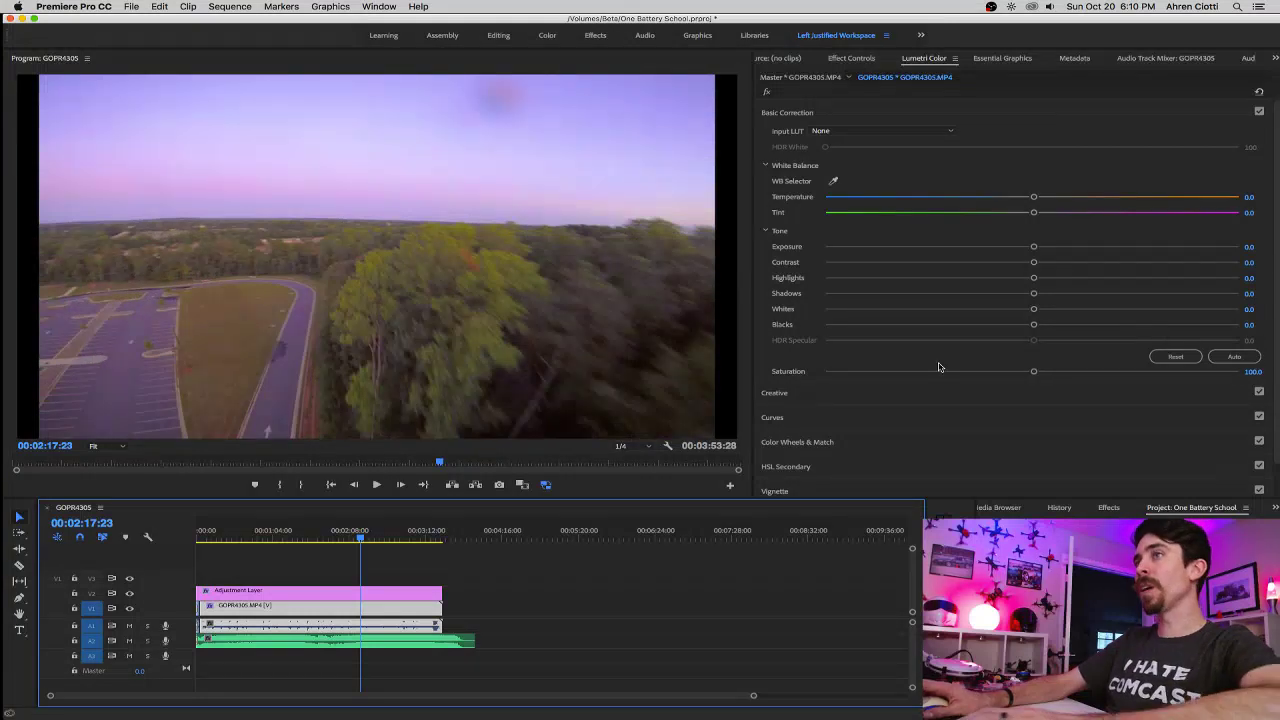
pyautogui.moveTo(361, 540); pyautogui.dragTo(369, 541)
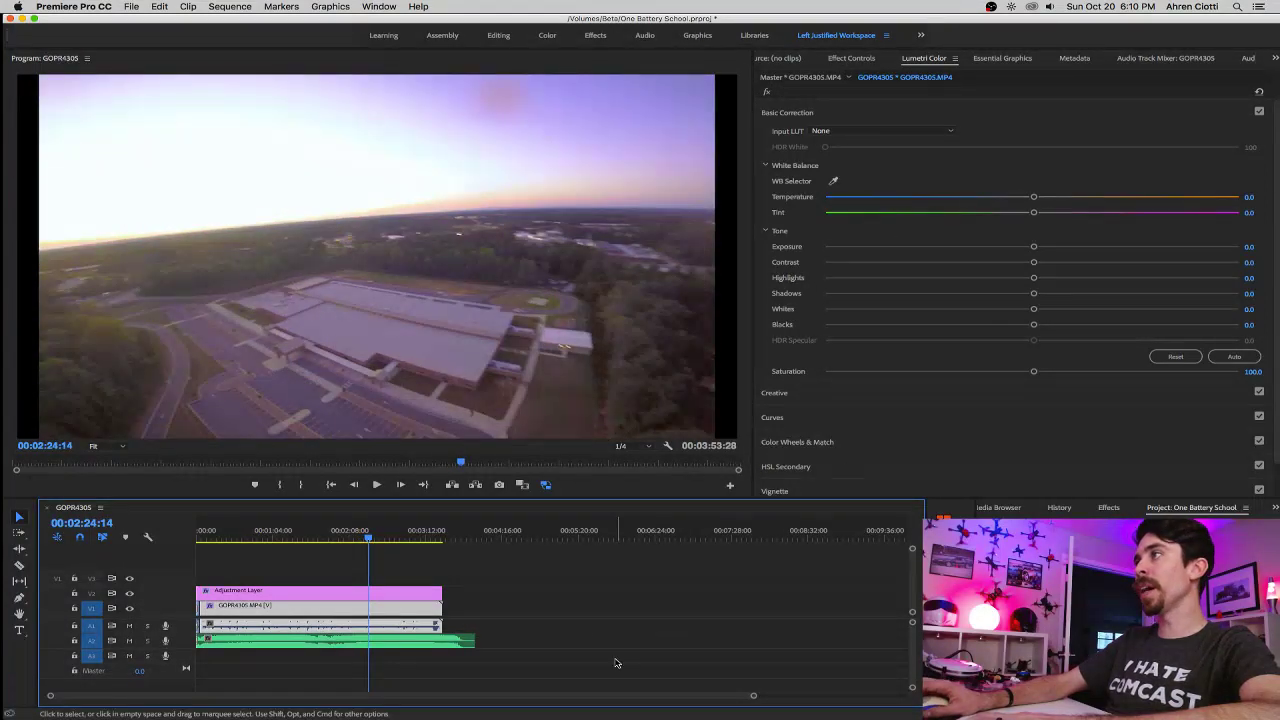
# Try to white-balance the adjustment layer by sampling the parking lot and the building's roof with the WB Selector.
pyautogui.click(310, 593)
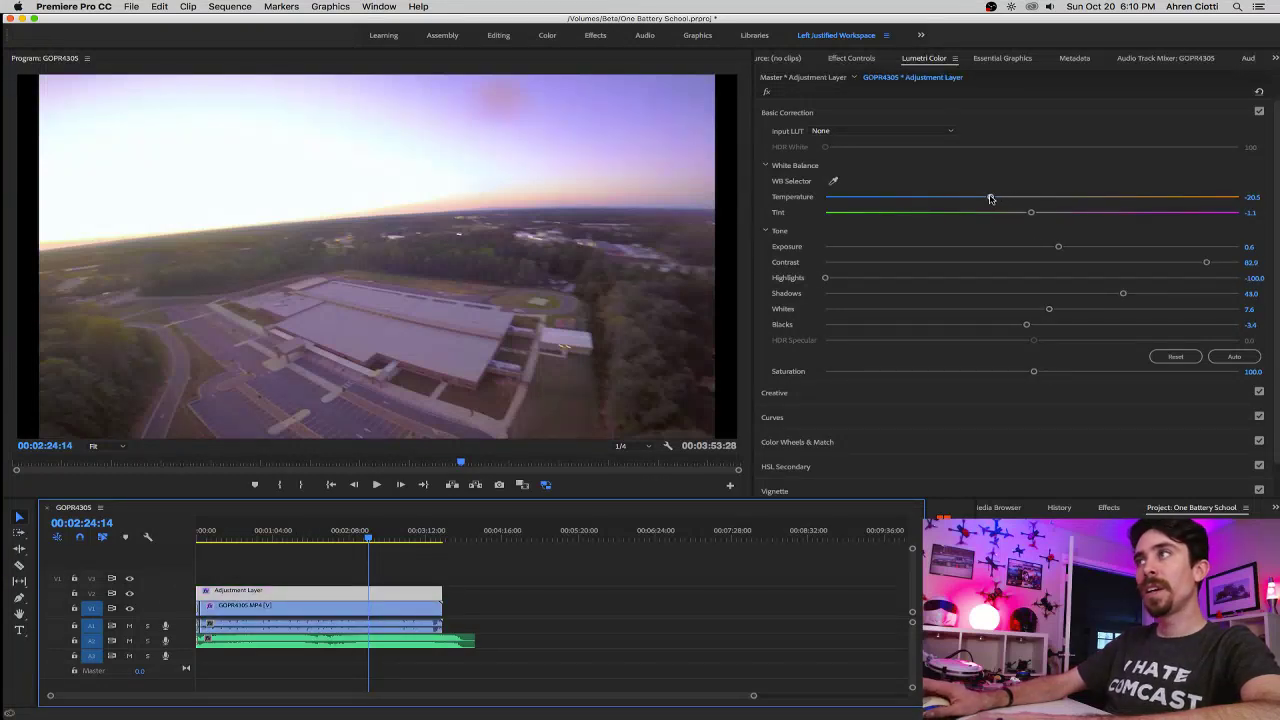
pyautogui.click(834, 183)
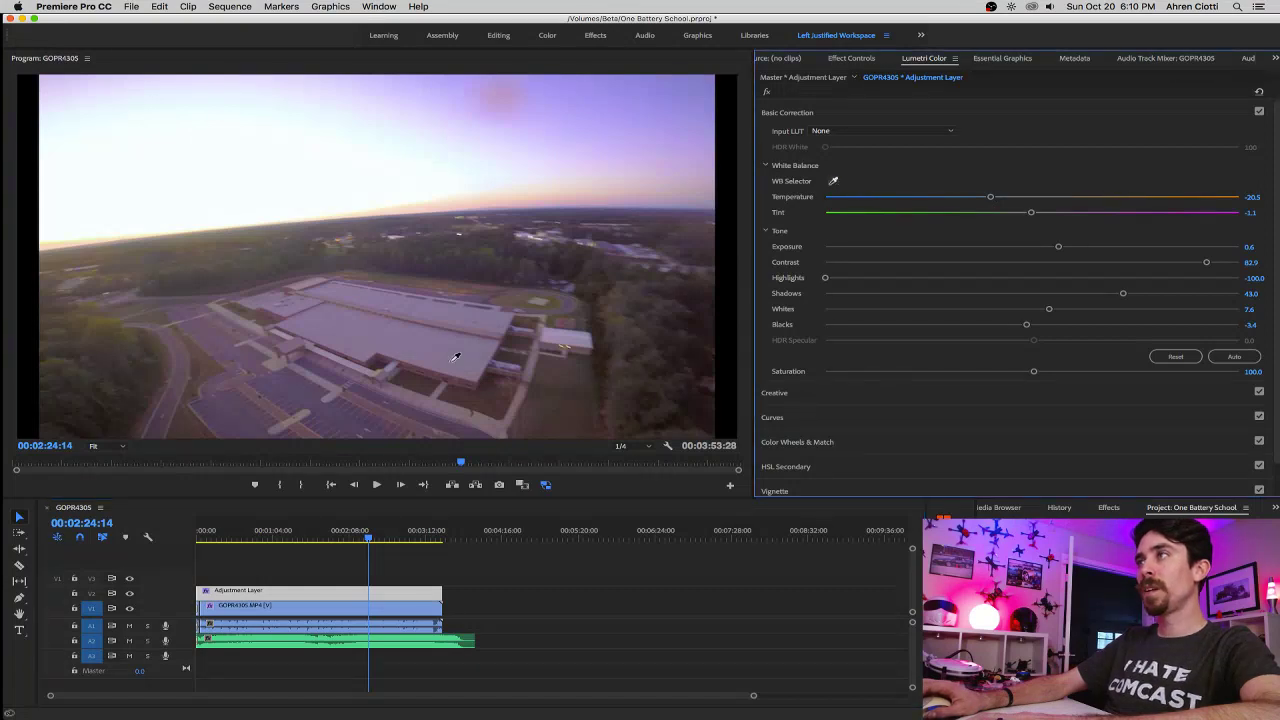
pyautogui.click(290, 390)
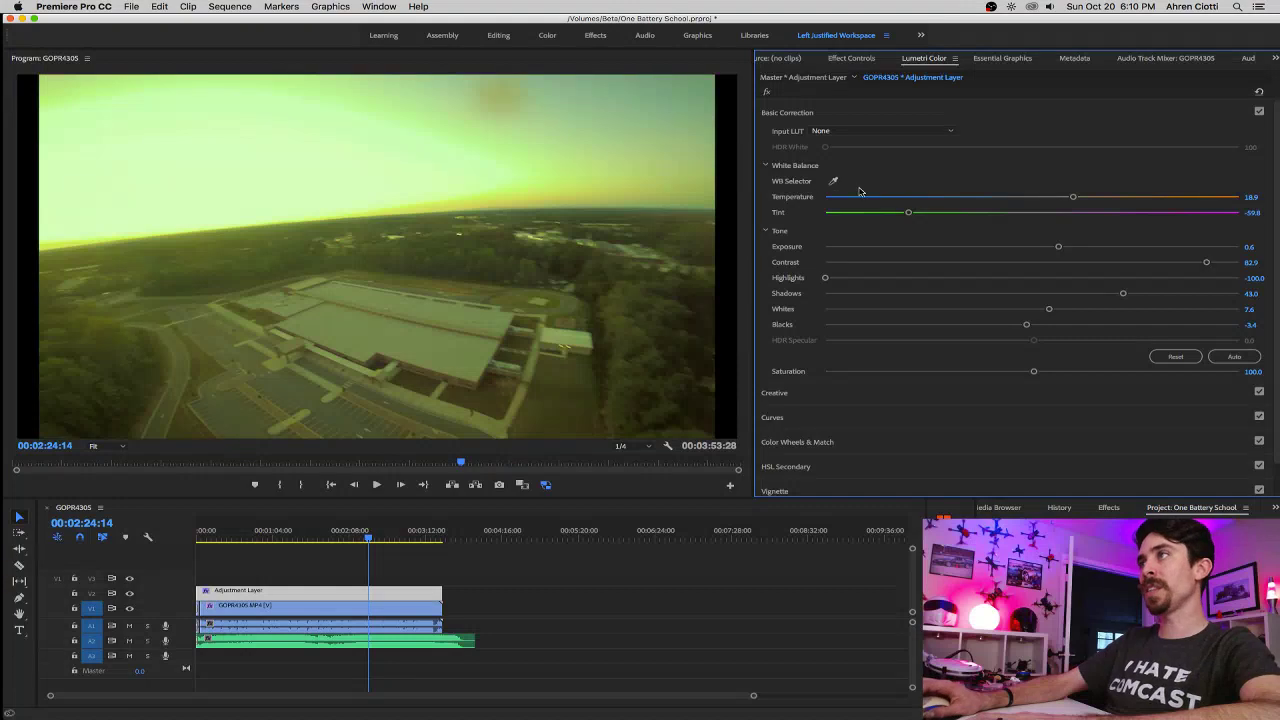
pyautogui.click(439, 347)
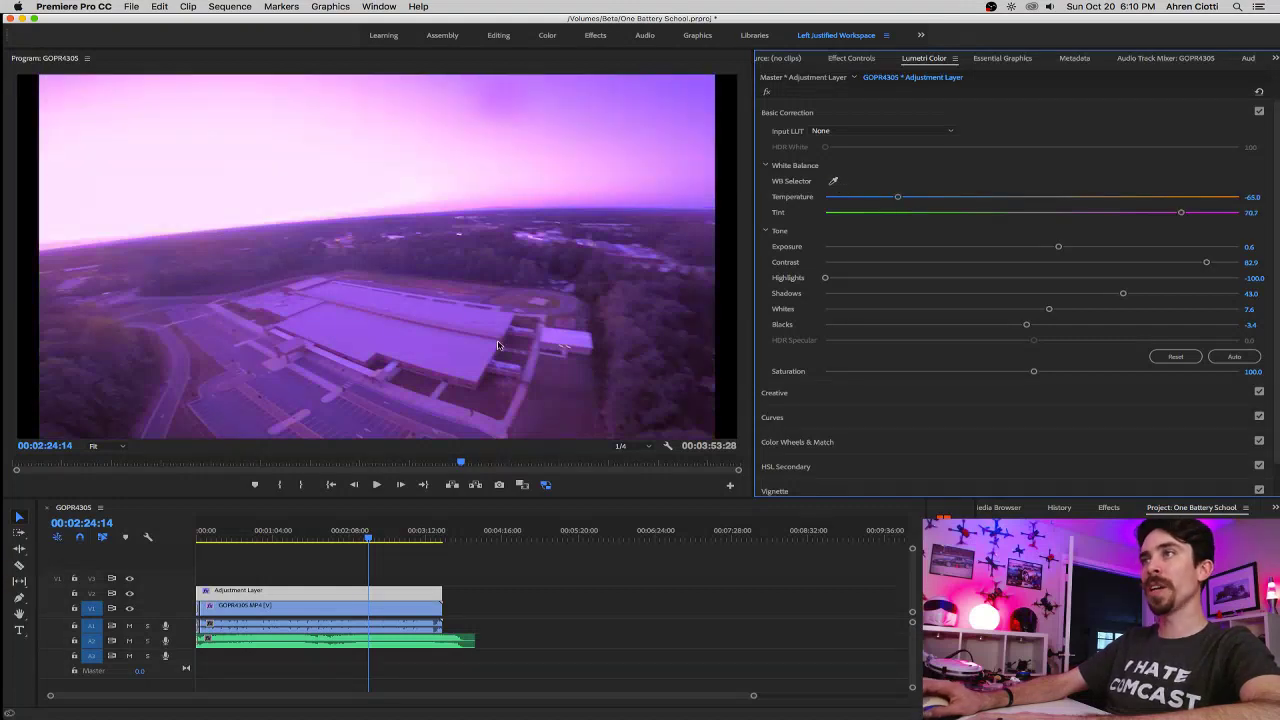
pyautogui.click(286, 392)
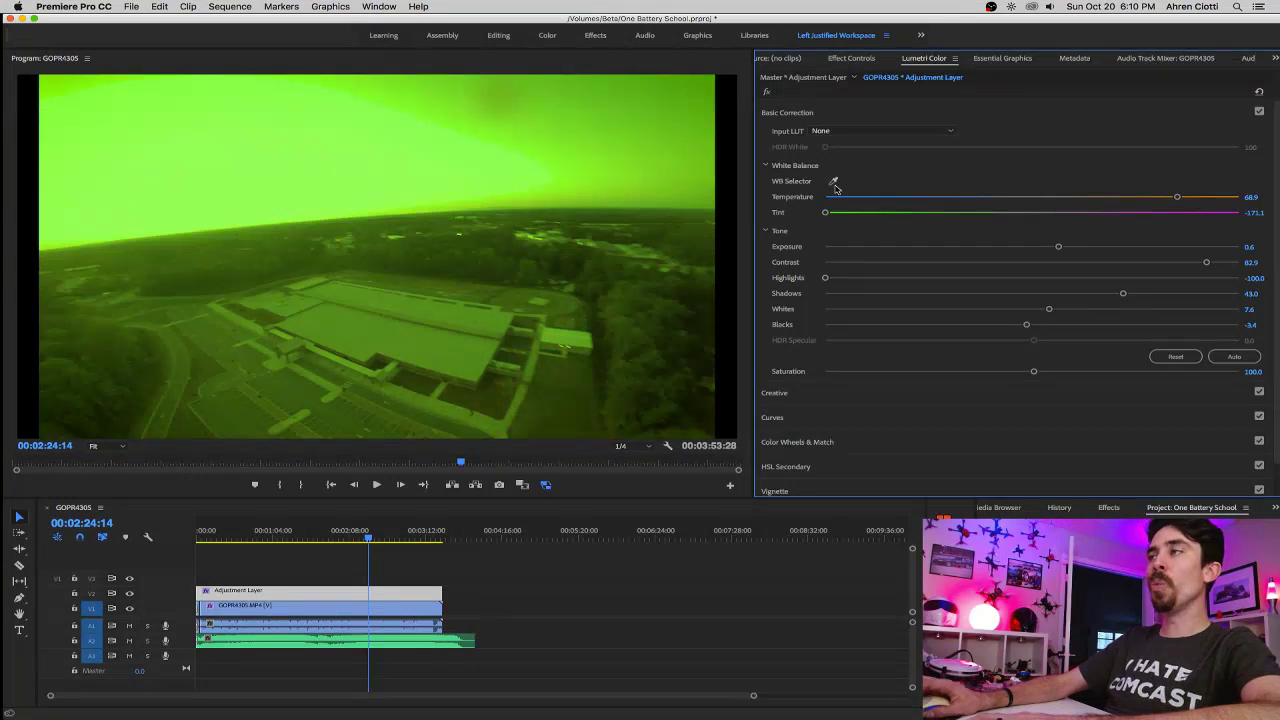
pyautogui.click(303, 389)
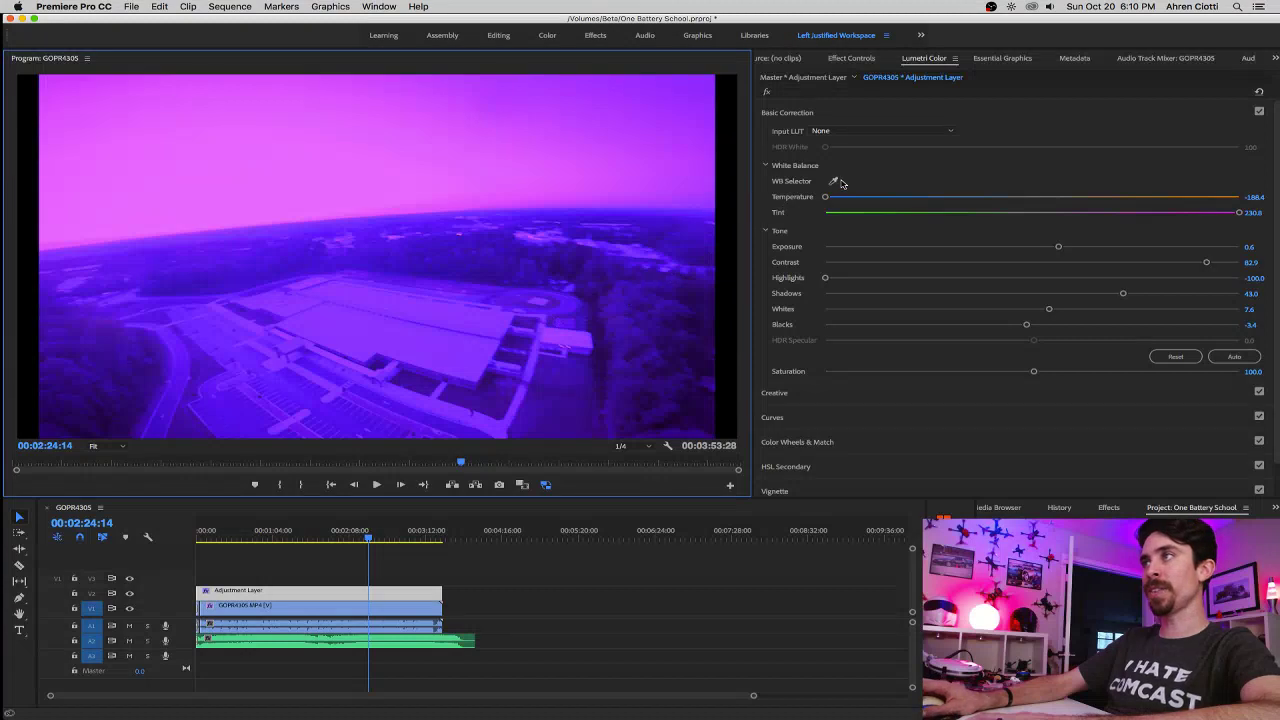
pyautogui.click(834, 181)
pyautogui.click(288, 422)
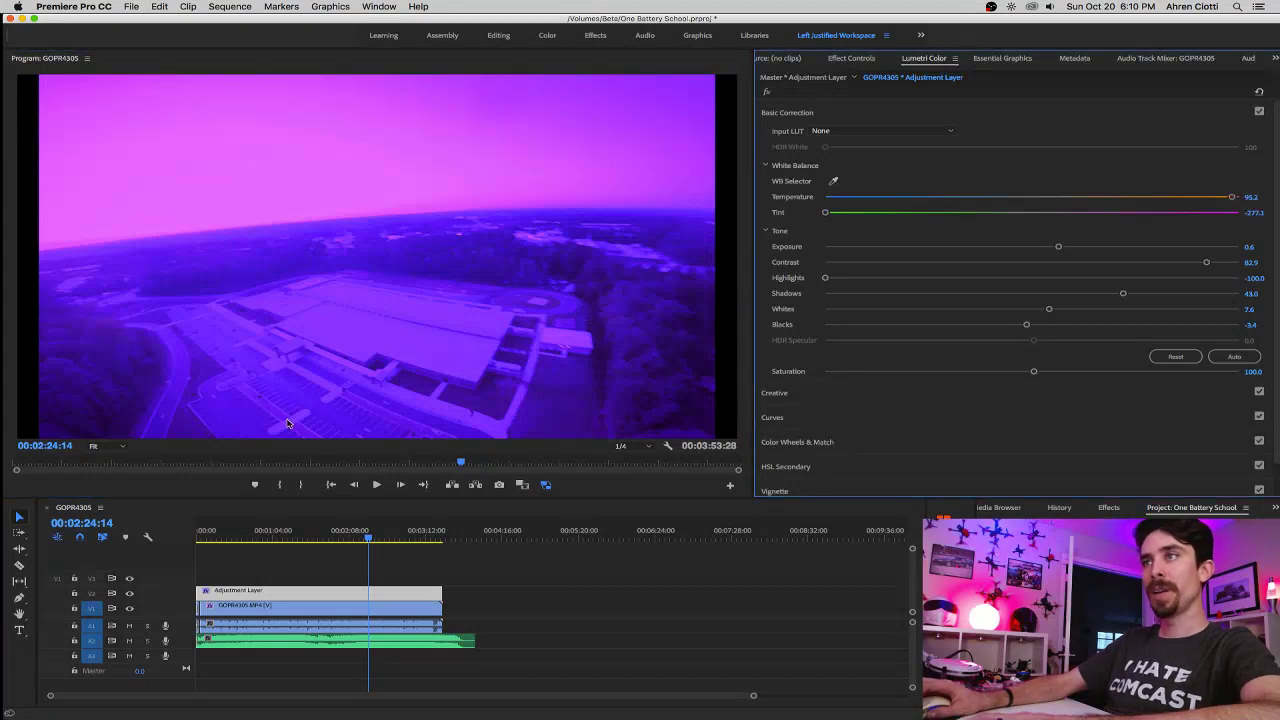
# Set the adjustment layer's Temperature and Tint to 0.
pyautogui.click(1249, 198)
pyautogui.write('0')
pyautogui.press('Tab')
pyautogui.write('0')
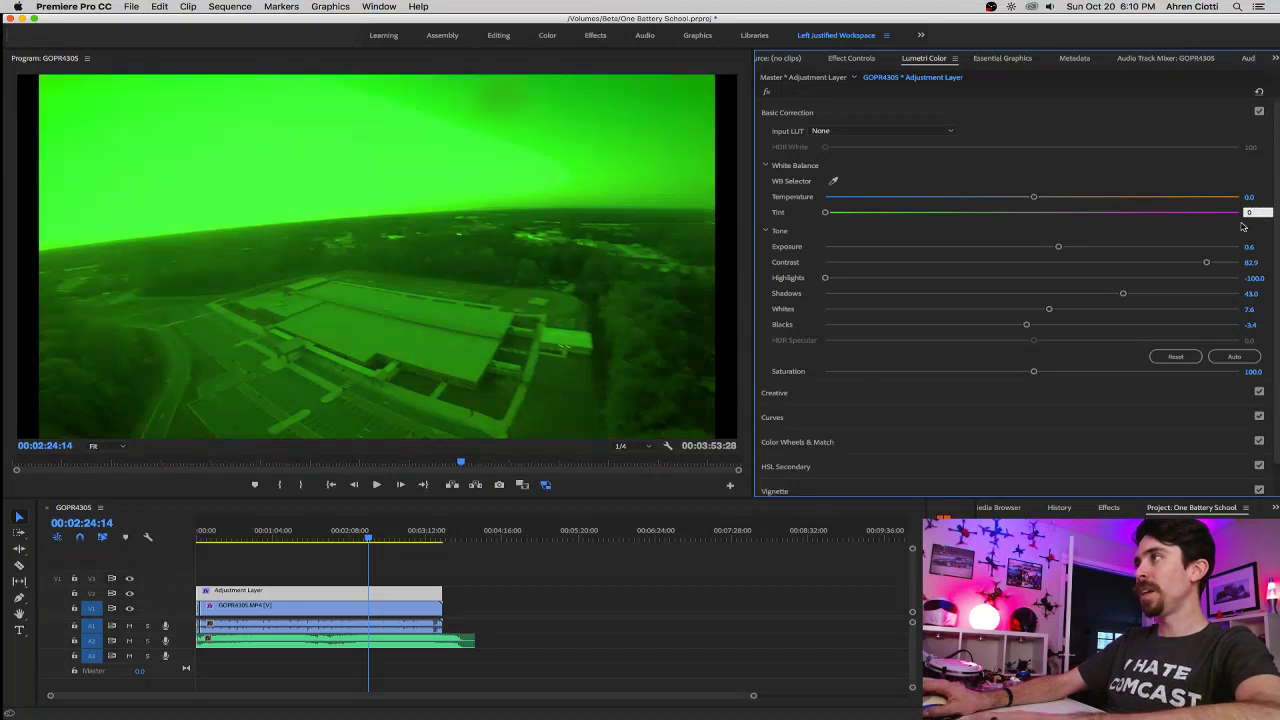
pyautogui.press('Return')
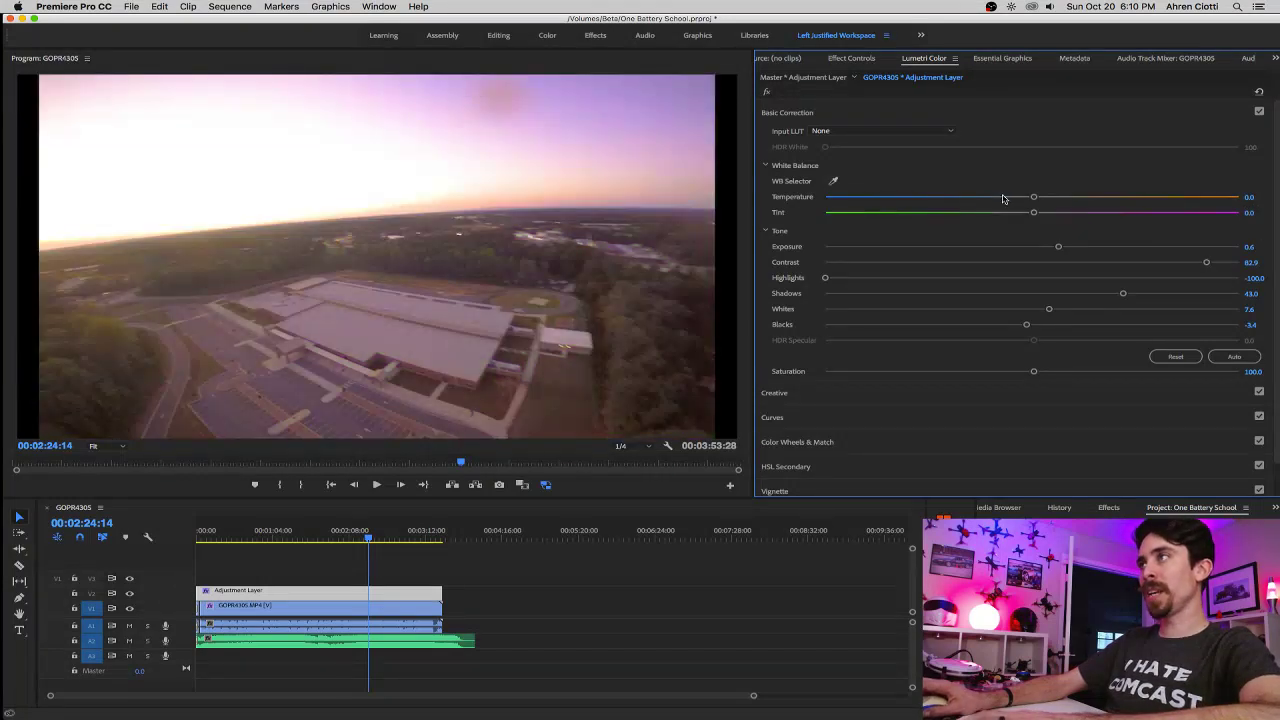
# Adjust the adjustment layer's white balance by eye to a Temperature of -29.1 and a Tint of -0.8.
pyautogui.moveTo(1034, 198); pyautogui.dragTo(970, 204)
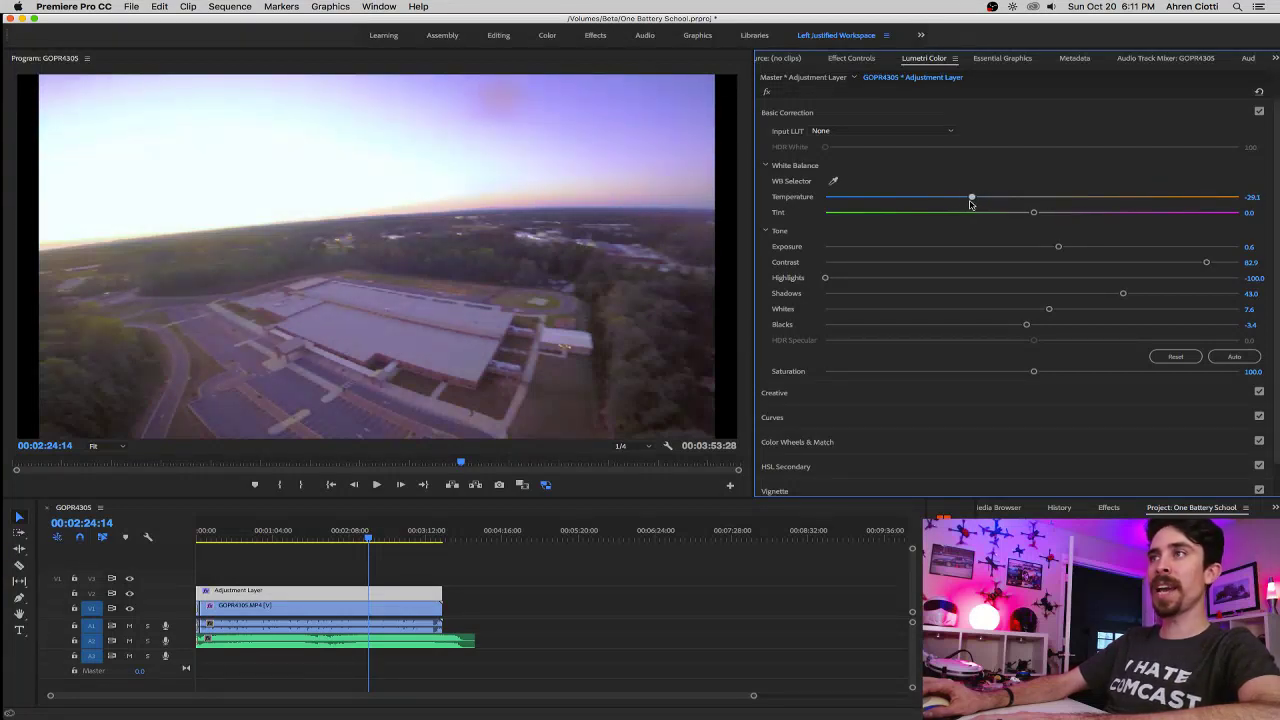
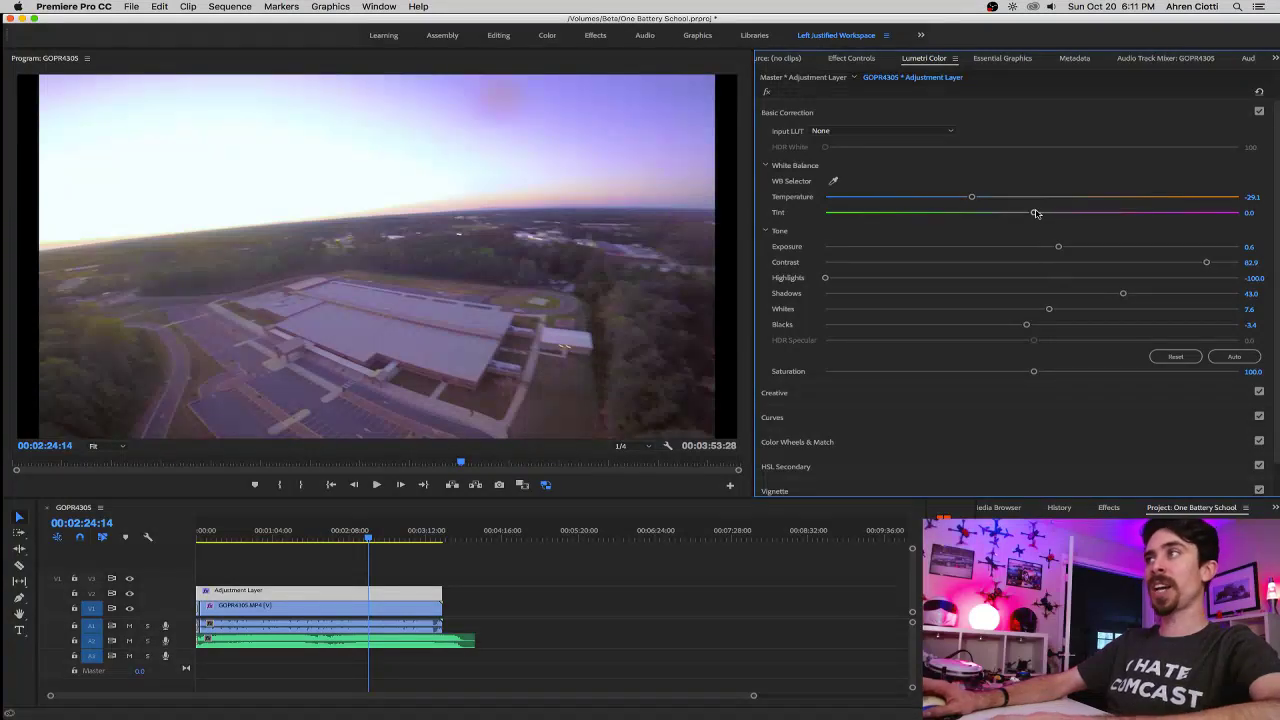
pyautogui.moveTo(1034, 212); pyautogui.dragTo(1037, 215)
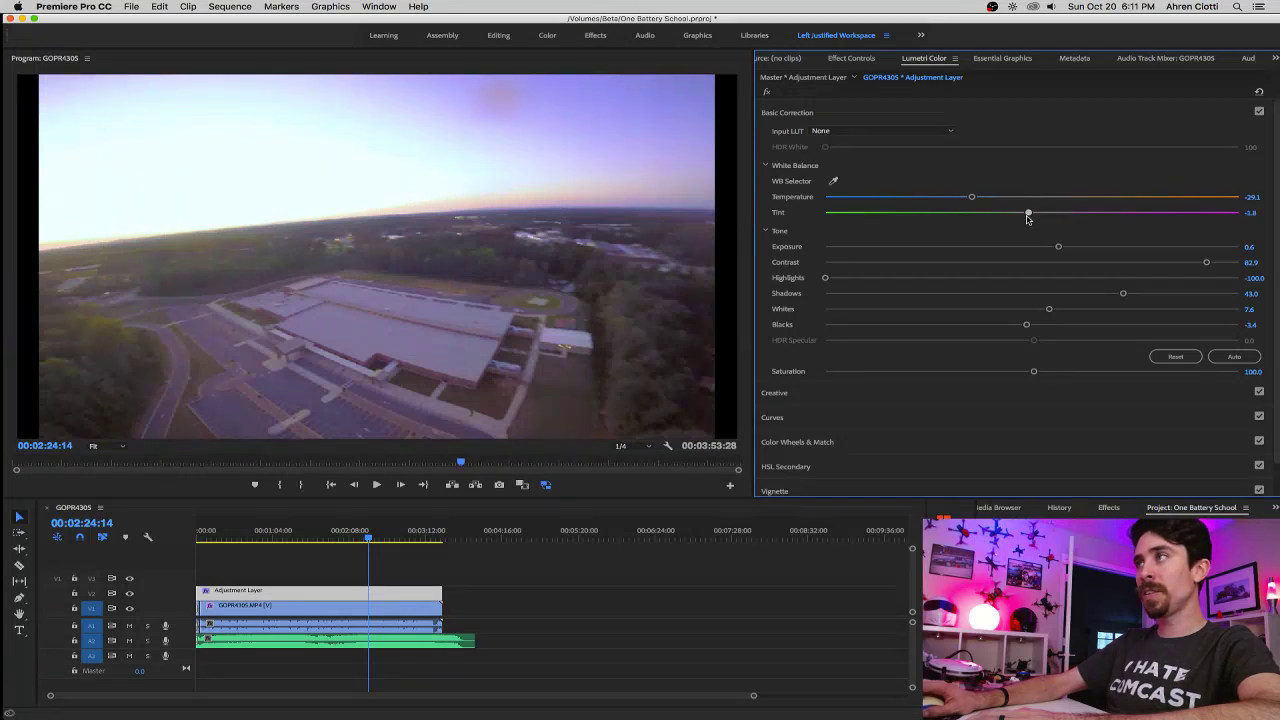
pyautogui.moveTo(1033, 219)
pyautogui.mouseDown()
pyautogui.moveTo(962, 219)
pyautogui.moveTo(1062, 223)
pyautogui.moveTo(994, 224)
pyautogui.moveTo(1023, 226)
pyautogui.mouseUp()
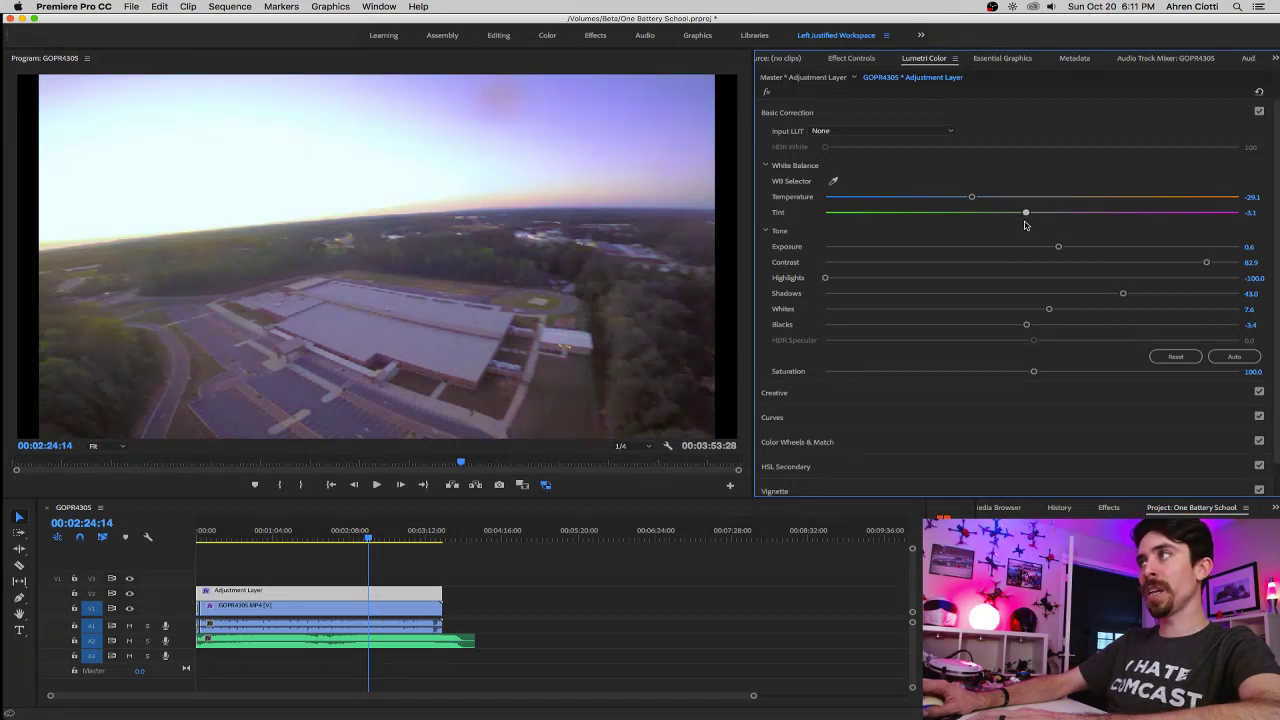
pyautogui.moveTo(1017, 225); pyautogui.dragTo(1025, 218)
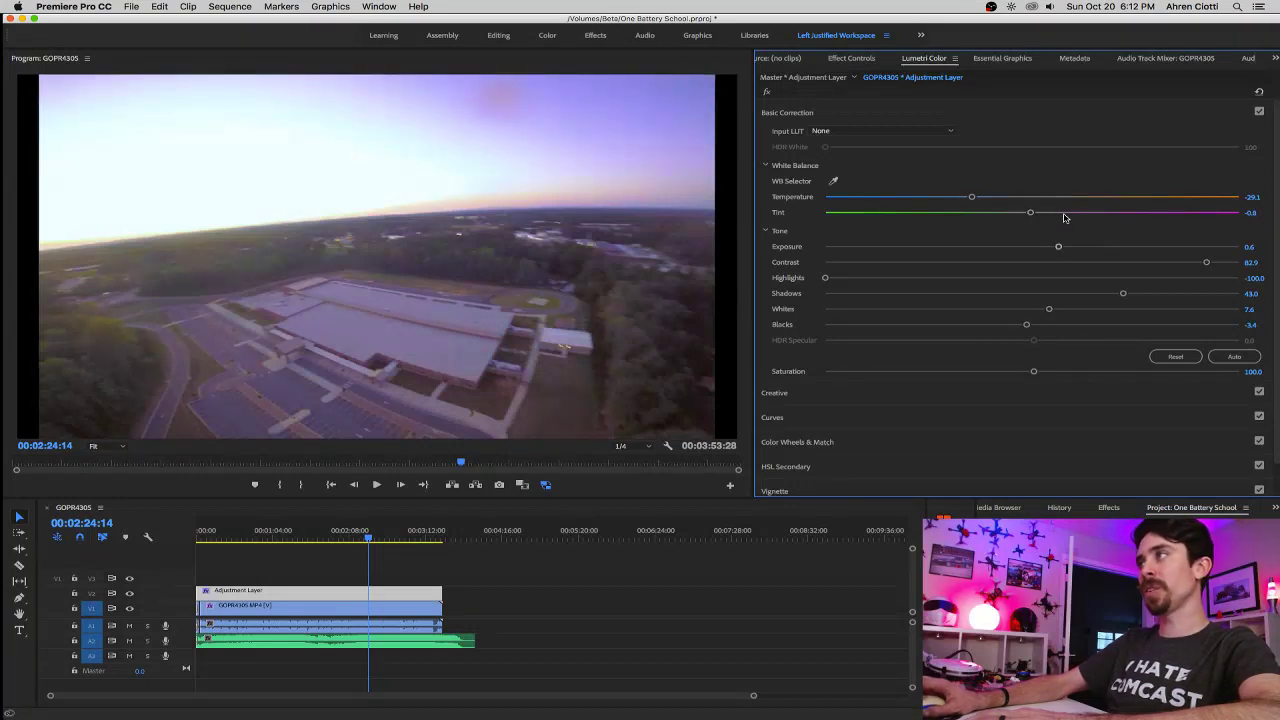
# Set the adjustment layer's Tint to 3.1 and compare the shot with and without the grade by toggling the layer's track visibility.
pyautogui.moveTo(1031, 214); pyautogui.dragTo(1038, 218)
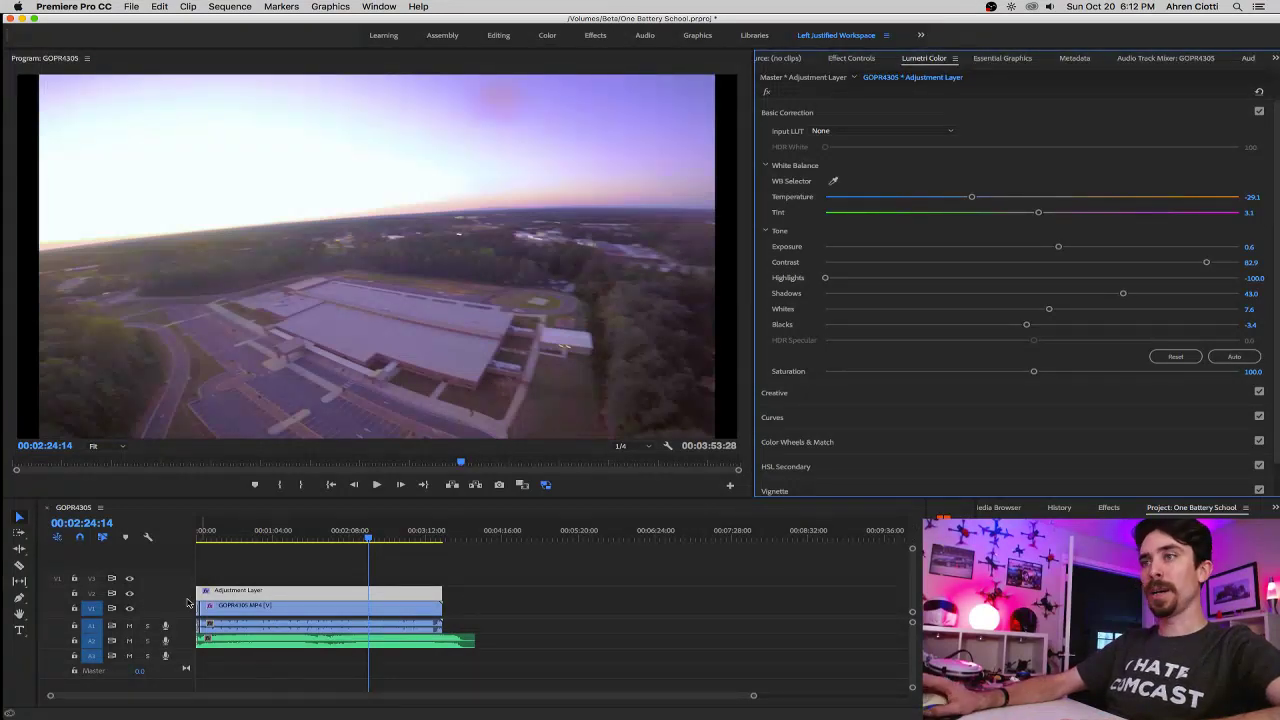
pyautogui.click(129, 594)
pyautogui.click(129, 594)
pyautogui.click(129, 594)
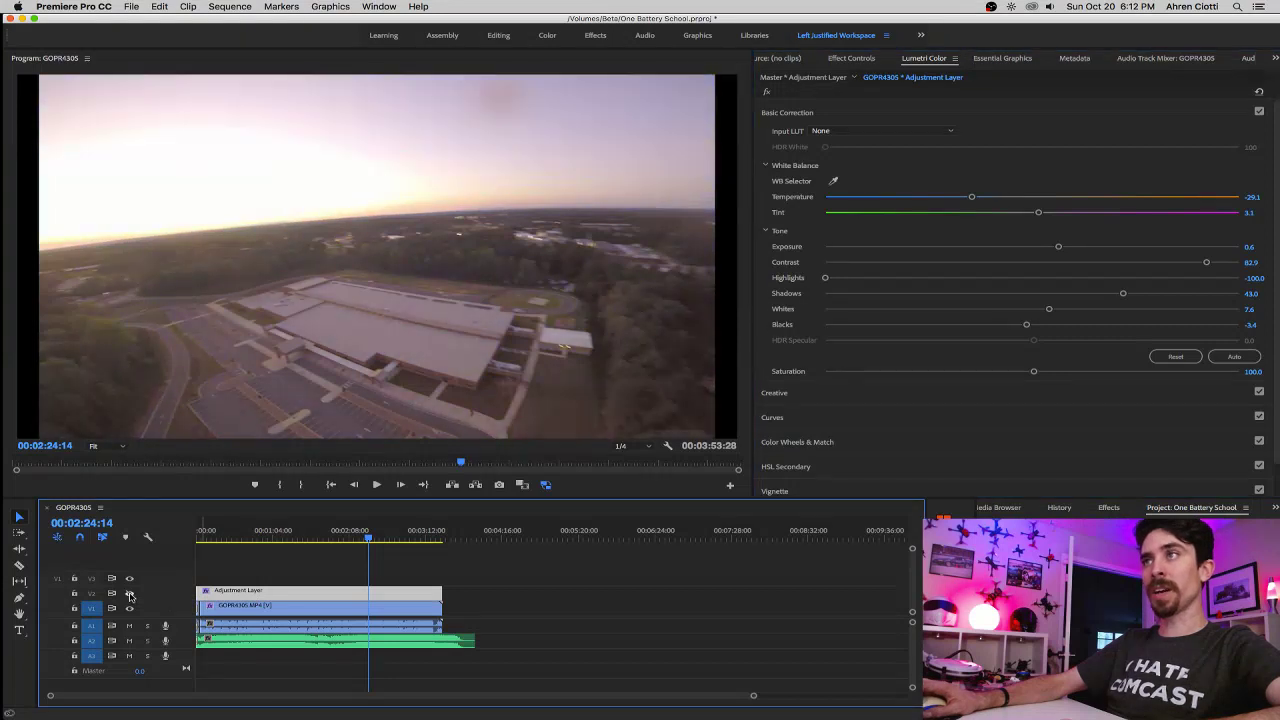
pyautogui.click(129, 594)
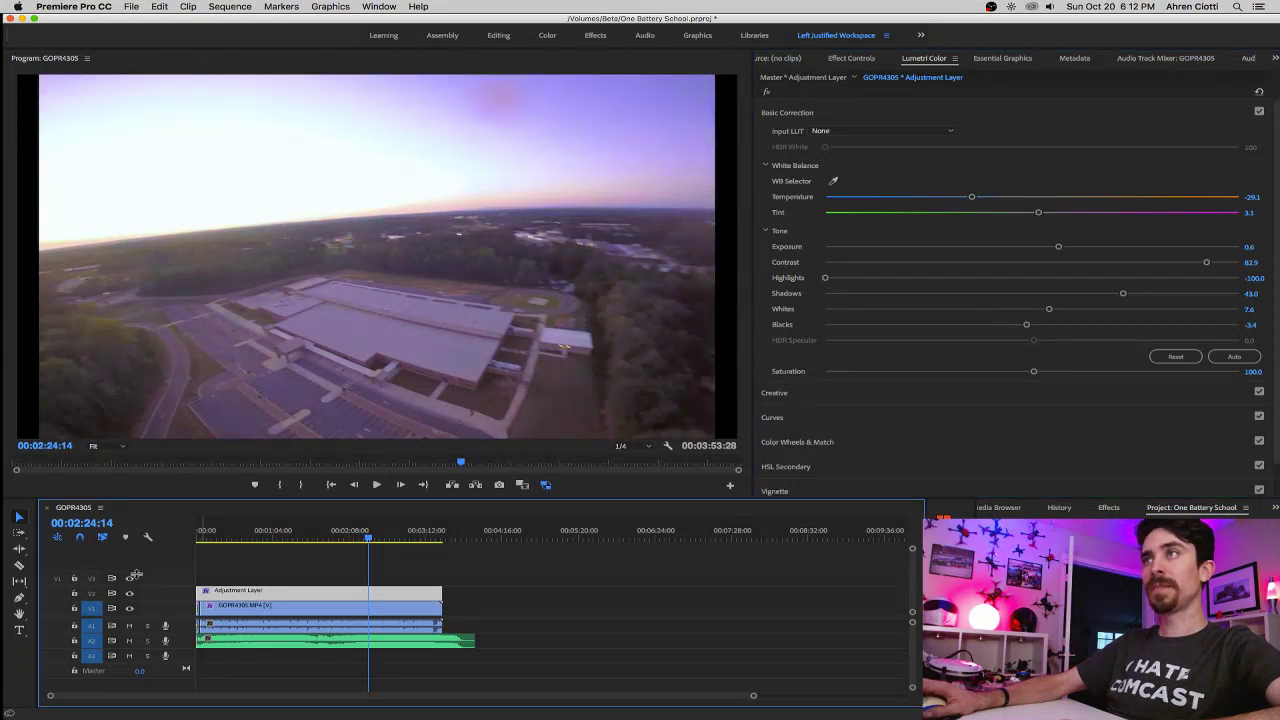
# Maximize the Program monitor and play the graded sequence from 00:00:00:00.
pyautogui.click(62, 59)
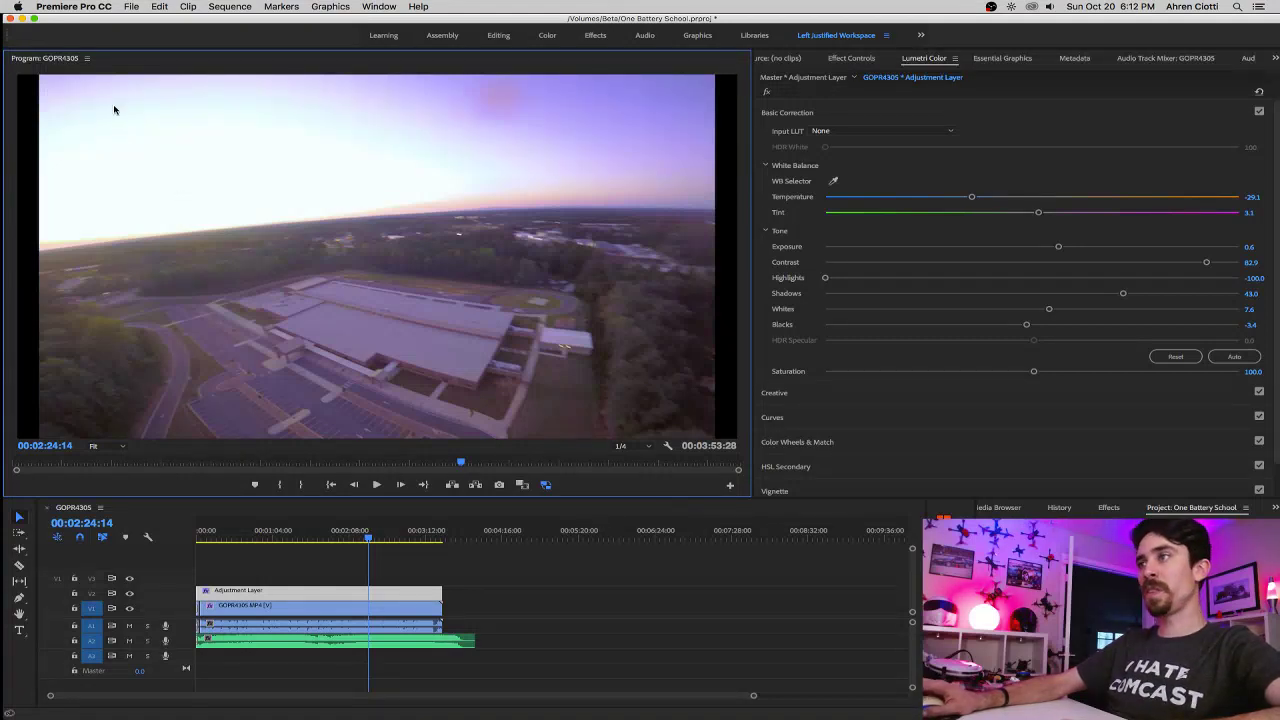
pyautogui.doubleClick(60, 59)
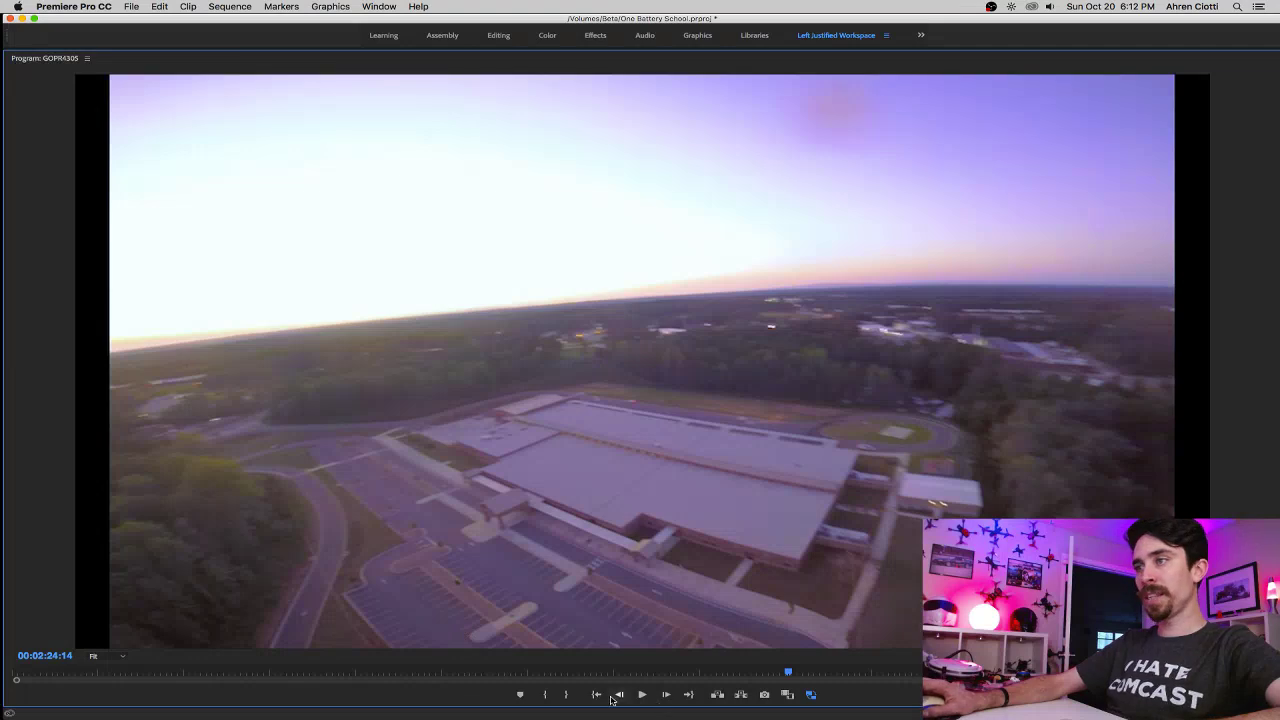
pyautogui.moveTo(790, 677); pyautogui.dragTo(15, 675)
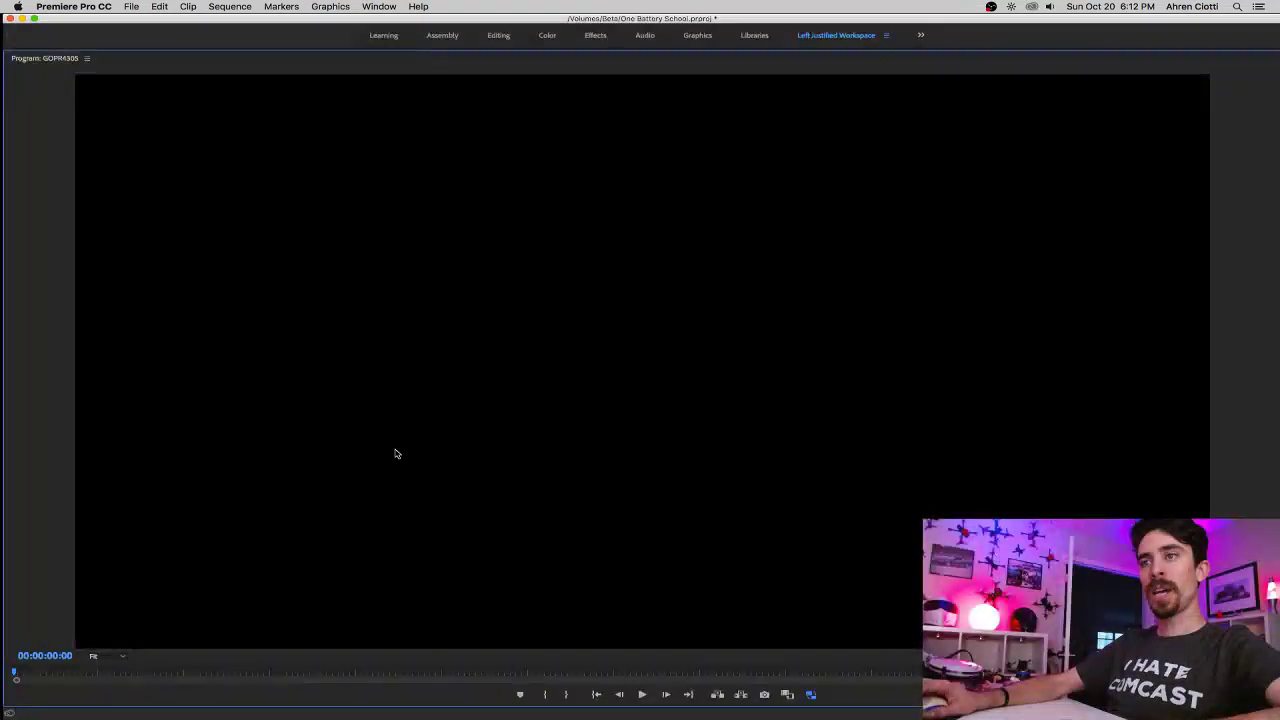
pyautogui.press('space')
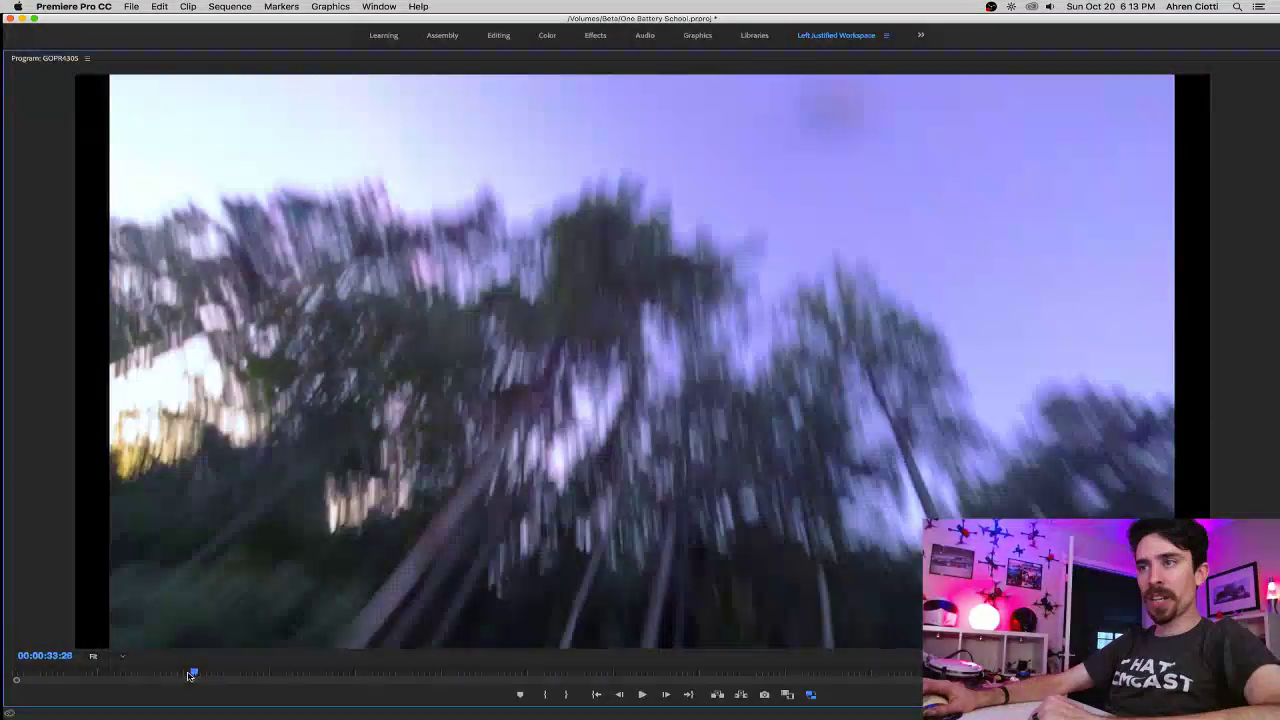
# Replay the dark tree-line passage around 00:00:33 several times, pausing on it to examine the shadows and color.
pyautogui.moveTo(190, 676); pyautogui.dragTo(181, 676)
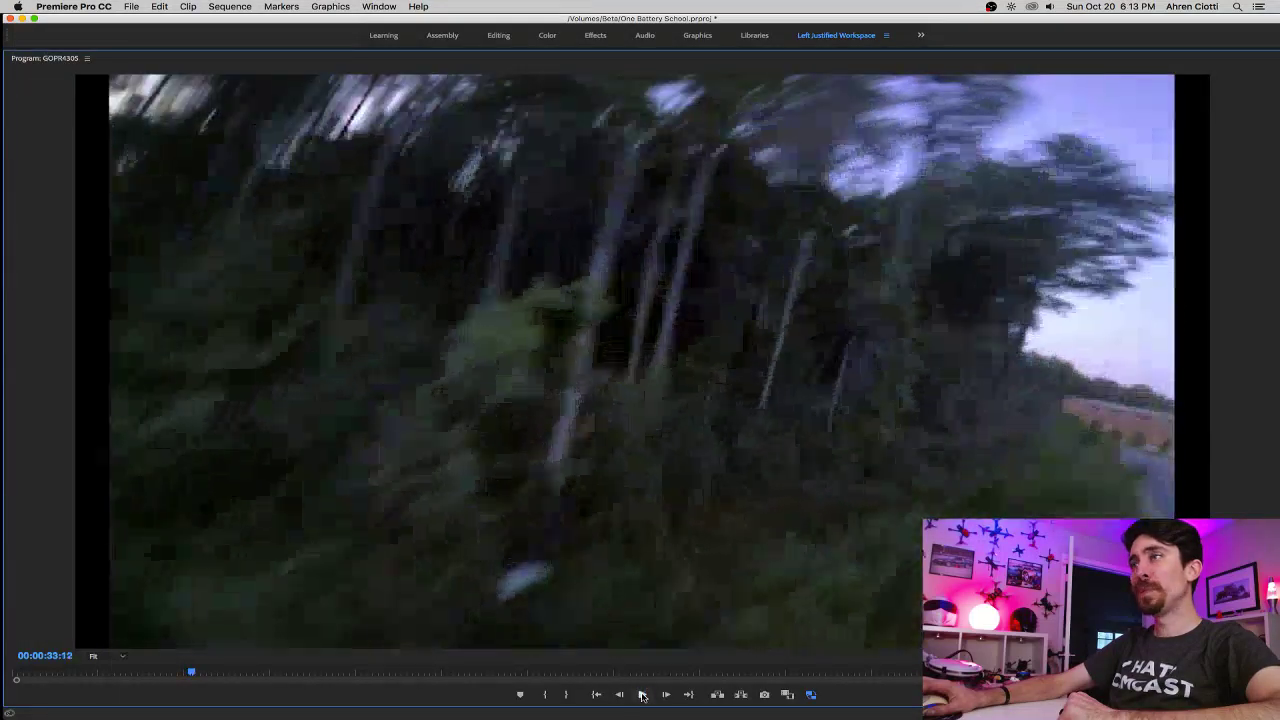
pyautogui.click(642, 694)
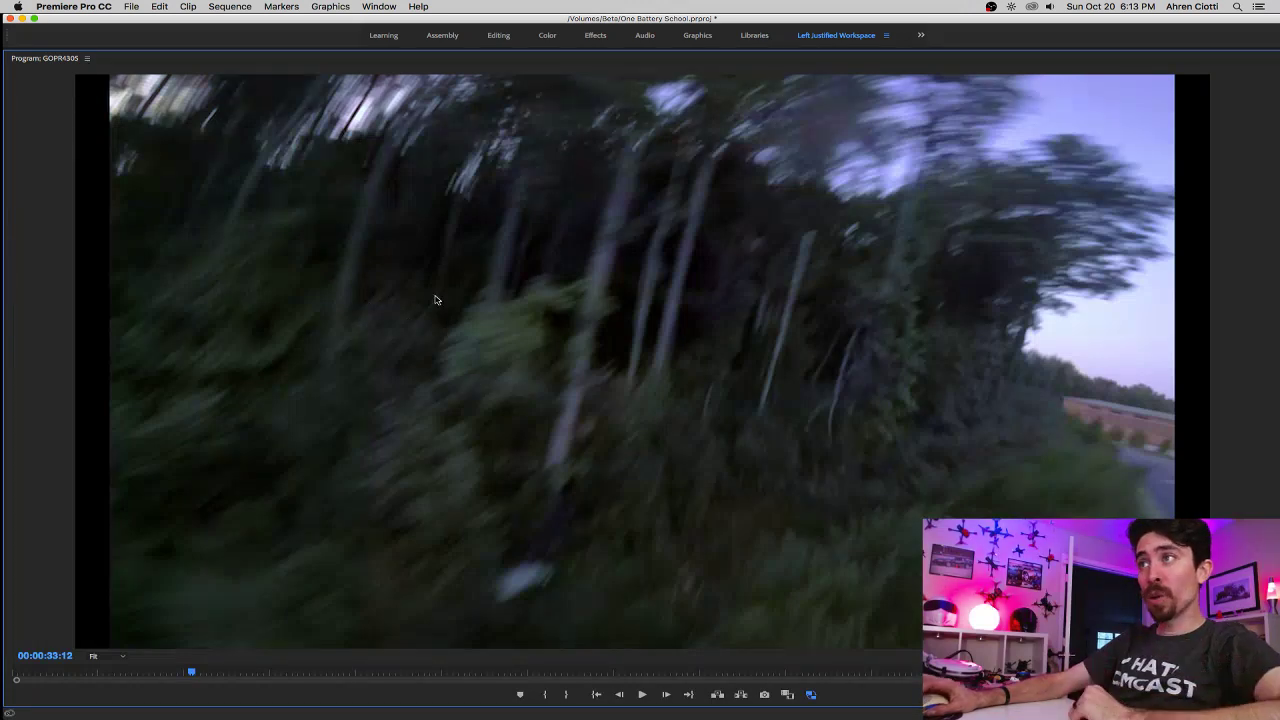
pyautogui.click(642, 694)
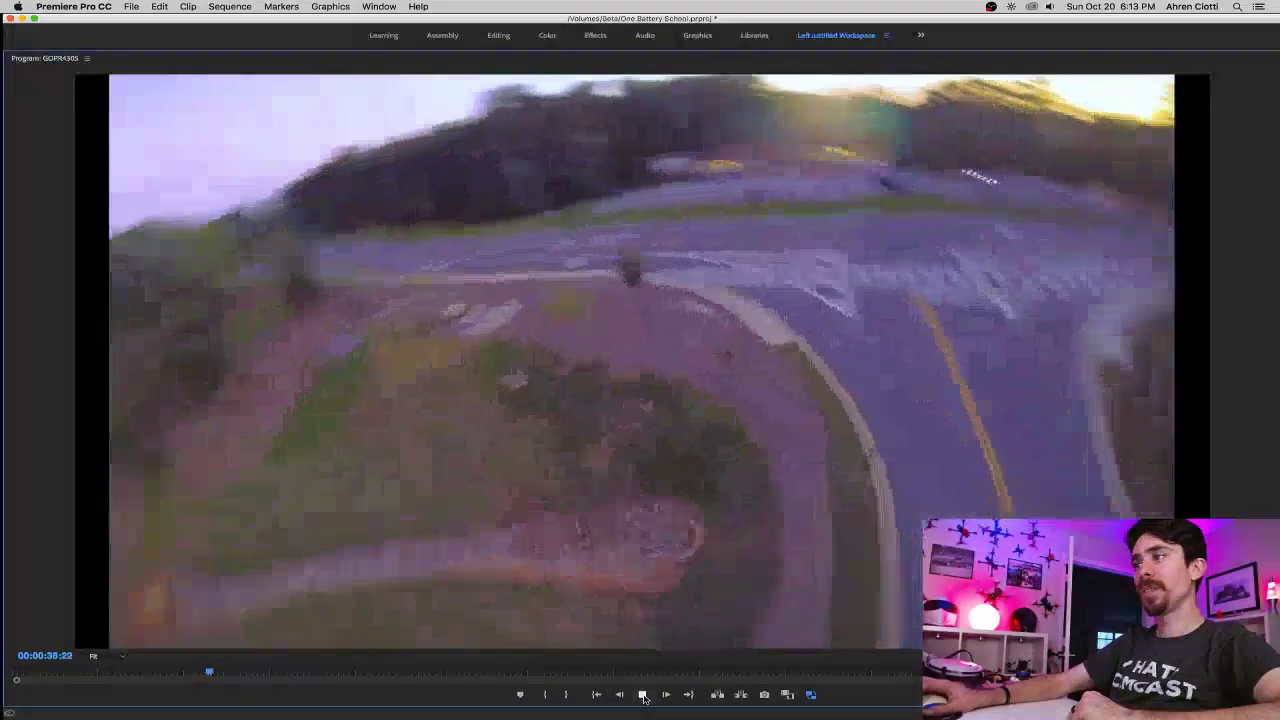
pyautogui.moveTo(214, 674); pyautogui.dragTo(180, 675)
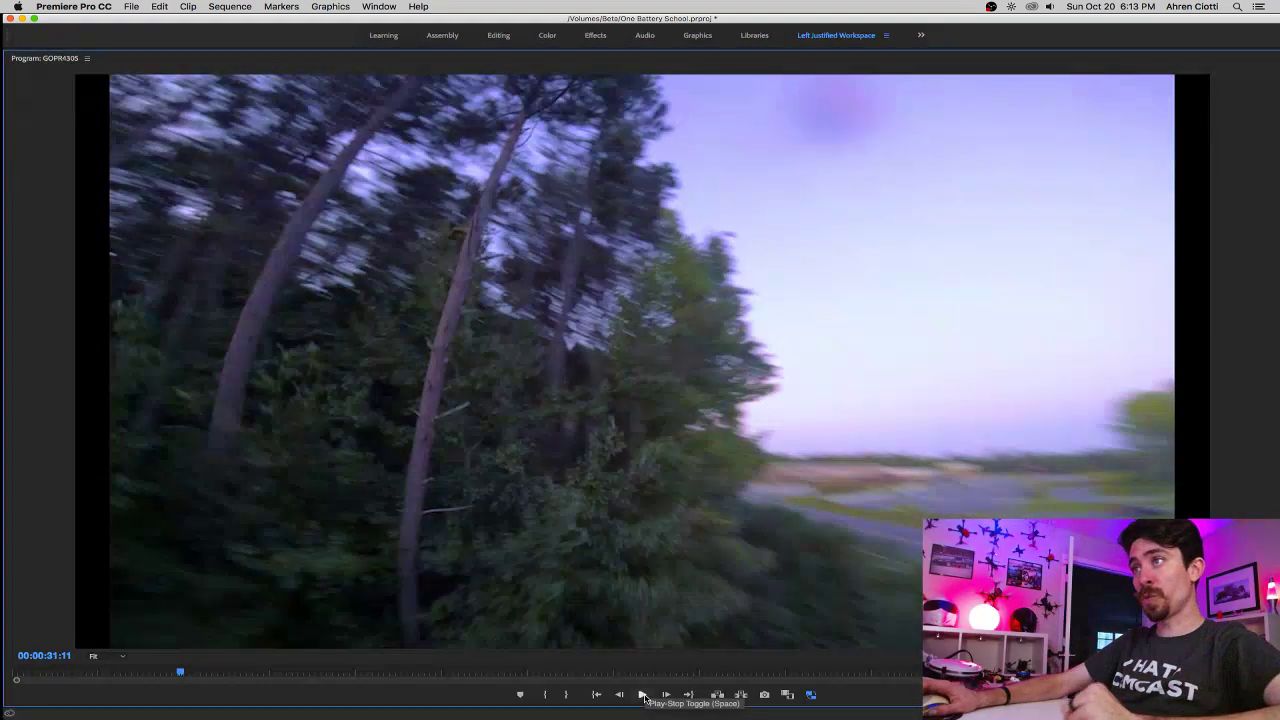
pyautogui.click(643, 696)
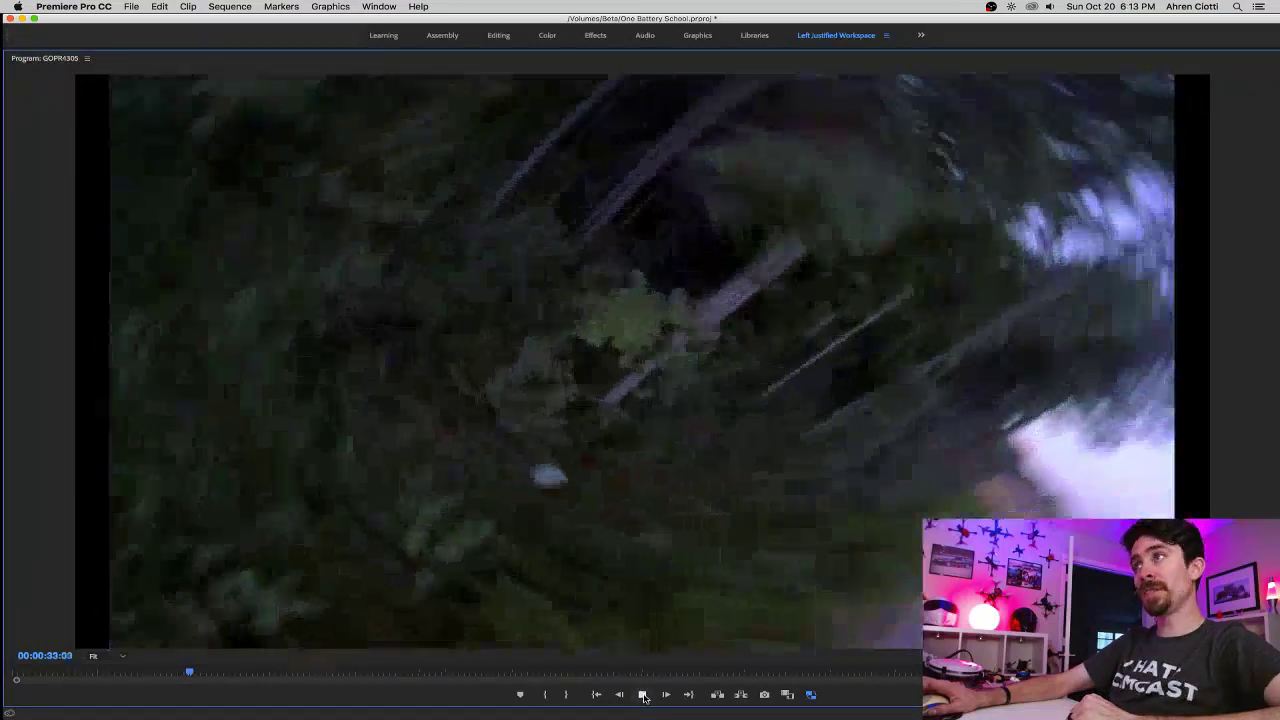
pyautogui.click(643, 695)
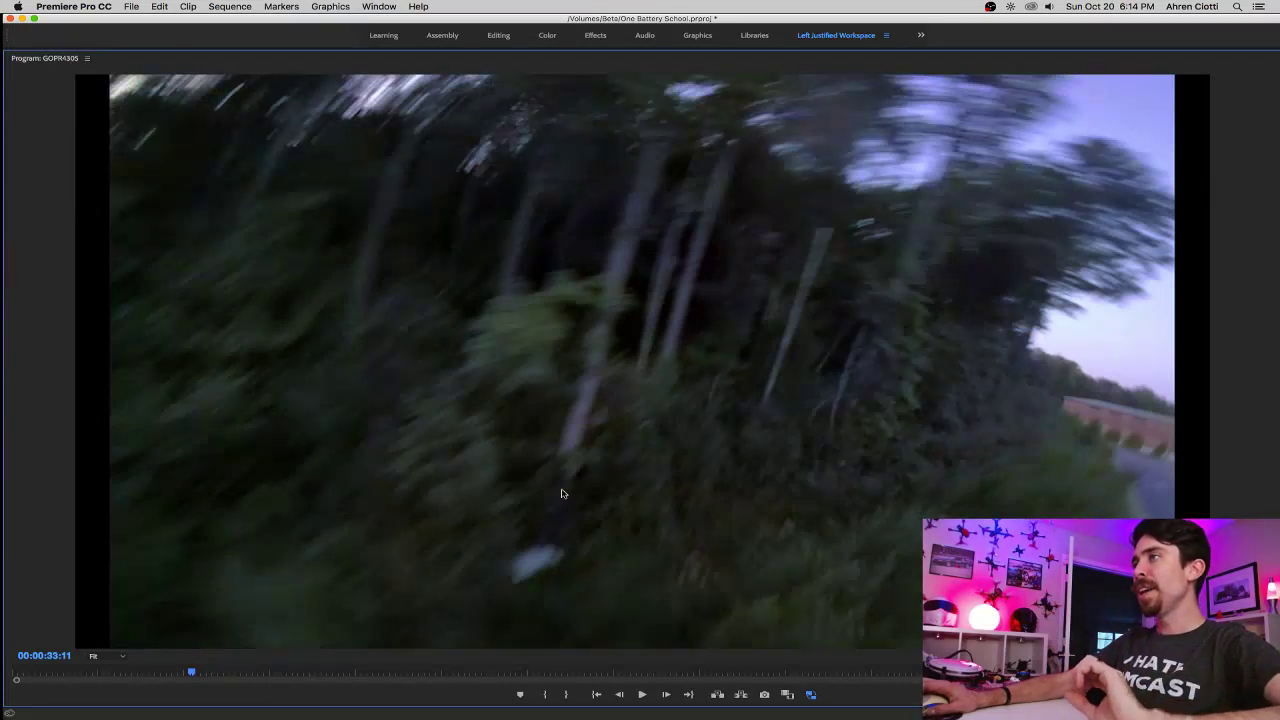
pyautogui.click(643, 694)
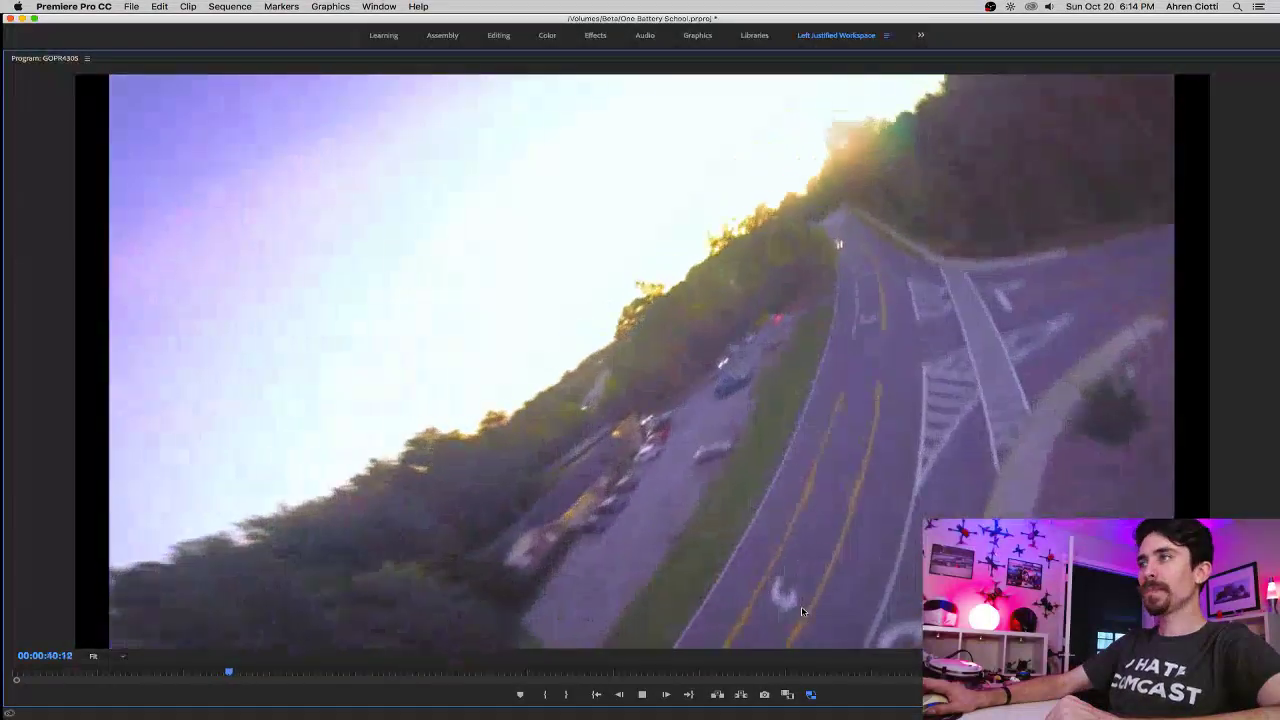
# Skip ahead to 00:00:55:21, play the footage on from there to review the grade, and restore the normal panel layout.
pyautogui.moveTo(230, 672); pyautogui.dragTo(281, 673)
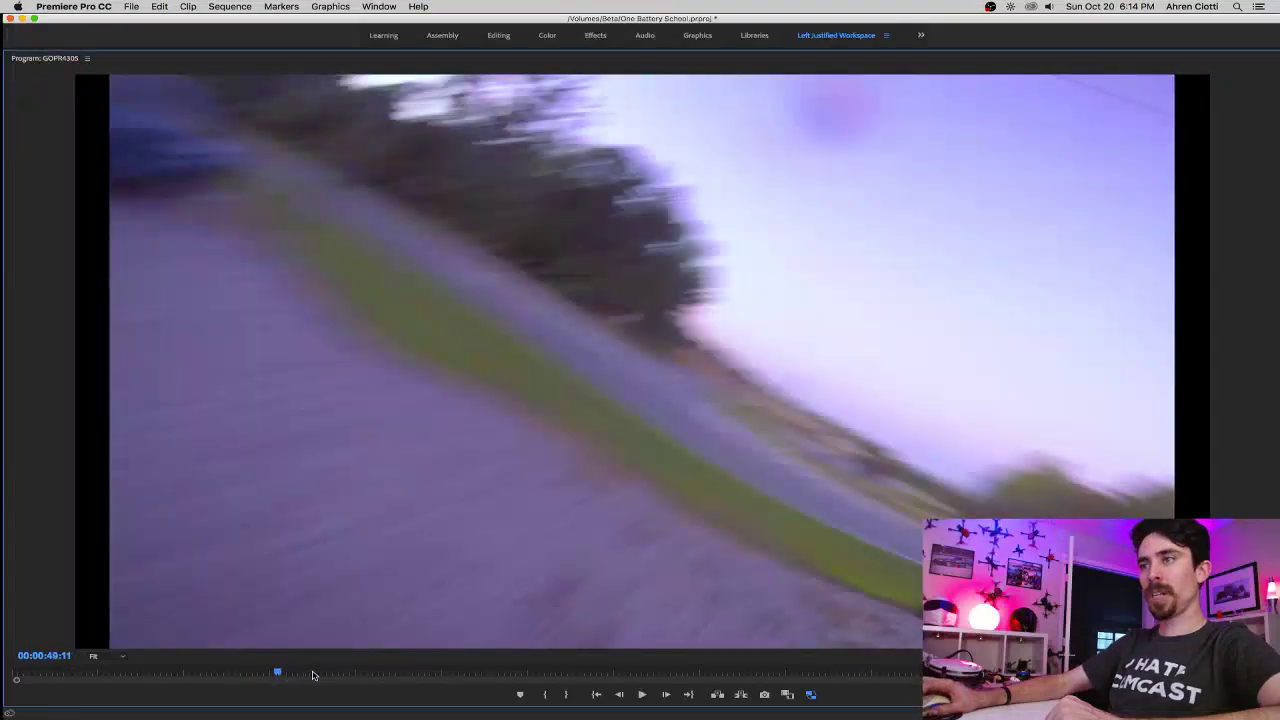
pyautogui.click(312, 674)
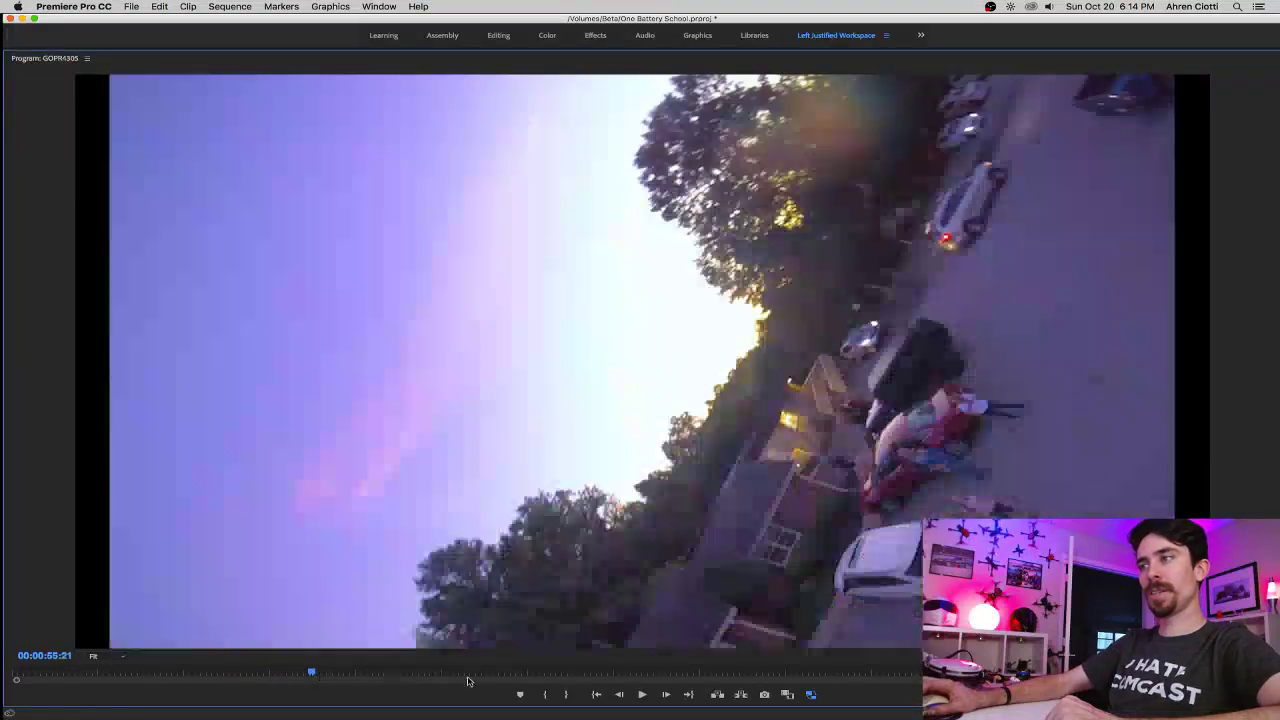
pyautogui.click(643, 694)
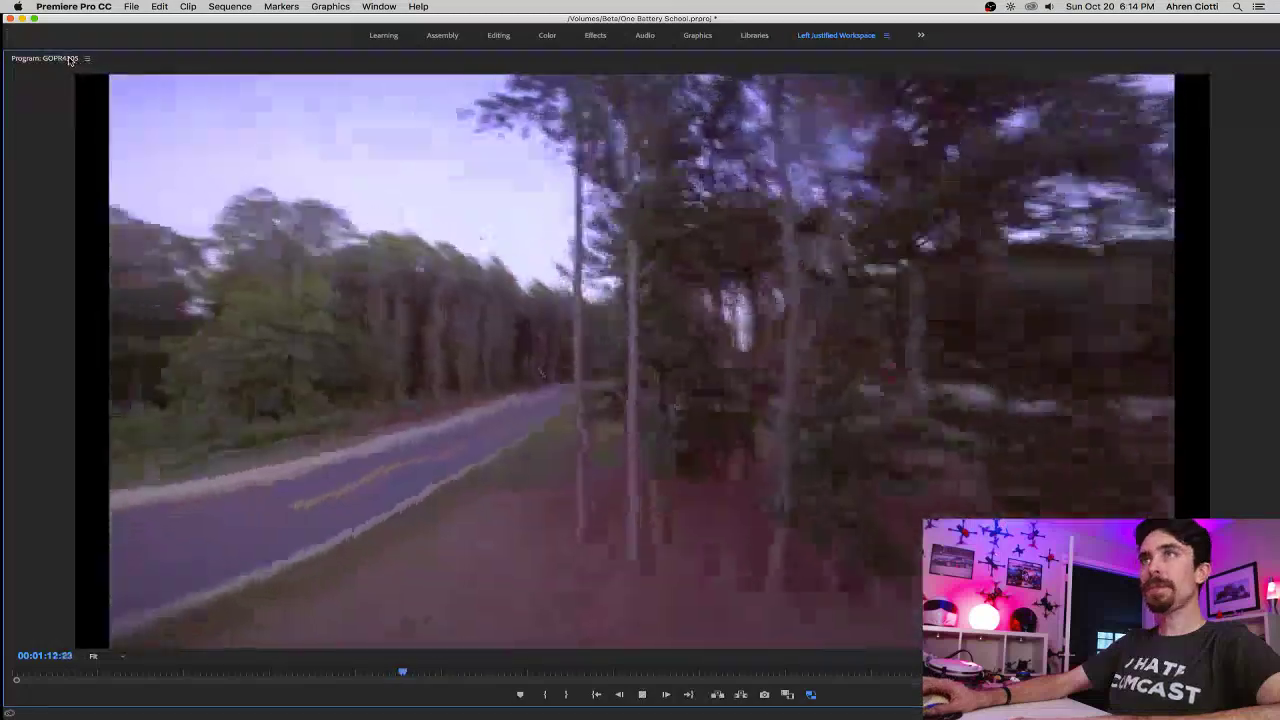
pyautogui.doubleClick(70, 60)
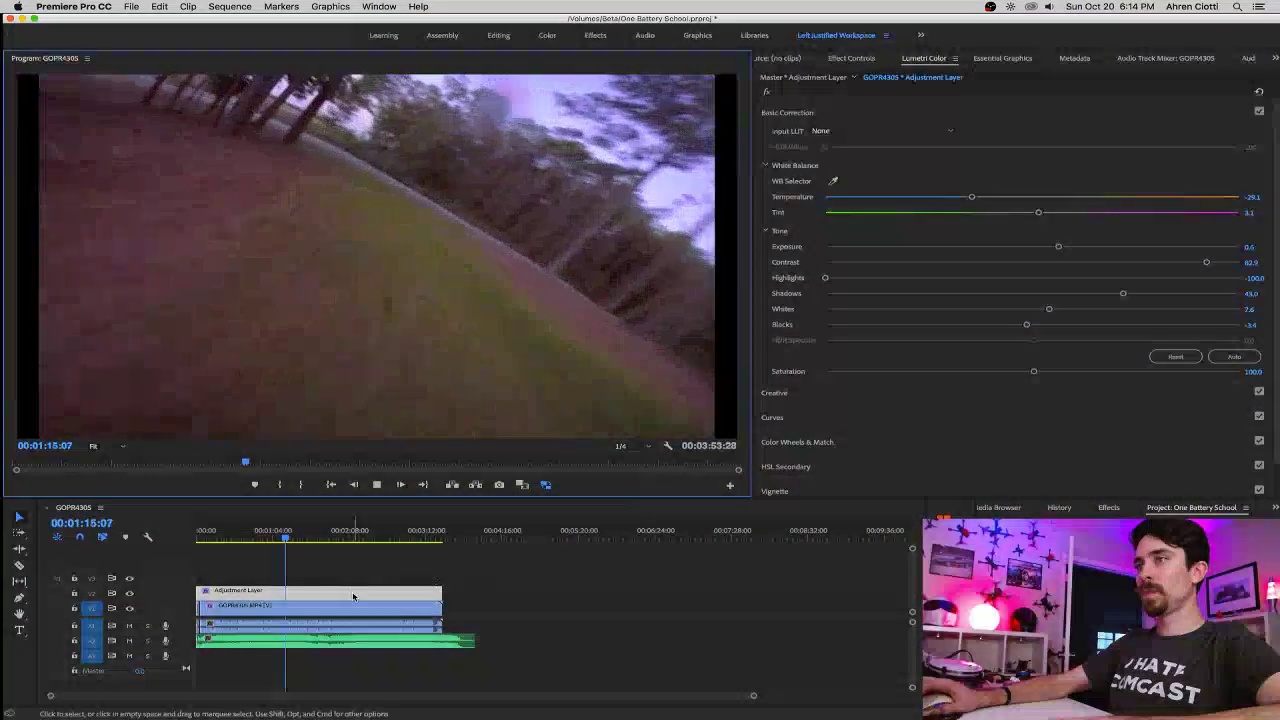
# Lower the adjustment layer's creative Vibrance to 38.2.
pyautogui.click(397, 581)
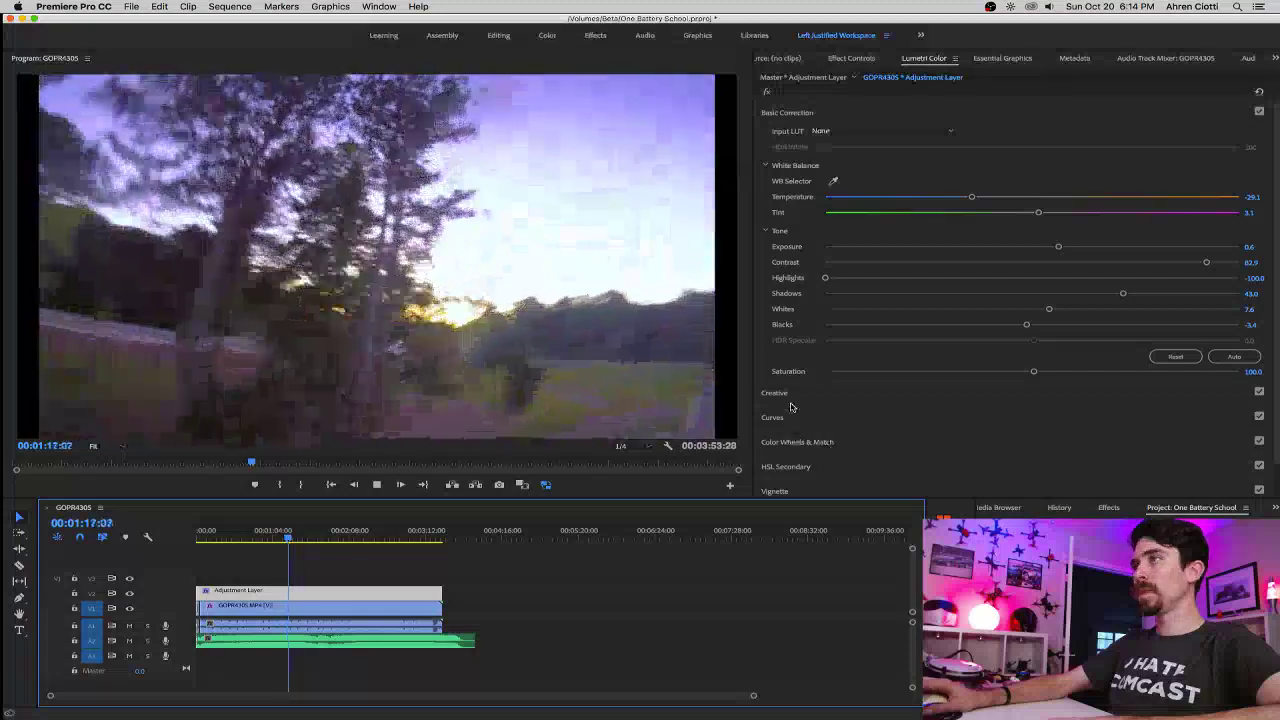
pyautogui.click(774, 392)
pyautogui.moveTo(1139, 443); pyautogui.dragTo(1111, 443)
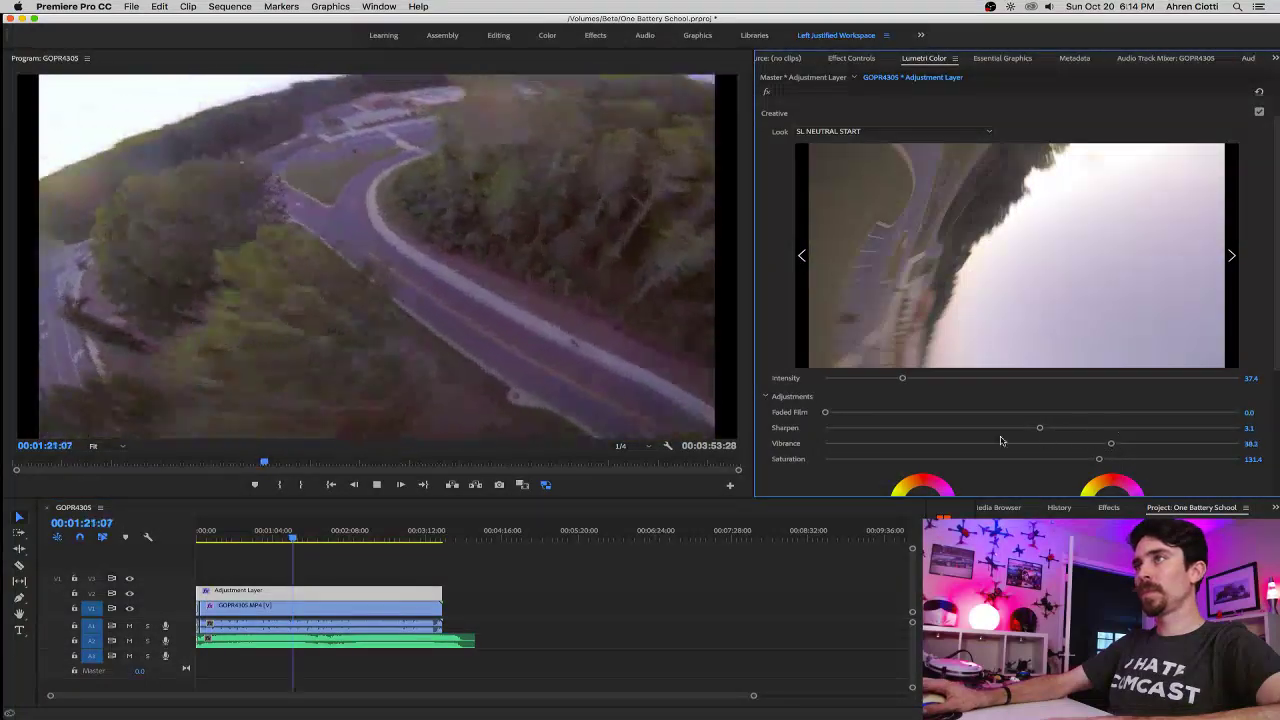
# Play the rest of the graded flight in the maximized Program monitor, then return to the normal panel layout.
pyautogui.click(377, 484)
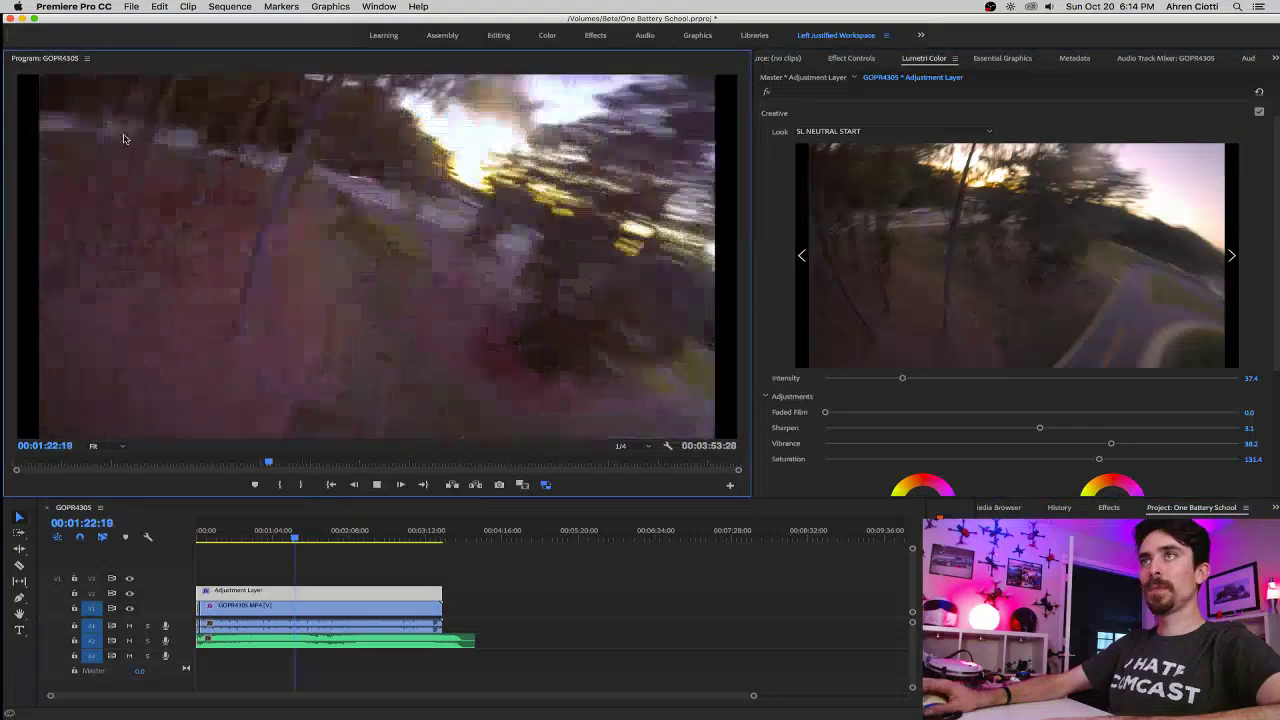
pyautogui.press('`')
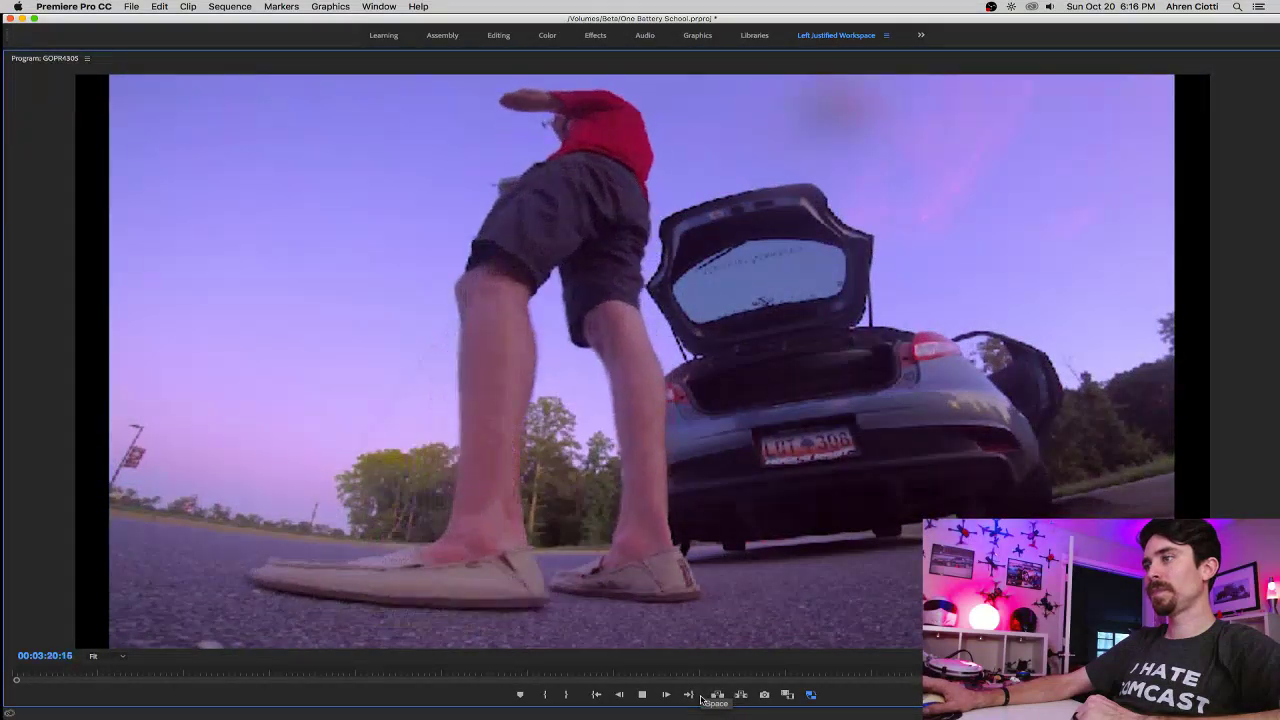
pyautogui.doubleClick(44, 60)
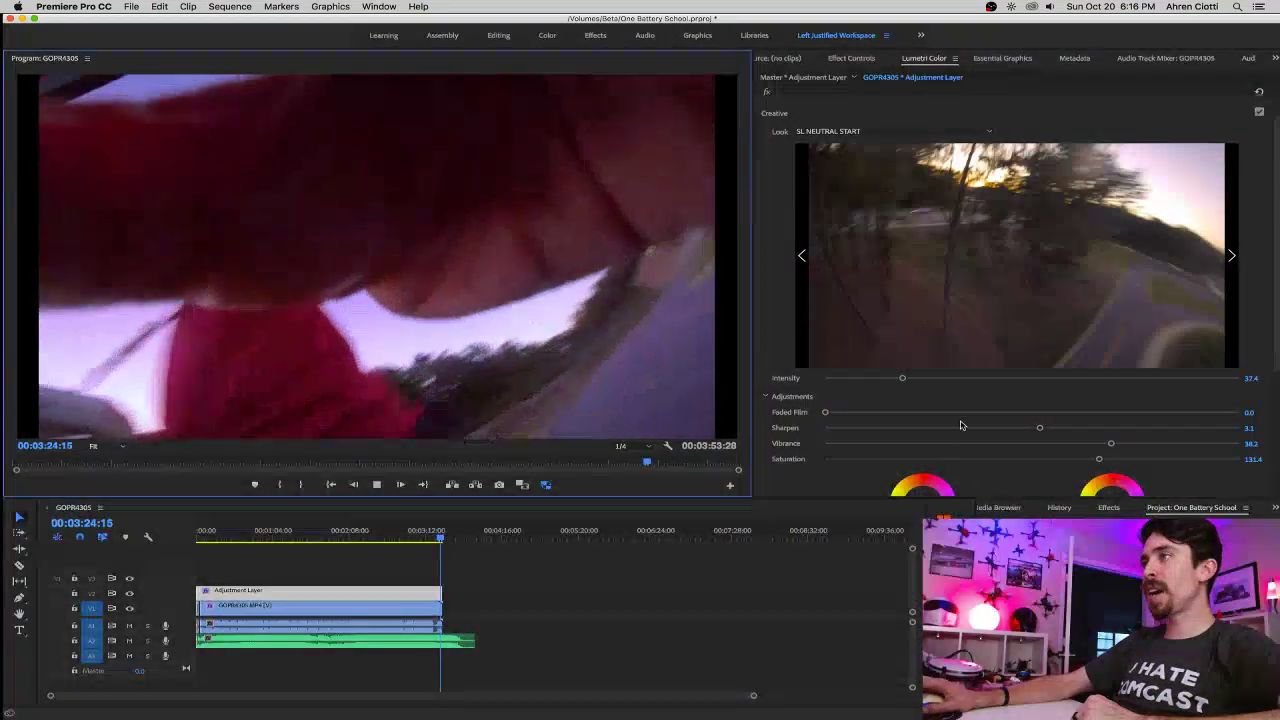
# Set the adjustment layer's Exposure to 1.0 on the covered walkway shot at 00:02:50:04 and play on to 00:02:54:18 to check it.
pyautogui.scroll(1, 914, 426)
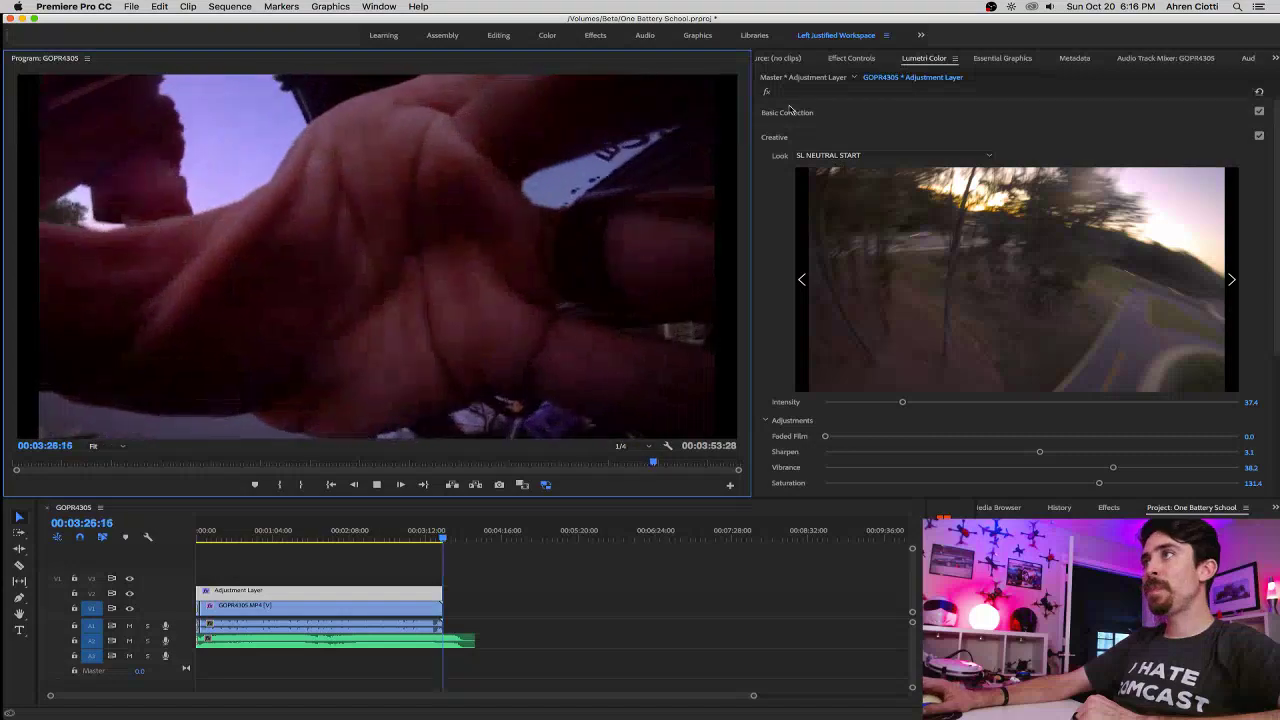
pyautogui.click(787, 112)
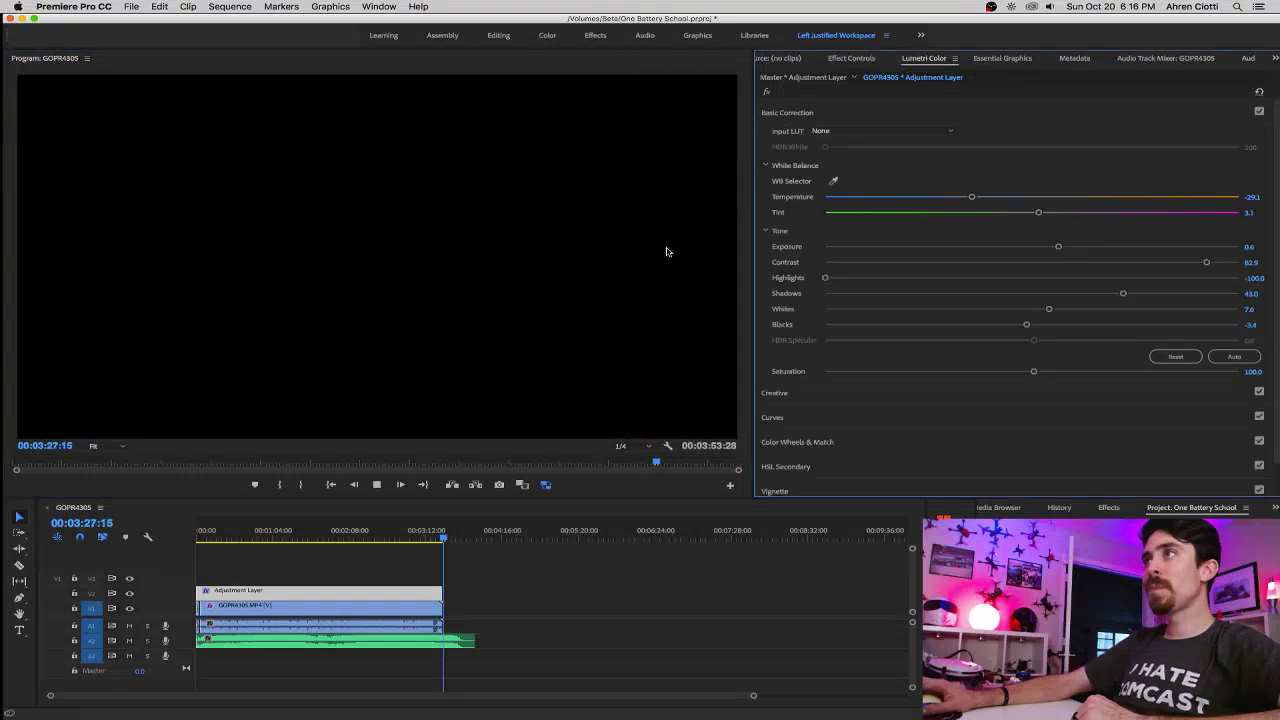
pyautogui.click(318, 540)
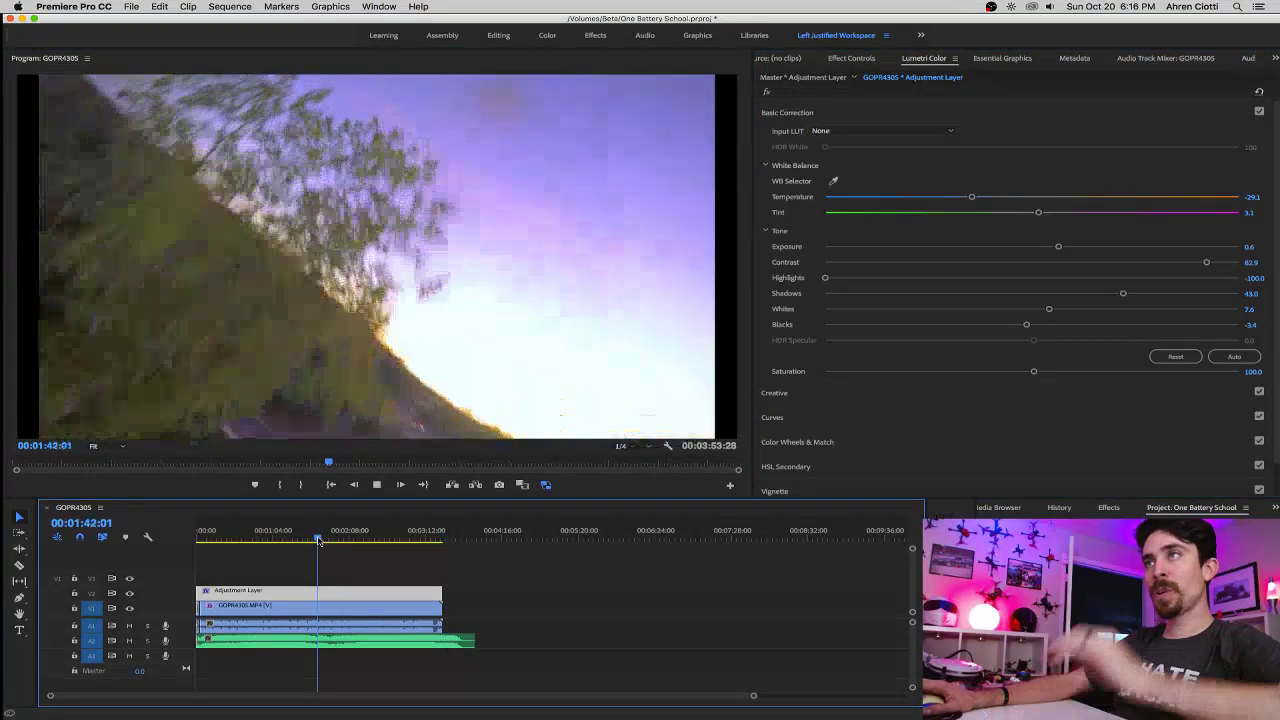
pyautogui.press('space')
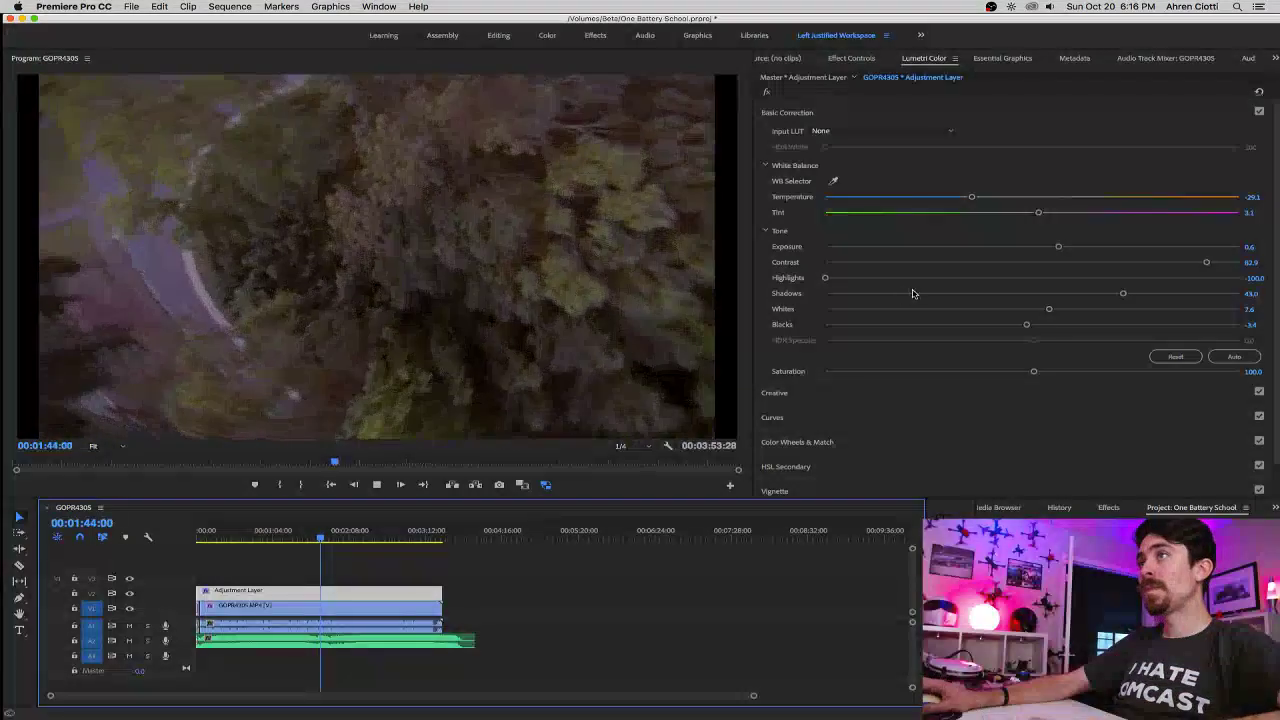
pyautogui.moveTo(350, 540); pyautogui.dragTo(409, 541)
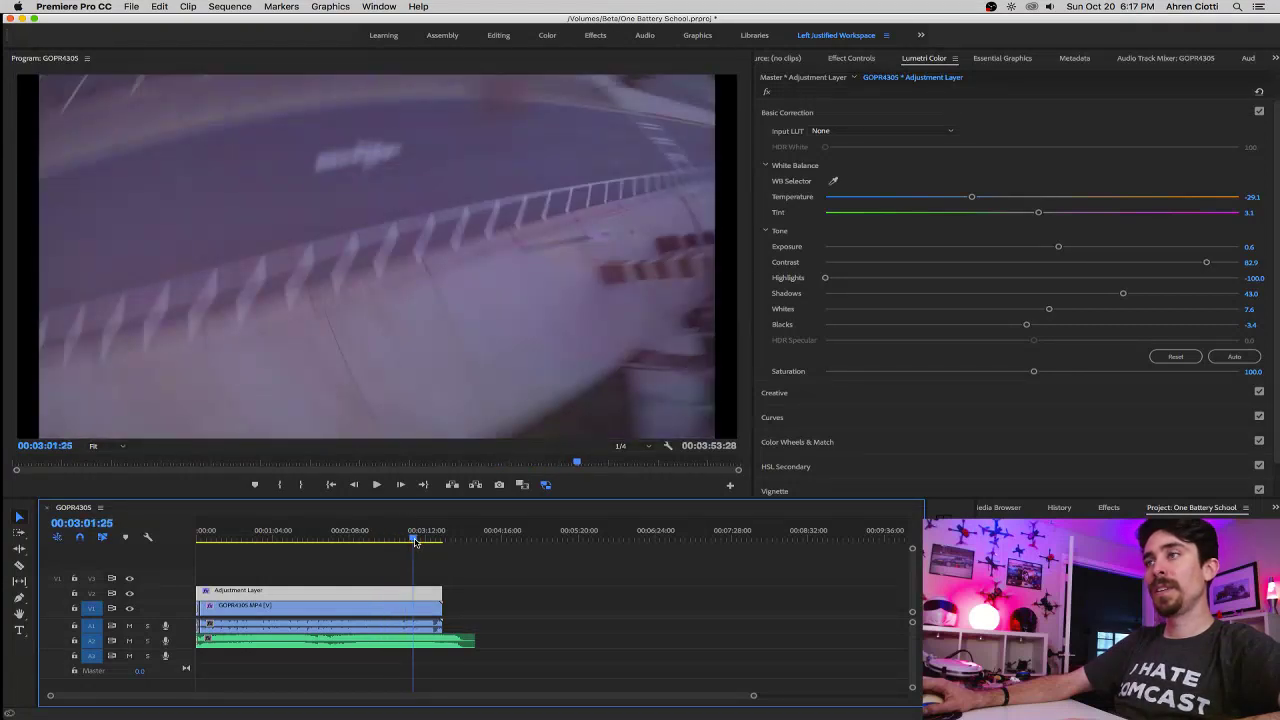
pyautogui.click(400, 541)
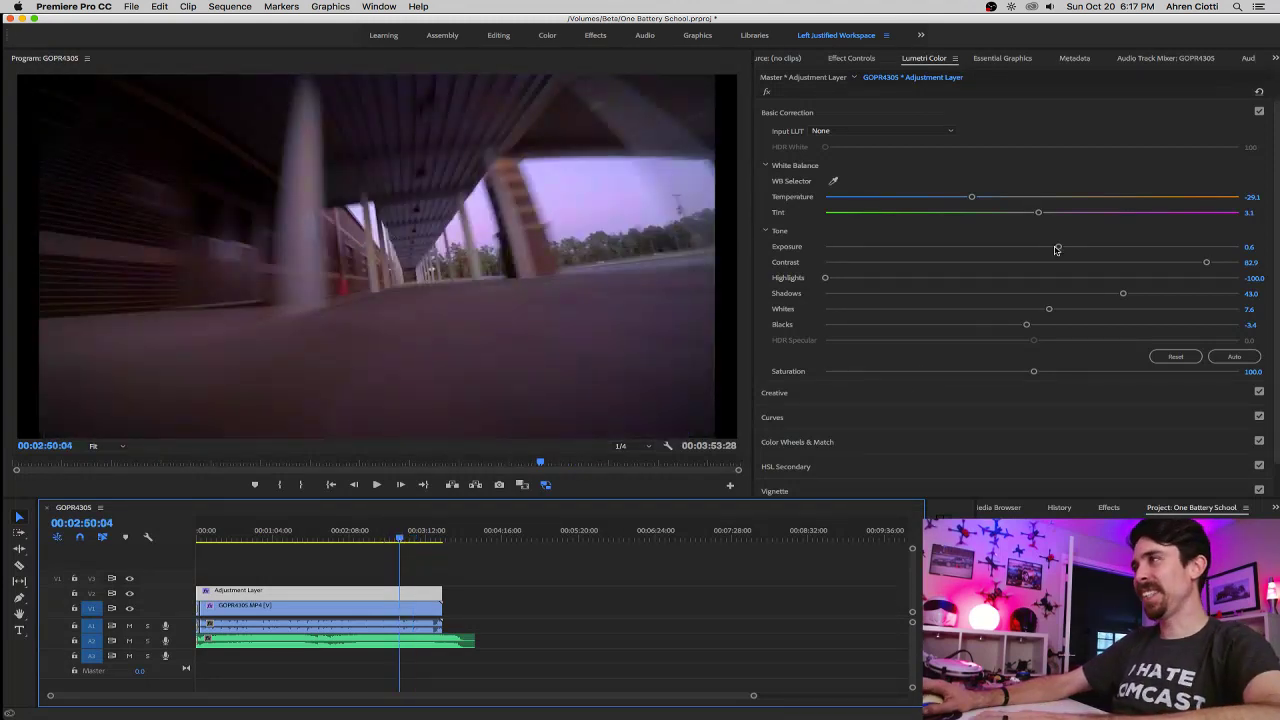
pyautogui.moveTo(1060, 248); pyautogui.dragTo(1075, 250)
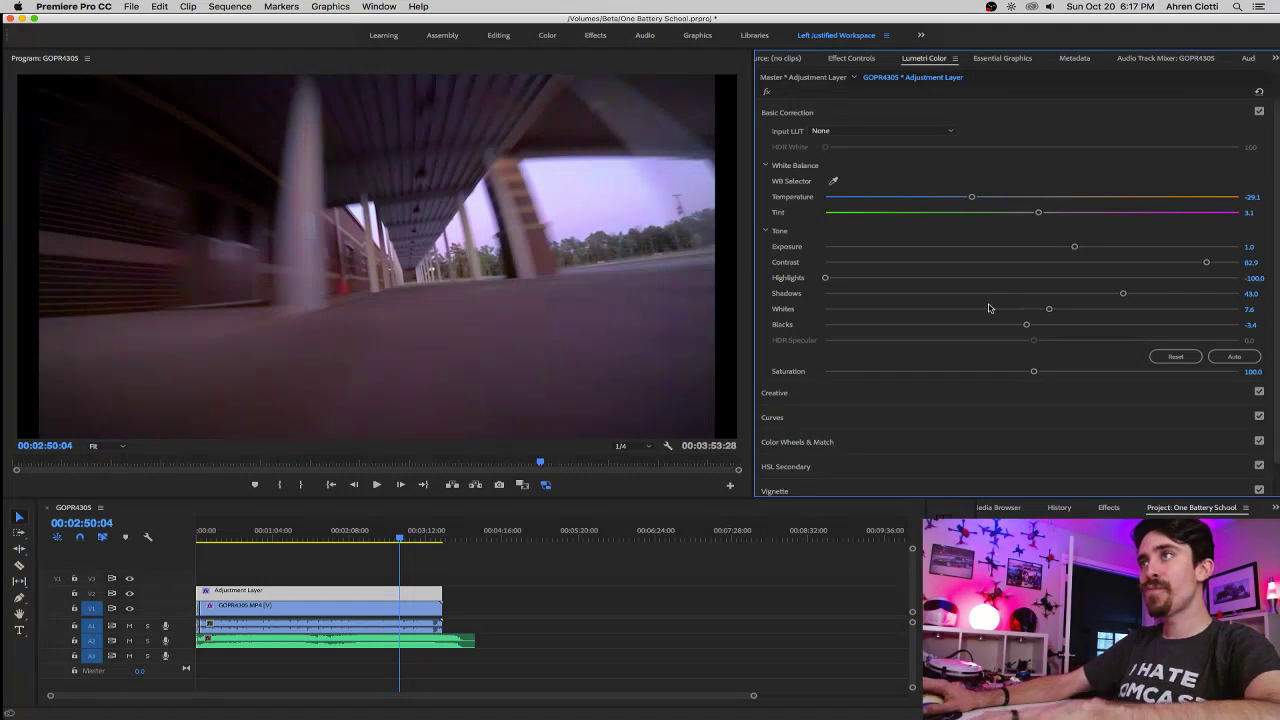
pyautogui.press('space')
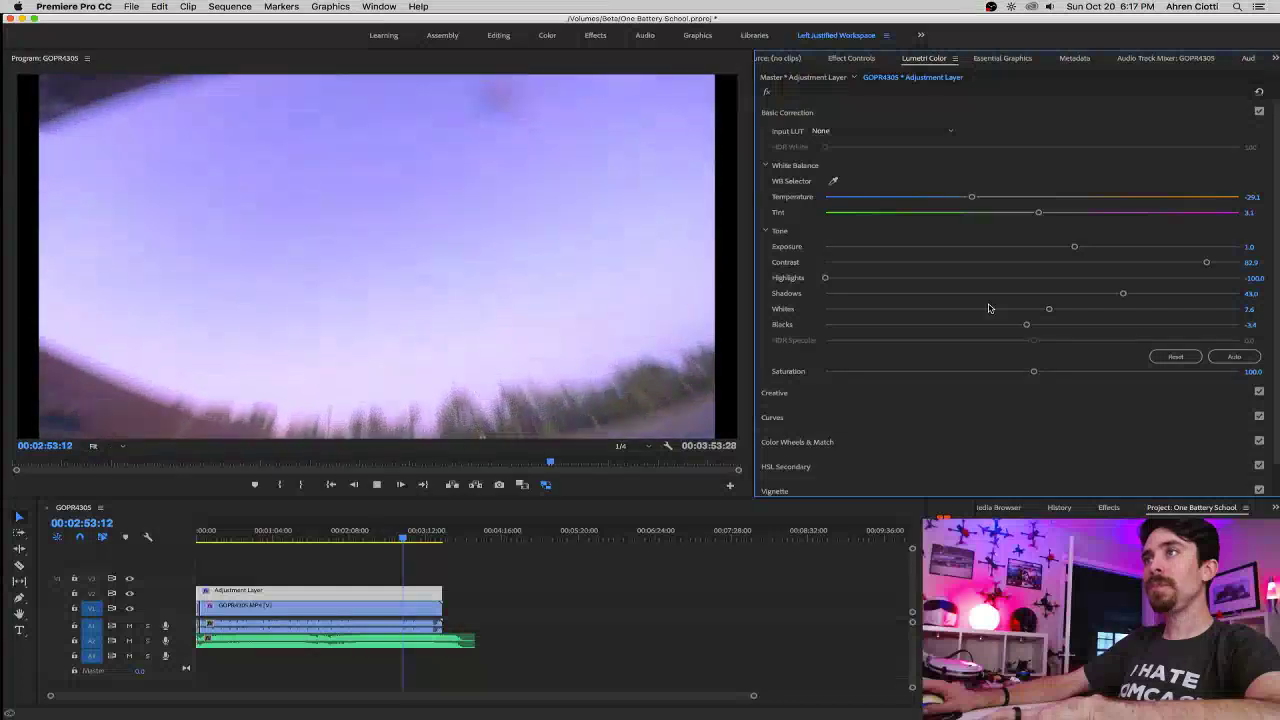
pyautogui.press('space')
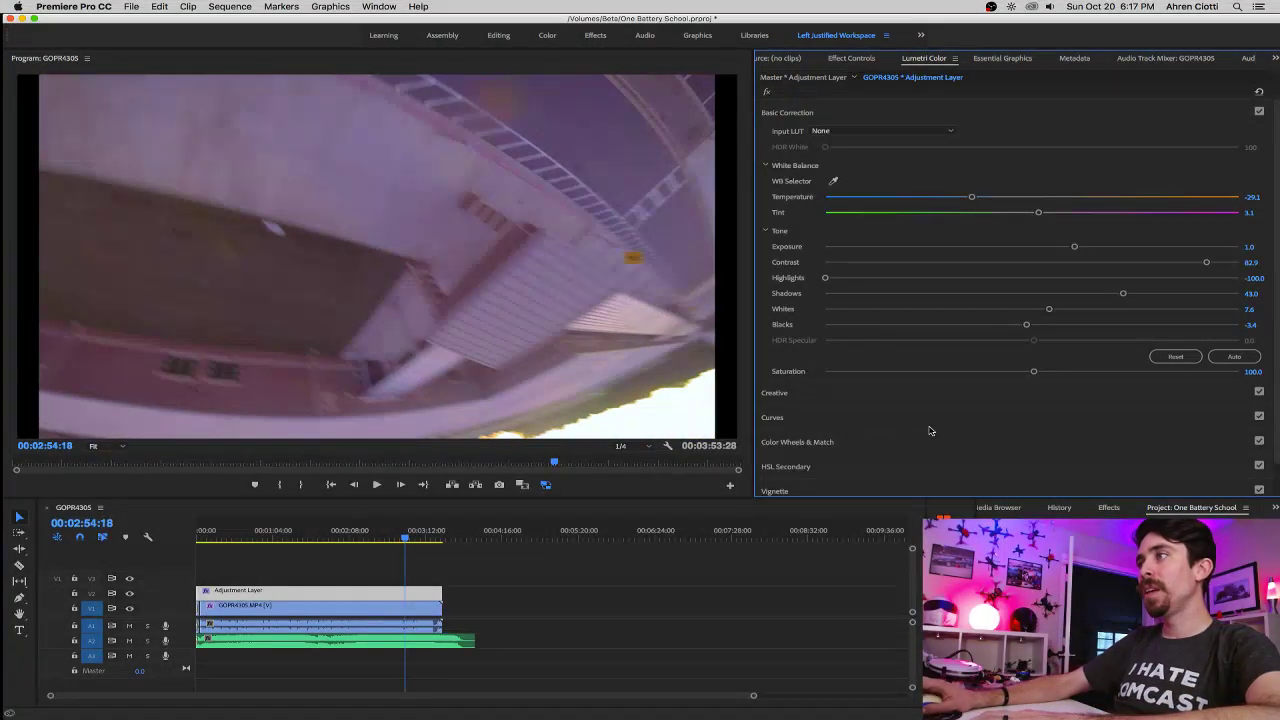
# Open the adjustment layer's HSL Secondary section and look through its Key, Refine and Correction controls.
pyautogui.scroll(-1, 929, 431)
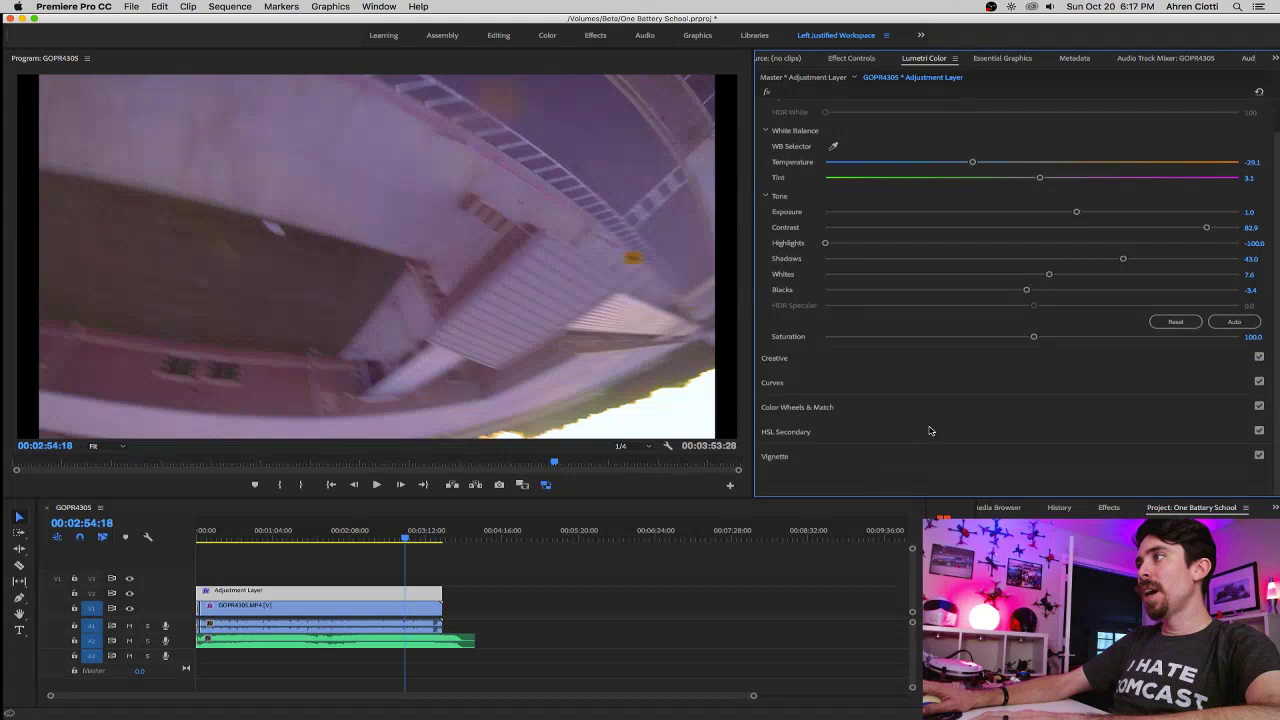
pyautogui.click(788, 432)
pyautogui.scroll(-5, 918, 431)
pyautogui.scroll(1, 918, 431)
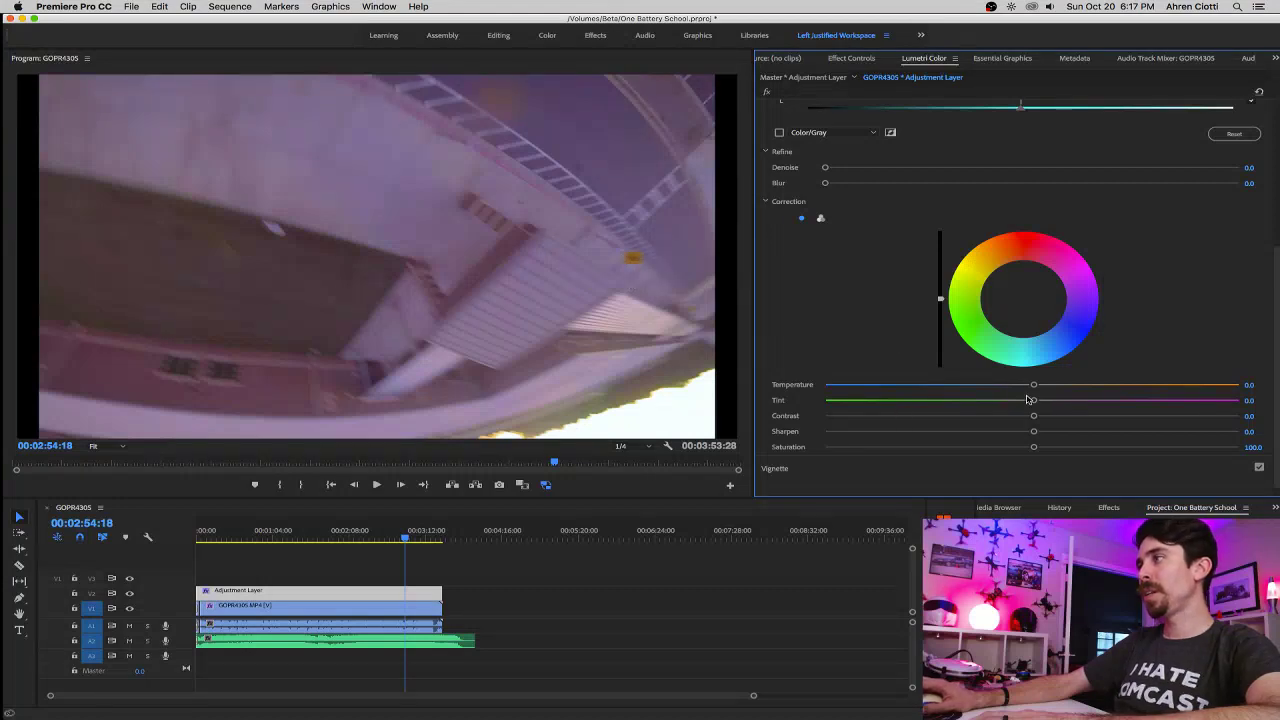
pyautogui.scroll(5, 908, 407)
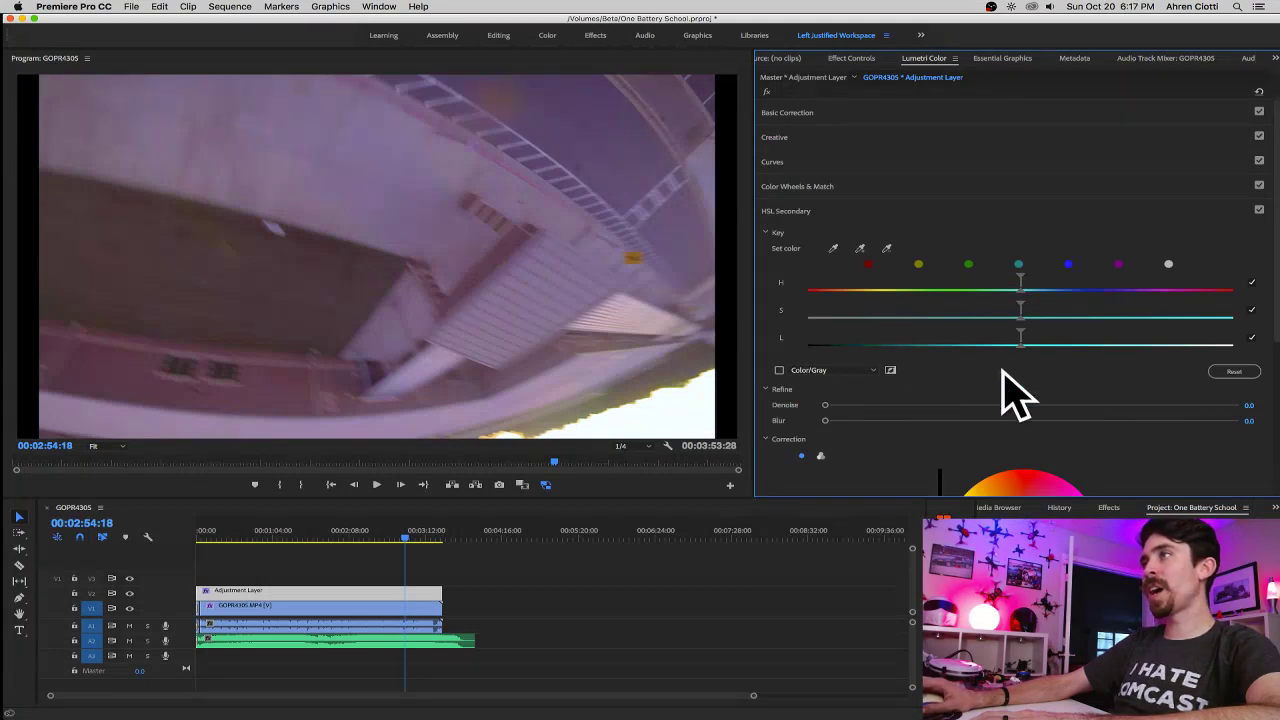
# Return to the adjustment layer's Basic Correction, set Temperature to -29.8, and play the flight from 00:02:27:08 to check it.
pyautogui.click(791, 212)
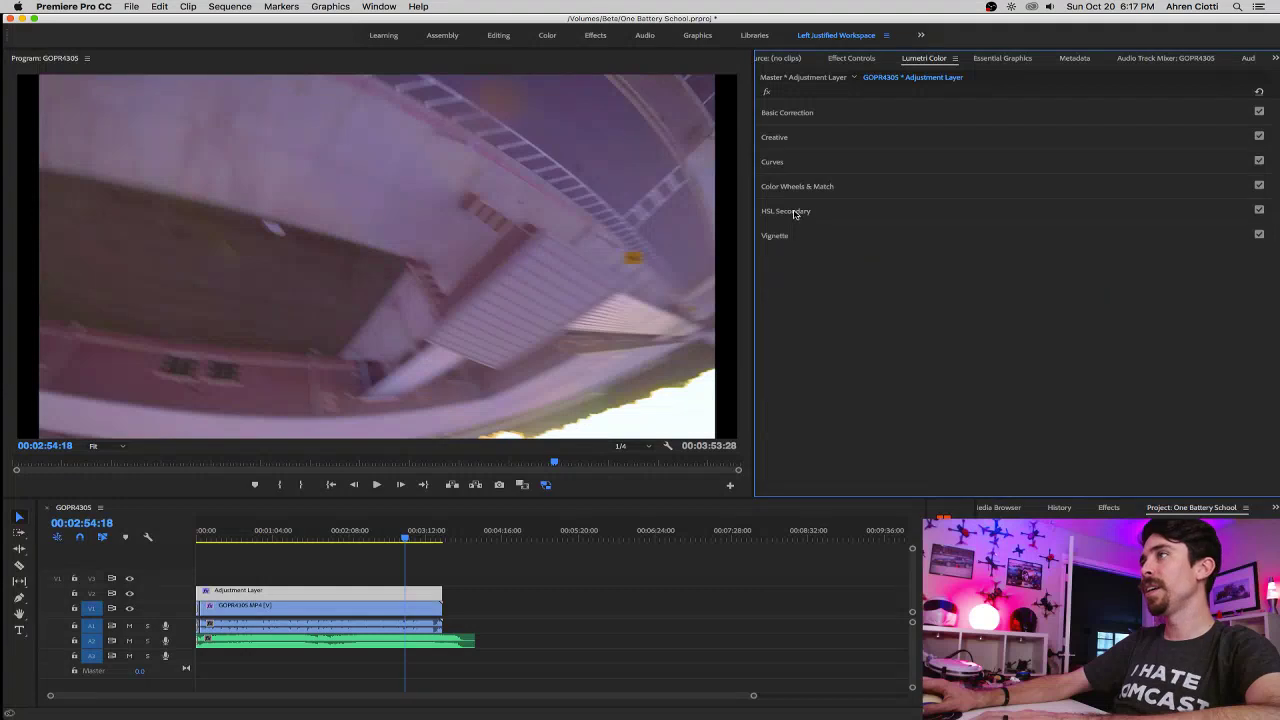
pyautogui.click(790, 116)
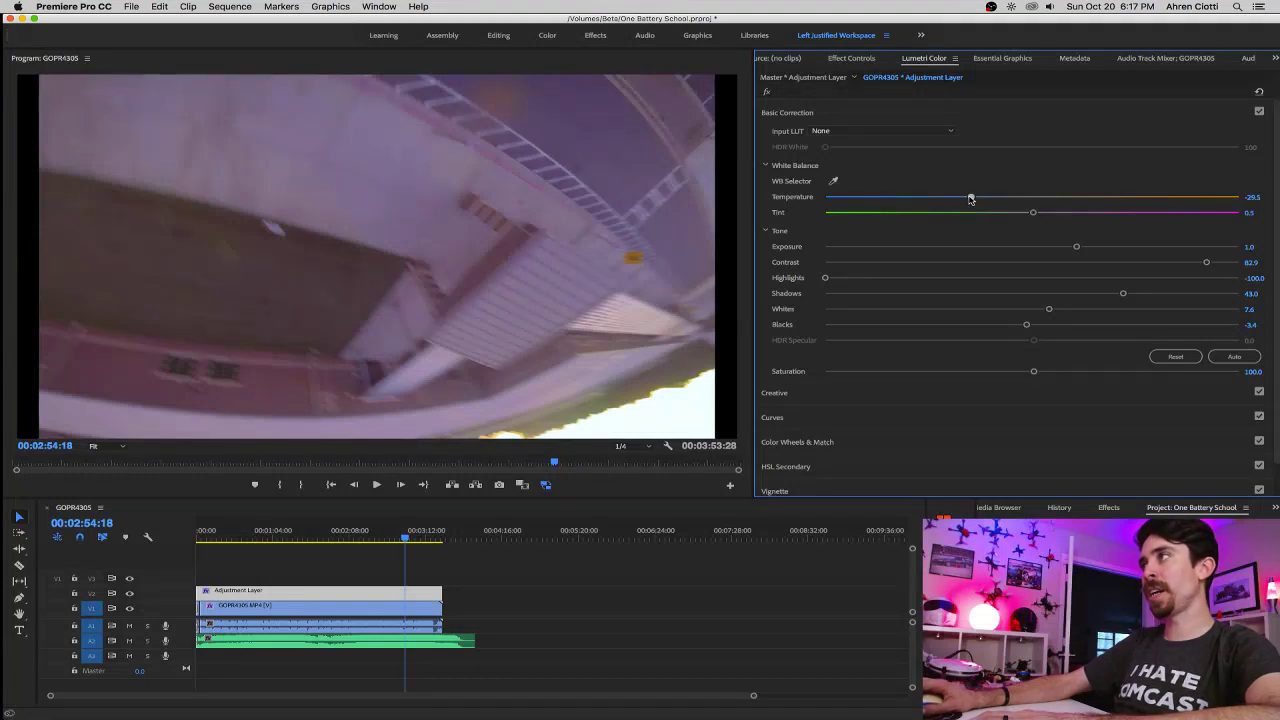
pyautogui.click(372, 541)
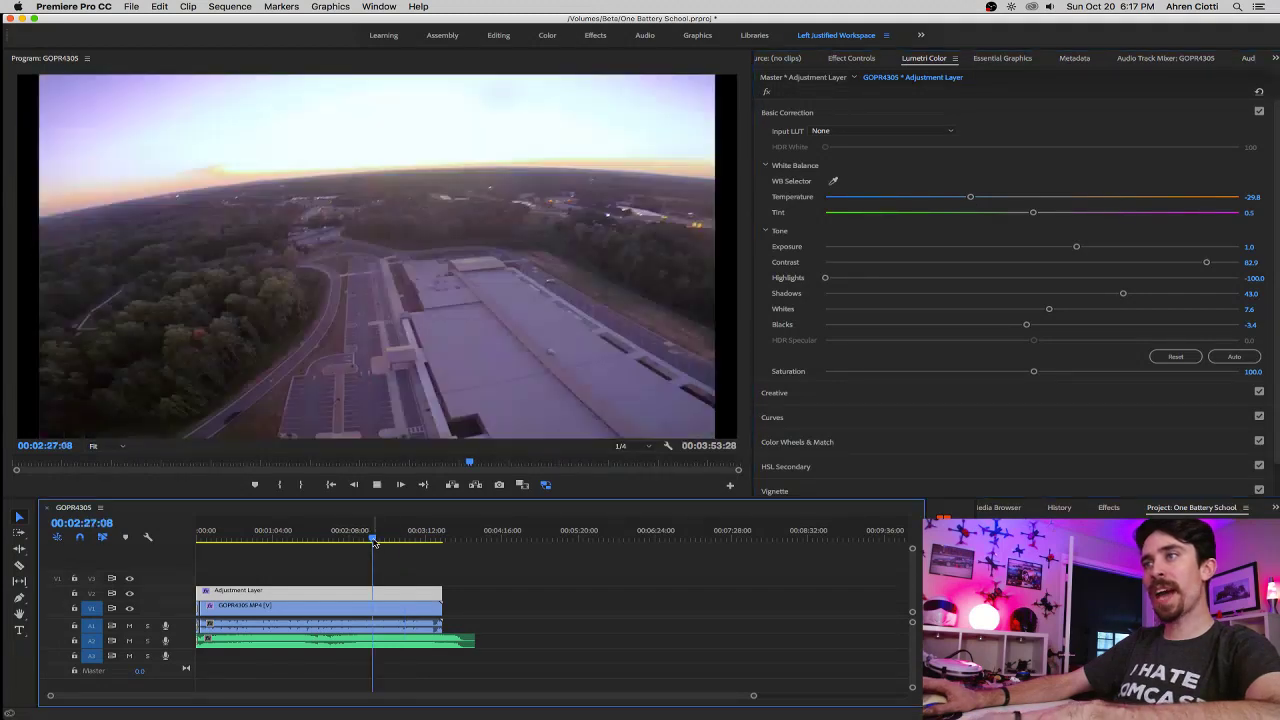
pyautogui.press('space')
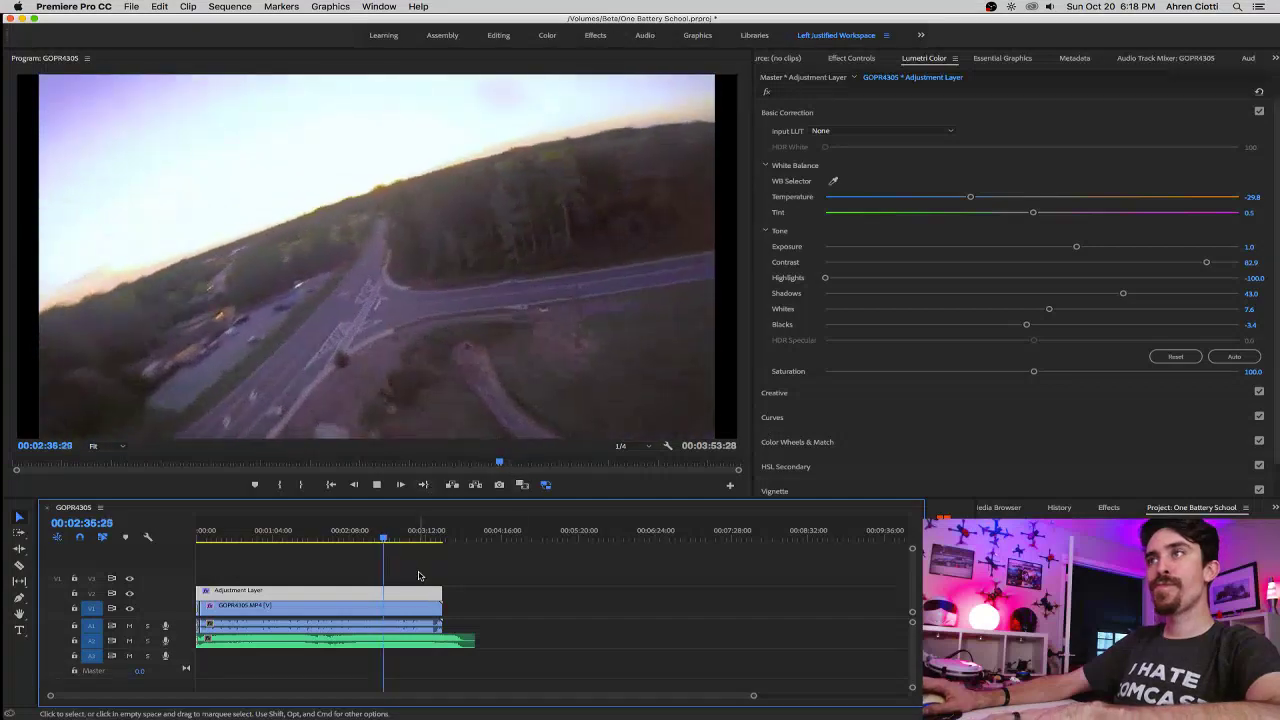
# Scrub through several shots of the graded flight and park the playhead at 00:02:16:20 on the trees beside the road.
pyautogui.moveTo(388, 540); pyautogui.dragTo(415, 540)
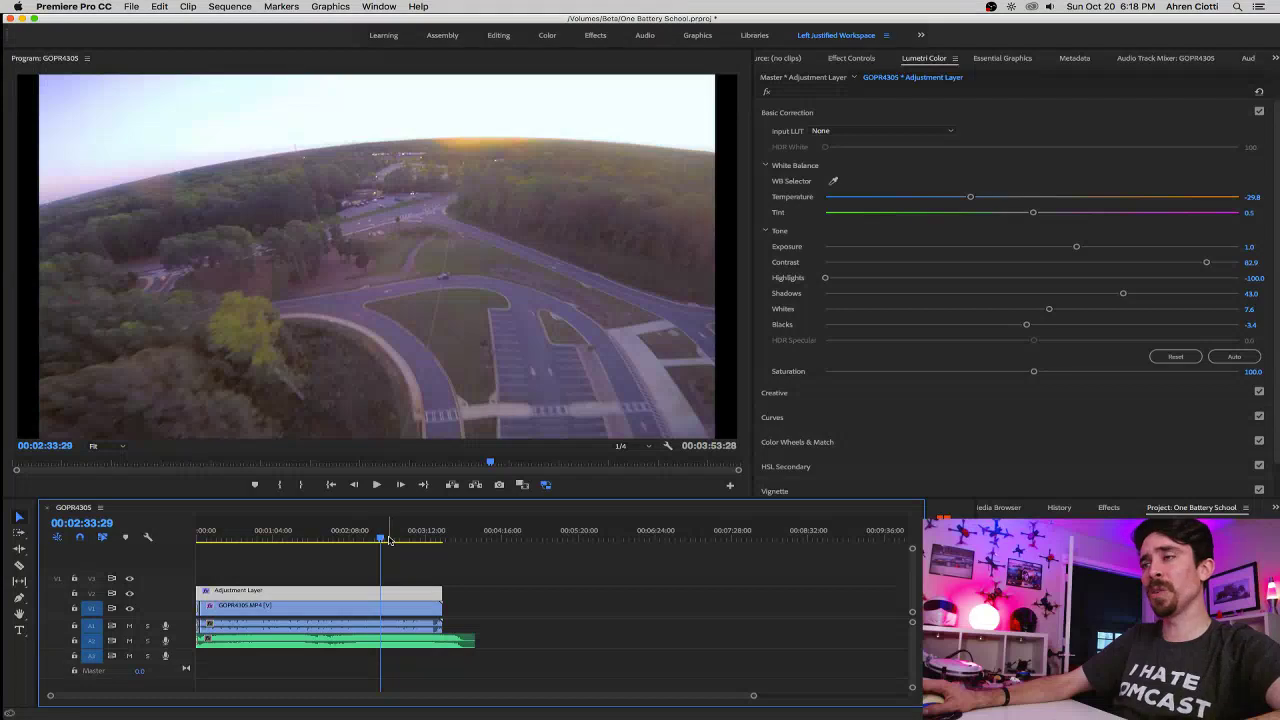
pyautogui.click(395, 538)
pyautogui.click(375, 541)
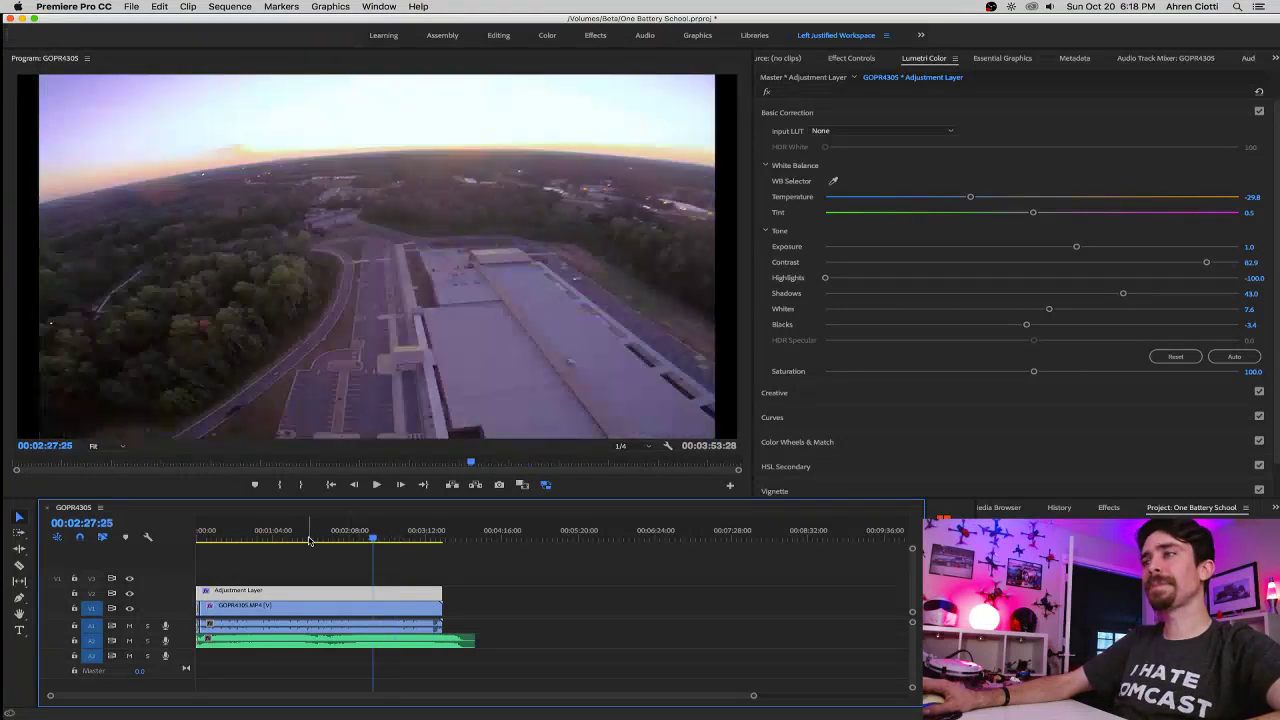
pyautogui.click(305, 540)
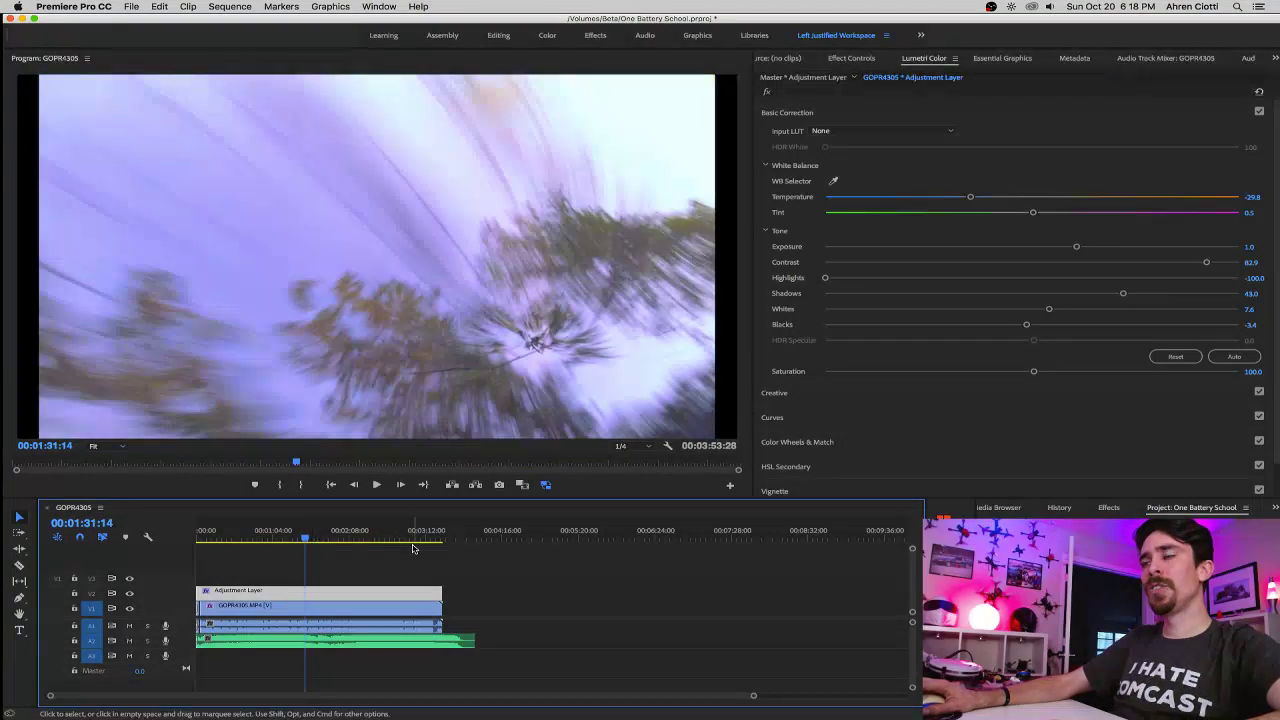
pyautogui.click(360, 544)
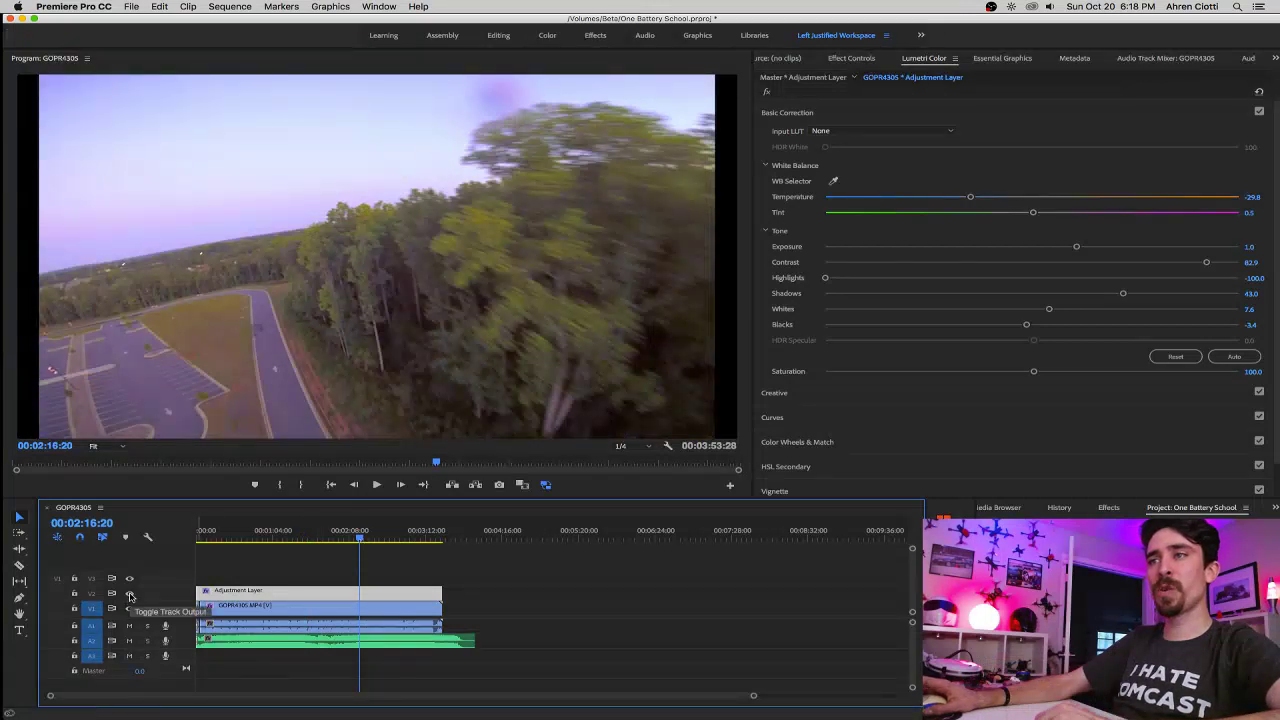
# Toggle the V2 track output to compare the shot with and without the grade, leave it off, and save the project.
pyautogui.click(129, 594)
pyautogui.click(129, 594)
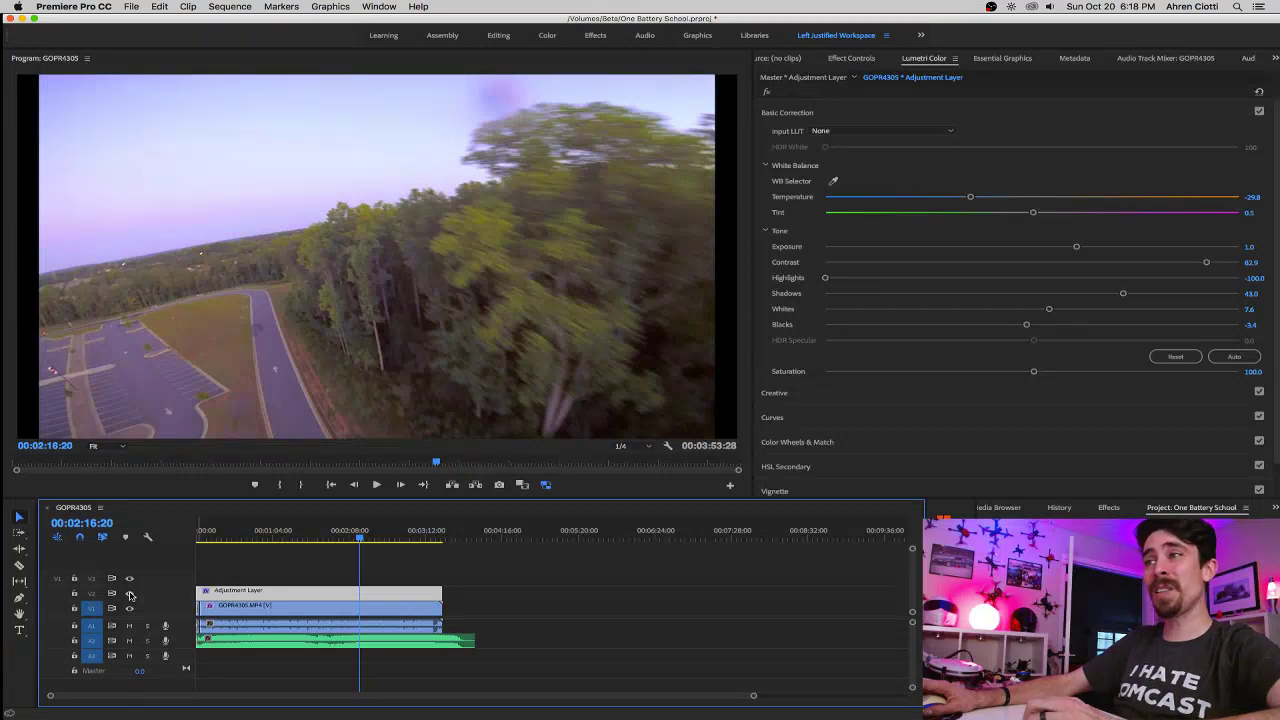
pyautogui.click(129, 594)
pyautogui.click(129, 594)
pyautogui.click(129, 594)
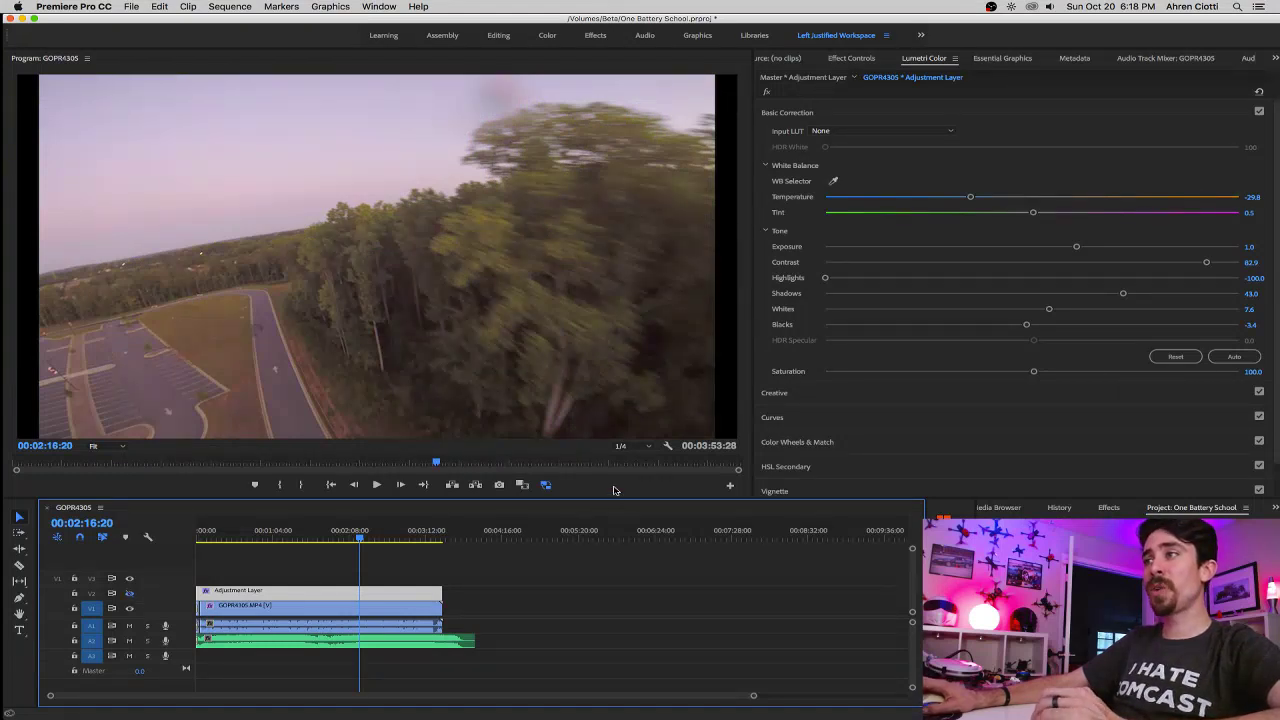
pyautogui.press('super+s')
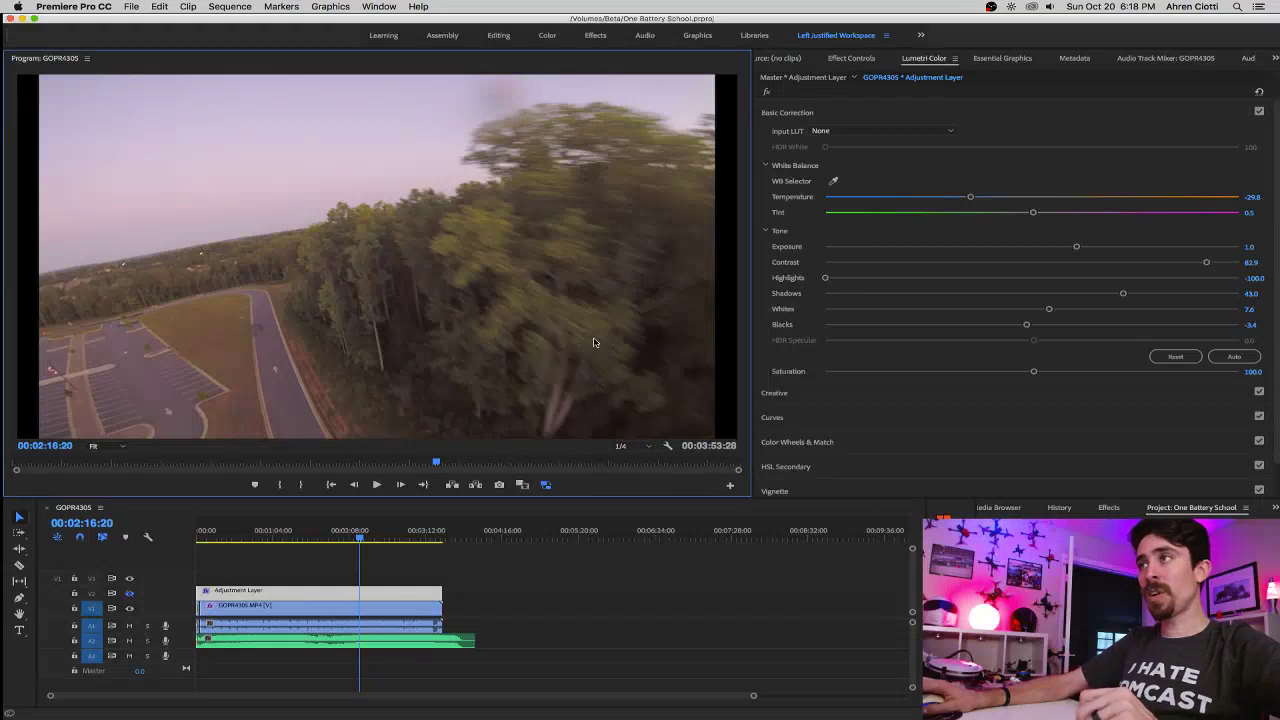
# Minimize the editing window, switch to Finder, and preview the raw clips GOPR4286.MP4 and GOPR4304.MP4.
pyautogui.moveTo(76, 18)
pyautogui.mouseDown()
pyautogui.moveTo(144, 18)
pyautogui.moveTo(82, 6)
pyautogui.mouseUp()
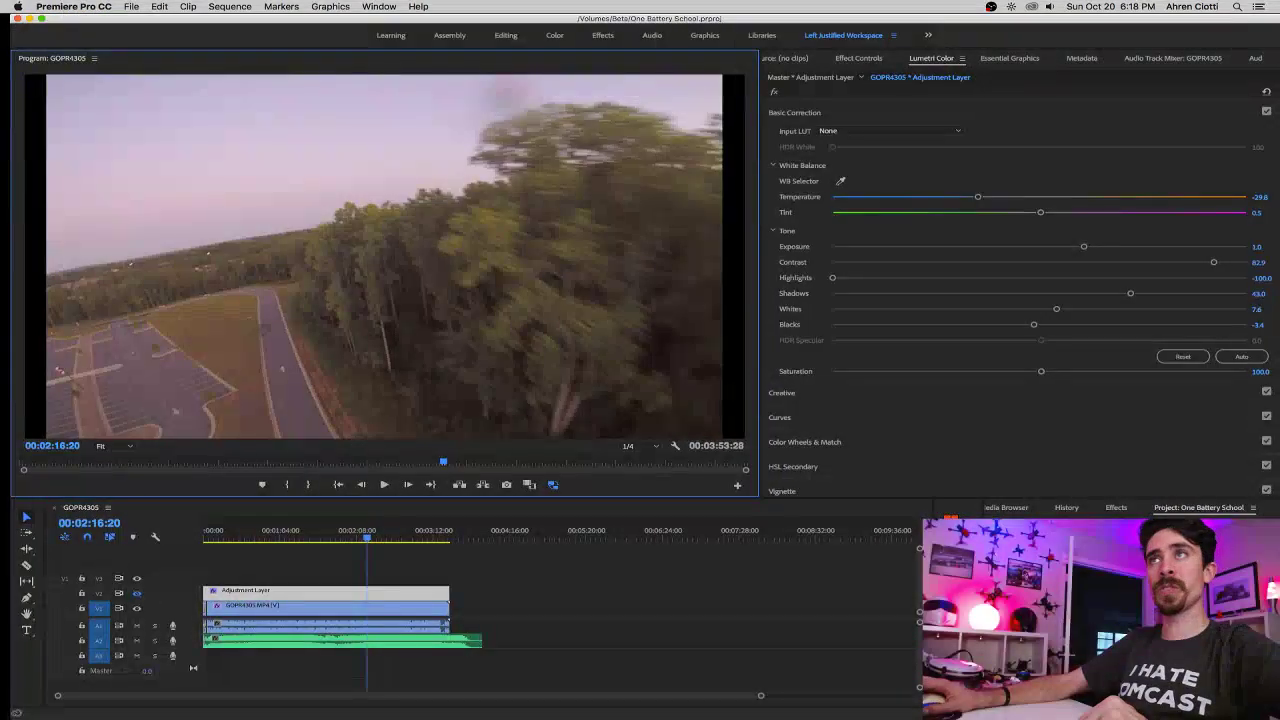
pyautogui.click(29, 19)
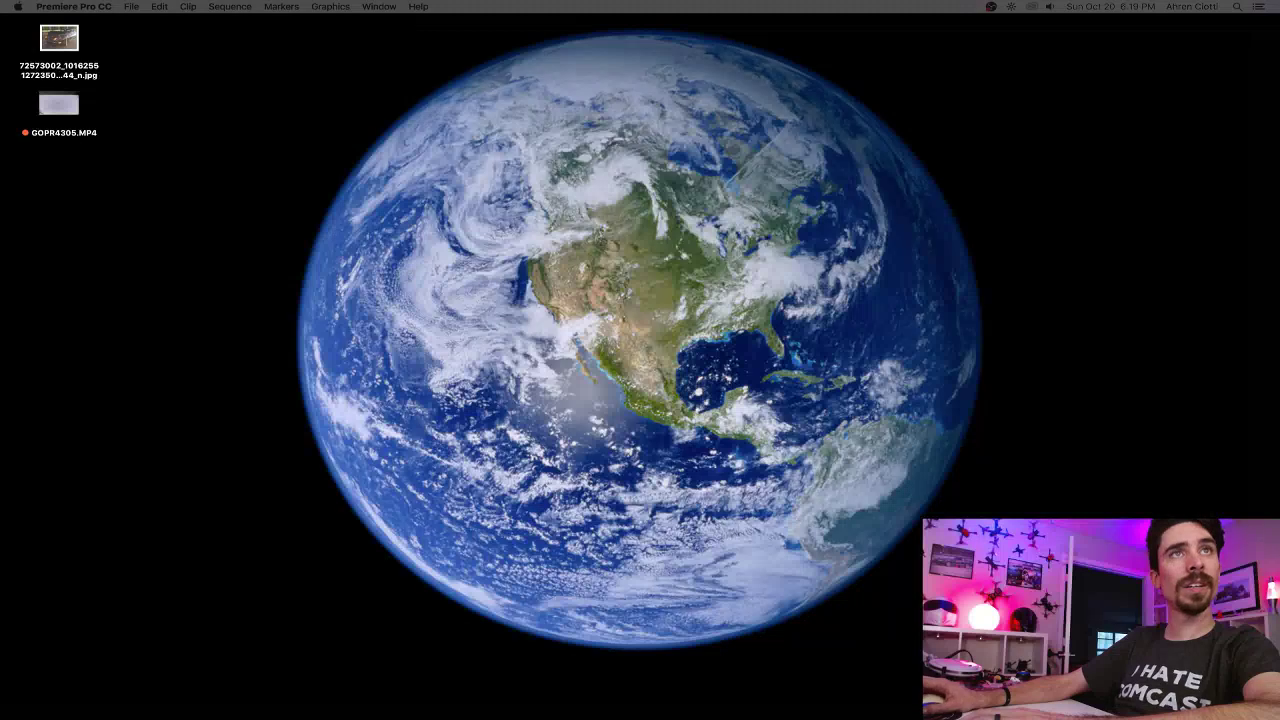
pyautogui.press('space')
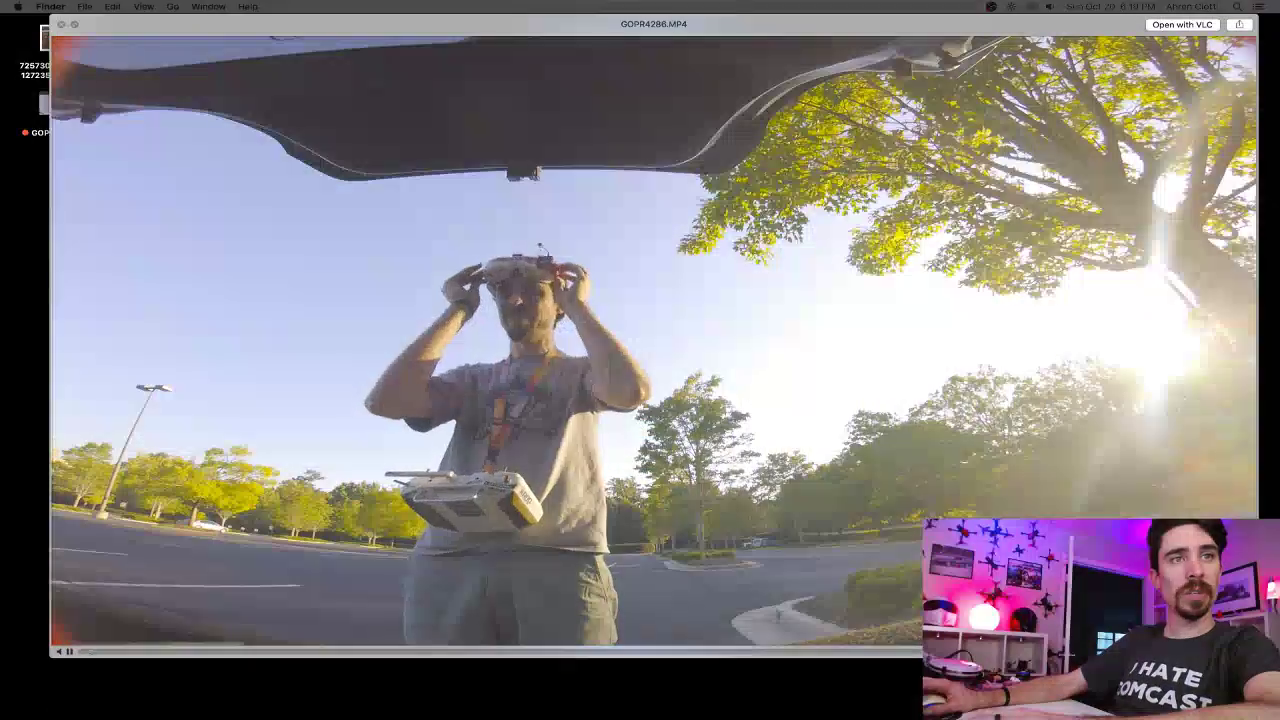
pyautogui.press('Down')
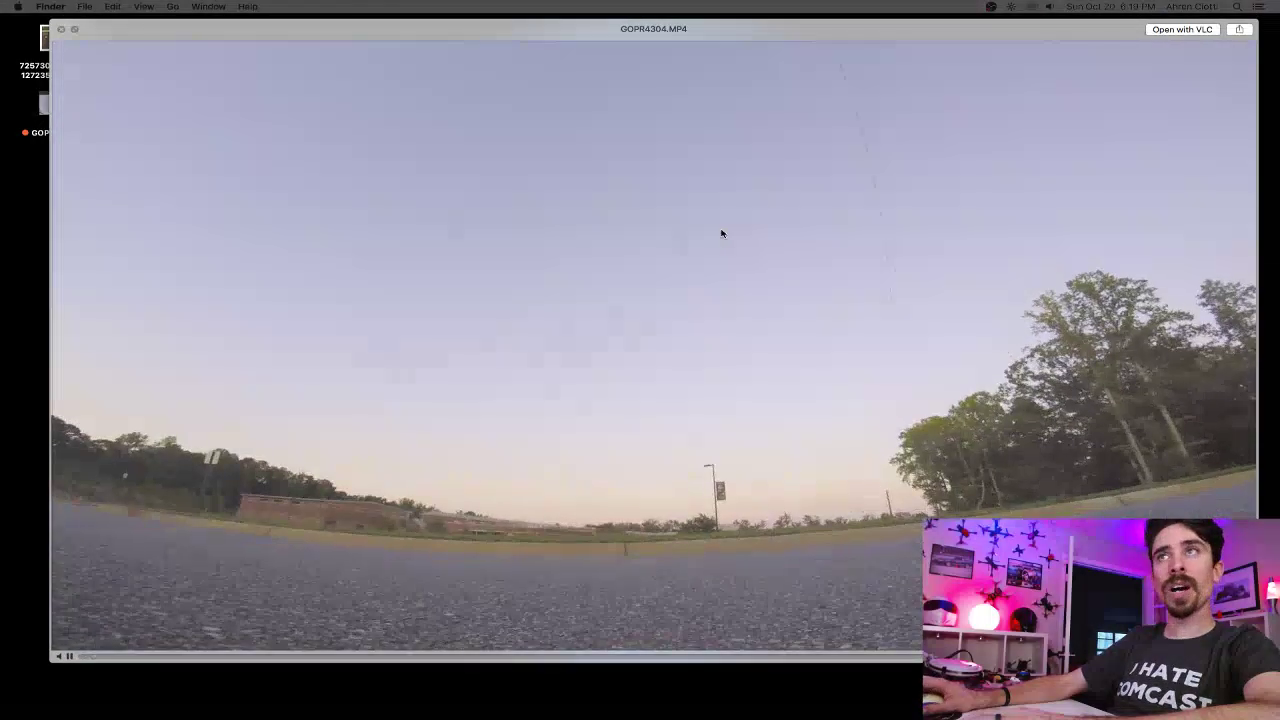
pyautogui.moveTo(295, 26)
pyautogui.mouseDown()
pyautogui.moveTo(391, 249)
pyautogui.moveTo(285, 158)
pyautogui.moveTo(293, 22)
pyautogui.mouseUp()
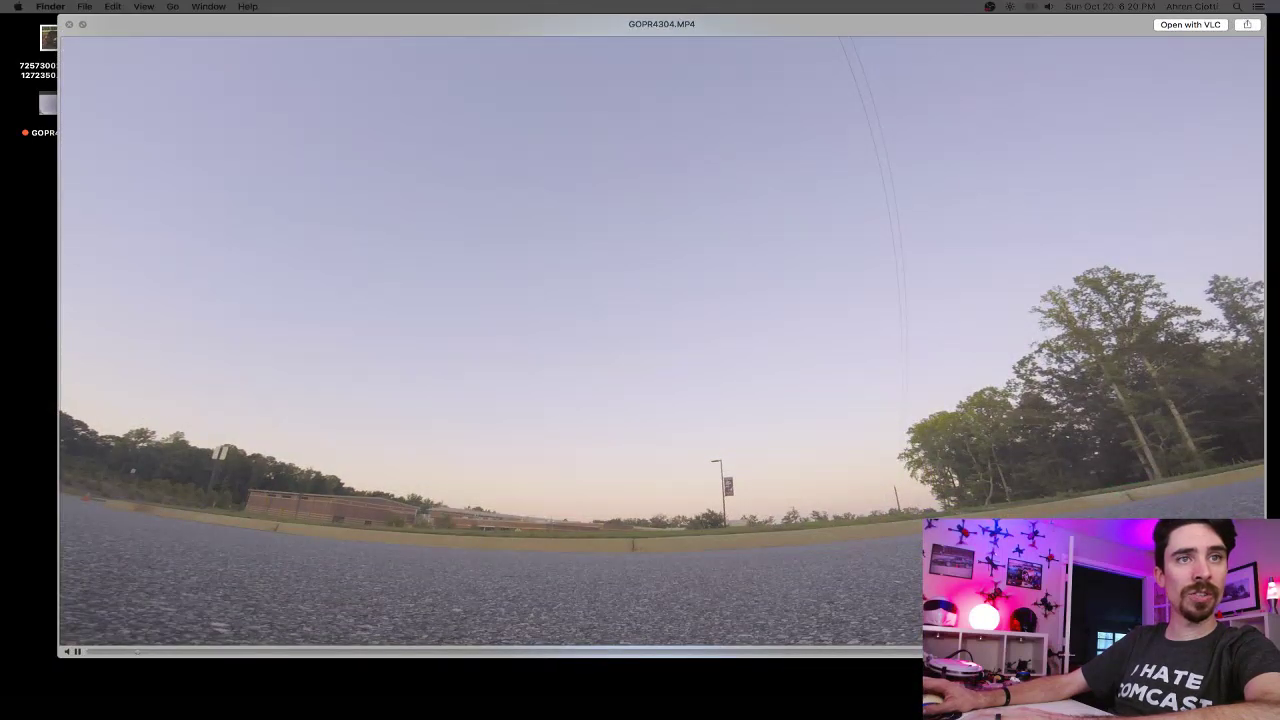
# Browse the neighbouring clips up to GOPR4307.MP4, skim through GOPR4304.MP4 again, and close the preview.
pyautogui.press('Down')
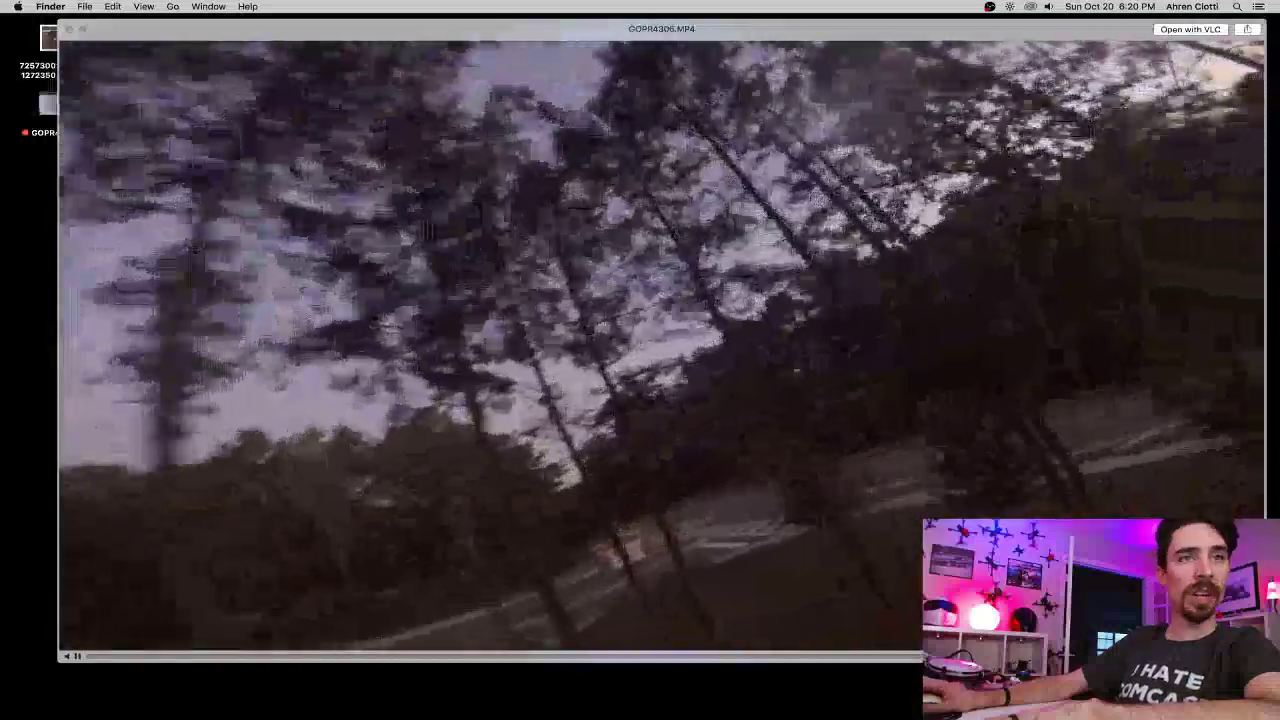
pyautogui.press('Down')
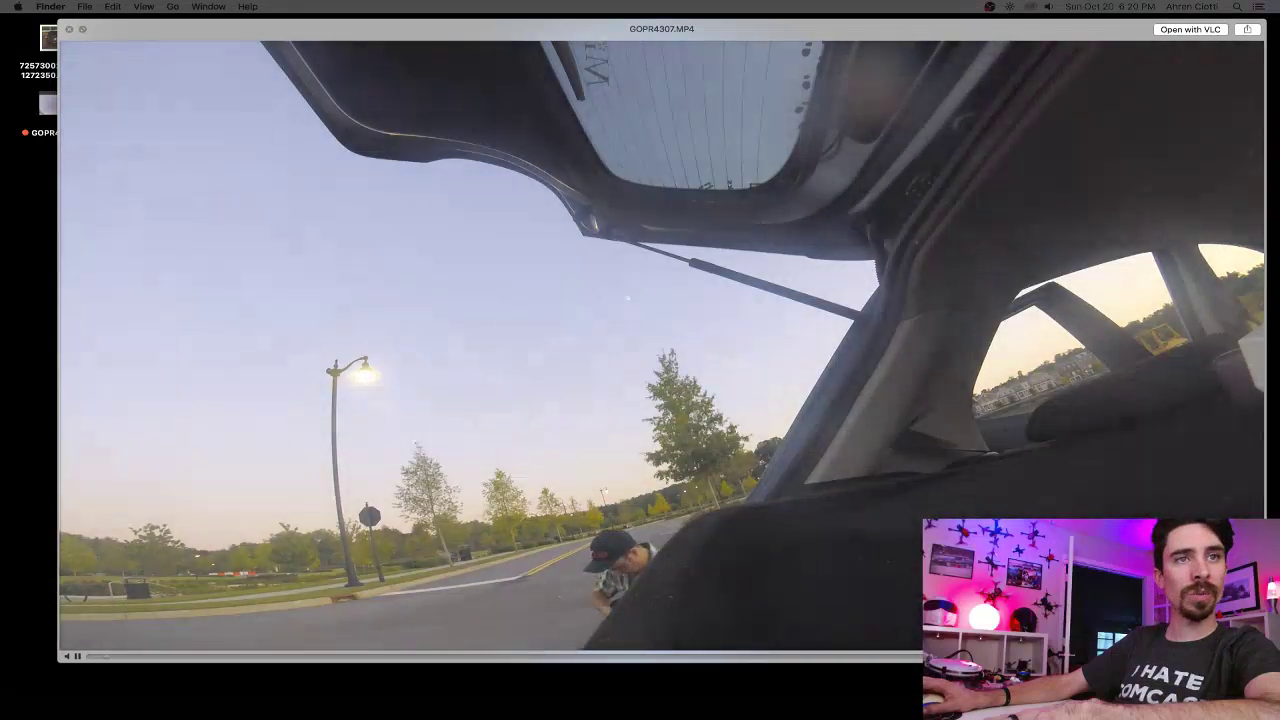
pyautogui.press('Down')
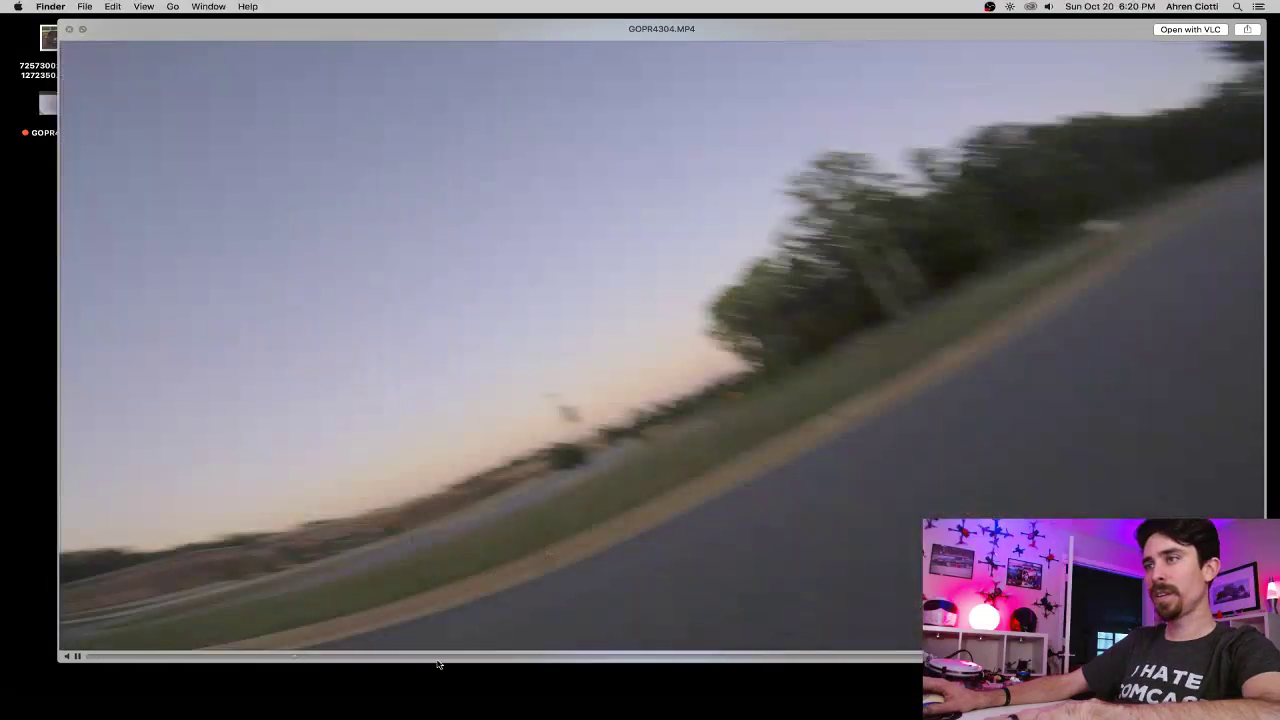
pyautogui.click(458, 658)
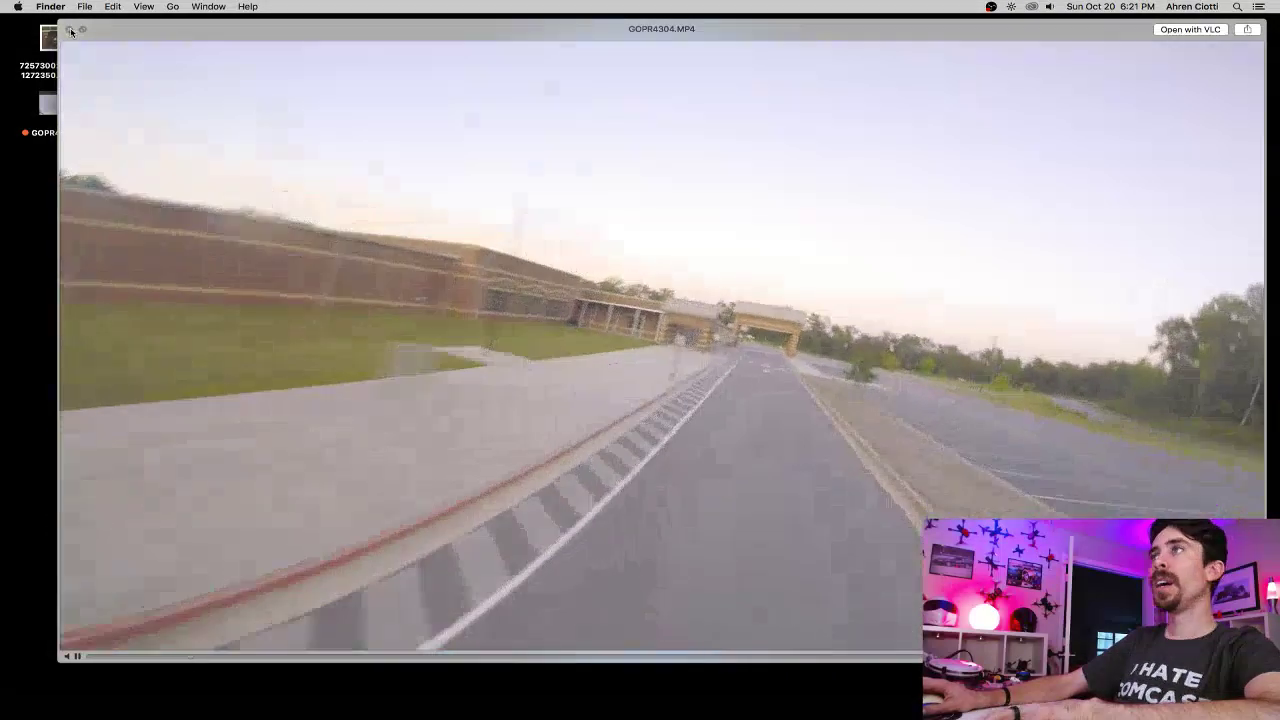
pyautogui.click(70, 31)
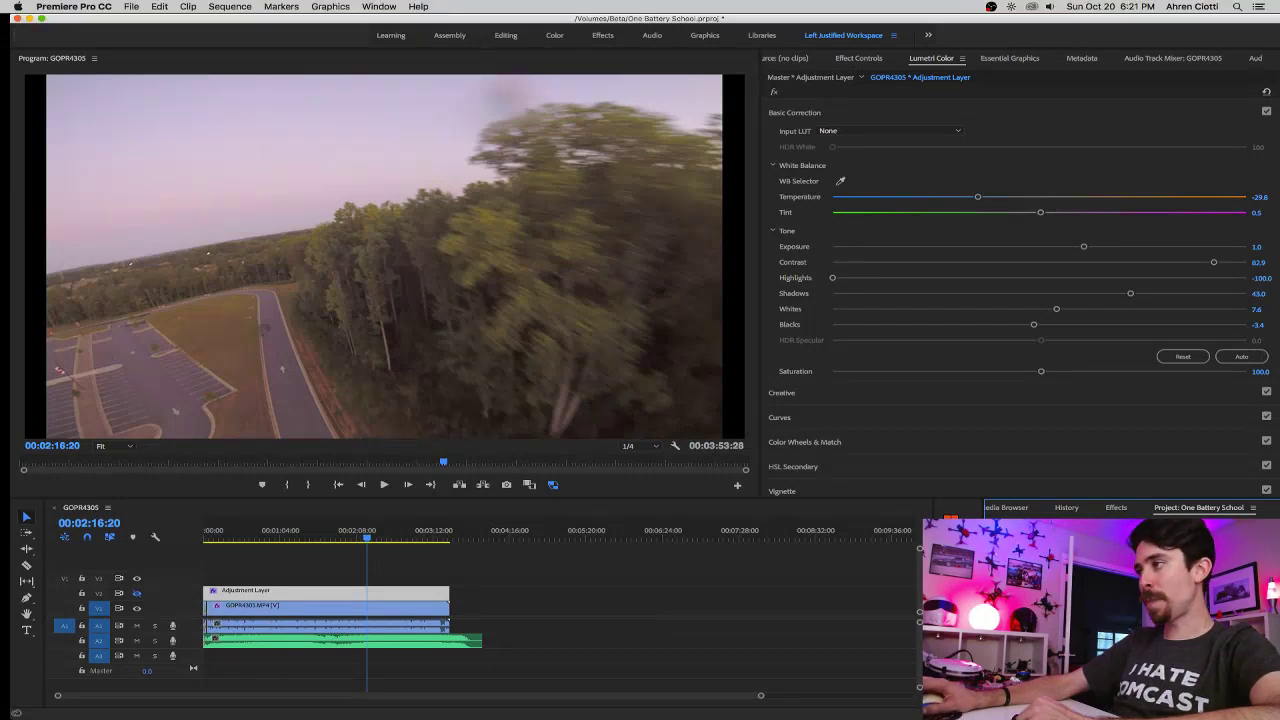
# Enable V1 source patching and place GOPR4304.MP4 at the start of the GOPR4305 sequence beneath the adjustment layer.
pyautogui.moveTo(759, 635); pyautogui.dragTo(234, 609)
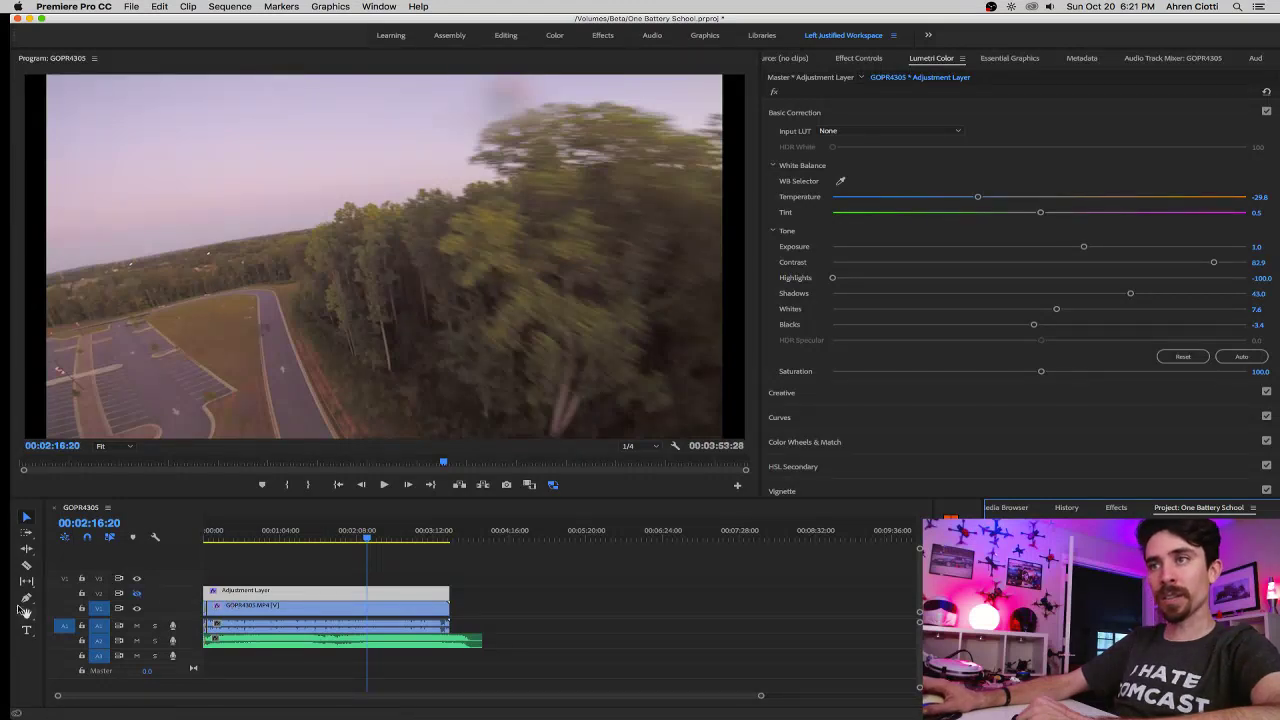
pyautogui.click(64, 608)
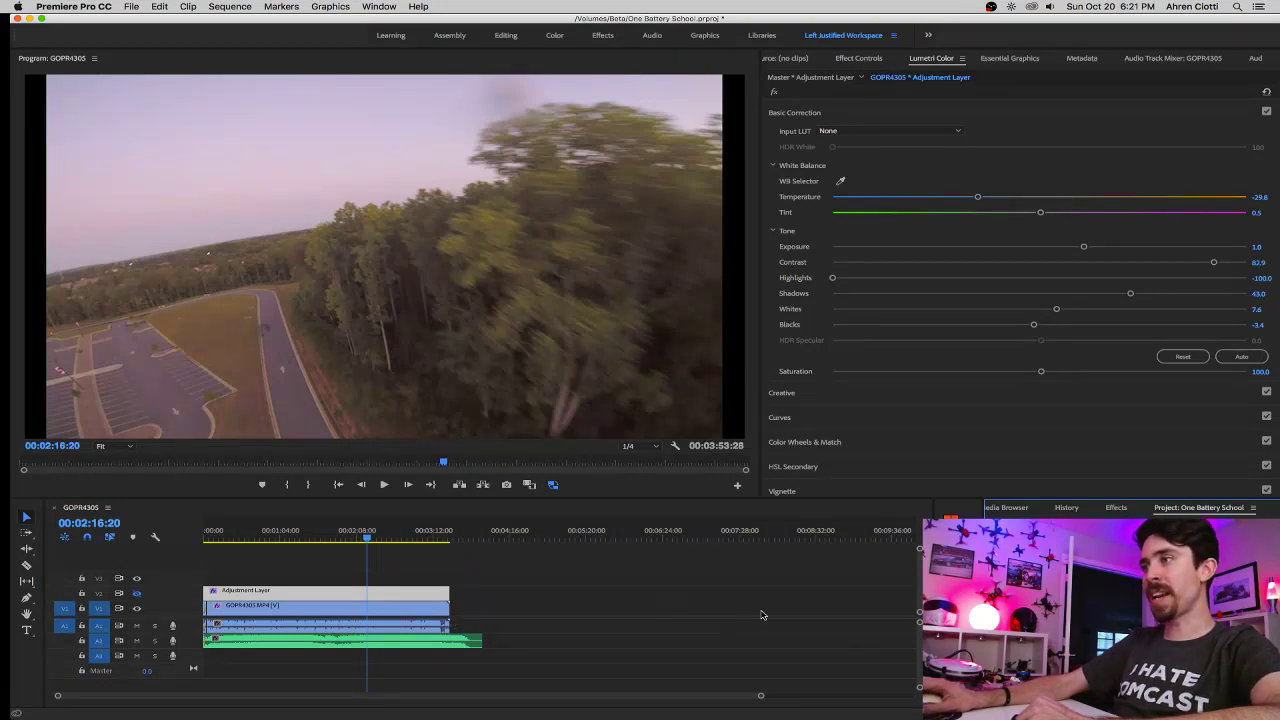
pyautogui.moveTo(1000, 620); pyautogui.dragTo(225, 630)
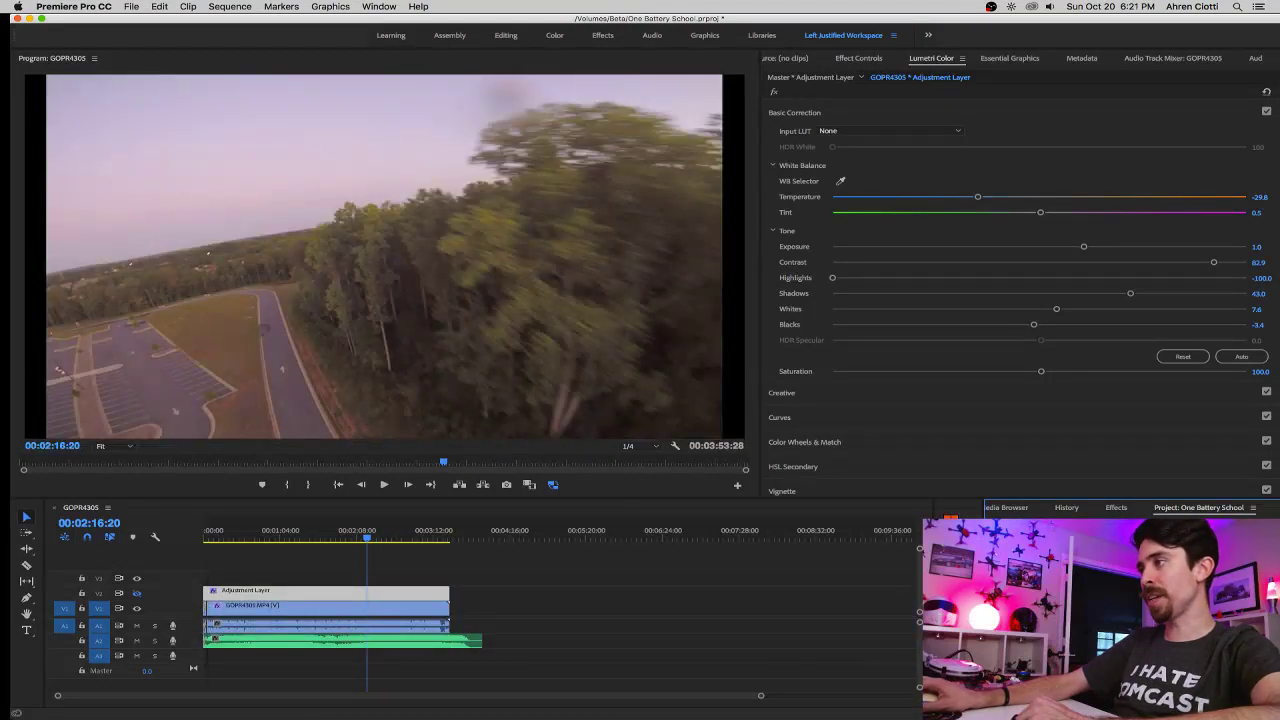
pyautogui.moveTo(481, 607); pyautogui.dragTo(212, 614)
pyautogui.scroll(3, 212, 614)
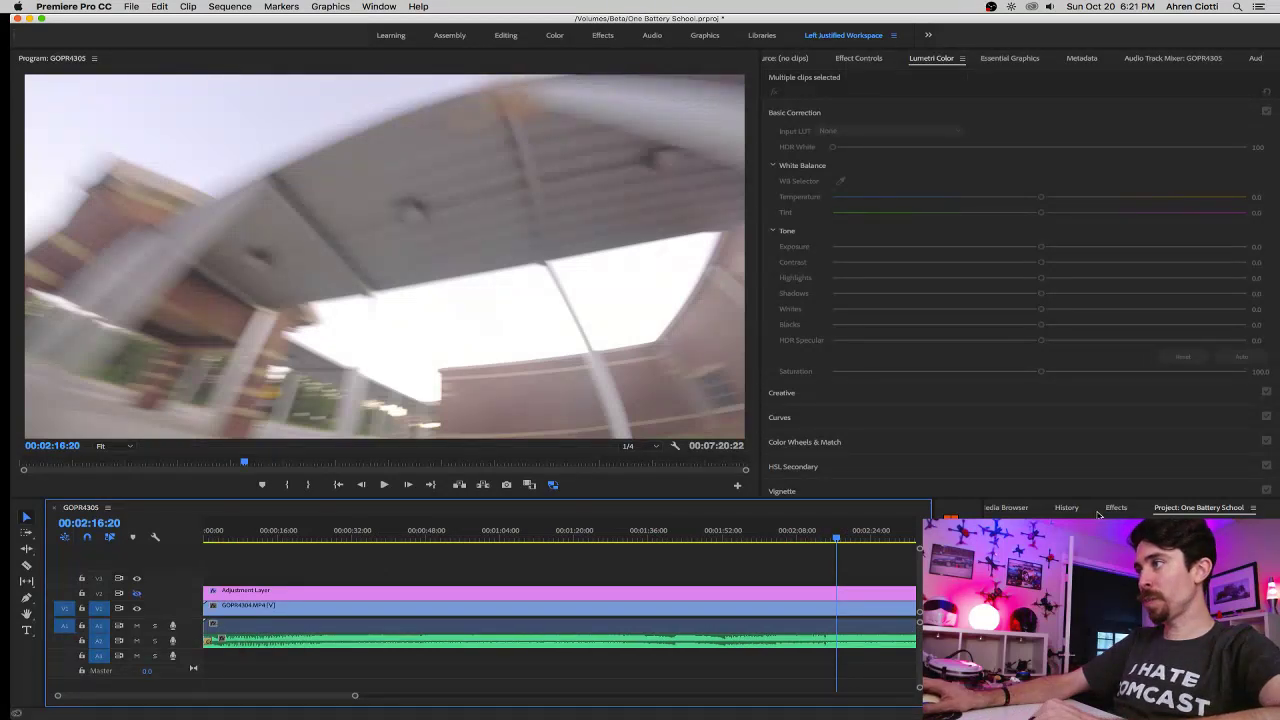
# Add a Cross Dissolve to the start of GOPR4304.MP4 on V1 and lengthen it to 00:00:02:02.
pyautogui.hotkey('shift', '7')
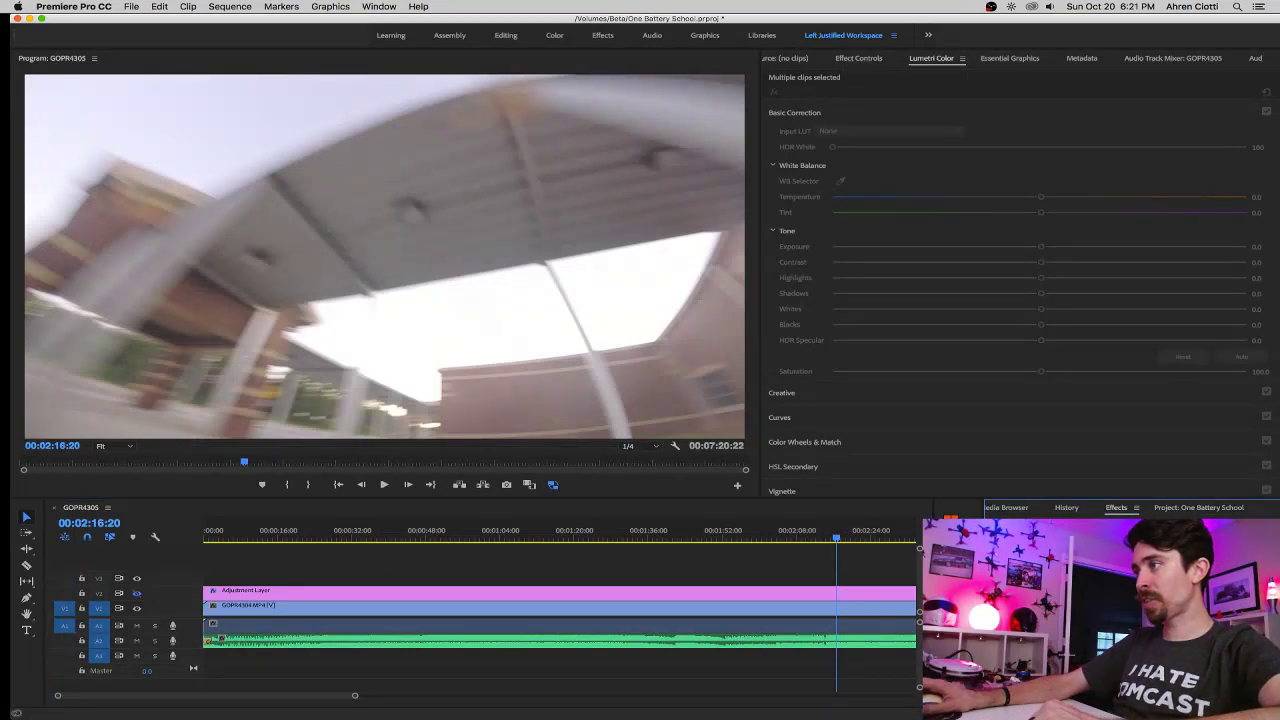
pyautogui.moveTo(673, 626); pyautogui.dragTo(210, 614)
pyautogui.scroll(3, 207, 612)
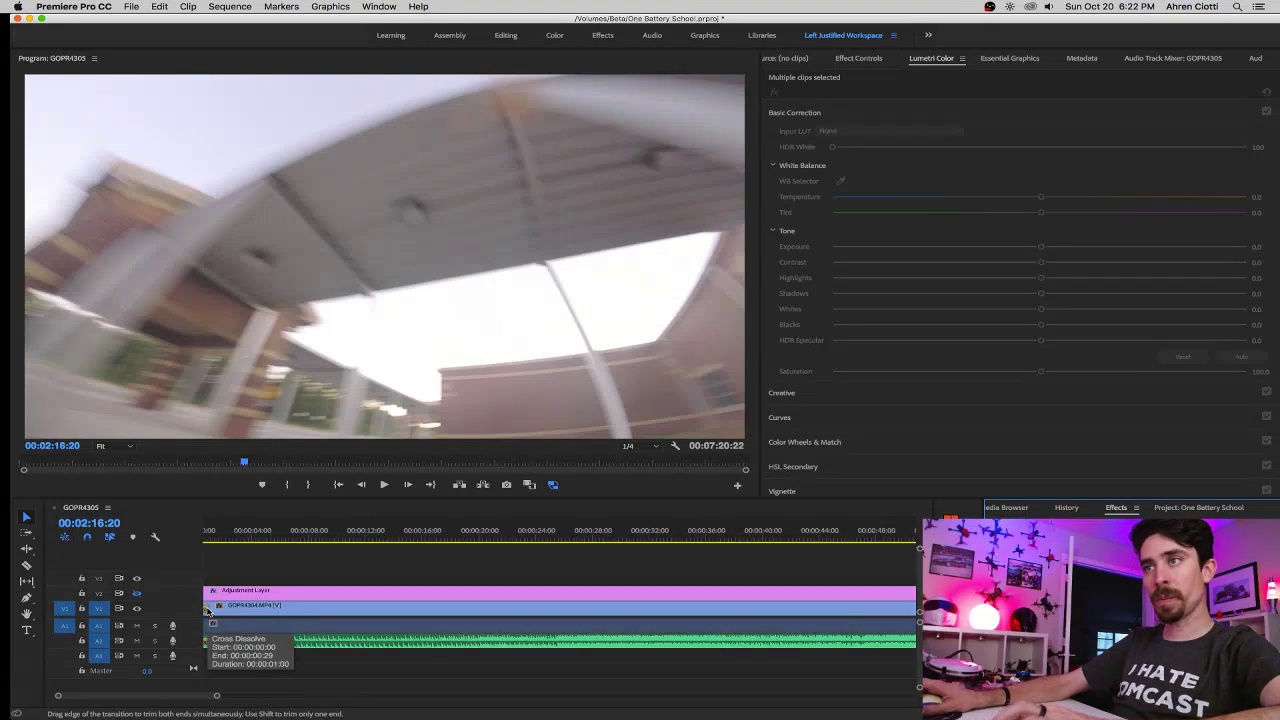
pyautogui.moveTo(216, 608); pyautogui.dragTo(231, 608)
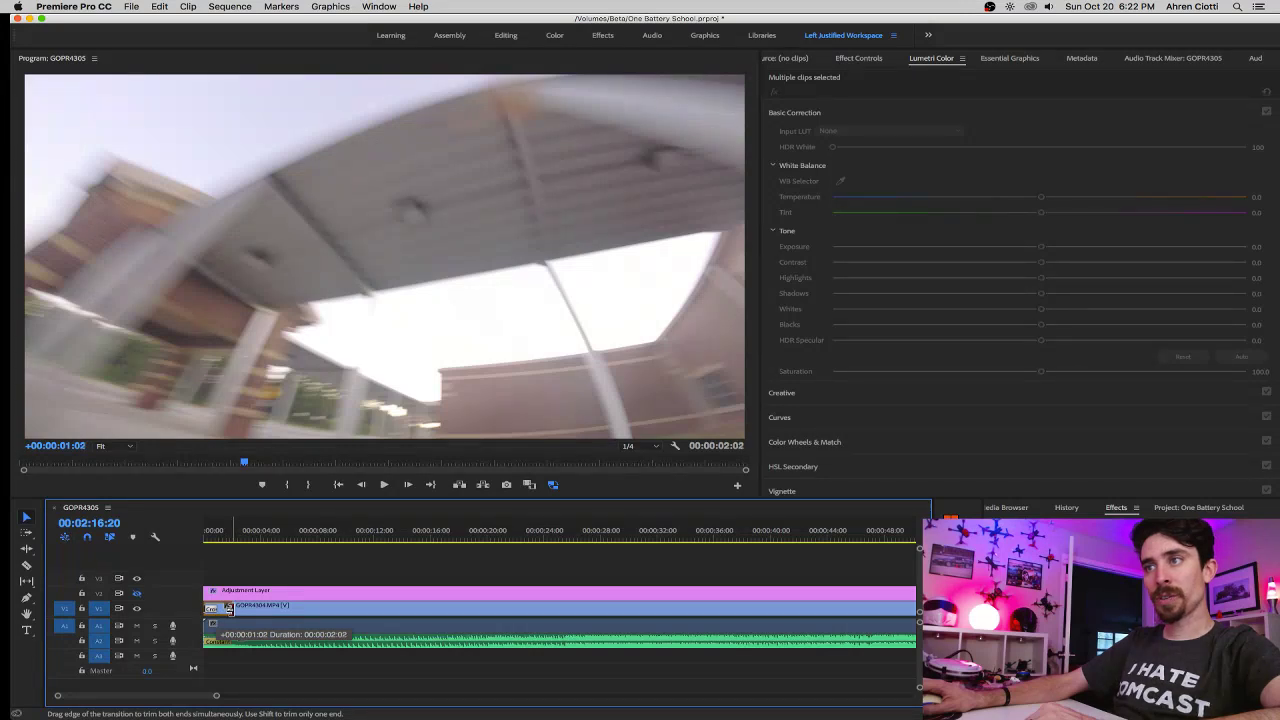
pyautogui.moveTo(228, 608); pyautogui.dragTo(228, 608)
# Play GOPR4304.MP4 from 00:00:02:18 and scrub through its first 30 seconds, stopping at 00:00:10:02.
pyautogui.click(241, 540)
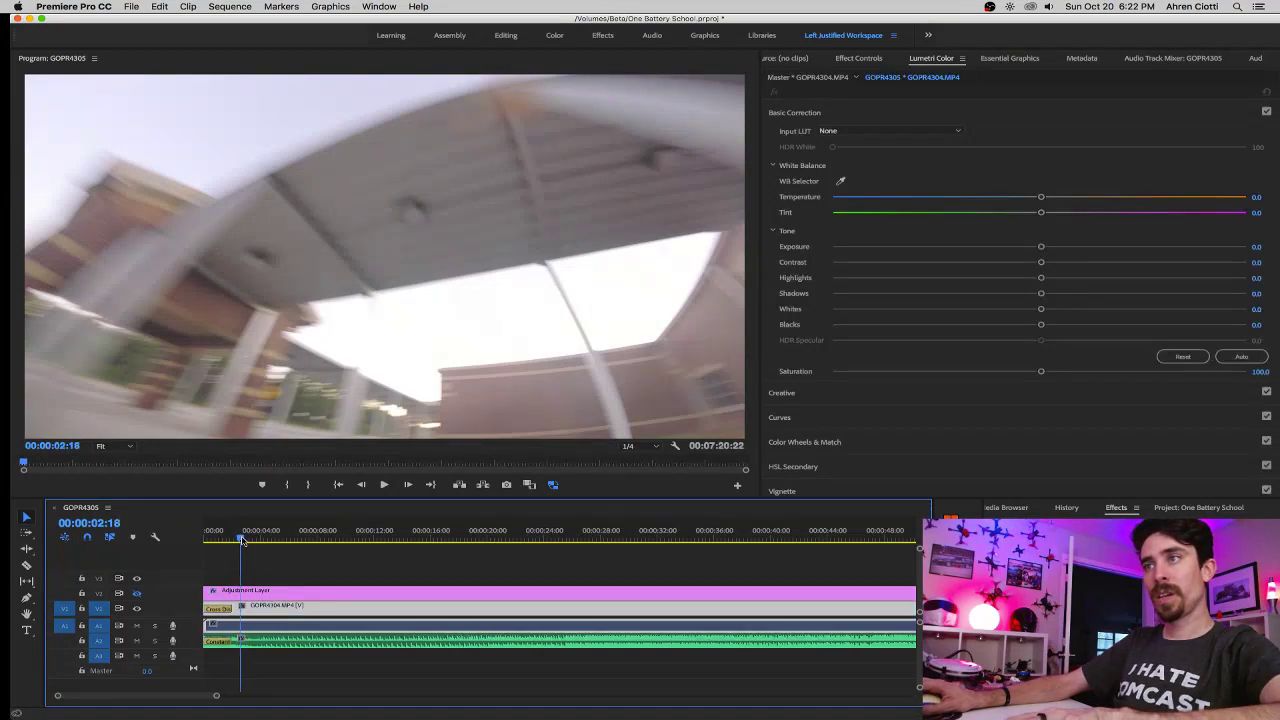
pyautogui.press('space')
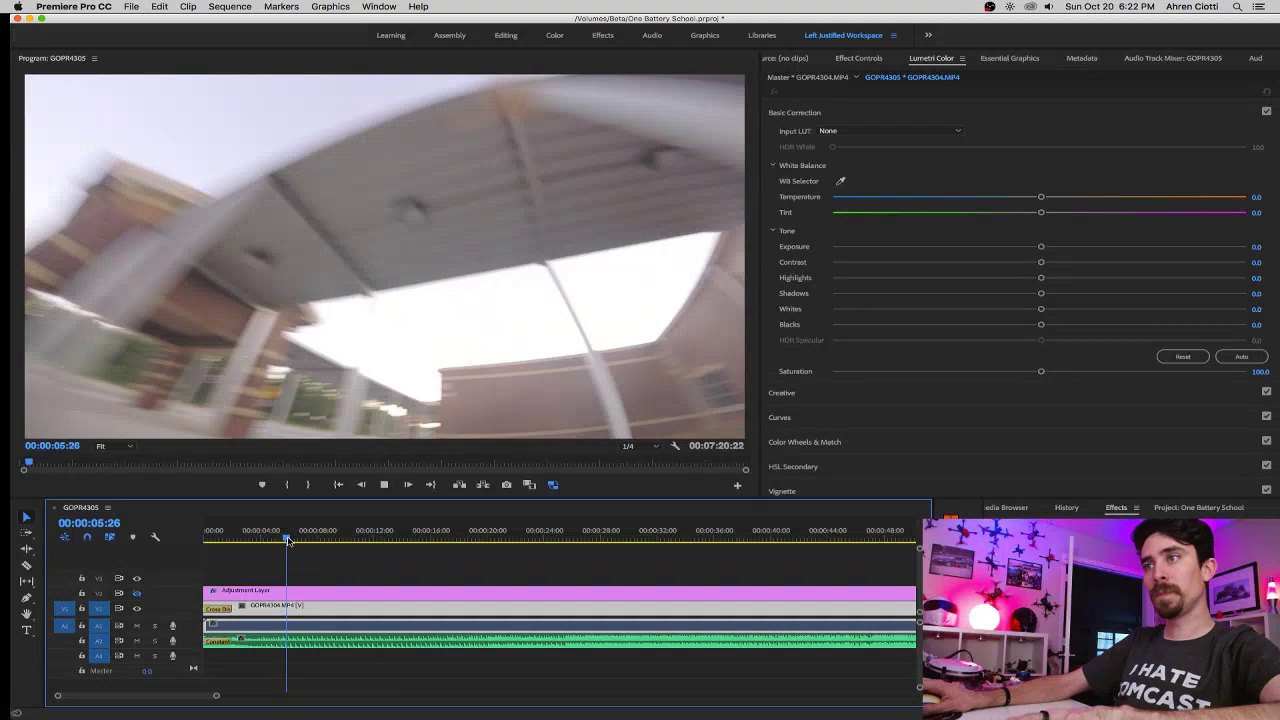
pyautogui.moveTo(296, 540); pyautogui.dragTo(536, 540)
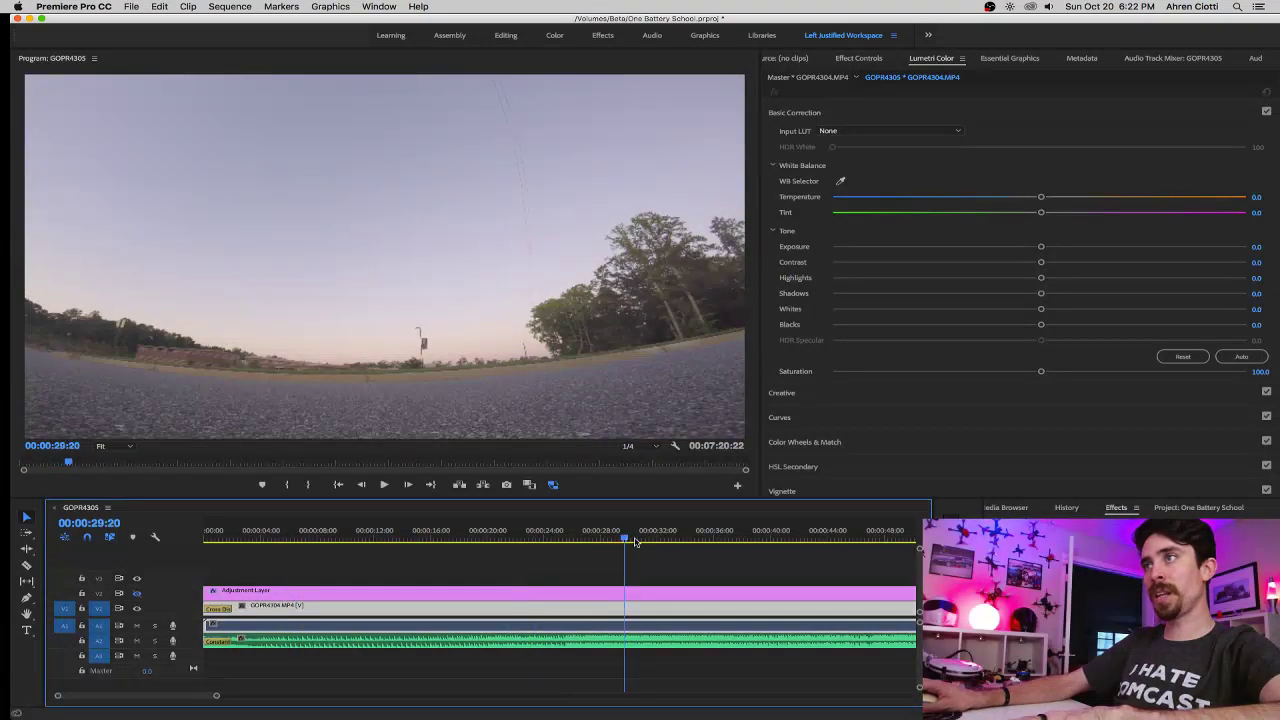
pyautogui.moveTo(634, 541); pyautogui.dragTo(547, 541)
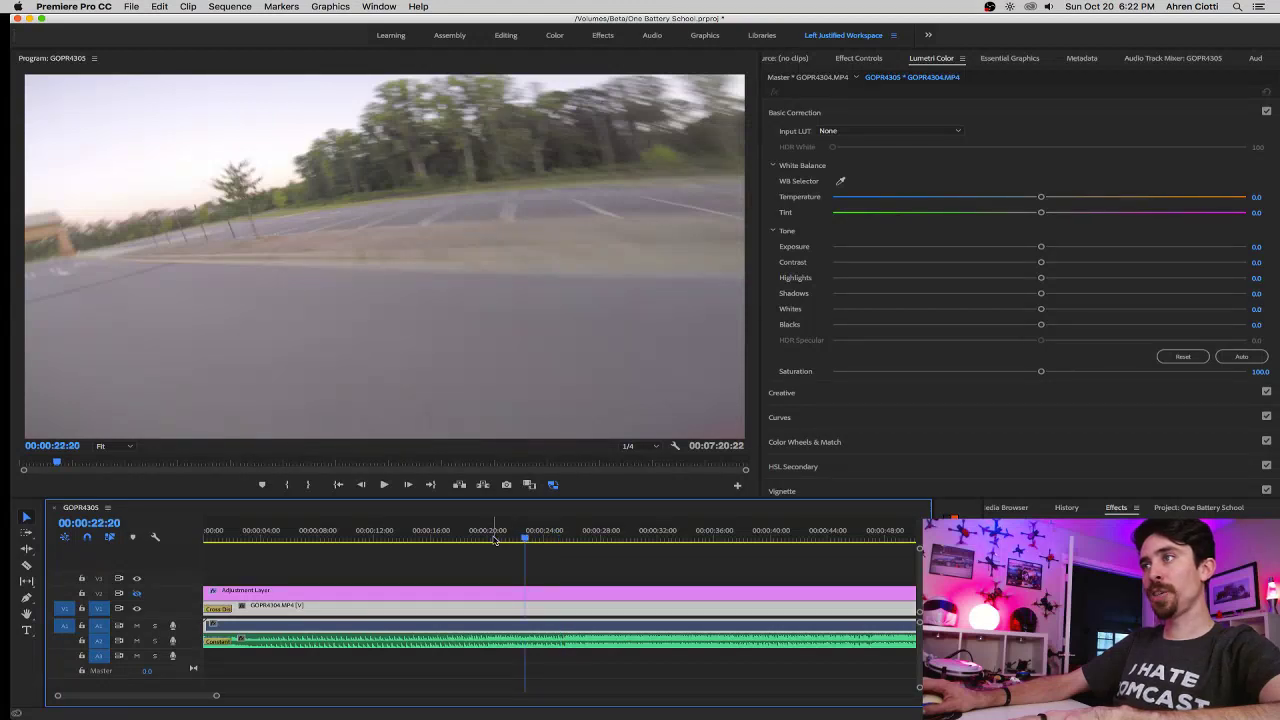
pyautogui.click(494, 540)
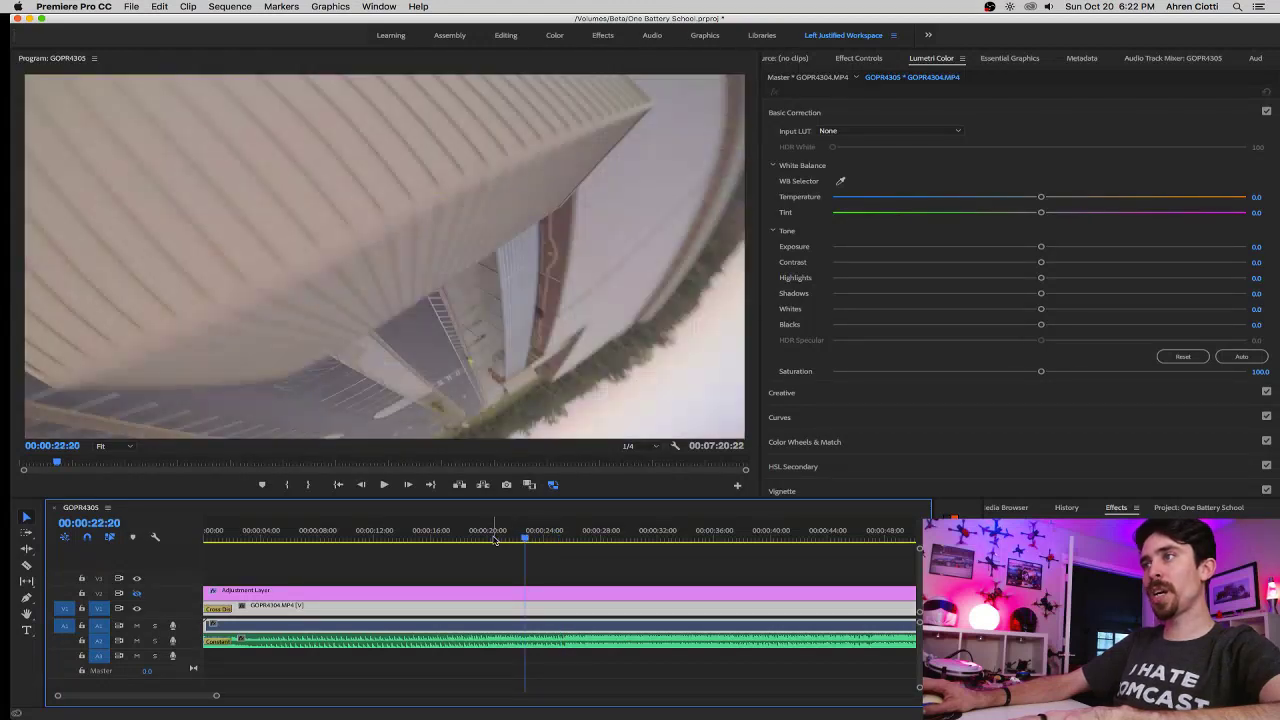
pyautogui.click(415, 541)
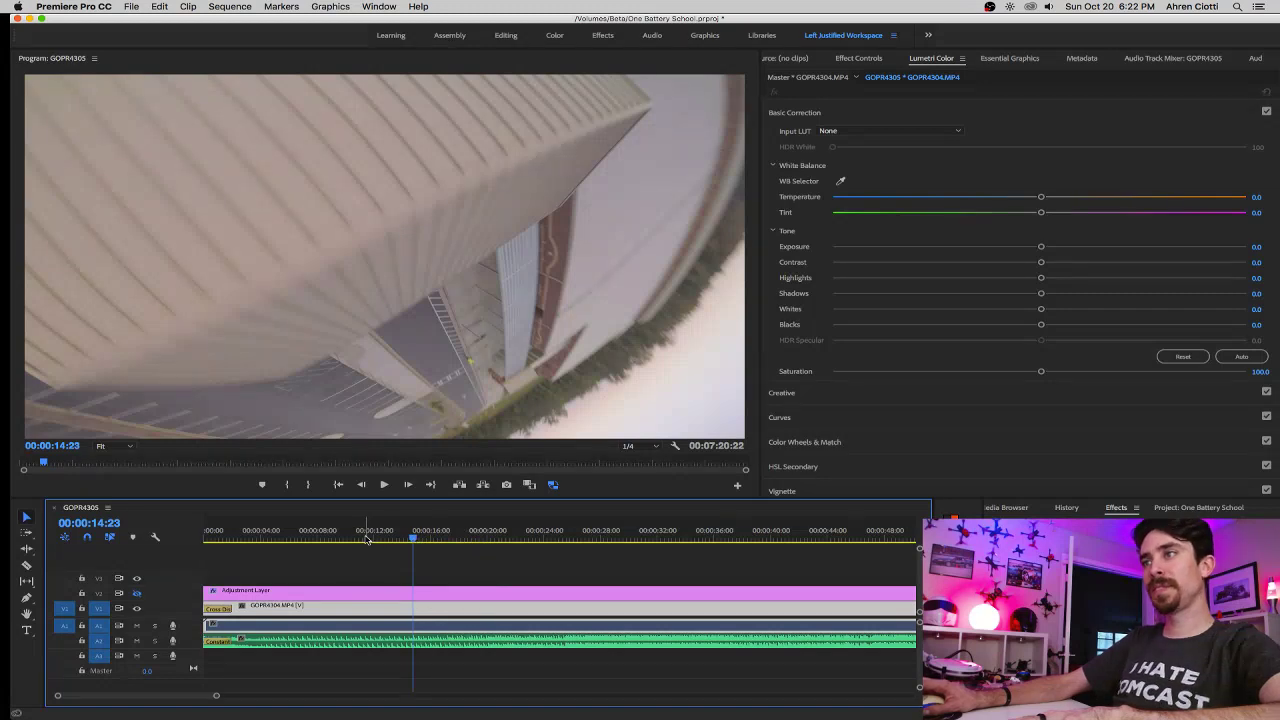
pyautogui.click(365, 540)
pyautogui.moveTo(365, 540); pyautogui.dragTo(347, 540)
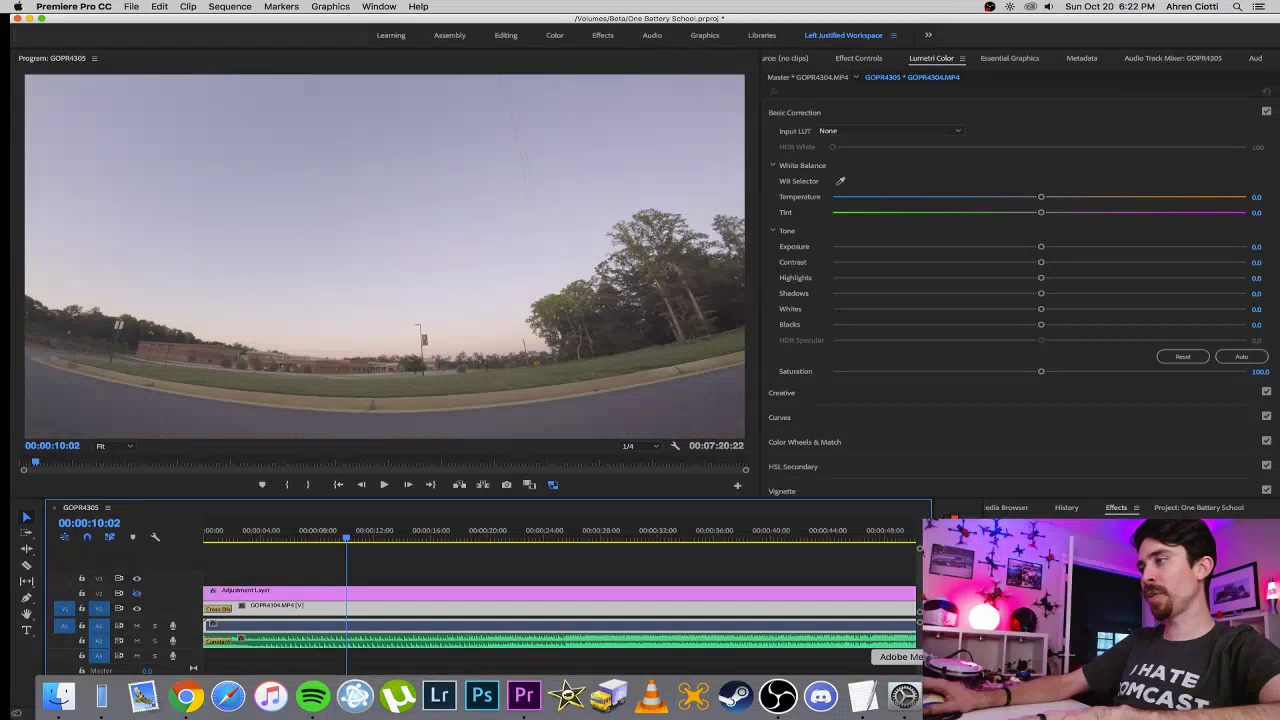
# Check the GOPR4304.MP4 proxy encoding progress in Media Encoder, minimize it, and return to the sequence in Premiere Pro.
pyautogui.click(898, 694)
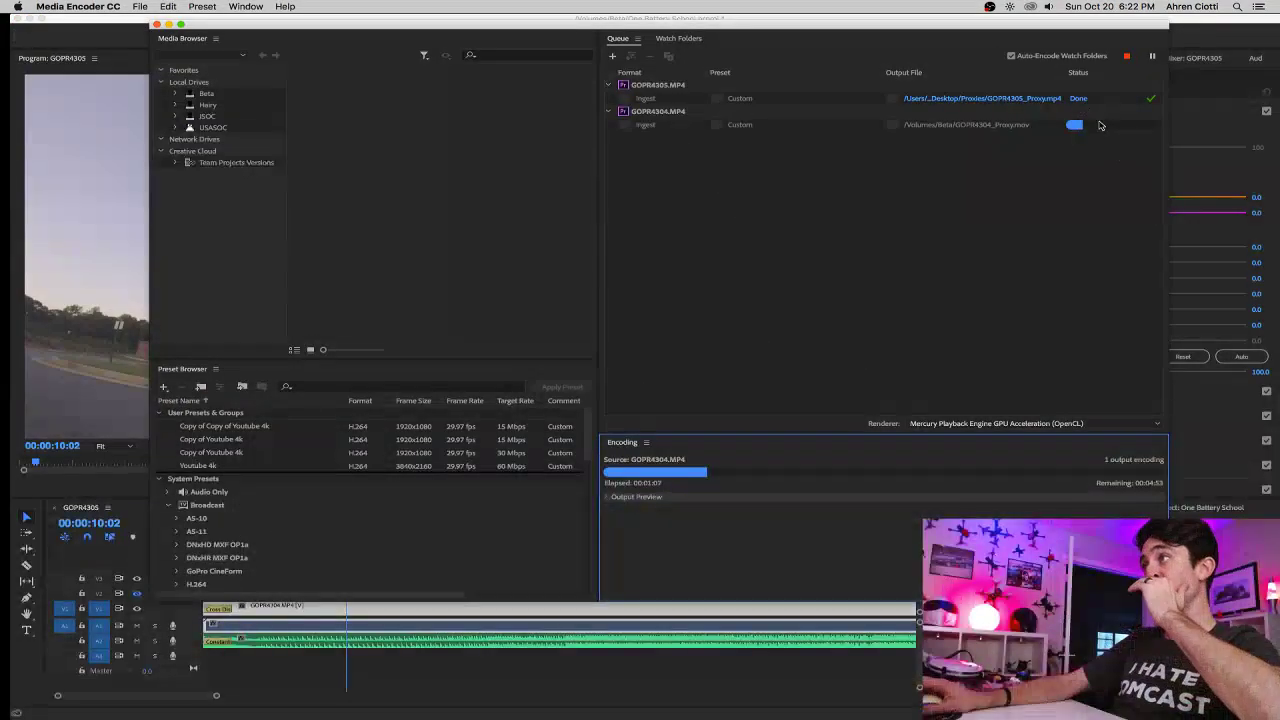
pyautogui.click(168, 23)
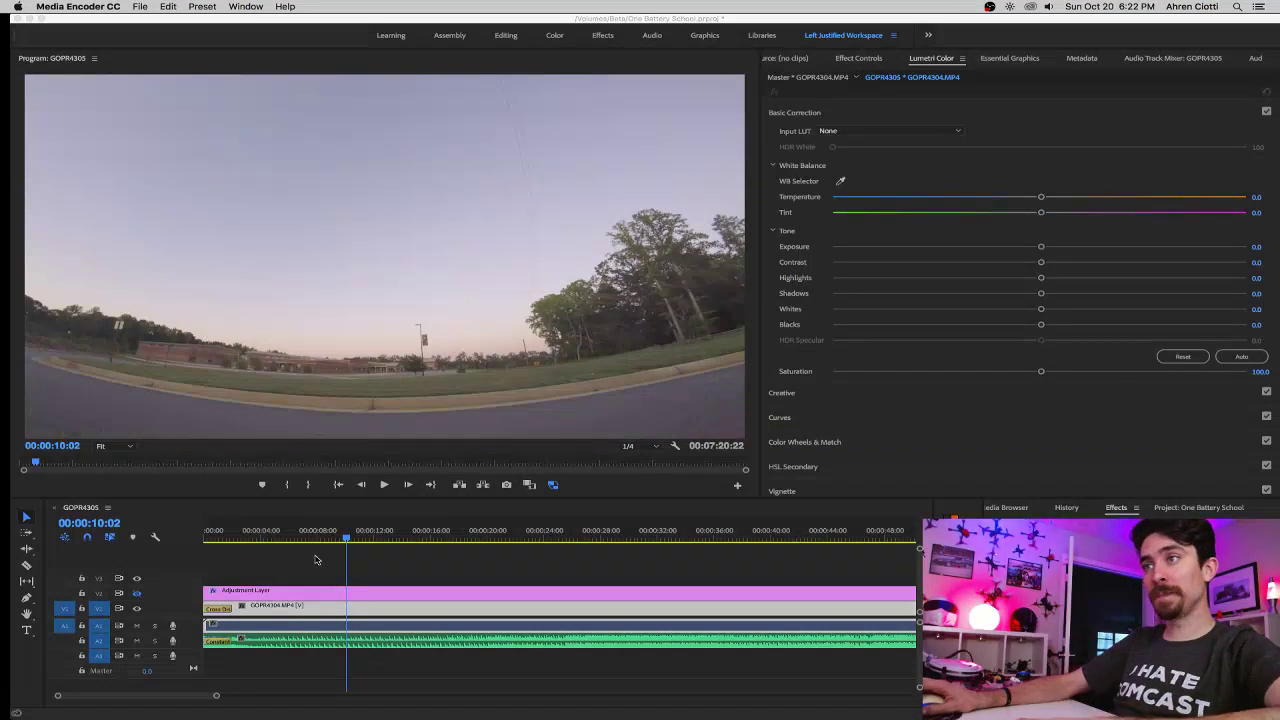
pyautogui.click(325, 542)
# Scrub and step through the takeoff in GOPR4304.MP4, stopping the playhead at 00:00:09:14.
pyautogui.moveTo(350, 544); pyautogui.dragTo(358, 542)
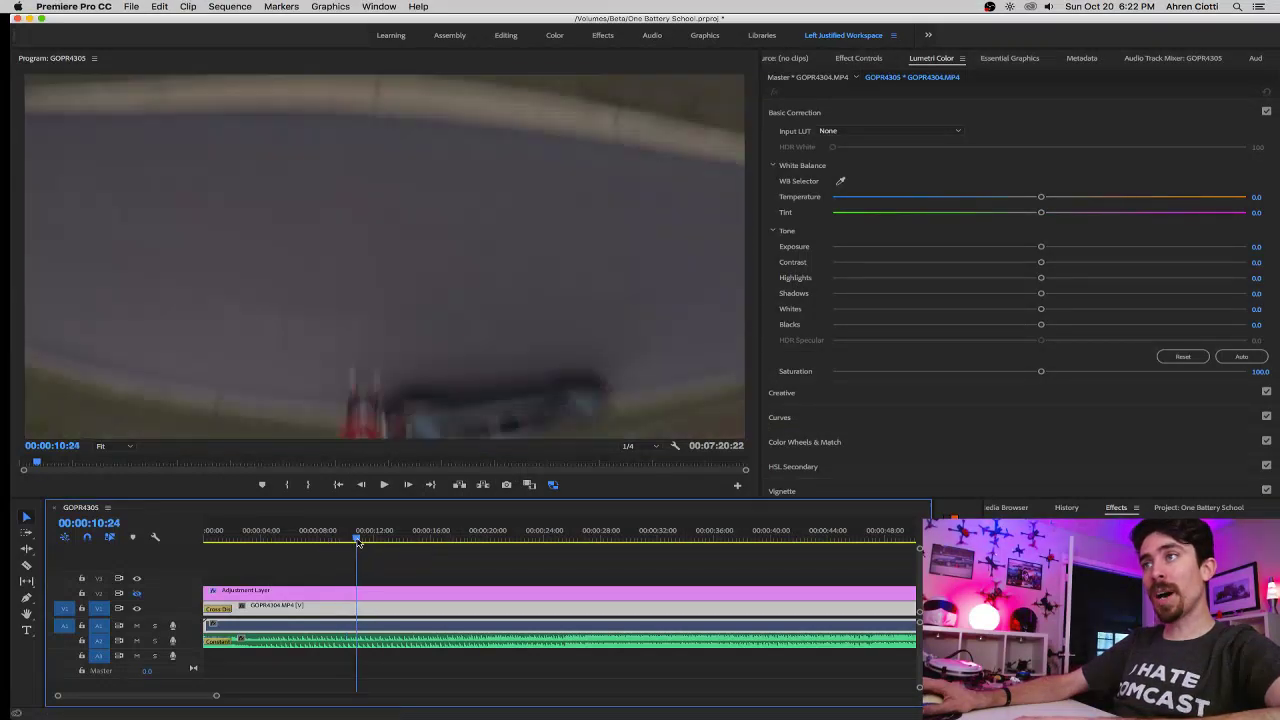
pyautogui.press('Left')
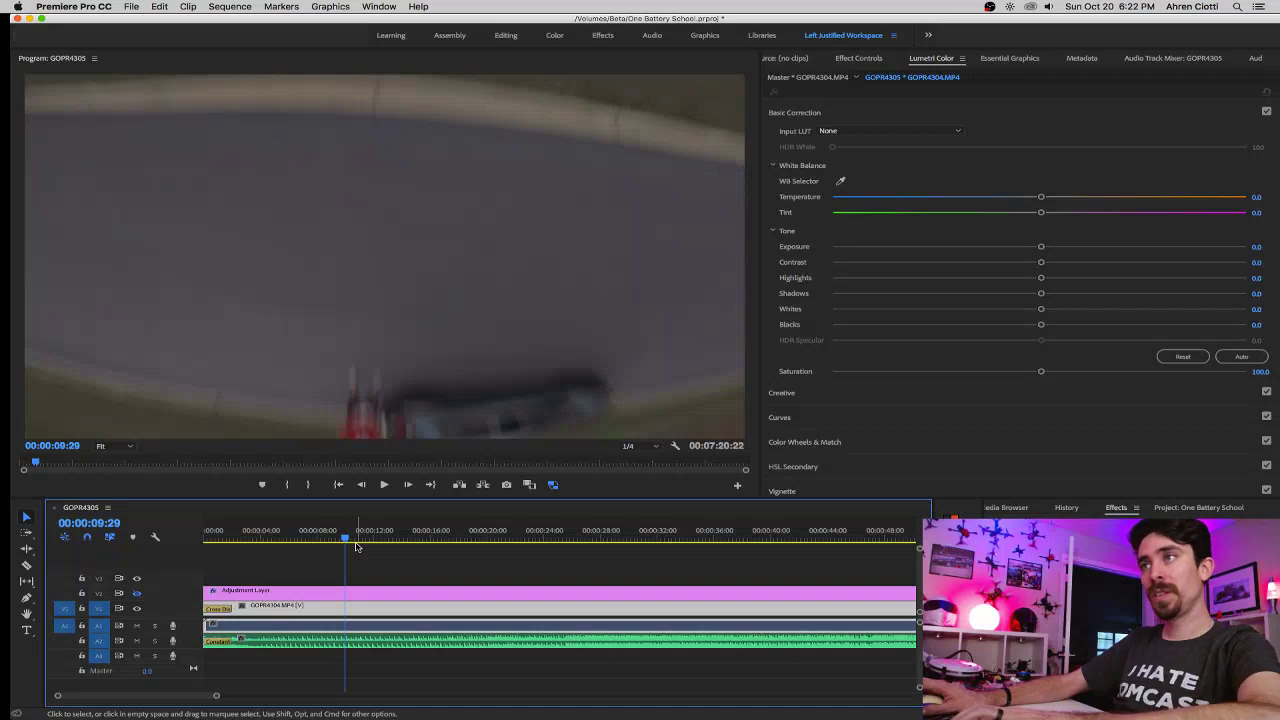
pyautogui.press('Right')
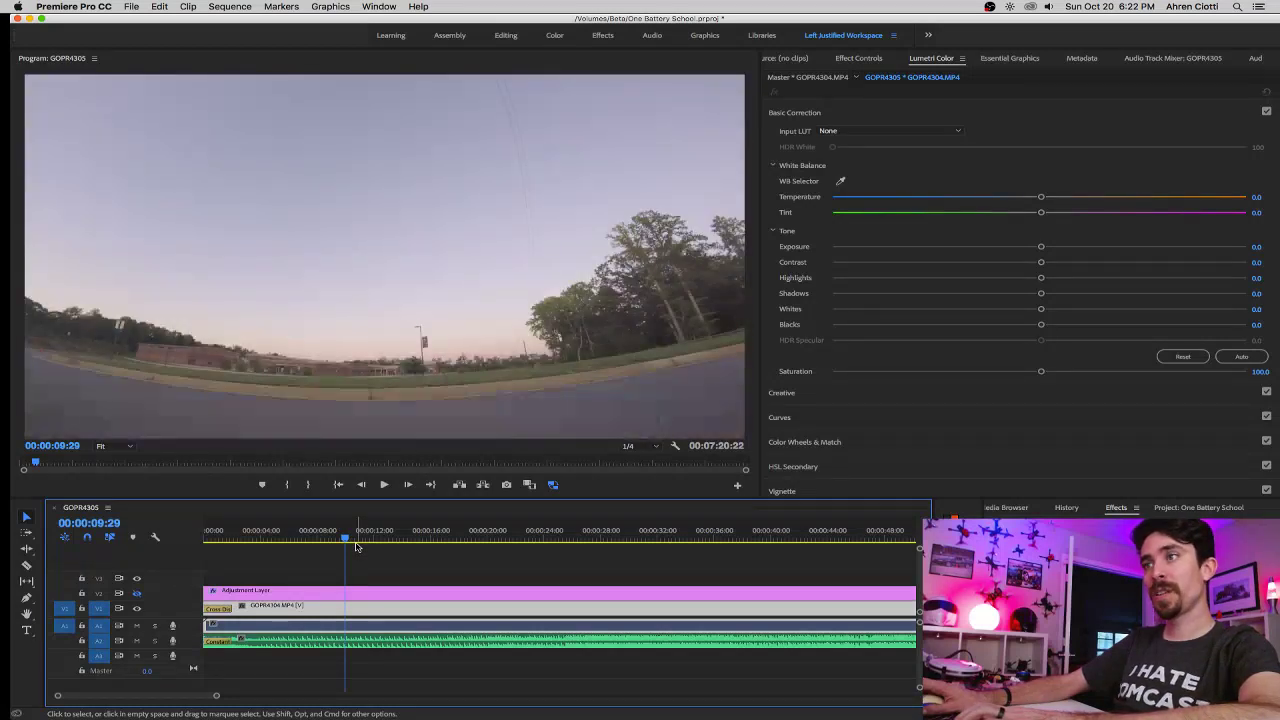
pyautogui.press('Left')
pyautogui.press('Left')
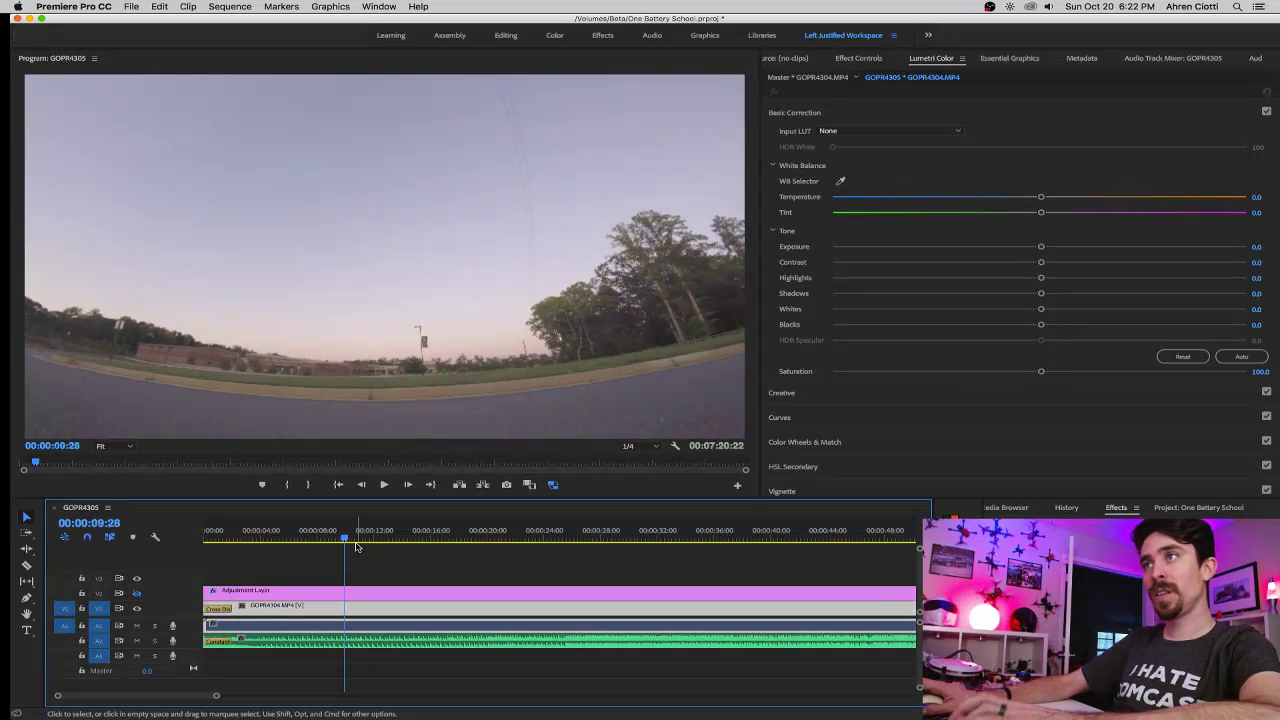
pyautogui.press('Left')
pyautogui.press('Left')
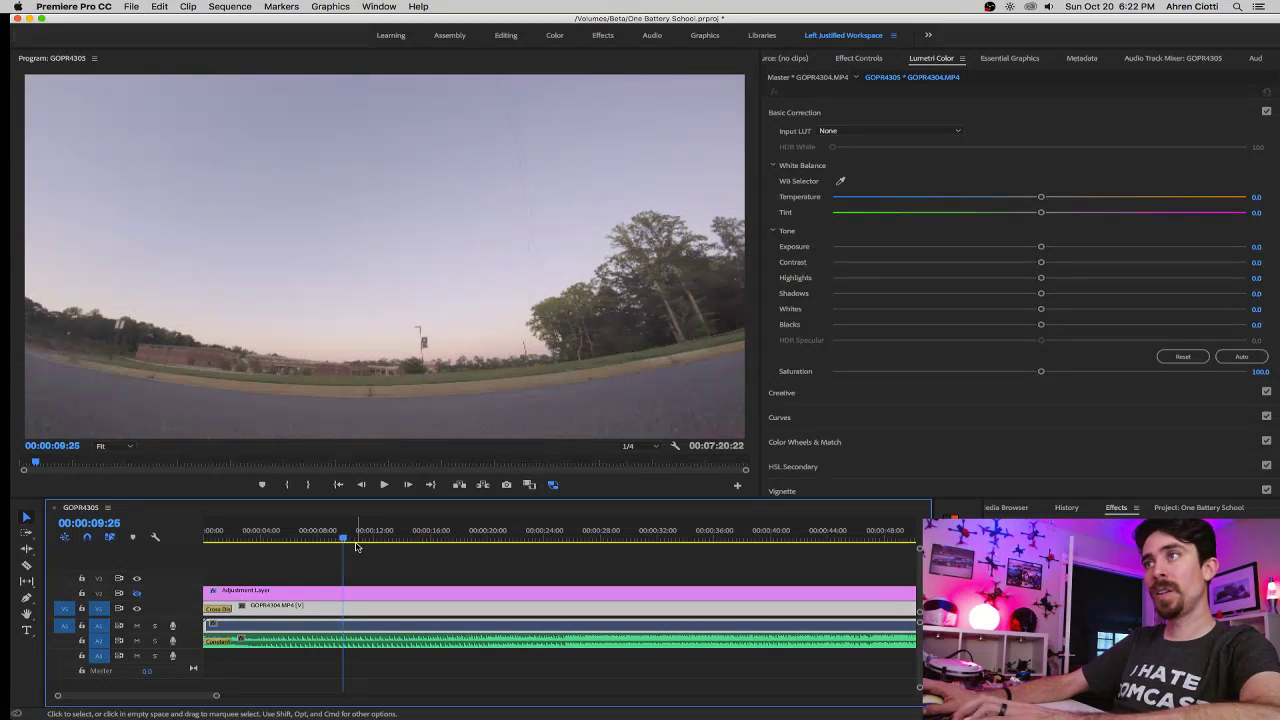
pyautogui.press('Left')
pyautogui.press('Left')
pyautogui.press('Left')
pyautogui.press('Left')
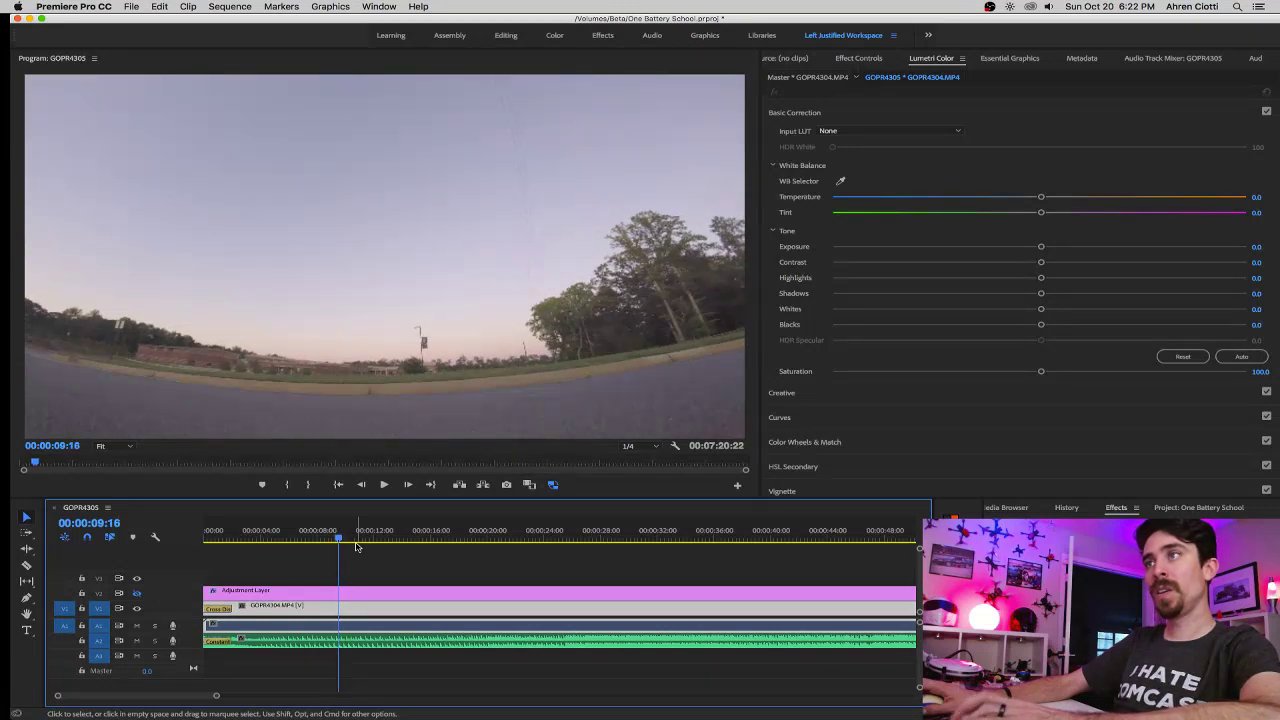
pyautogui.press('Left')
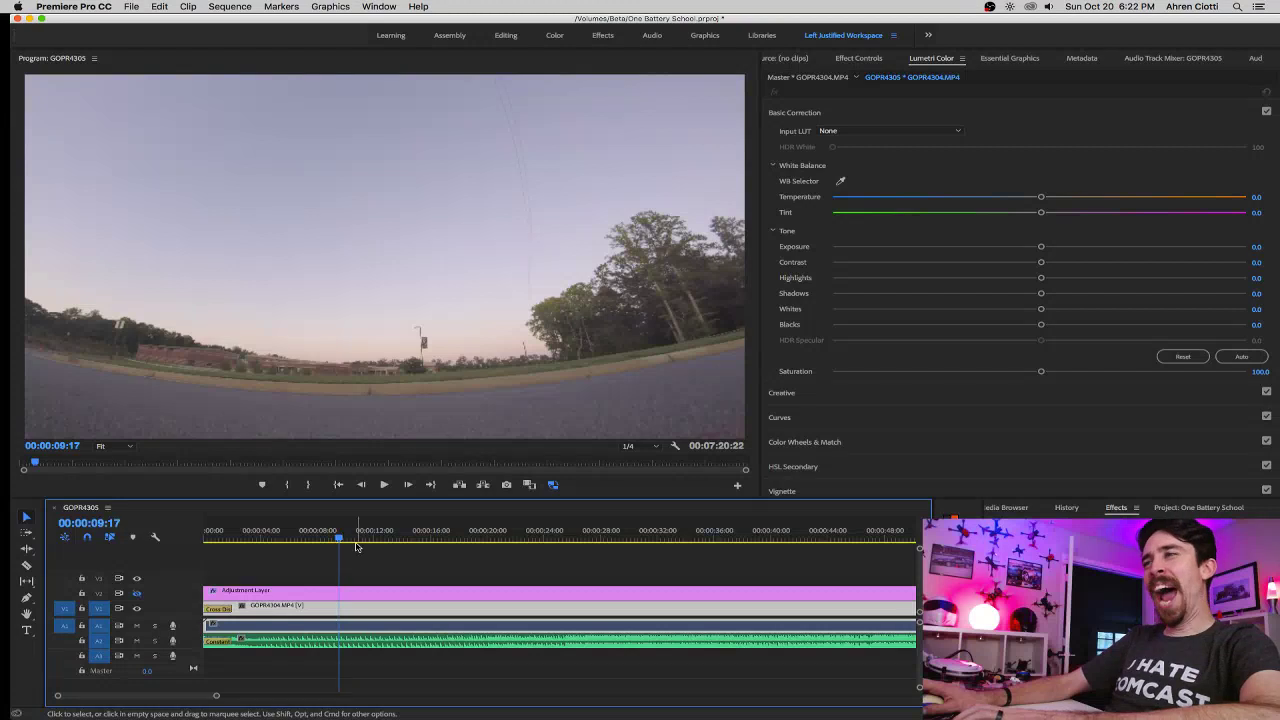
pyautogui.press('Left')
pyautogui.press('Left')
pyautogui.press('Left')
pyautogui.press('Left')
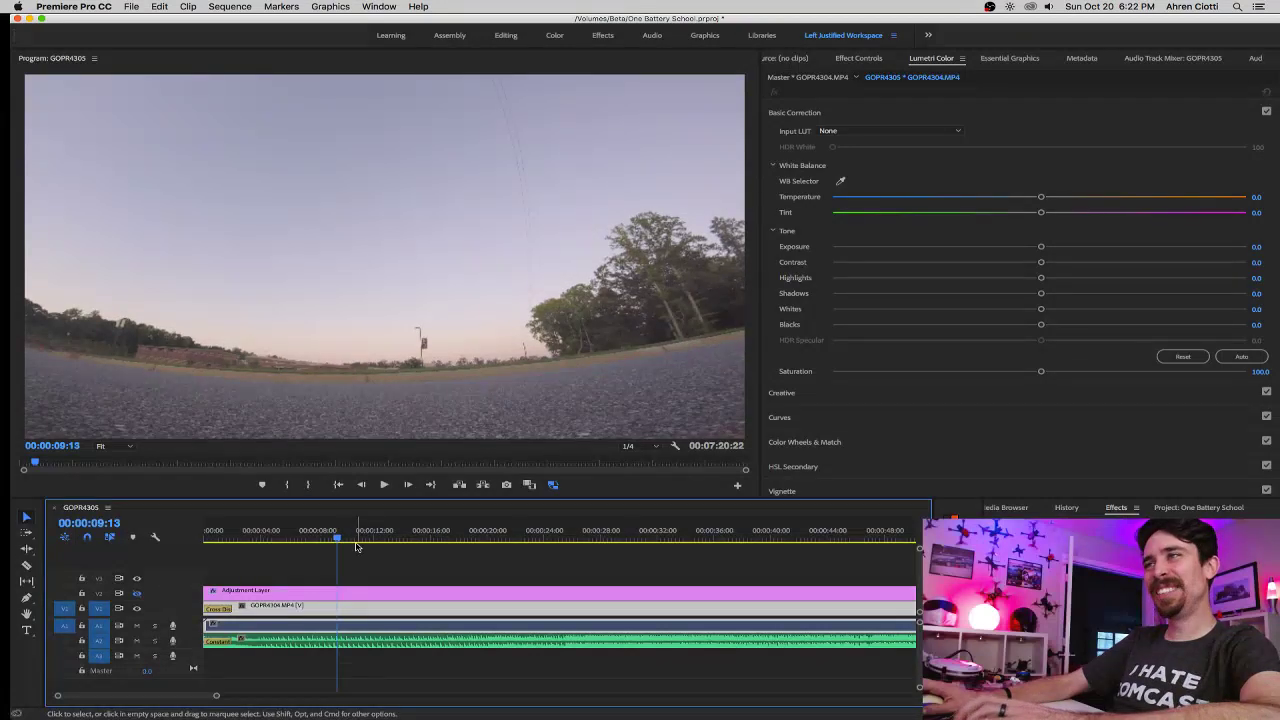
pyautogui.press('Right')
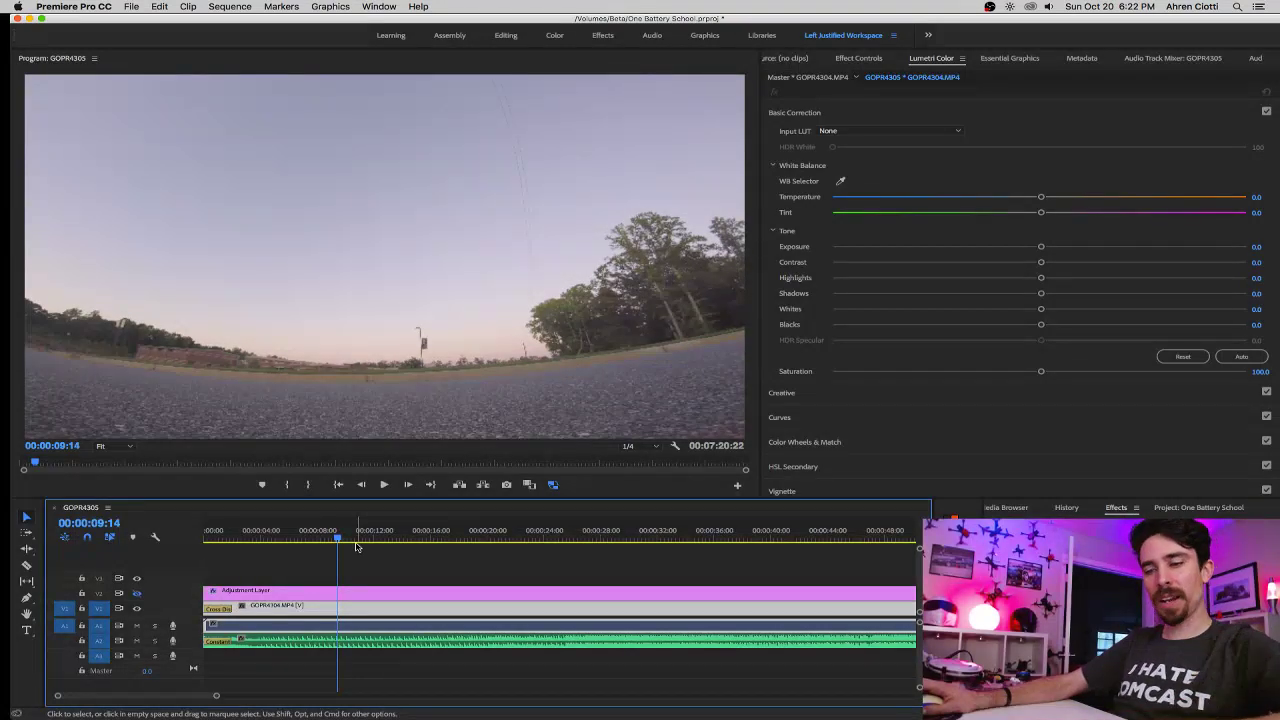
# Try to split the adjustment layer and GOPR4304.MP4 at 00:00:09:14 with the Razor tool, undo the cuts, and restore the Selection tool.
pyautogui.press('c')
pyautogui.click(339, 593)
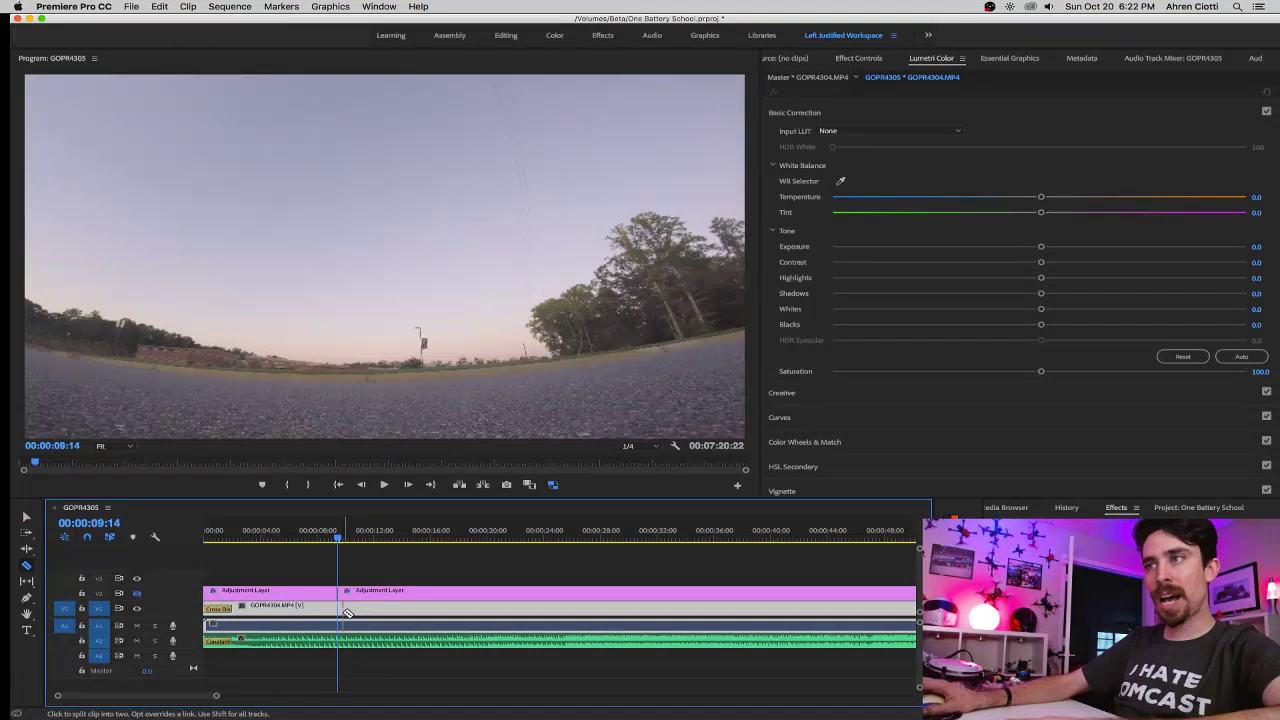
pyautogui.click(344, 610)
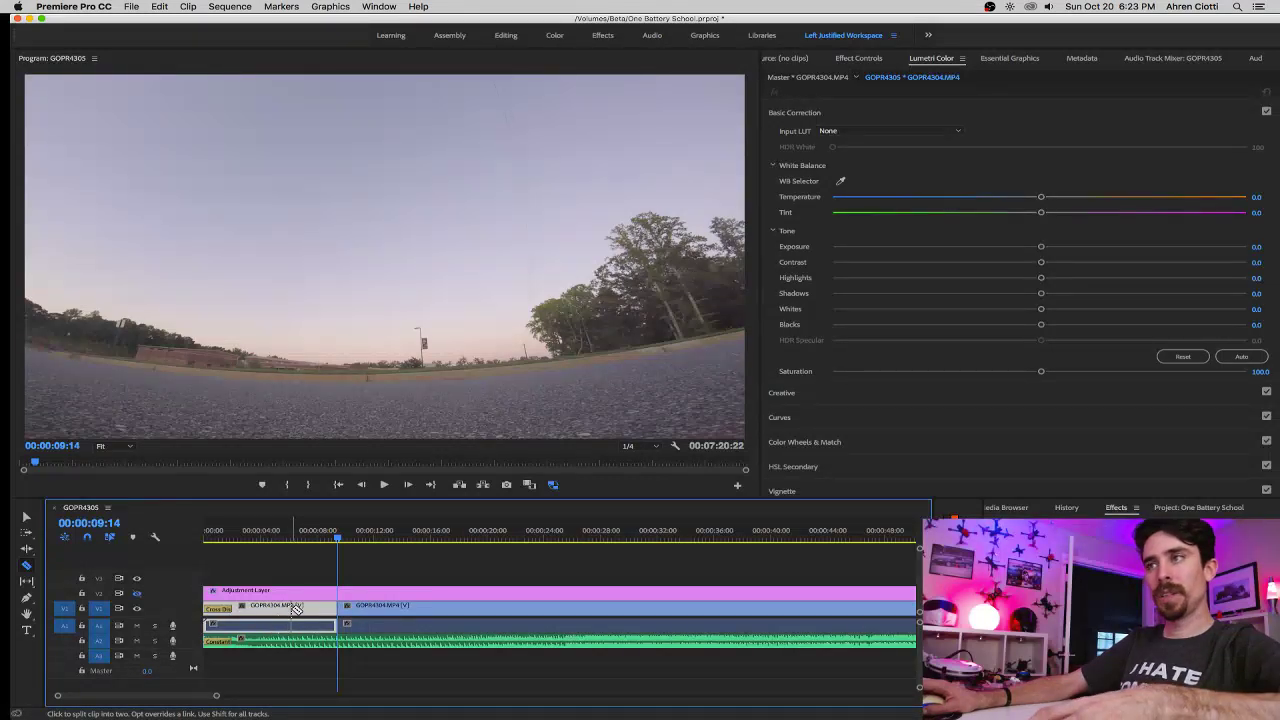
pyautogui.press('super+z')
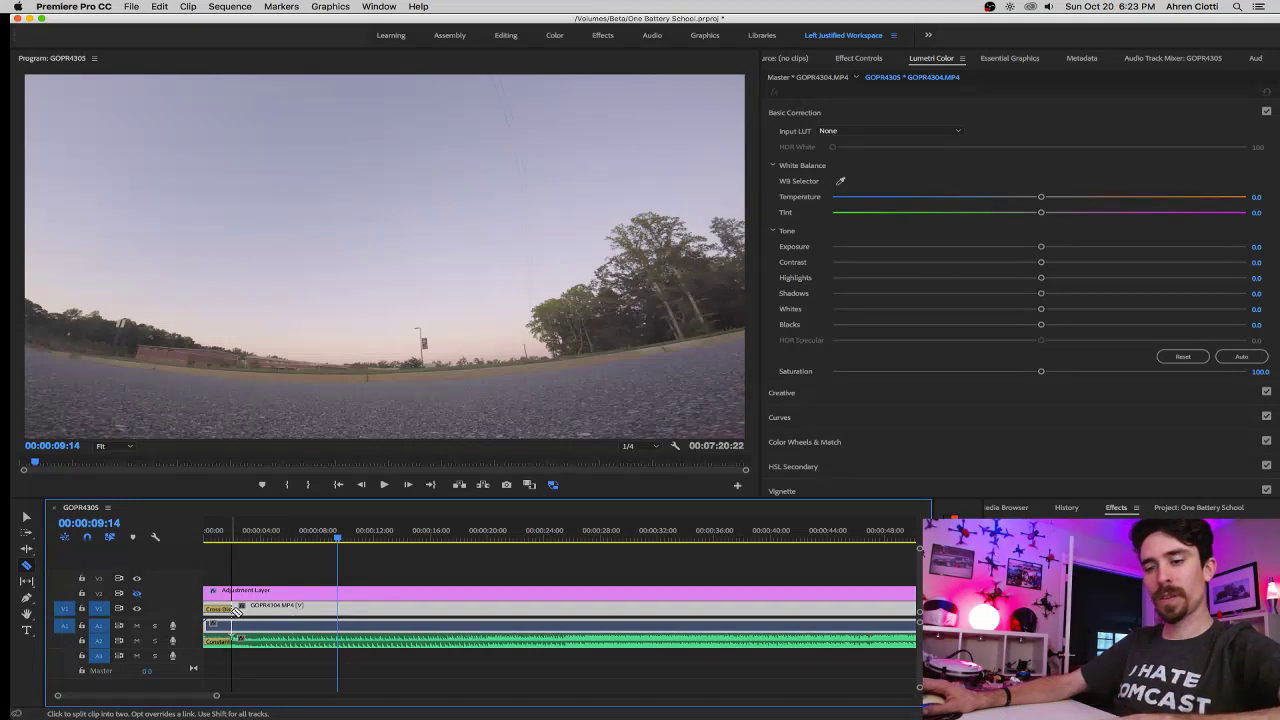
pyautogui.press('v')
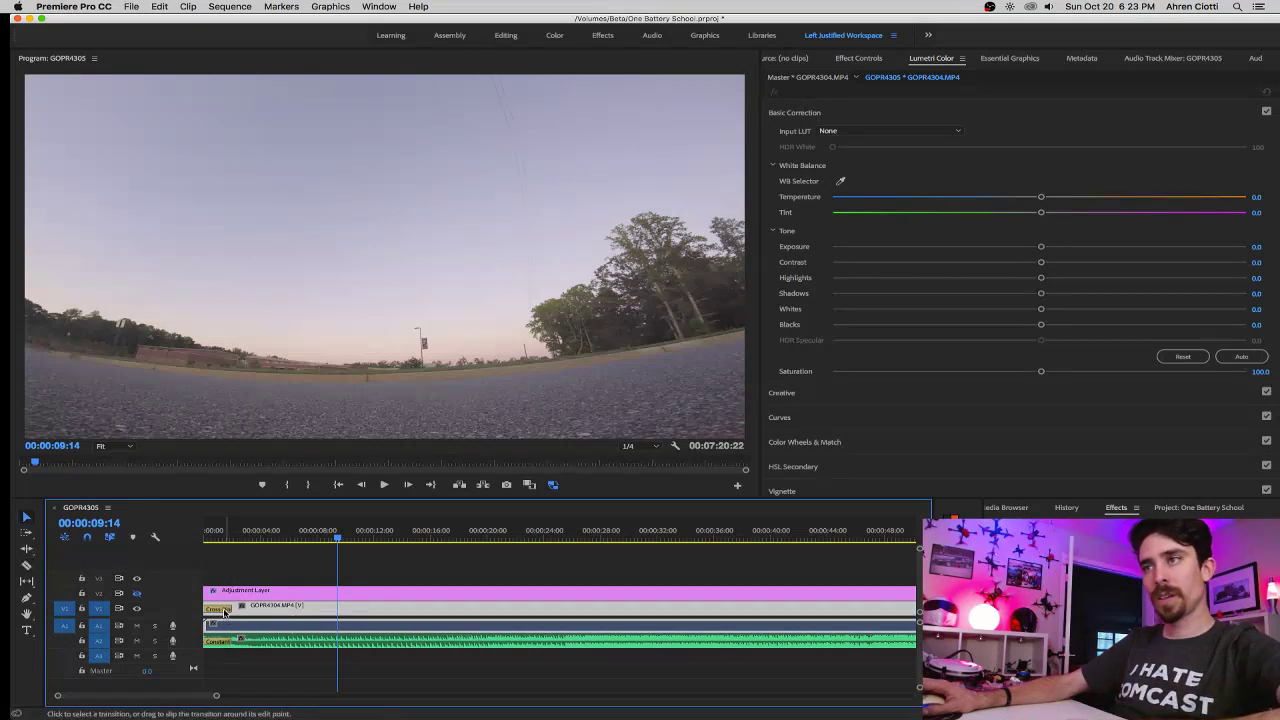
# Delete the Cross Dissolve on V1, then trim the start of GOPR4304.MP4 and slide the clip back to the sequence start.
pyautogui.click(224, 613)
pyautogui.press('Delete')
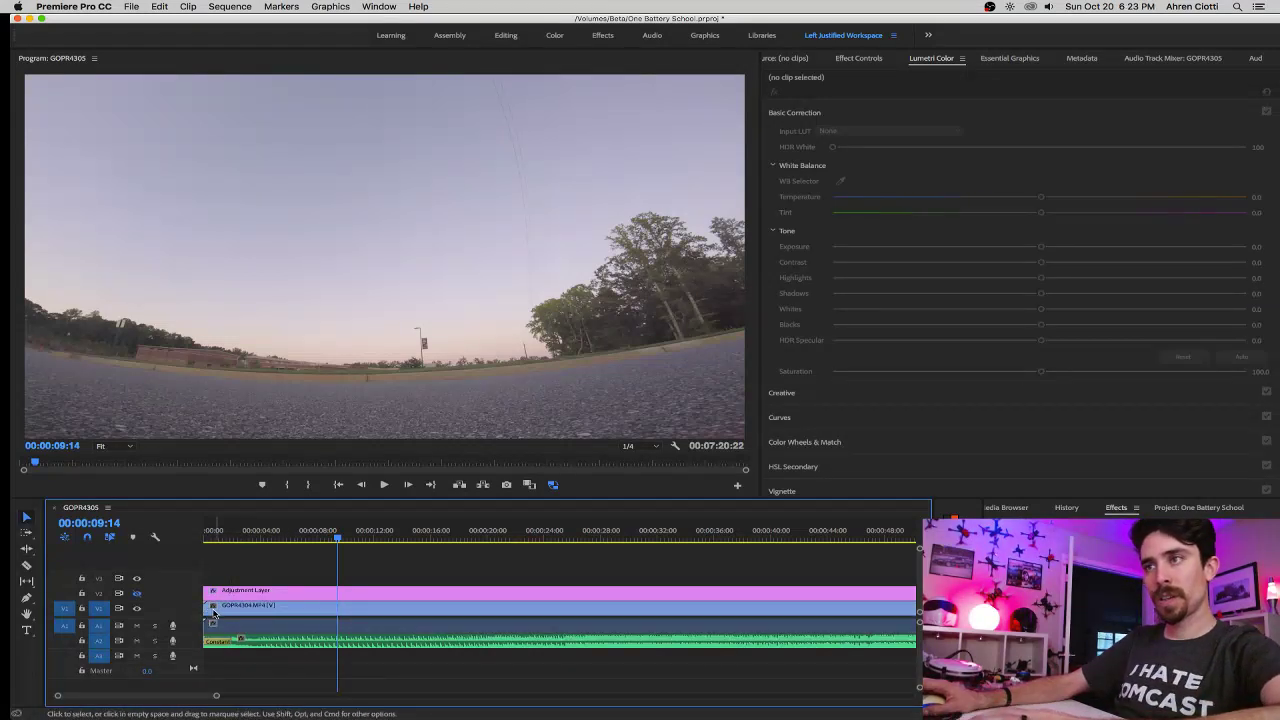
pyautogui.moveTo(206, 607); pyautogui.dragTo(257, 619)
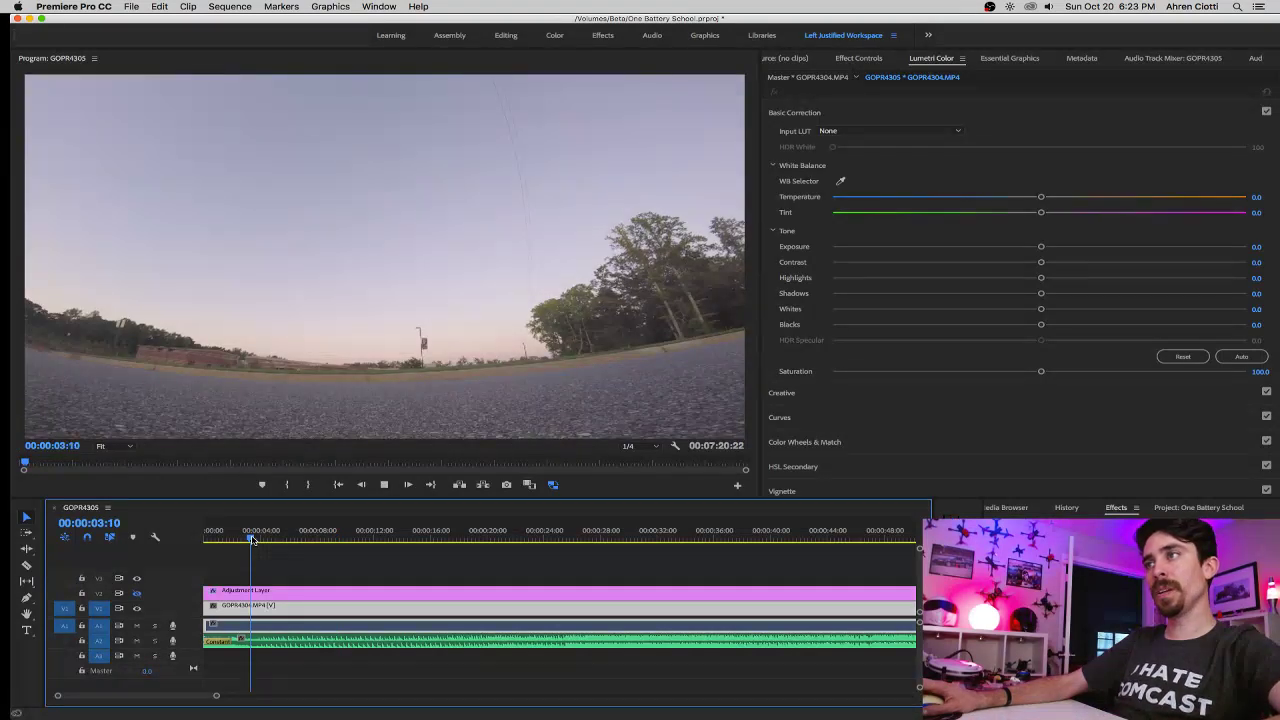
pyautogui.press('space')
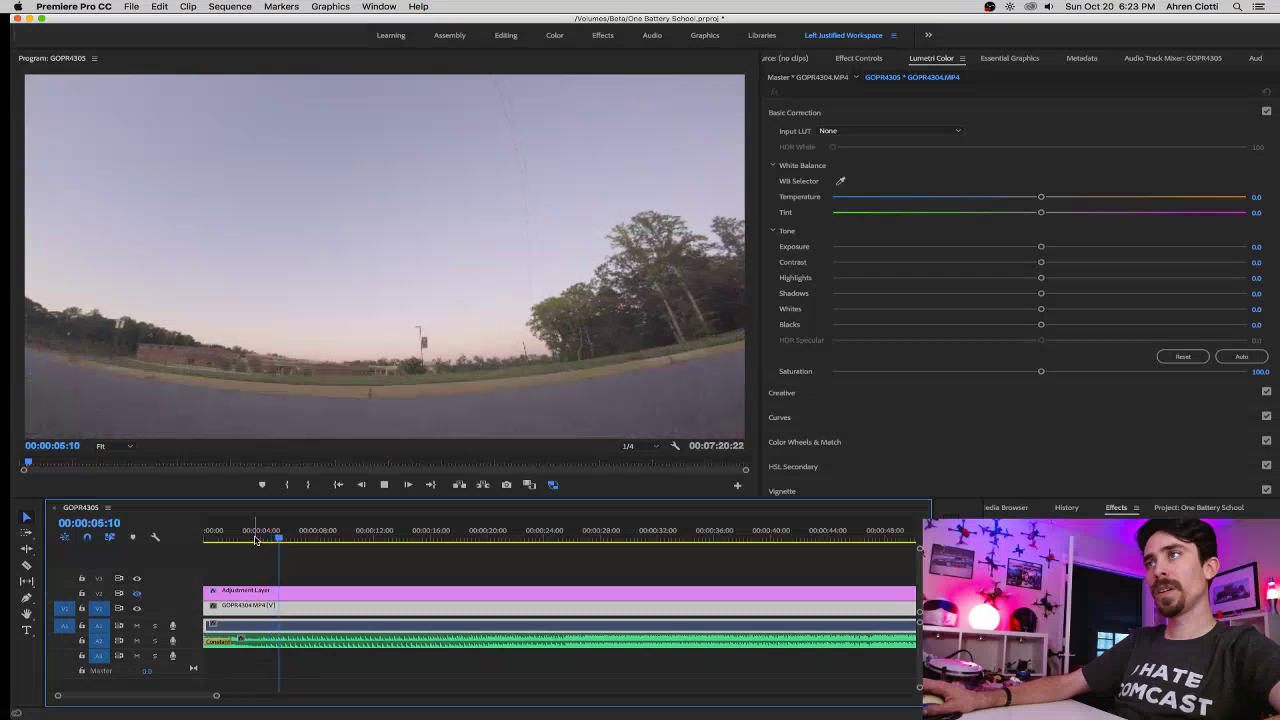
# Trim about 12 frames off the start of GOPR4304.MP4, close the gap, and play the takeoff.
pyautogui.press('=')
pyautogui.press('=')
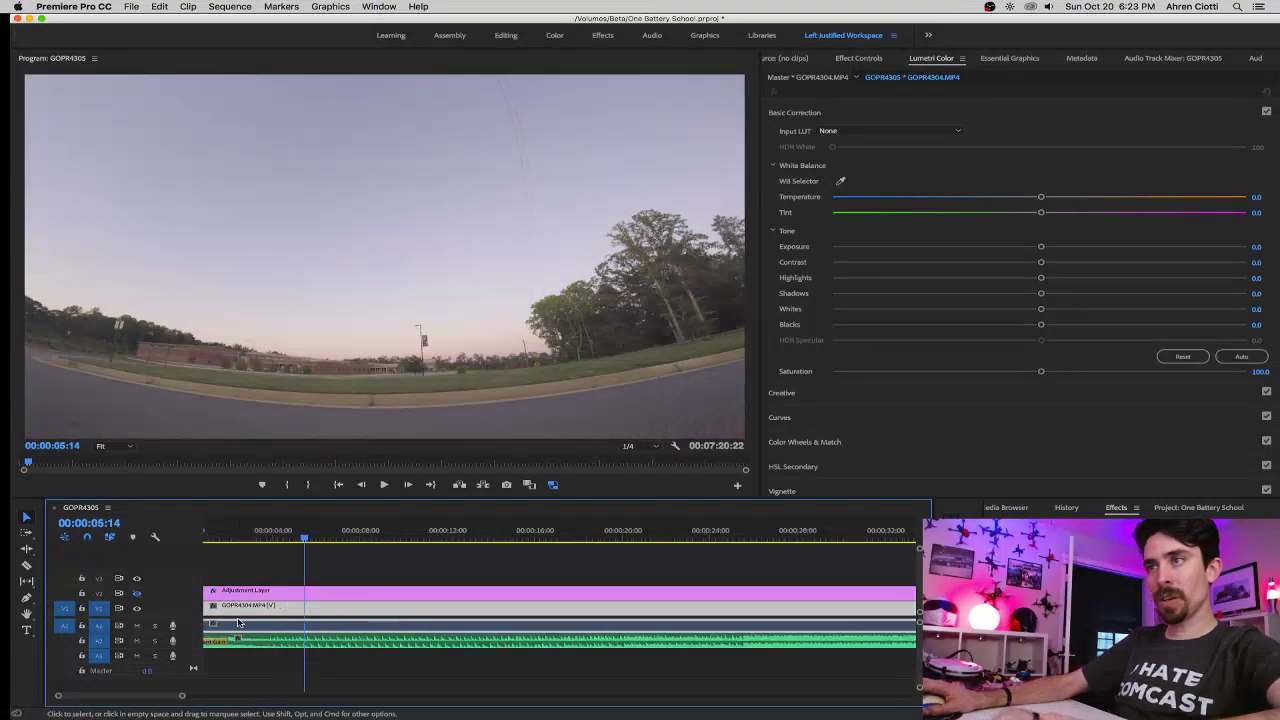
pyautogui.moveTo(205, 606); pyautogui.dragTo(214, 607)
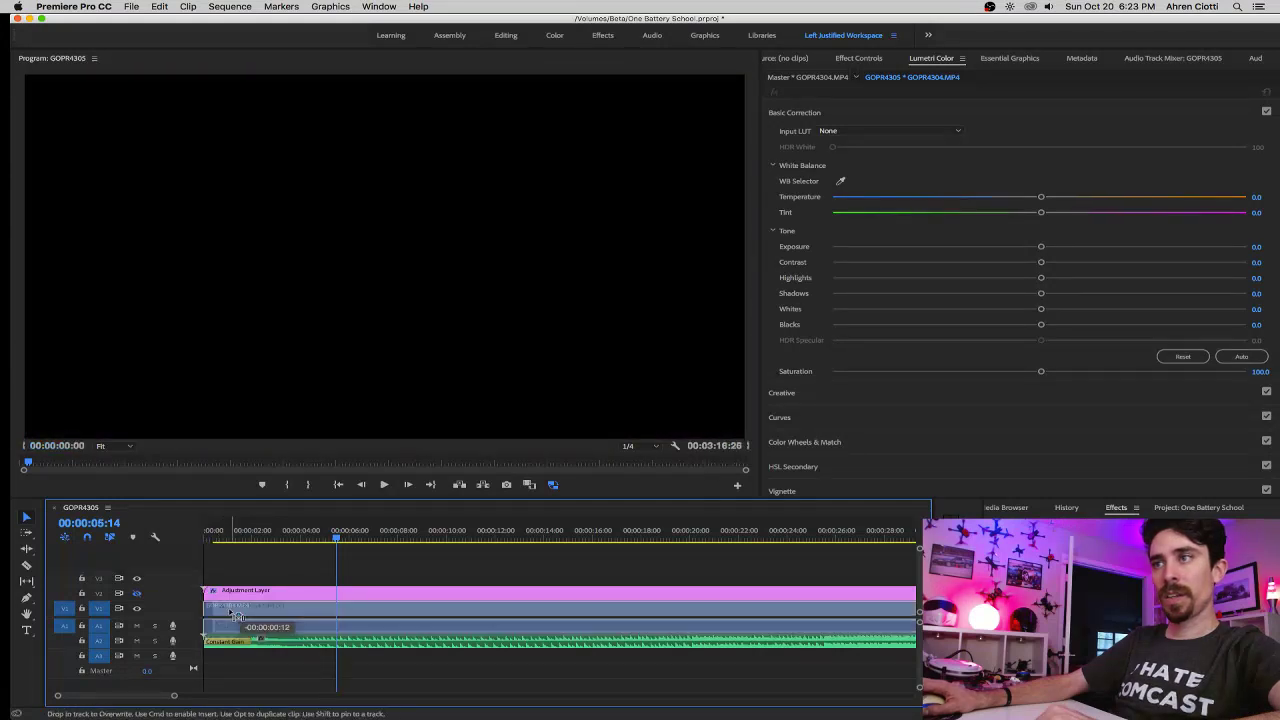
pyautogui.click(290, 540)
pyautogui.press('space')
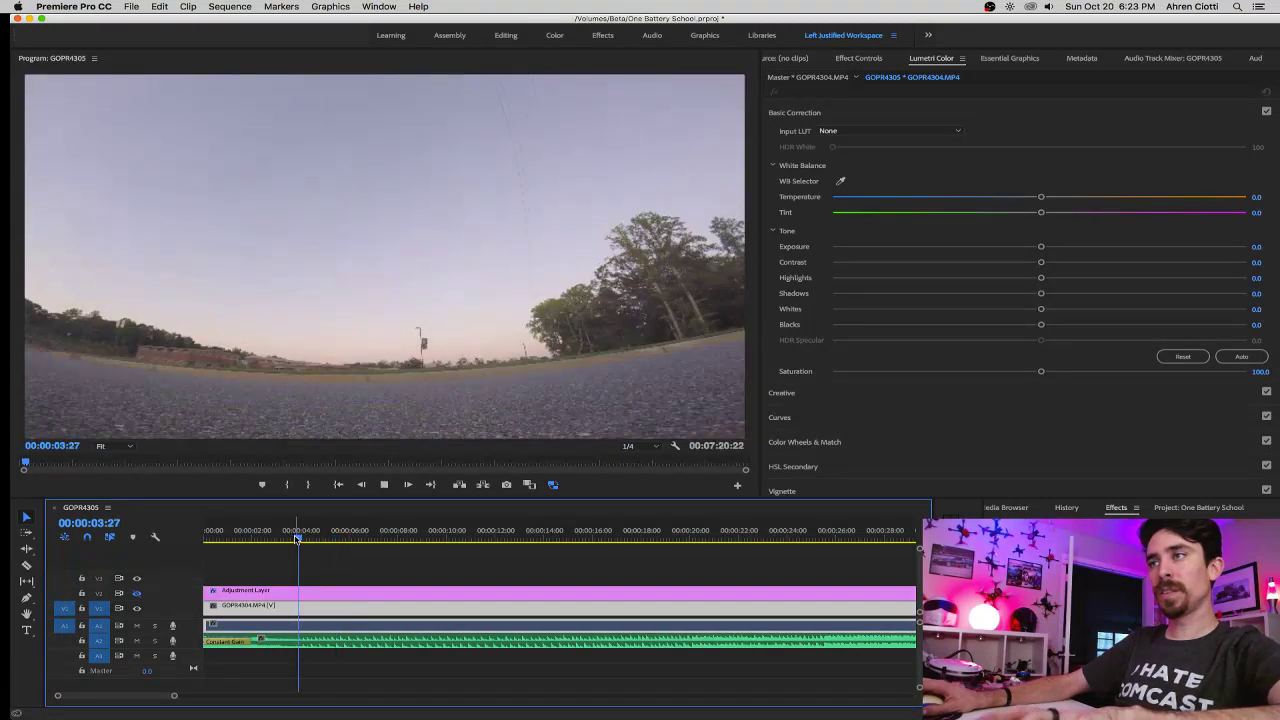
pyautogui.click(274, 540)
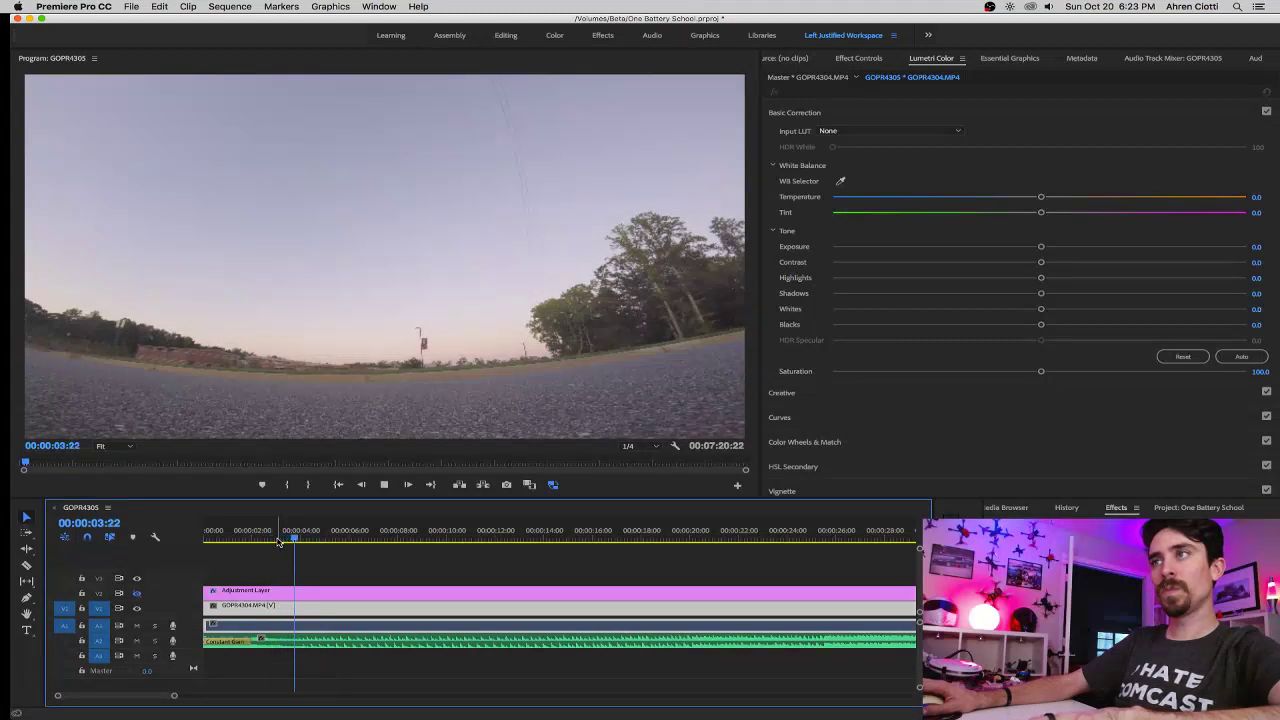
pyautogui.press('space')
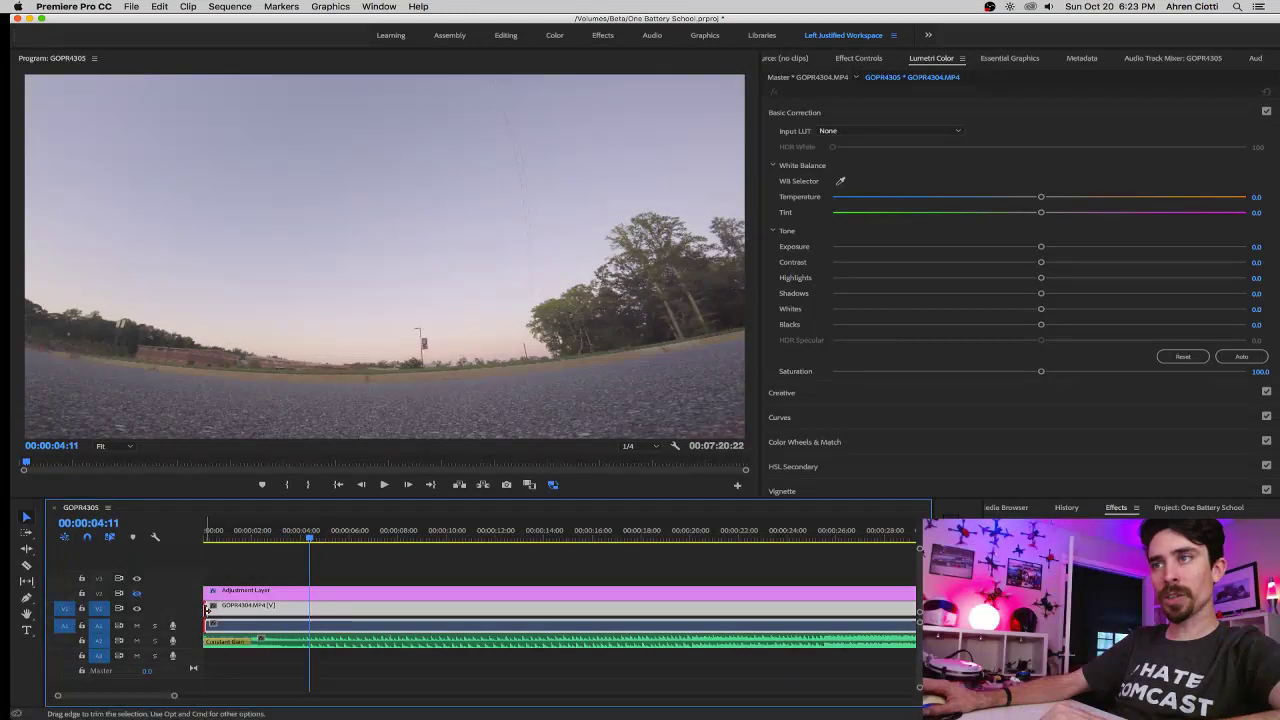
# Trim about one more second off the start of GOPR4304.MP4, move it back to the sequence start, and replay the takeoff.
pyautogui.moveTo(206, 607); pyautogui.dragTo(232, 610)
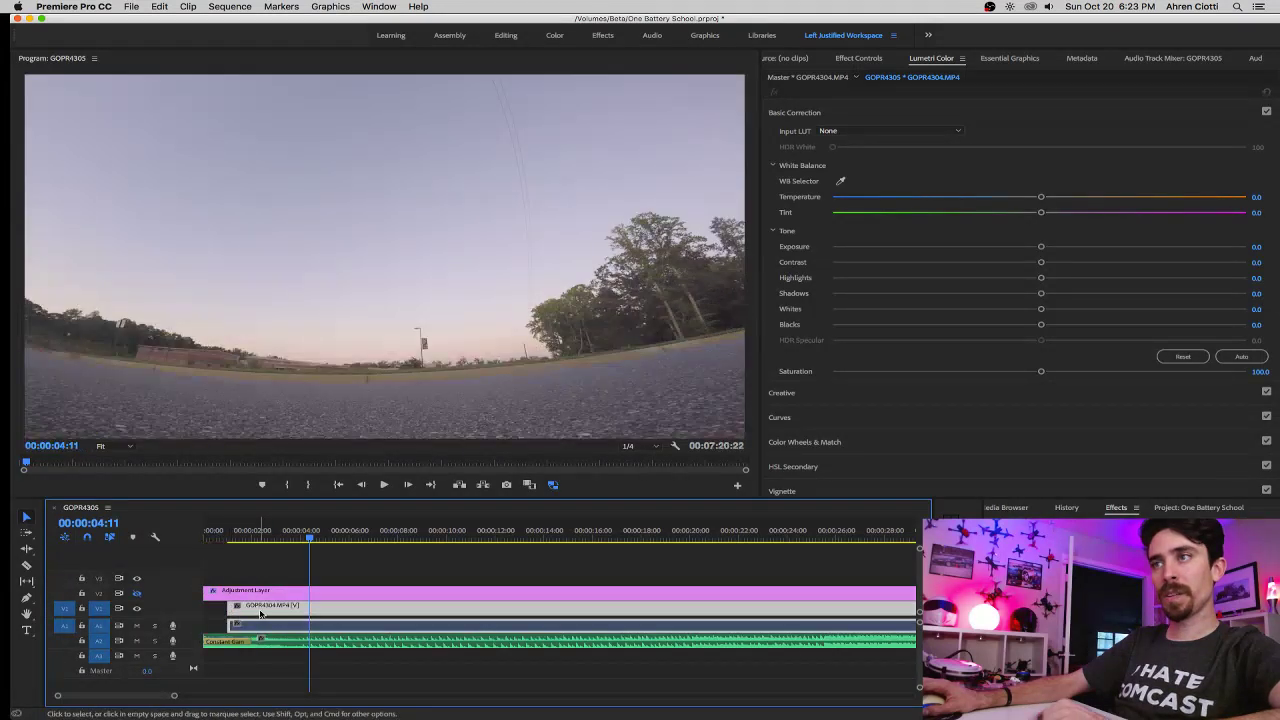
pyautogui.click(290, 542)
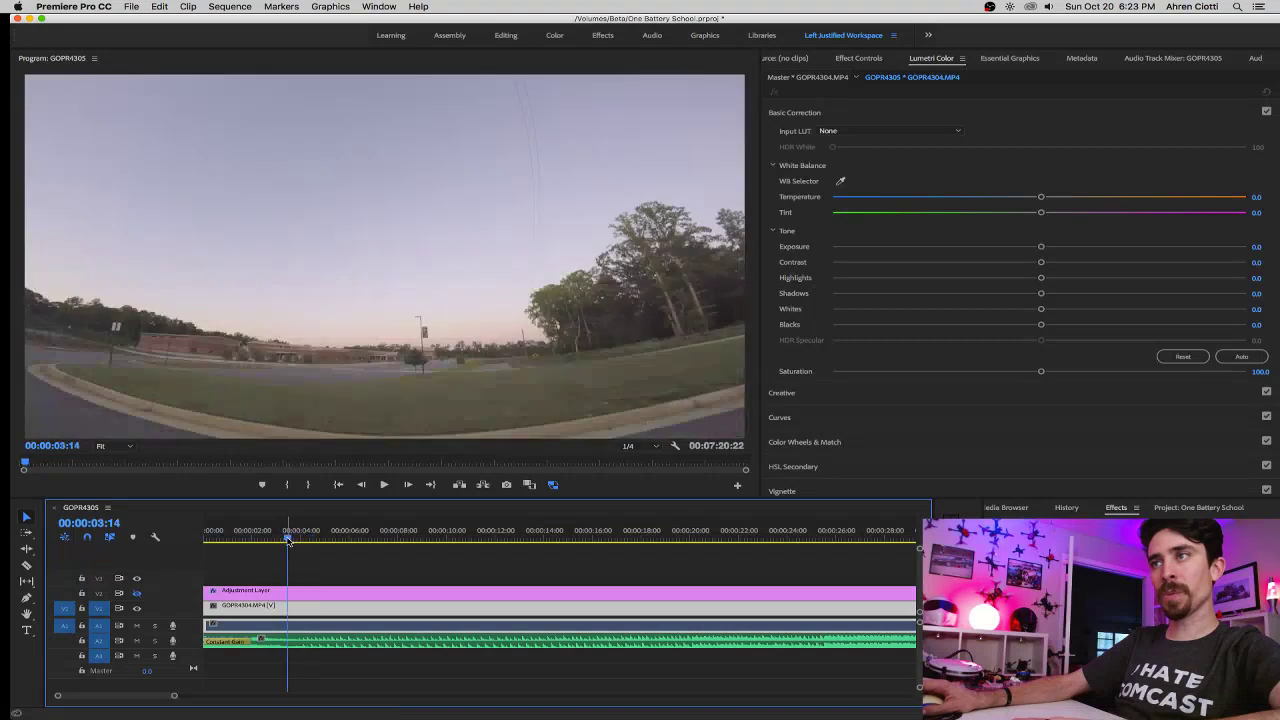
pyautogui.press('space')
pyautogui.click(284, 541)
pyautogui.press('space')
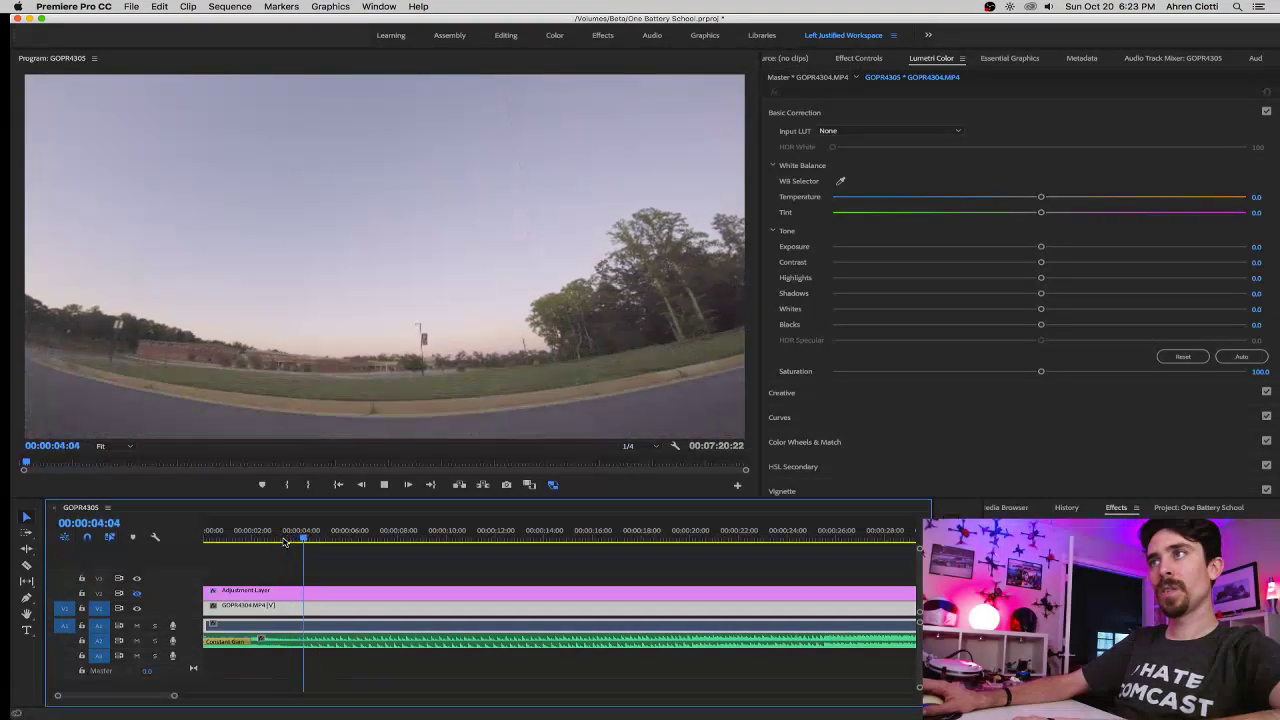
pyautogui.press('space')
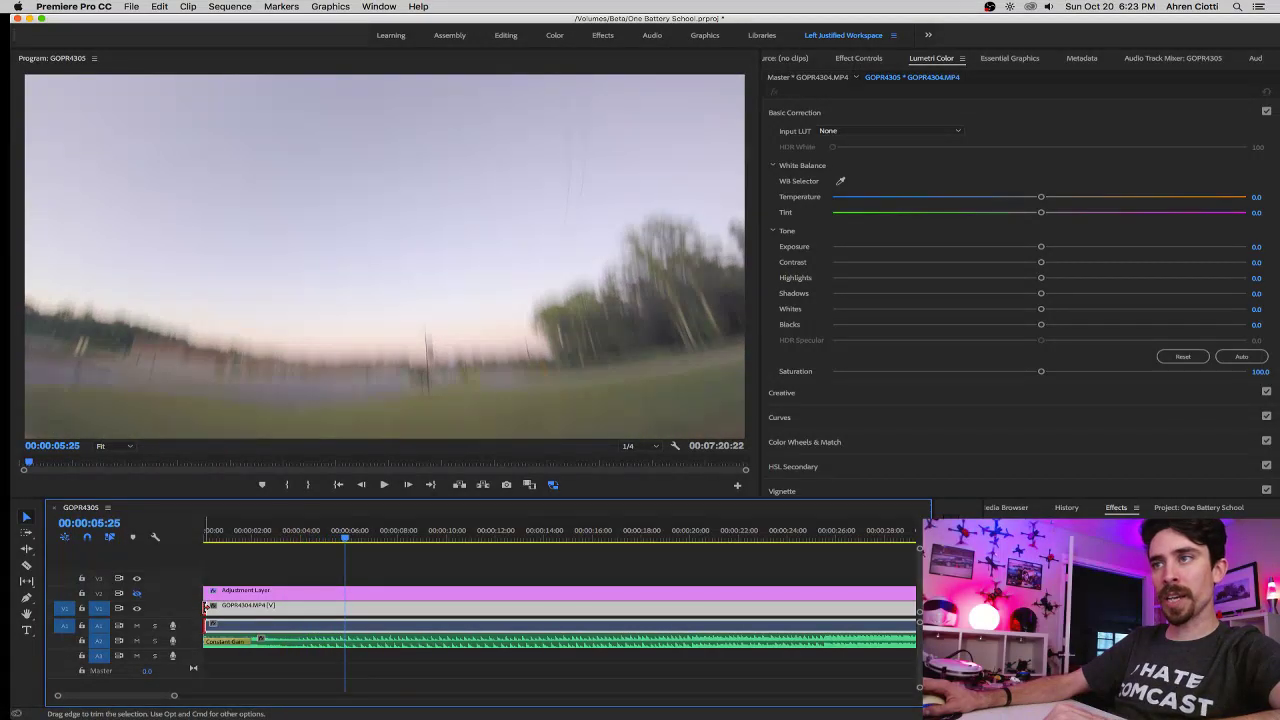
# Shorten the opening of GOPR4304.MP4 further, align it with the sequence start, and play it from 00:00:03:00.
pyautogui.moveTo(207, 607); pyautogui.dragTo(260, 604)
pyautogui.click(286, 538)
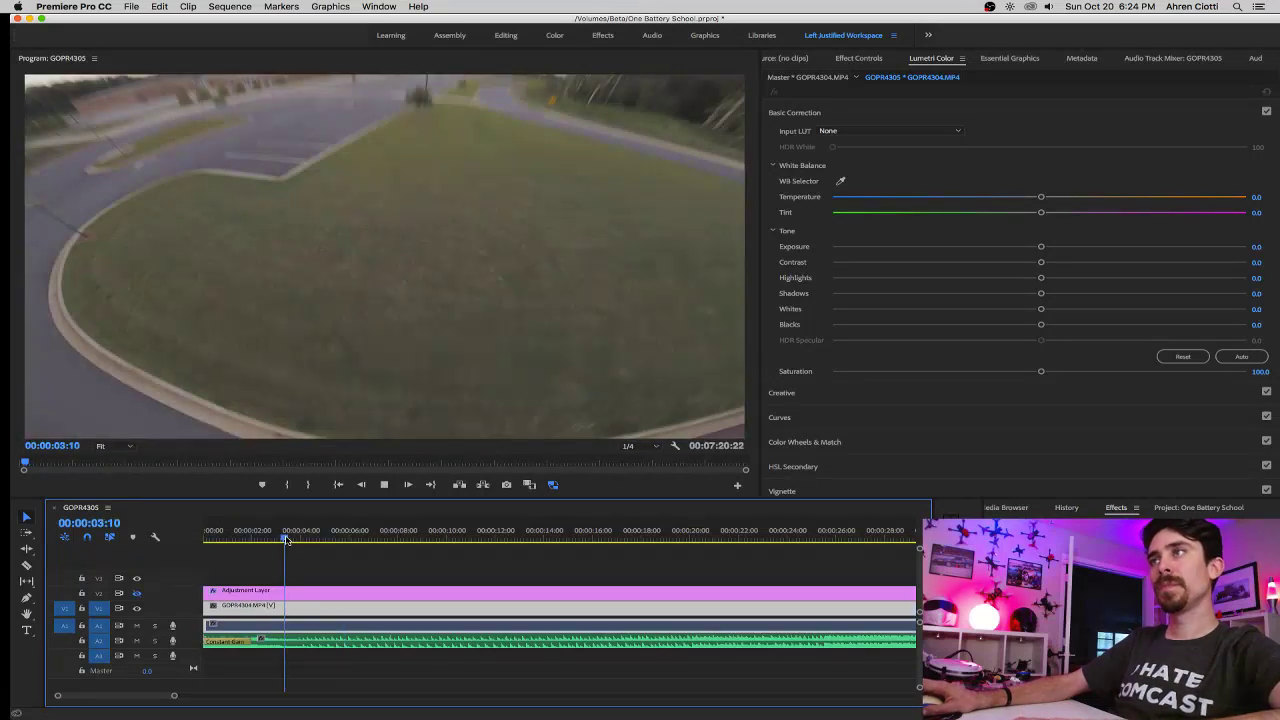
pyautogui.click(278, 539)
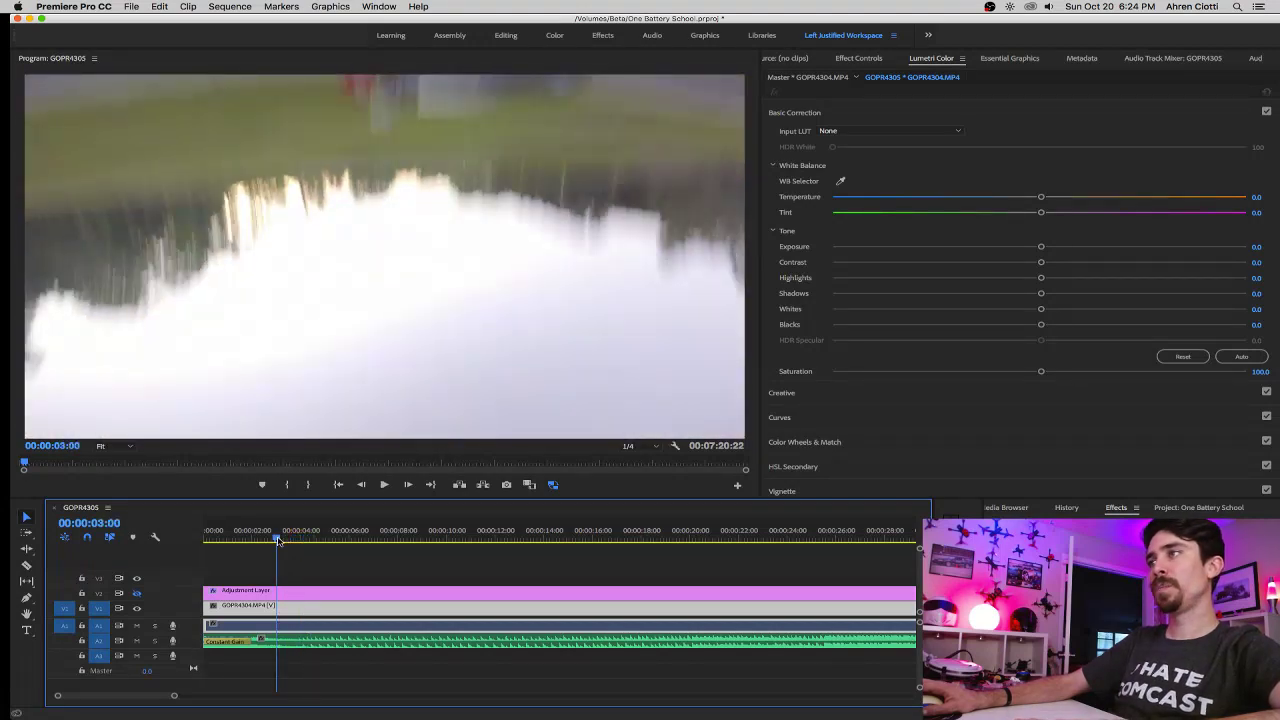
pyautogui.press('space')
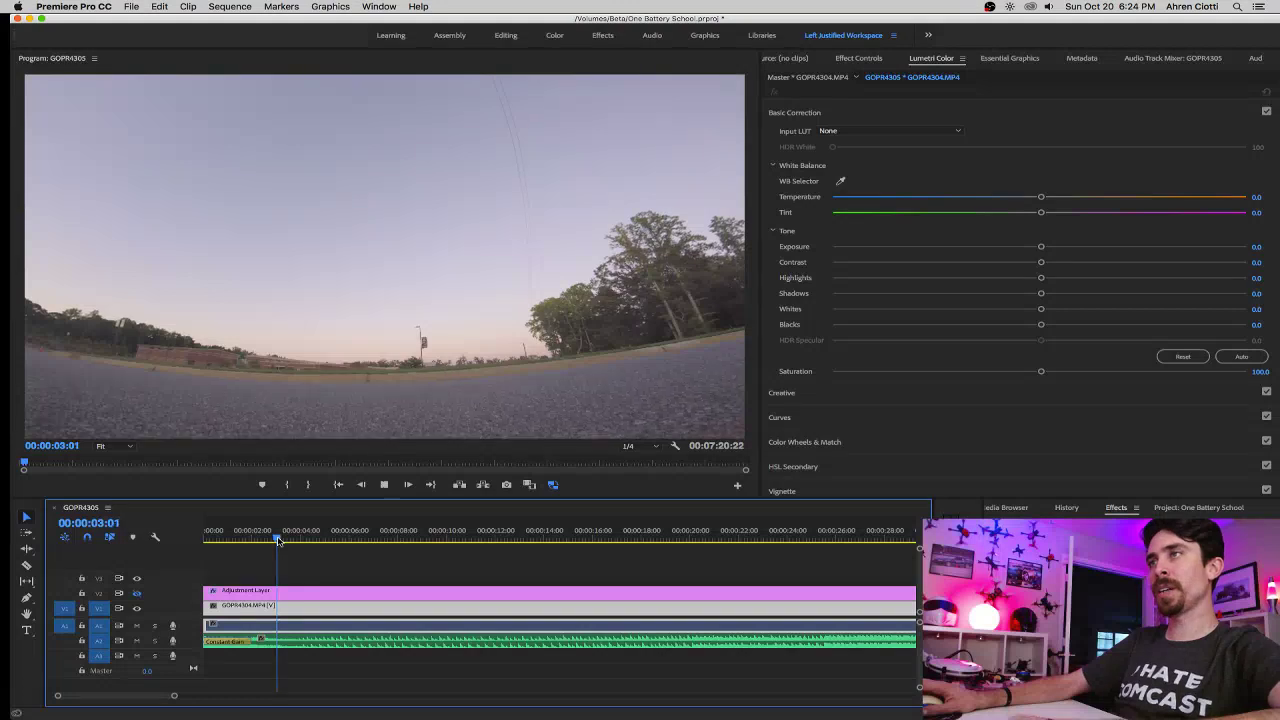
pyautogui.press('space')
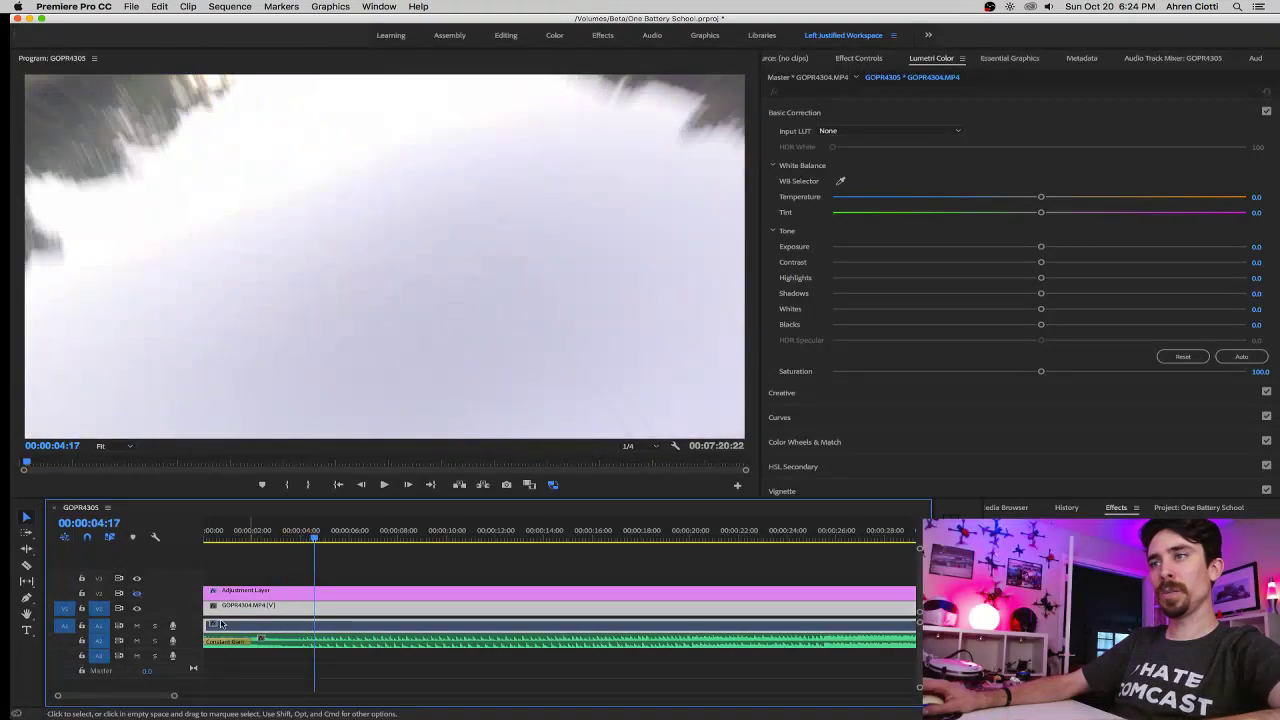
# Try trimming the start of GOPR4304.MP4 slightly more, undo the change, and return the playhead to 00:00:02:16.
pyautogui.moveTo(205, 606); pyautogui.dragTo(219, 607)
pyautogui.press('super+z')
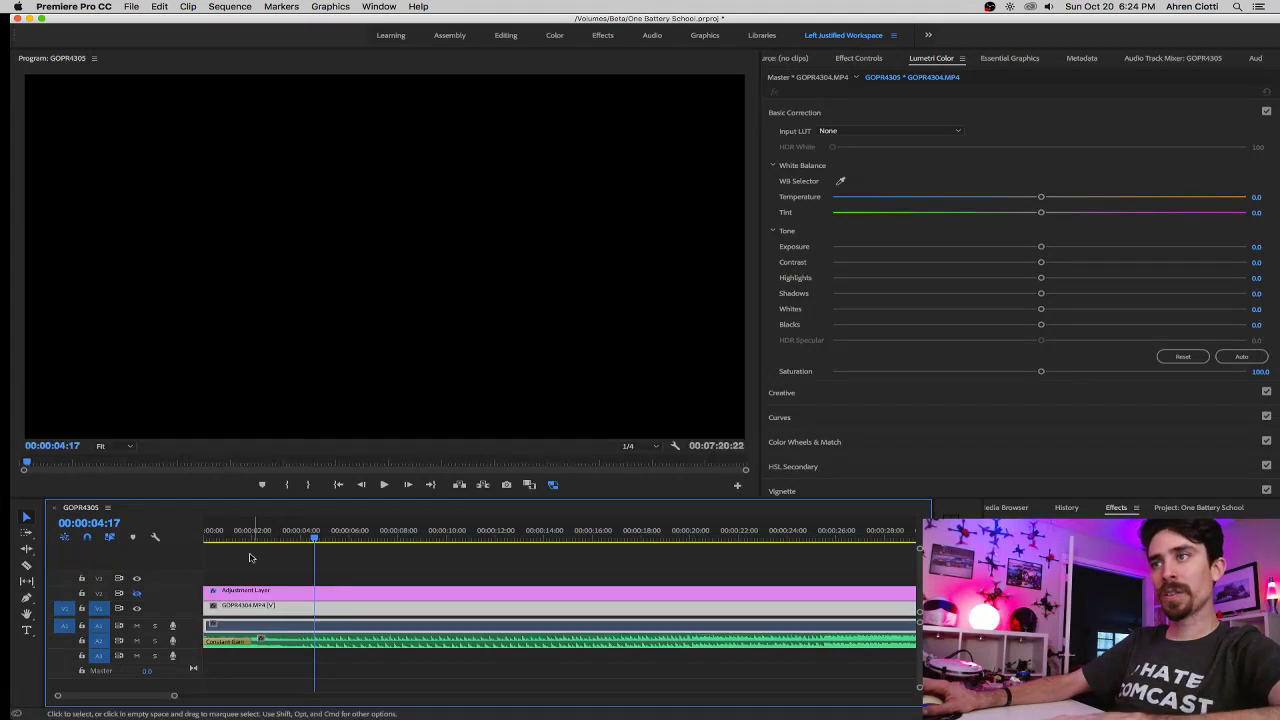
pyautogui.click(266, 540)
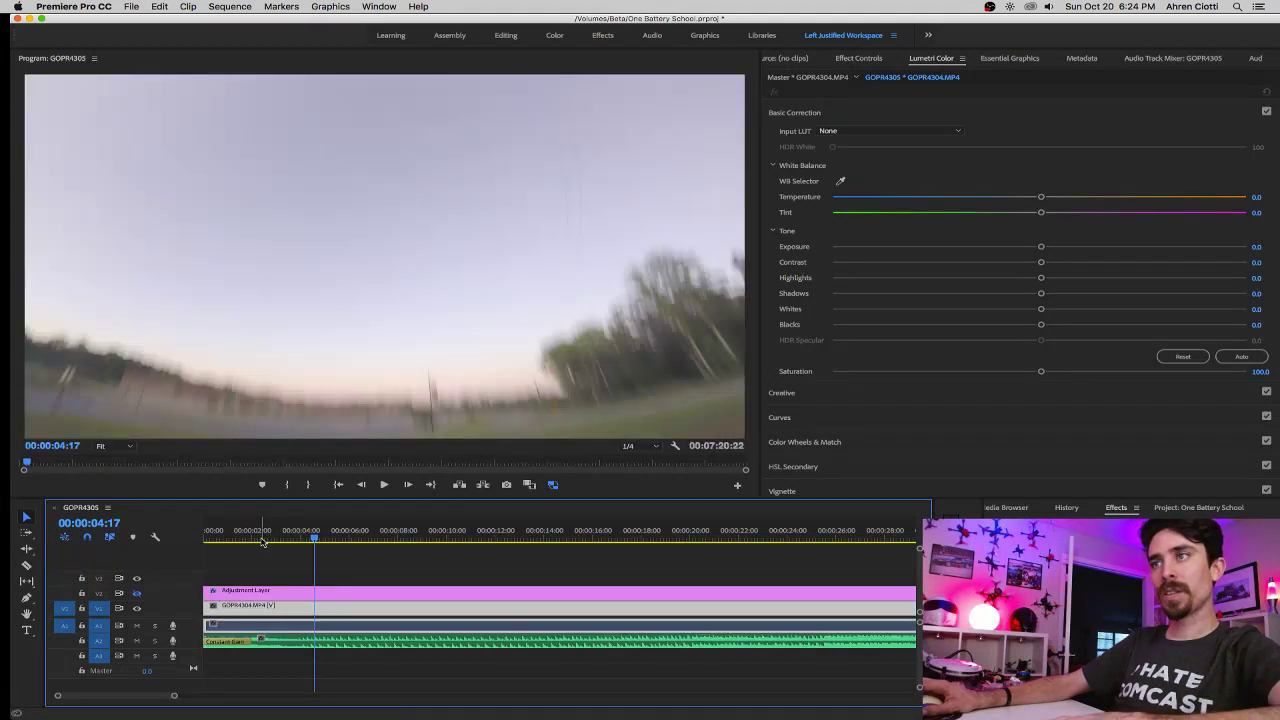
# Set the Program monitor's playback resolution to 1/8 and move the playhead to 00:00:02:03.
pyautogui.click(640, 452)
pyautogui.click(640, 498)
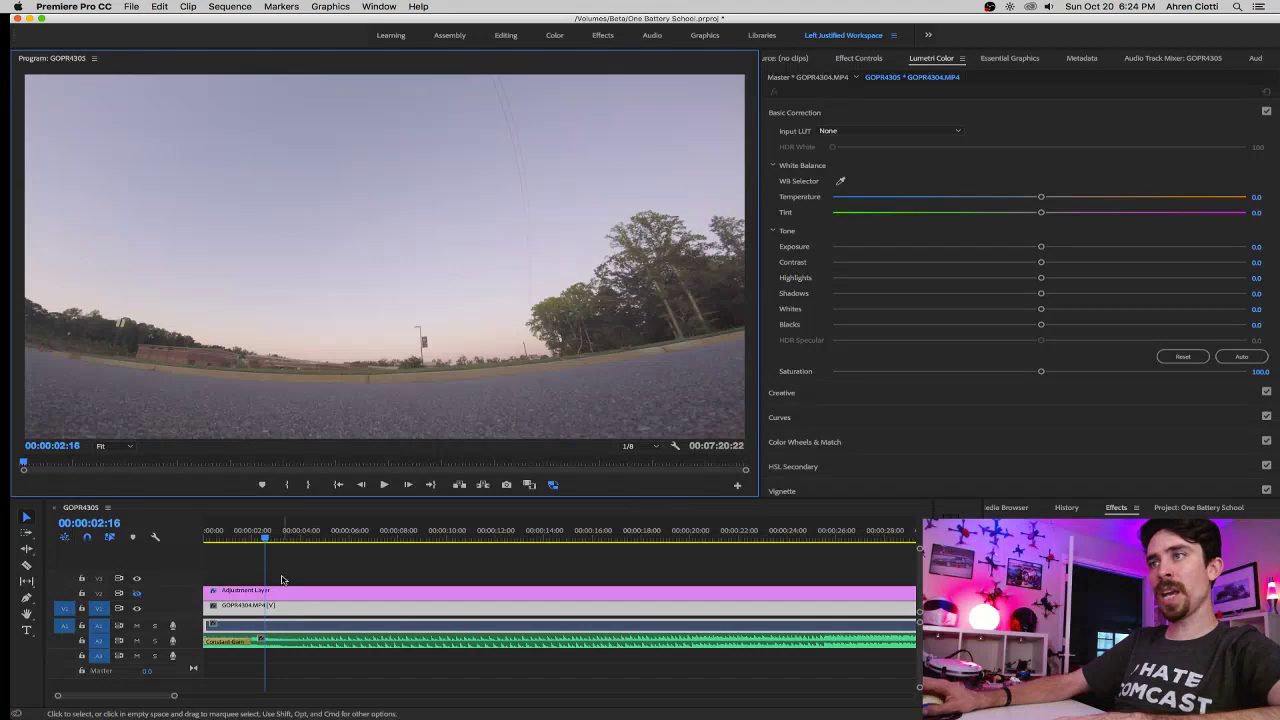
pyautogui.click(256, 540)
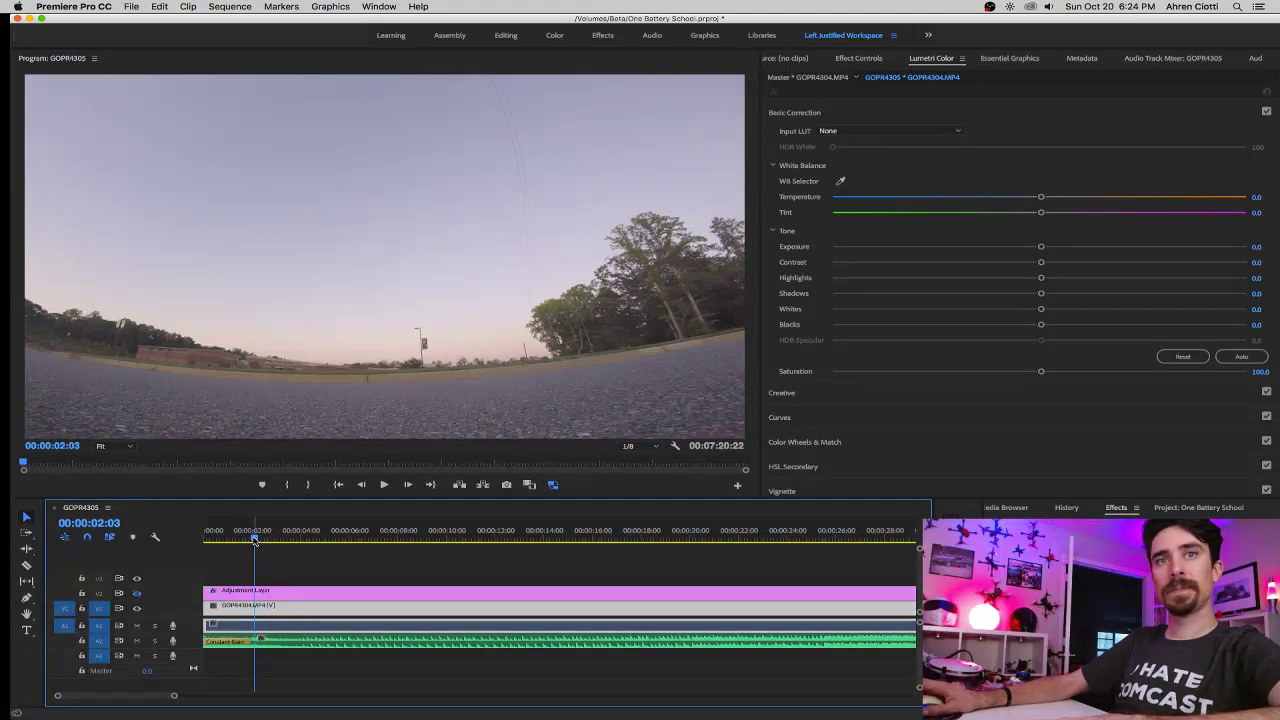
# Play the takeoff, trim a little more off the start of GOPR4304.MP4, return it to the sequence start, and replay the opening.
pyautogui.press('space')
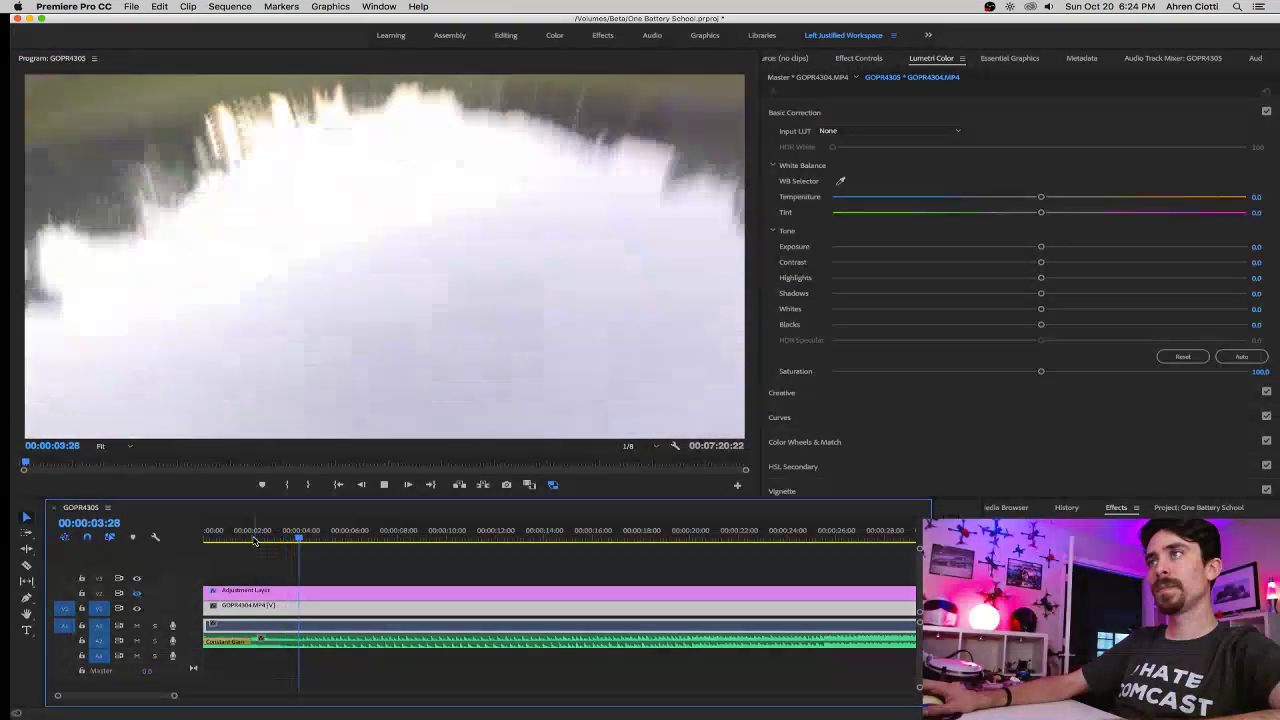
pyautogui.press('space')
pyautogui.moveTo(257, 604); pyautogui.dragTo(215, 607)
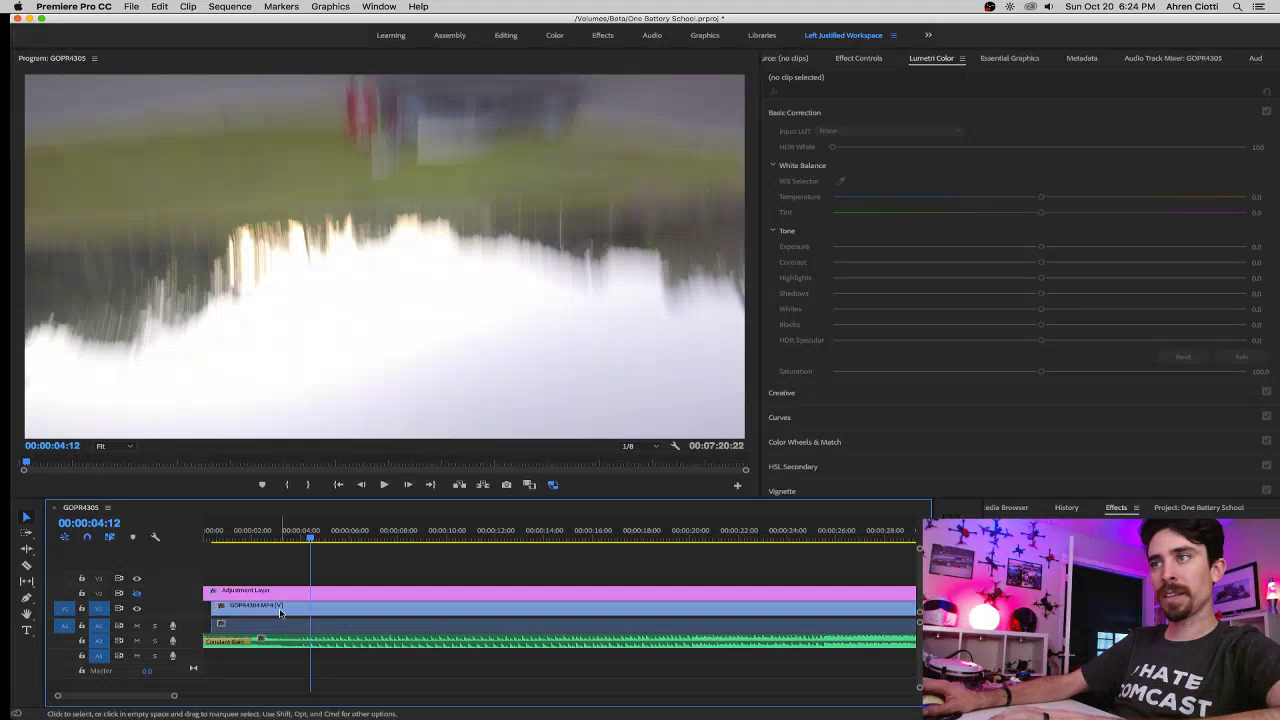
pyautogui.press('space')
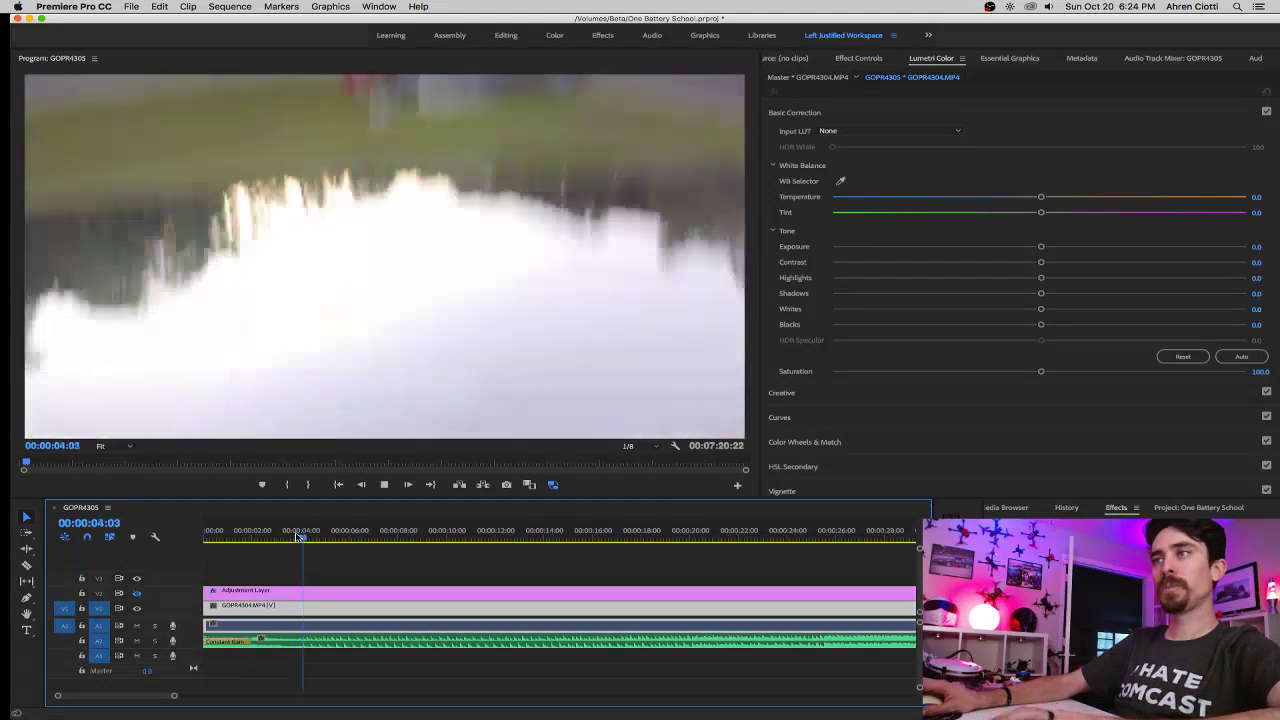
pyautogui.click(269, 538)
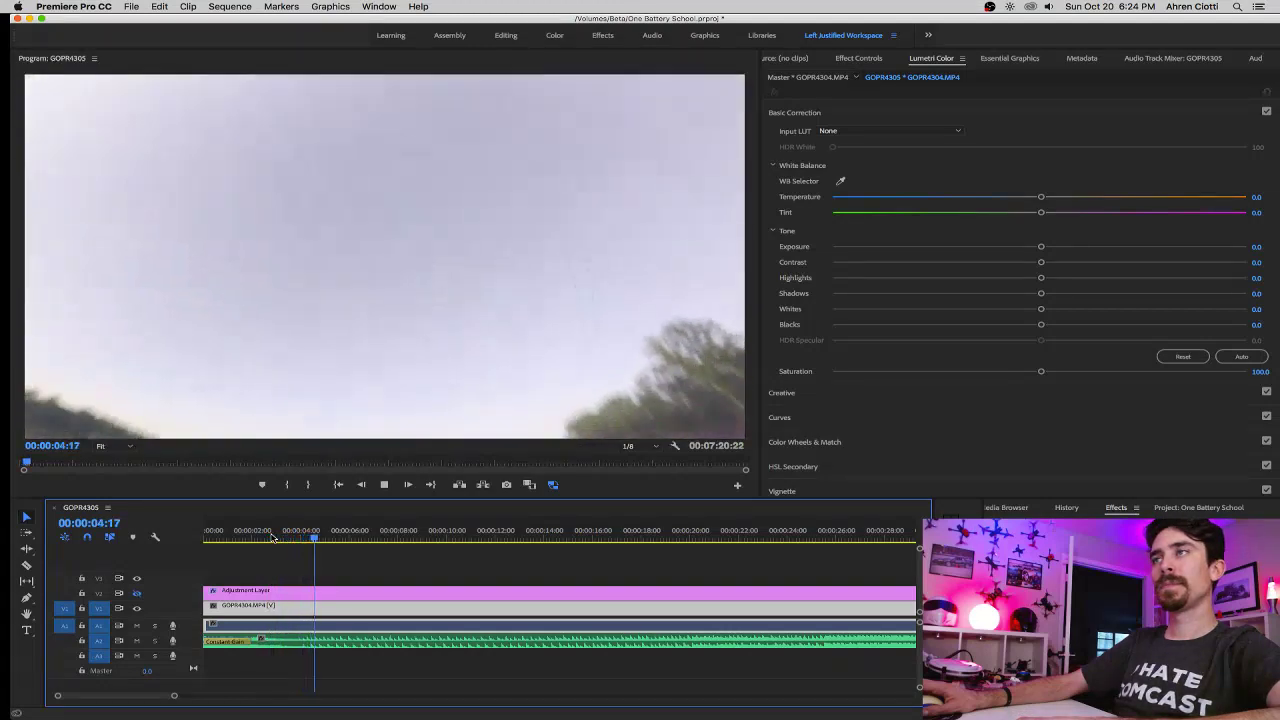
pyautogui.press('space')
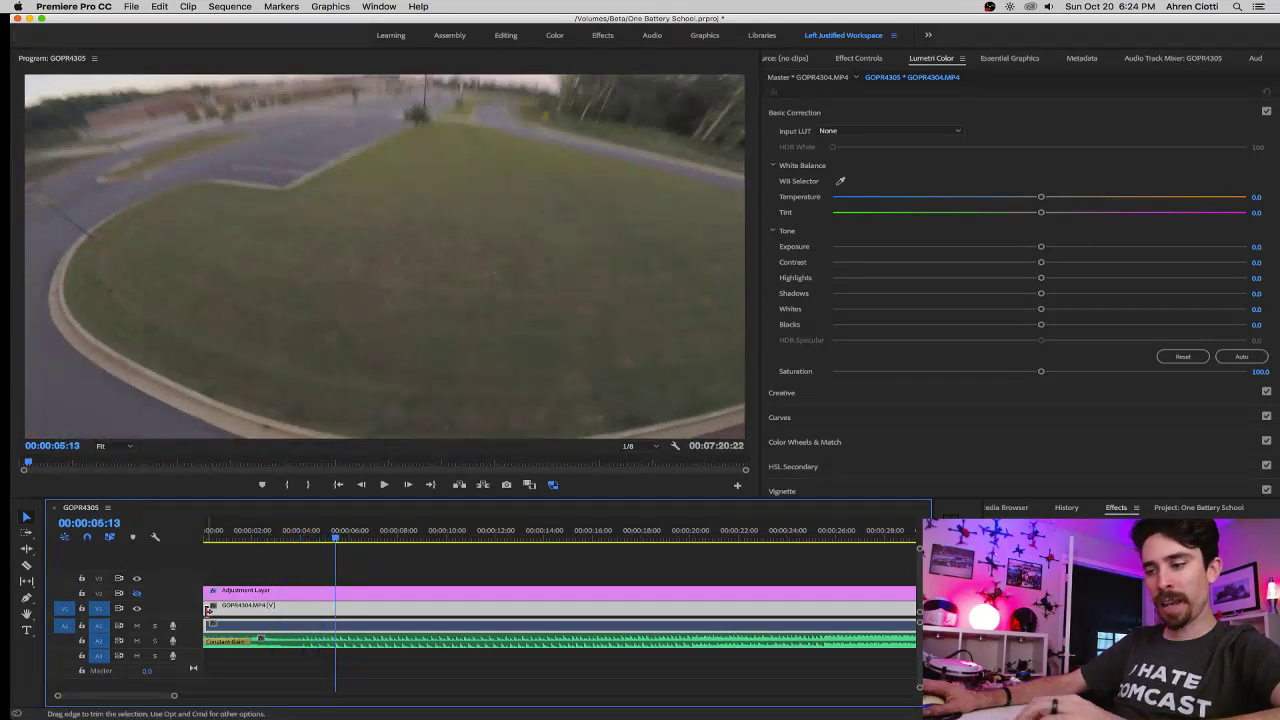
# Trim a few frames off the start of GOPR4304.MP4, close the gap at the sequence start, and play from 00:00:00:10.
pyautogui.scroll(2, 222, 616)
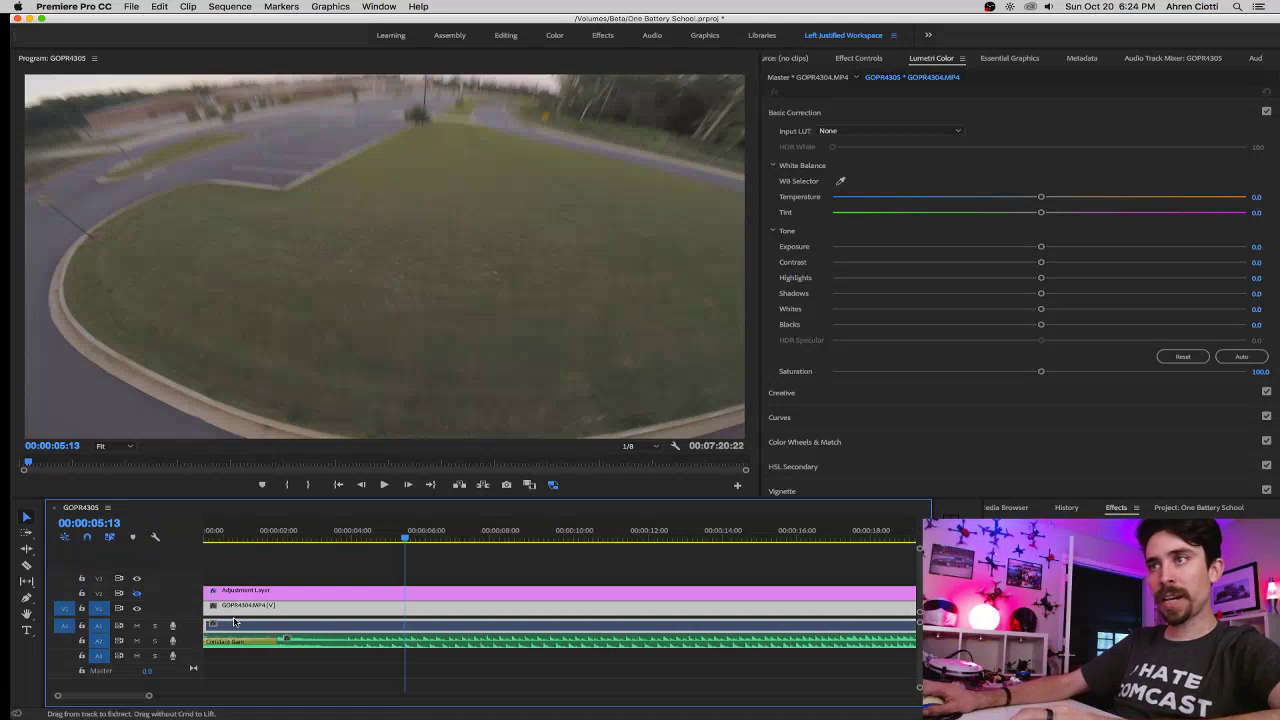
pyautogui.moveTo(206, 625); pyautogui.dragTo(210, 607)
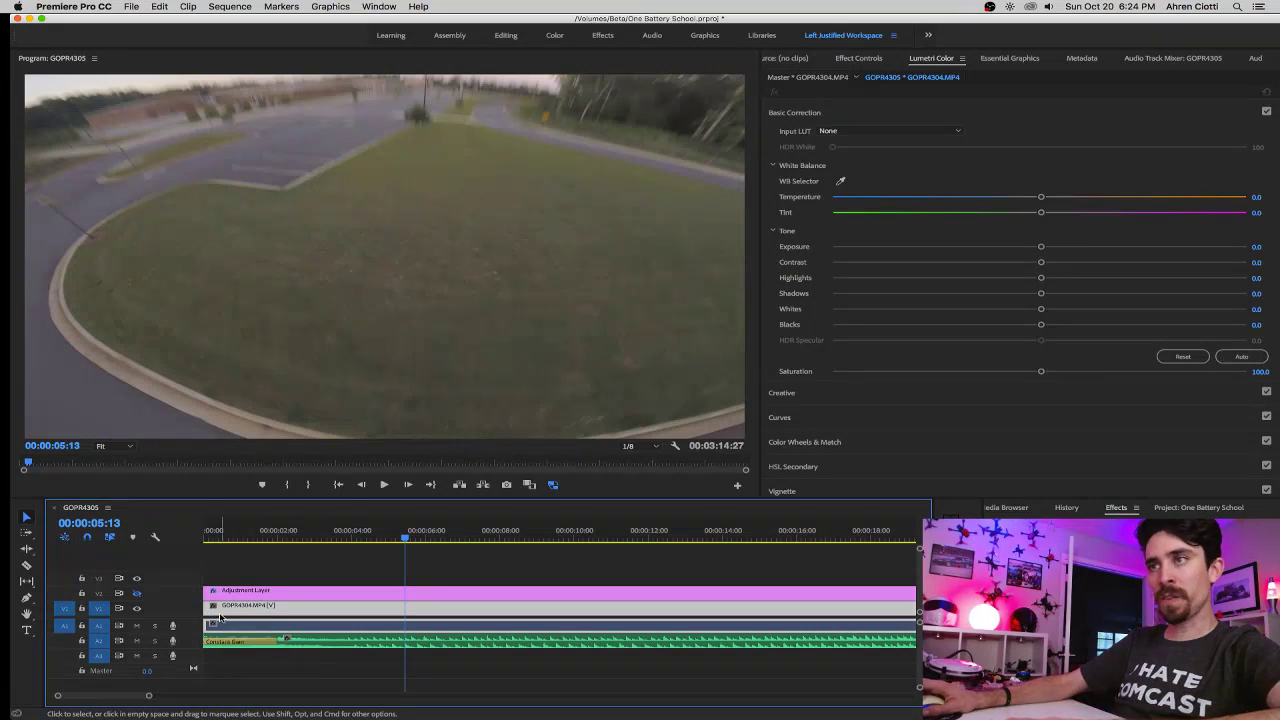
pyautogui.scroll(2, 215, 613)
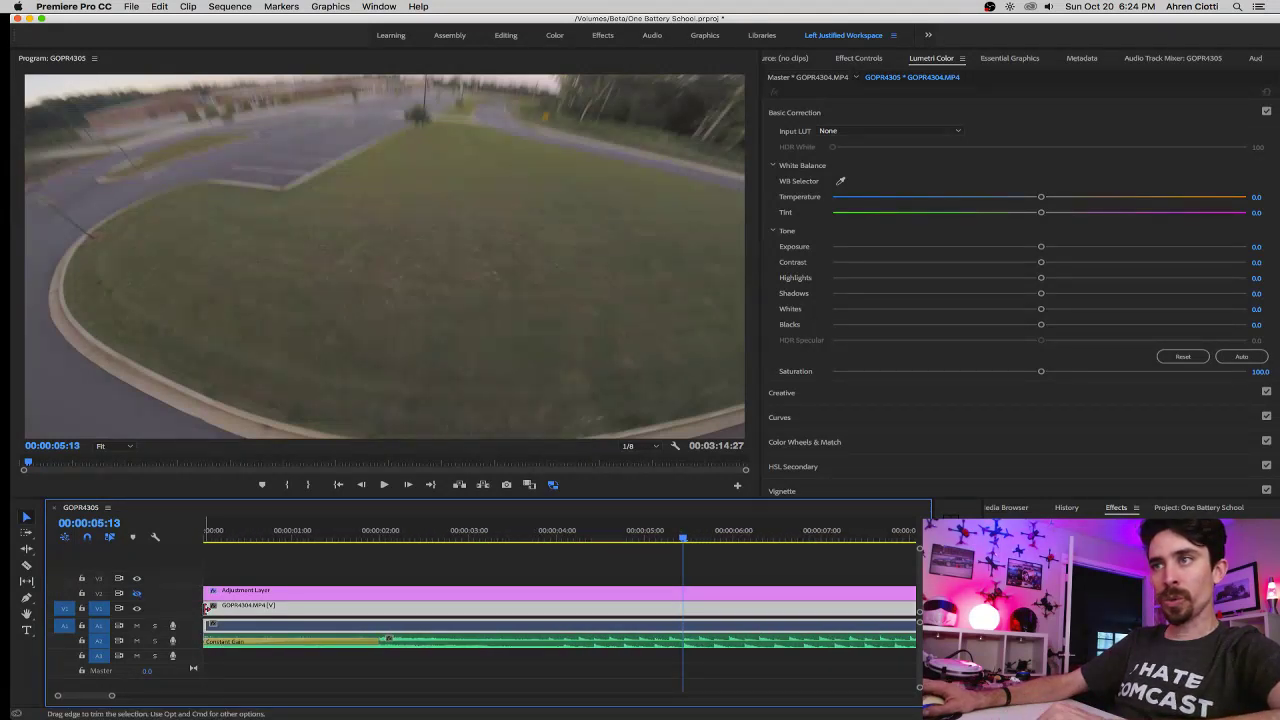
pyautogui.moveTo(208, 608); pyautogui.dragTo(214, 609)
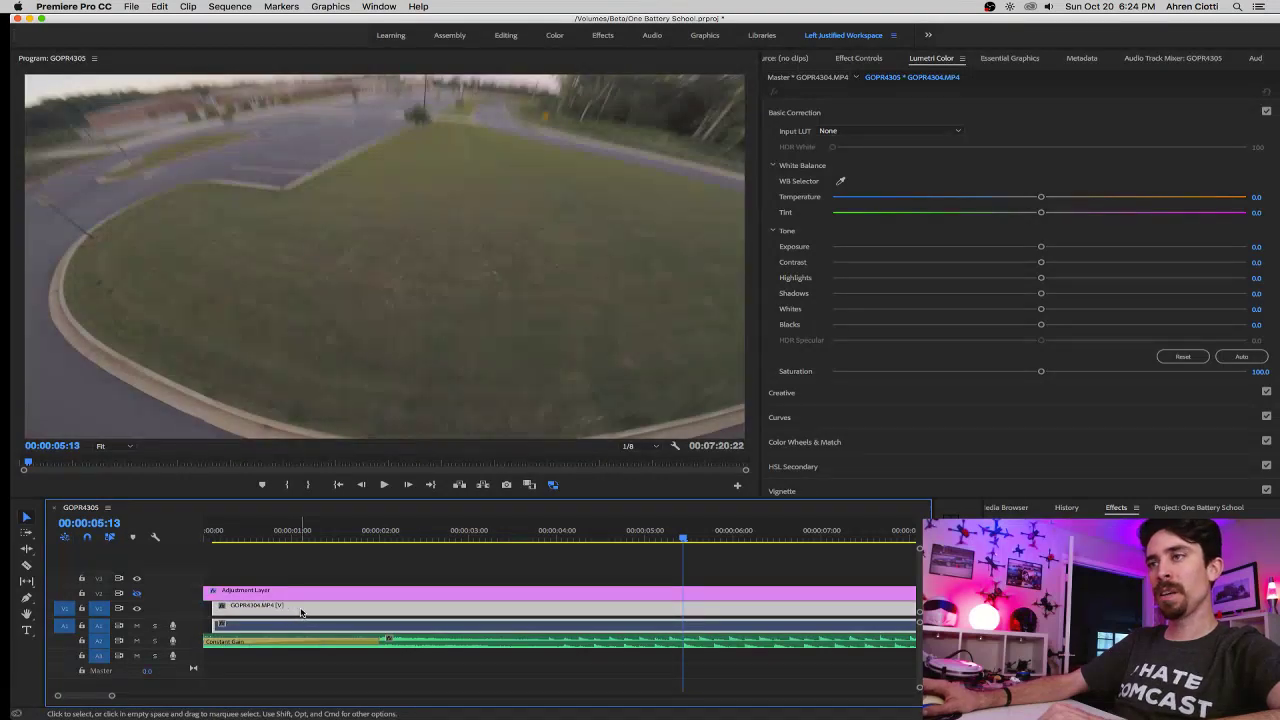
pyautogui.moveTo(301, 612); pyautogui.dragTo(292, 611)
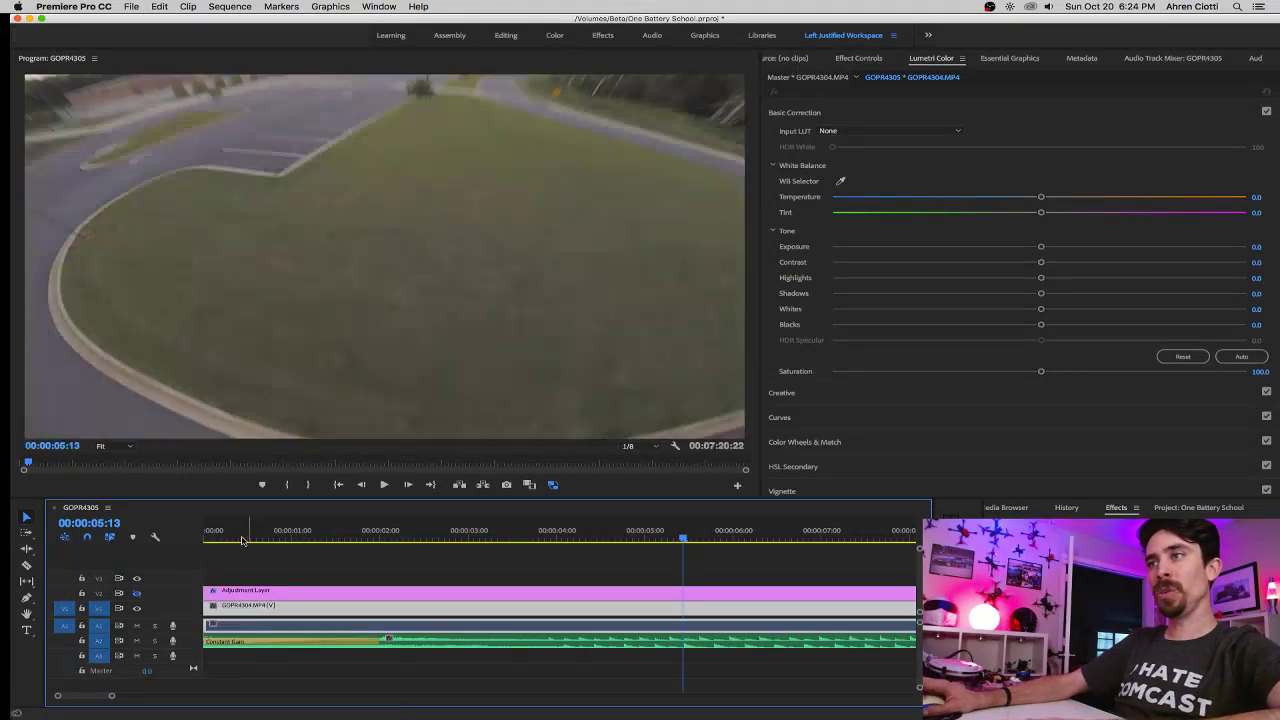
pyautogui.click(236, 540)
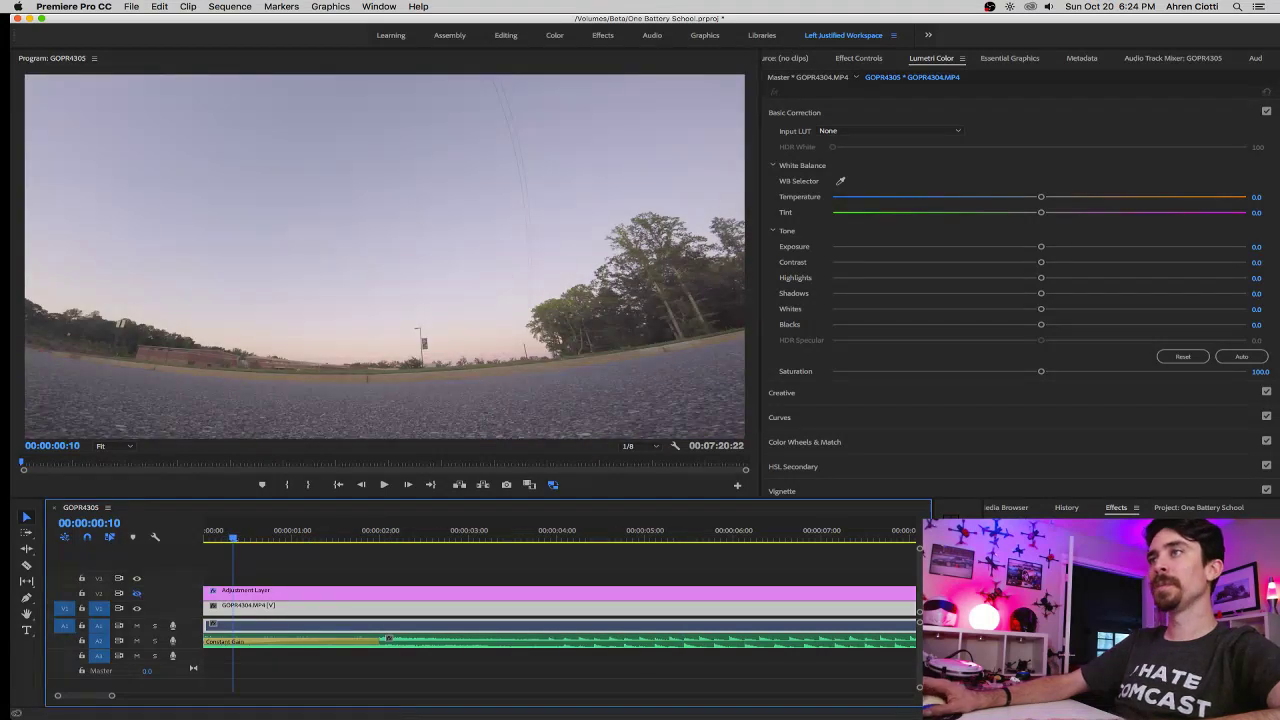
pyautogui.press('space')
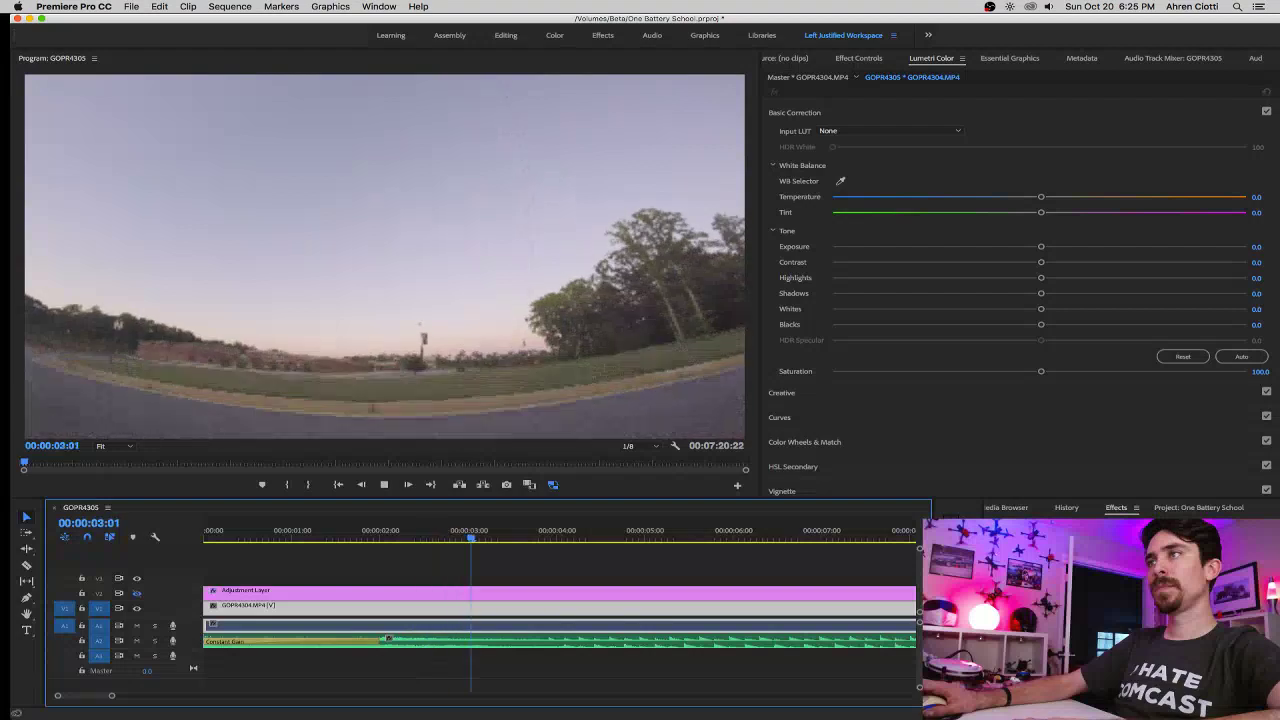
pyautogui.press('space')
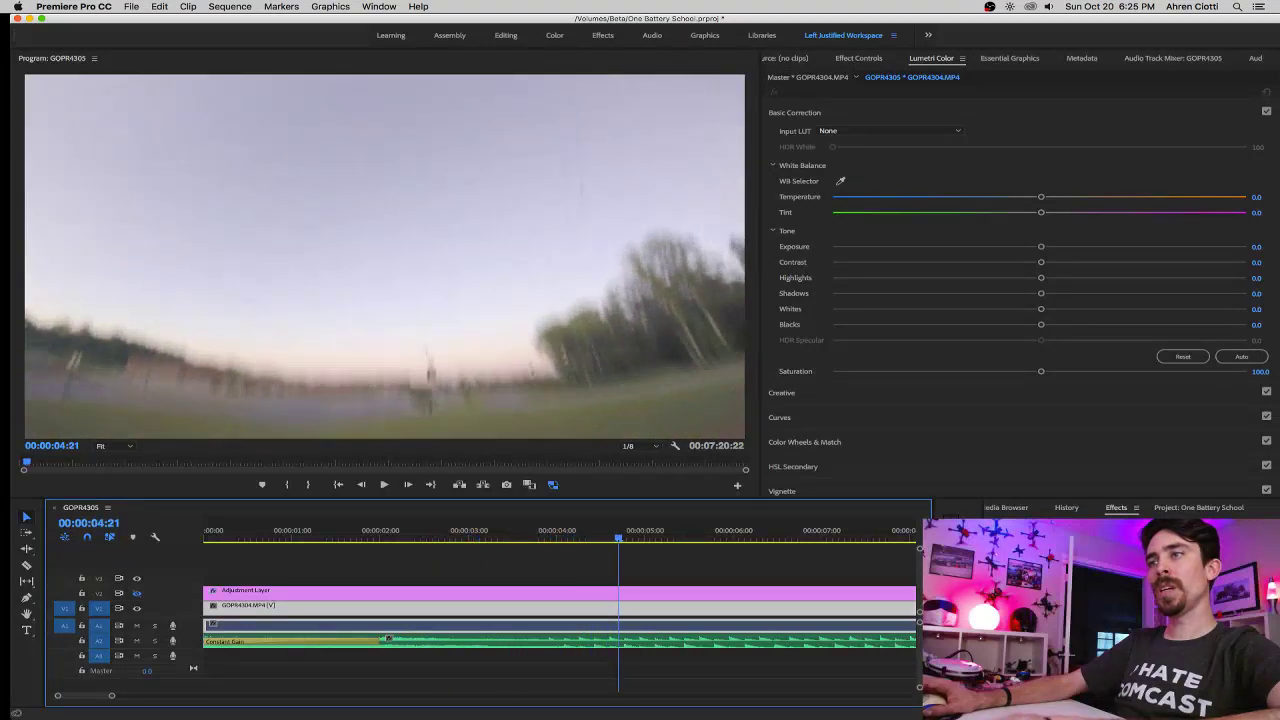
# Shave about three more frames off the start of GOPR4304.MP4, shift it to the sequence start, and play from 00:00:00:22 to 00:00:17:04.
pyautogui.moveTo(204, 606); pyautogui.dragTo(214, 607)
pyautogui.press('super+z')
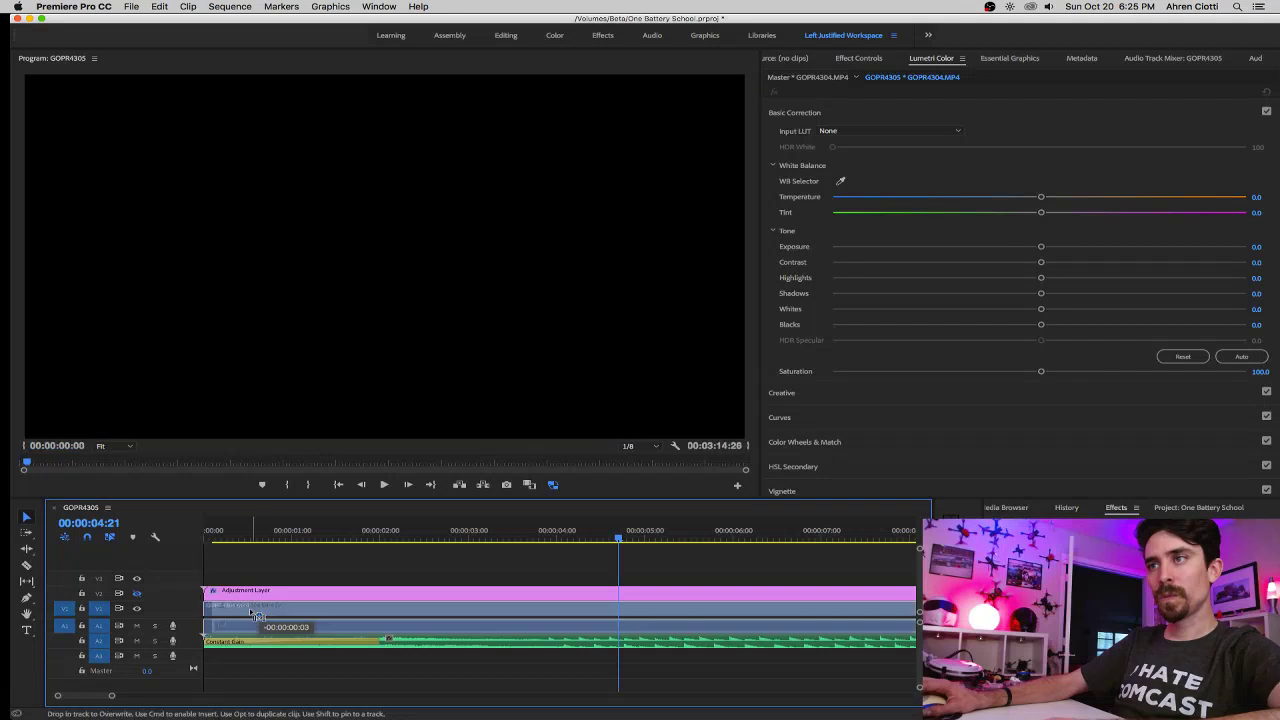
pyautogui.click(268, 537)
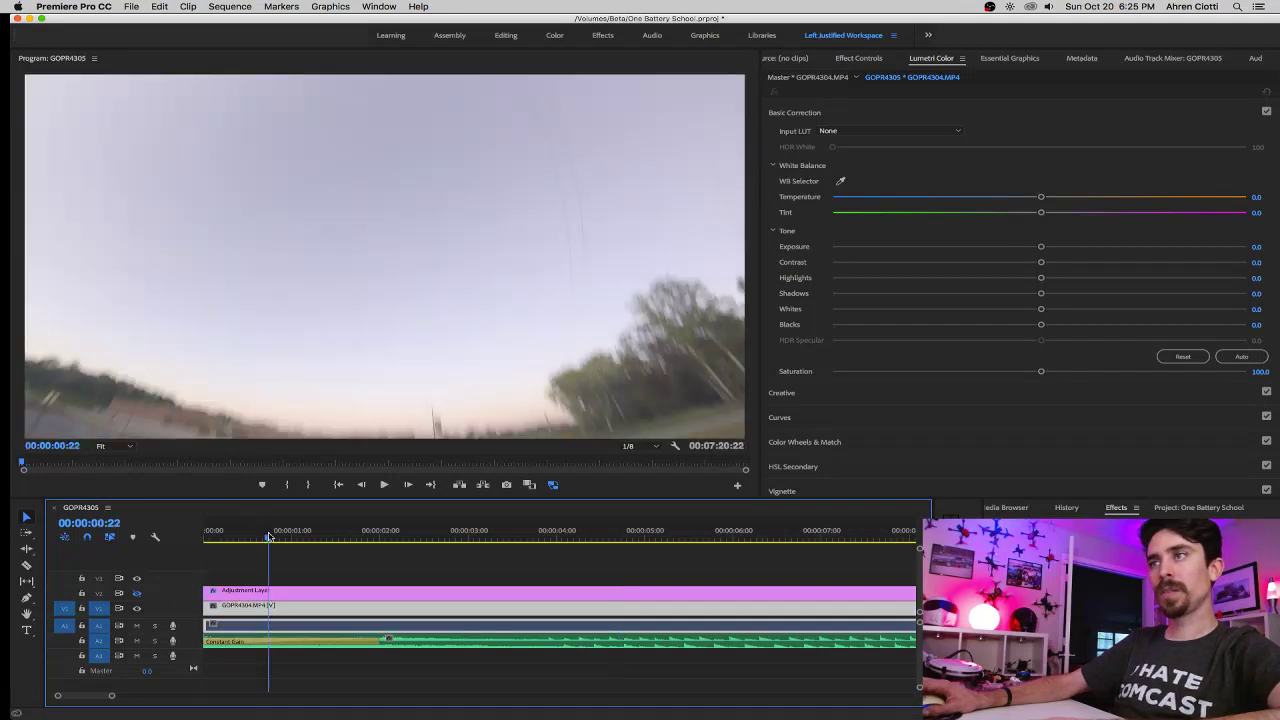
pyautogui.press('space')
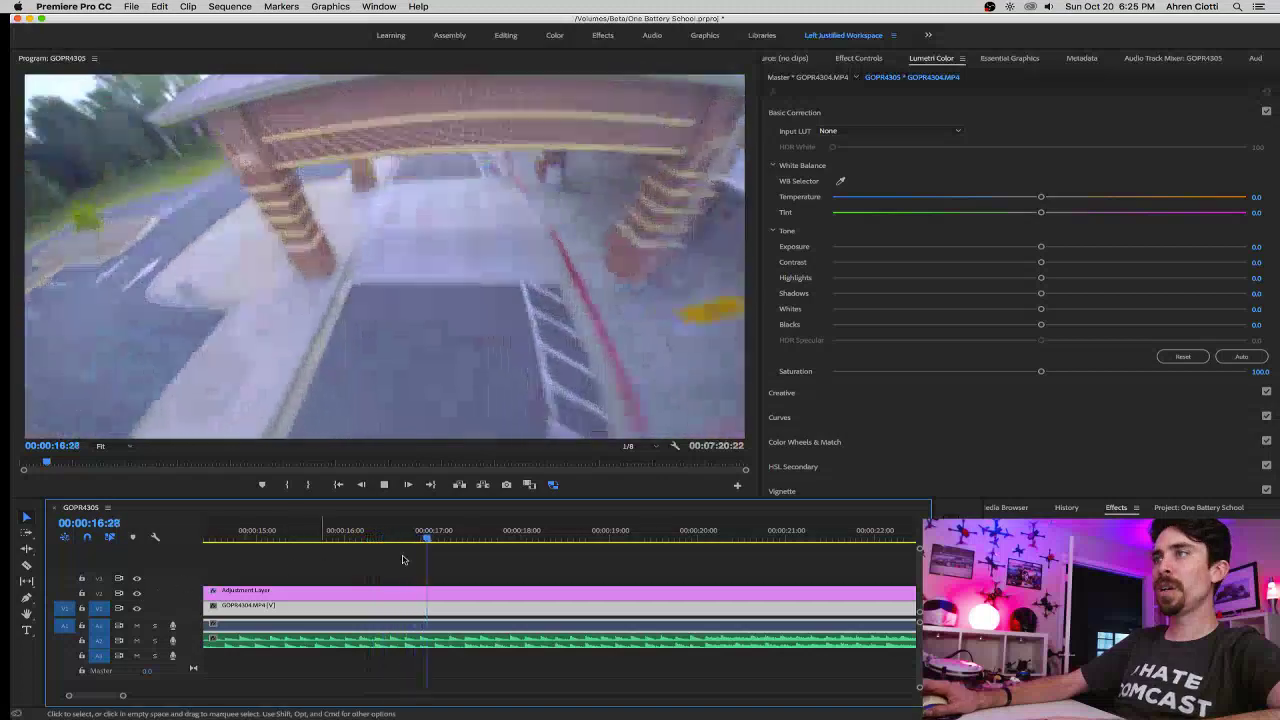
pyautogui.press('space')
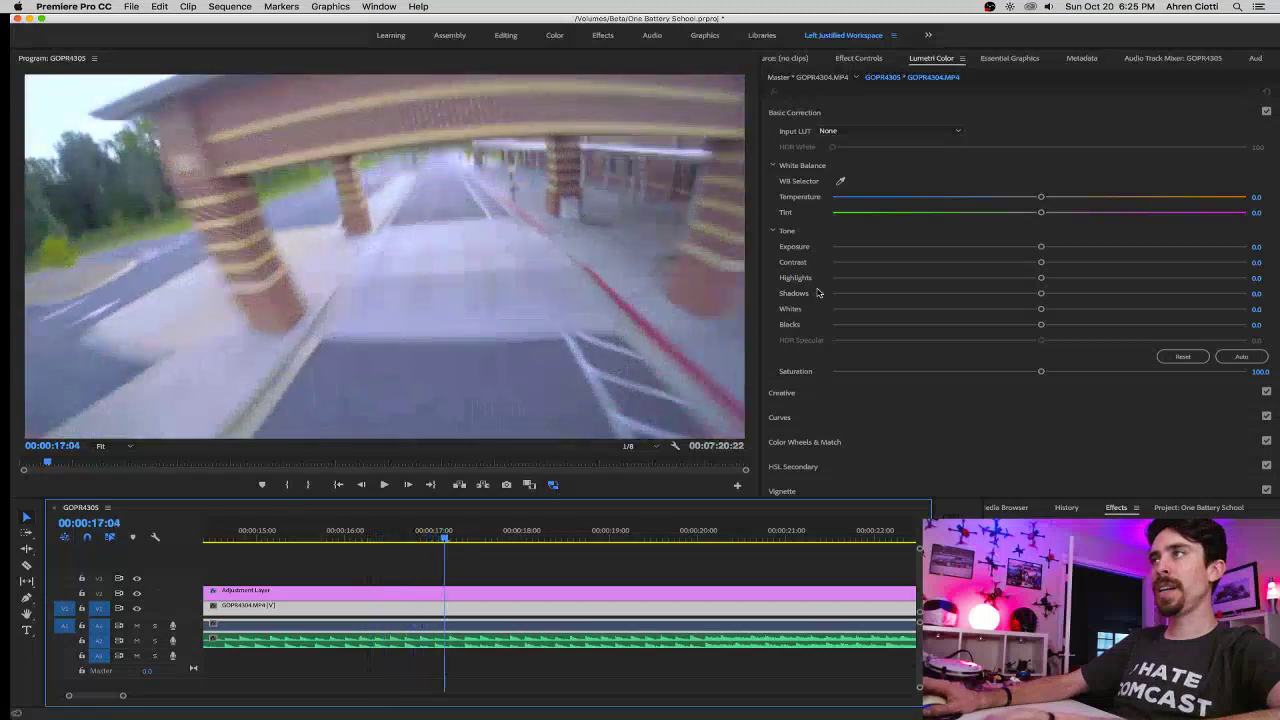
# Set the adjustment layer's Temperature to -23.7 and, during playback, its Exposure to 0.6.
pyautogui.click(470, 594)
pyautogui.moveTo(979, 197); pyautogui.dragTo(989, 200)
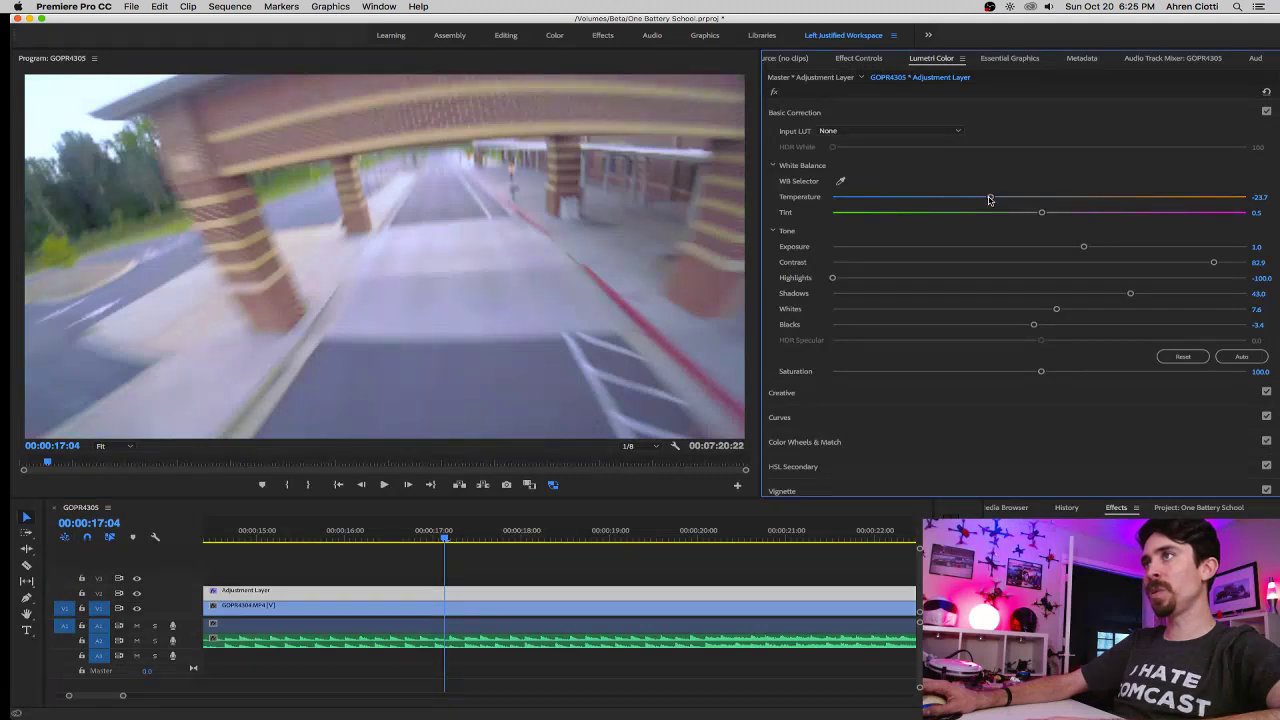
pyautogui.press('space')
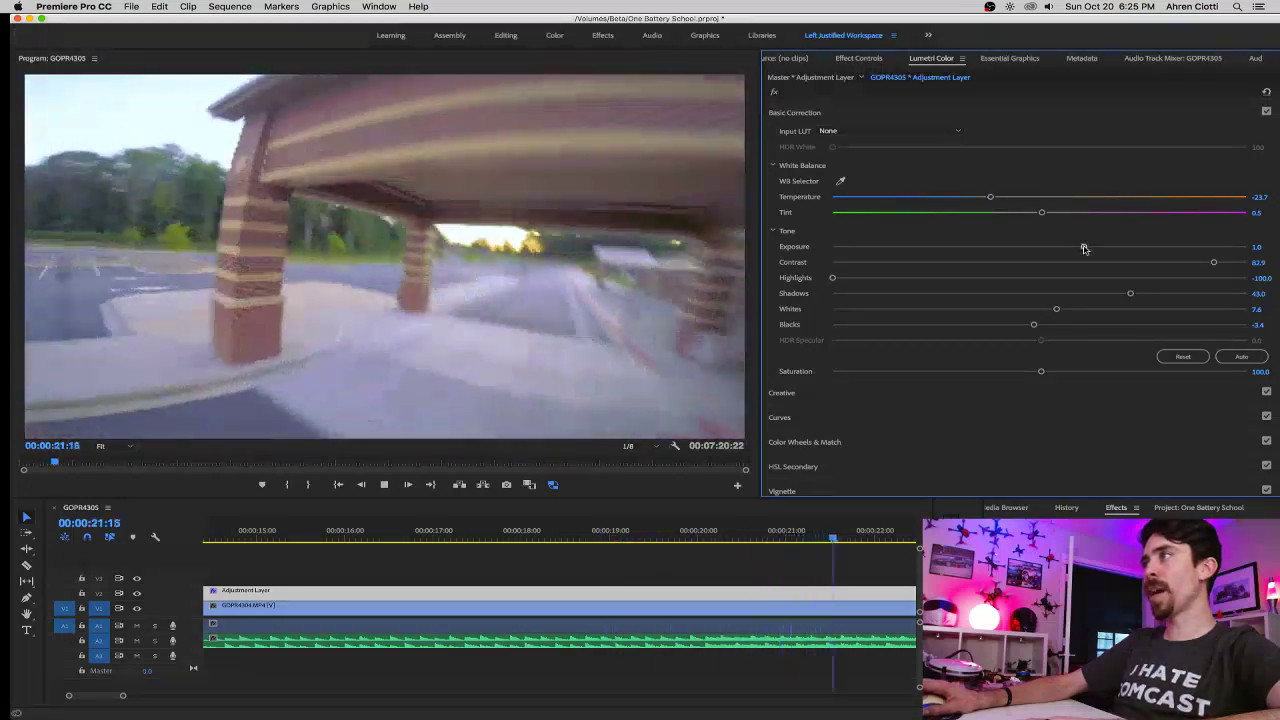
pyautogui.moveTo(1082, 248); pyautogui.dragTo(1071, 248)
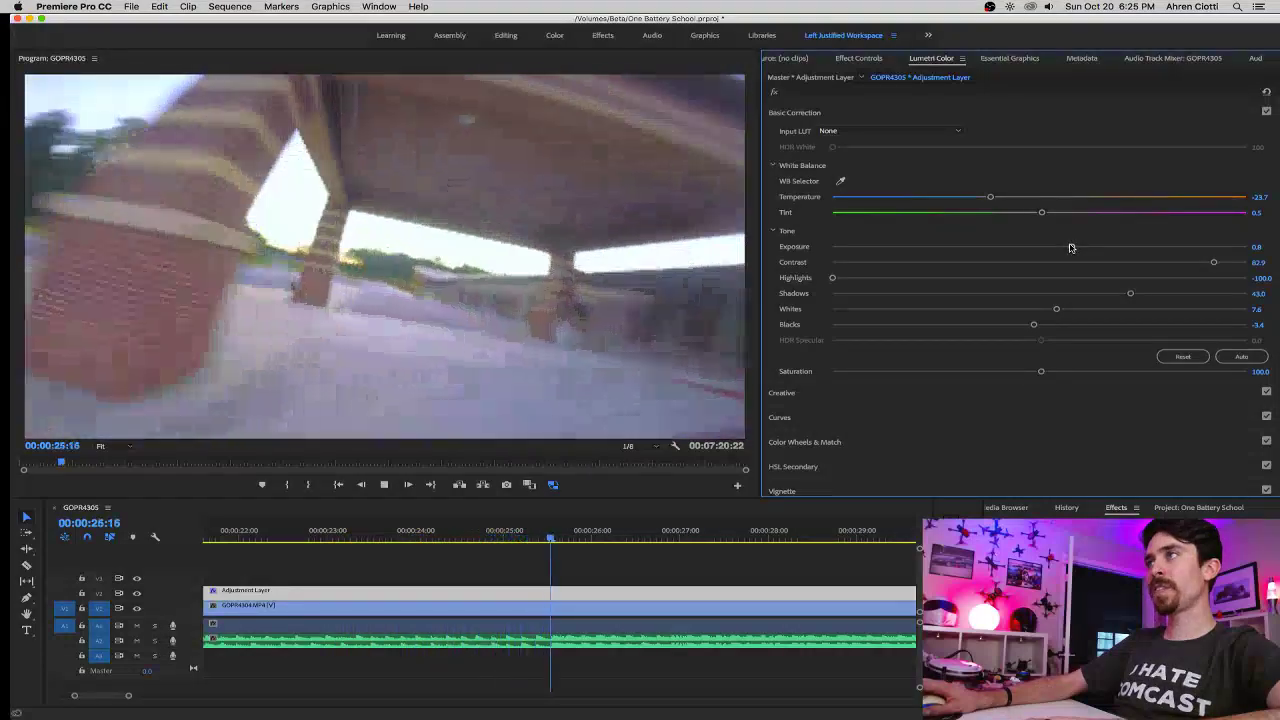
pyautogui.moveTo(1071, 248); pyautogui.dragTo(1064, 248)
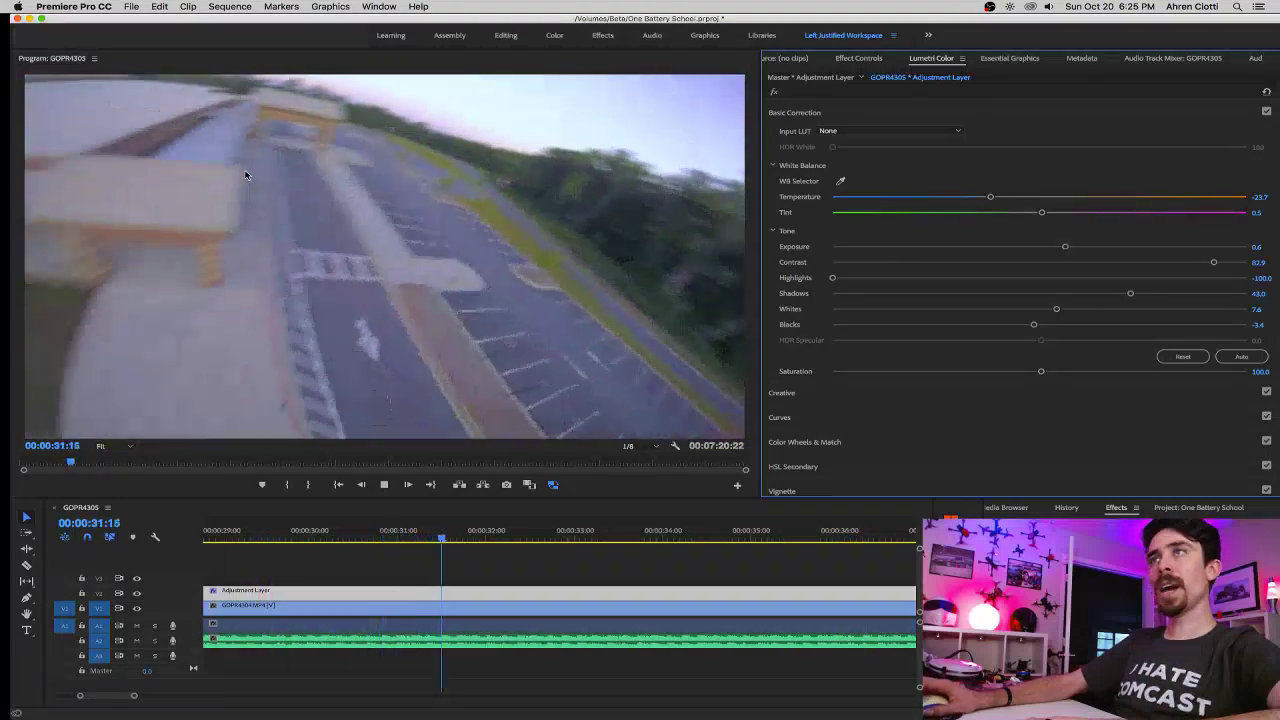
# Review the graded flight in a maximized Program monitor, skip ahead to the second clip, stop at 00:04:02:02, and restore the panel layout.
pyautogui.click(64, 60)
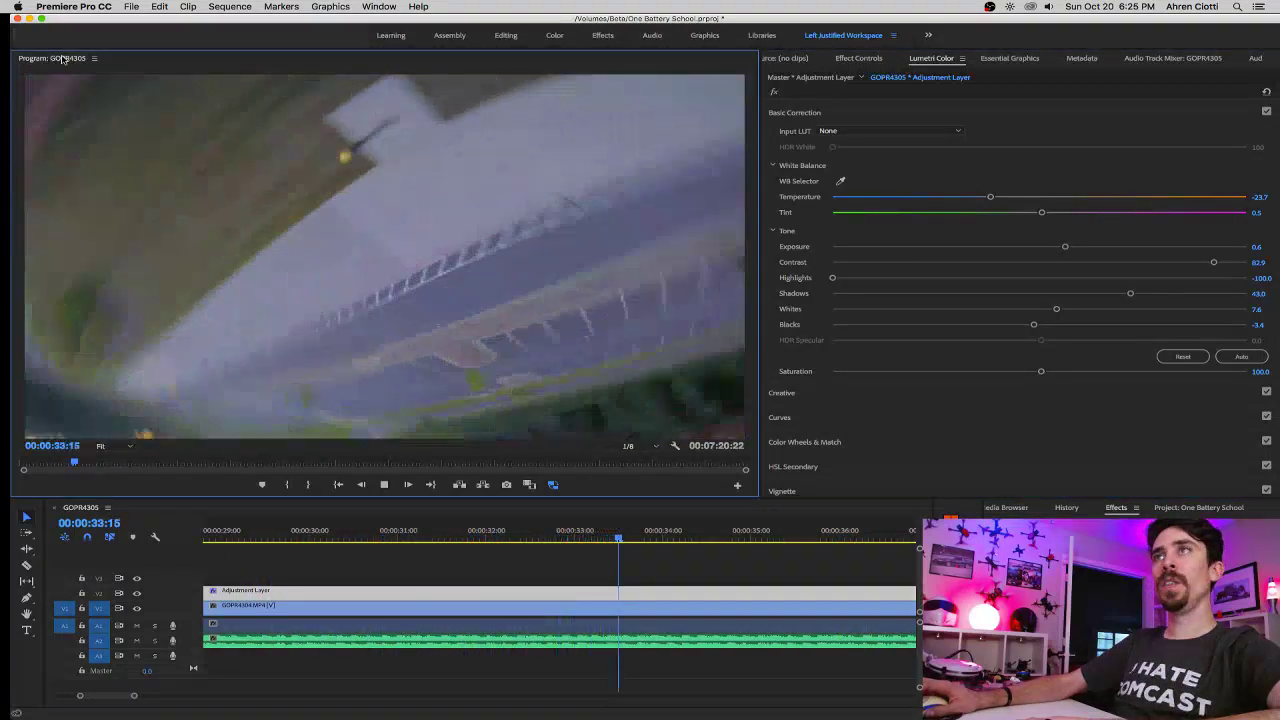
pyautogui.press('`')
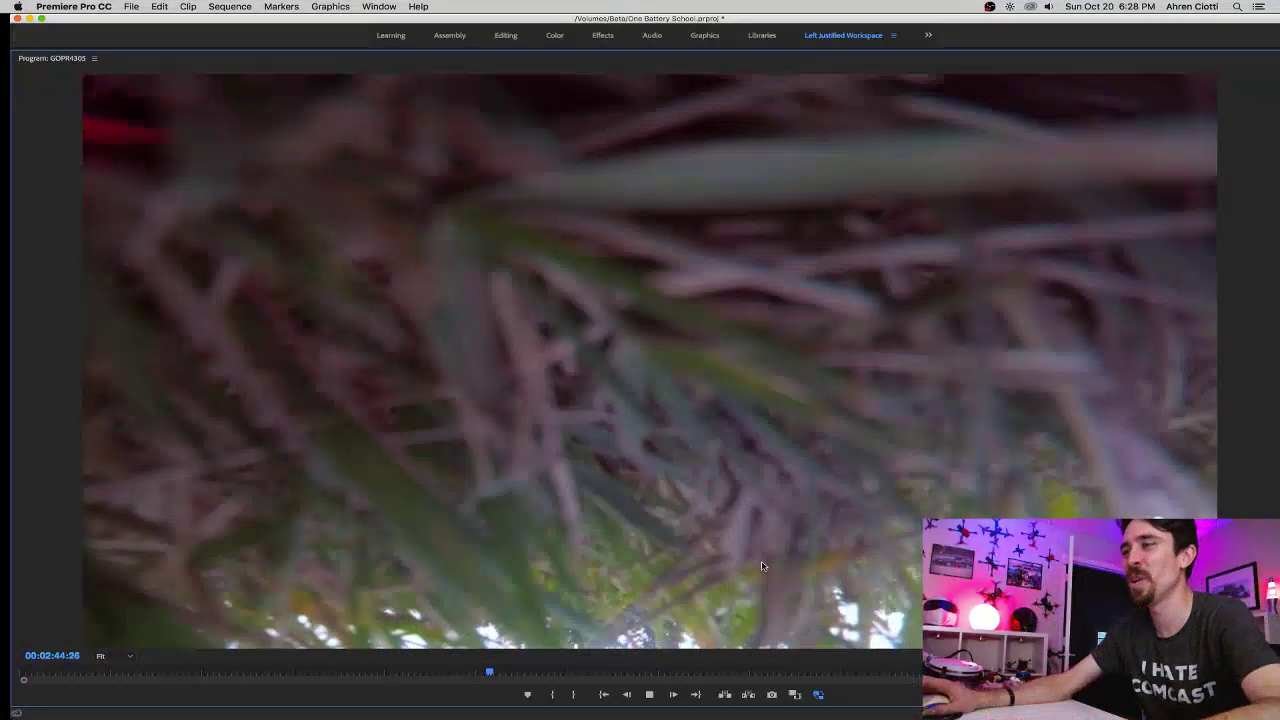
pyautogui.click(513, 674)
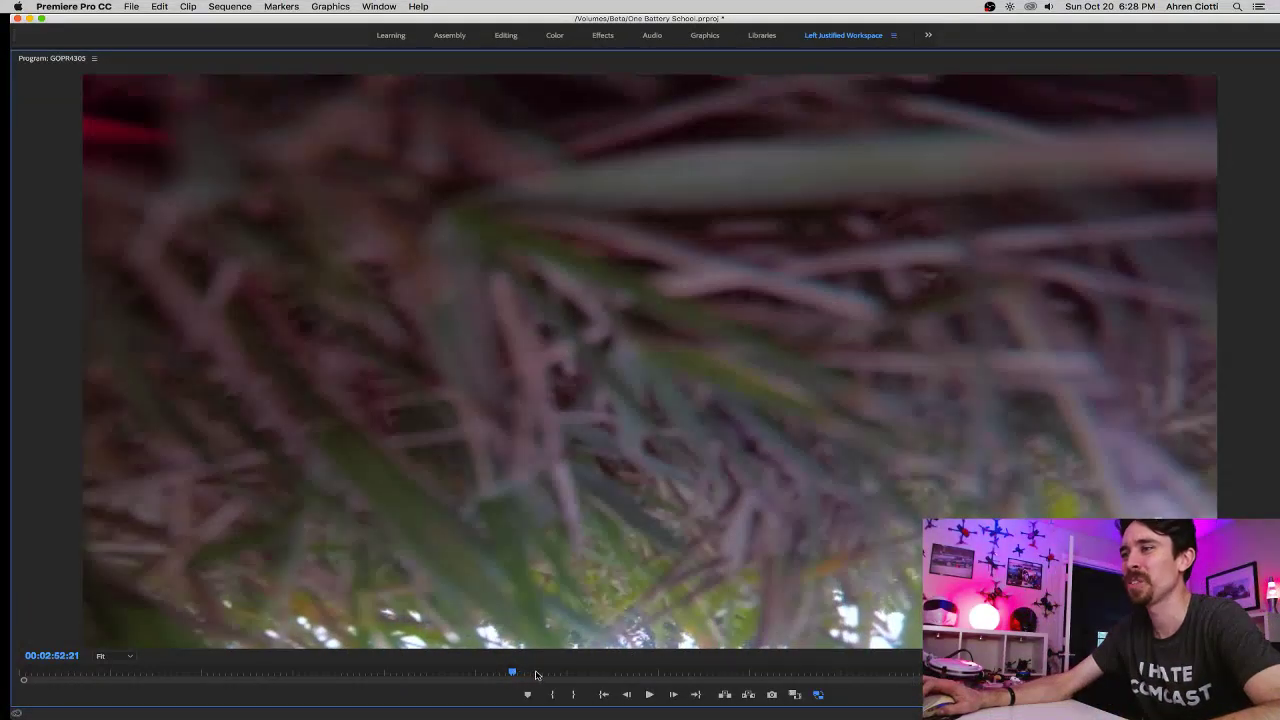
pyautogui.click(563, 673)
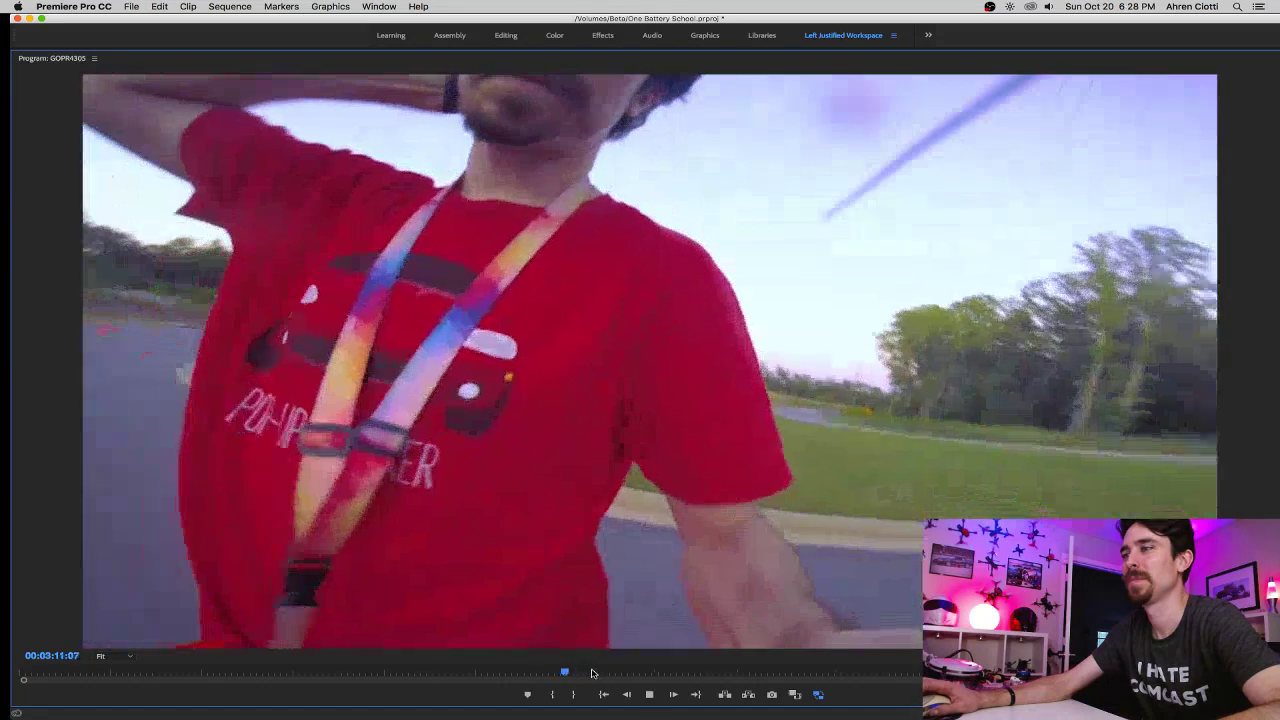
pyautogui.click(607, 673)
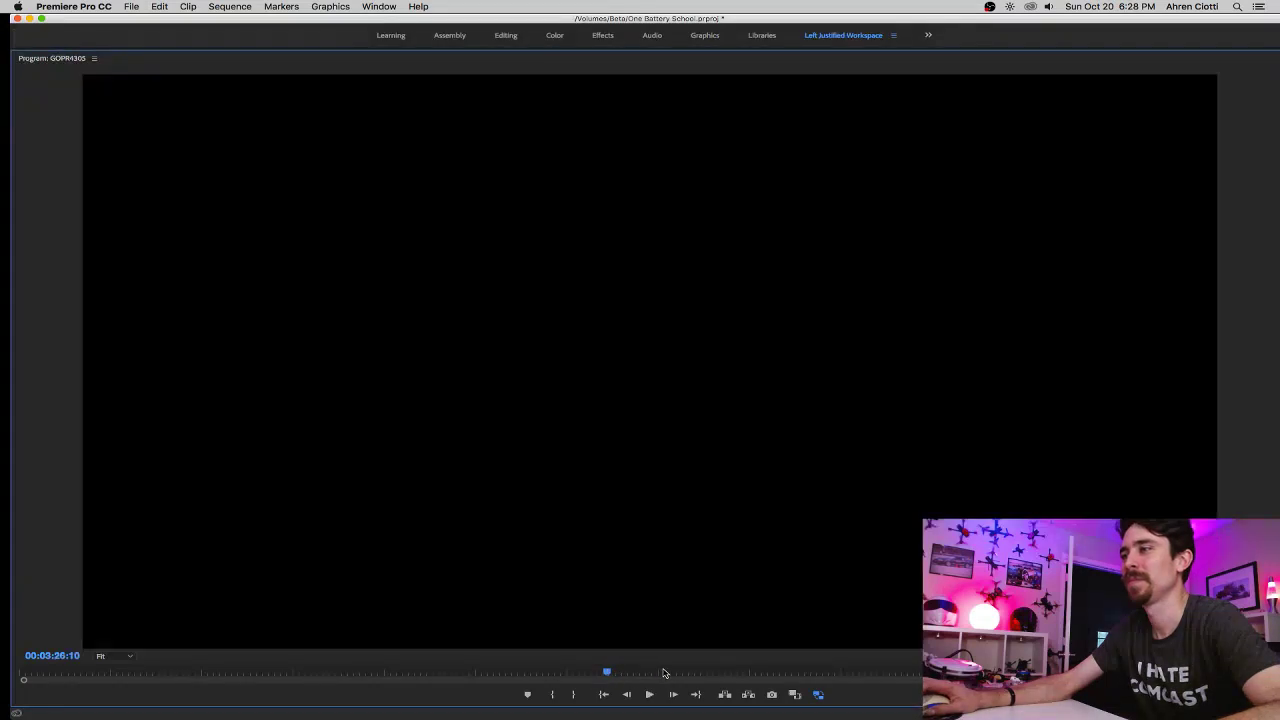
pyautogui.click(662, 673)
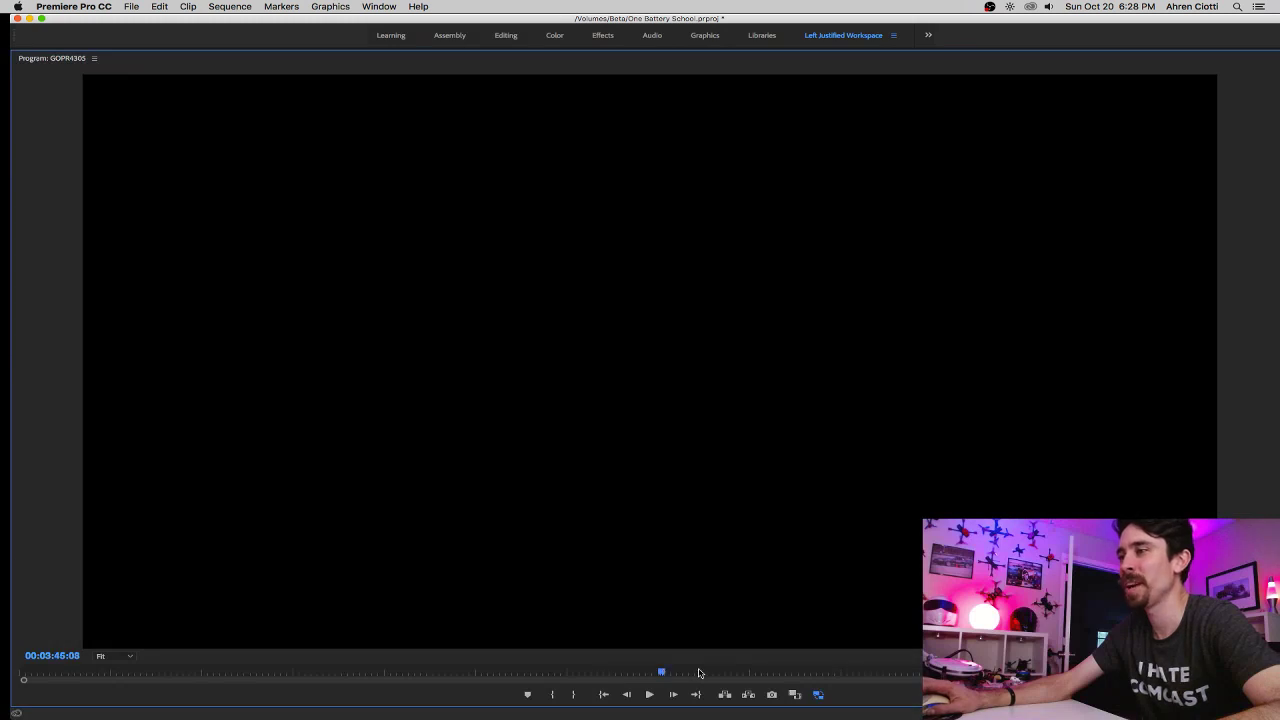
pyautogui.press('space')
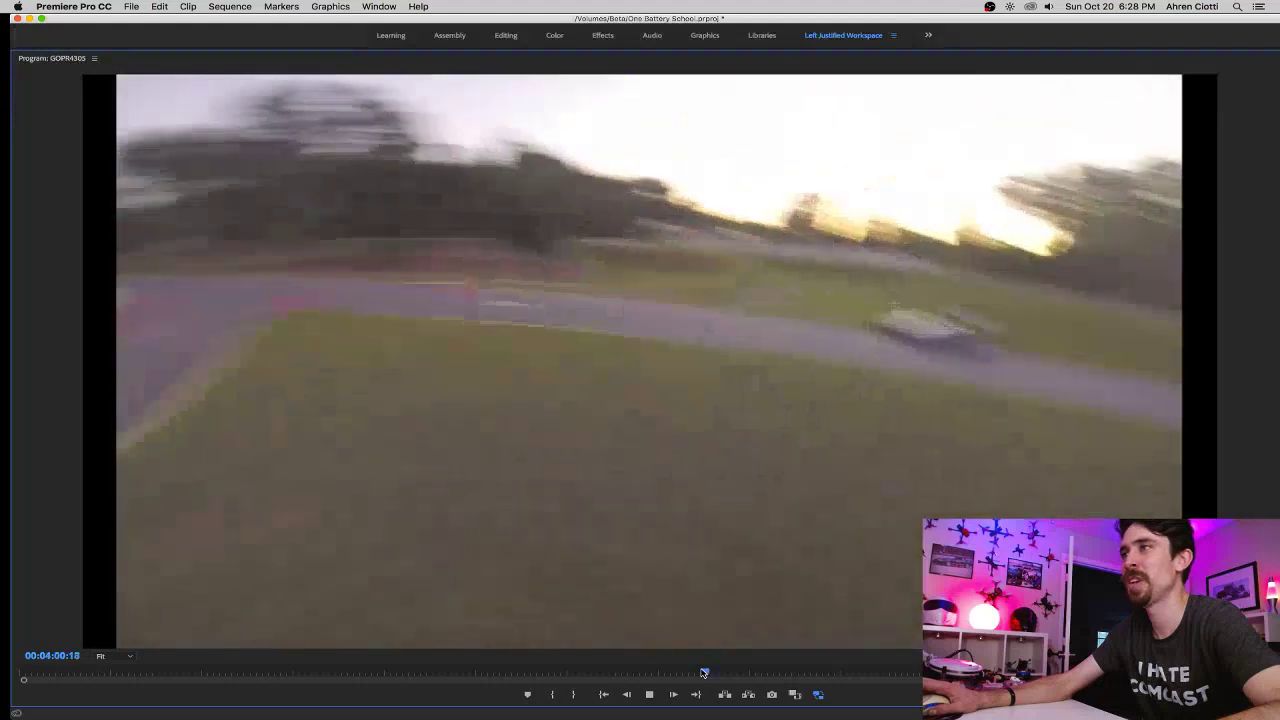
pyautogui.press('space')
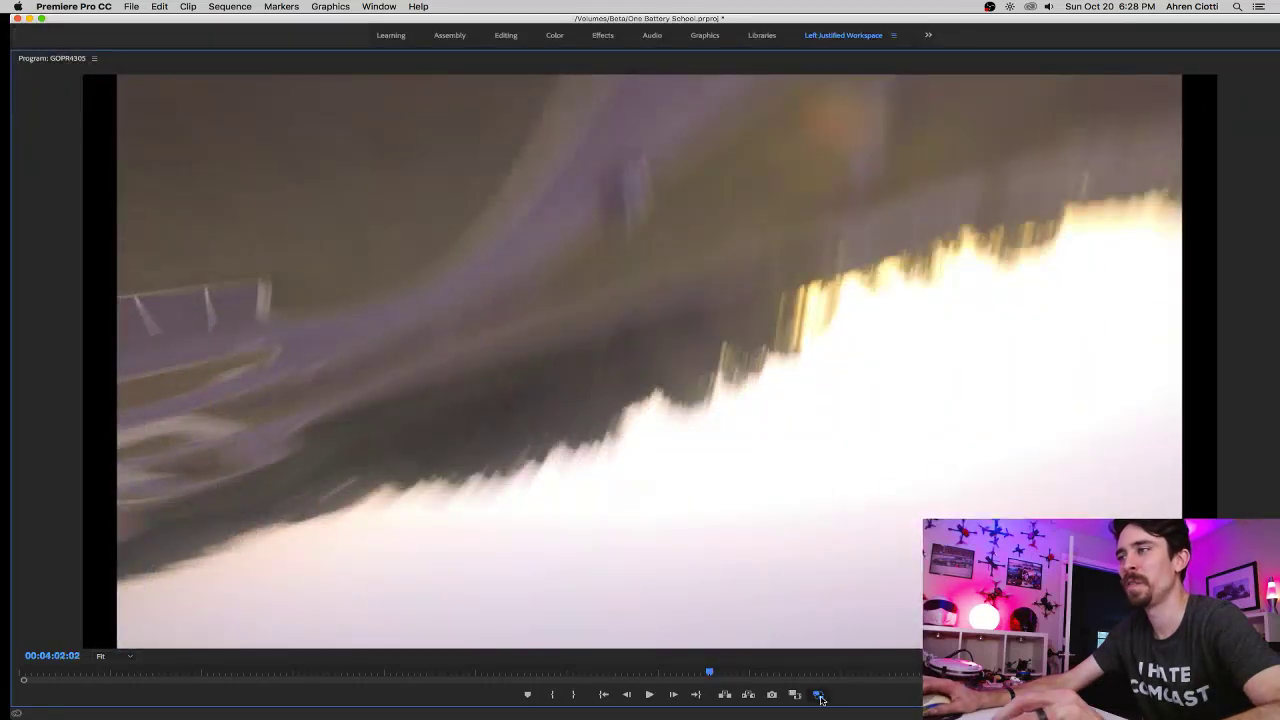
pyautogui.doubleClick(46, 59)
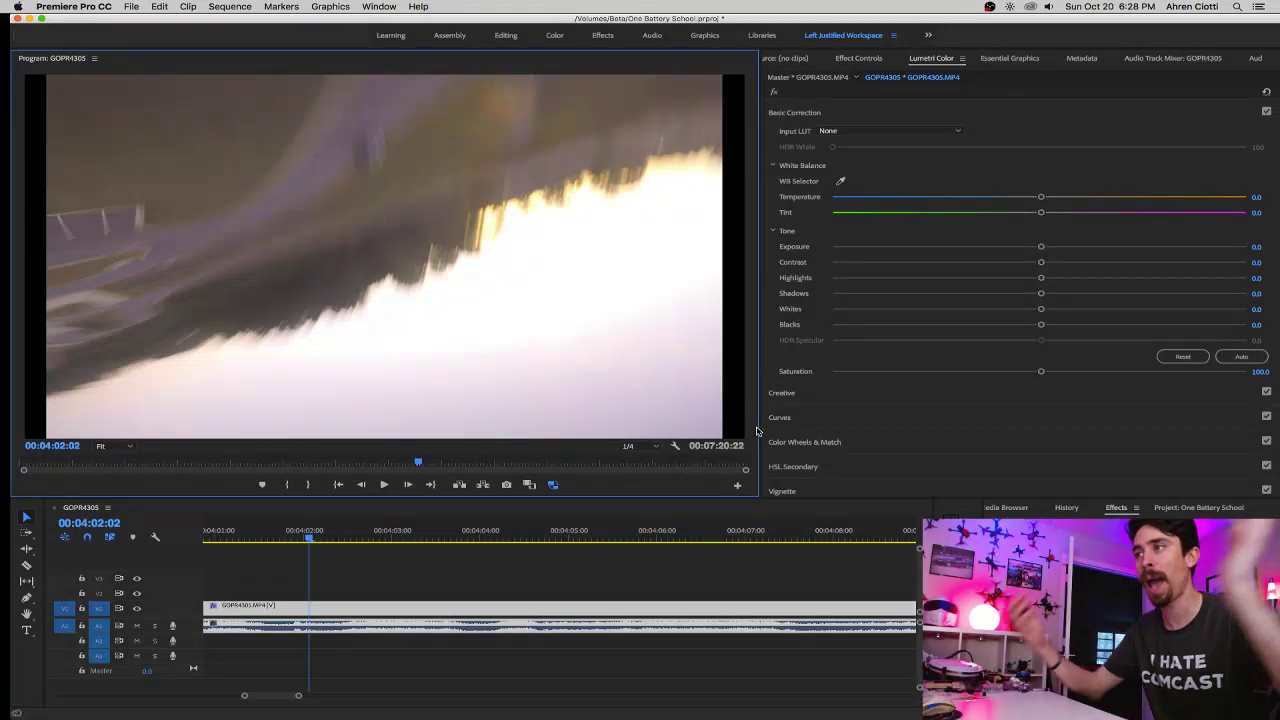
# Minimize the project window to reveal the desktop.
pyautogui.click(29, 19)
pyautogui.moveTo(416, 716)
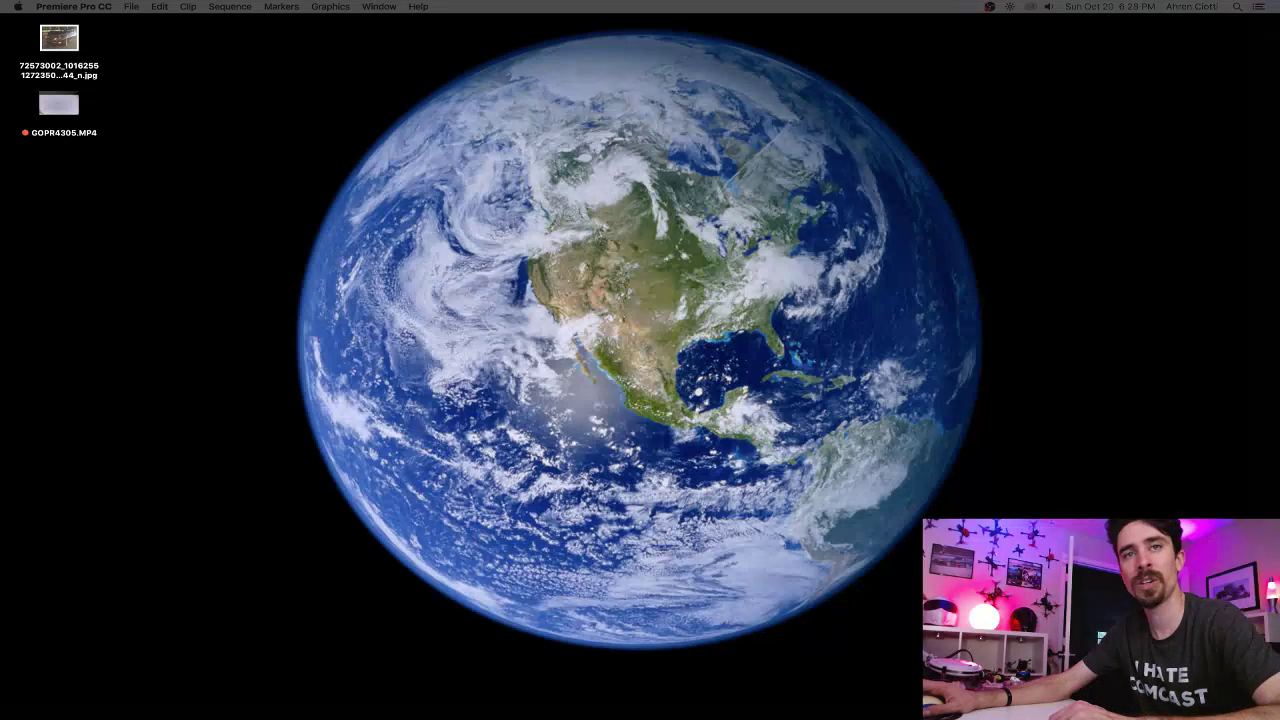
pyautogui.hotkey('ctrl', 'Up')
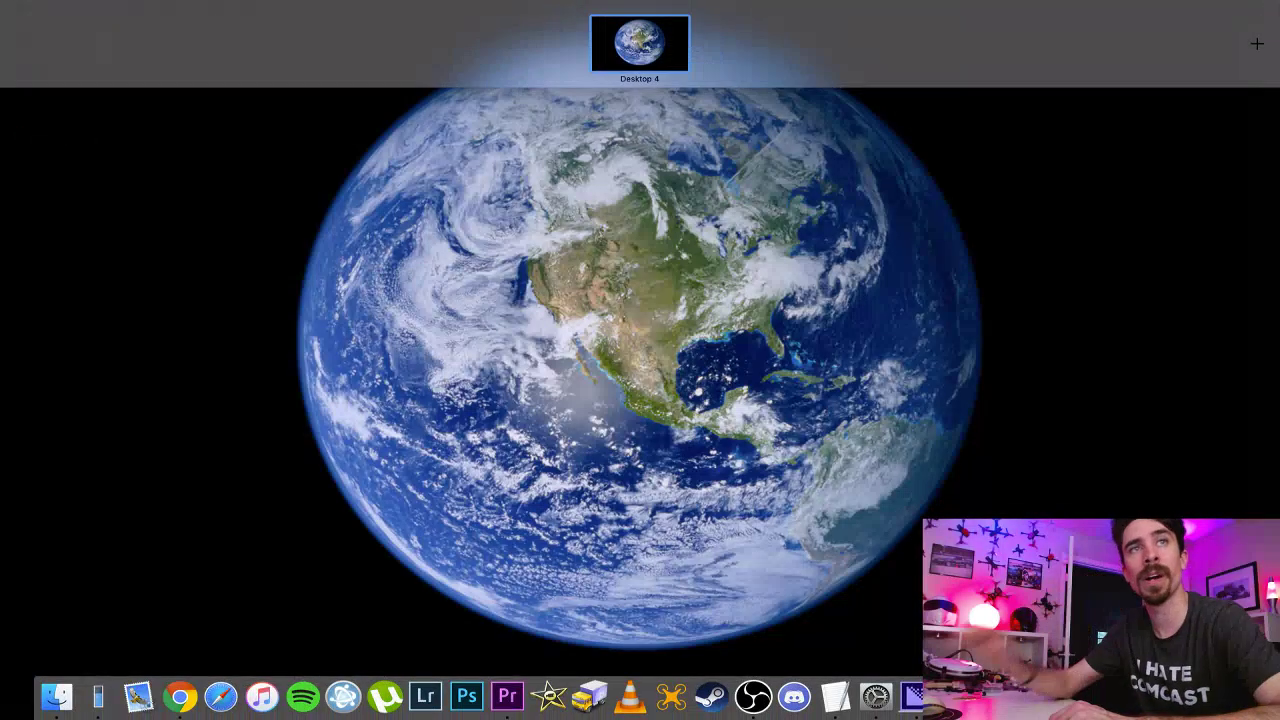
pyautogui.press('Escape')
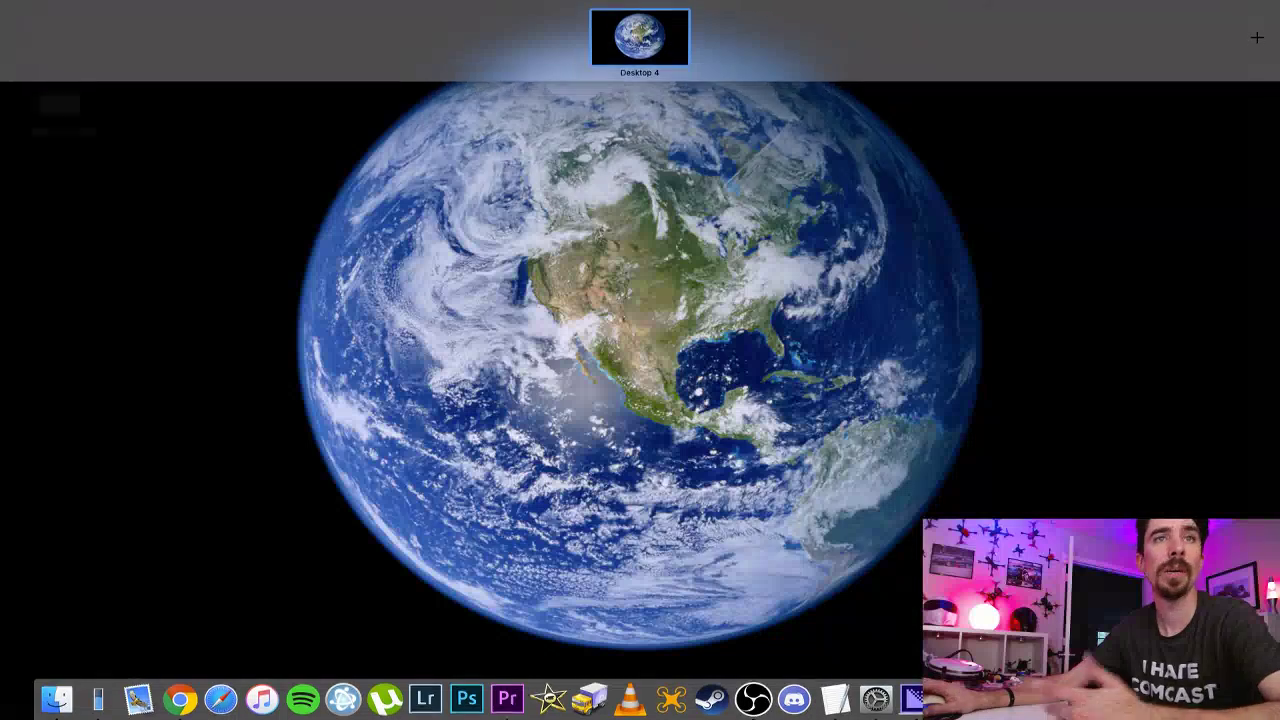